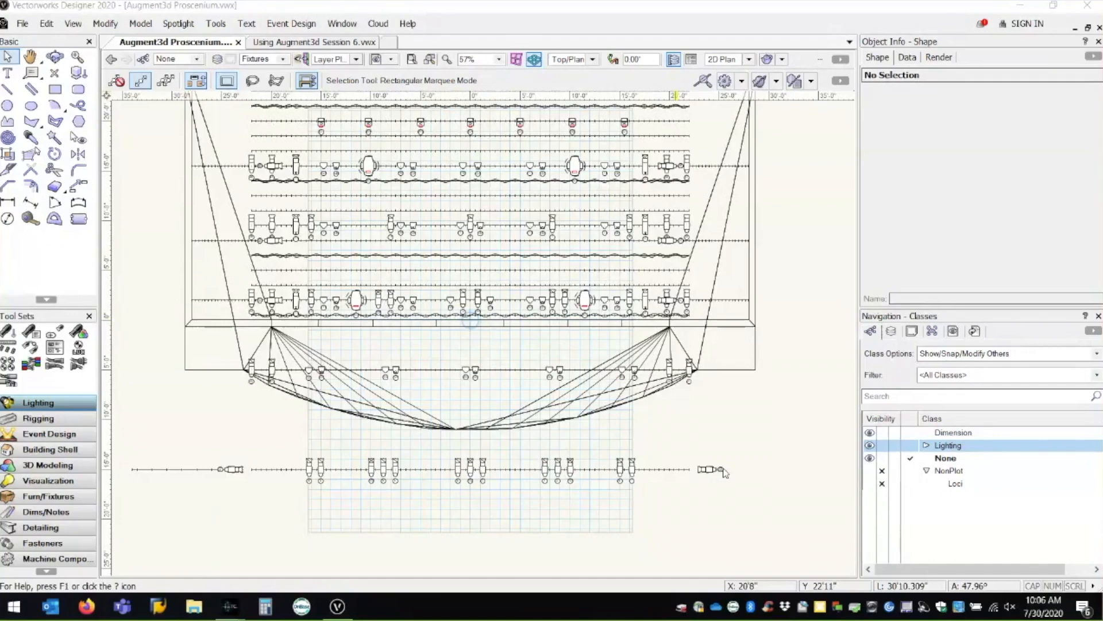
left_click(1062, 612)
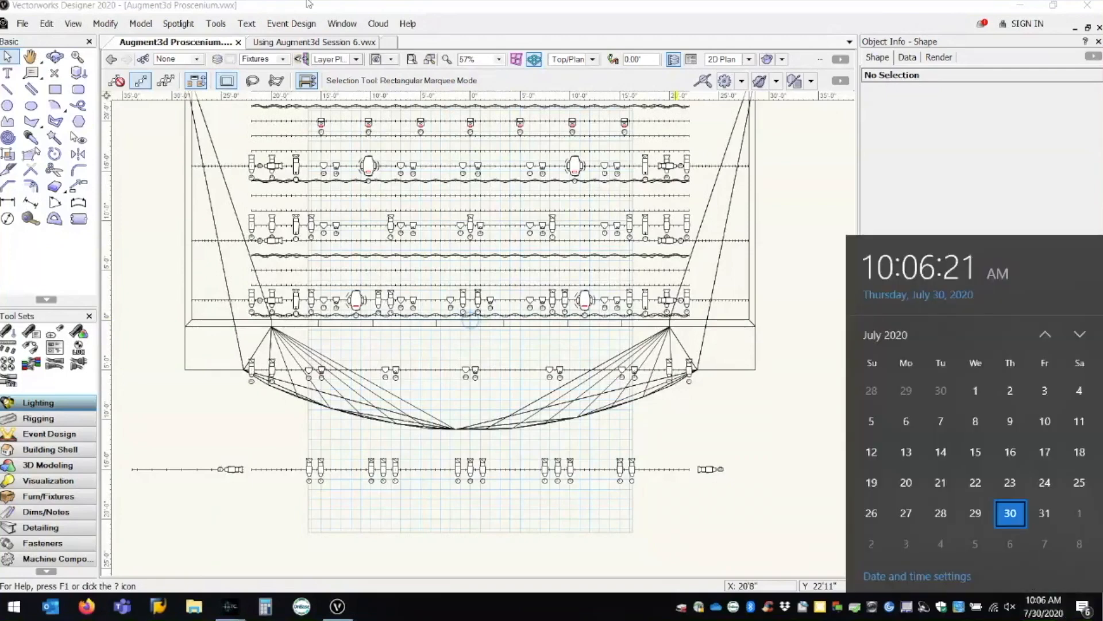
left_click(201, 9)
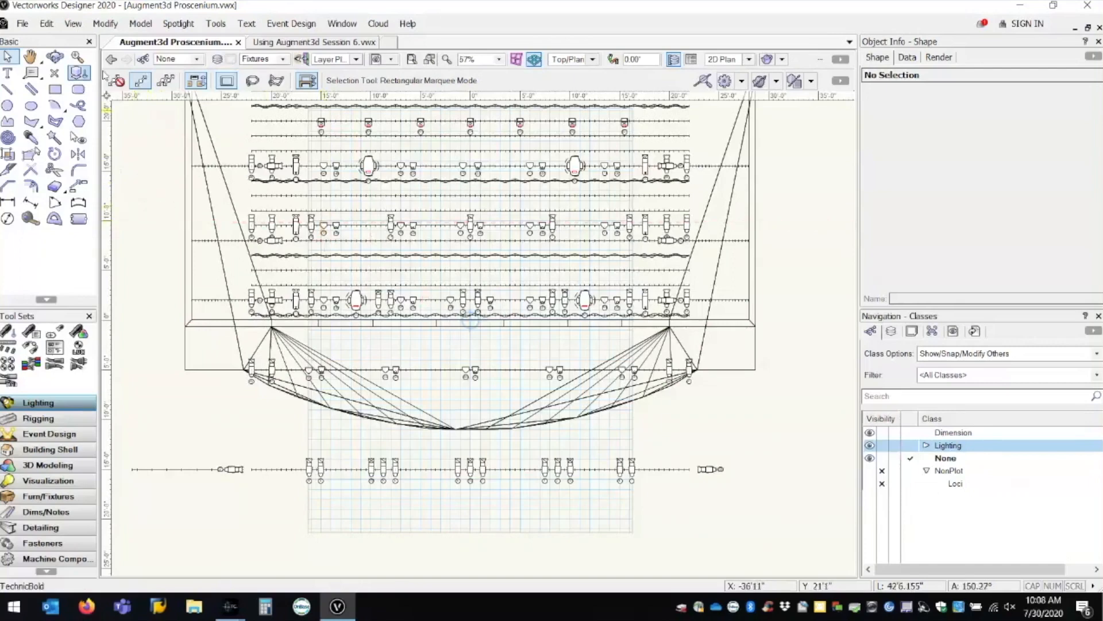
left_click(174, 26)
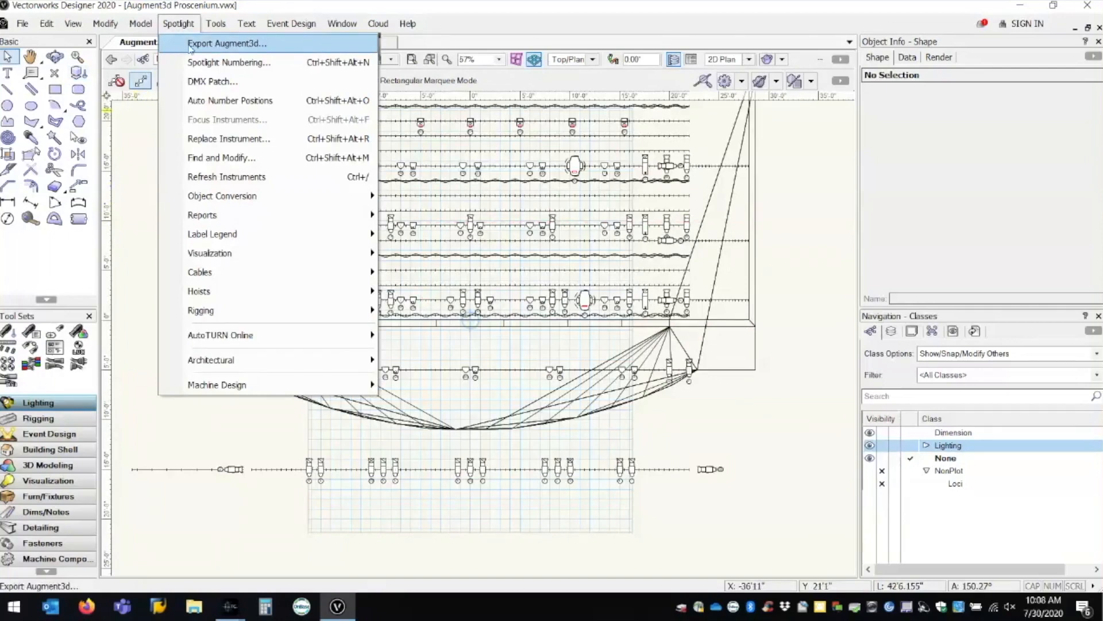
left_click(208, 12)
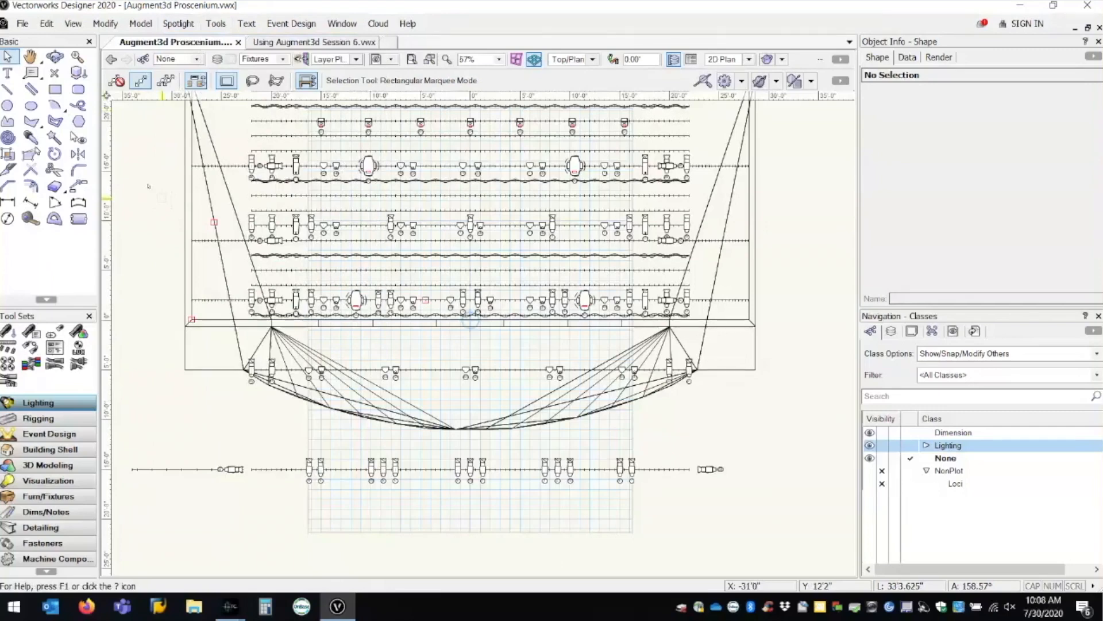
Examine the lighting device properties of the channel 1 fixture on Catwalk 2, from rotation and fixture mode to the shutter settings.
key("h")
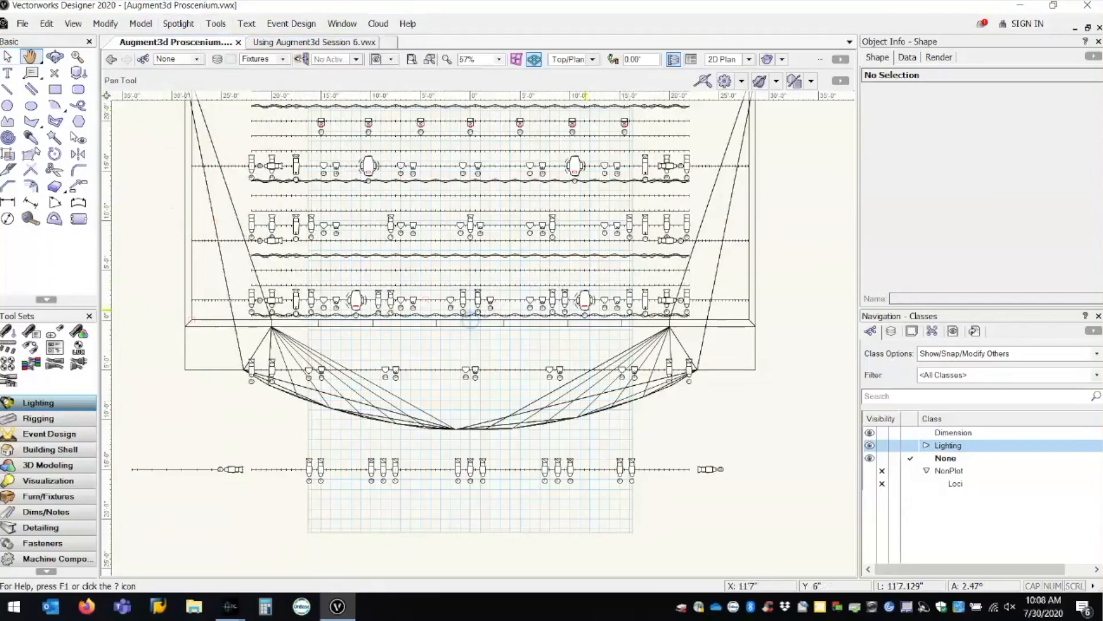
left_click_drag(585, 310, 595, 361)
key("x")
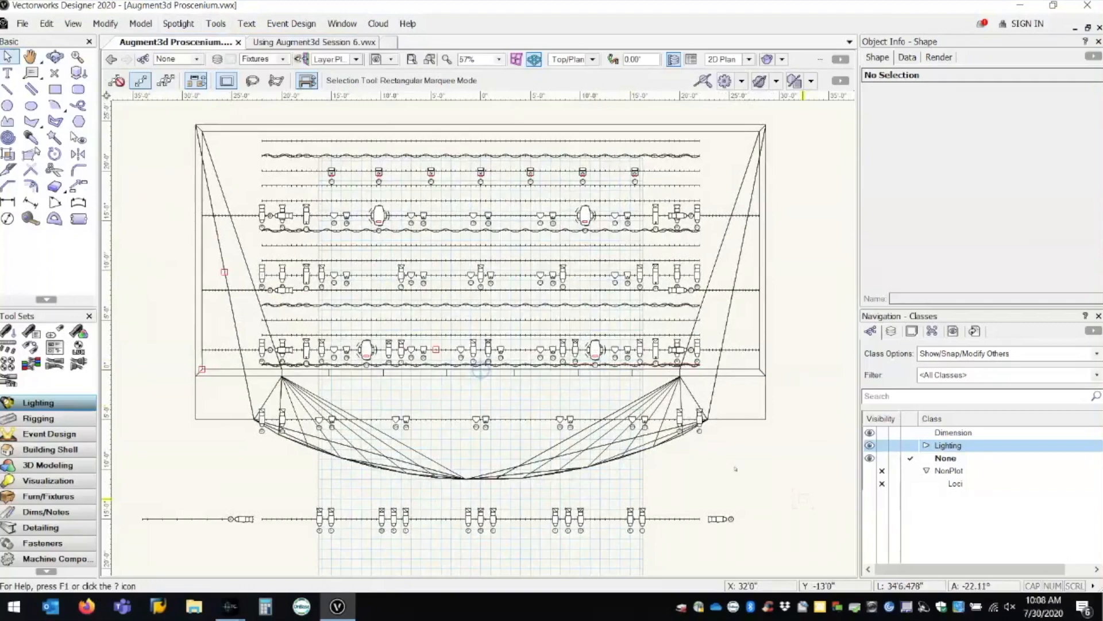
mouse_move(735, 464)
middle_mouse_down()
mouse_move(713, 291)
mouse_move(698, 266)
middle_mouse_up()
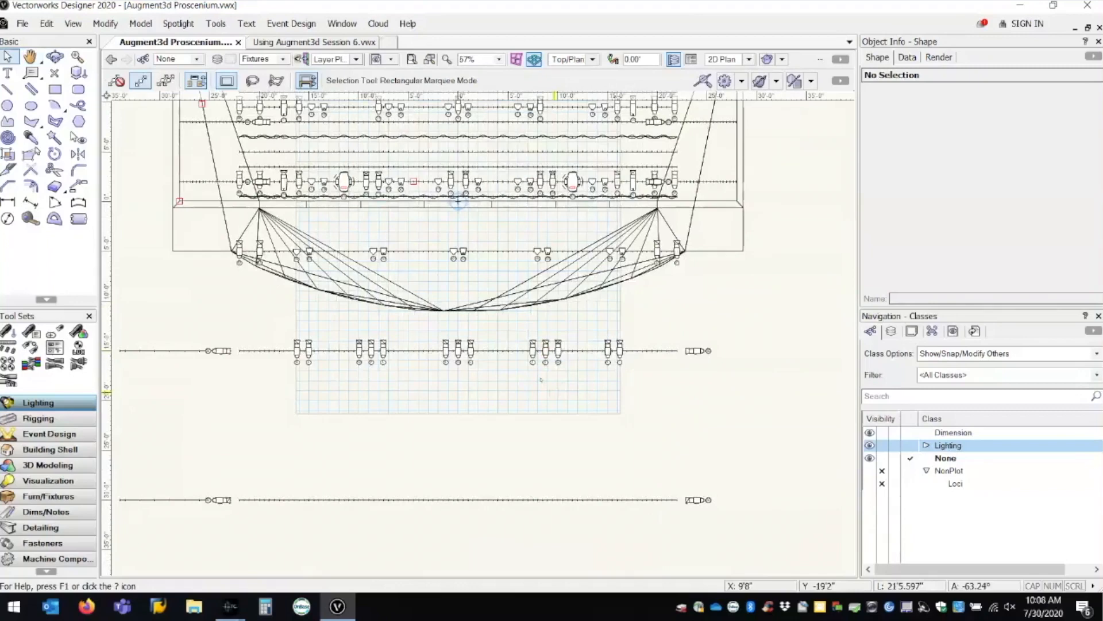
scroll(541, 380, "up", 2)
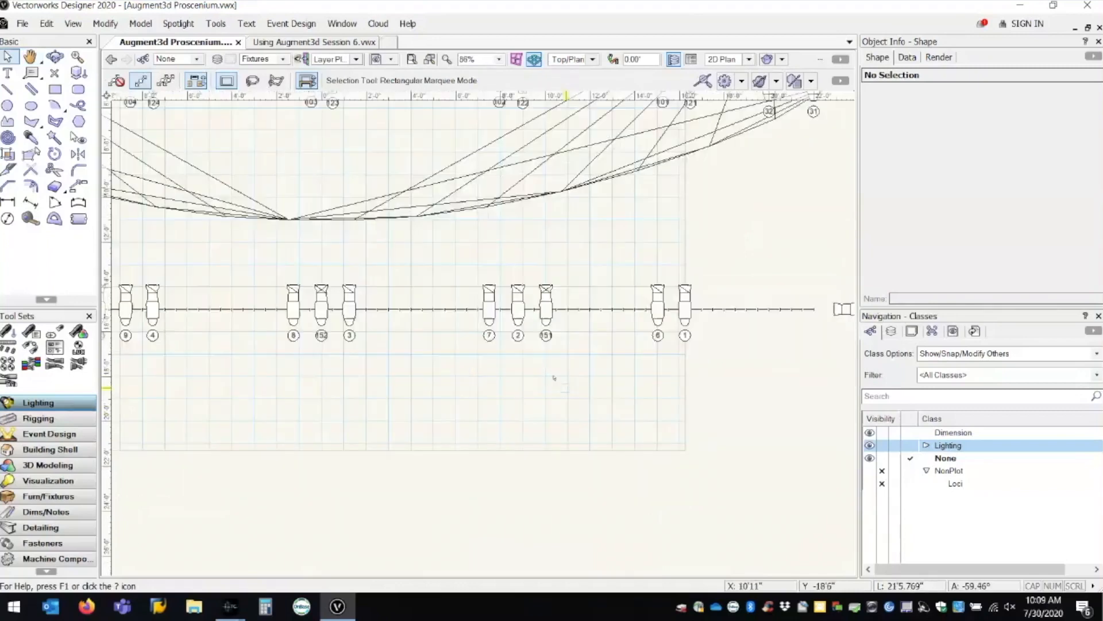
mouse_move(691, 437)
middle_mouse_down()
mouse_move(532, 443)
mouse_move(558, 431)
middle_mouse_up()
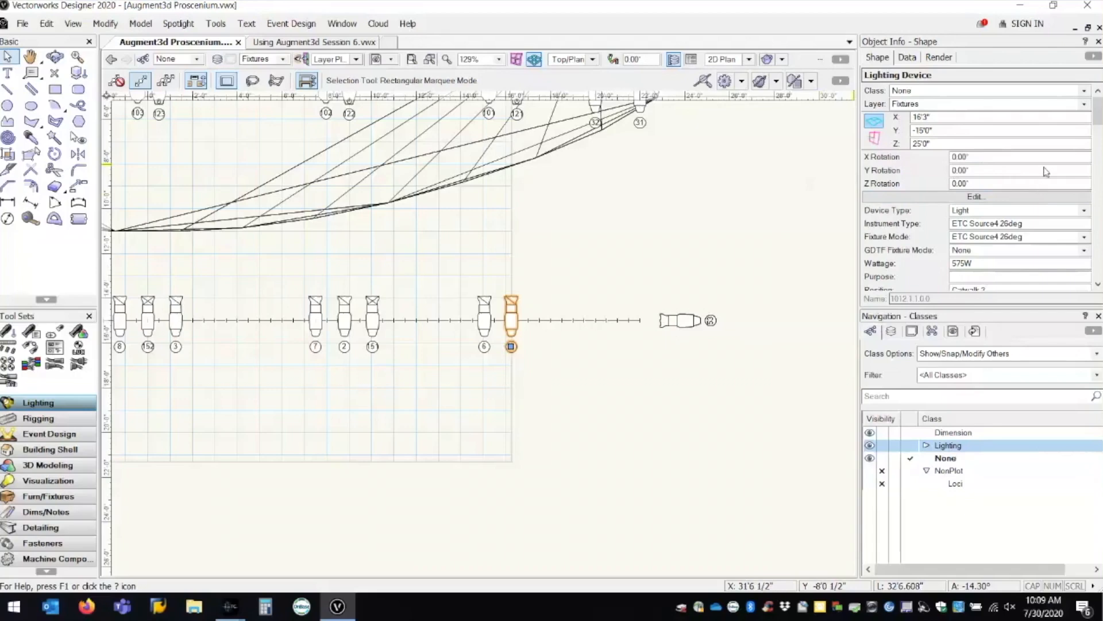
scroll(1029, 169, "down", 3)
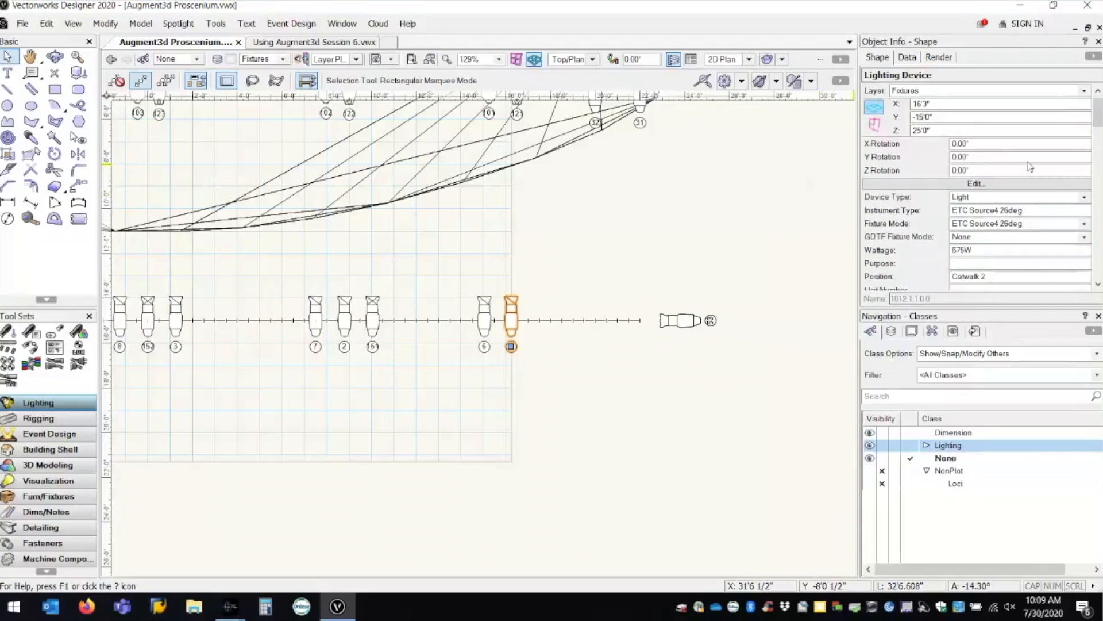
scroll(1032, 166, "down", 2)
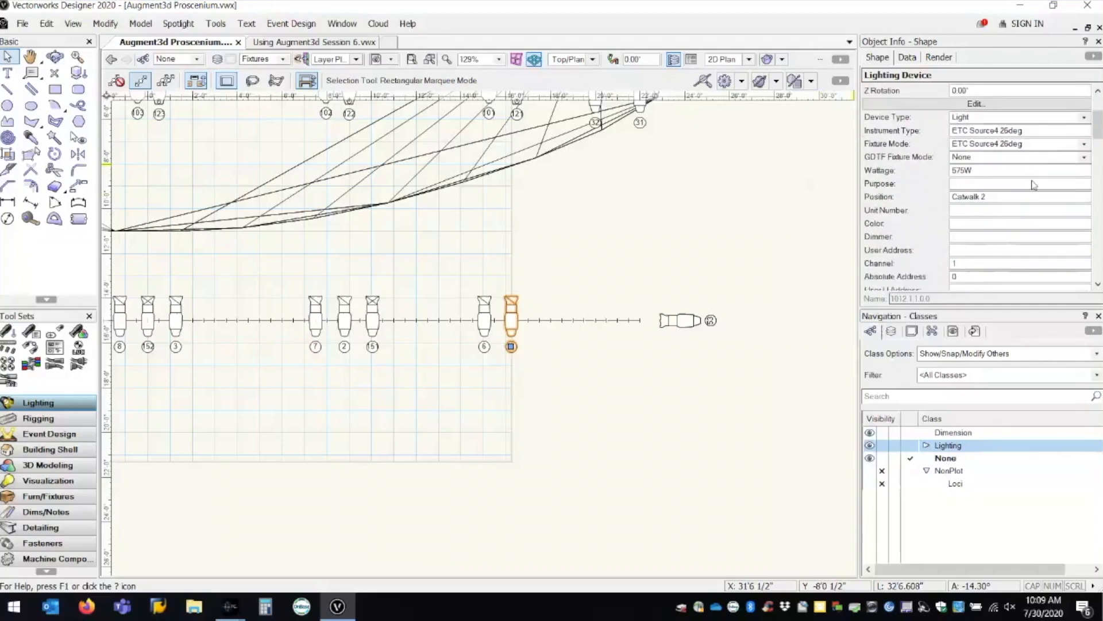
scroll(1013, 196, "down", 3)
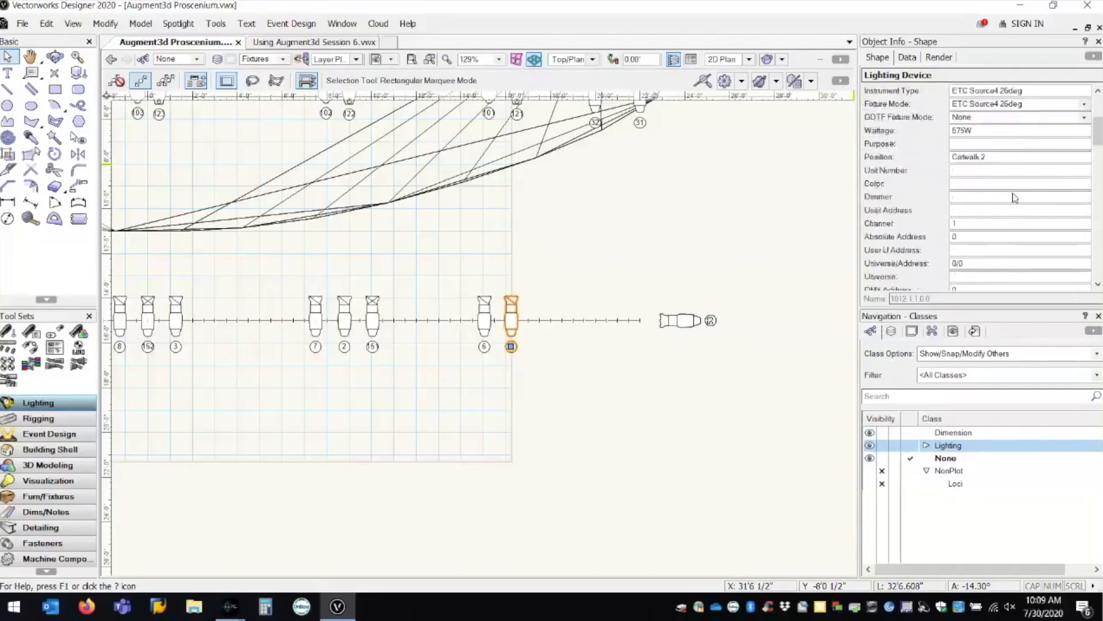
scroll(1016, 193, "down", 5)
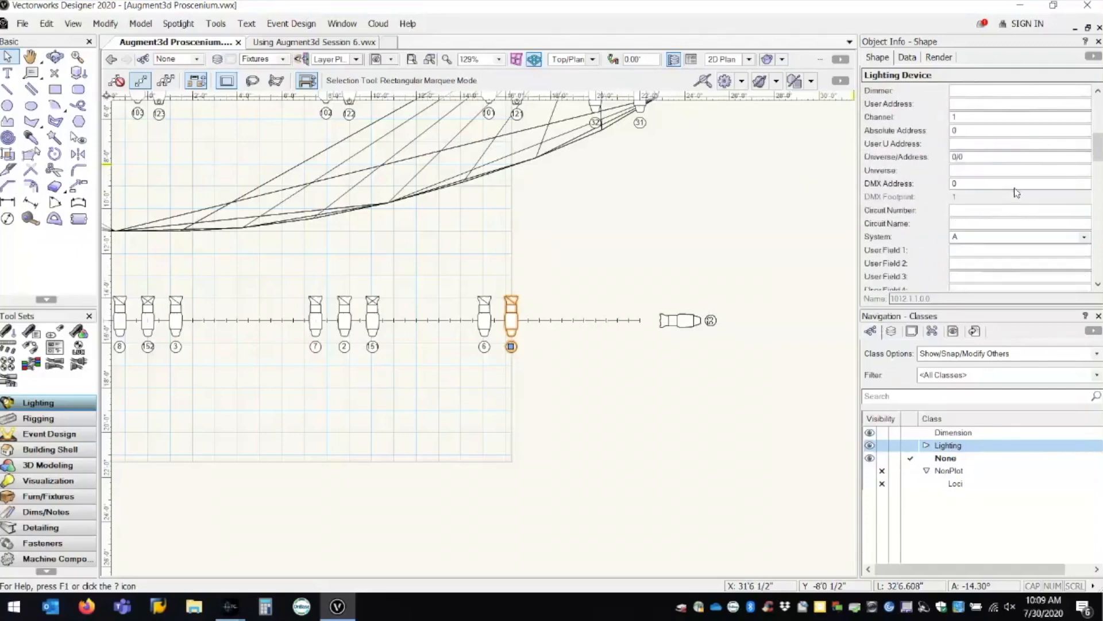
scroll(1016, 195, "down", 5)
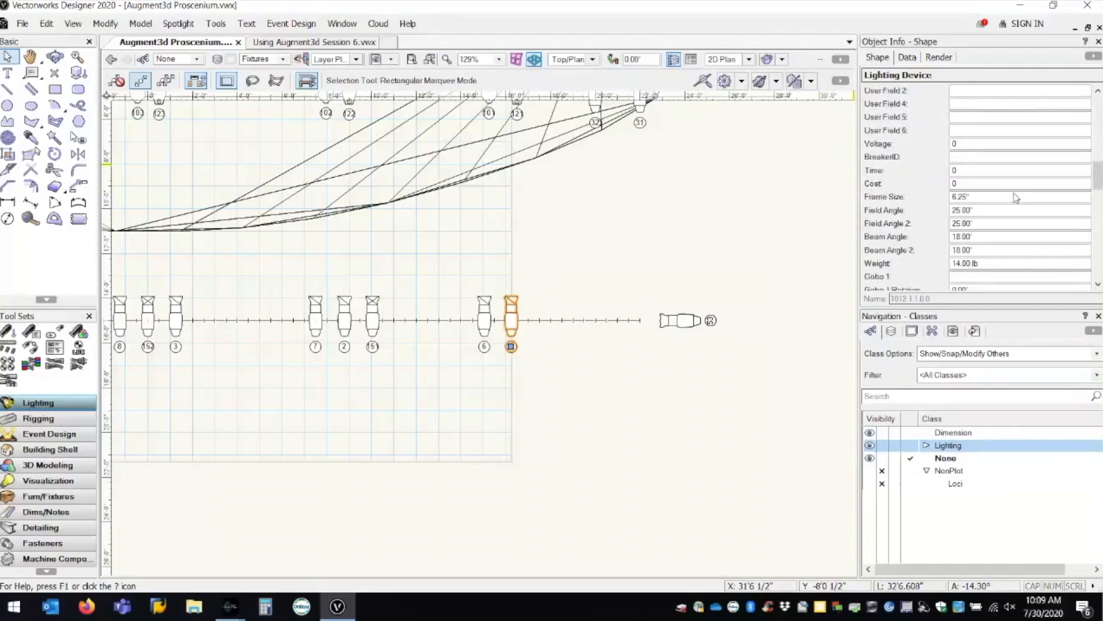
scroll(1017, 201, "down", 8)
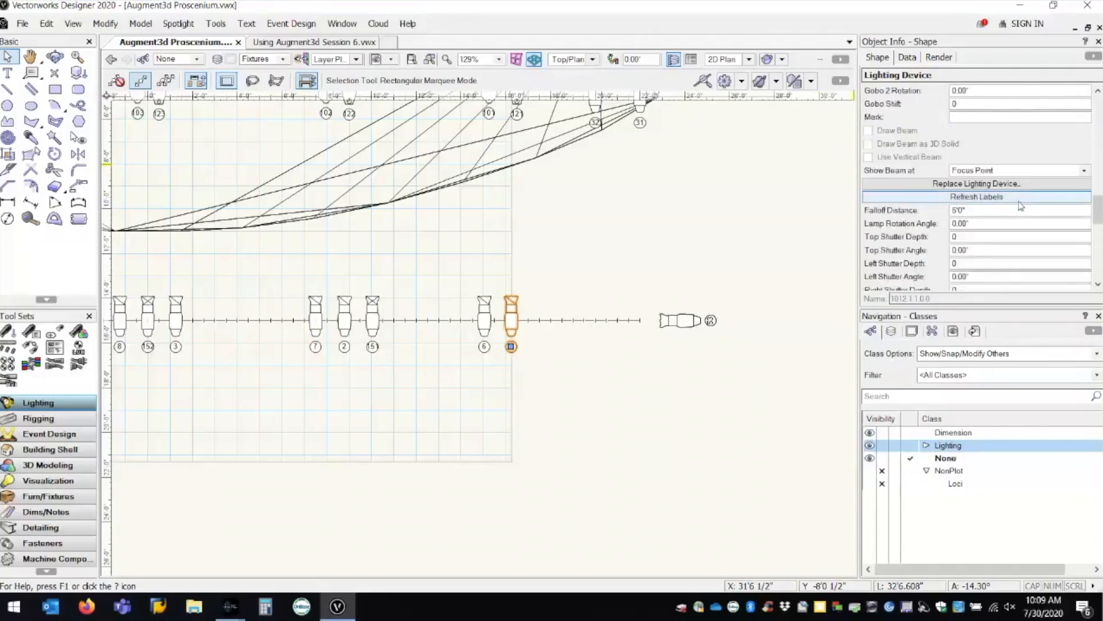
scroll(1024, 210, "up", 7)
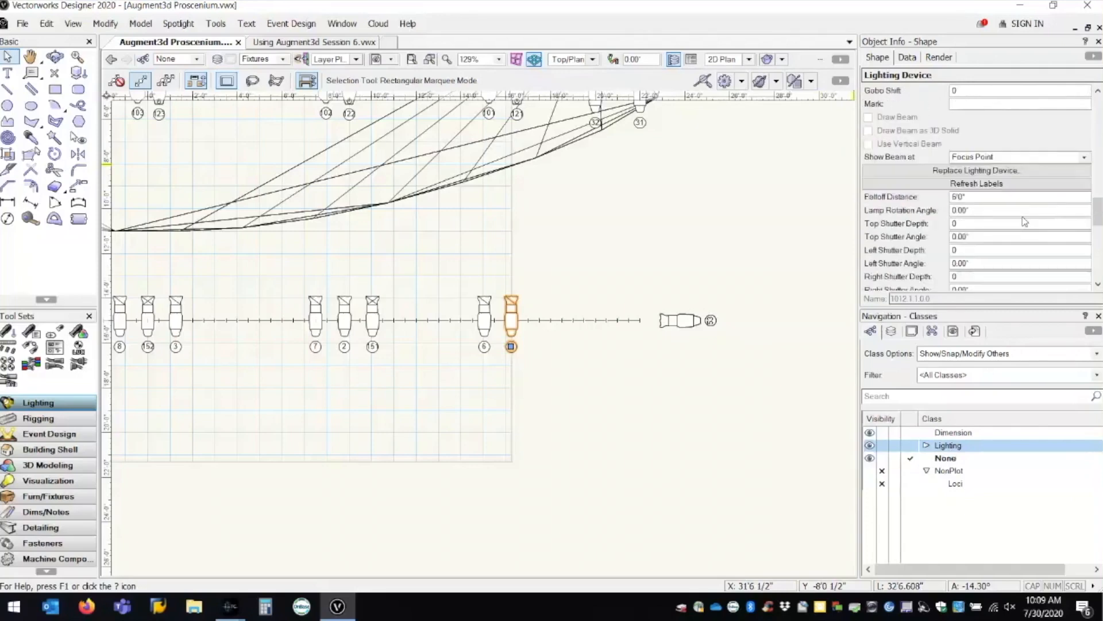
scroll(1031, 207, "up", 10)
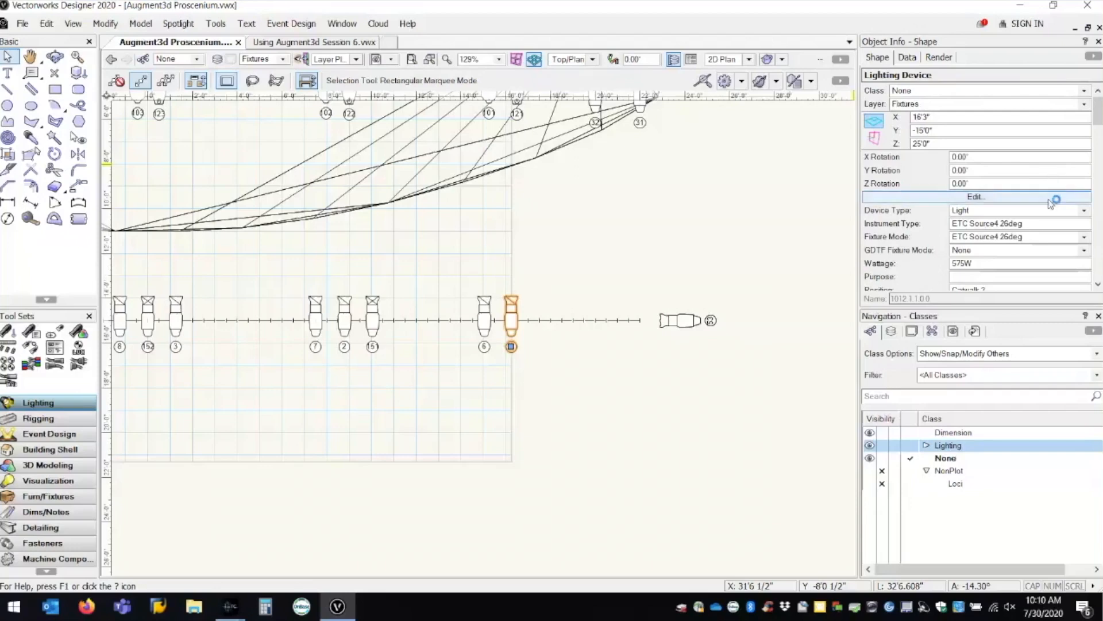
scroll(1042, 216, "down", 1)
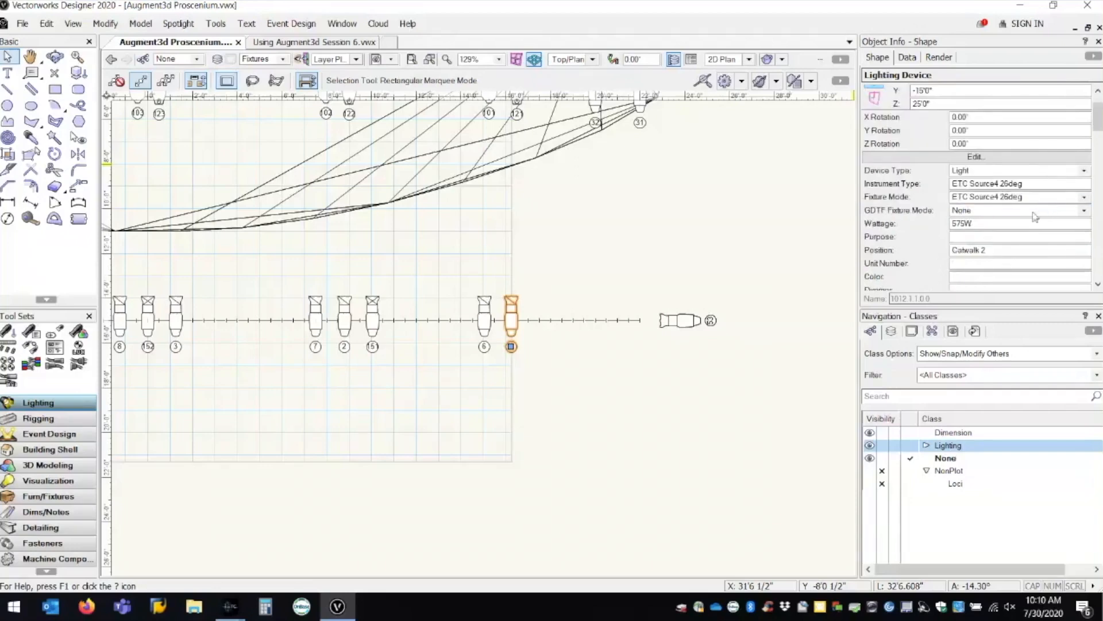
Set the Universe/Address of the selected channel 1 fixture to 1/512.
scroll(1037, 230, "down", 4)
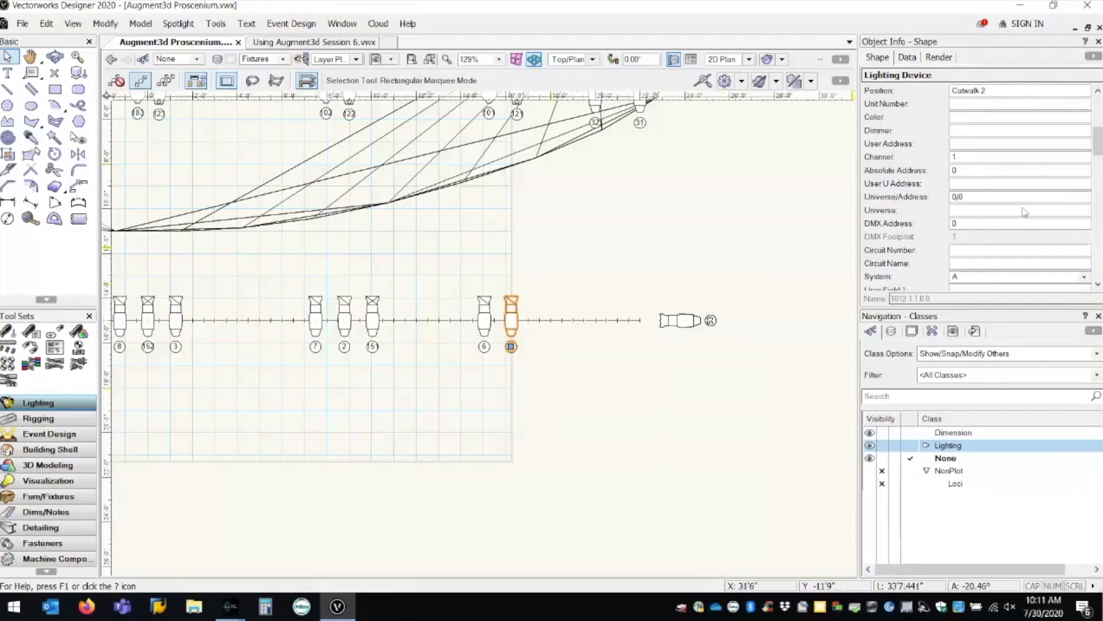
left_click(981, 196)
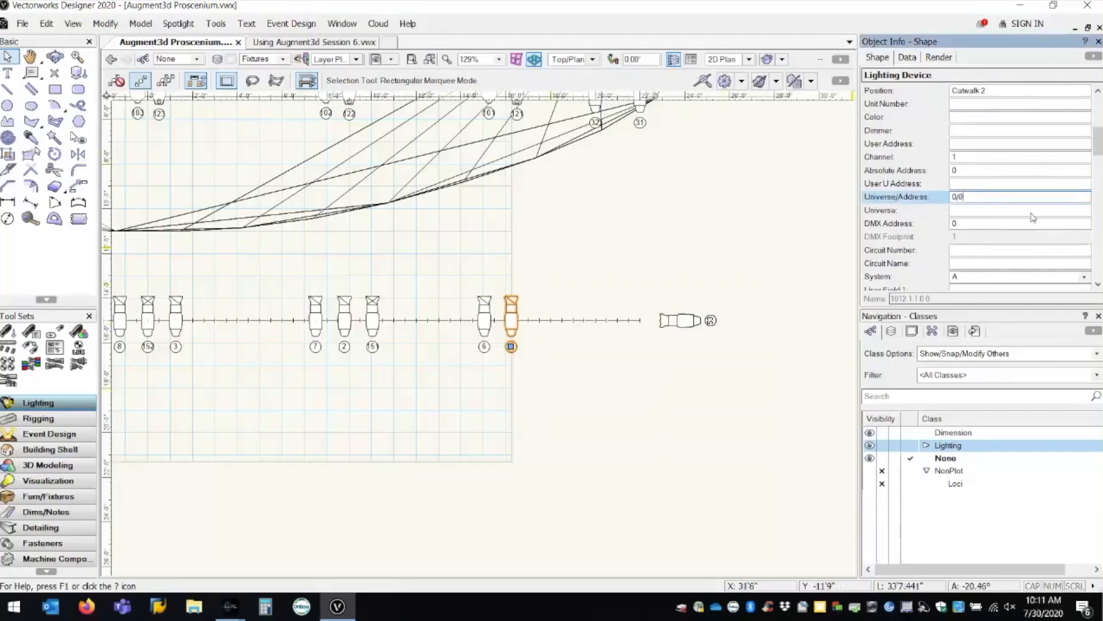
key("BackSpace")
key("BackSpace")
key("BackSpace")
type("1/512")
key("Return")
Set the channel 1 fixture's color to R80 and its purpose to "this is the purpose field".
left_click(971, 127)
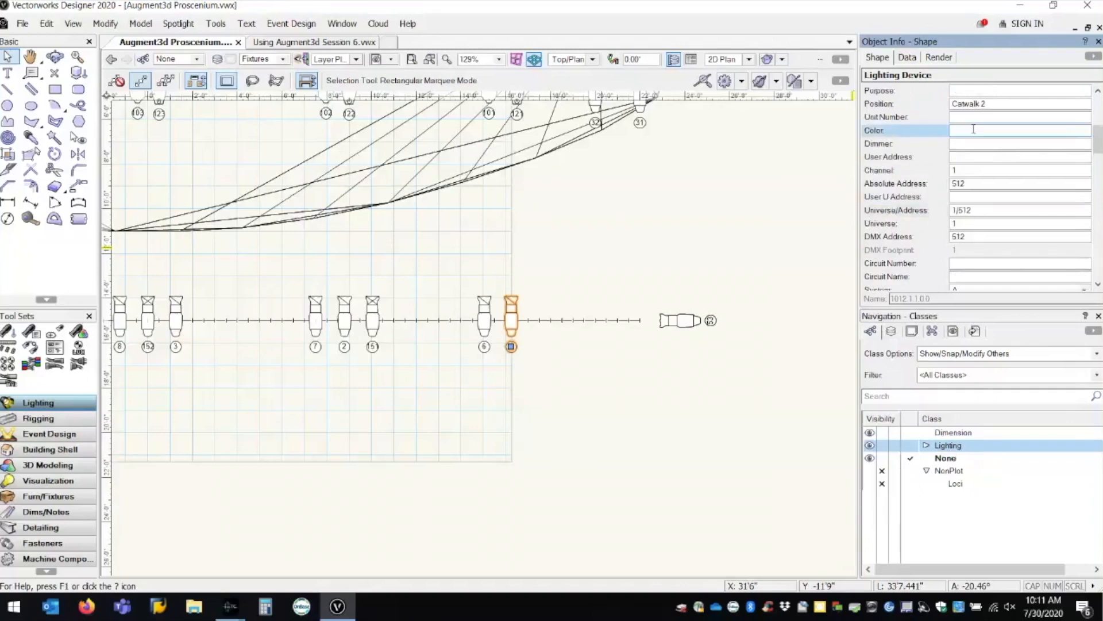
type("R80")
left_click(996, 196)
left_click(1001, 181)
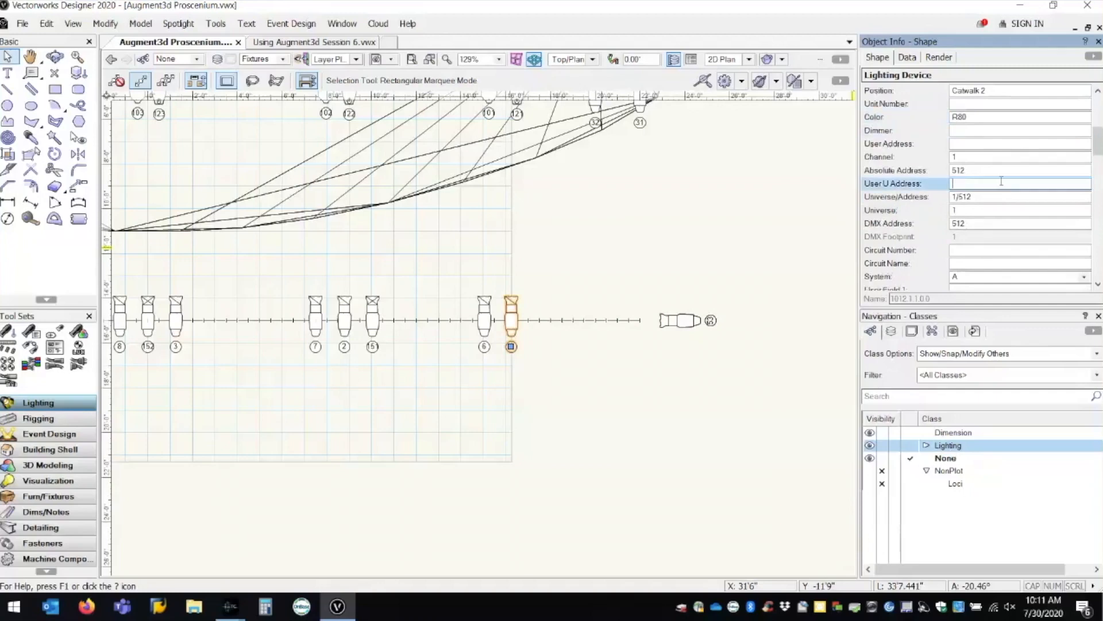
scroll(1006, 183, "up", 2)
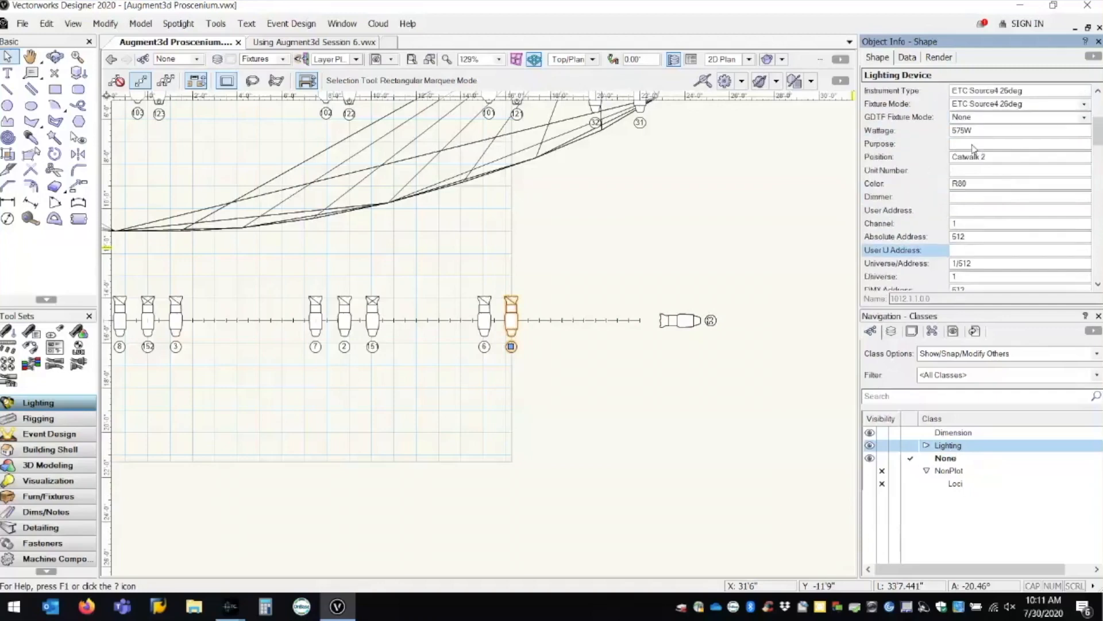
left_click(973, 145)
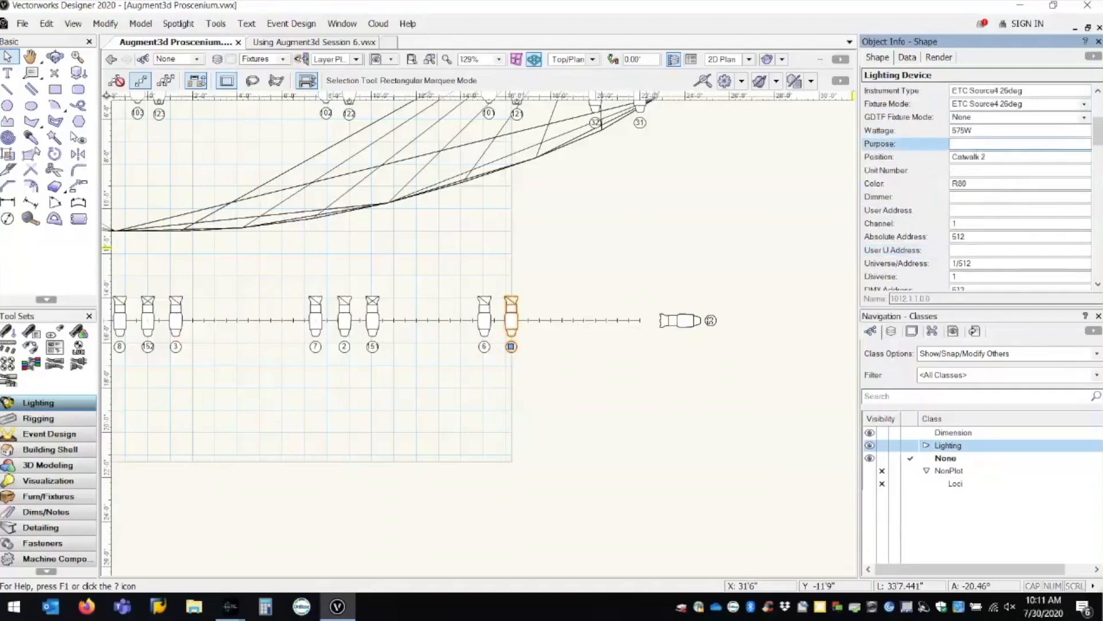
type("this is the purpose field")
left_click(1006, 170)
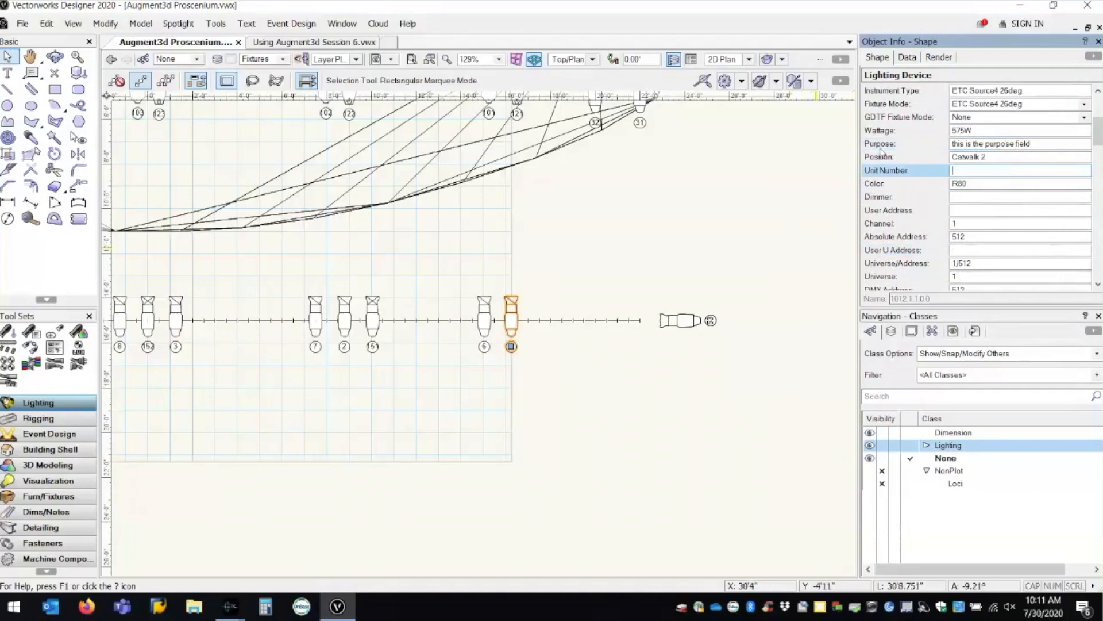
Fill the fixture's User Field 1 with "this is user field 1" and User Field 2 with "this is user field 2".
scroll(1003, 214, "down", 5)
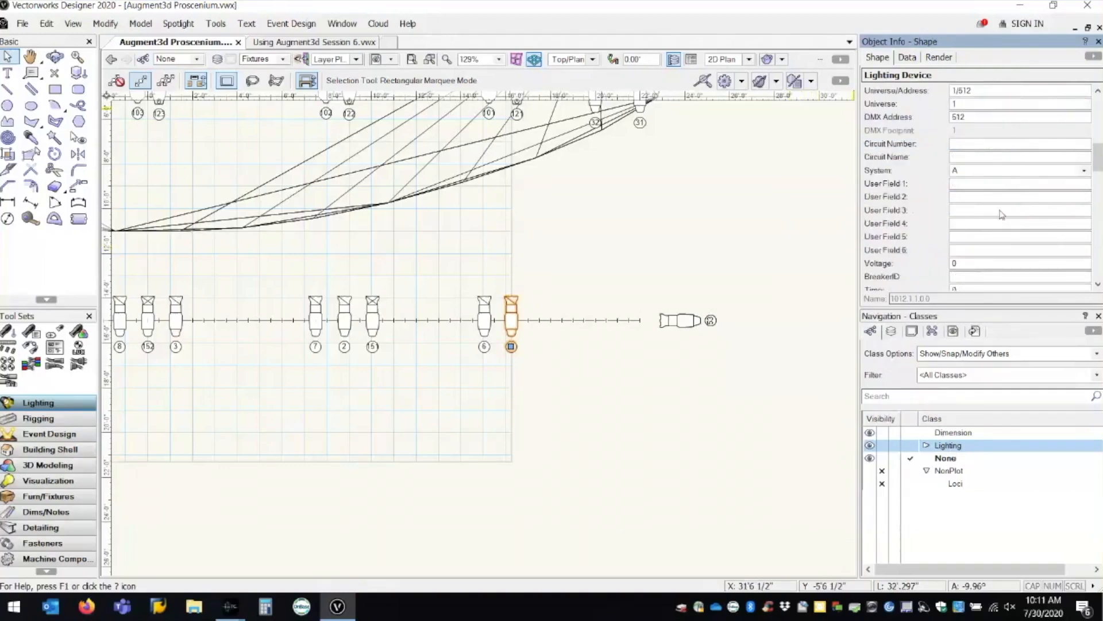
left_click(934, 181)
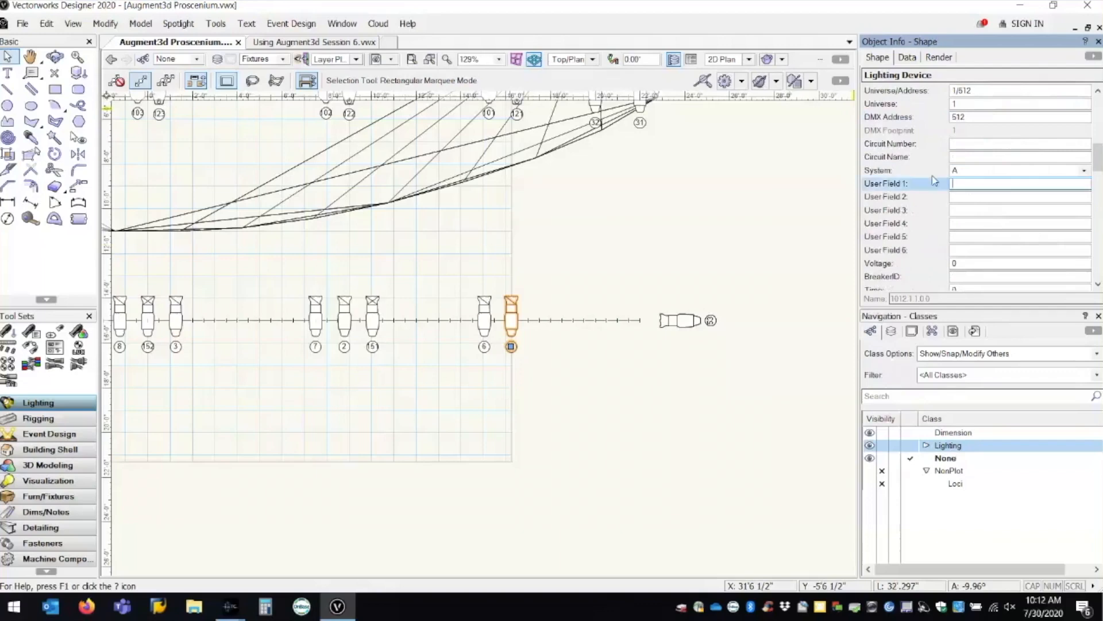
type("this is user field 1")
left_click(974, 198)
type("this is user field 2")
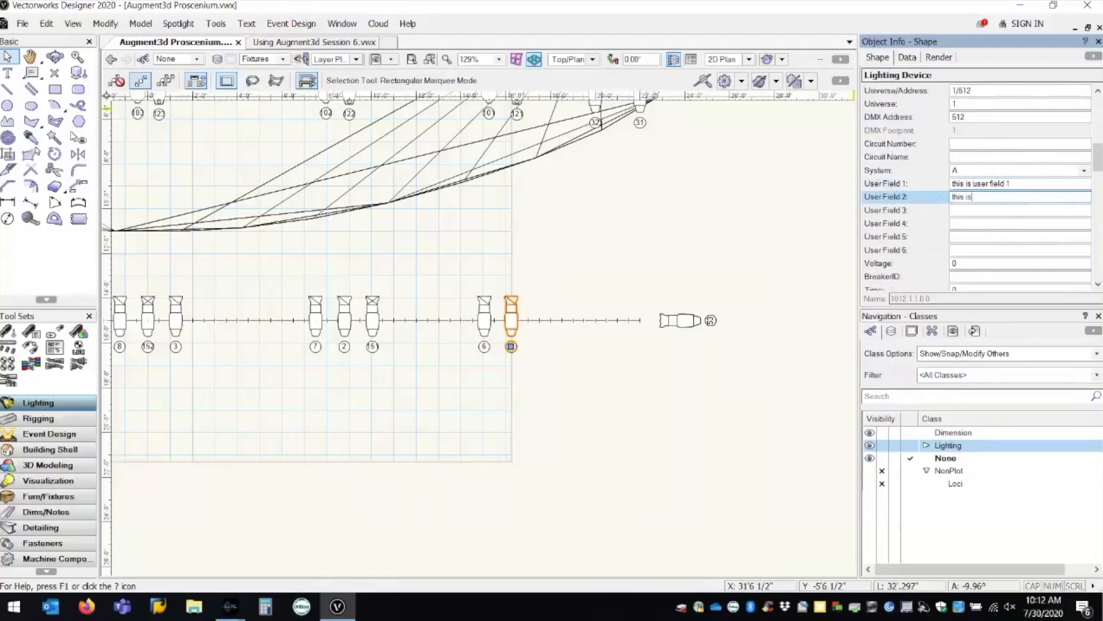
left_click(998, 210)
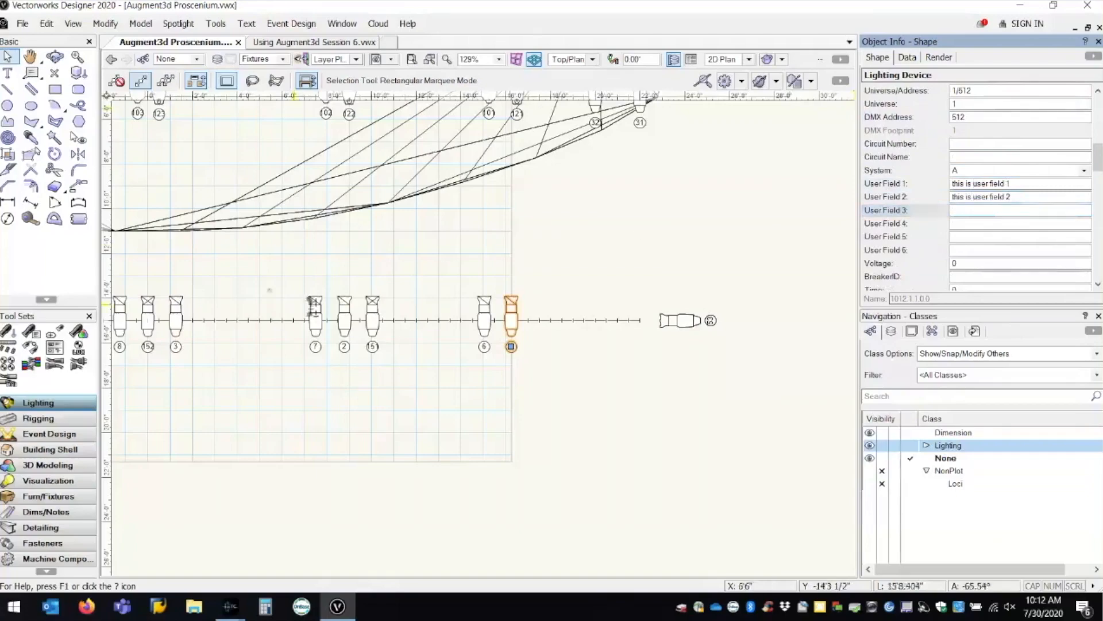
In a tilted 3D view, select the channel 1 fixture and the matching fixture near the opposite end of the same catwalk pipe.
middle_click_drag(270, 290, 632, 327)
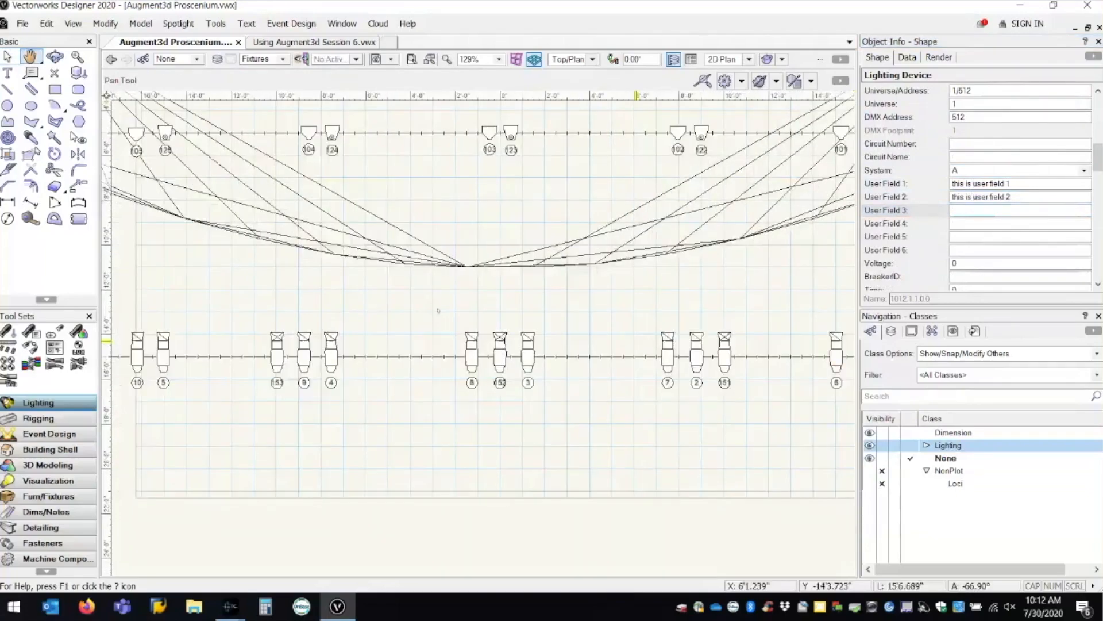
scroll(452, 324, "down", 1)
scroll(481, 302, "down", 2)
mouse_move(481, 302)
middle_mouse_down()
mouse_move(490, 295)
mouse_move(475, 398)
middle_mouse_up()
scroll(478, 343, "up", 1)
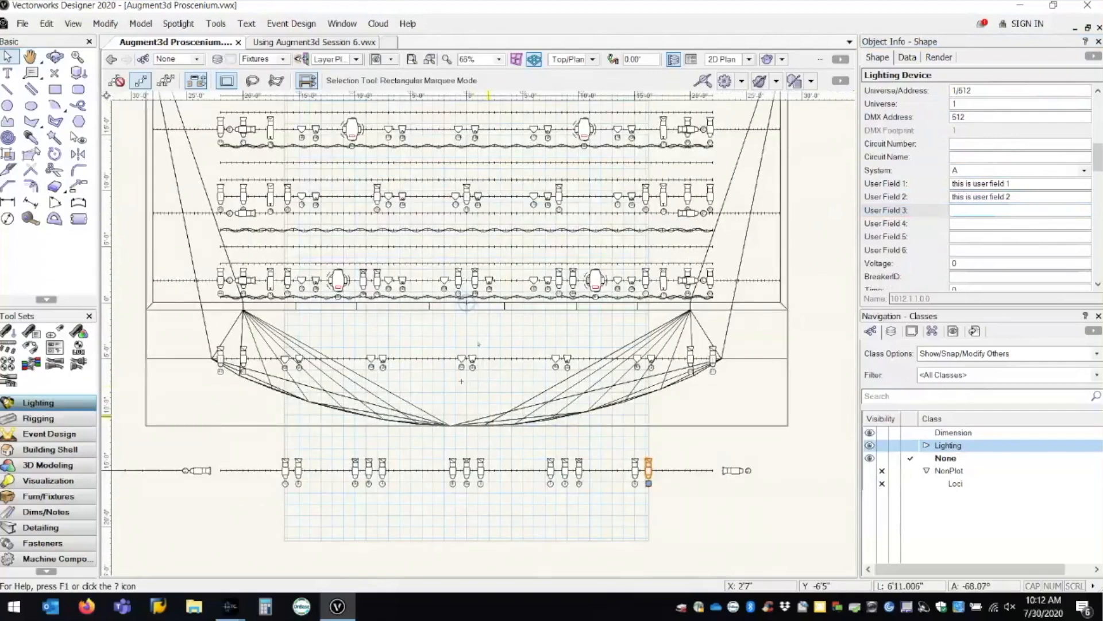
middle_click_drag(478, 343, 270, 232, "shift")
left_click(290, 235, "shift")
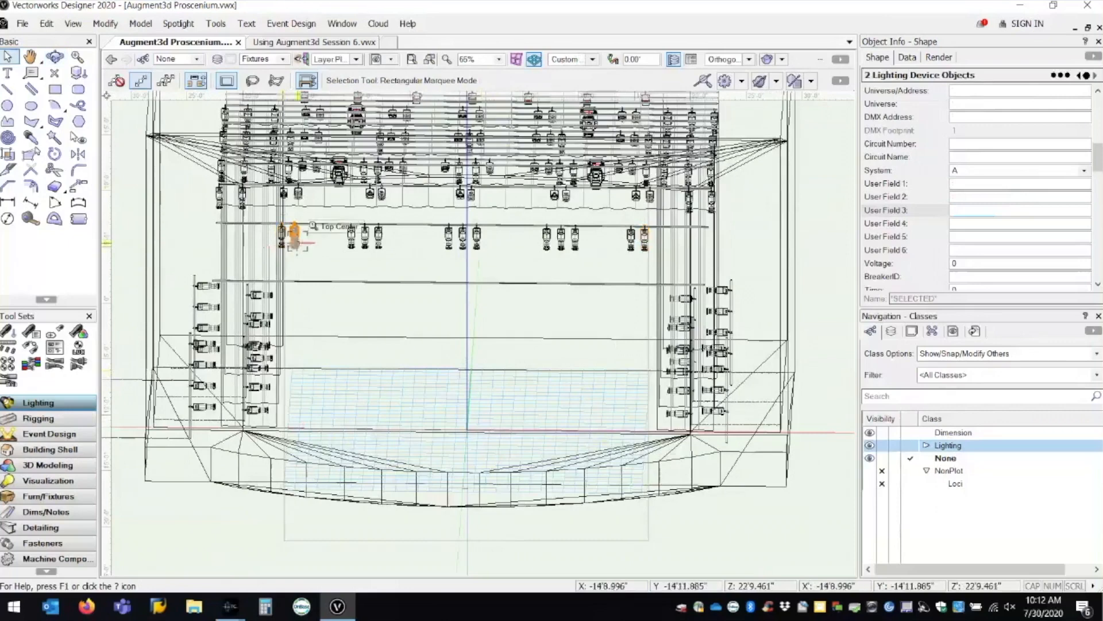
left_click(294, 235)
left_click(644, 236, "shift")
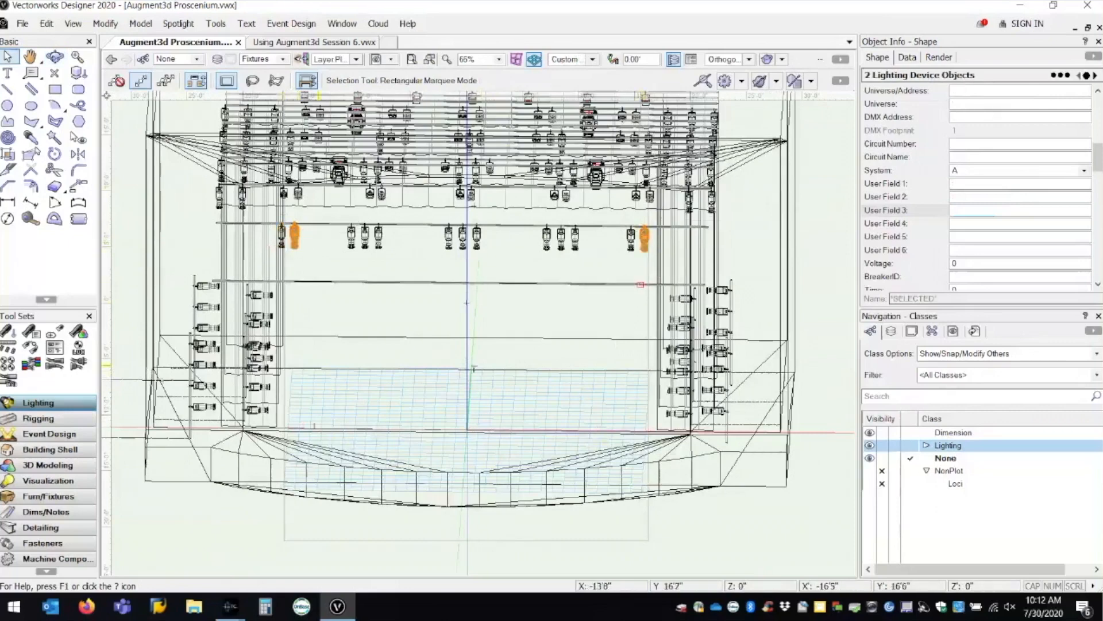
Focus the two selected fixtures on a new focus point A, 5'0" high, placed at the stage centre line.
left_click(60, 332)
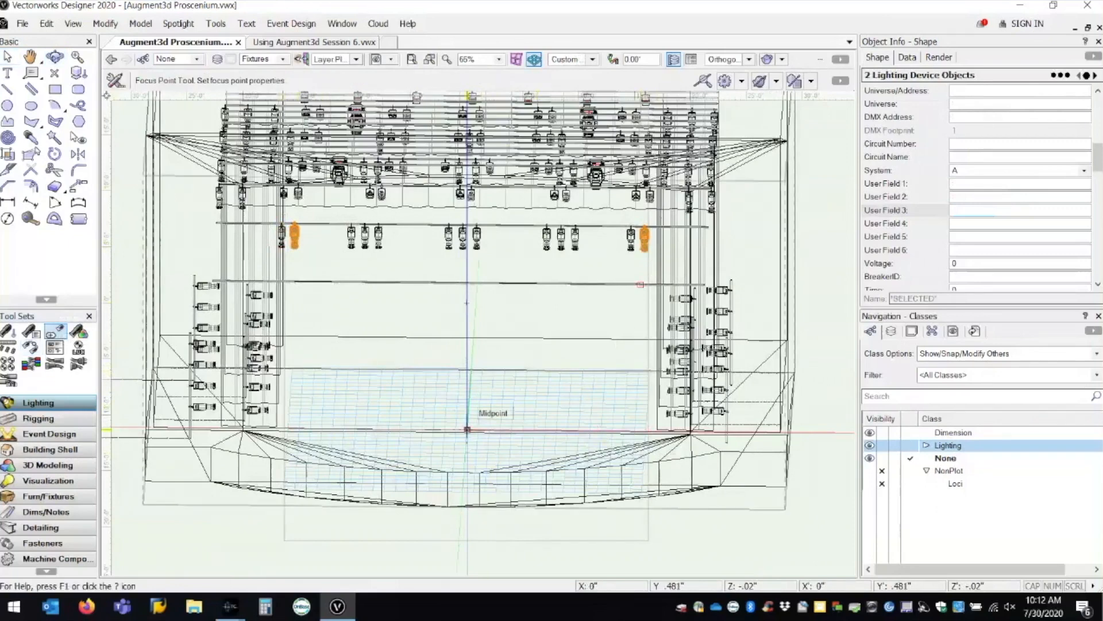
left_click(172, 25)
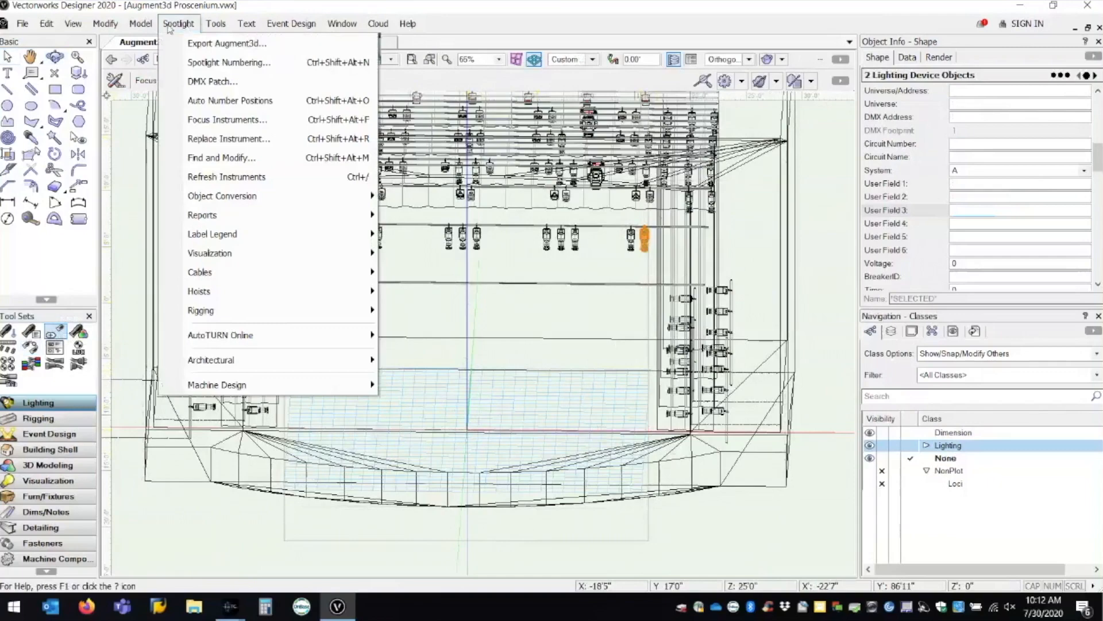
mouse_move(149, 26)
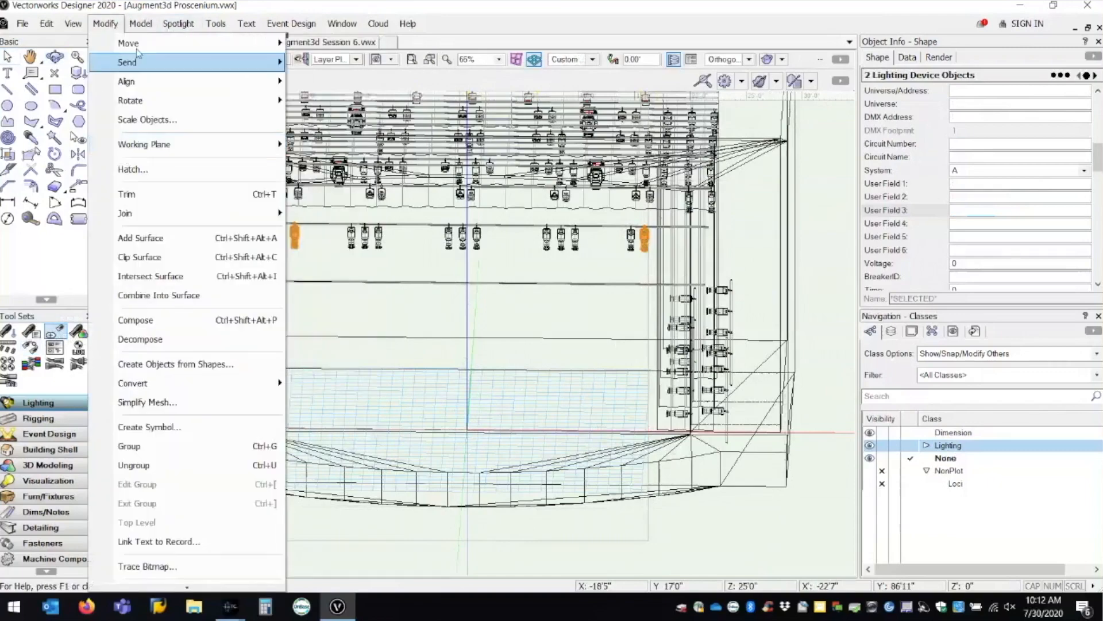
mouse_move(188, 26)
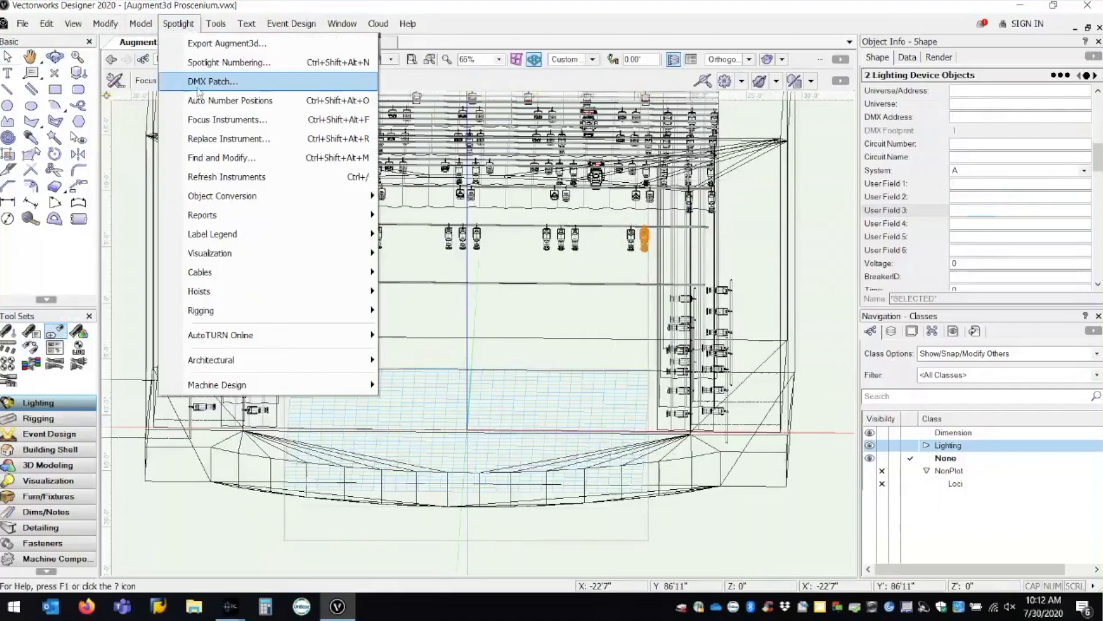
left_click(227, 119)
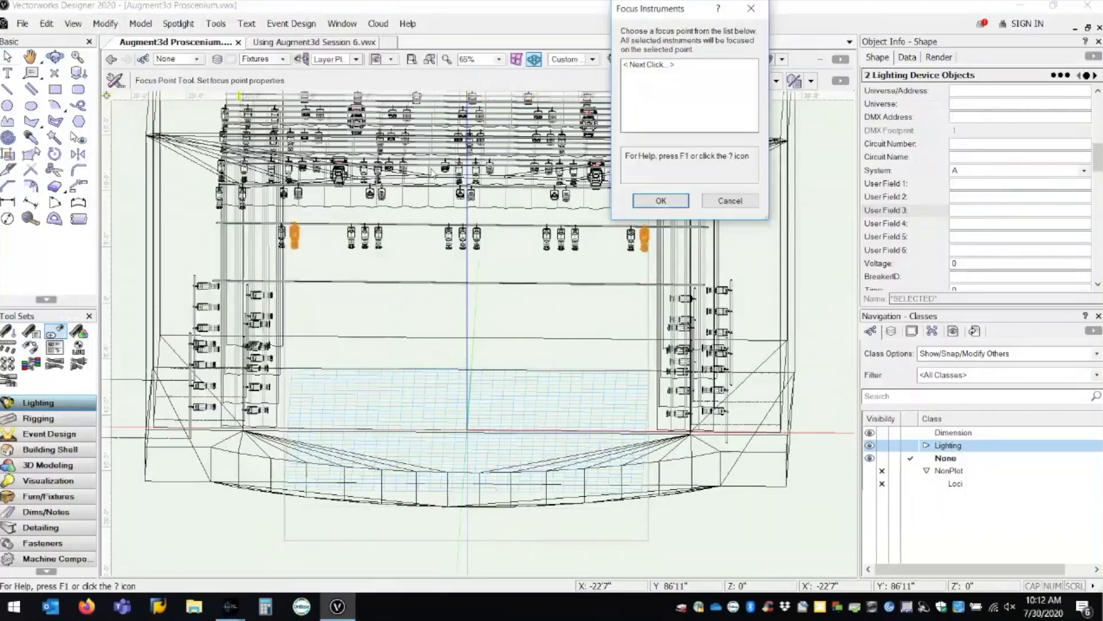
left_click(683, 68)
left_click(673, 205)
left_click(510, 363)
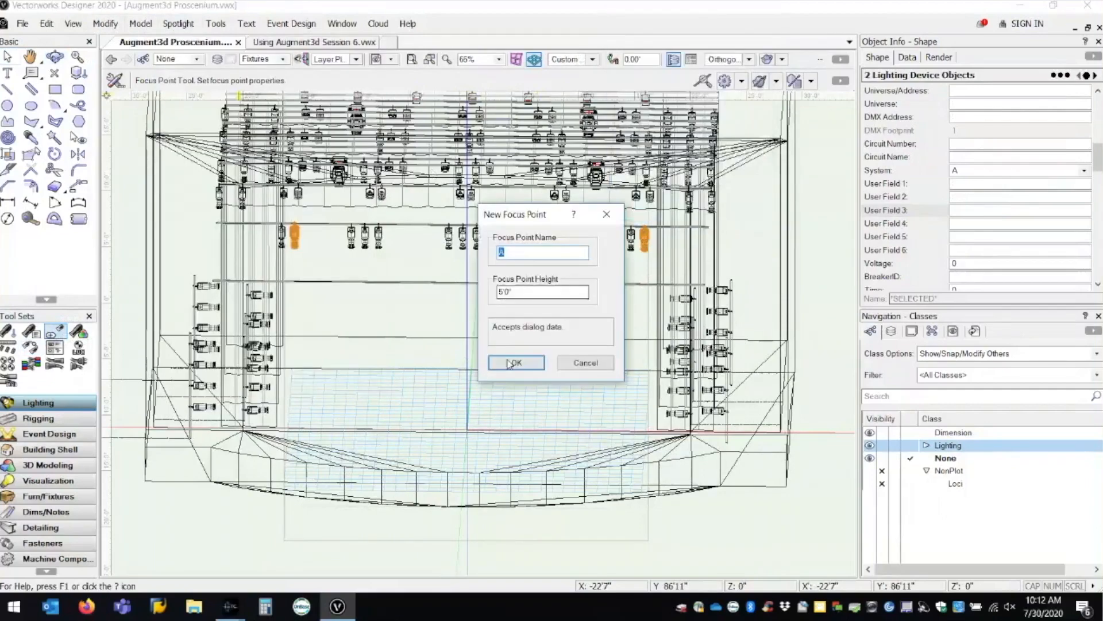
left_click(510, 364)
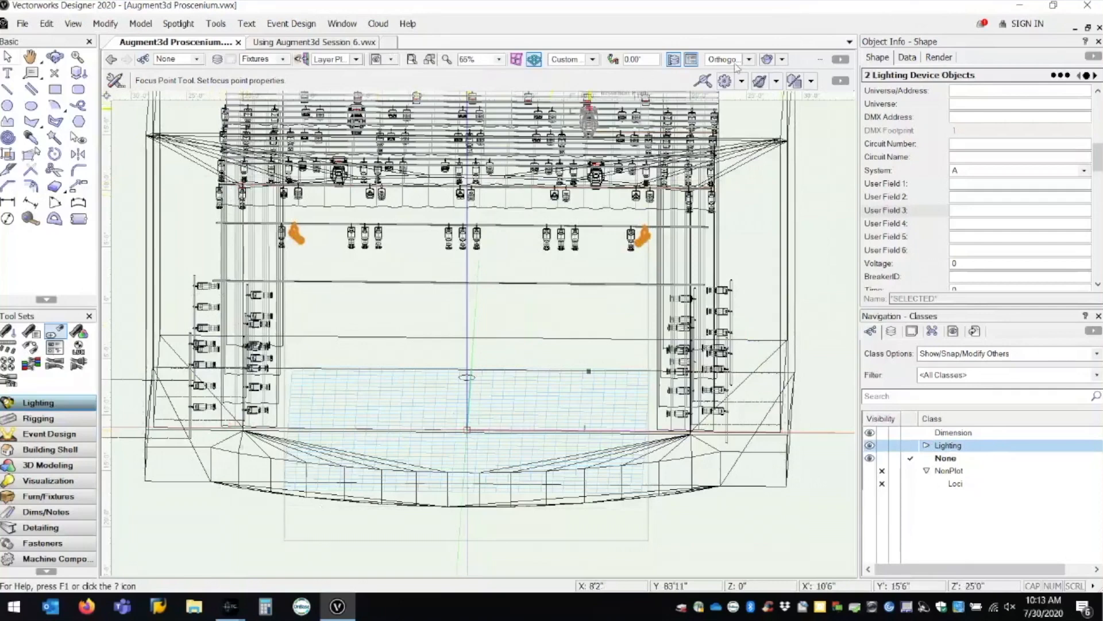
Return the drawing to Top/Plan view to examine focus point A and the two focused catwalk fixtures.
left_click(593, 59)
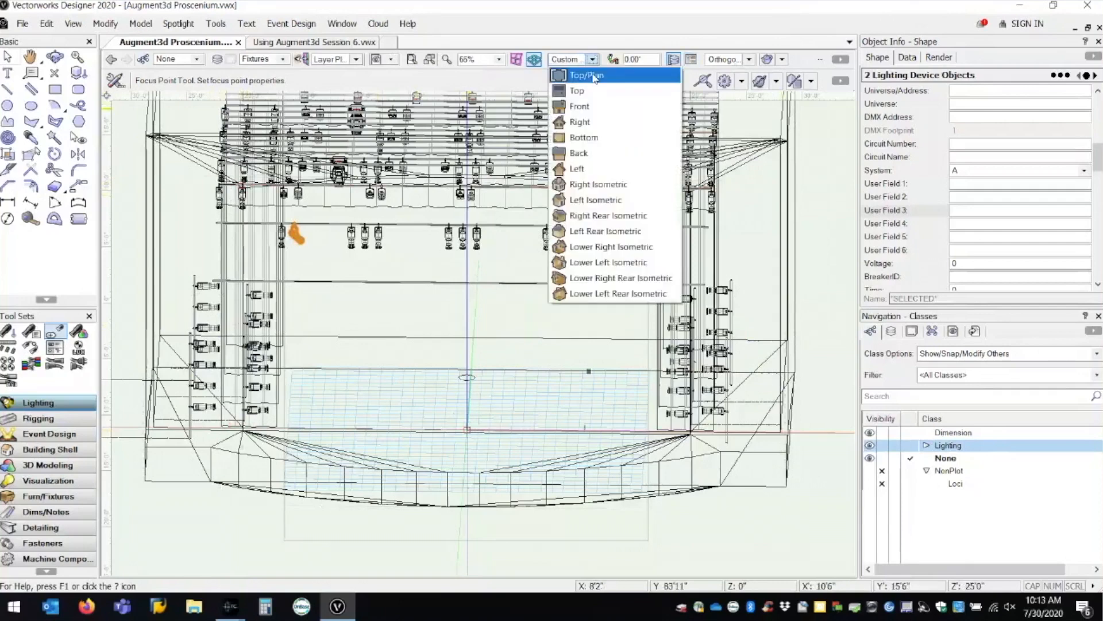
left_click(575, 76)
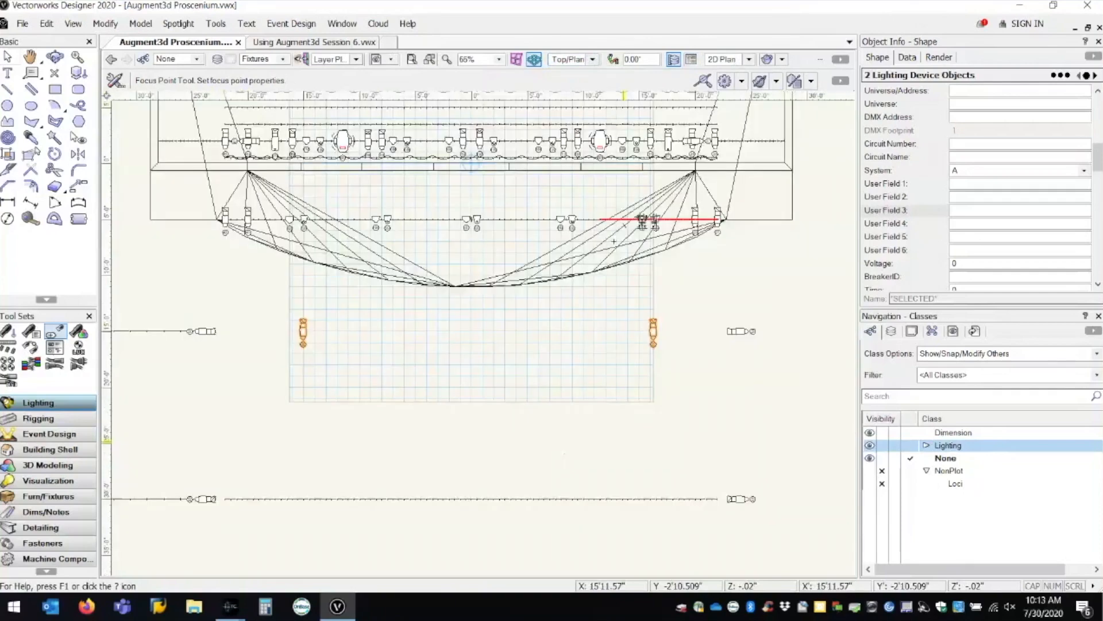
middle_click_drag(510, 323, 537, 428)
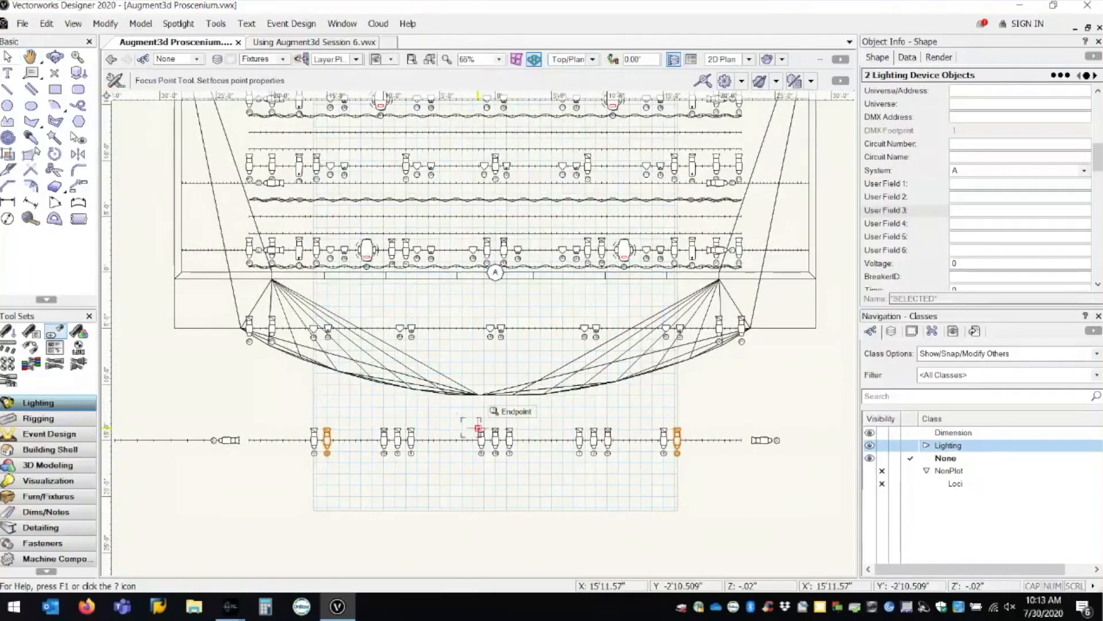
left_click(478, 428)
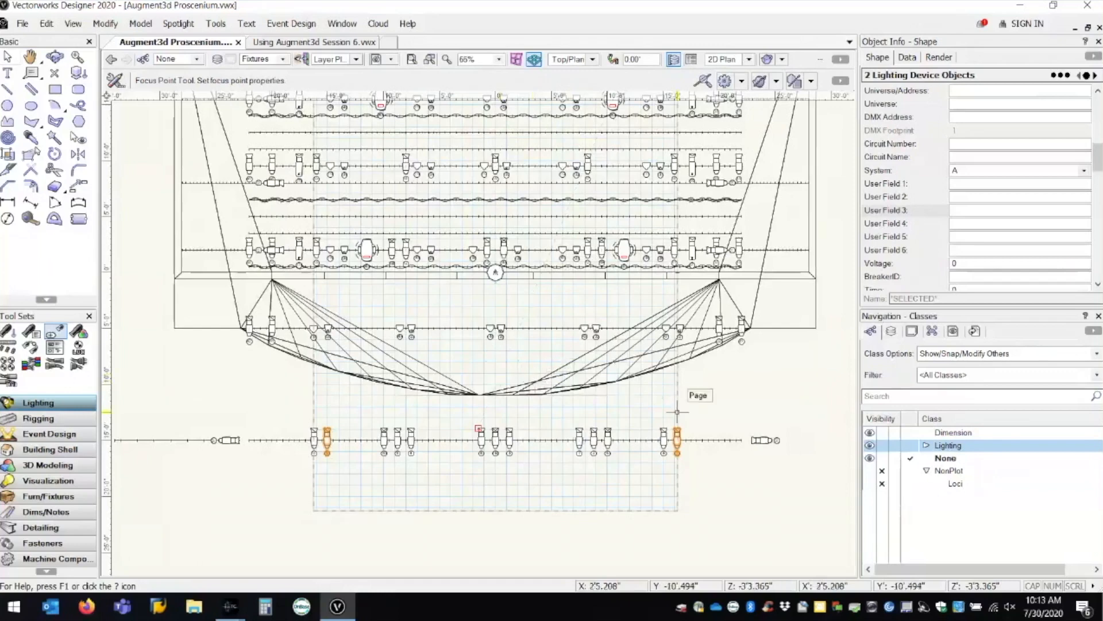
Export the plot for Augment3d to the Desktop as Augment3d Proscenium.a3d.
left_click(179, 25)
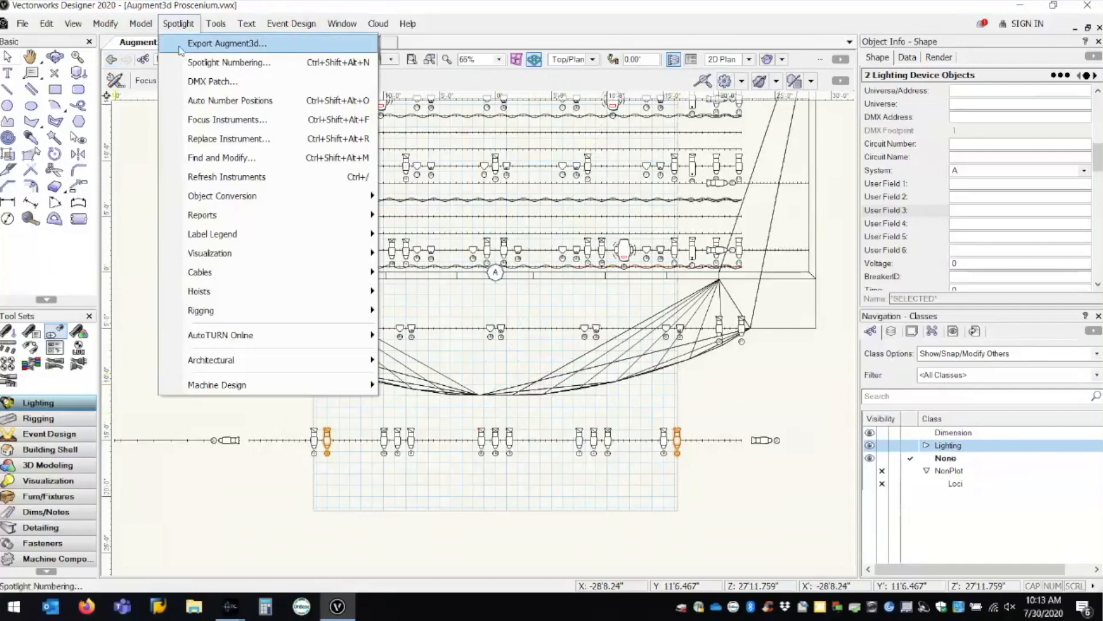
left_click(180, 46)
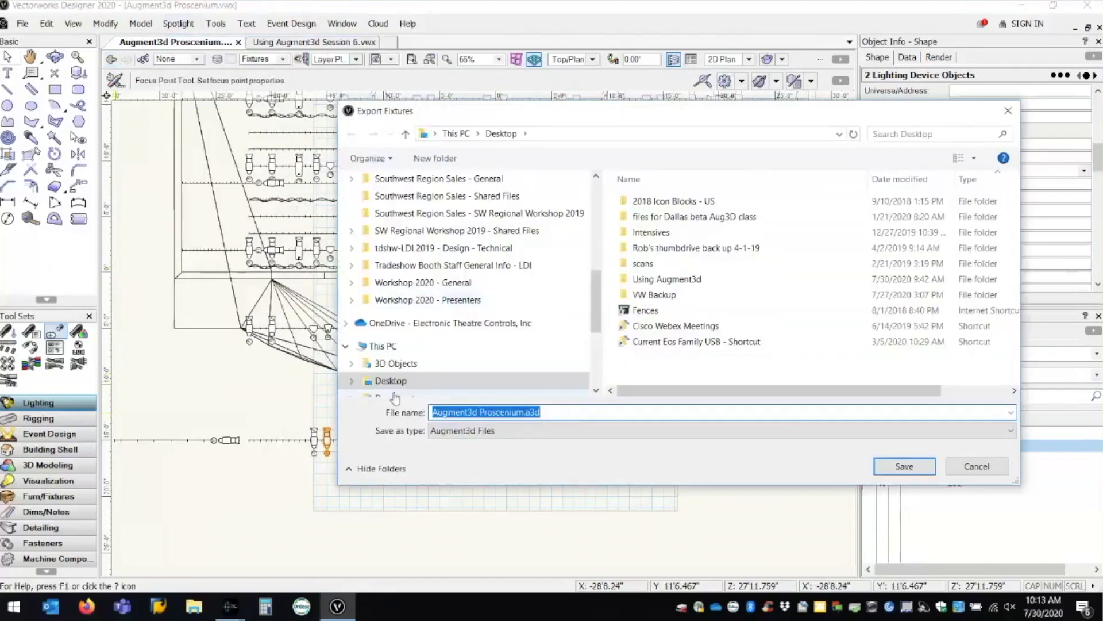
left_click(469, 411)
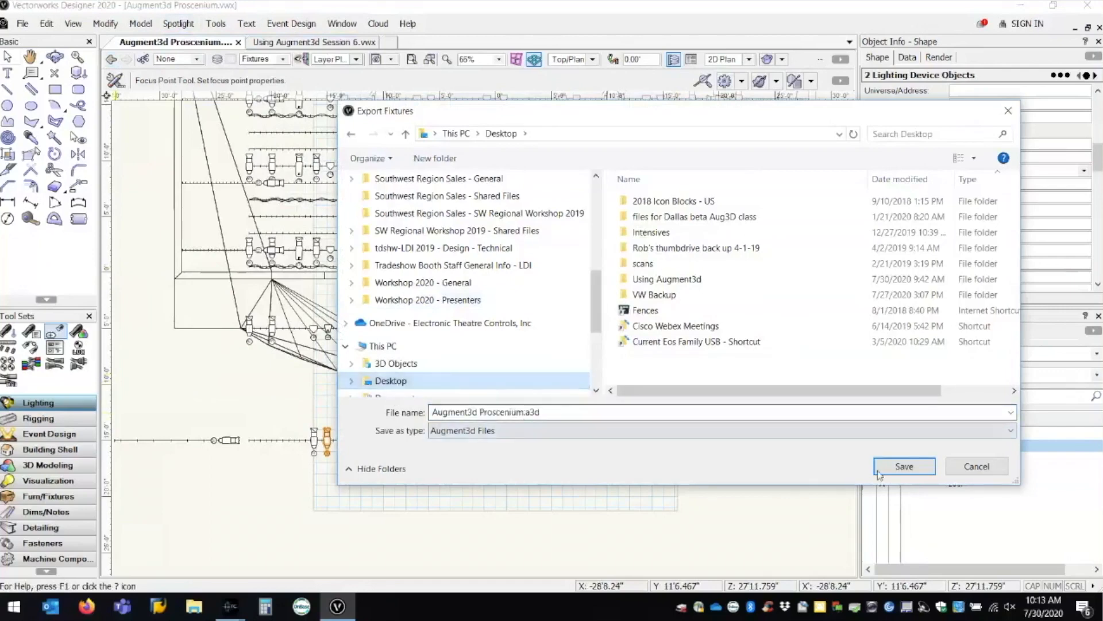
left_click(909, 472)
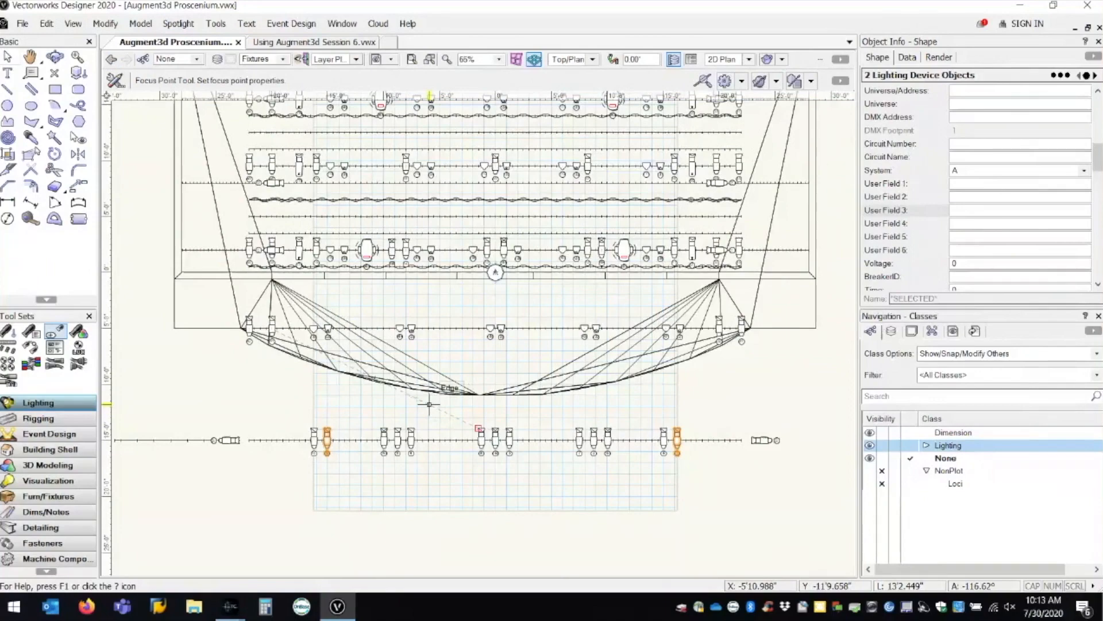
Switch to Eos and create a new show without preserving the Augment3d model.
key("alt+Tab")
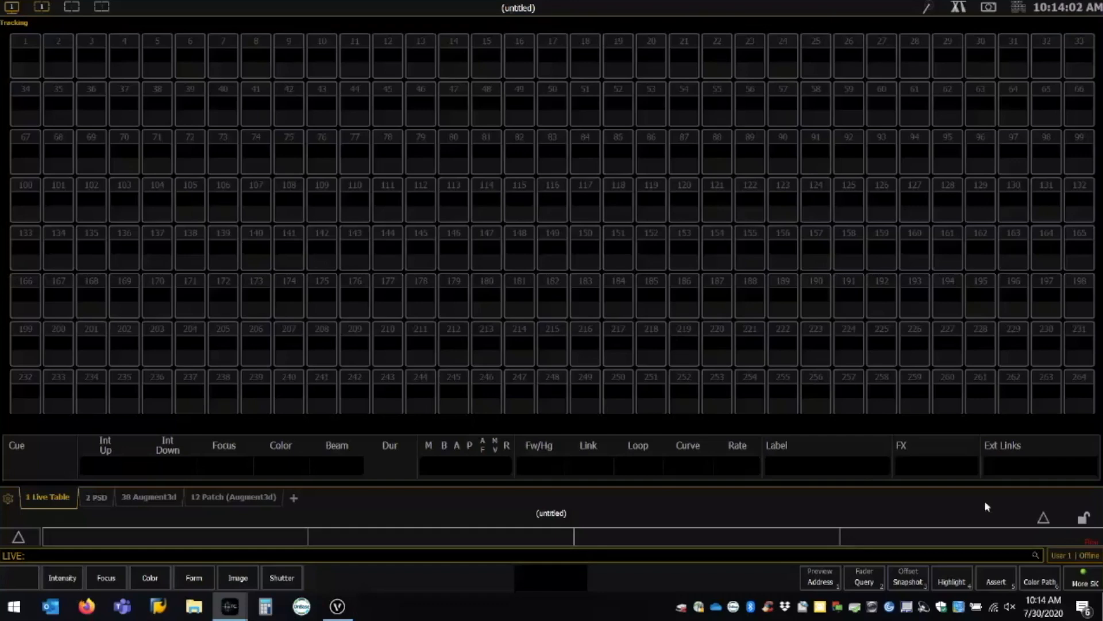
left_click(1044, 518)
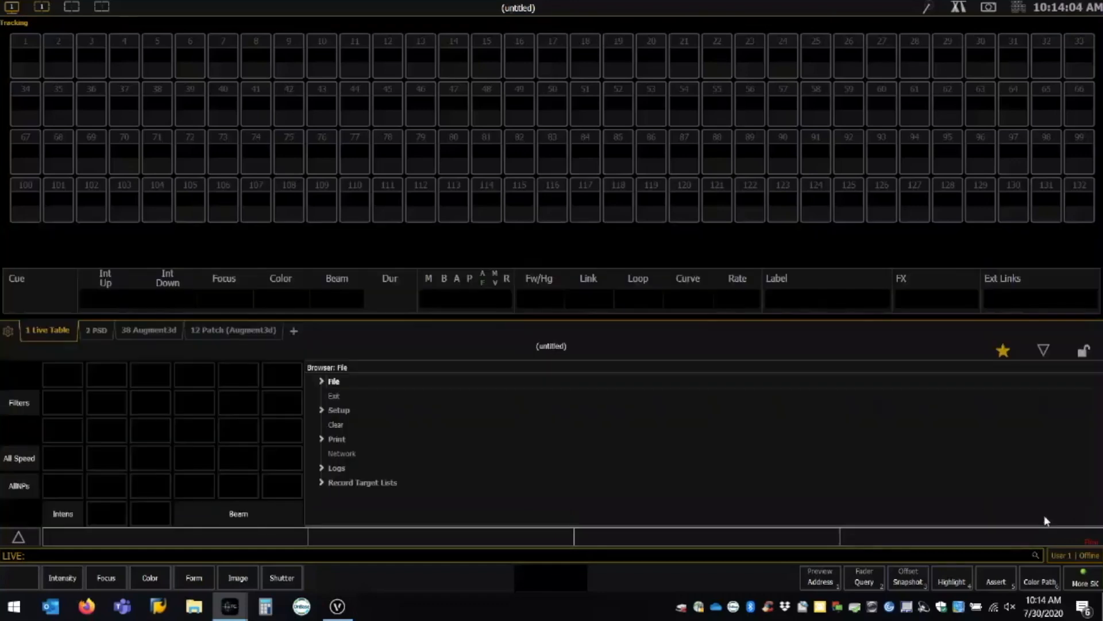
left_click(320, 382)
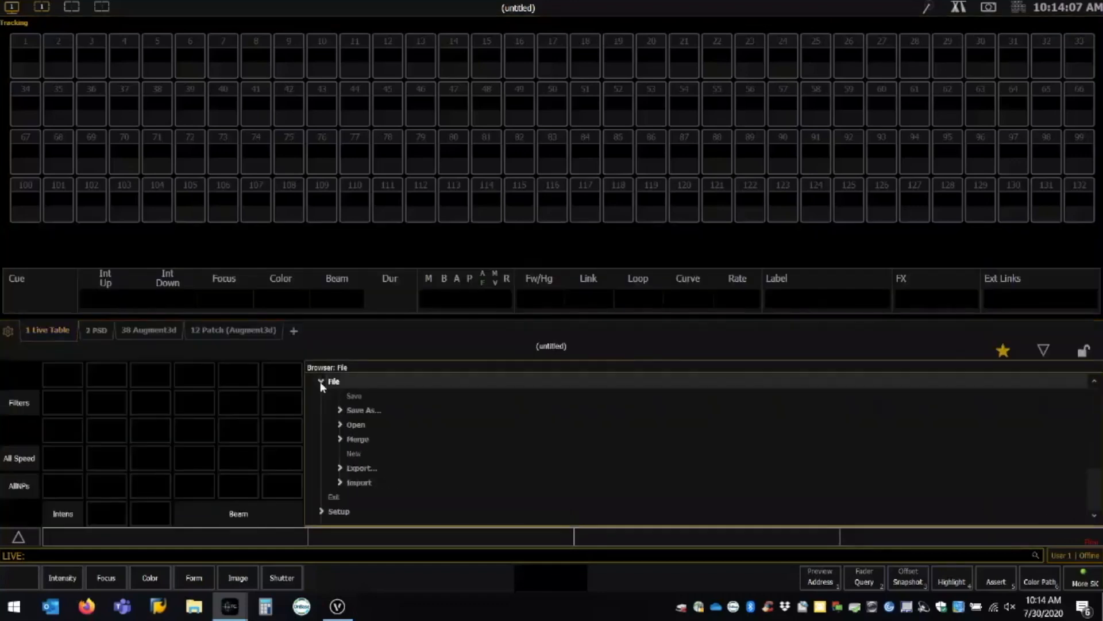
left_click(354, 453)
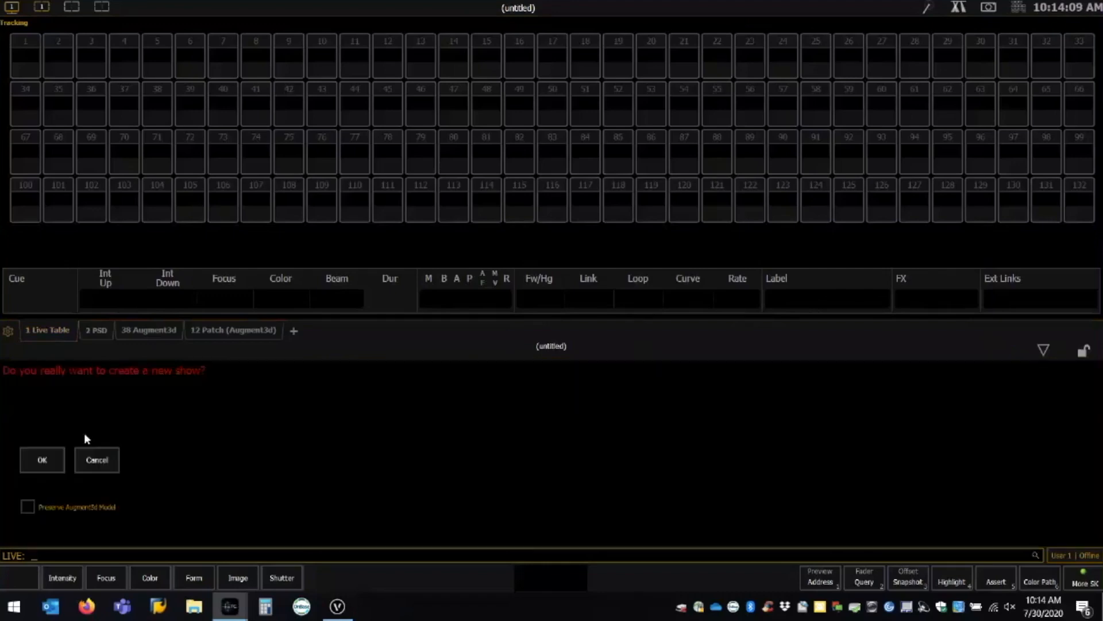
left_click(47, 462)
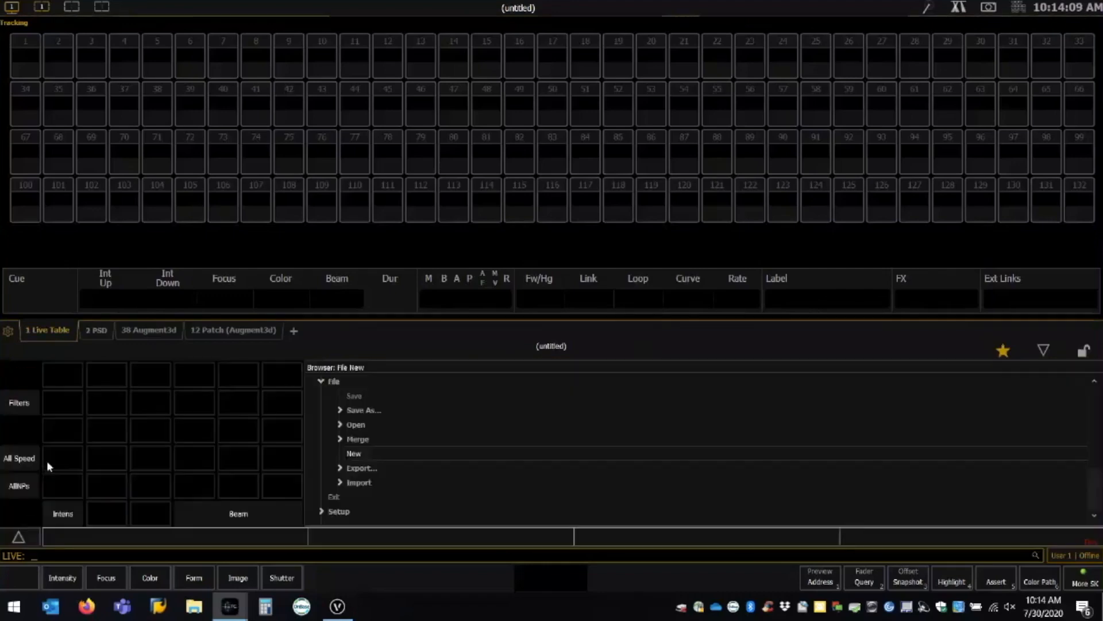
Start an Augment3d (From Vectorworks) import of Augment3d Proscenium.a3d from the Desktop.
left_click(318, 381)
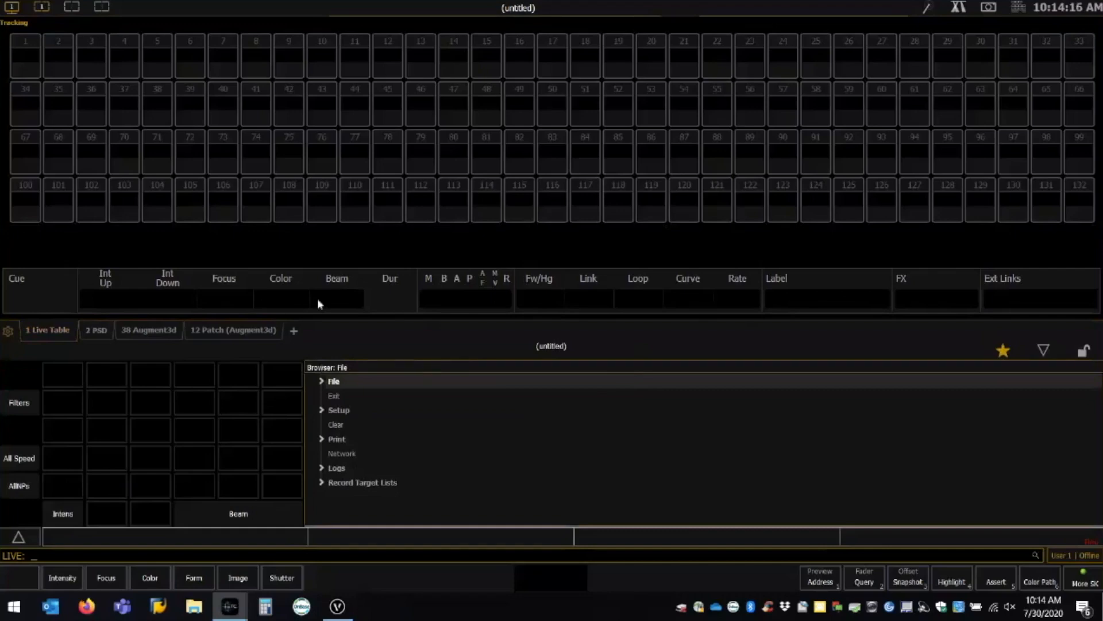
left_click(327, 381)
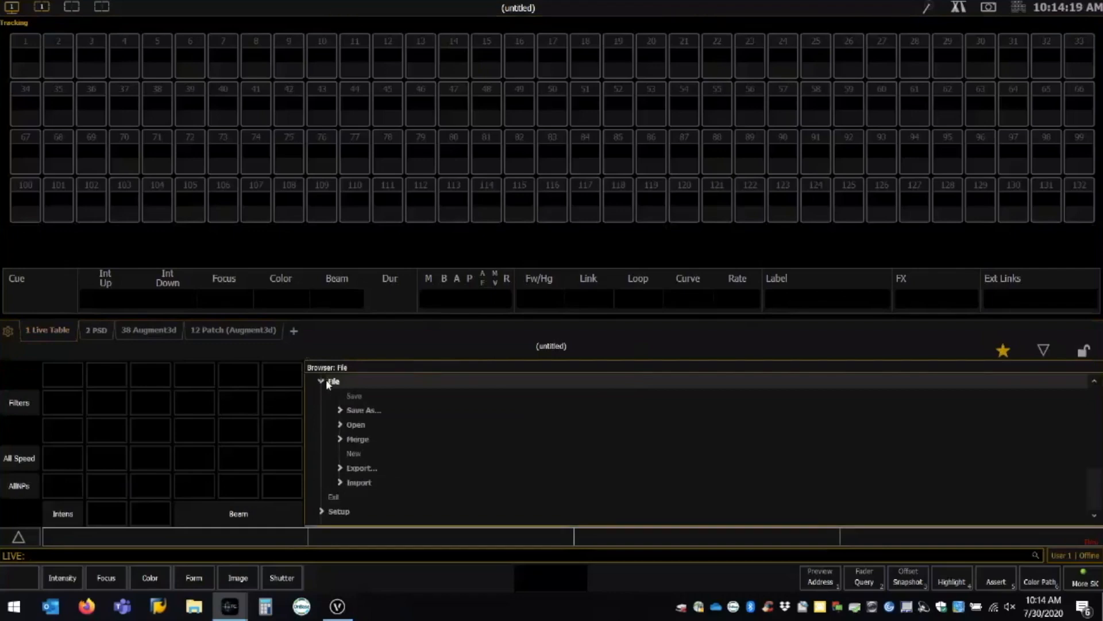
left_click(341, 483)
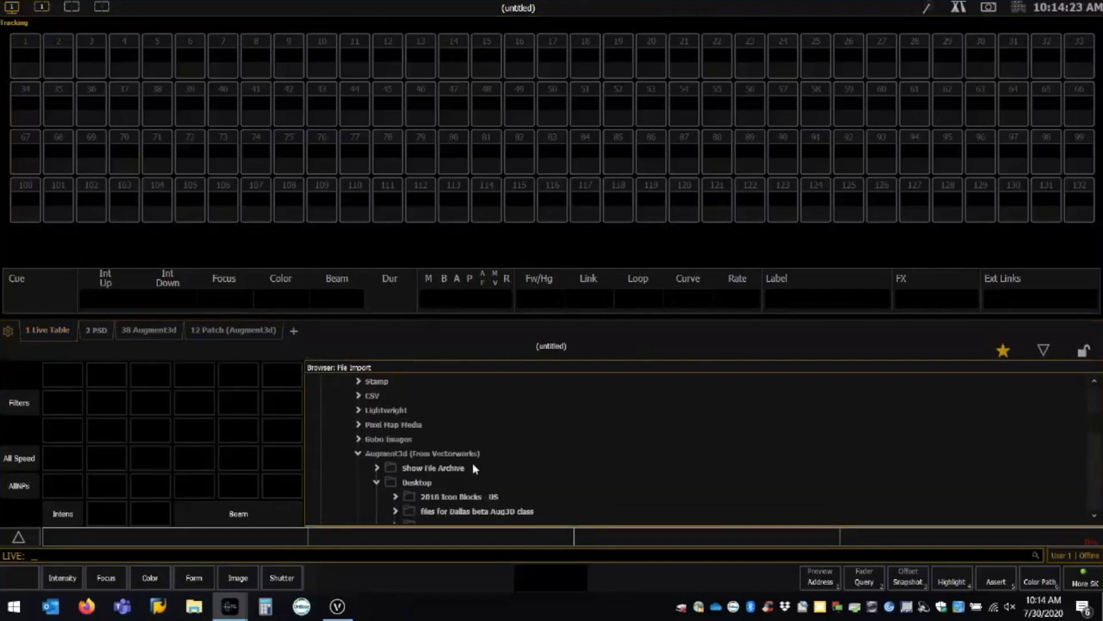
left_click(367, 439)
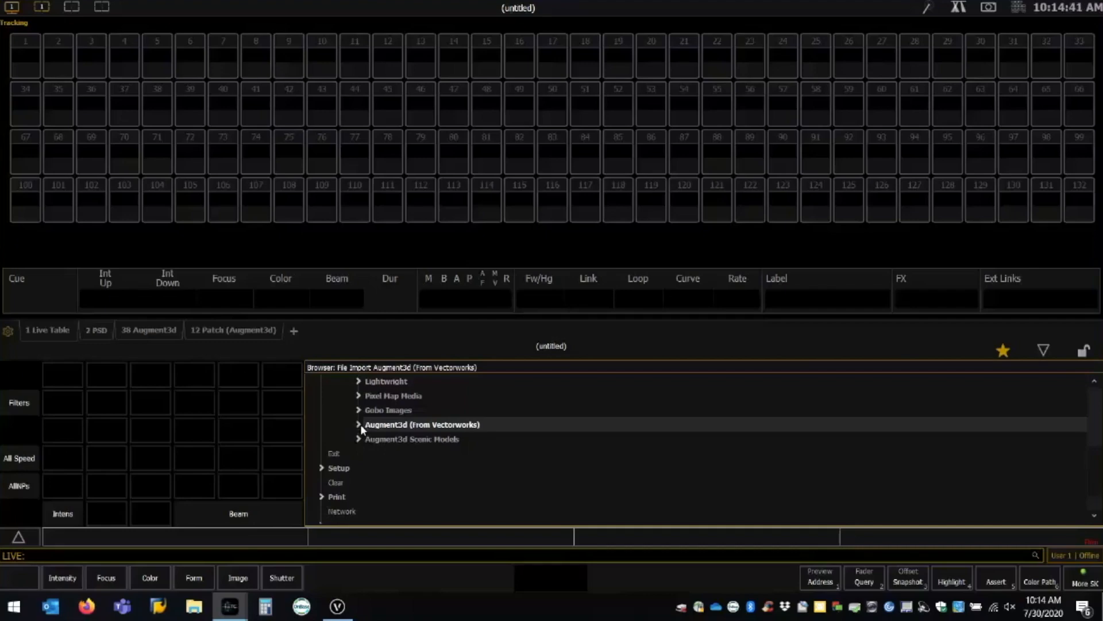
left_click(359, 424)
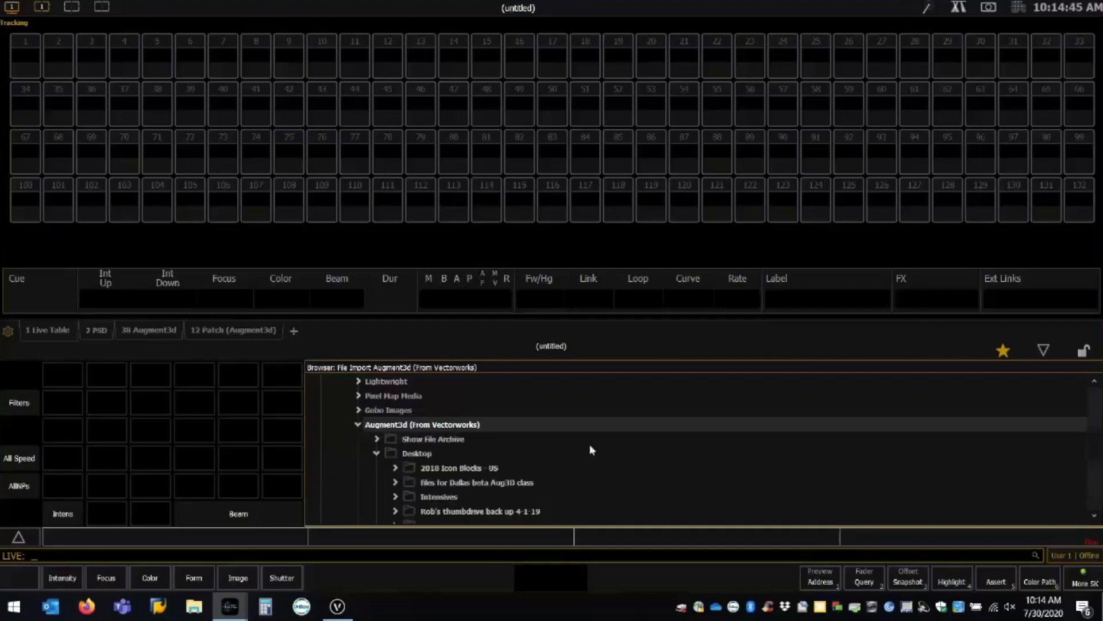
scroll(589, 444, "down", 2)
scroll(584, 447, "down", 5)
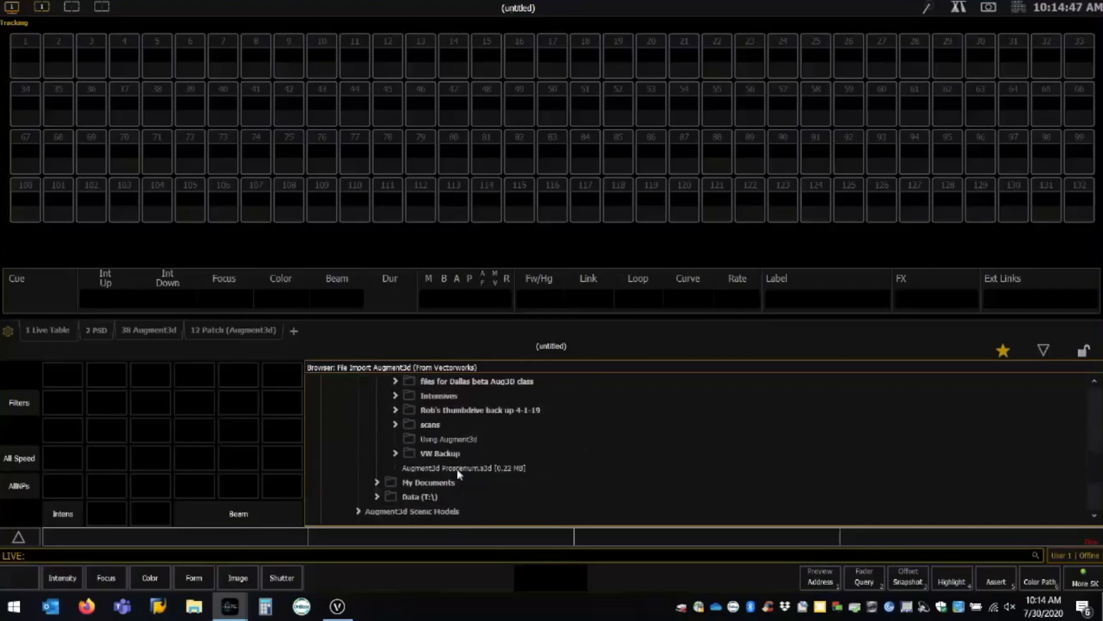
left_click(459, 469)
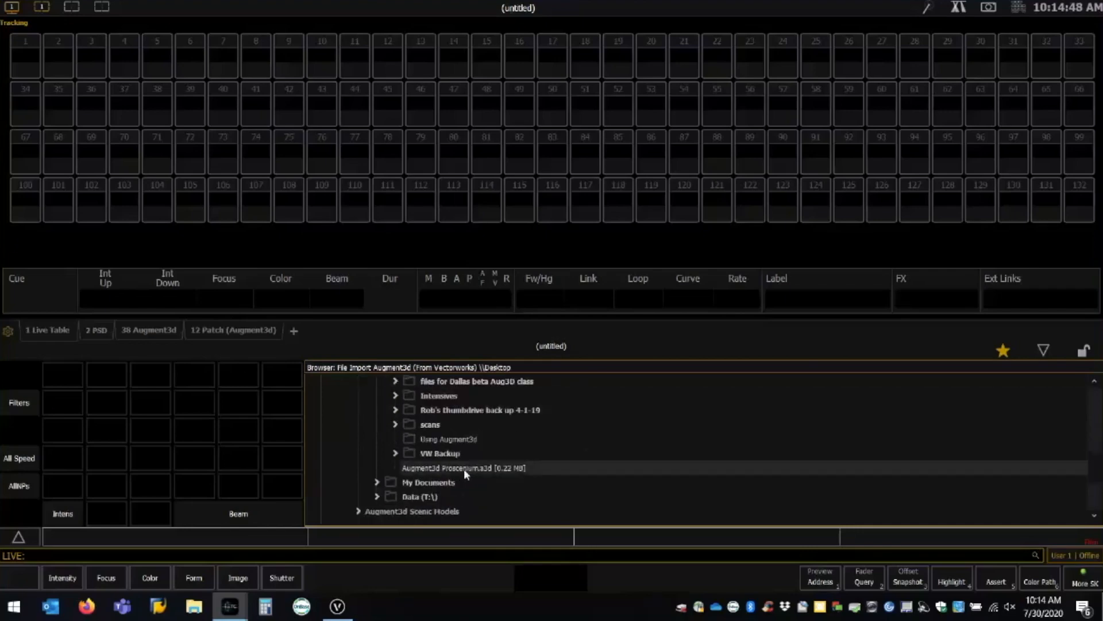
left_click(464, 468)
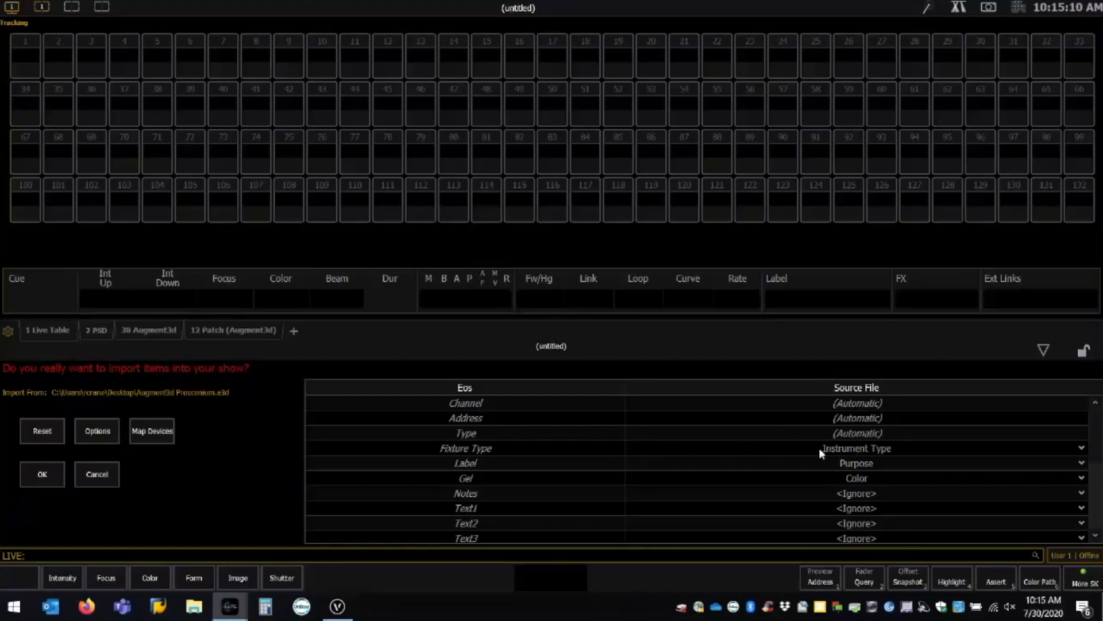
Map the Text1 field to user_field_1 from the source file.
scroll(856, 451, "down", 1)
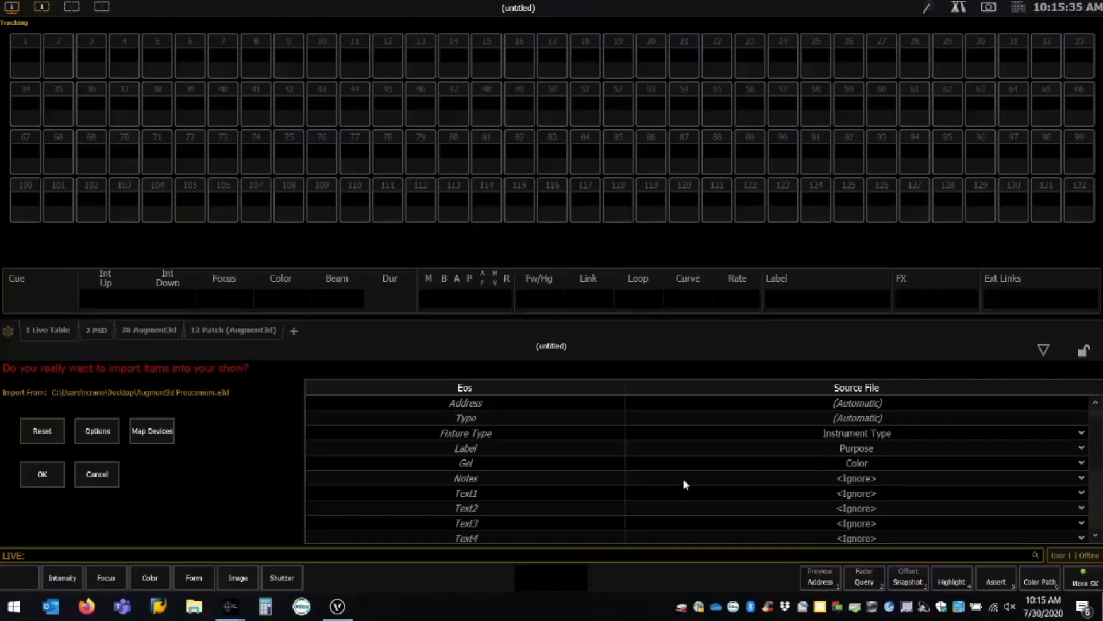
left_click(904, 492)
scroll(913, 436, "down", 5)
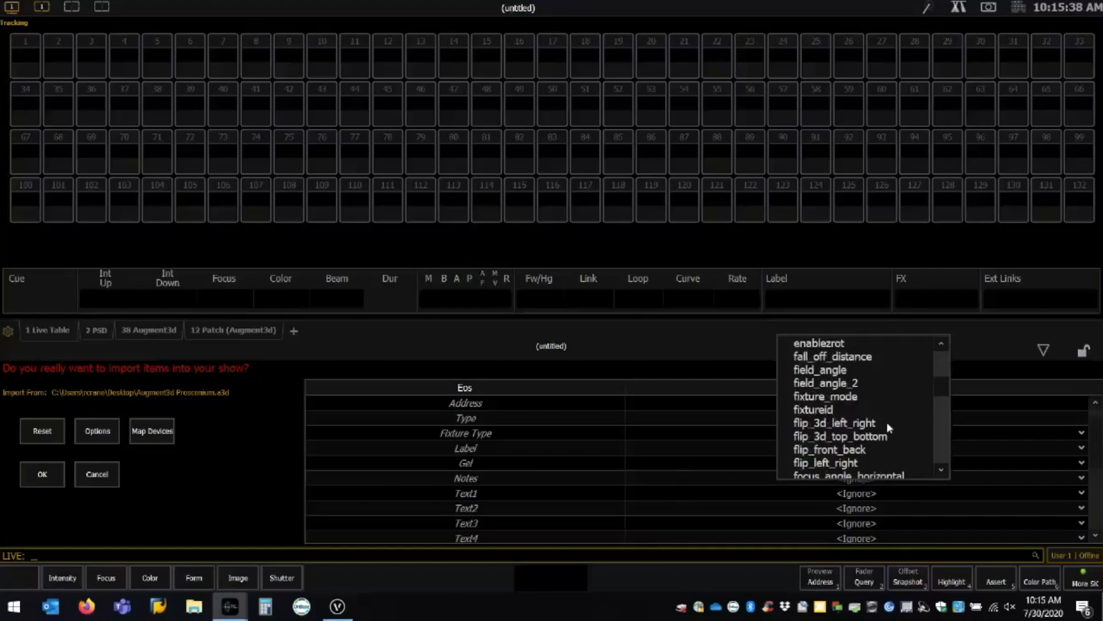
scroll(887, 423, "down", 10)
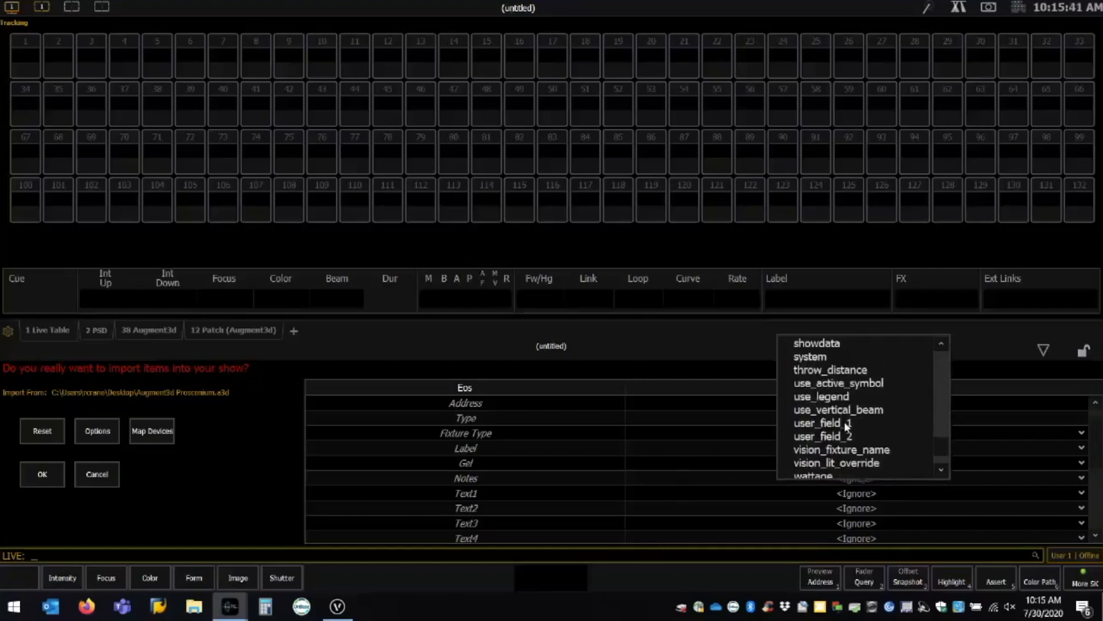
left_click(846, 425)
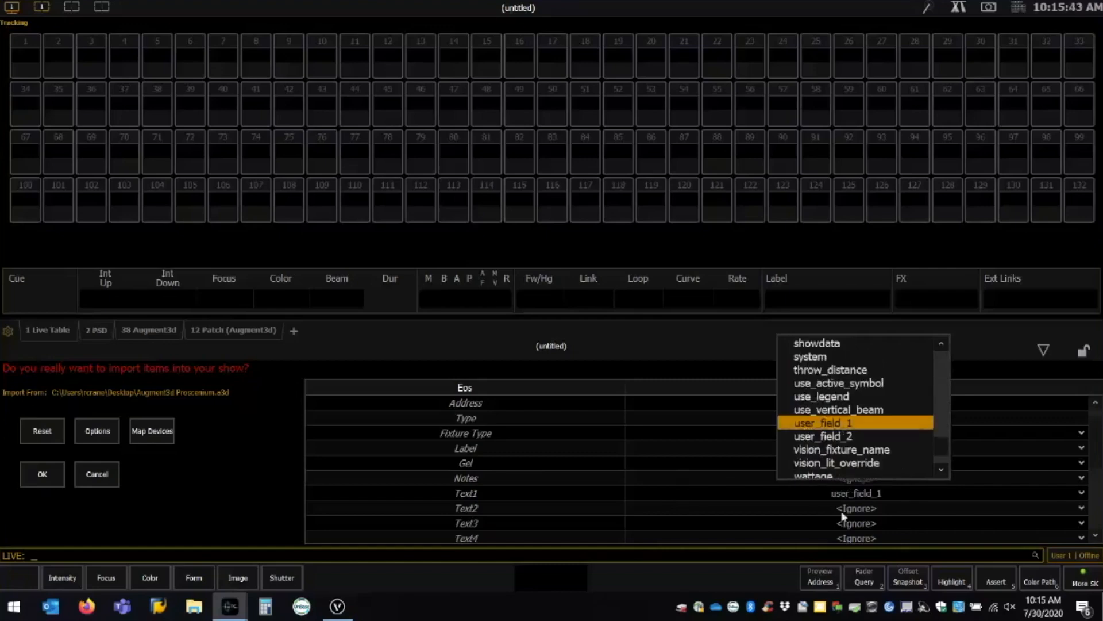
Map the Text2 field to user_field_2 from the source file.
left_click(866, 508)
scroll(863, 419, "down", 10)
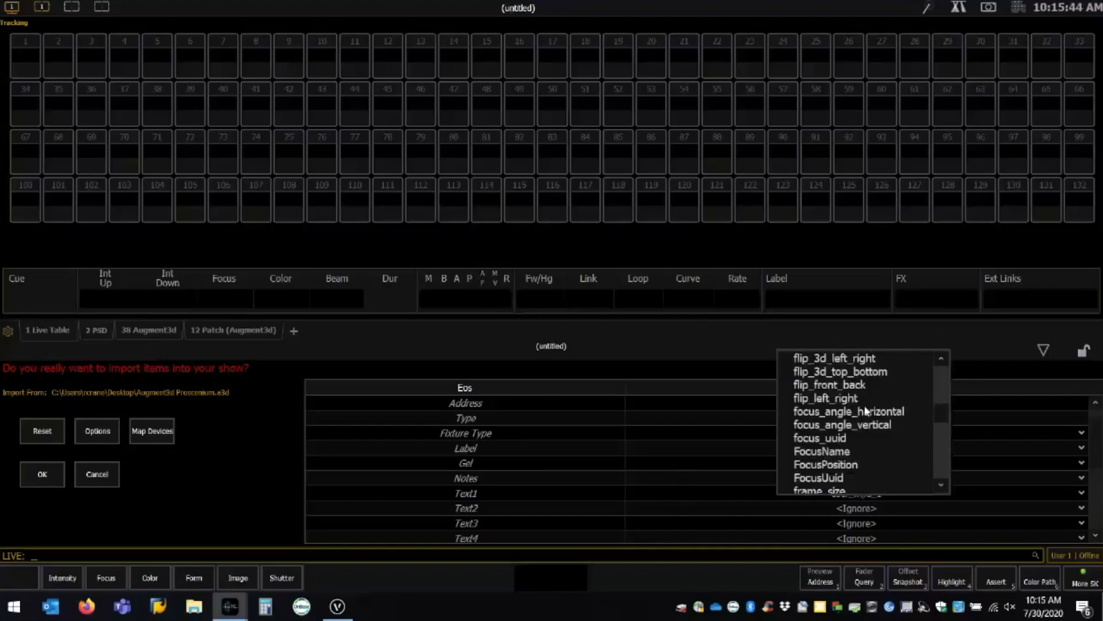
scroll(863, 418, "down", 10)
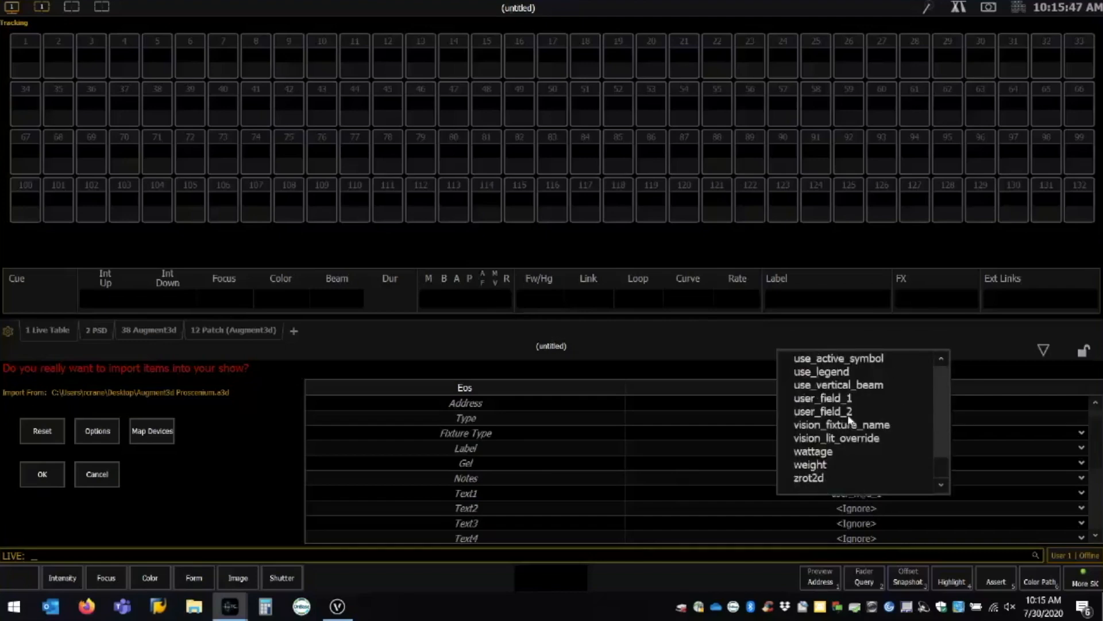
left_click(851, 412)
Examine the source fields available for Text3, then review the remaining import field mappings through Beam Angle, Position and Orientation.
left_click(890, 524)
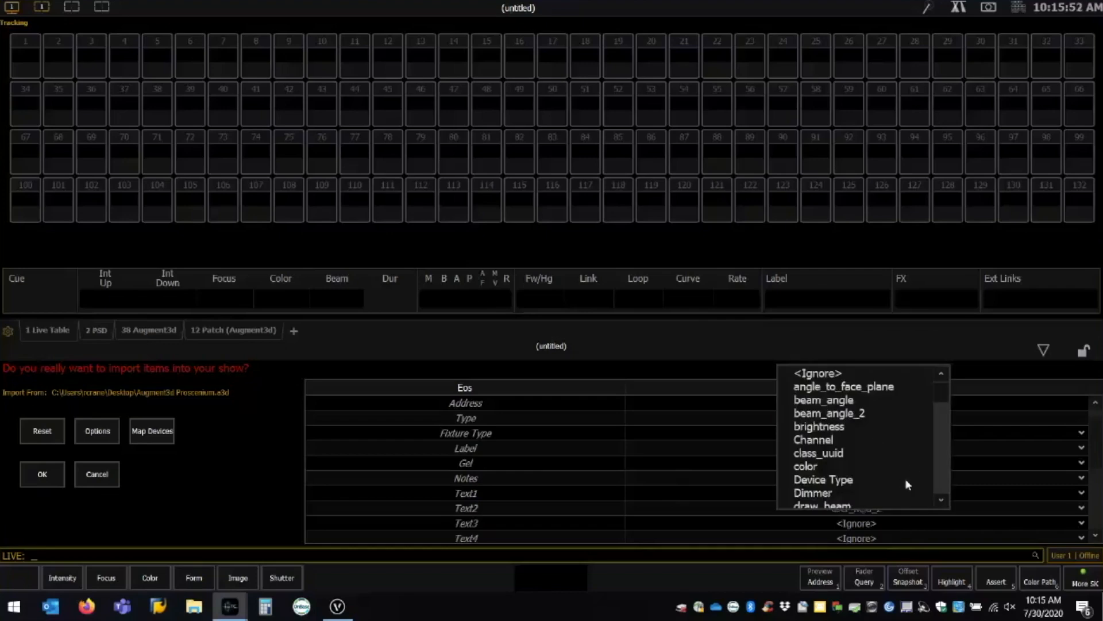
left_click(941, 499)
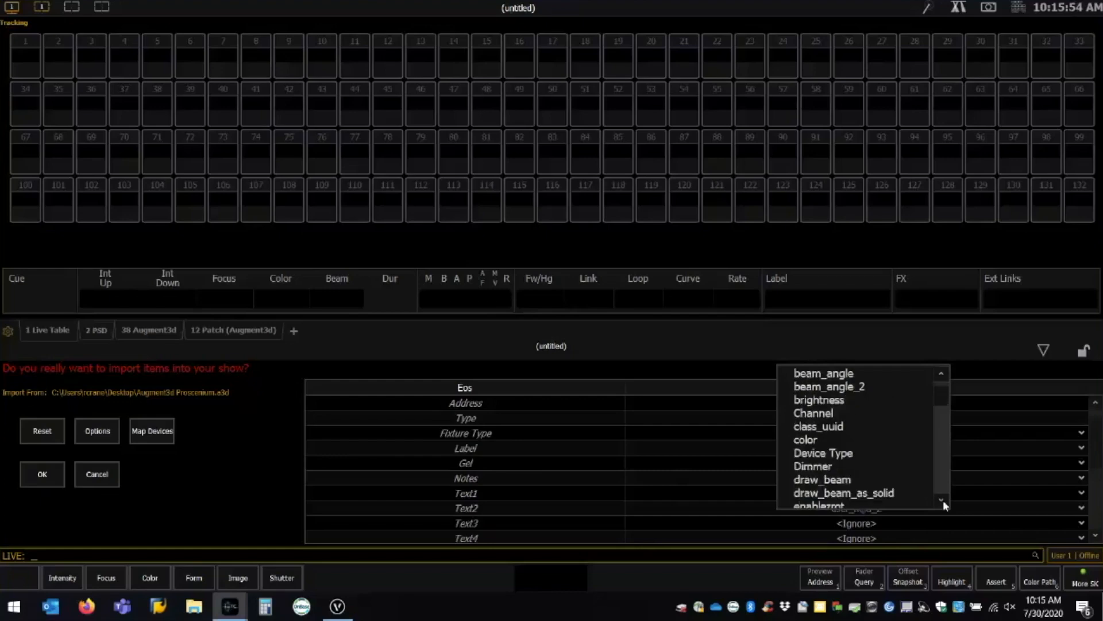
left_click(941, 500)
left_click(941, 500)
left_click(941, 499)
left_click(941, 500)
left_click(942, 500)
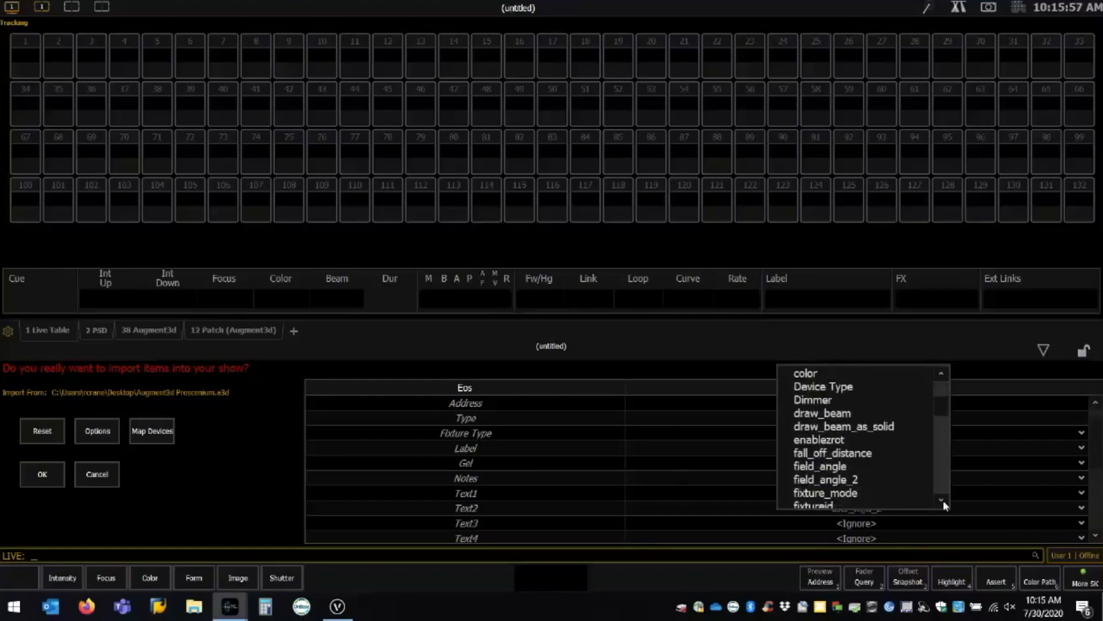
left_click(942, 499)
left_click(941, 500)
left_click(941, 500)
left_click(941, 500)
left_click(942, 500)
left_click(941, 500)
left_click(941, 500)
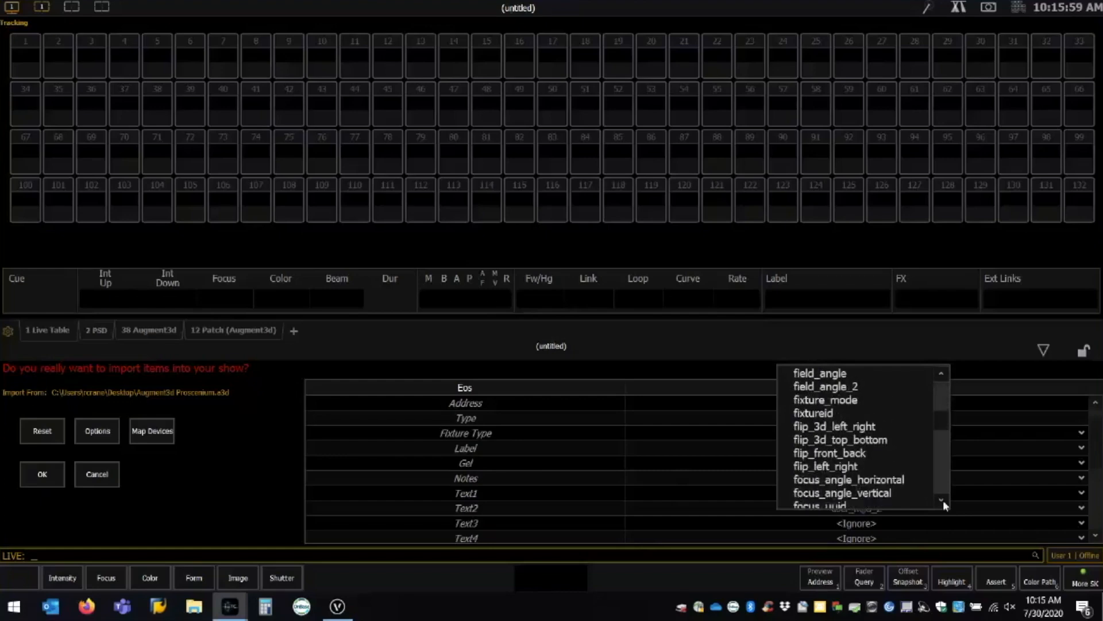
left_click(942, 500)
left_click(943, 500)
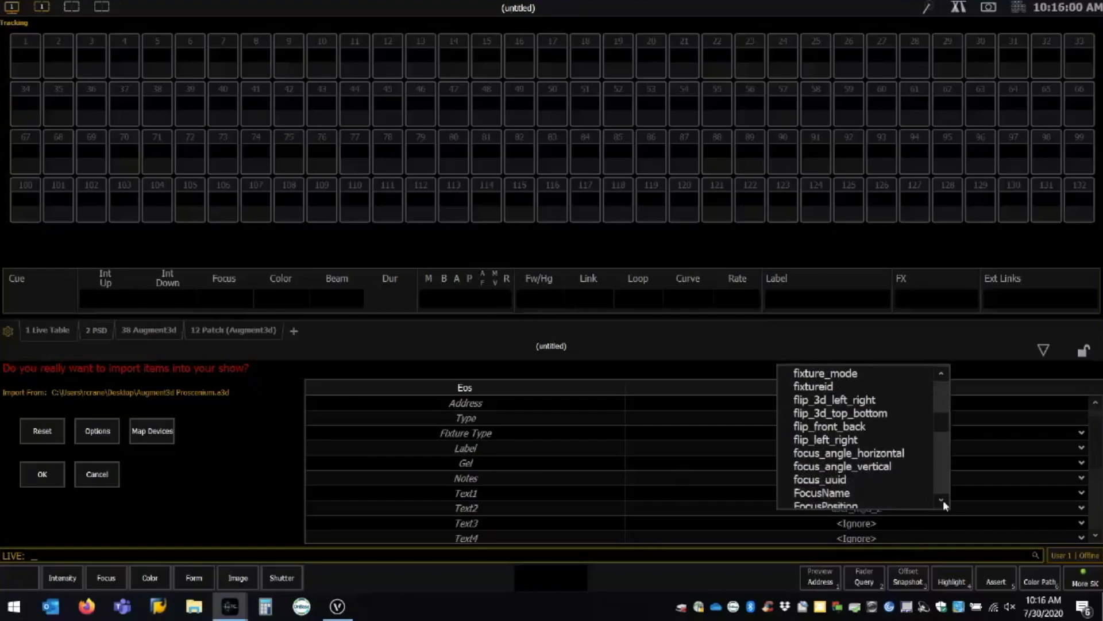
left_click(942, 500)
left_click(942, 500)
left_click(942, 500)
left_click(943, 499)
left_click(942, 500)
left_click(942, 500)
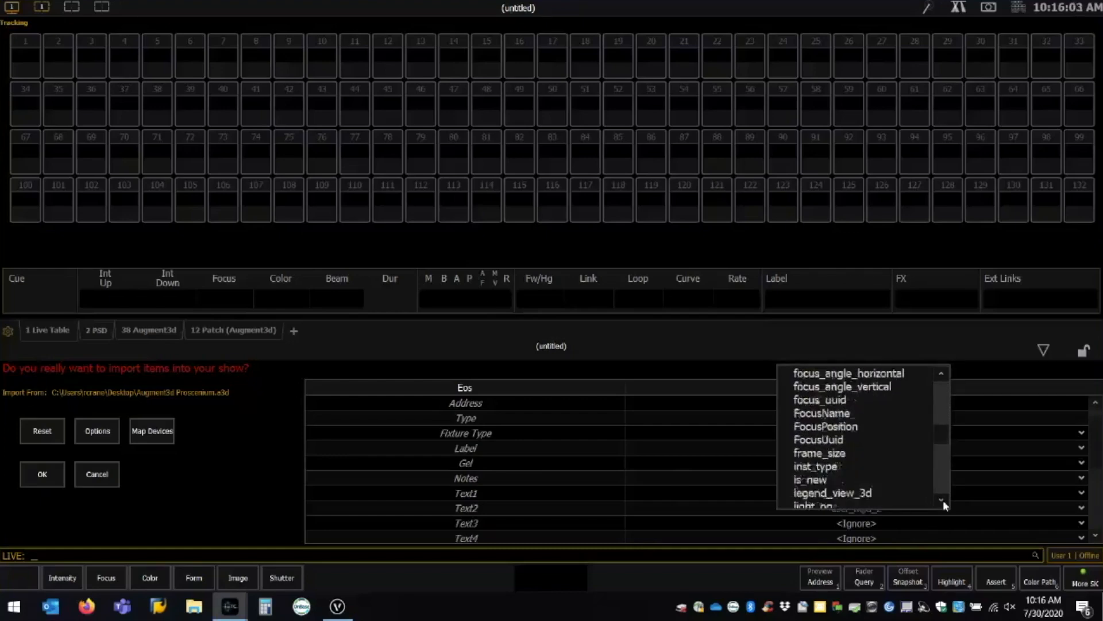
left_click(943, 500)
left_click(942, 500)
left_click(942, 500)
left_click(942, 500)
left_click(943, 500)
left_click(943, 500)
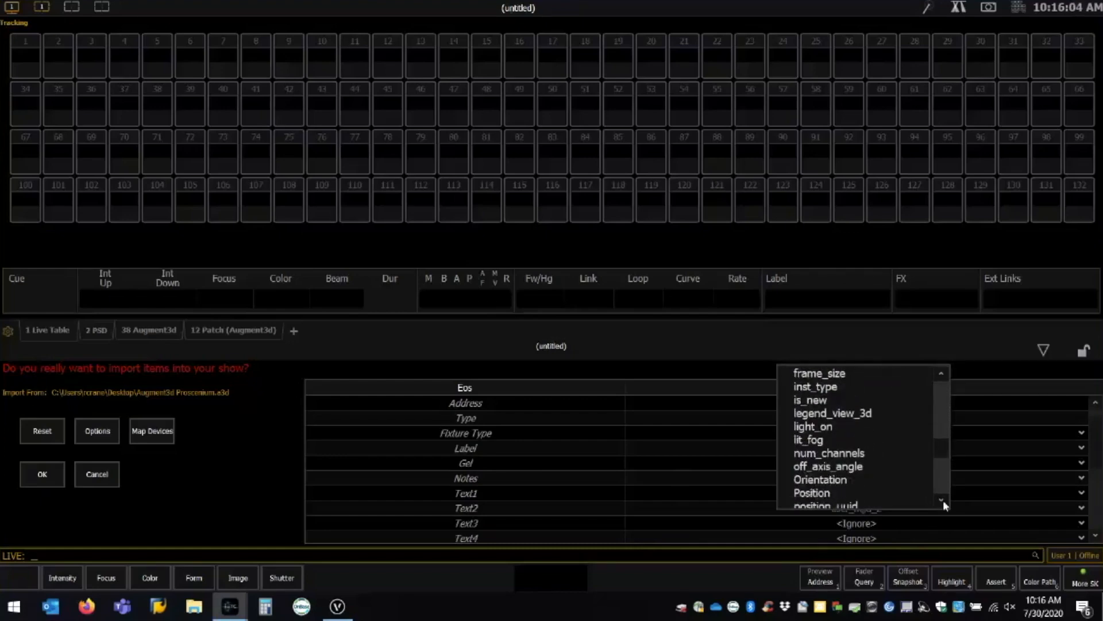
left_click(942, 500)
left_click(942, 499)
left_click(942, 500)
left_click(942, 499)
left_click(943, 500)
left_click(942, 500)
left_click(942, 500)
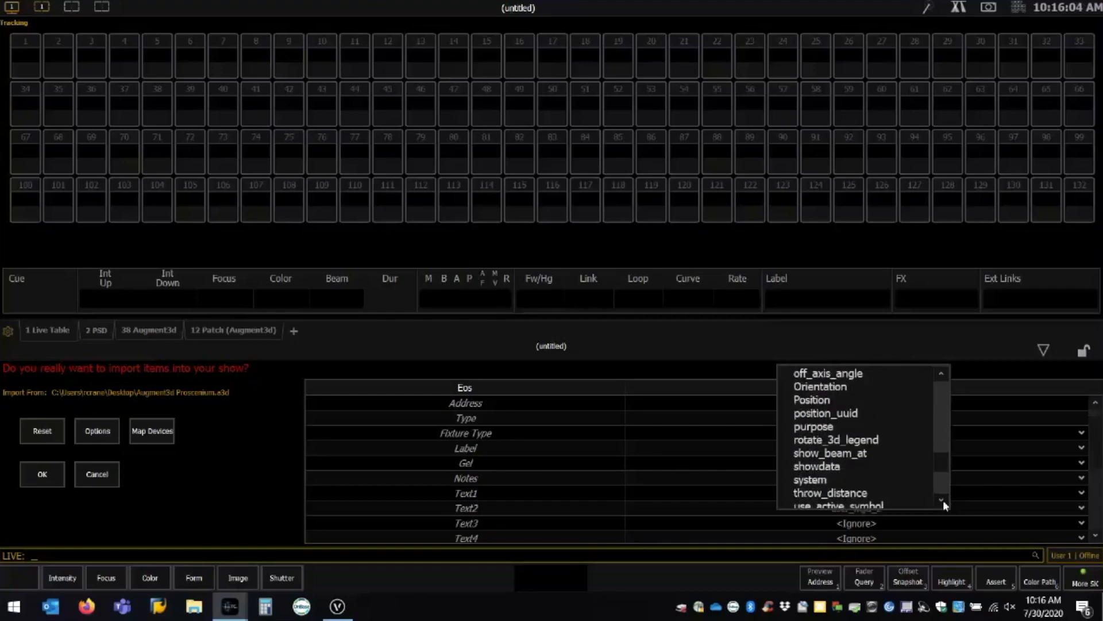
left_click(942, 500)
left_click(942, 500)
left_click(943, 500)
left_click(942, 500)
left_click(942, 500)
left_click(942, 500)
left_click(942, 500)
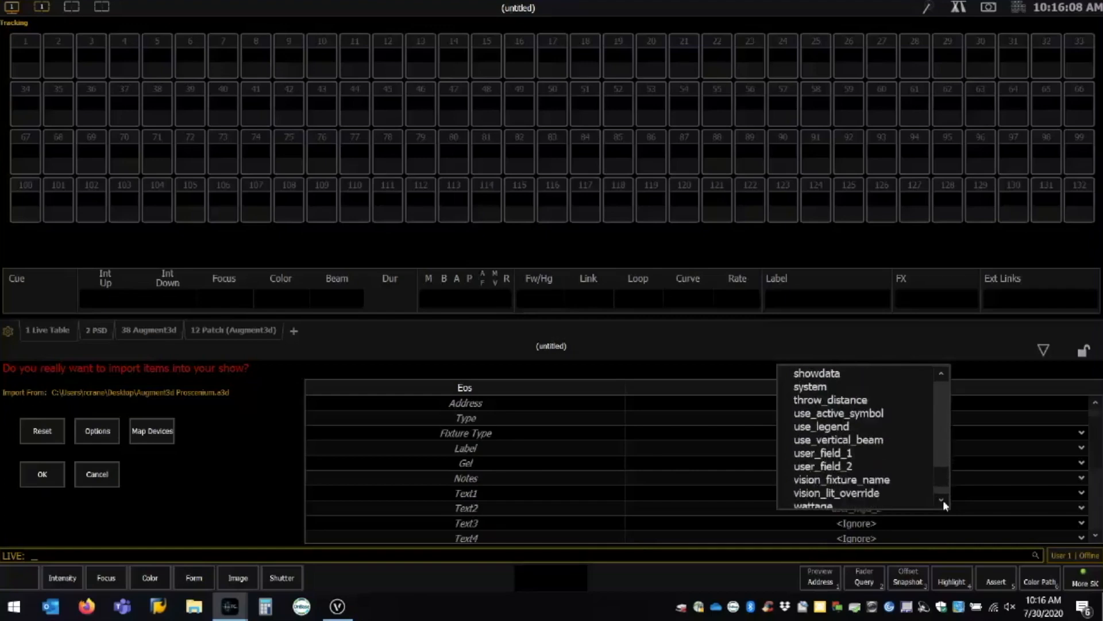
left_click(942, 500)
left_click(942, 500)
left_click(942, 500)
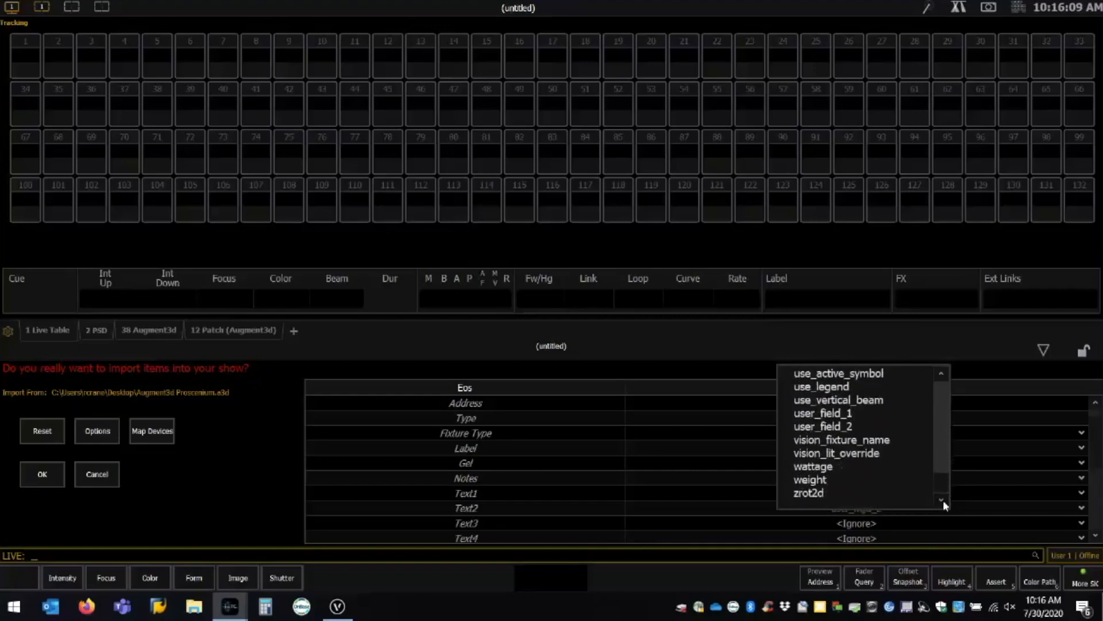
left_click(738, 367)
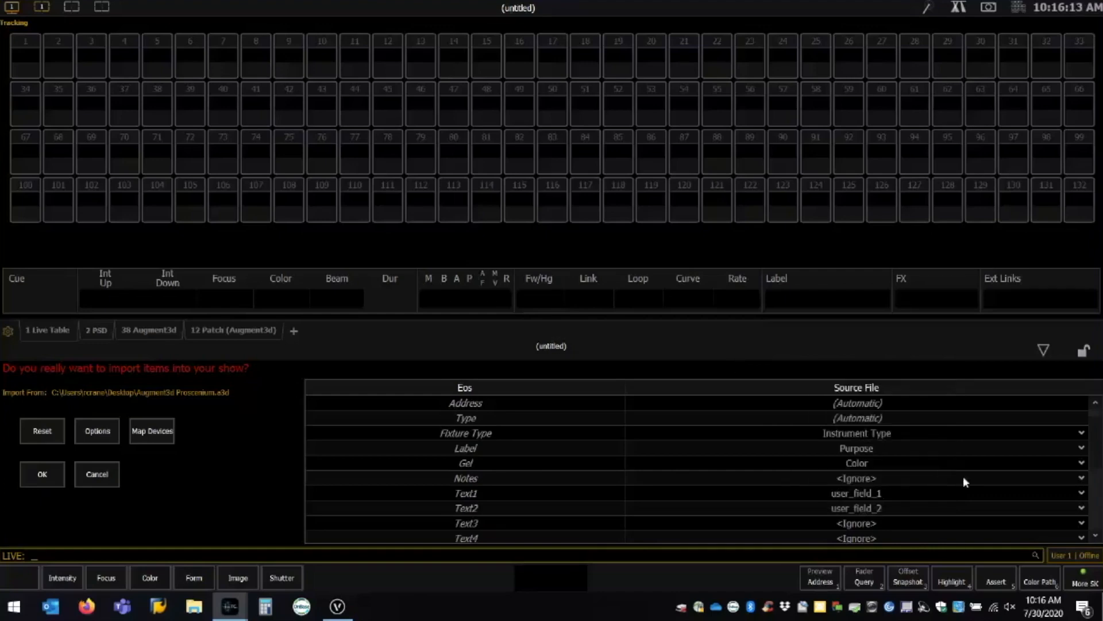
scroll(963, 478, "down", 9)
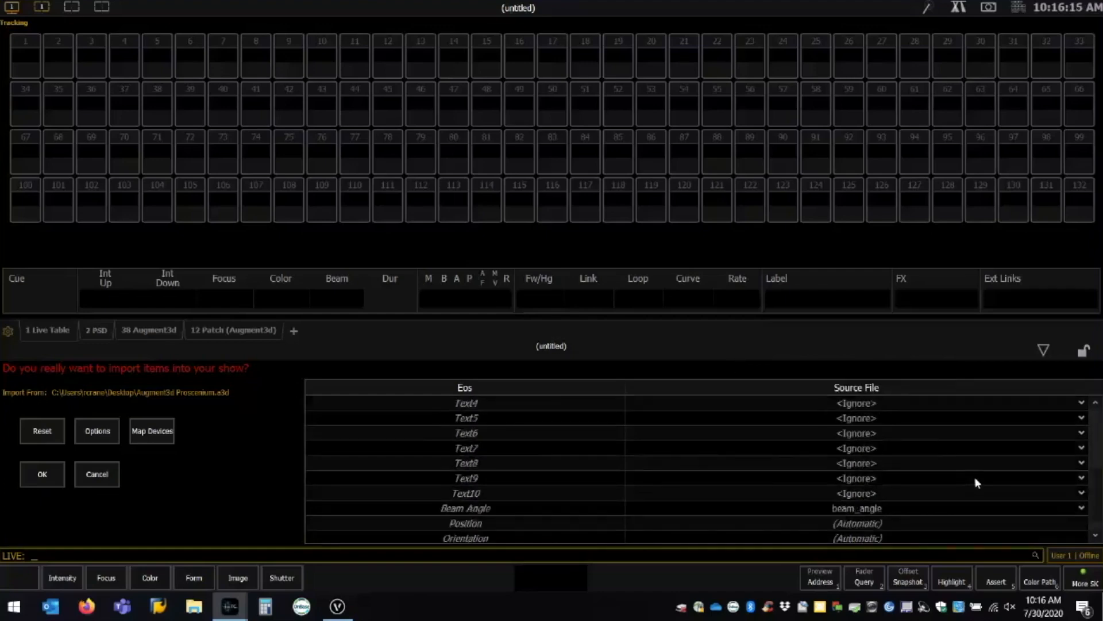
scroll(977, 483, "down", 1)
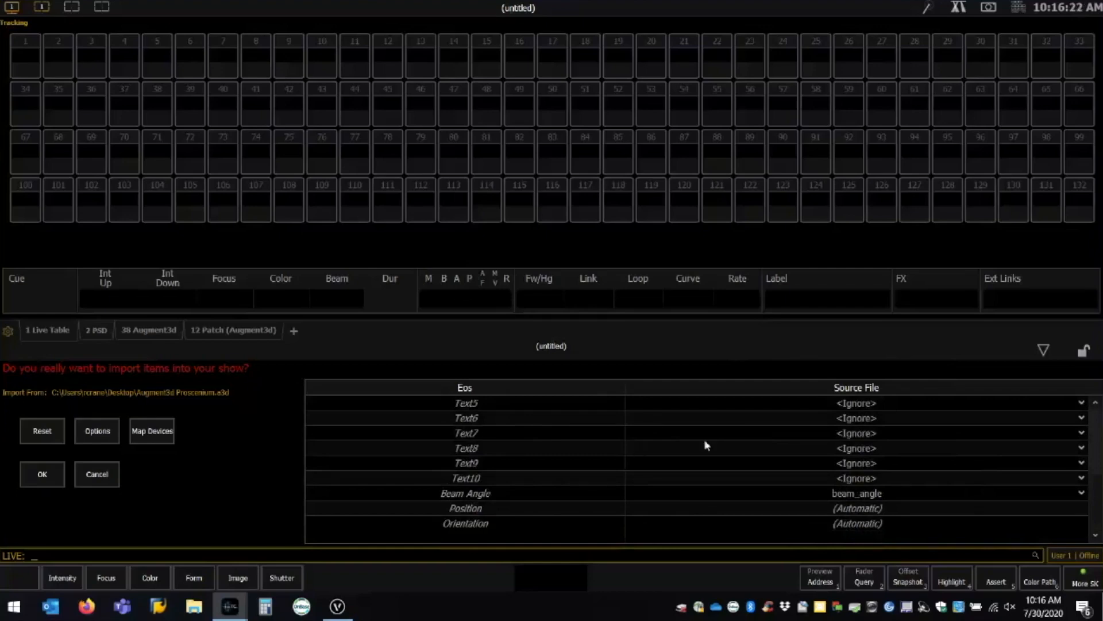
scroll(706, 444, "up", 5)
scroll(707, 444, "up", 1)
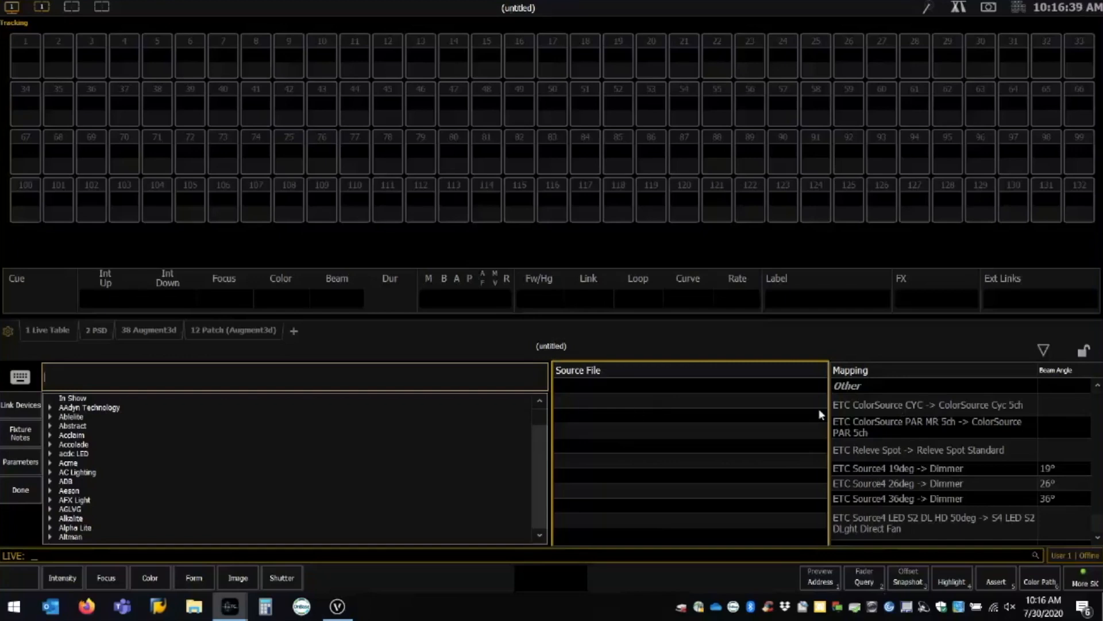
In the device mapping, unlink ETC ColorSource CYC, ETC ColorSource PAR MR 5ch and ETC Releve Spot from their Eos fixture types.
left_click(920, 405)
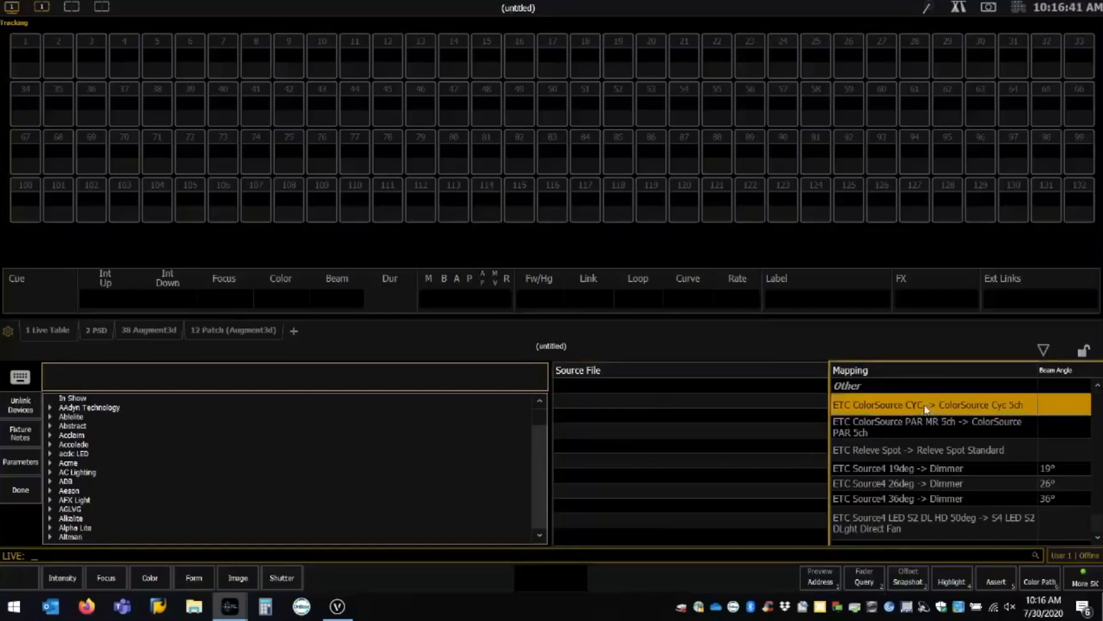
left_click(21, 405)
left_click(956, 403)
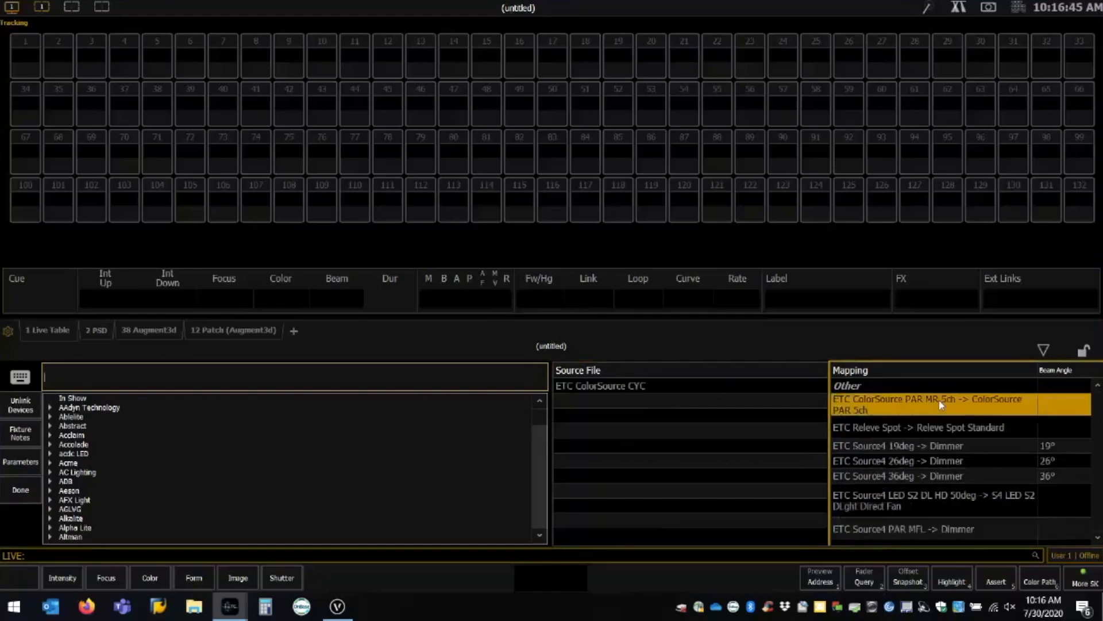
left_click(20, 405)
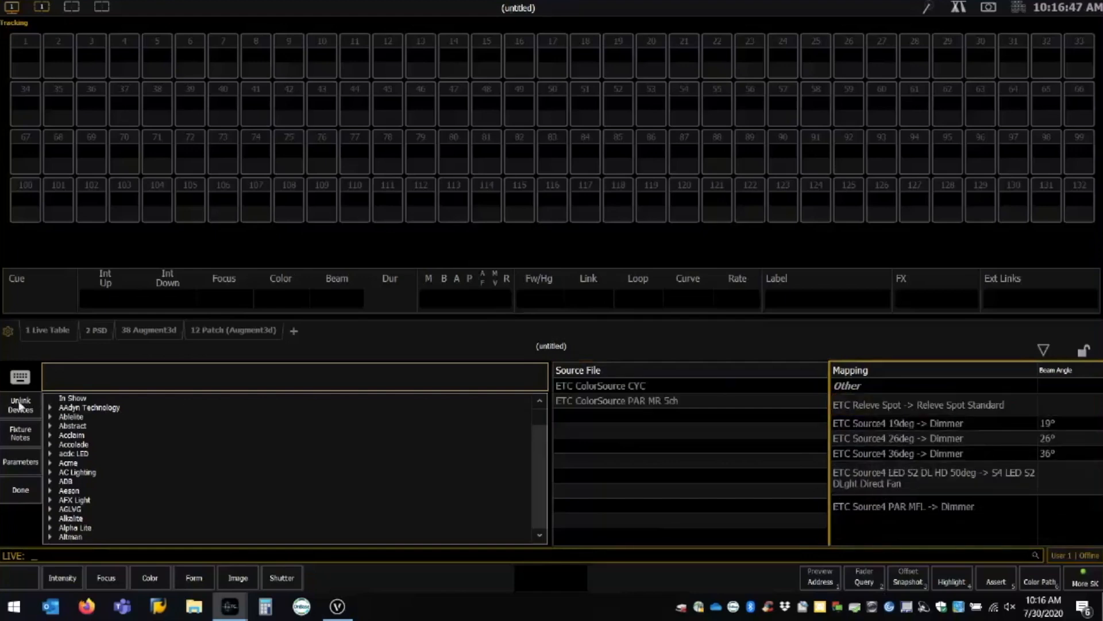
left_click(892, 404)
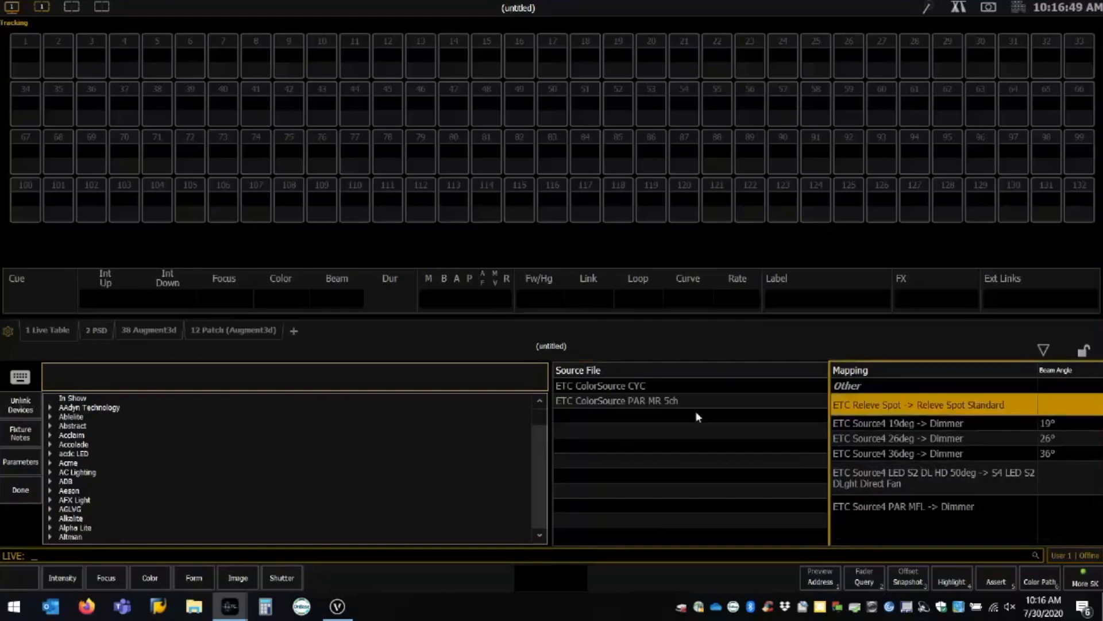
left_click(20, 405)
Unlink the ETC Source4 19deg, 26deg, 36deg, LED S2 DL HD 50deg and PAR MFL device mappings.
left_click(892, 404)
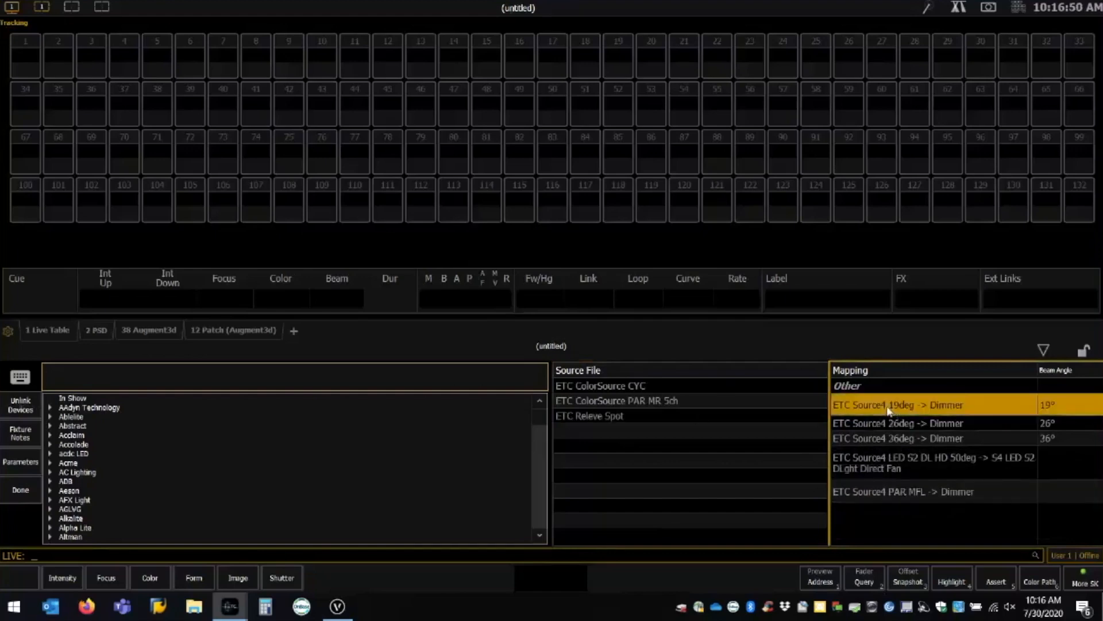
left_click(20, 405)
left_click(859, 408)
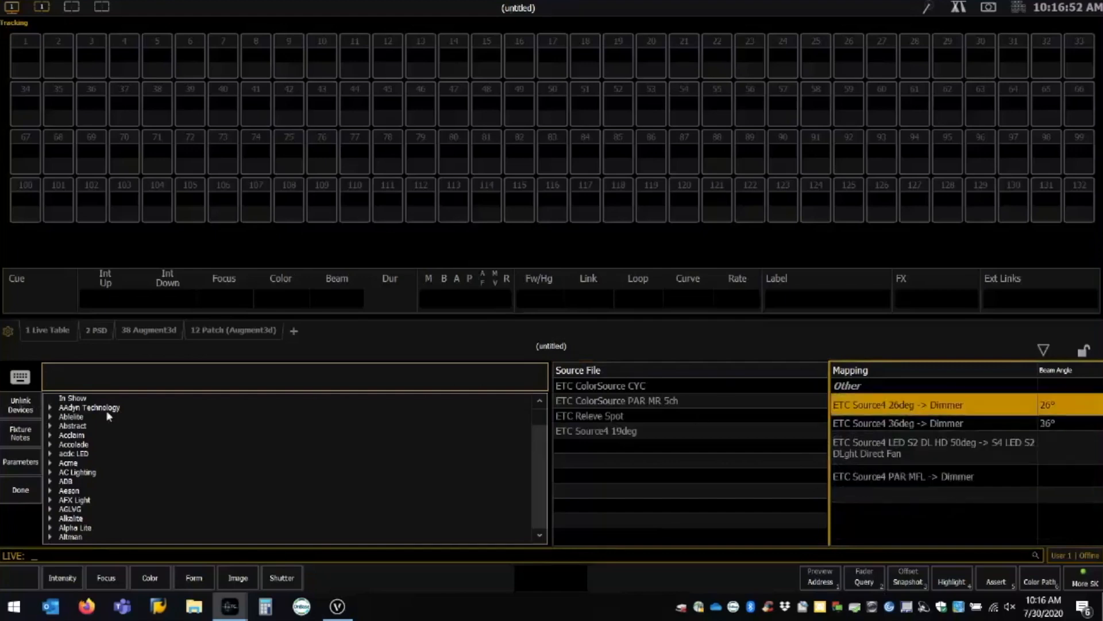
left_click(20, 406)
left_click(893, 407)
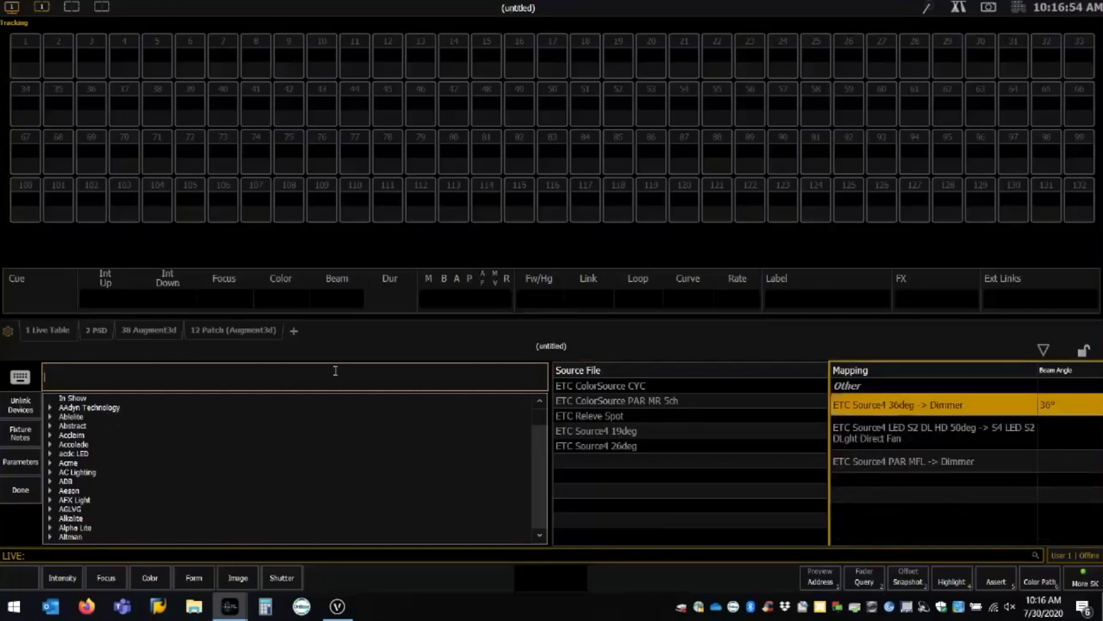
left_click(21, 405)
left_click(23, 408)
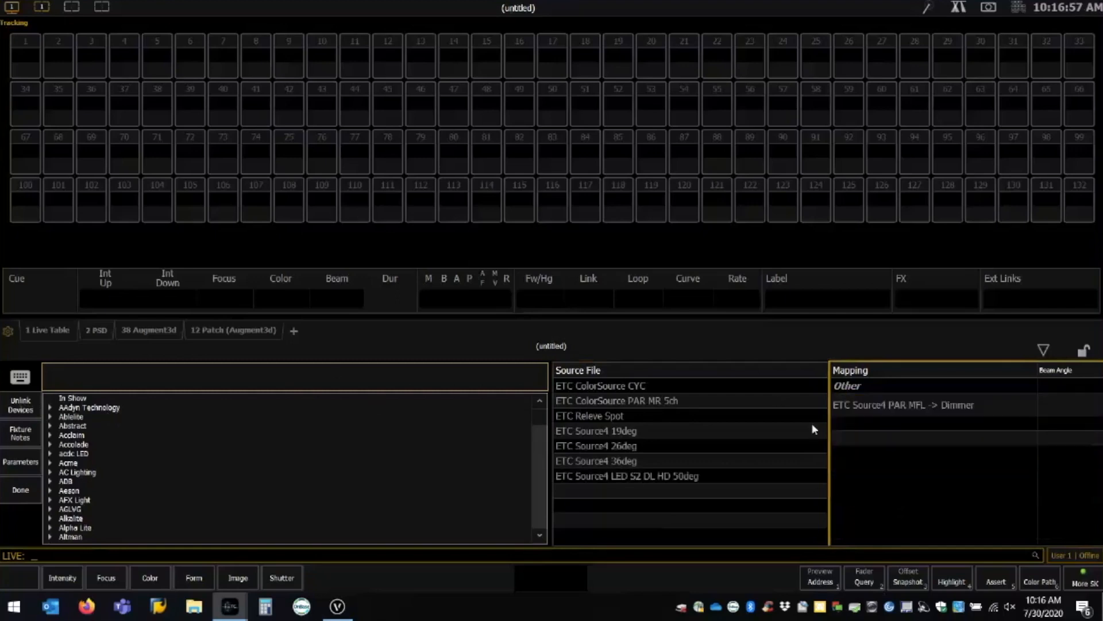
left_click(842, 411)
left_click(20, 406)
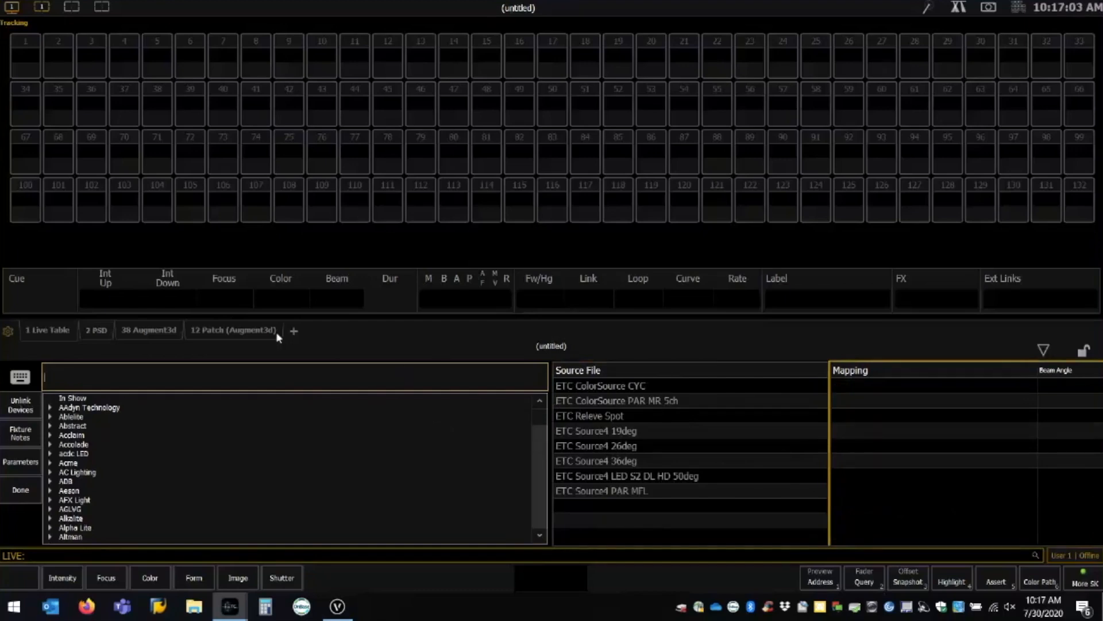
Search the fixture library for "colorsource cyc" and link ETC ColorSource CYC to ColorSource Cyc 5ch.
left_click(653, 398)
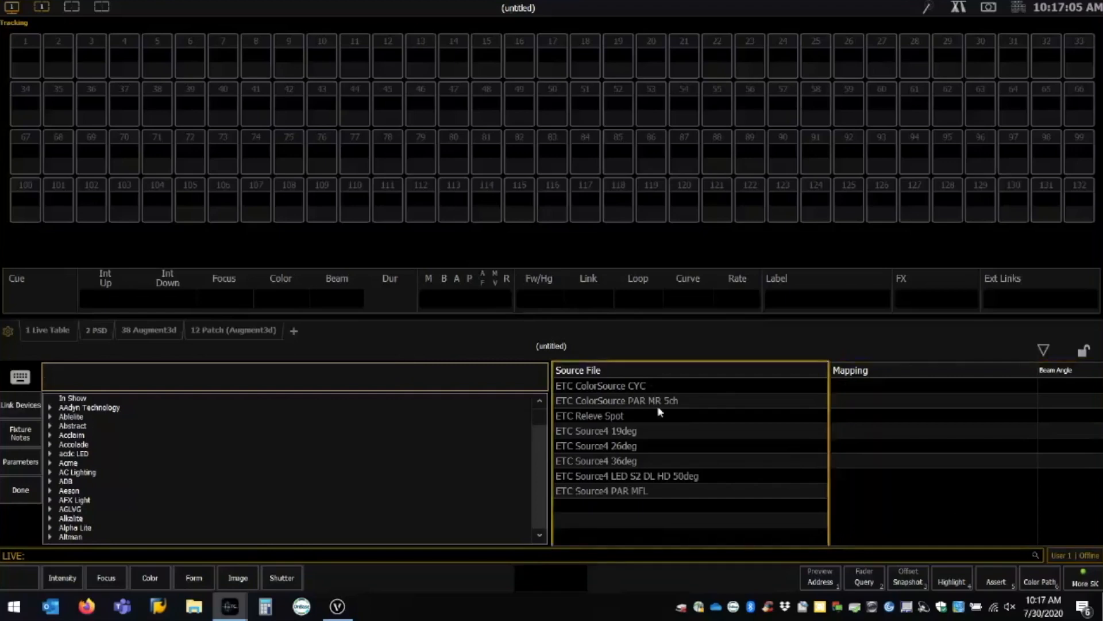
left_click(657, 384)
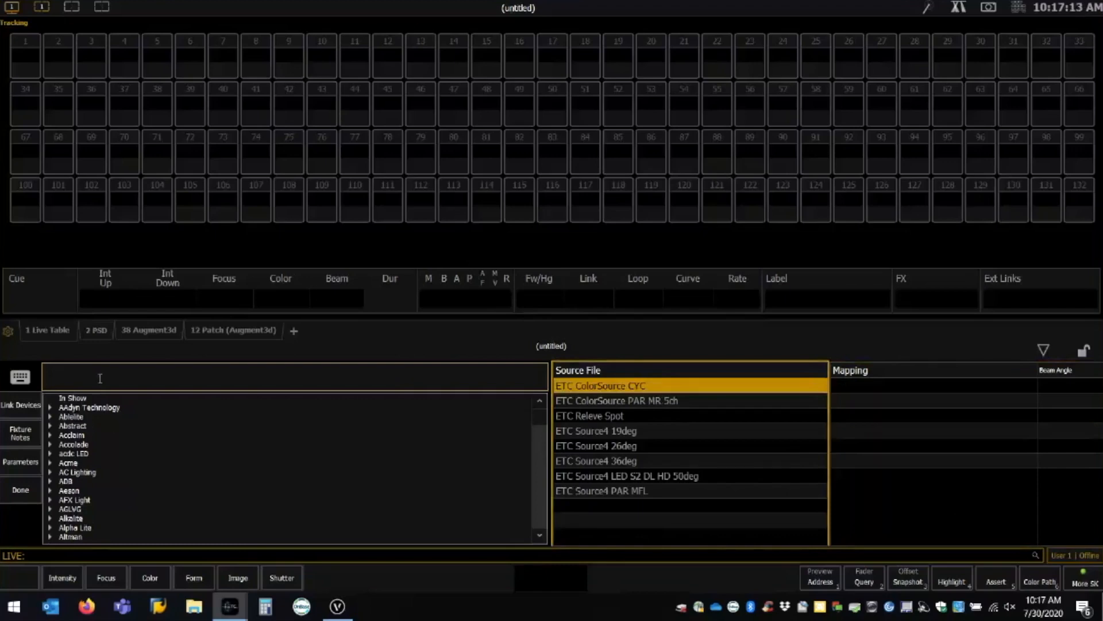
type("colorsource cyc")
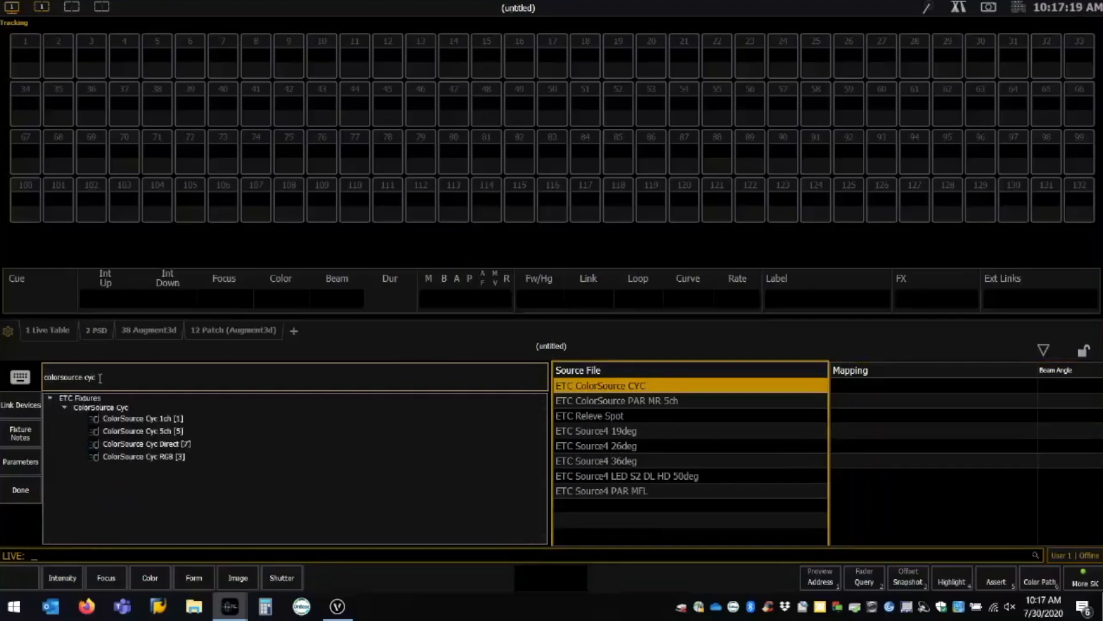
key("Down")
key("Down")
key("Down")
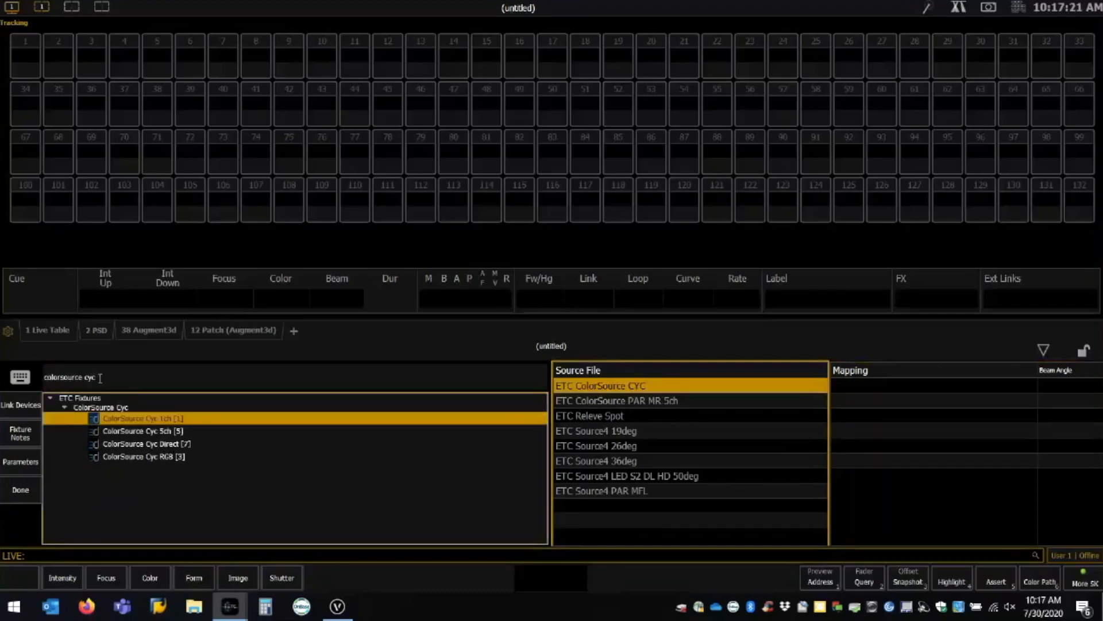
key("Down")
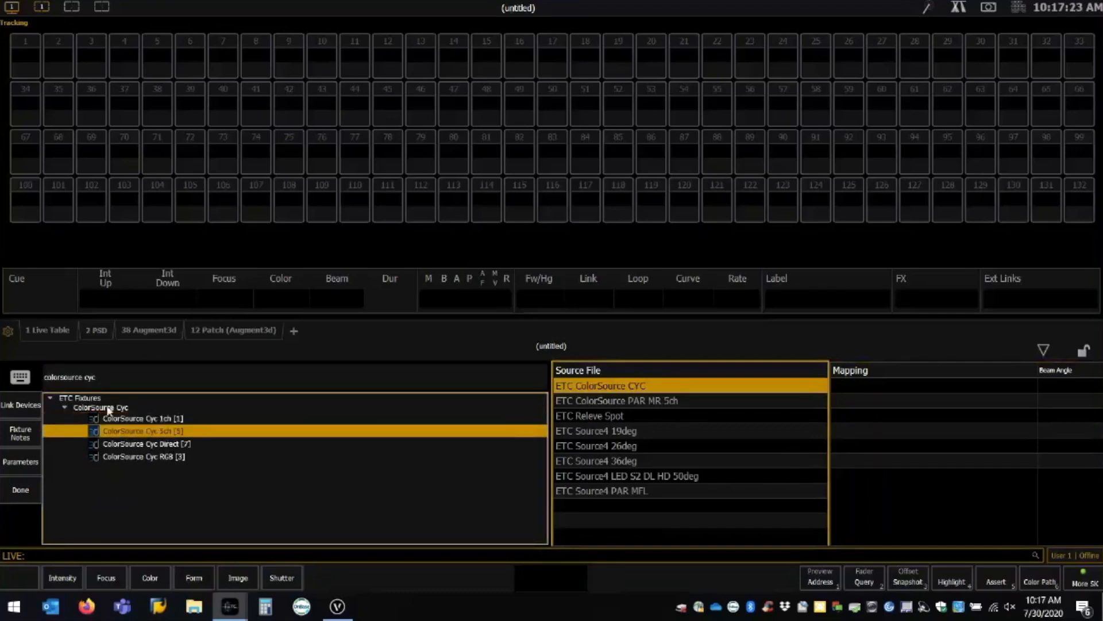
left_click(21, 405)
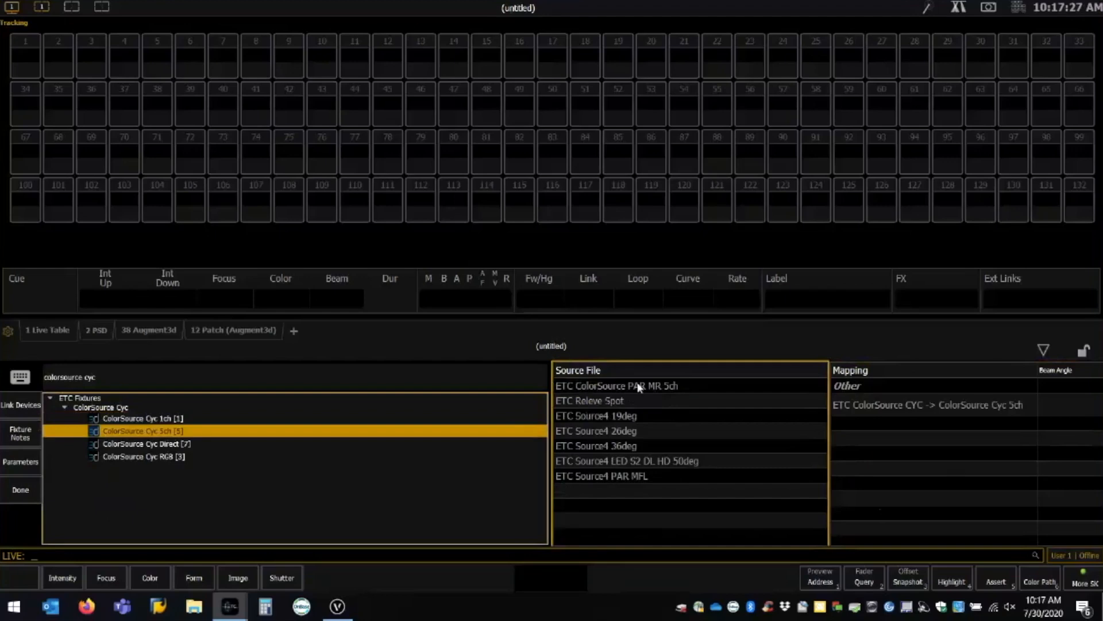
Search the fixture library for "releve" and link ETC Releve Spot to Releve Spot Standard.
left_click(636, 403)
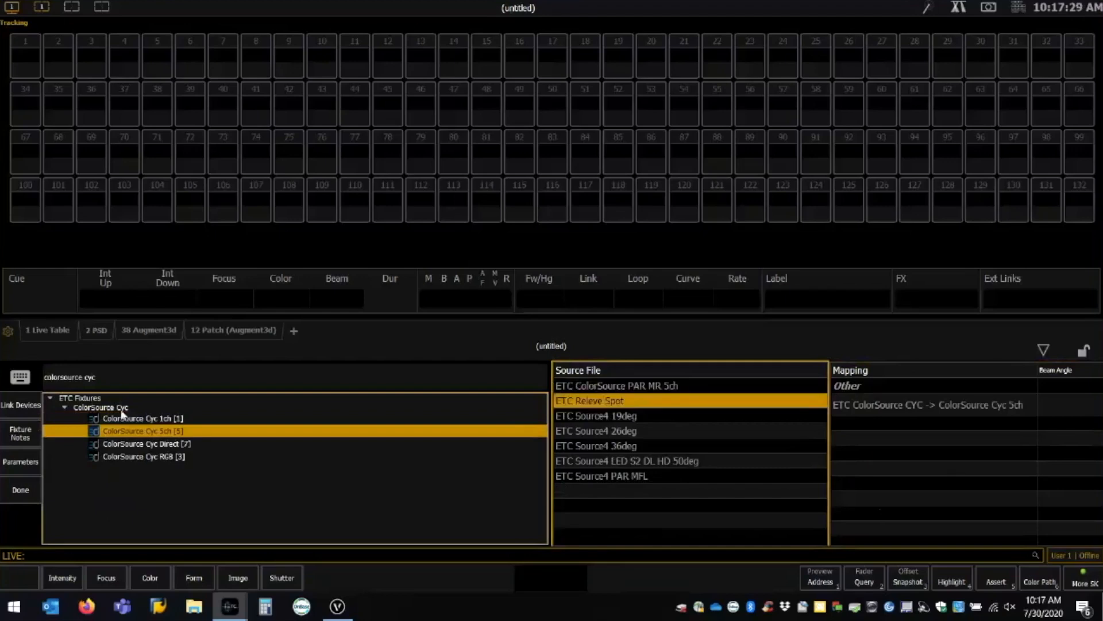
left_click(124, 374)
key("BackSpace")
key("BackSpace")
key("BackSpace")
key("BackSpace")
key("BackSpace")
key("BackSpace")
key("BackSpace")
key("BackSpace")
key("BackSpace")
key("BackSpace")
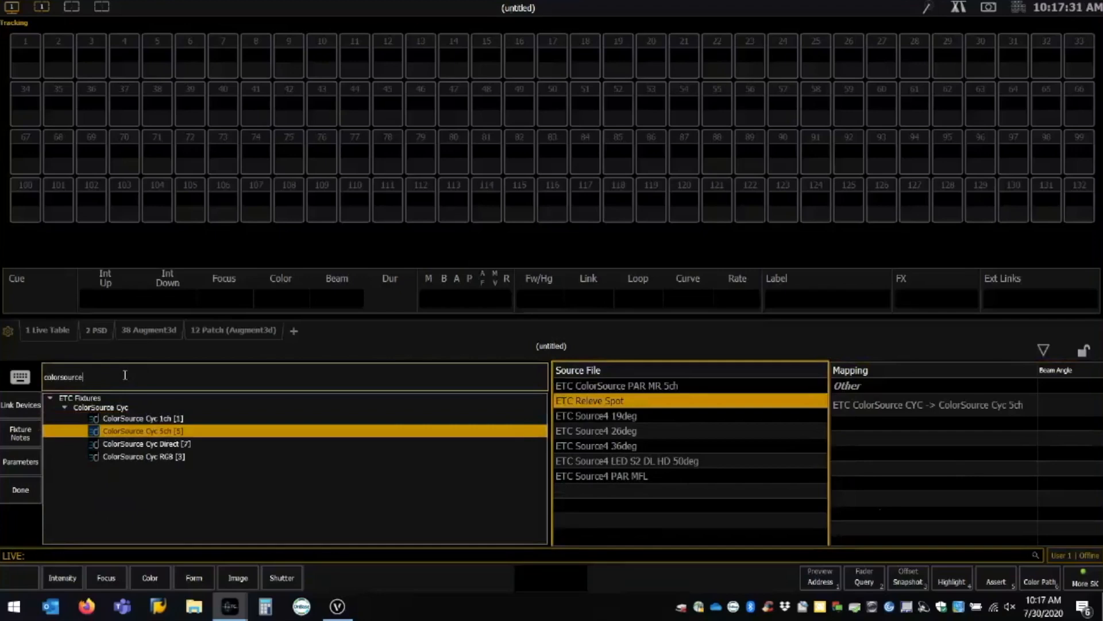
key("BackSpace")
key("BackSpace")
key("BackSpace")
key("BackSpace")
key("BackSpace")
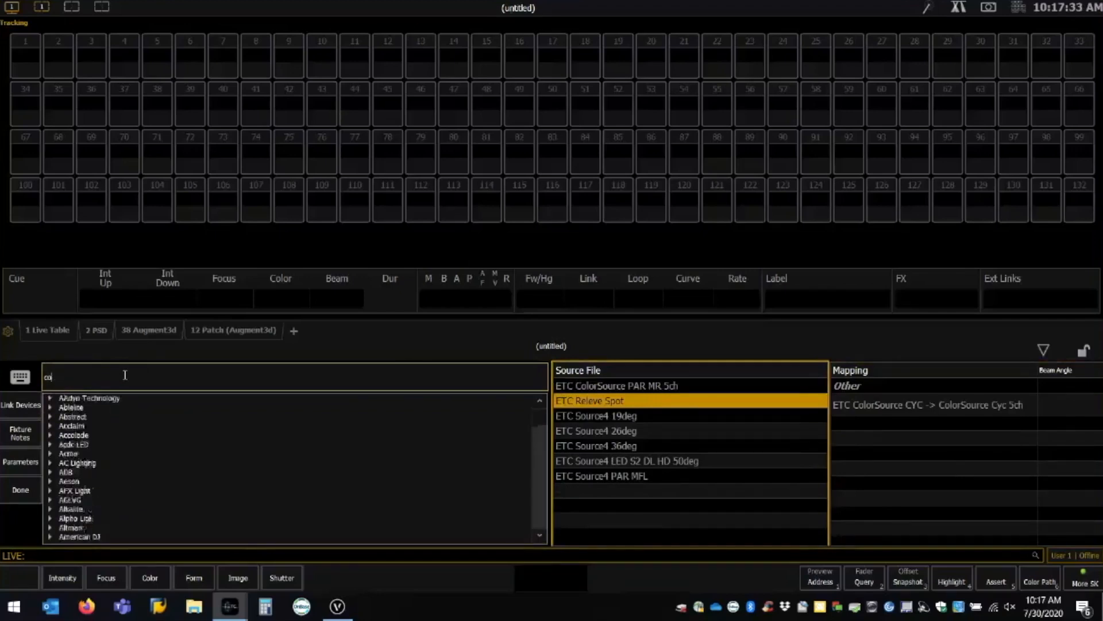
type("releve")
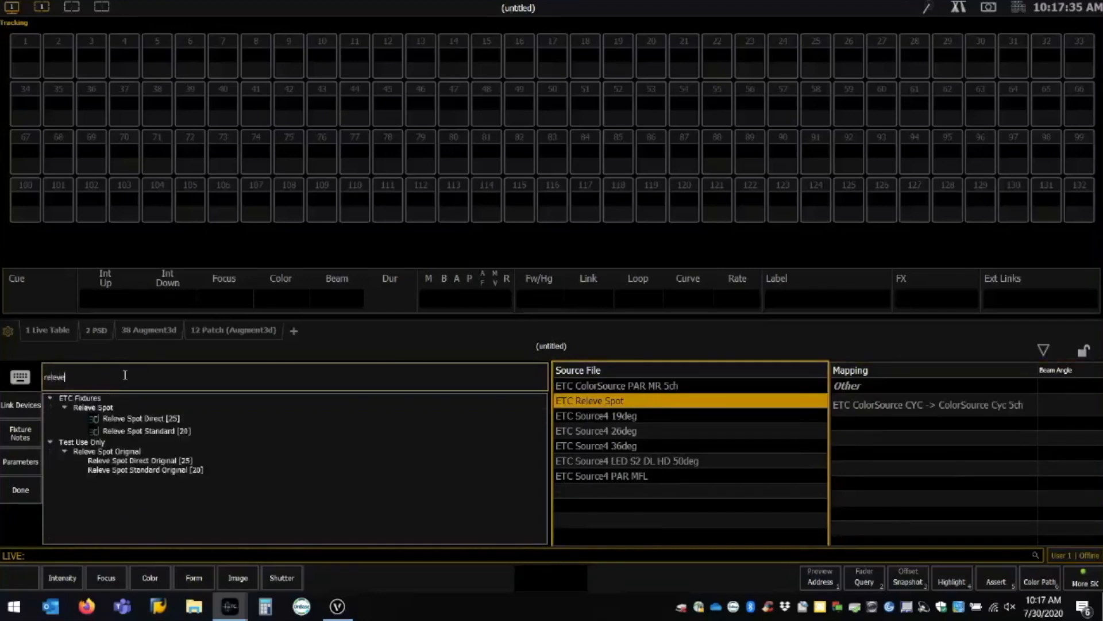
left_click(172, 432)
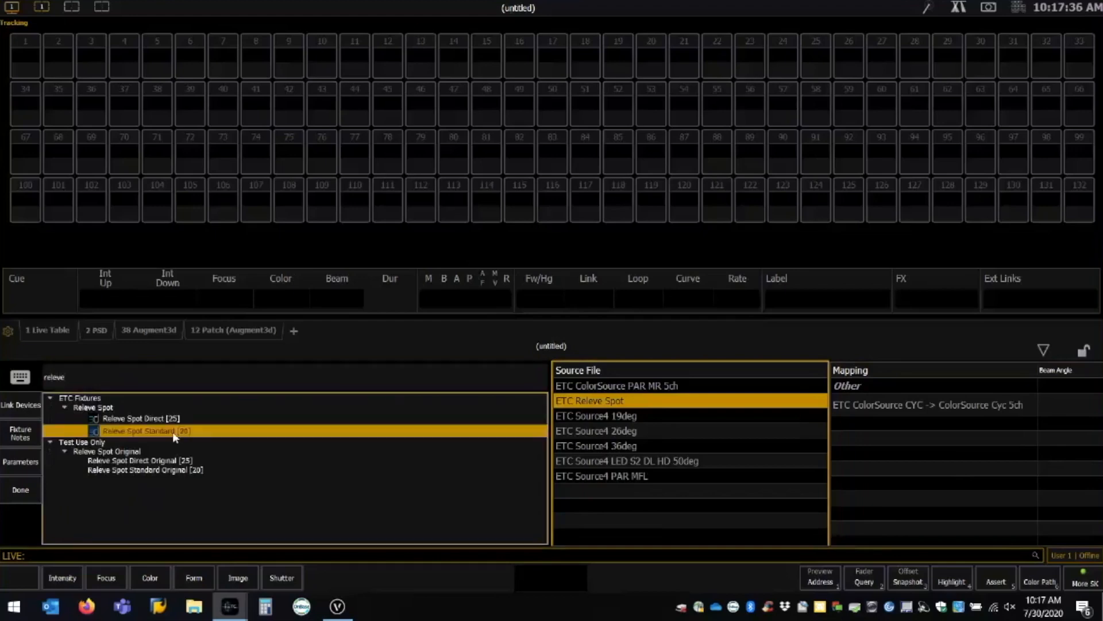
left_click(9, 411)
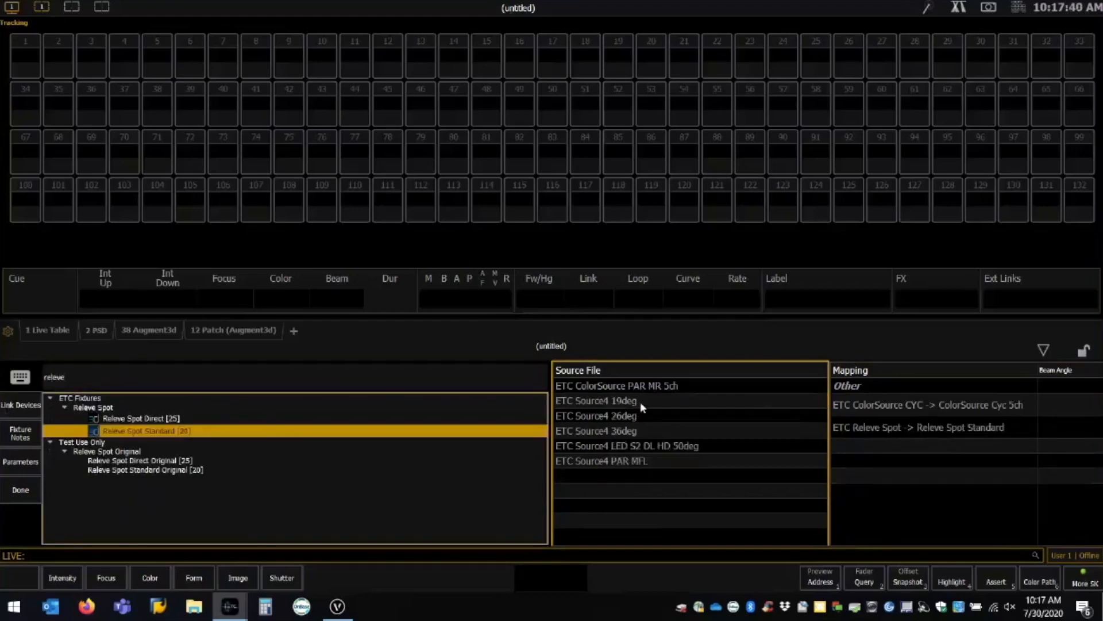
Search the fixture library for "dimmer" and link ETC Source4 19deg, 26deg, 36deg and PAR MFL to the one-channel Generic Dimmer.
left_click_drag(641, 403, 646, 435)
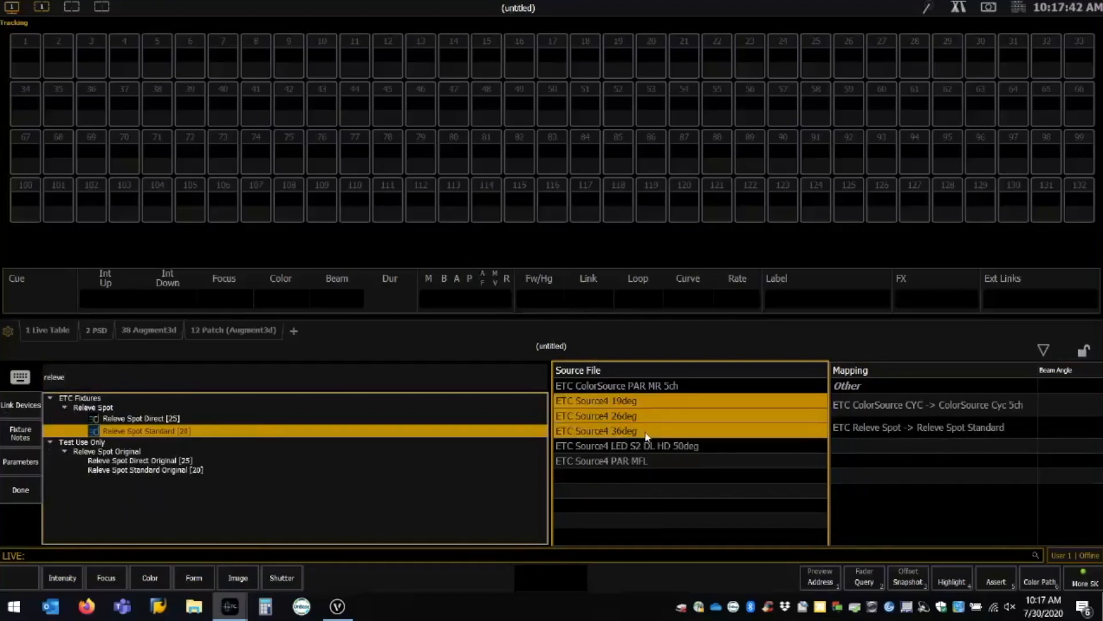
left_click(645, 468)
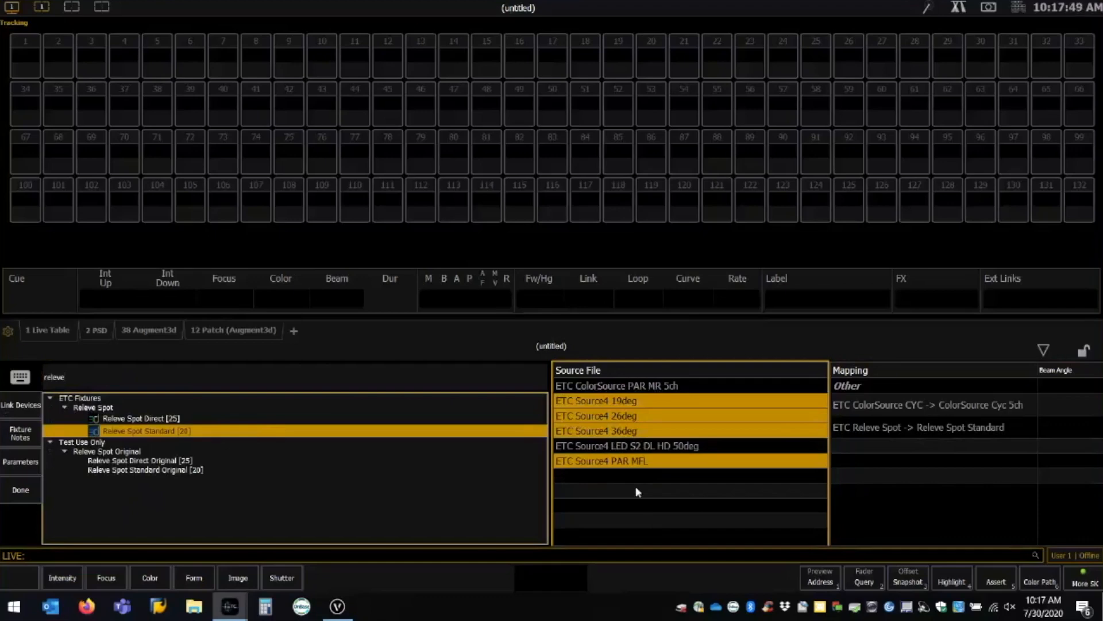
left_click(80, 382)
key("BackSpace")
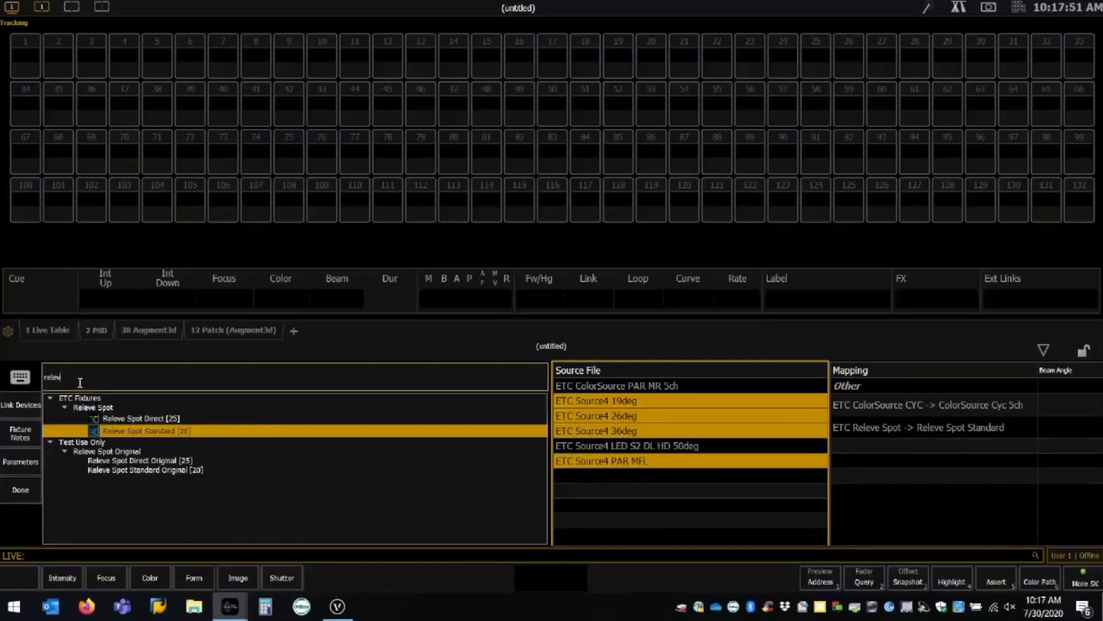
key("BackSpace")
key("BackSpace")
key("BackSpace")
key("BackSpace")
key("BackSpace")
type("dim")
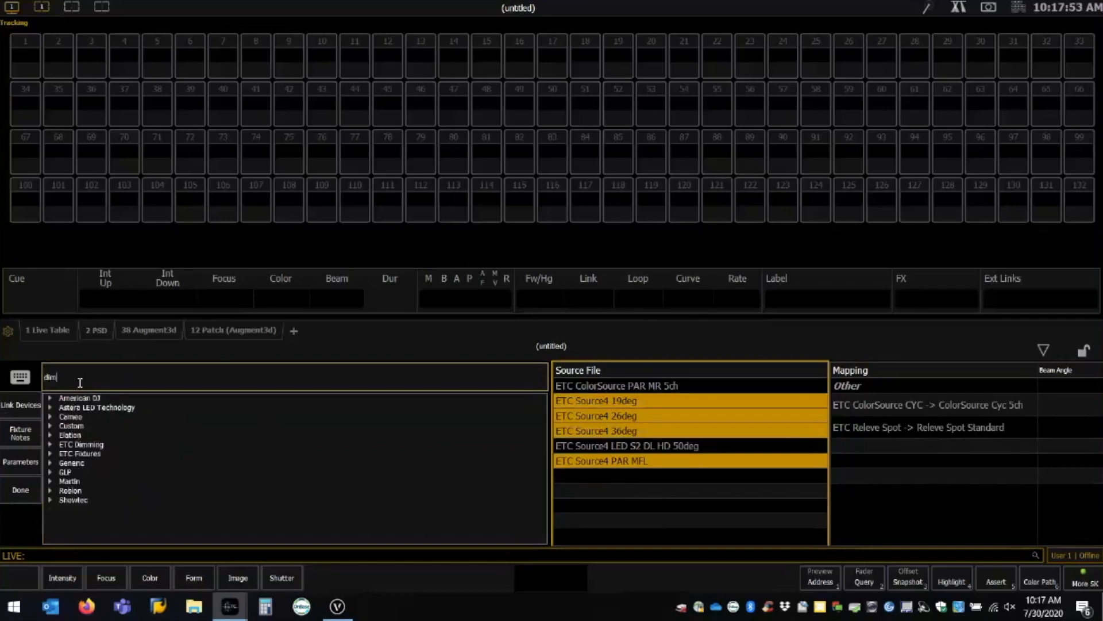
type("mer")
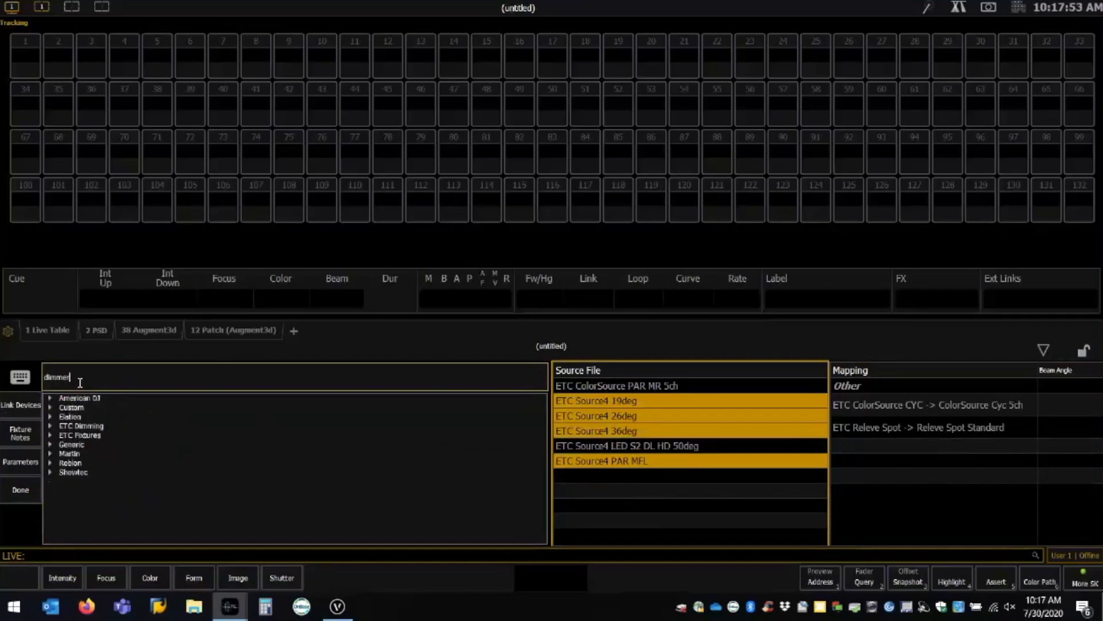
left_click(49, 445)
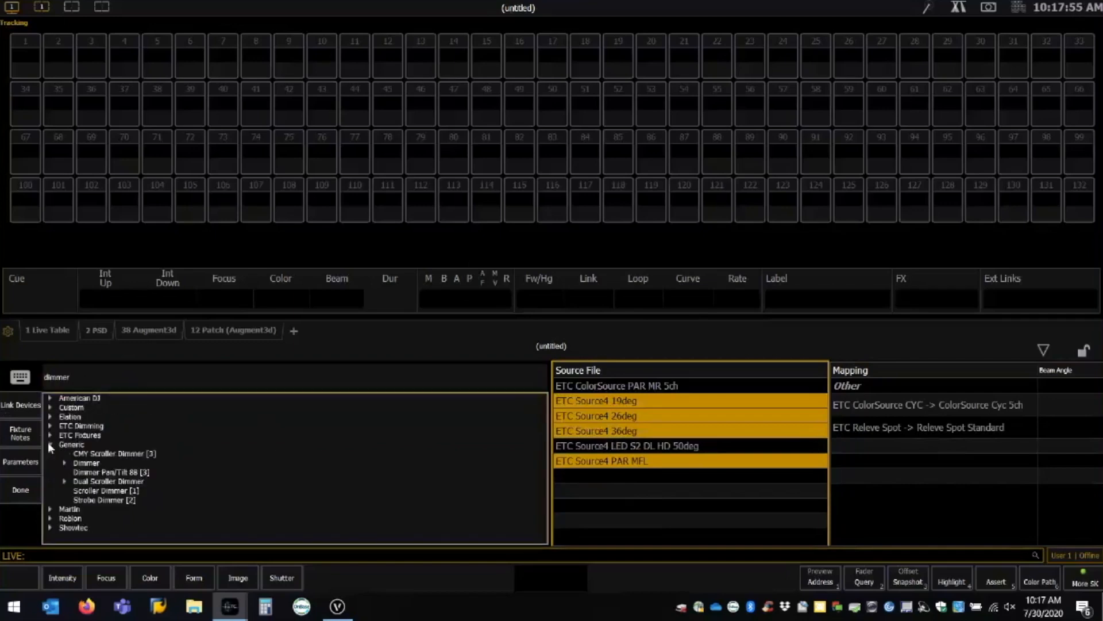
left_click(91, 467)
left_click(72, 464)
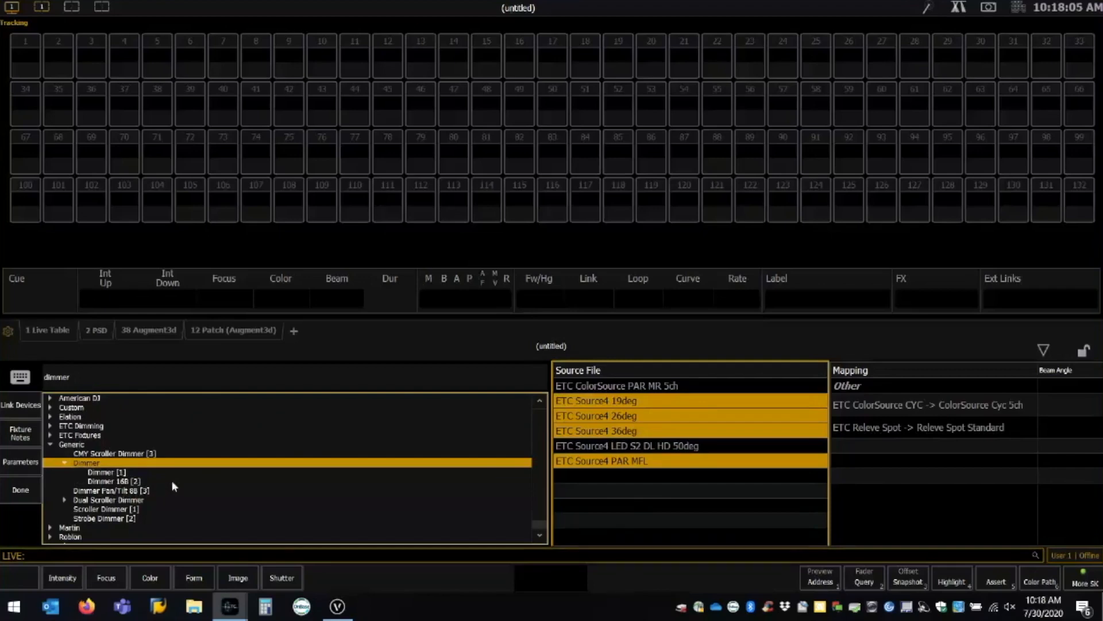
left_click(128, 475)
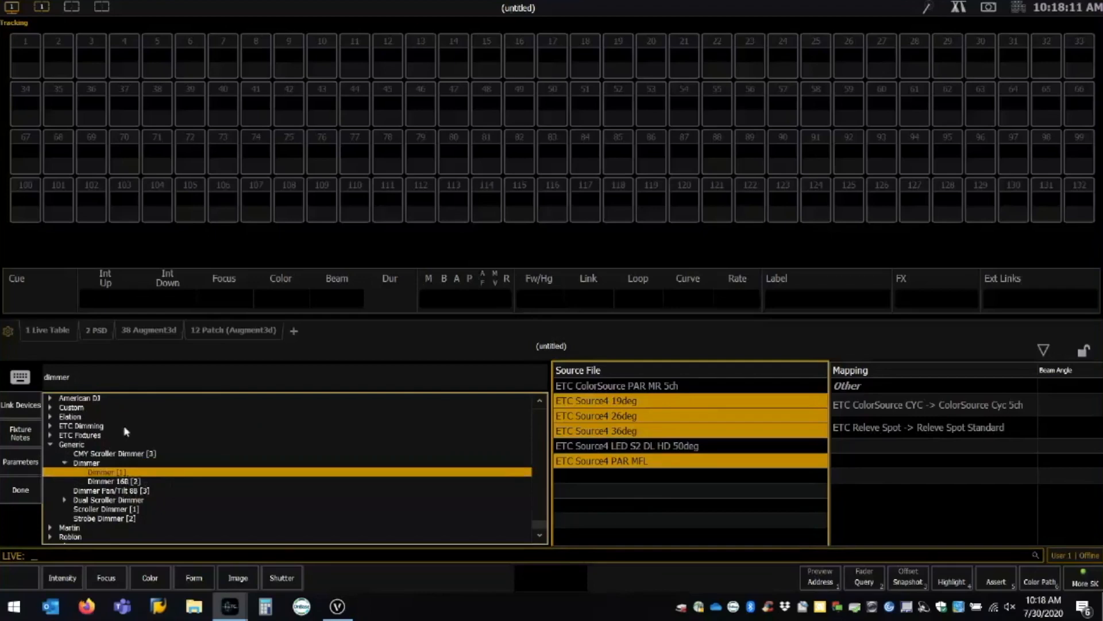
left_click(17, 408)
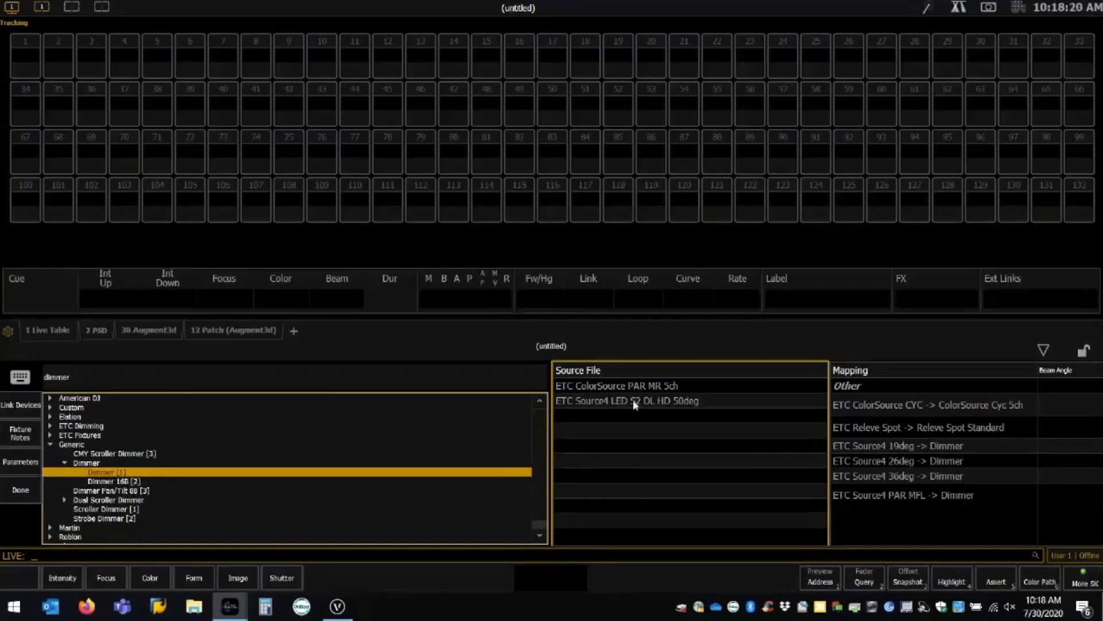
Search the fixture library for "colorsource par" and link ETC ColorSource PAR MR 5ch to ColorSource PAR 5ch.
left_click(649, 384)
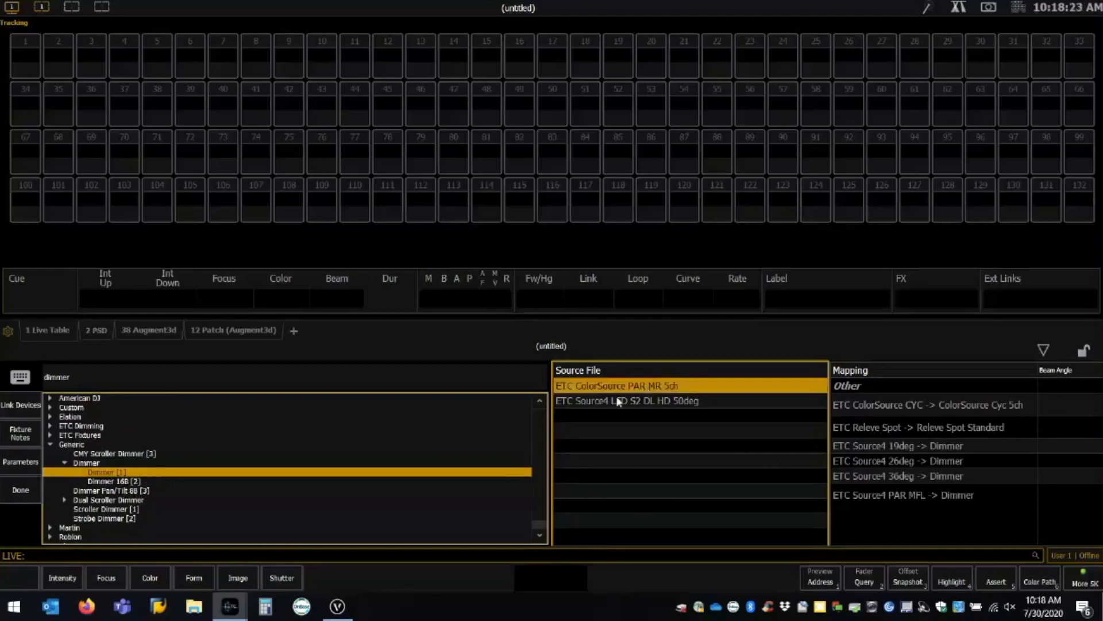
left_click(100, 373)
key("BackSpace")
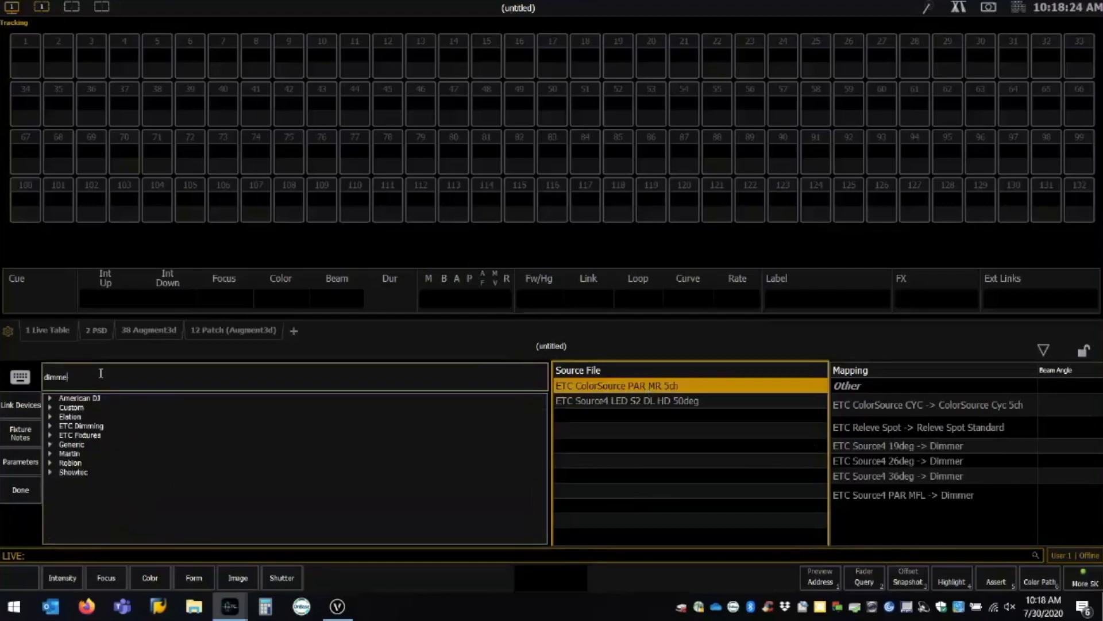
key("BackSpace")
key("BackSpace")
key("BackSpace")
key("BackSpace")
key("BackSpace")
type("dolo")
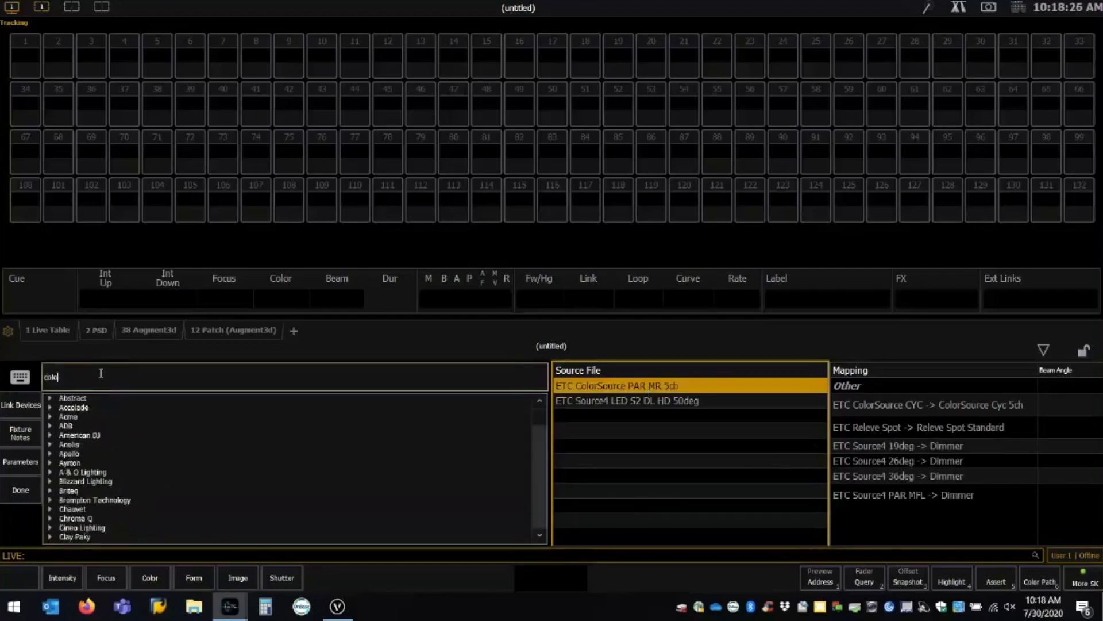
type("rsoucr par")
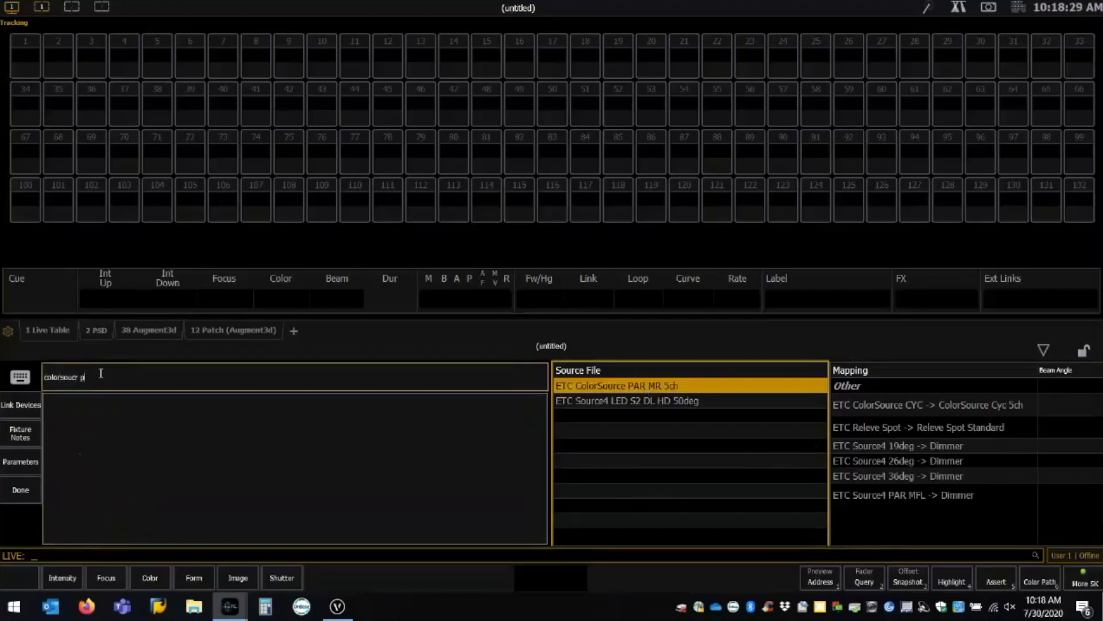
key("BackSpace")
key("BackSpace")
key("BackSpace")
key("BackSpace")
key("BackSpace")
key("BackSpace")
type("rce par")
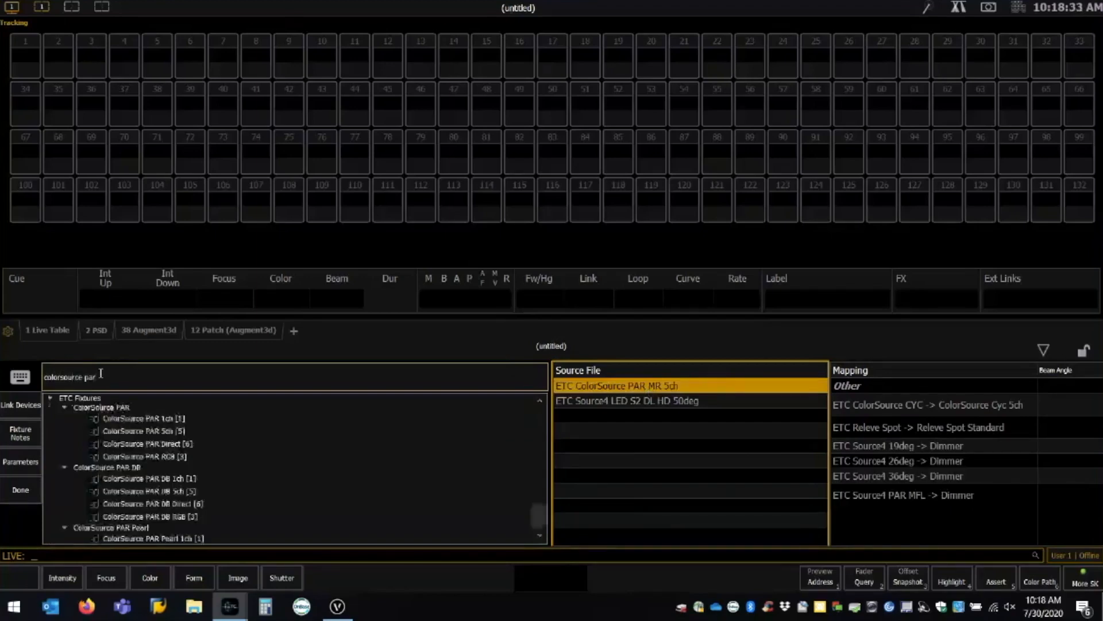
key("Tab")
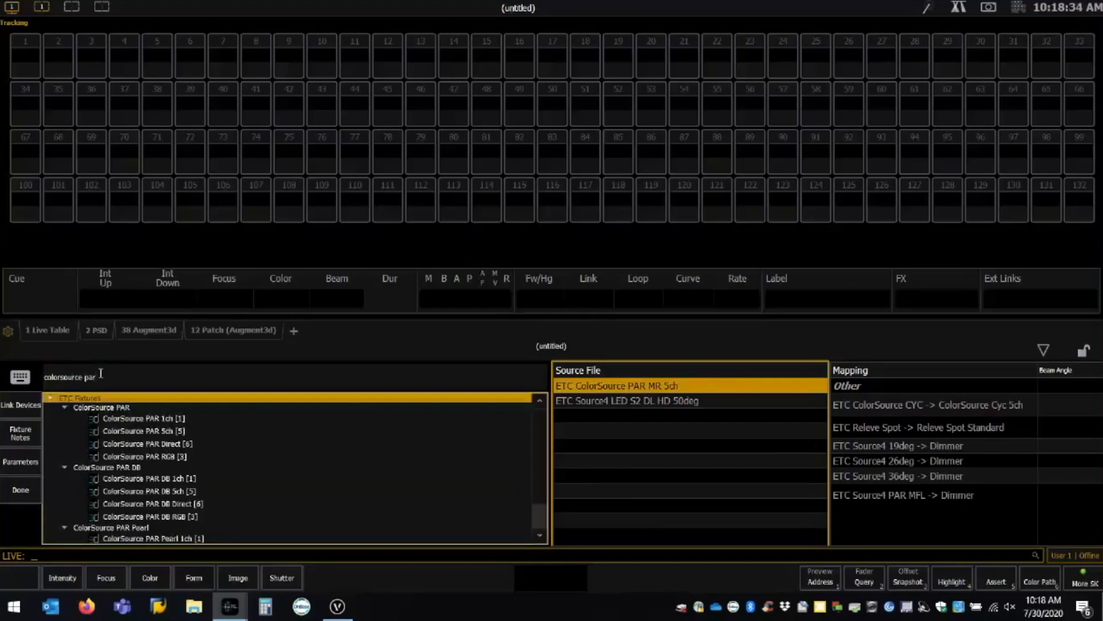
key("Down")
key("Down")
key("Down")
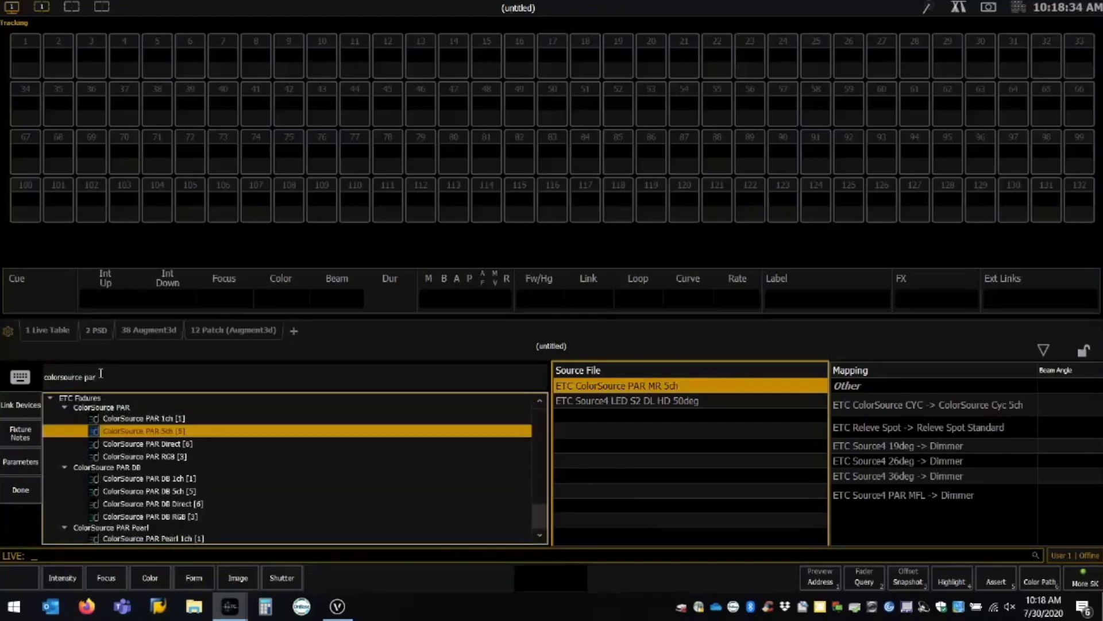
left_click(22, 405)
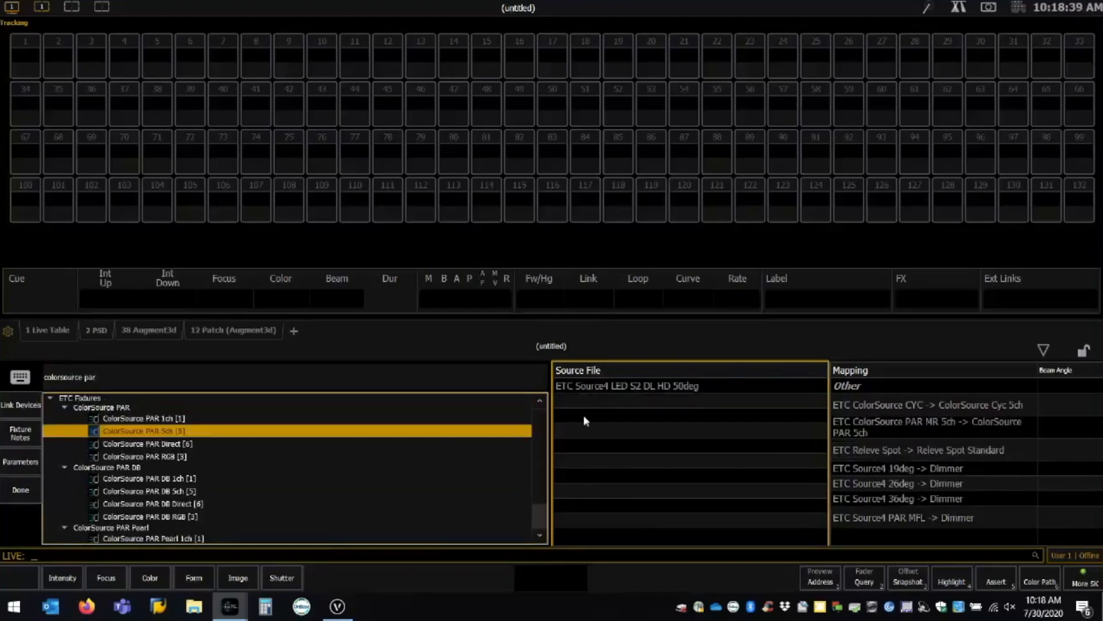
Search the fixture library for "s2 led" and link ETC Source4 LED S2 DL HD 50deg to S4 LED S2 DLght Direct Fan.
left_click(600, 388)
left_click(110, 378)
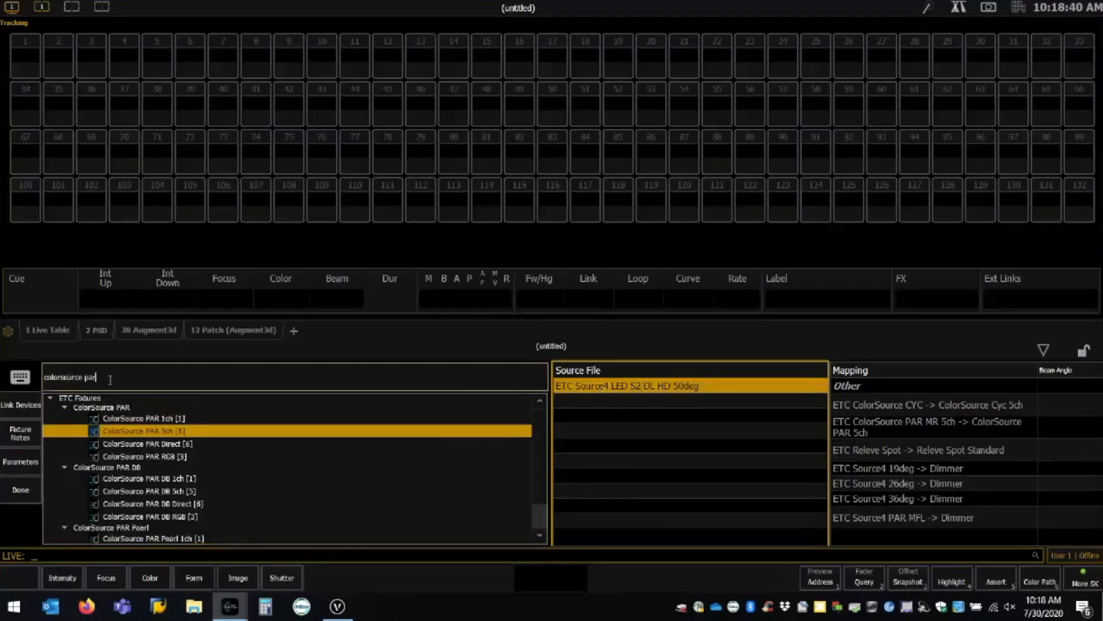
key("BackSpace")
key("BackSpace")
key("BackSpace")
key("BackSpace")
key("BackSpace")
key("BackSpace")
key("BackSpace")
key("BackSpace")
key("BackSpace")
key("BackSpace")
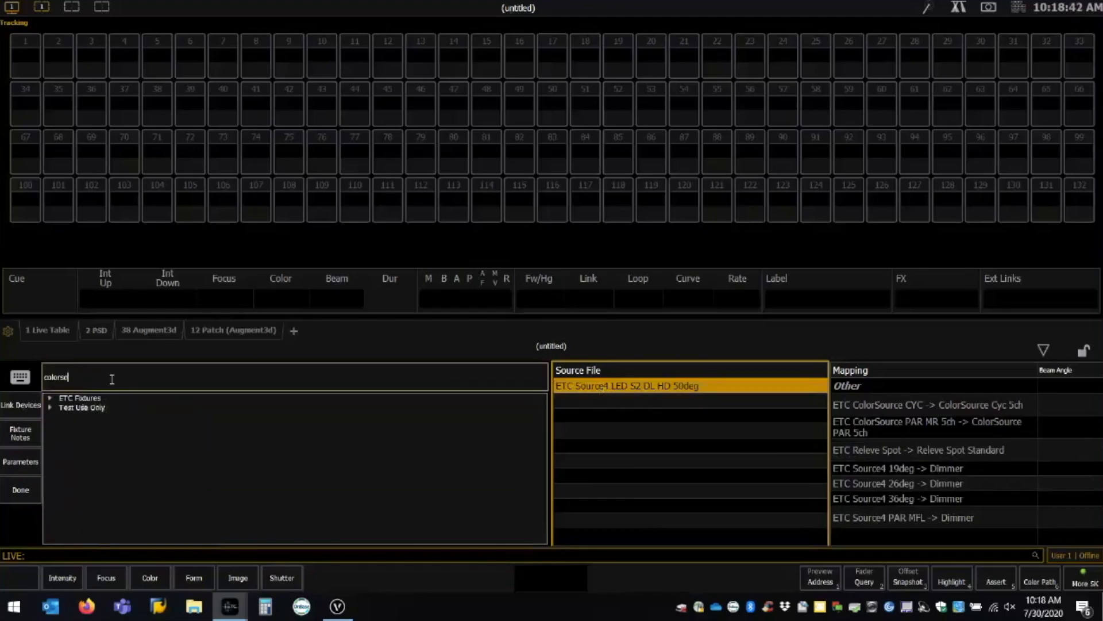
key("BackSpace")
key("BackSpace")
key("BackSpace")
key("BackSpace")
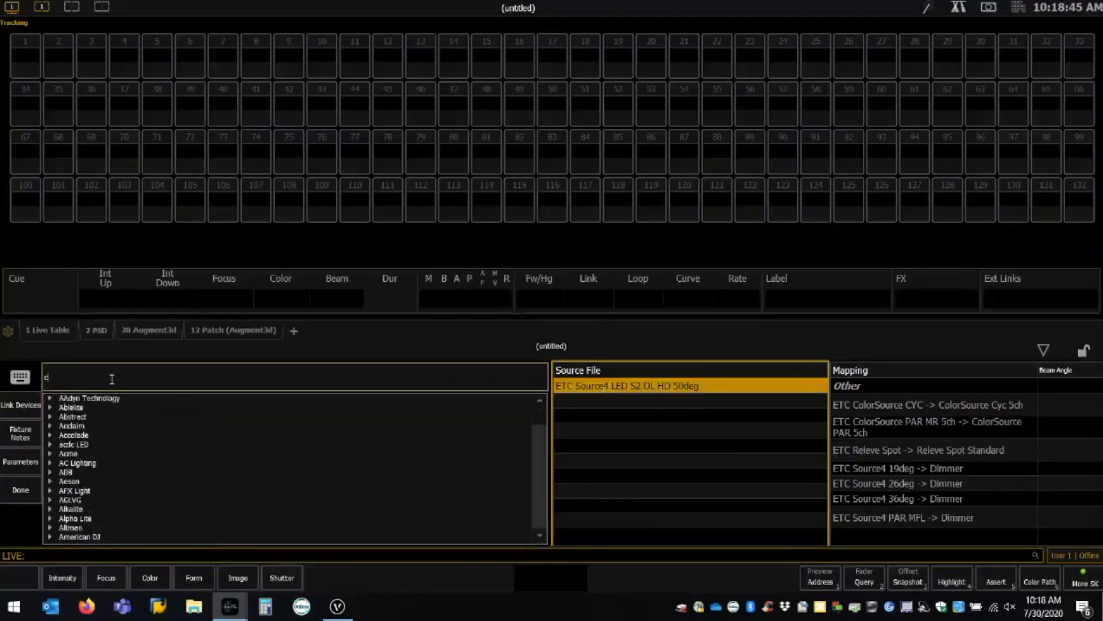
type("s2 led")
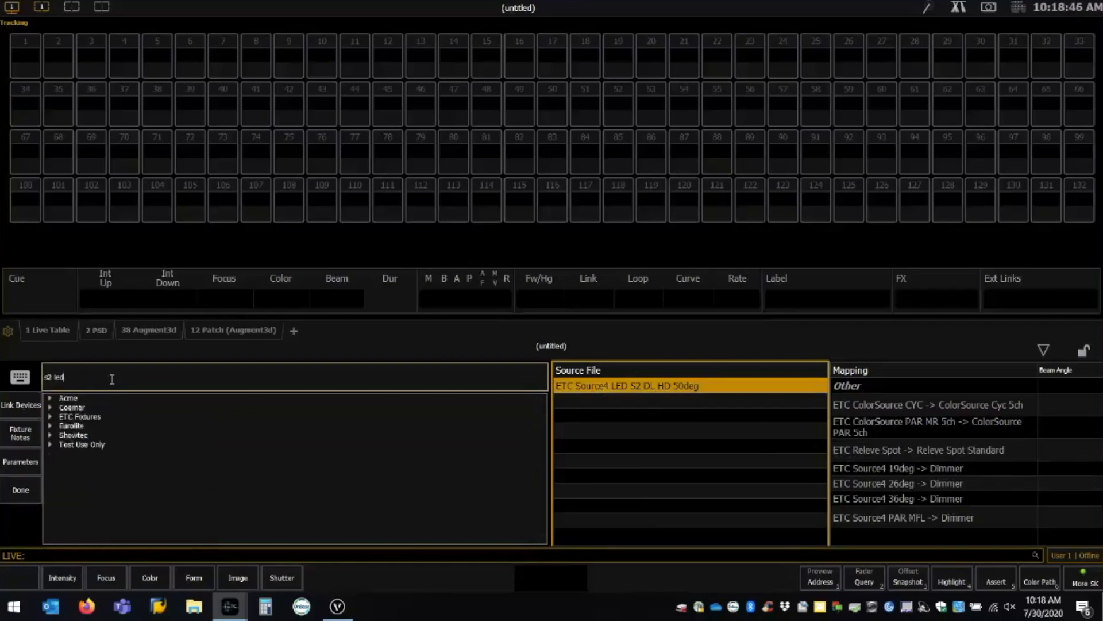
key("Tab")
key("Down")
key("Down")
key("Right")
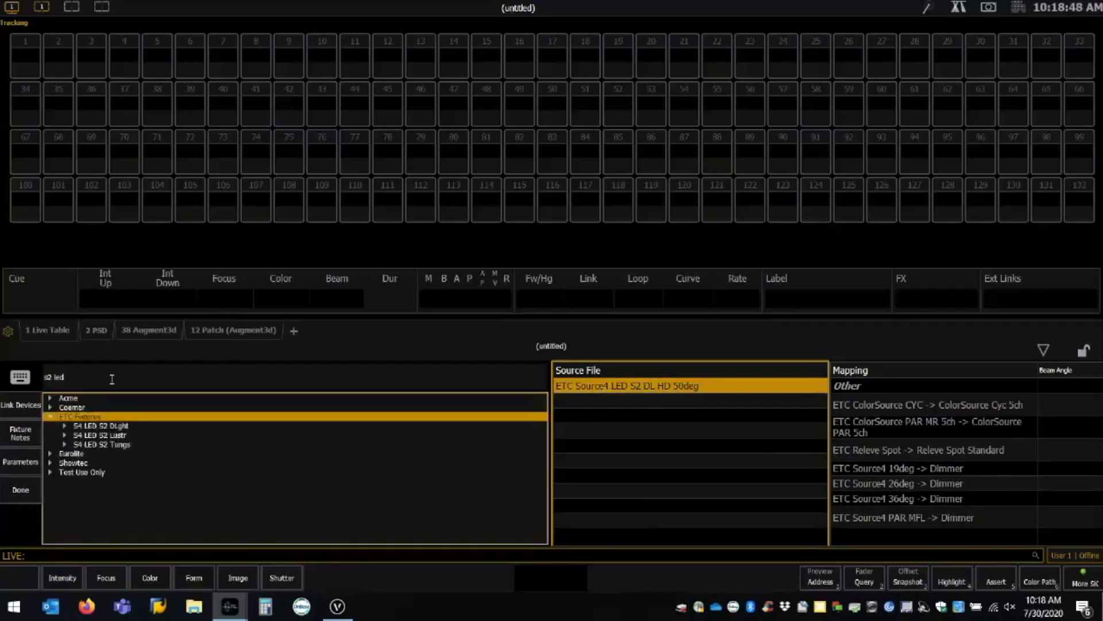
key("Right")
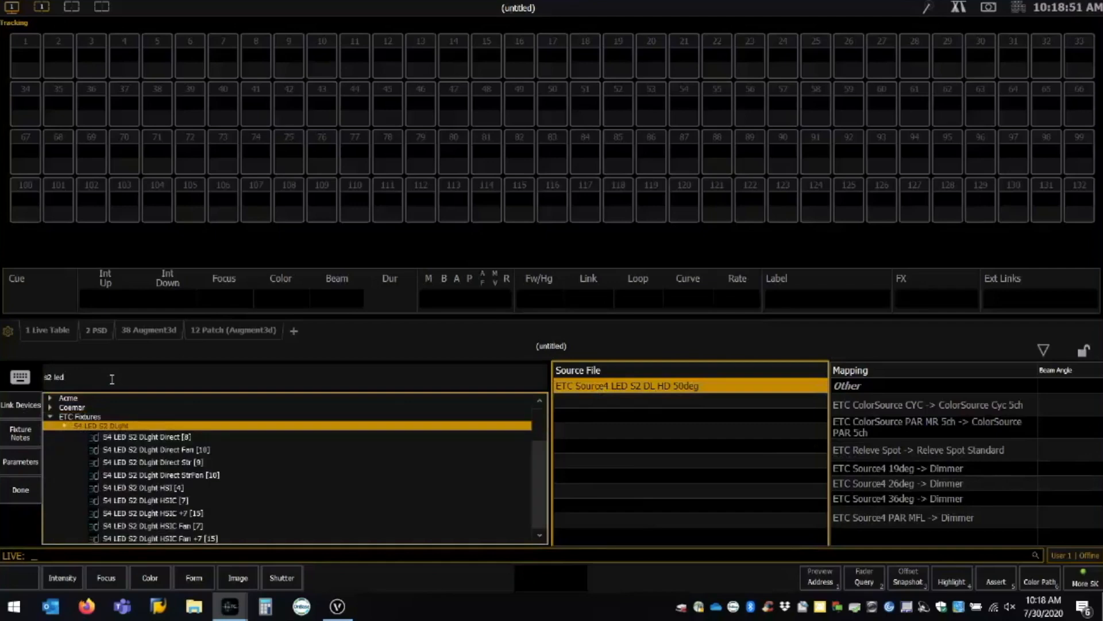
key("Down")
key("Down")
left_click(25, 404)
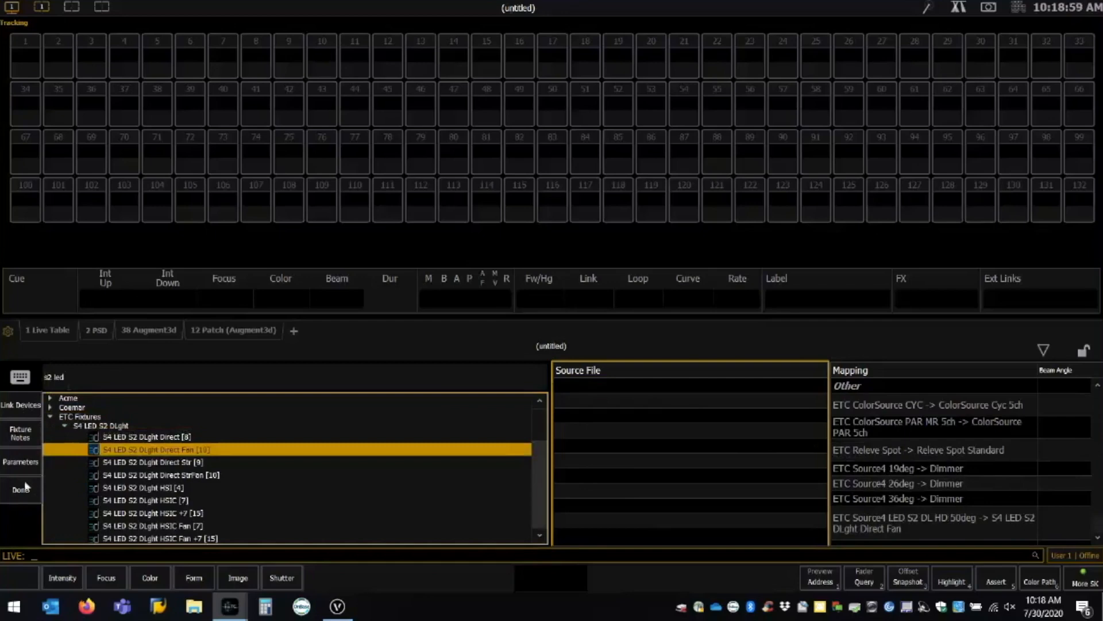
Examine the fixture notes of S4 LED S2 DLght Direct Fan and compare its parameters with those of the neighbouring DLght modes.
left_click(24, 437)
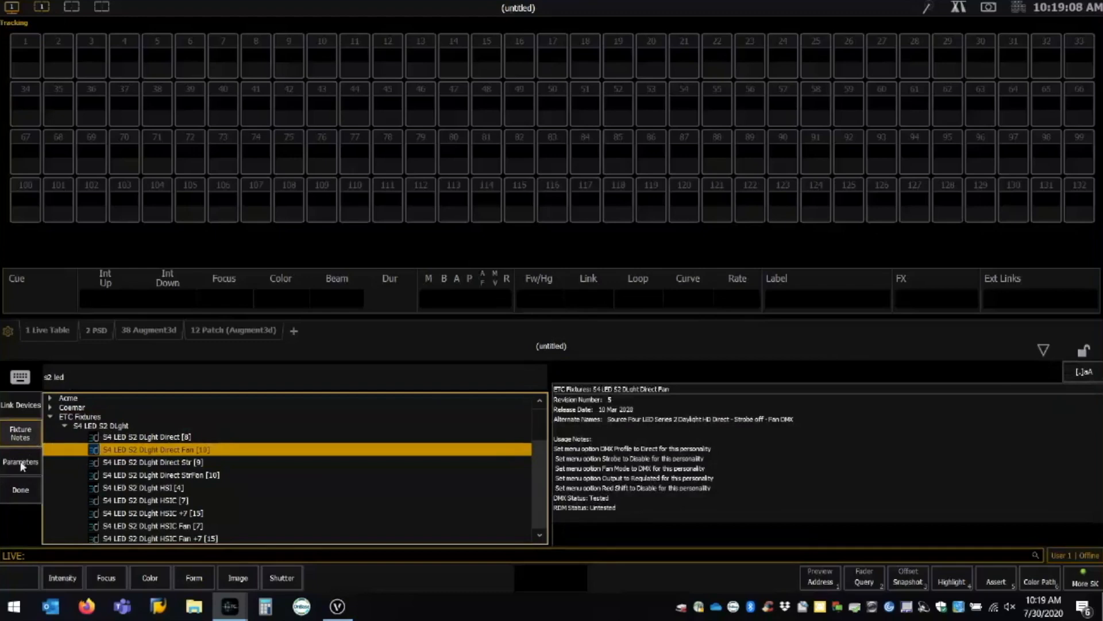
left_click(22, 462)
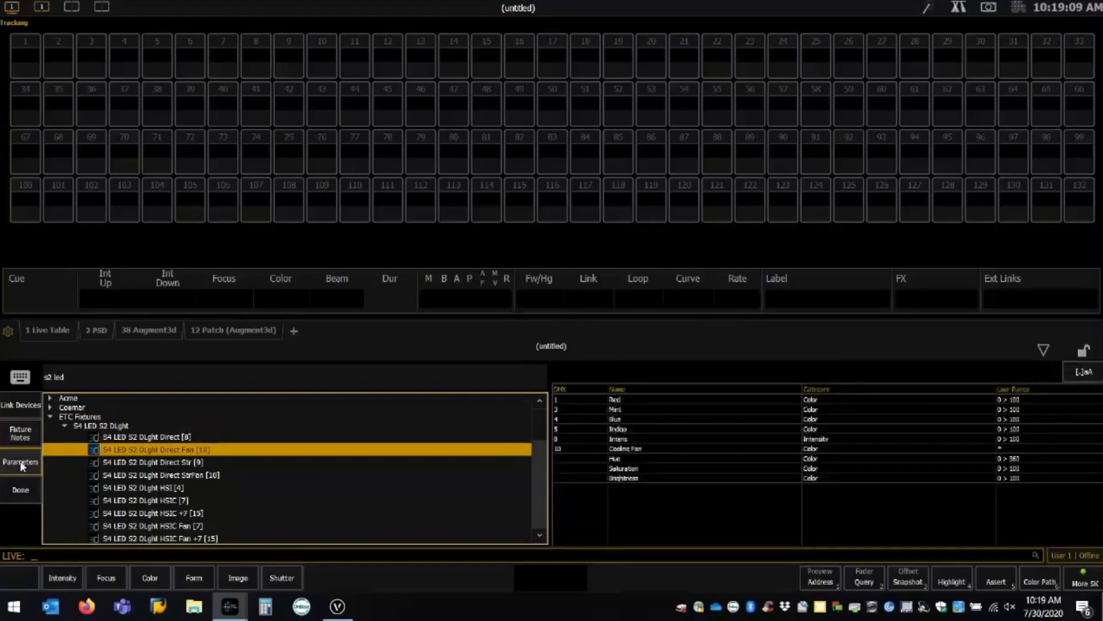
left_click(215, 464)
left_click(213, 477)
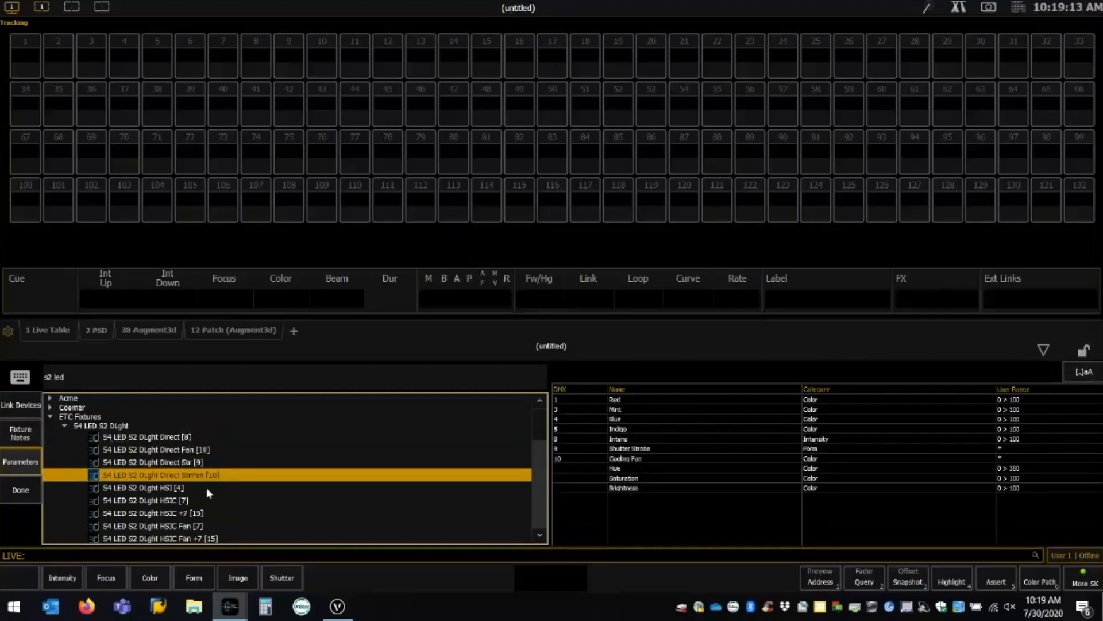
left_click(206, 488)
left_click(216, 475)
left_click(218, 452)
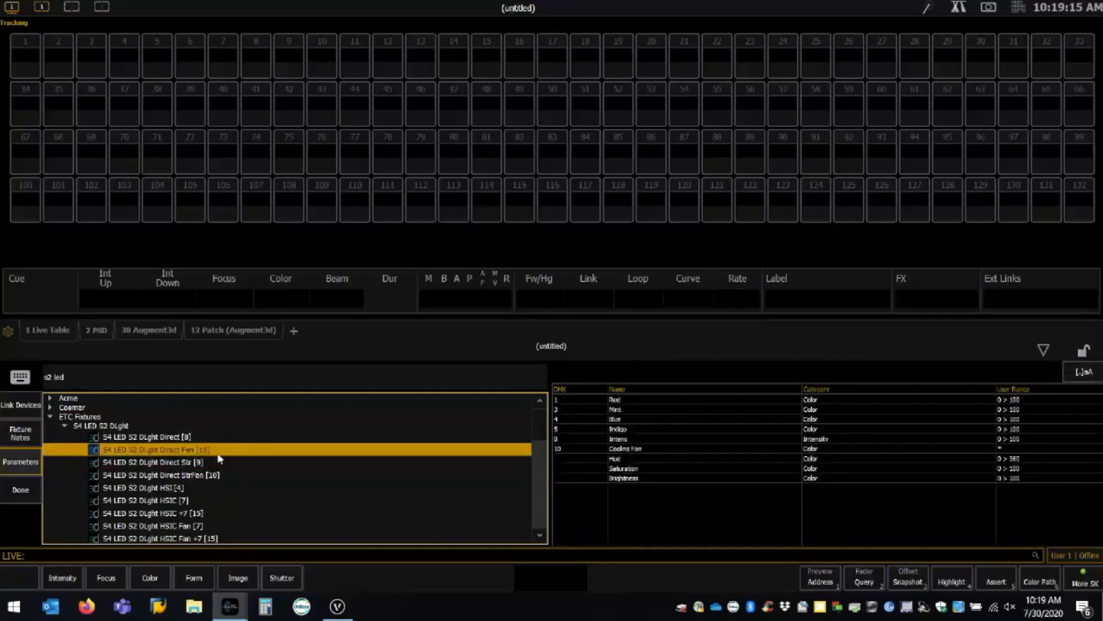
left_click(24, 439)
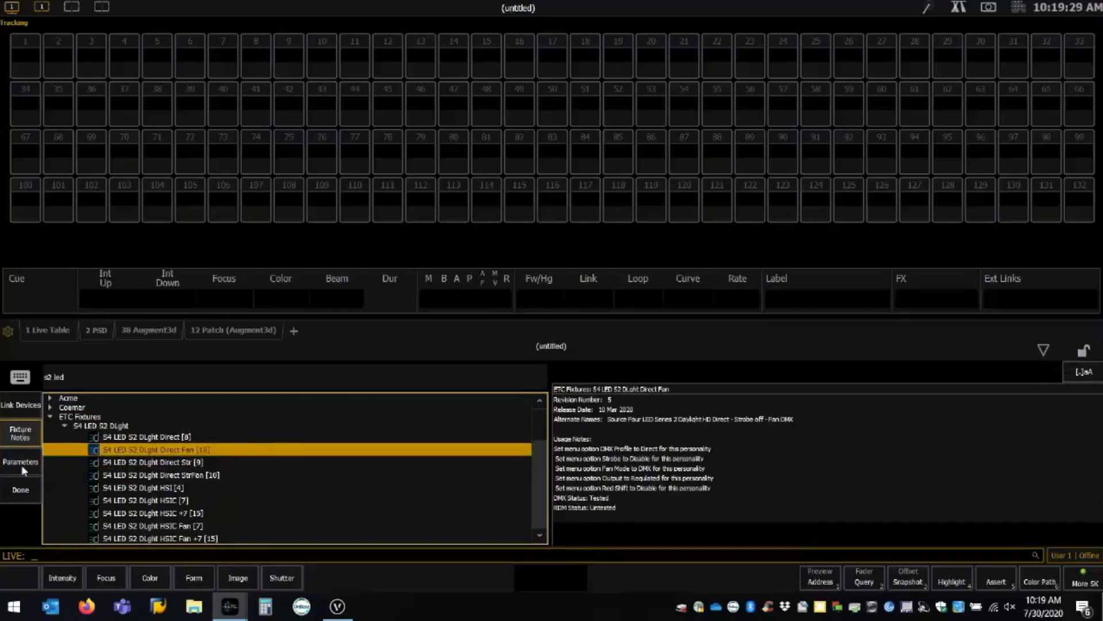
Finish the device mapping, review the import options and import the Augment3d Proscenium.a3d file into the show.
left_click(20, 492)
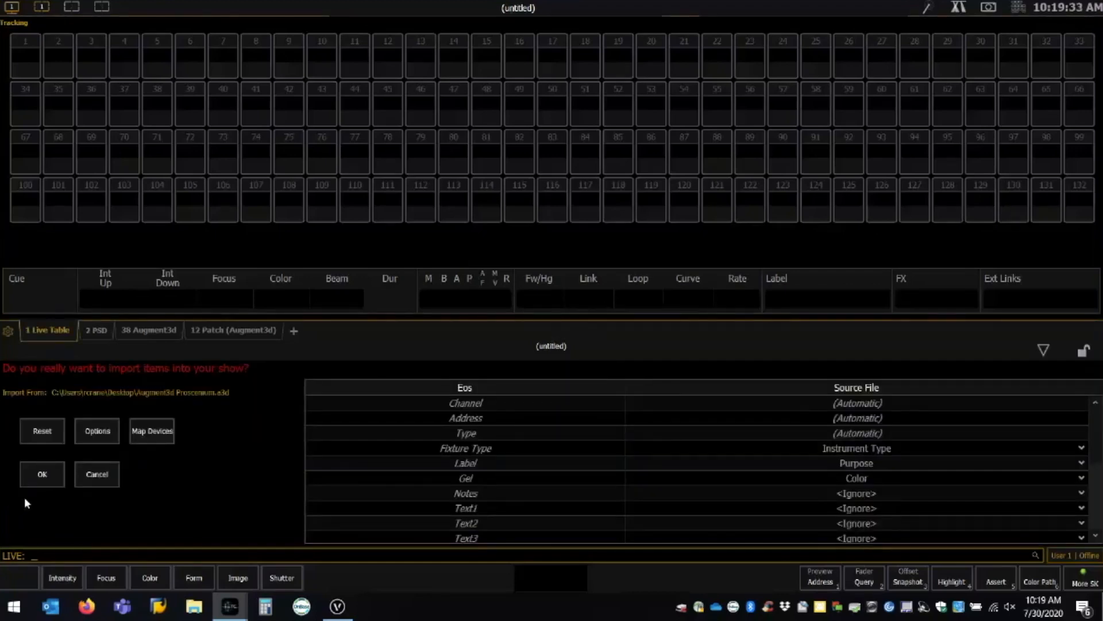
left_click(98, 437)
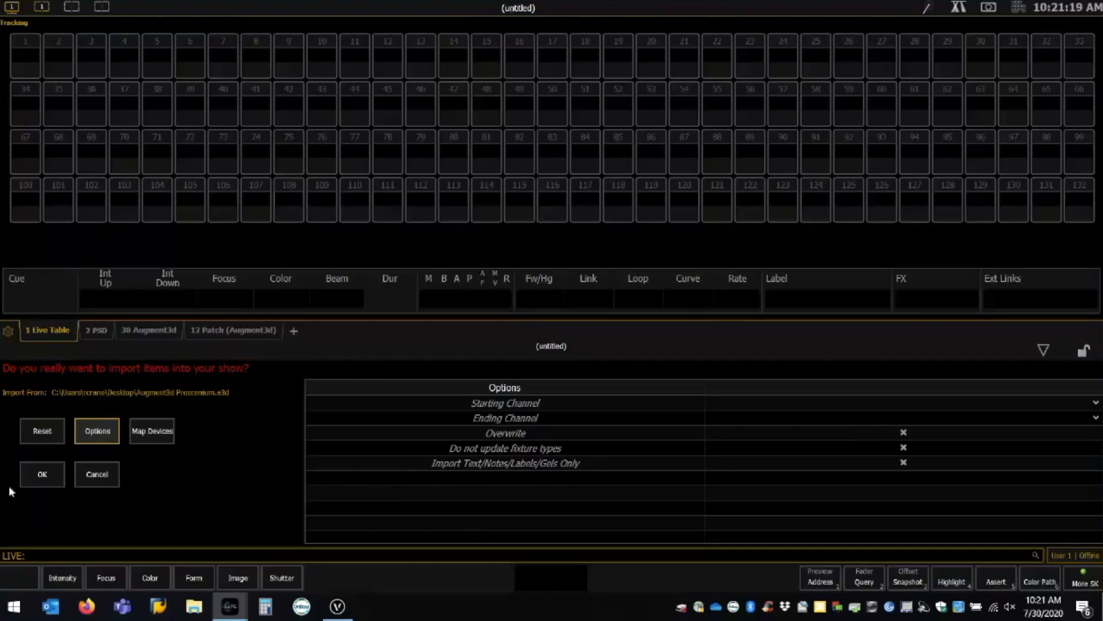
left_click(40, 480)
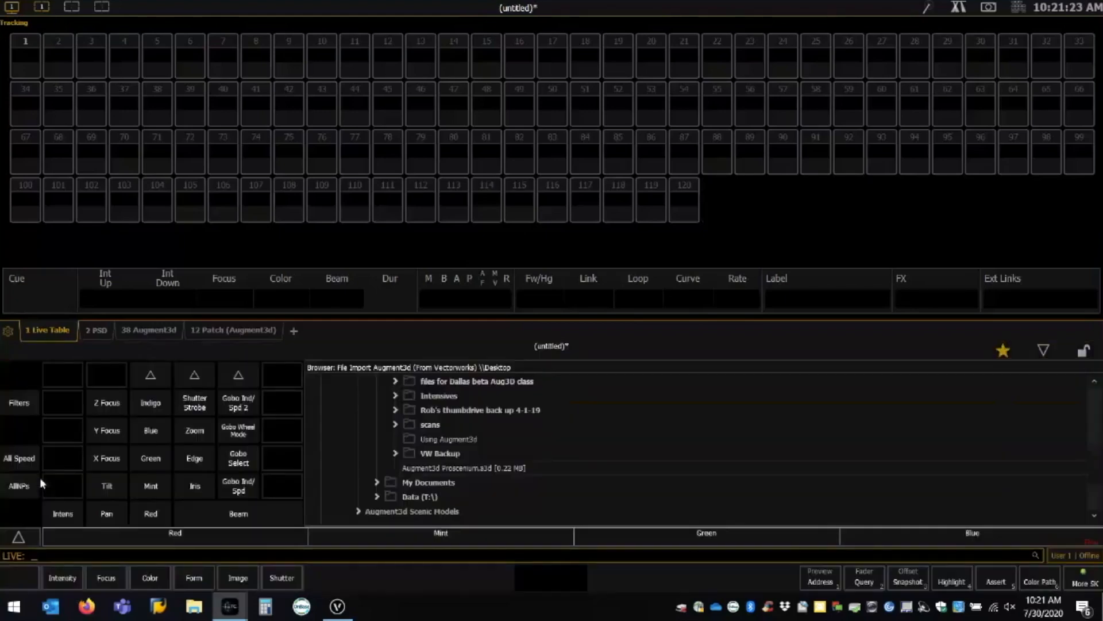
Examine the placement of the imported fixtures in the Augment3d model, from the hung positions to those near the stage floor.
left_click(1044, 351)
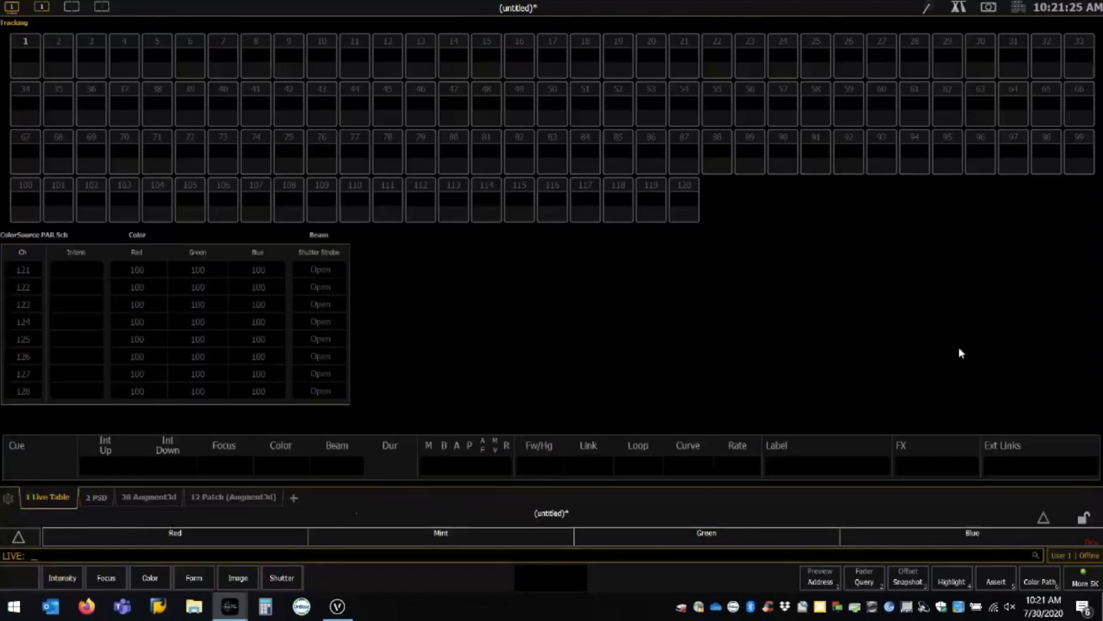
left_click(150, 497)
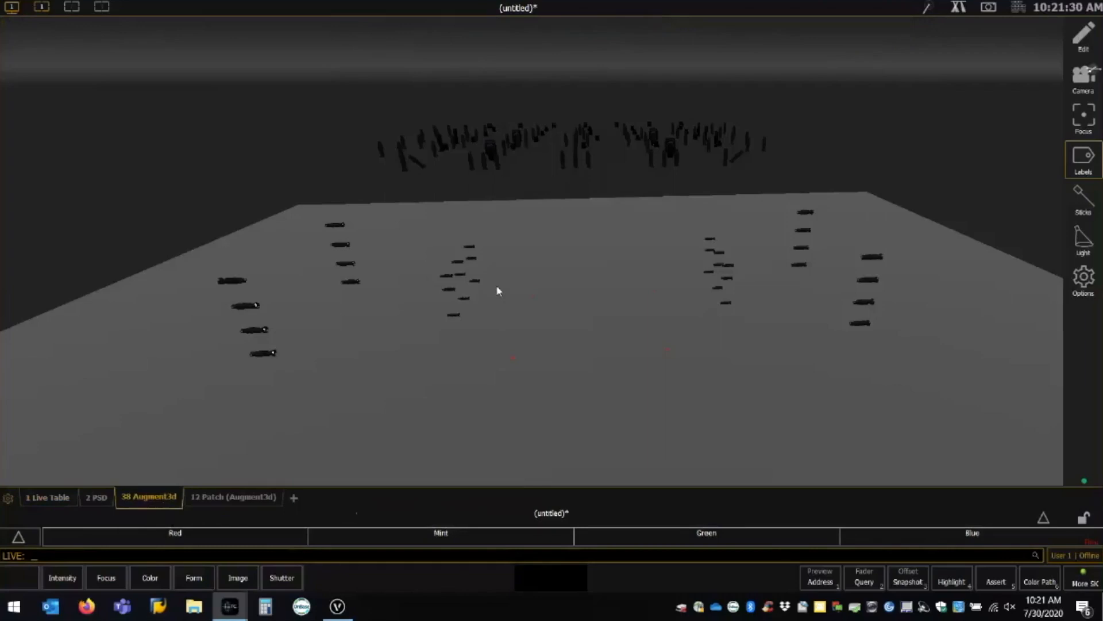
middle_click_drag(577, 265, 547, 292)
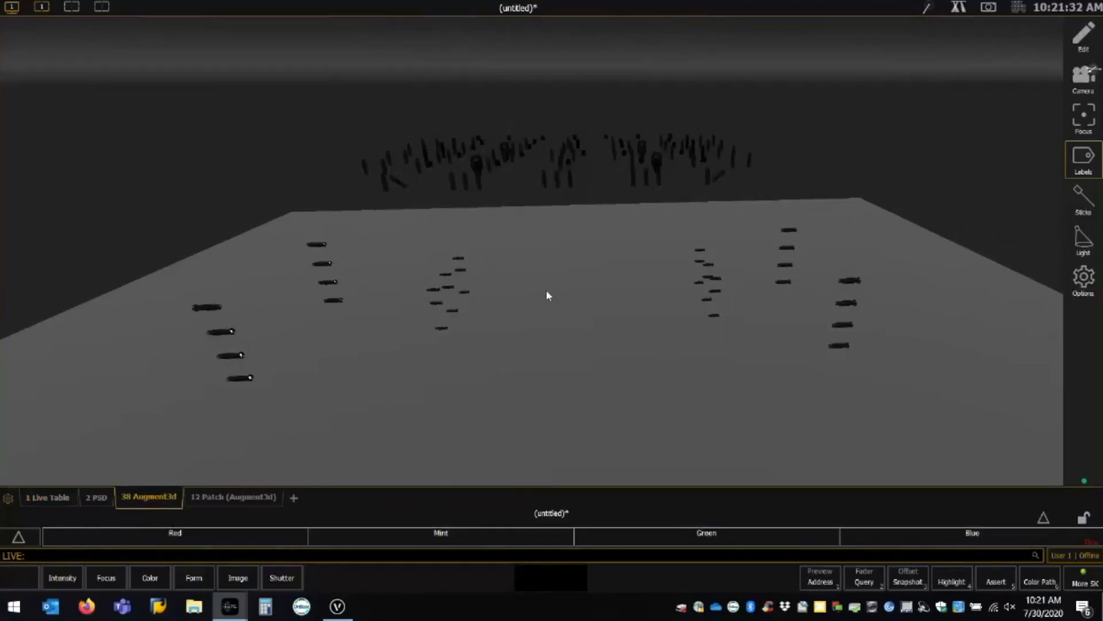
middle_click_drag(610, 248, 614, 307)
middle_click_drag(537, 314, 539, 418)
middle_click_drag(606, 316, 645, 276)
scroll(644, 275, "up", 5)
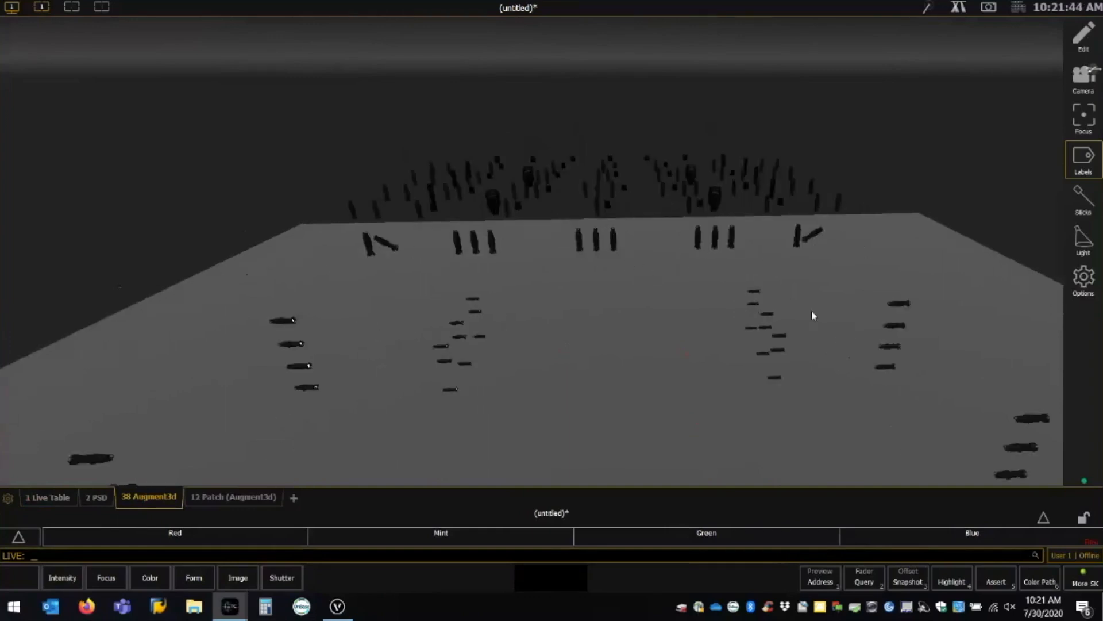
middle_click_drag(626, 308, 628, 357)
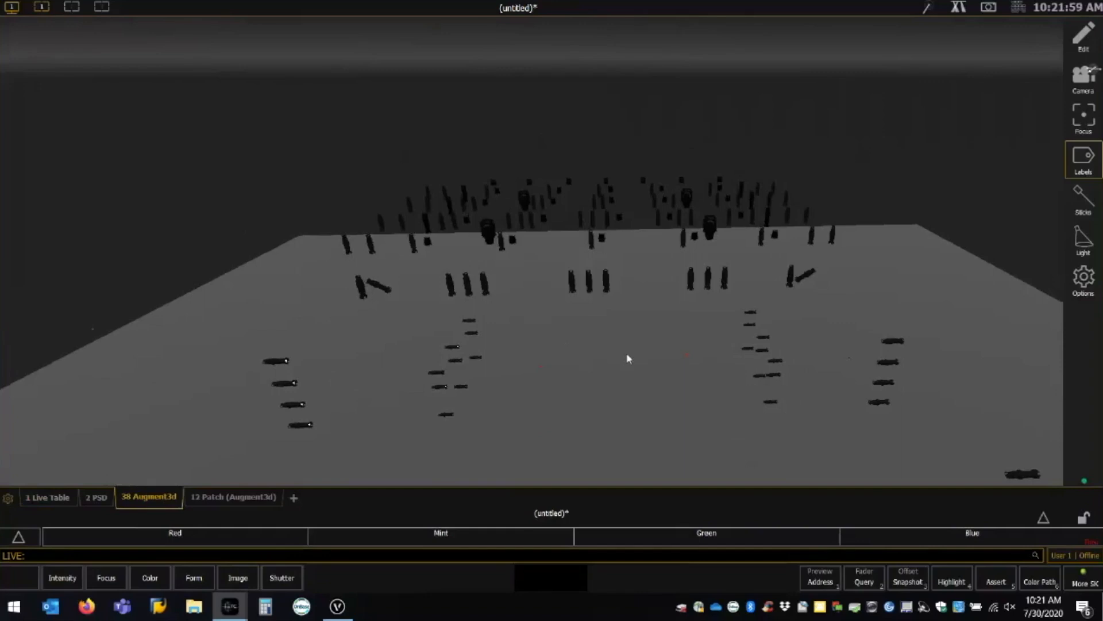
Select channel 1 in patch and review its address, attributes, database fields and Augment3d position and orientation.
left_click(219, 495)
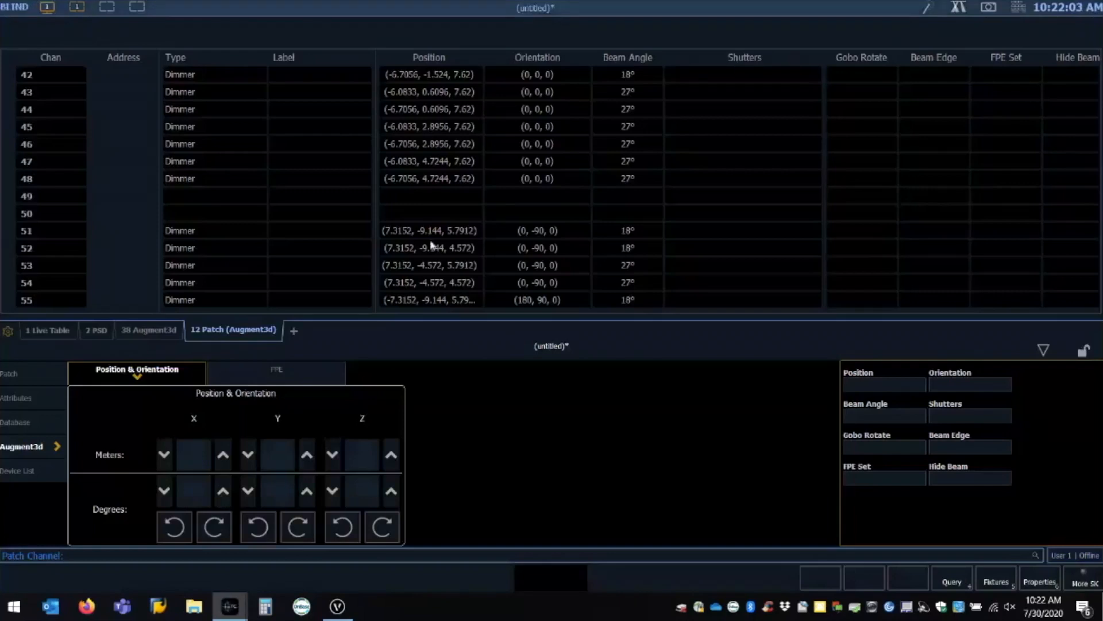
type("1")
key("Return")
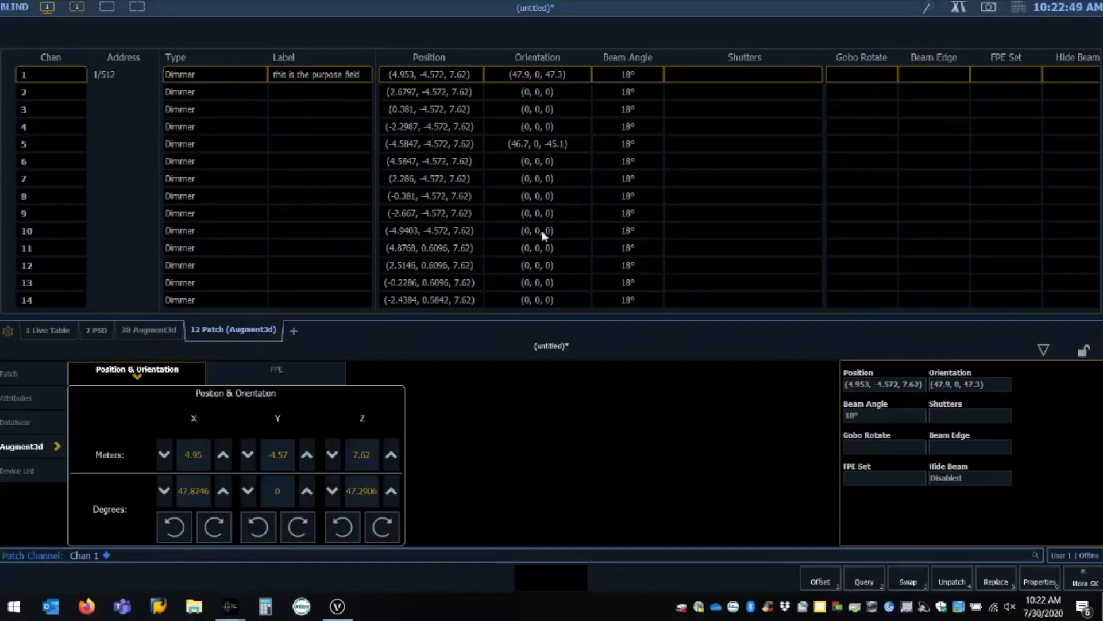
left_click(29, 375)
left_click(23, 396)
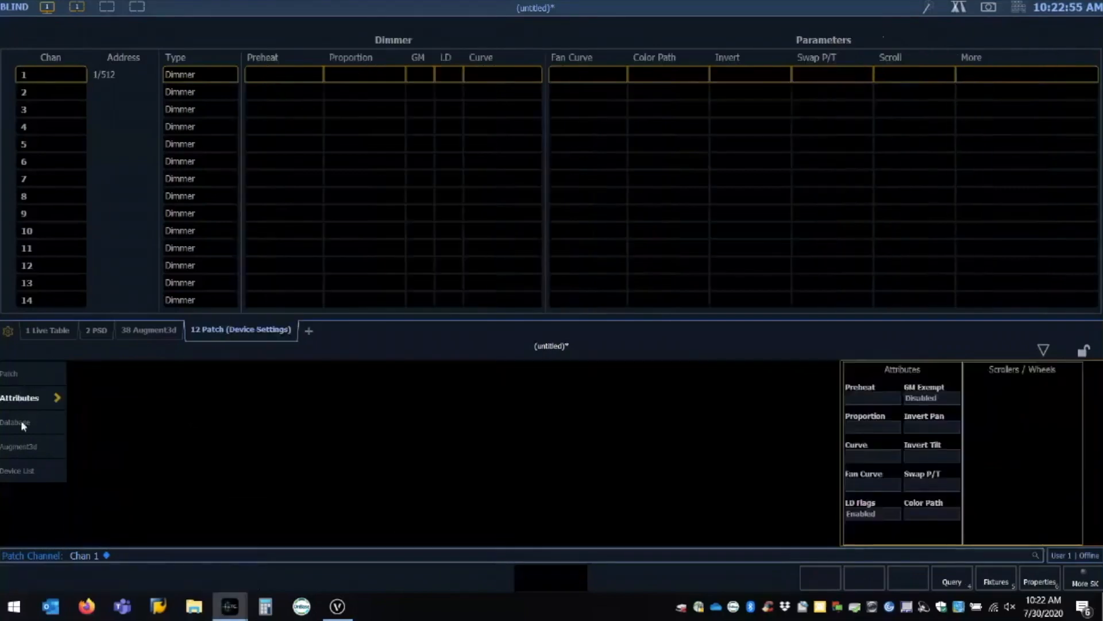
left_click(22, 423)
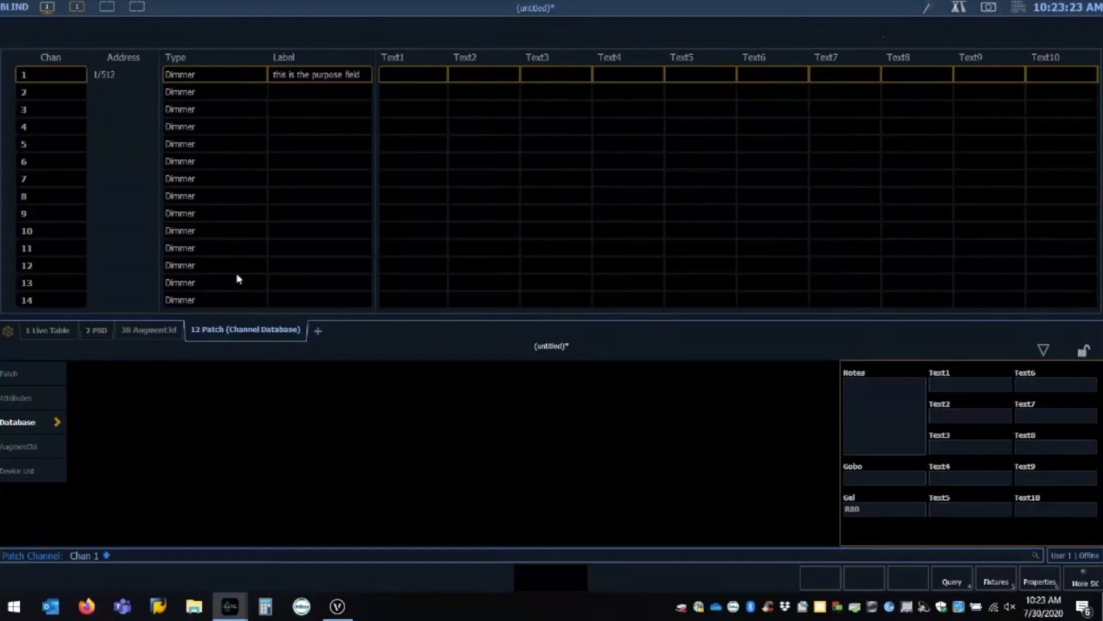
left_click(29, 446)
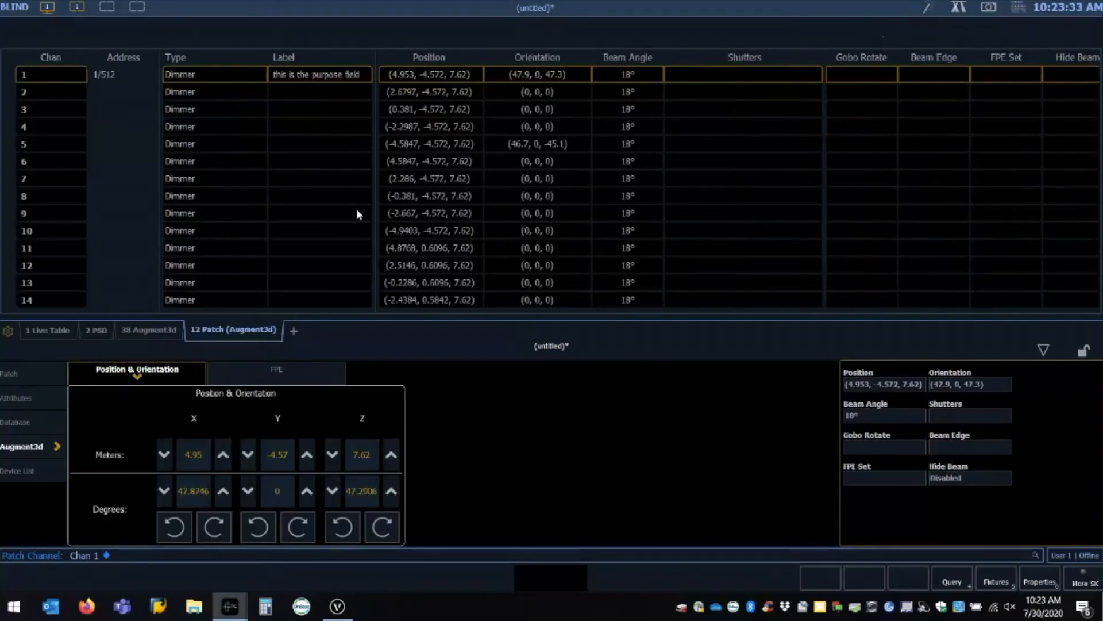
Review the patch list from channel 1 past channel 207 to check the fixture type assigned to each imported channel.
left_click(11, 374)
scroll(288, 144, "down", 7)
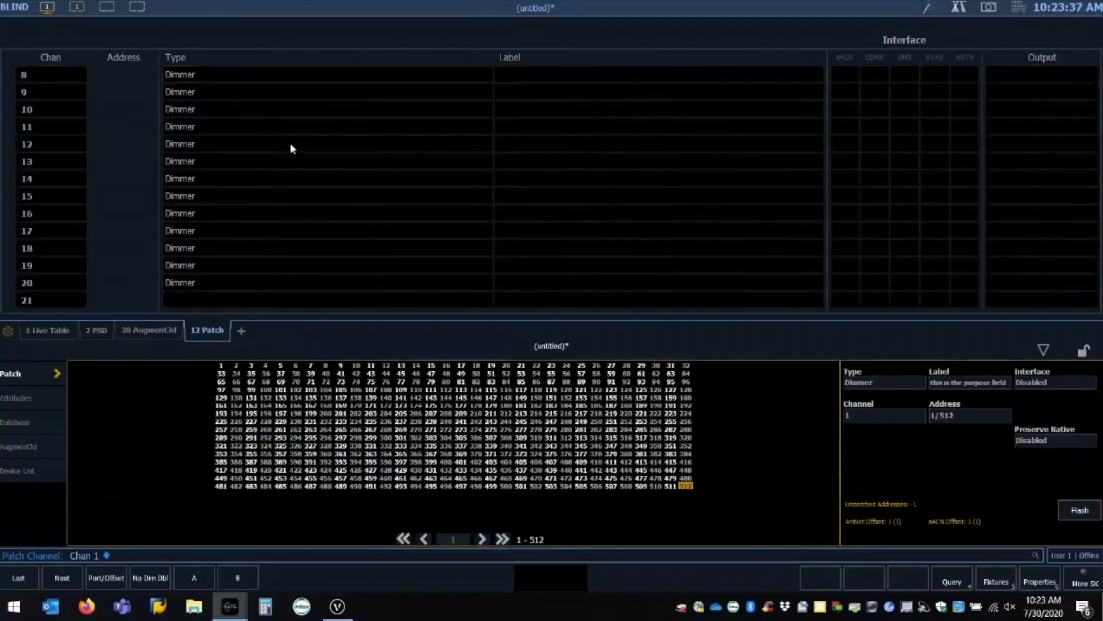
scroll(294, 150, "down", 2)
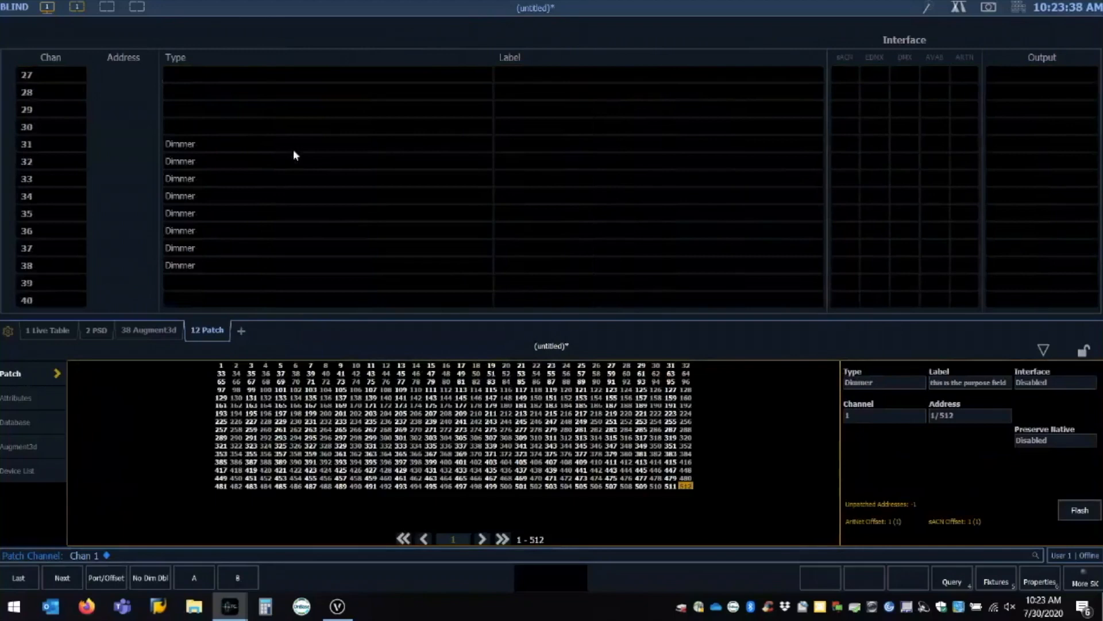
scroll(293, 150, "down", 4)
scroll(293, 153, "down", 9)
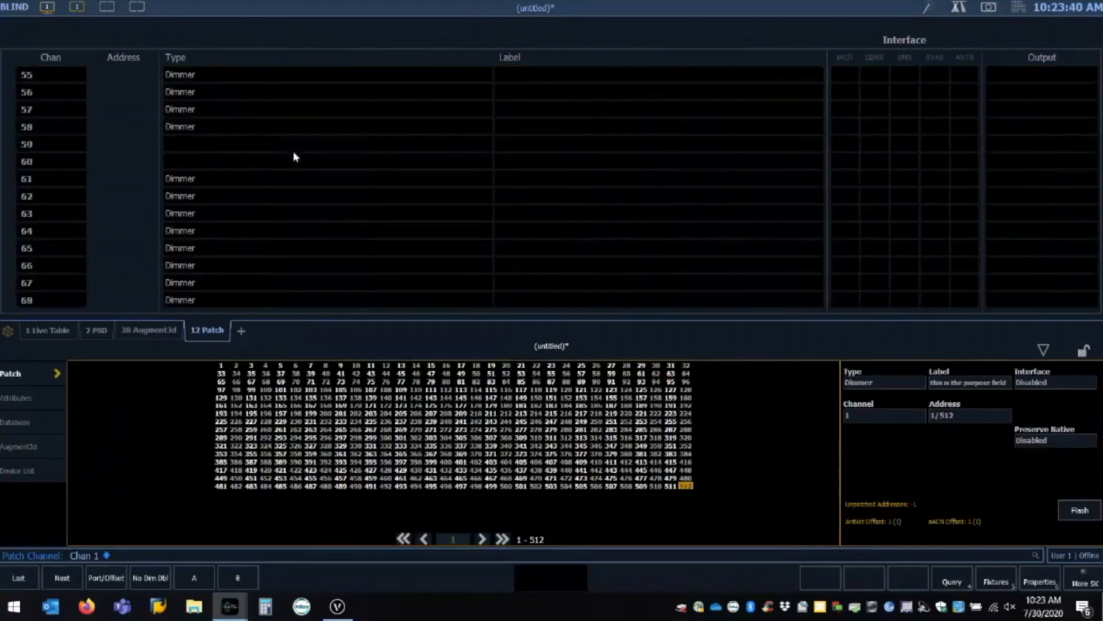
scroll(294, 152, "down", 10)
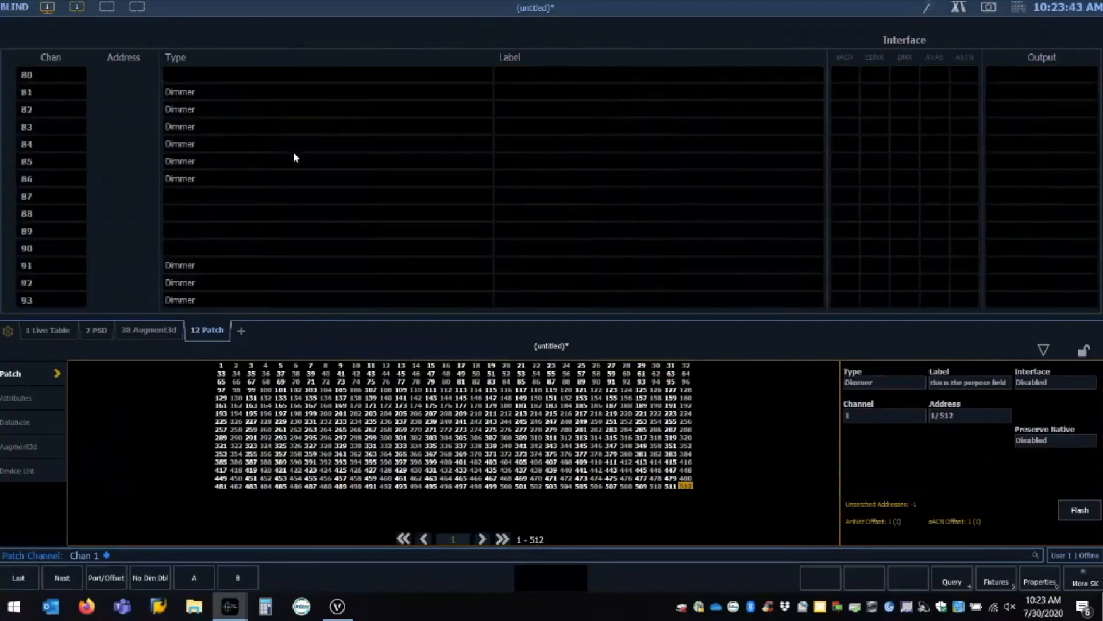
scroll(294, 152, "down", 6)
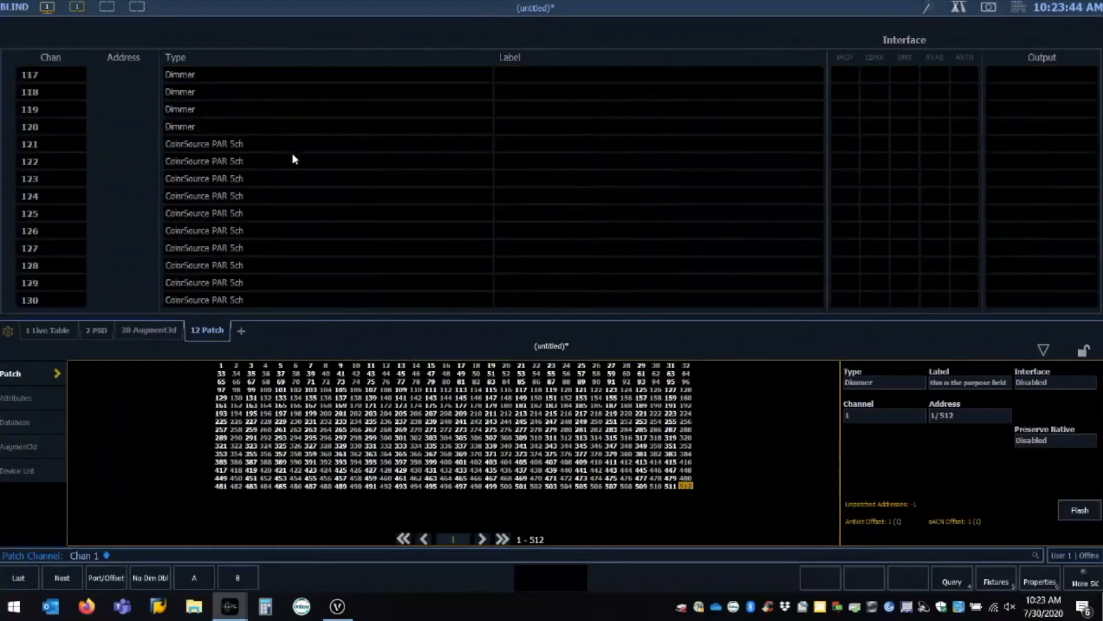
scroll(322, 155, "down", 4)
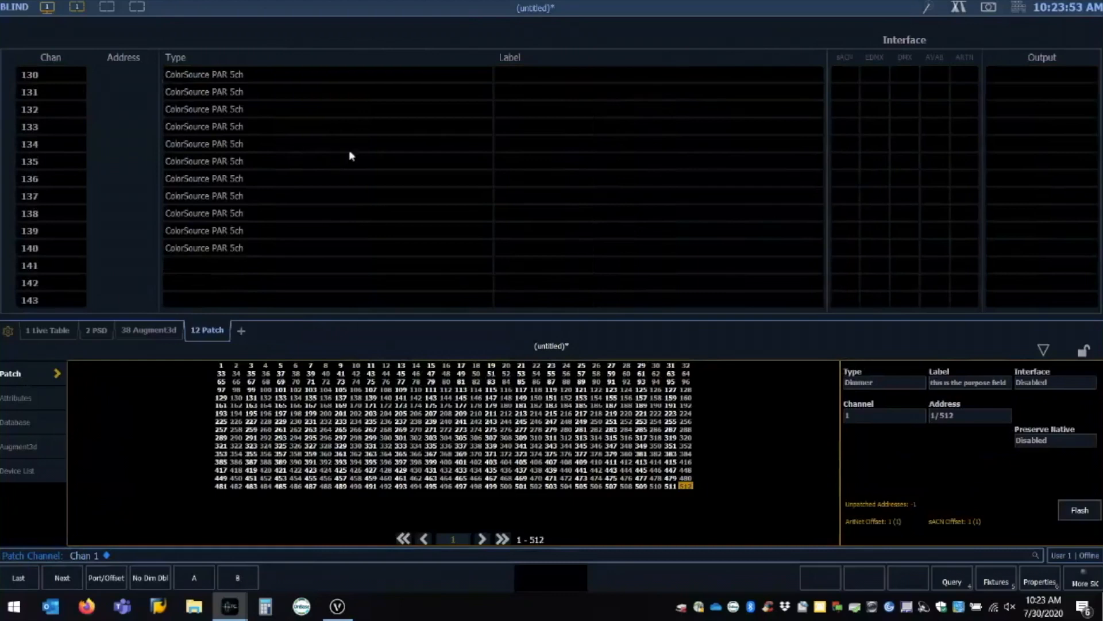
scroll(354, 152, "down", 7)
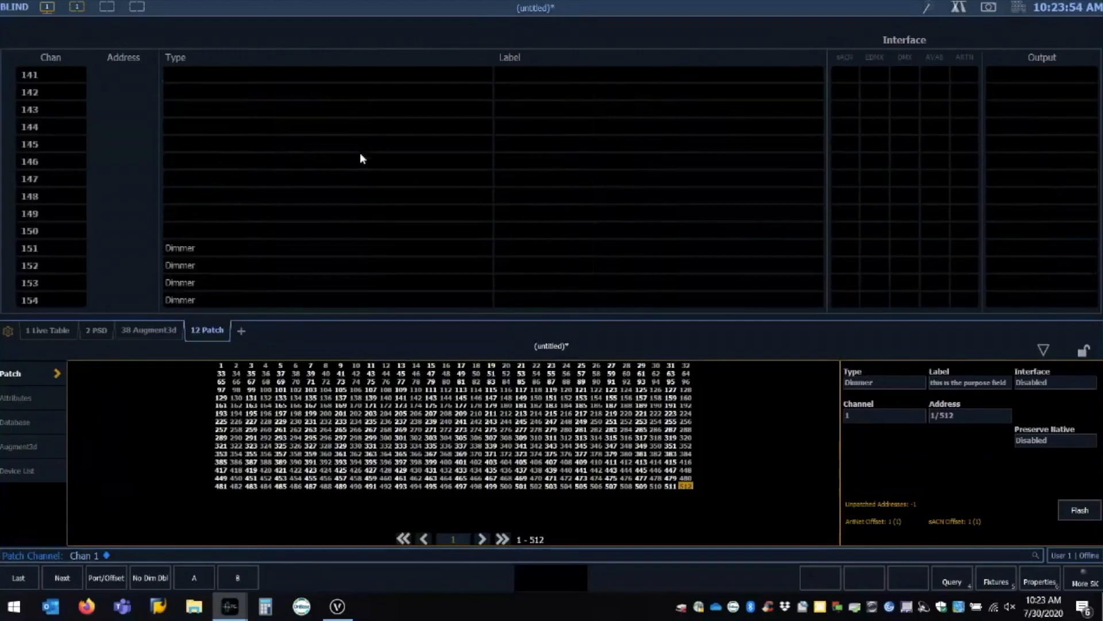
scroll(365, 160, "down", 6)
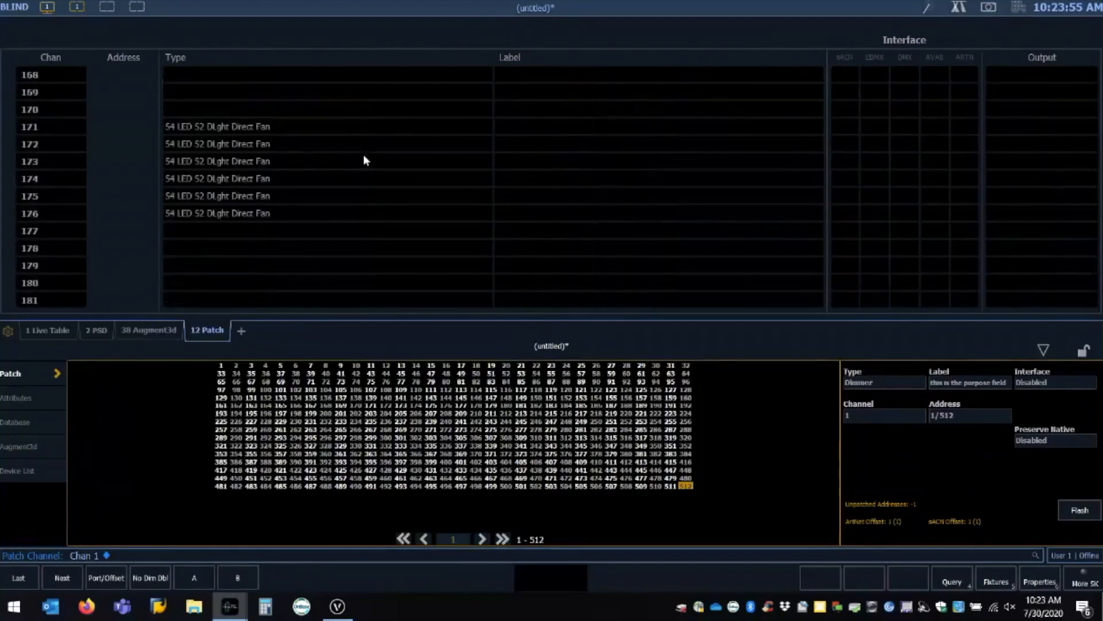
scroll(363, 154, "down", 4)
scroll(370, 150, "down", 5)
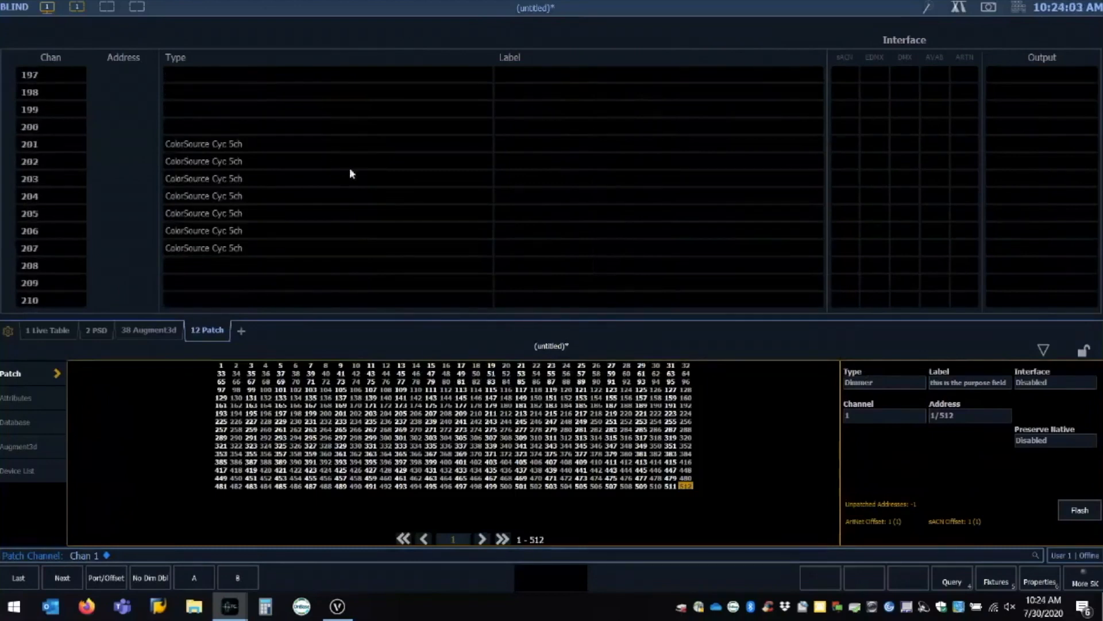
scroll(367, 151, "down", 7)
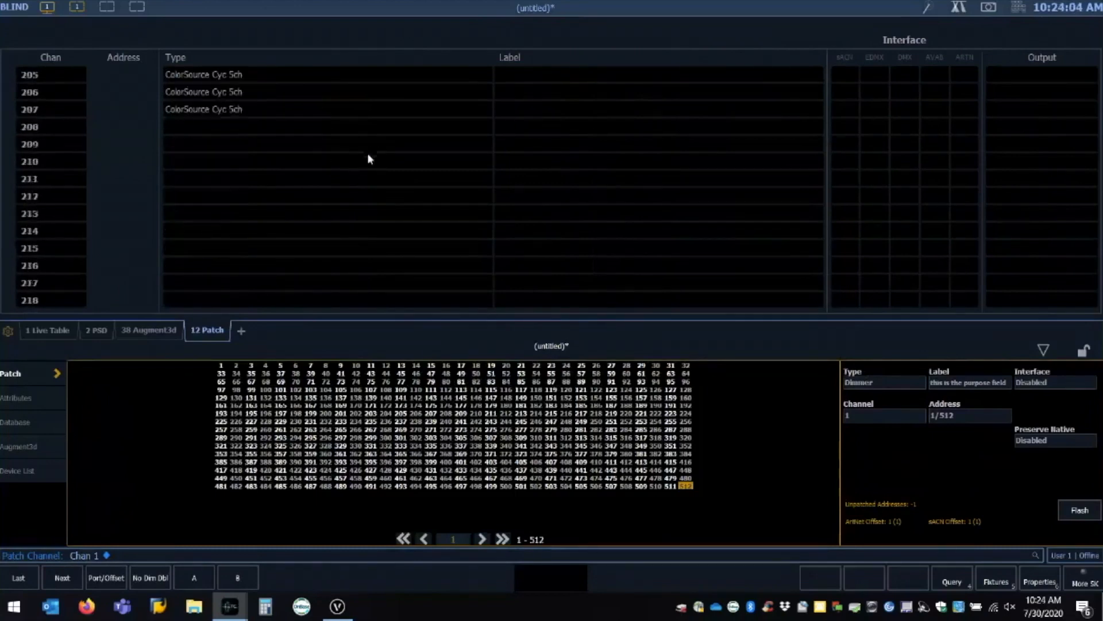
scroll(370, 157, "down", 2)
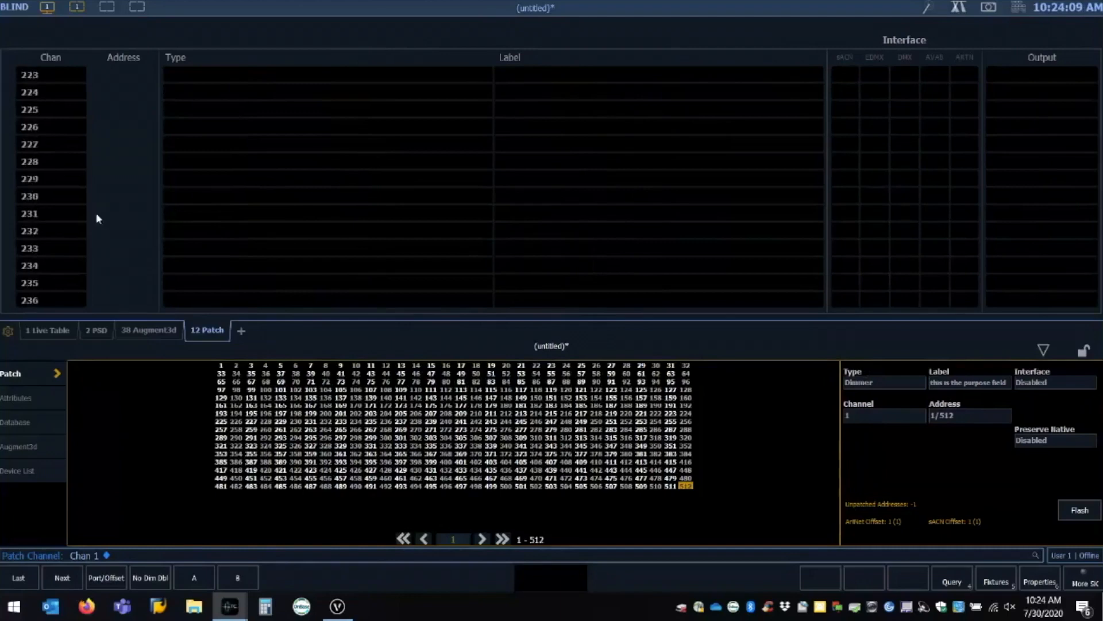
Bring channels 1 through 5 to full in live and inspect their beams on the stage in the Augment3d model.
left_click(148, 328)
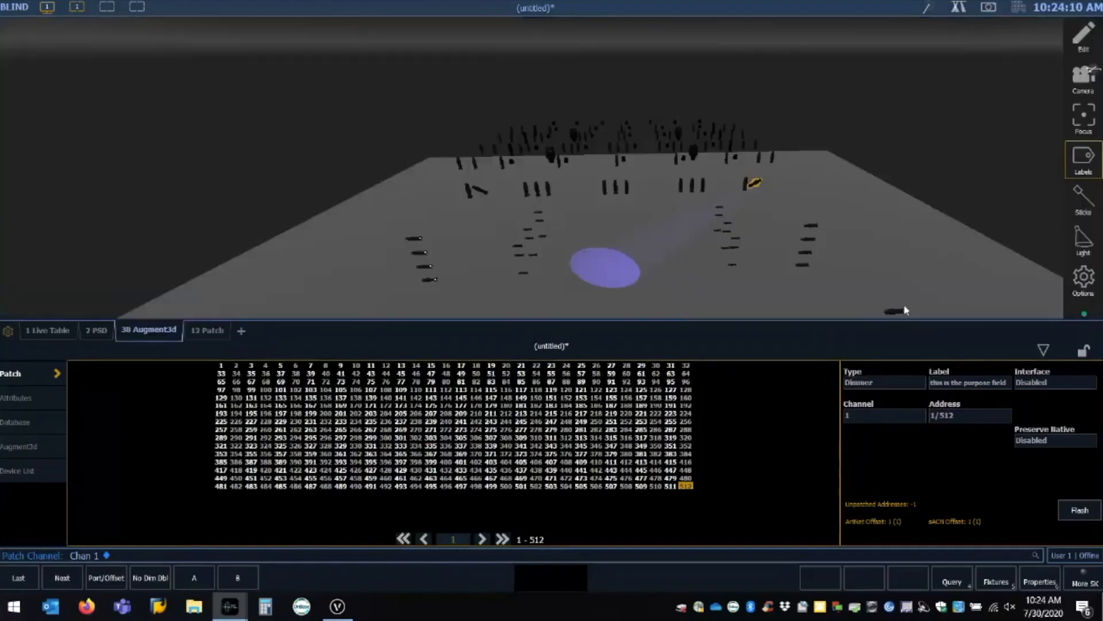
left_click(1044, 349)
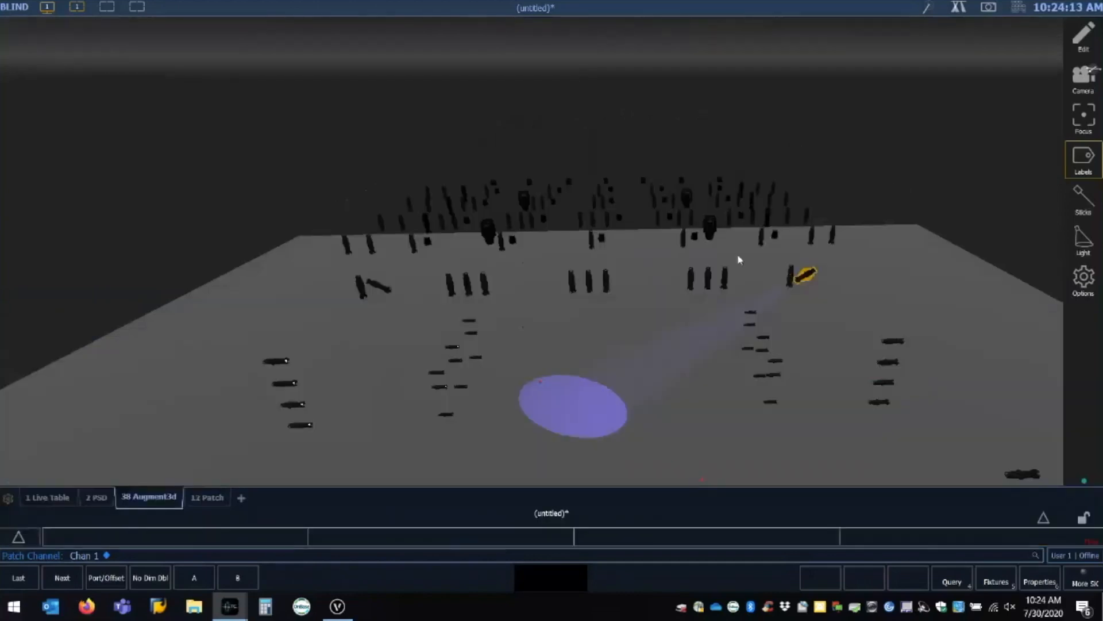
key("F1")
left_click(163, 497)
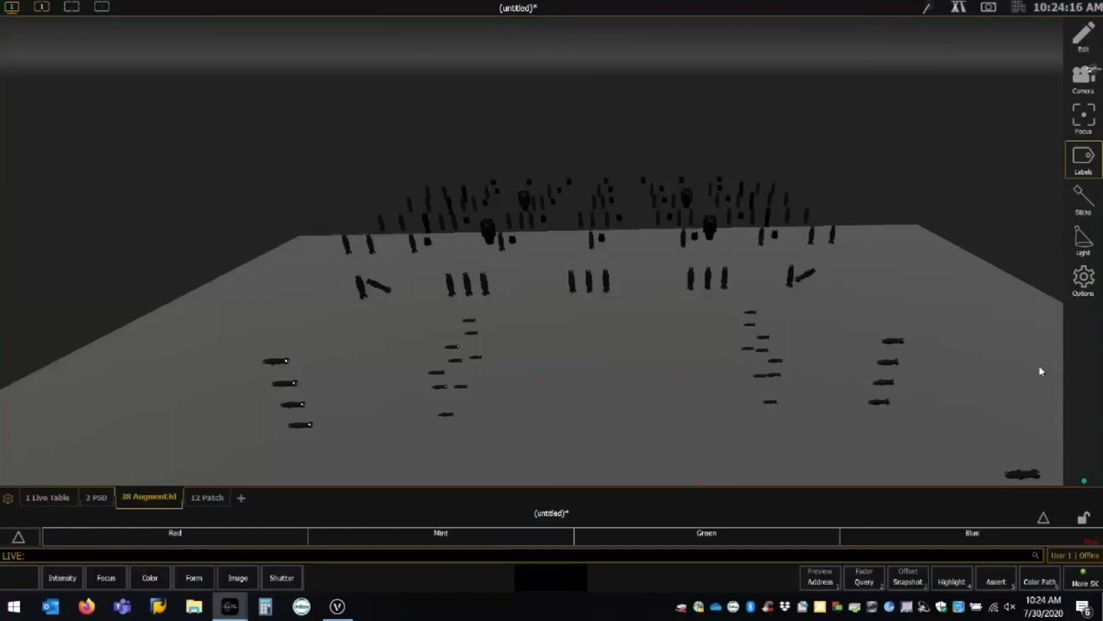
key("1")
key("t")
key("5")
key("f")
key("Return")
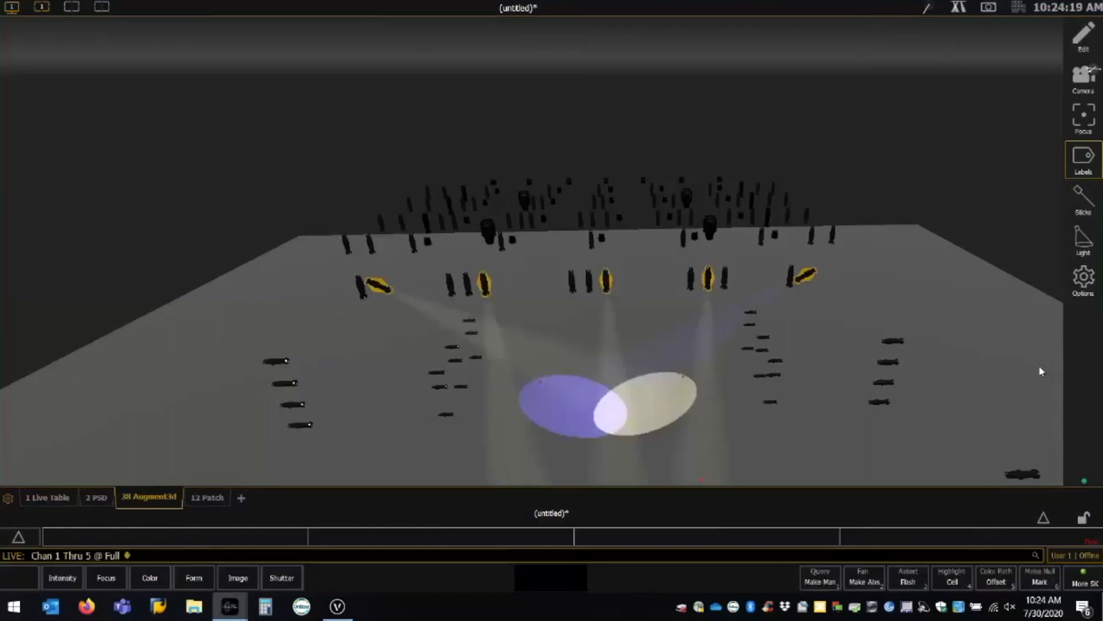
left_click_drag(749, 394, 749, 222)
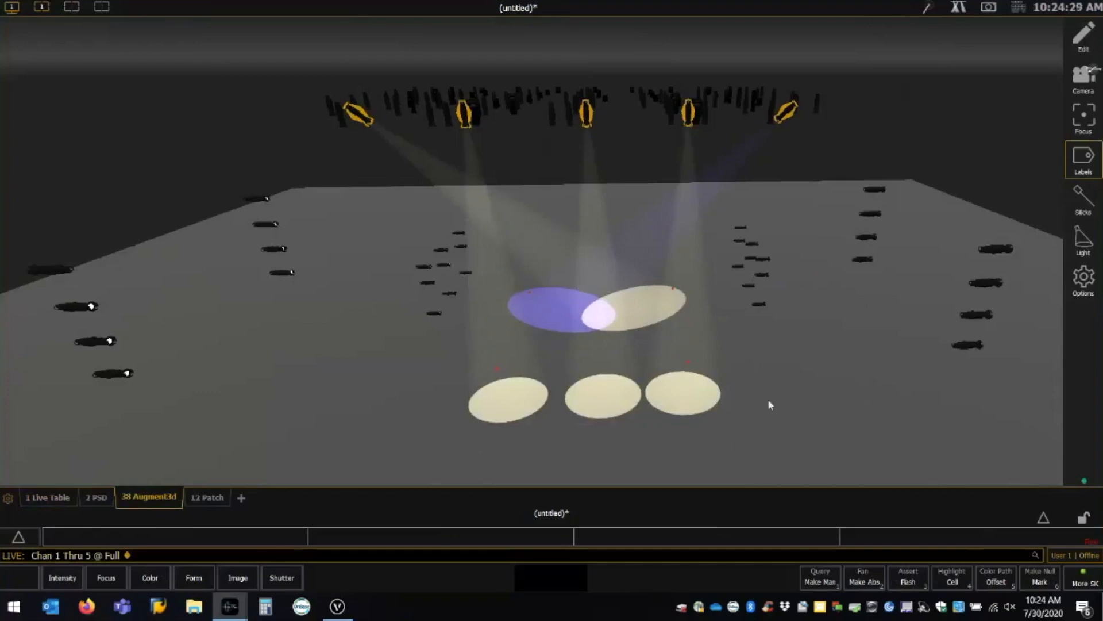
right_click_drag(798, 398, 798, 318)
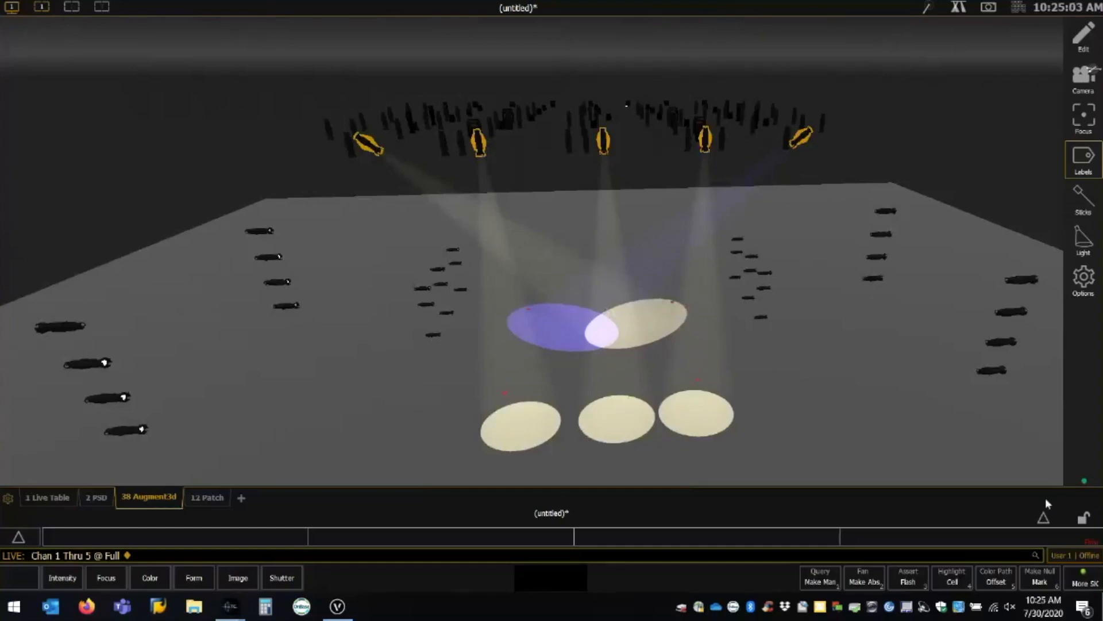
Open Augment3d Proscenium.a3d from the Desktop folder as an Augment3d (From Vectorworks) import.
left_click(1042, 519)
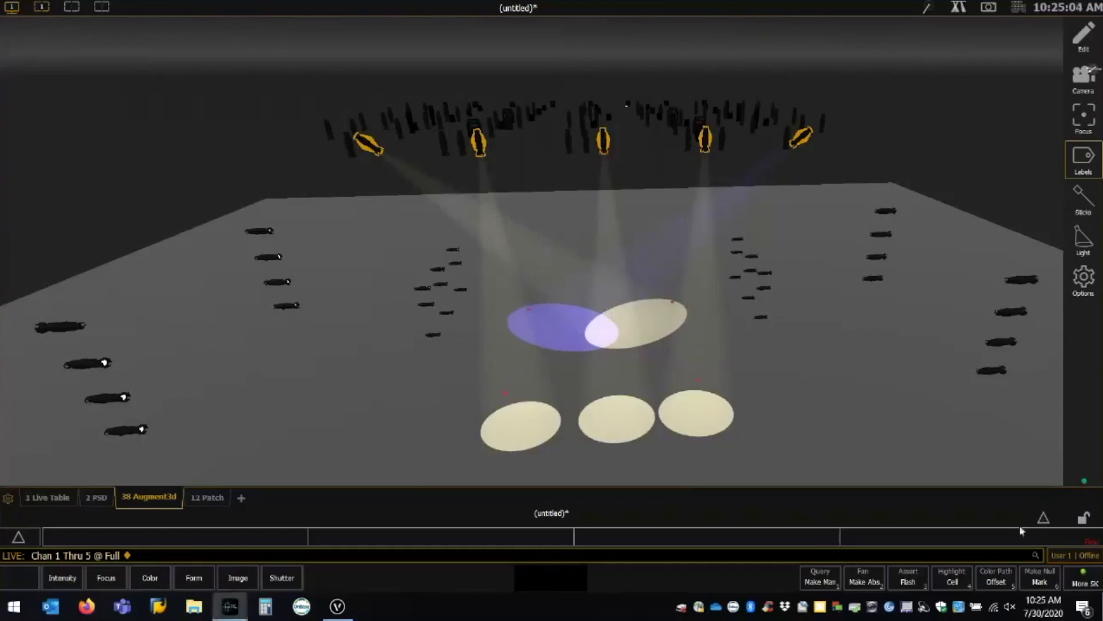
left_click(1043, 518)
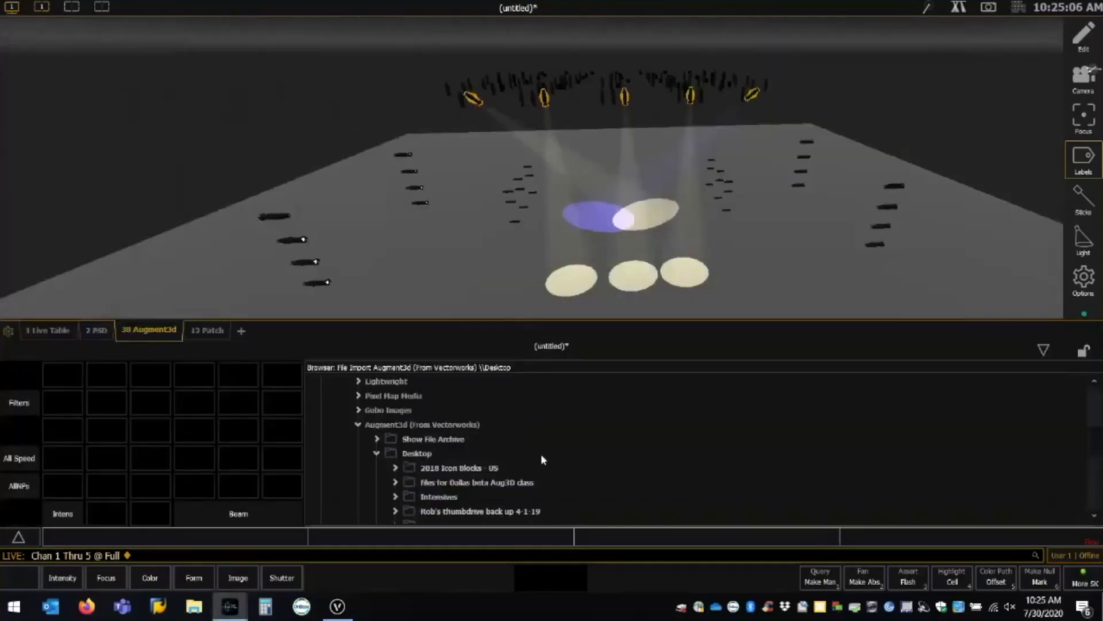
scroll(540, 453, "up", 5)
left_click(339, 466)
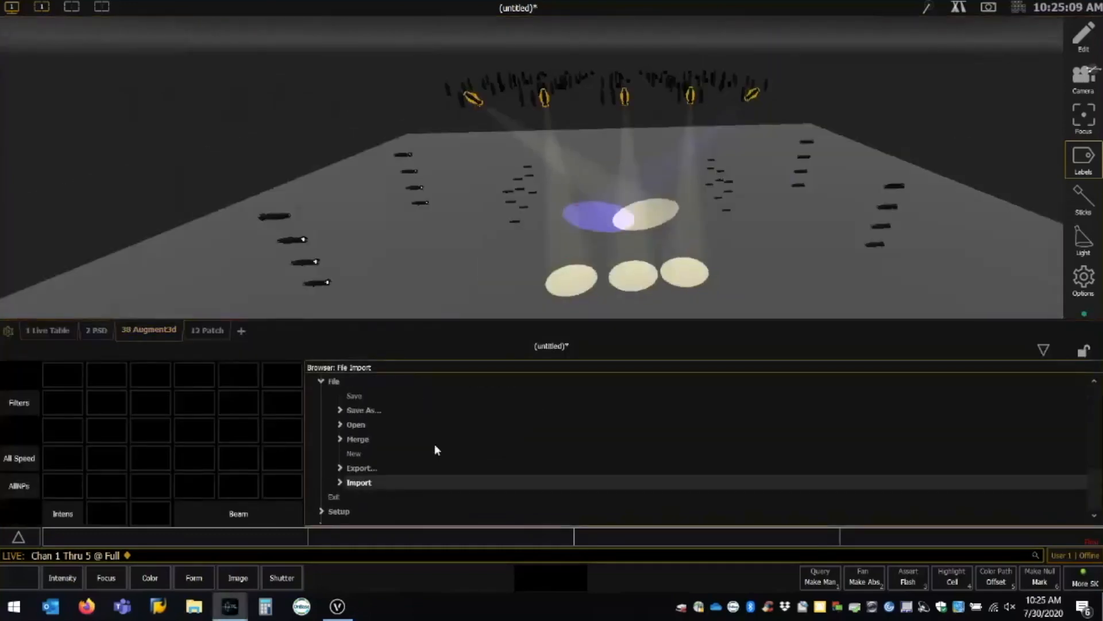
left_click(344, 484)
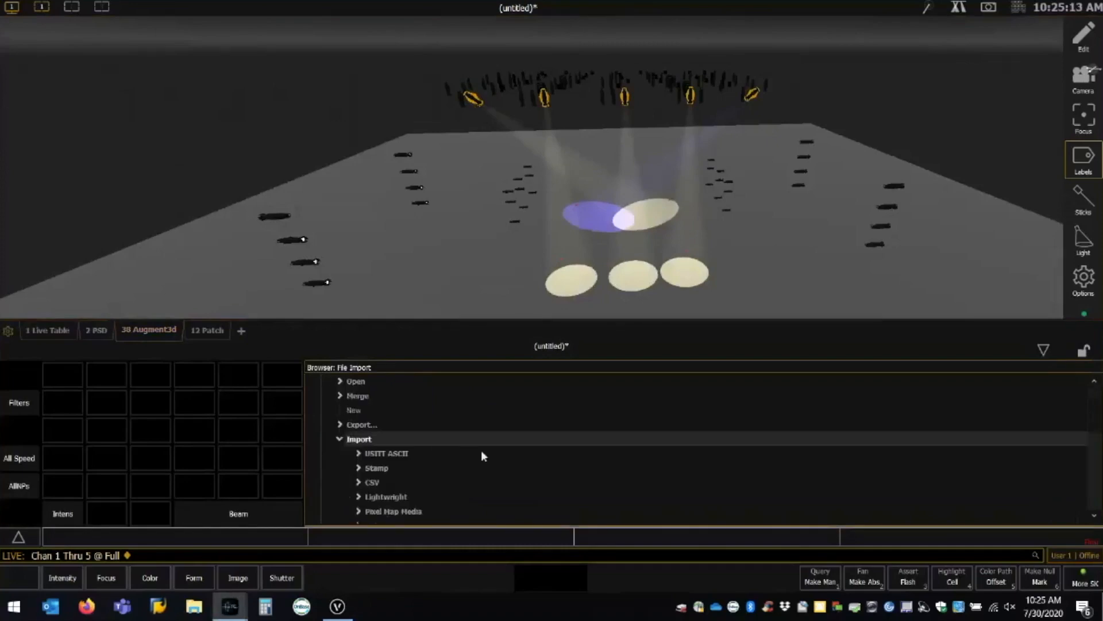
scroll(474, 452, "down", 1)
scroll(467, 451, "down", 2)
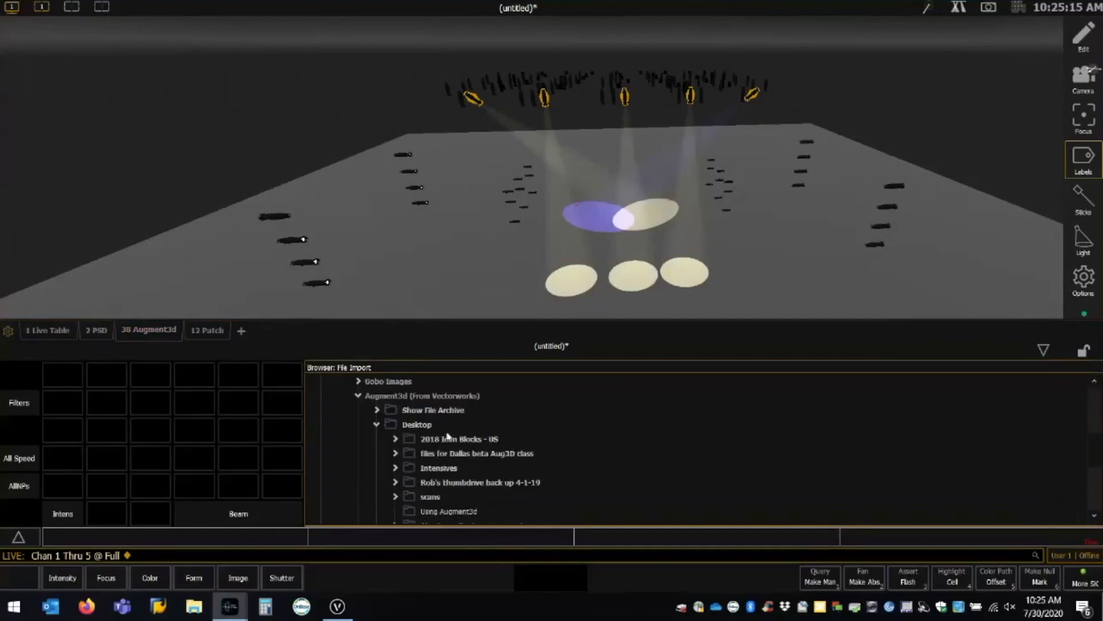
scroll(465, 483, "down", 2)
left_click(468, 485)
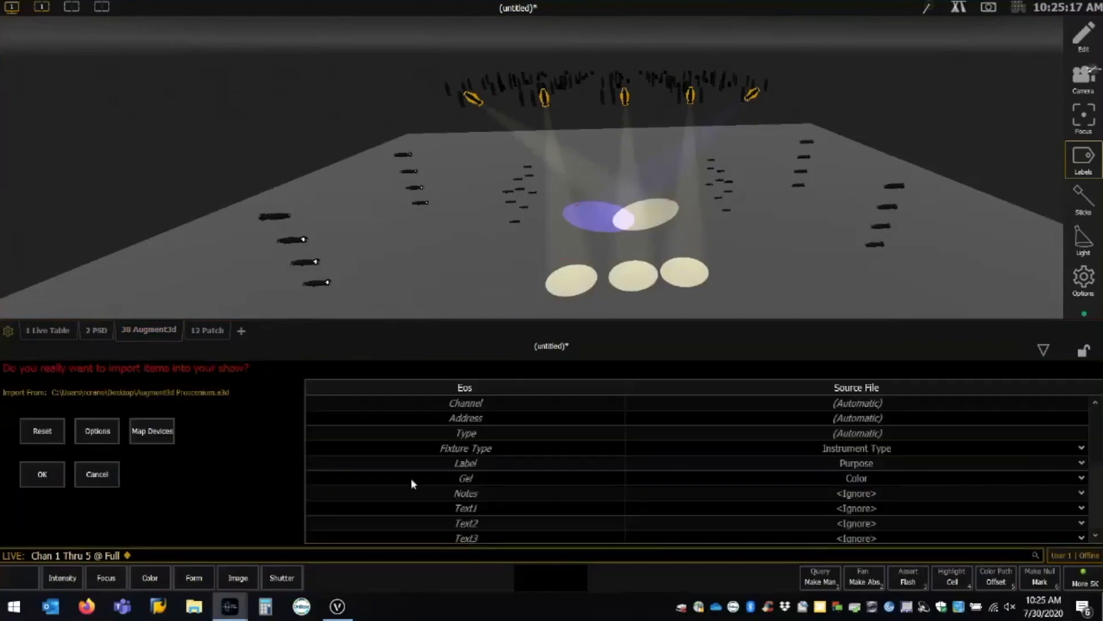
Map the Beam Angle field of the import to the source file's field_angle.
scroll(579, 466, "down", 5)
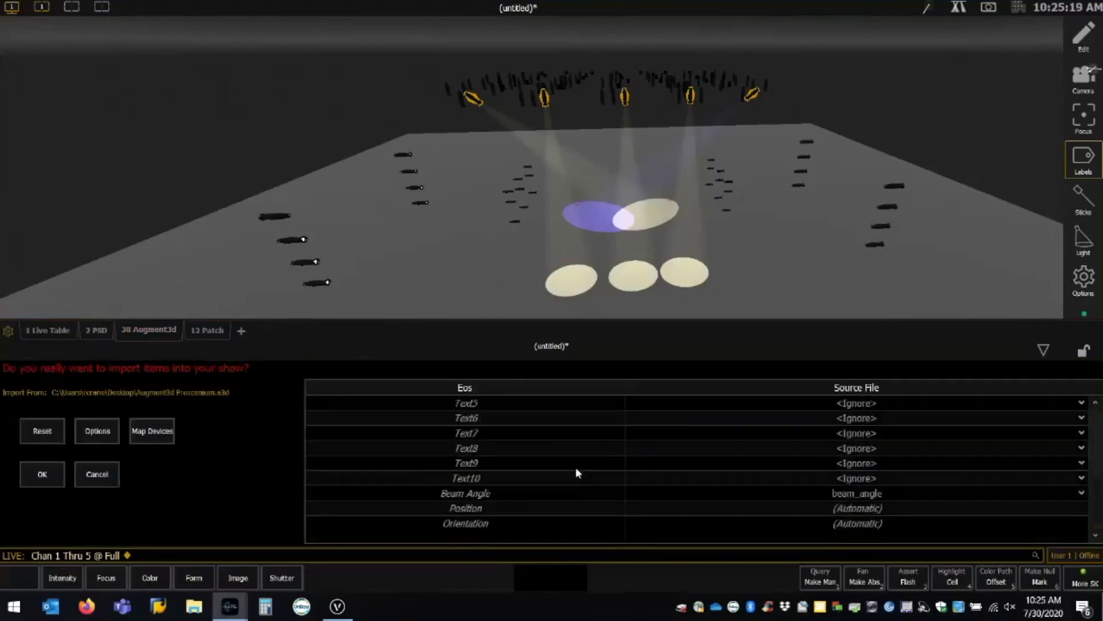
left_click(842, 492)
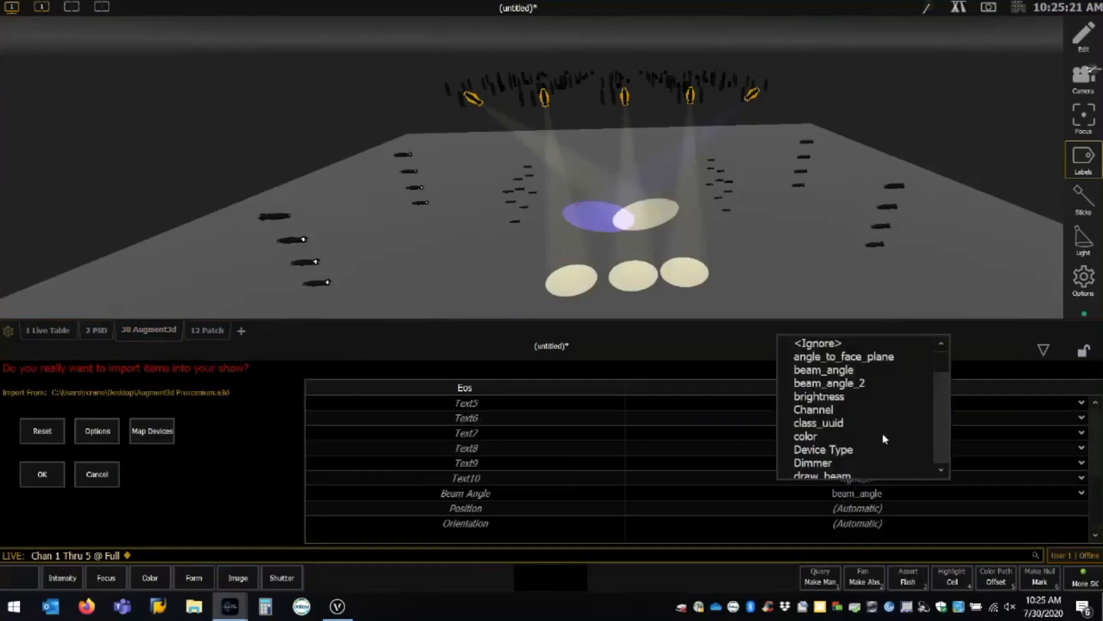
scroll(873, 414, "down", 2)
scroll(870, 397, "down", 2)
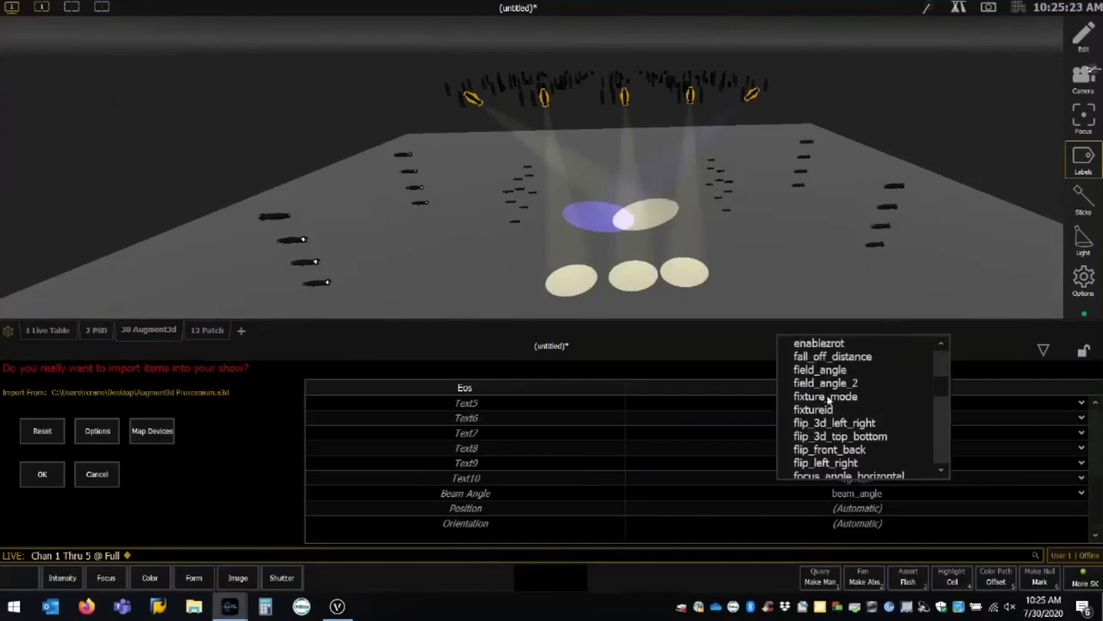
left_click(870, 371)
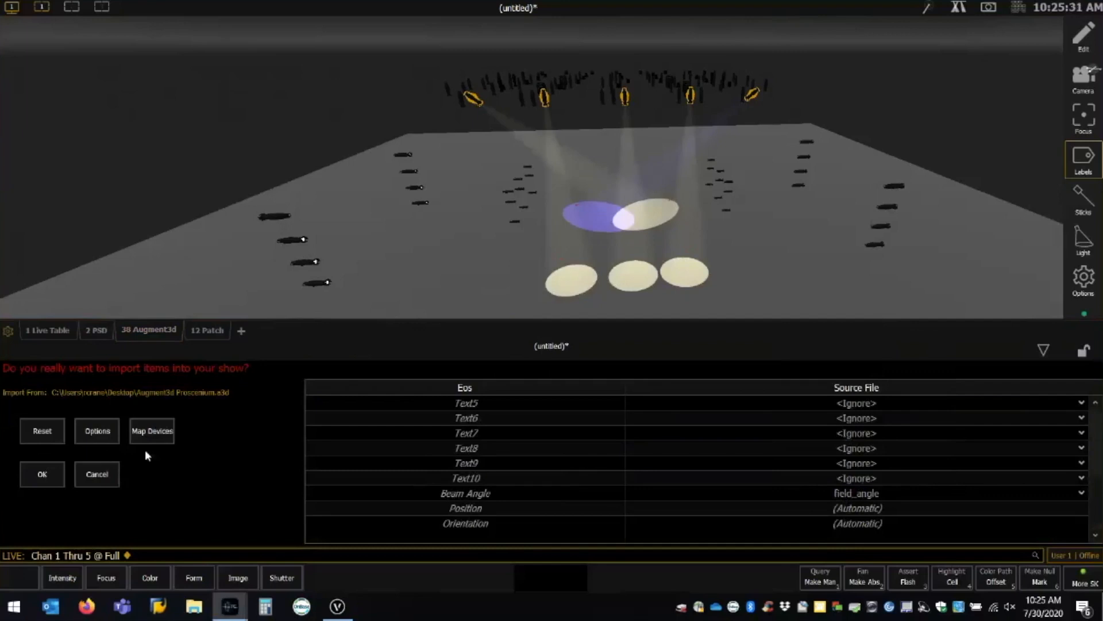
Enable Overwrite in the import options and import the proscenium file into the show.
left_click(92, 435)
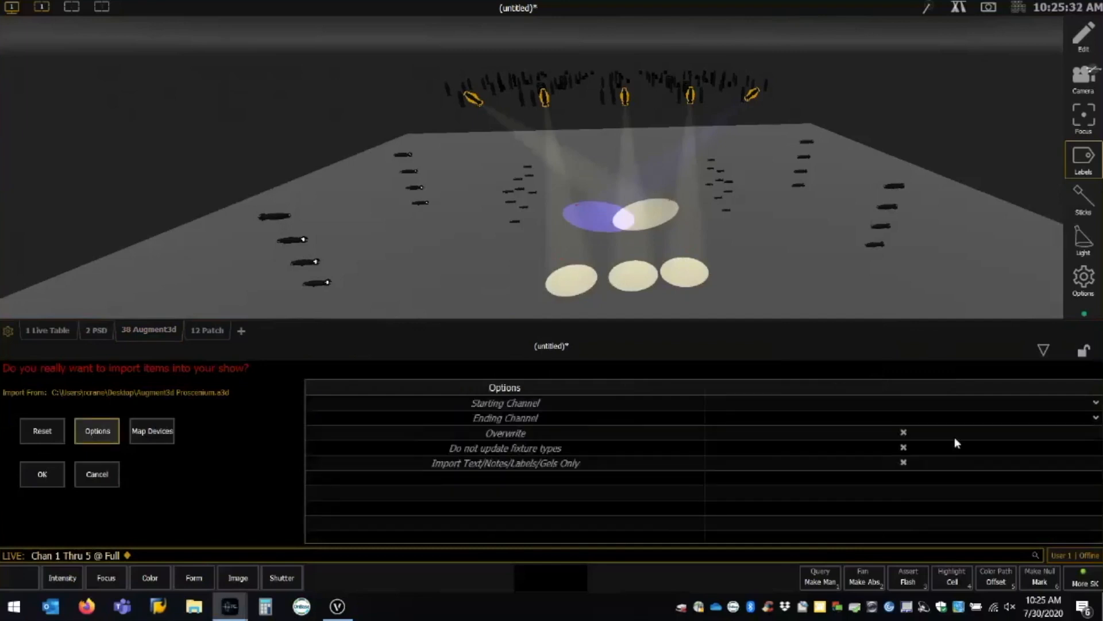
left_click(903, 432)
left_click(41, 476)
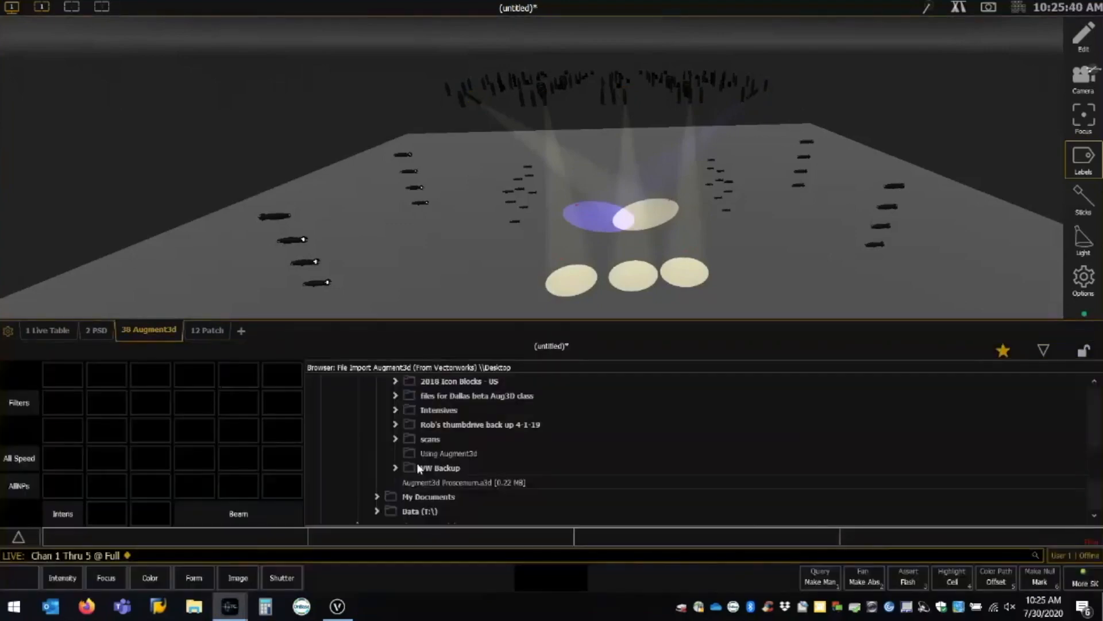
Review the imported channels in patch, covering their attributes, database fields and Augment3d positions and beam angles.
left_click(207, 331)
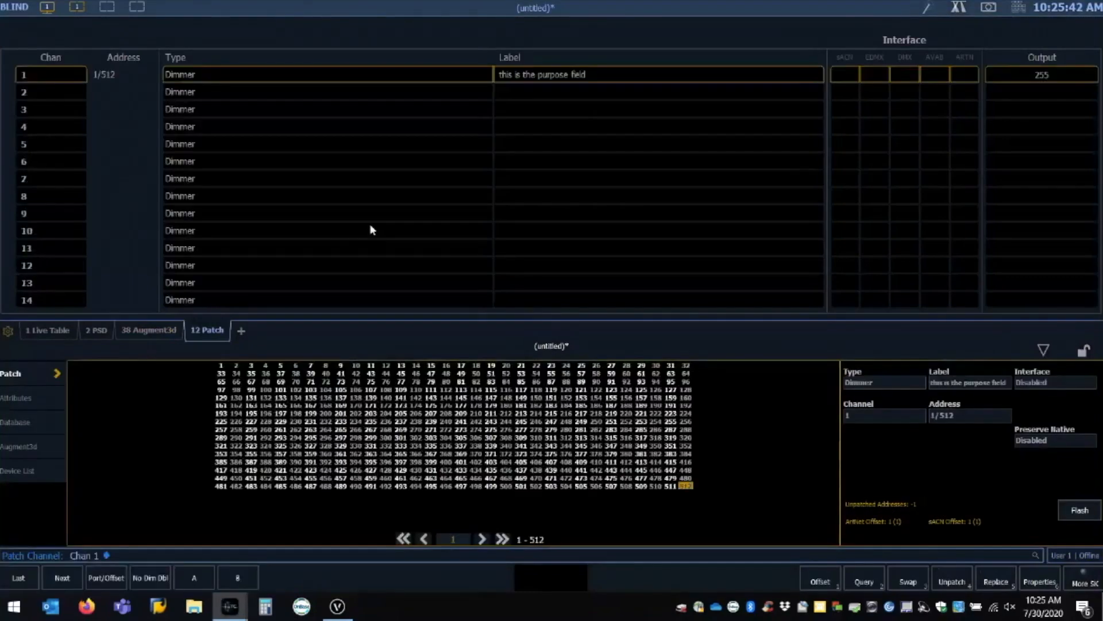
left_click(56, 398)
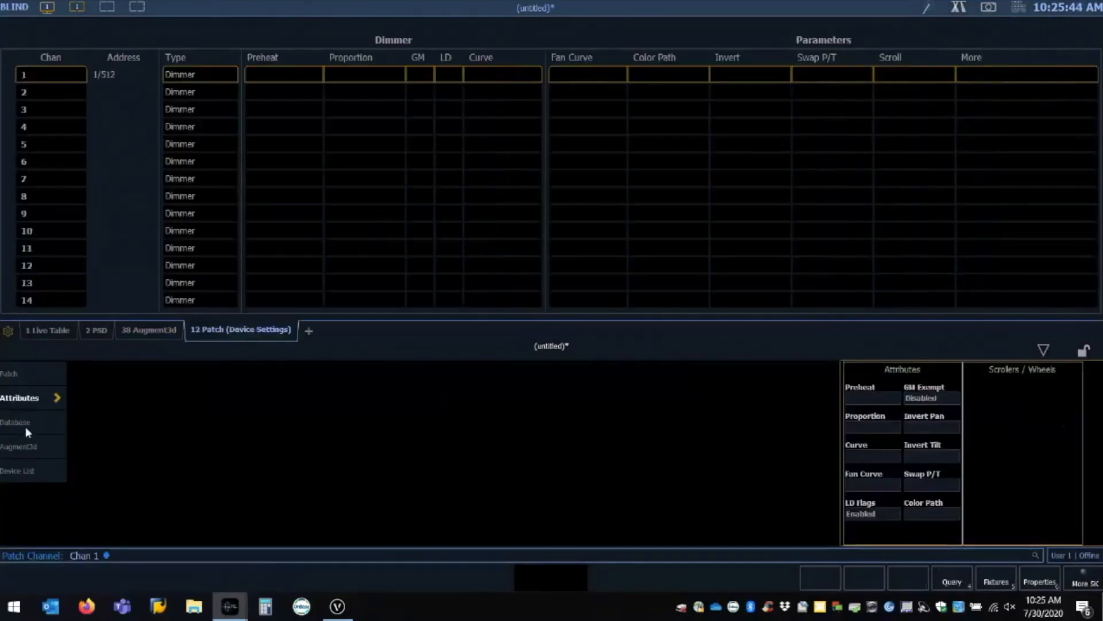
left_click(25, 425)
left_click(17, 448)
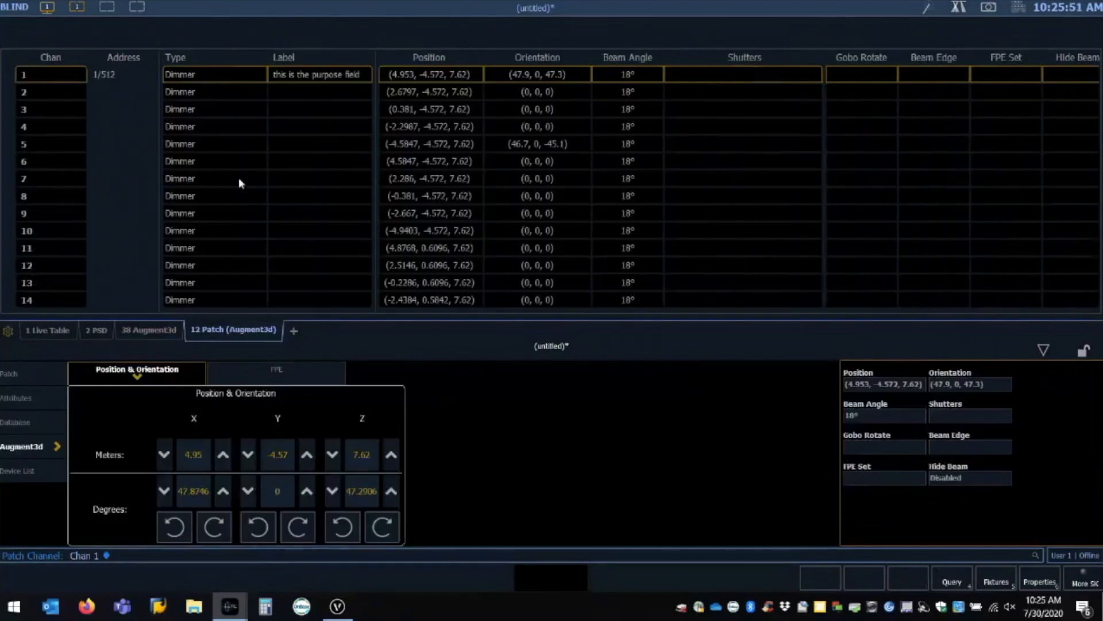
left_click(16, 377)
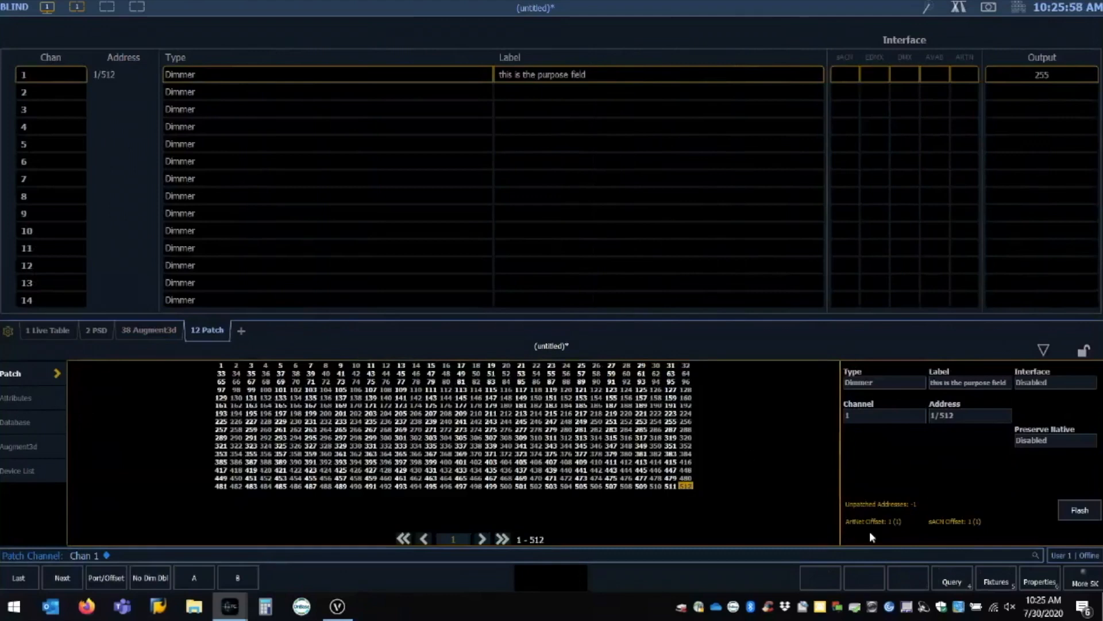
Reopen Augment3d Proscenium.a3d for import, look through the source fields and map Beam Angle to field_angle.
key("F6")
double_click(451, 482)
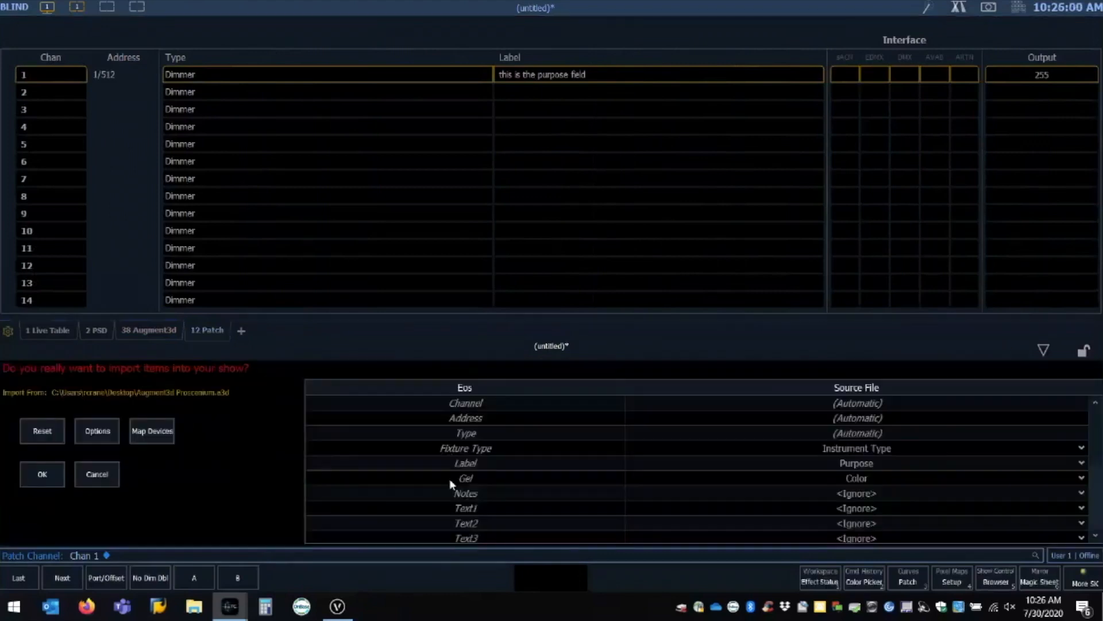
scroll(932, 463, "down", 3)
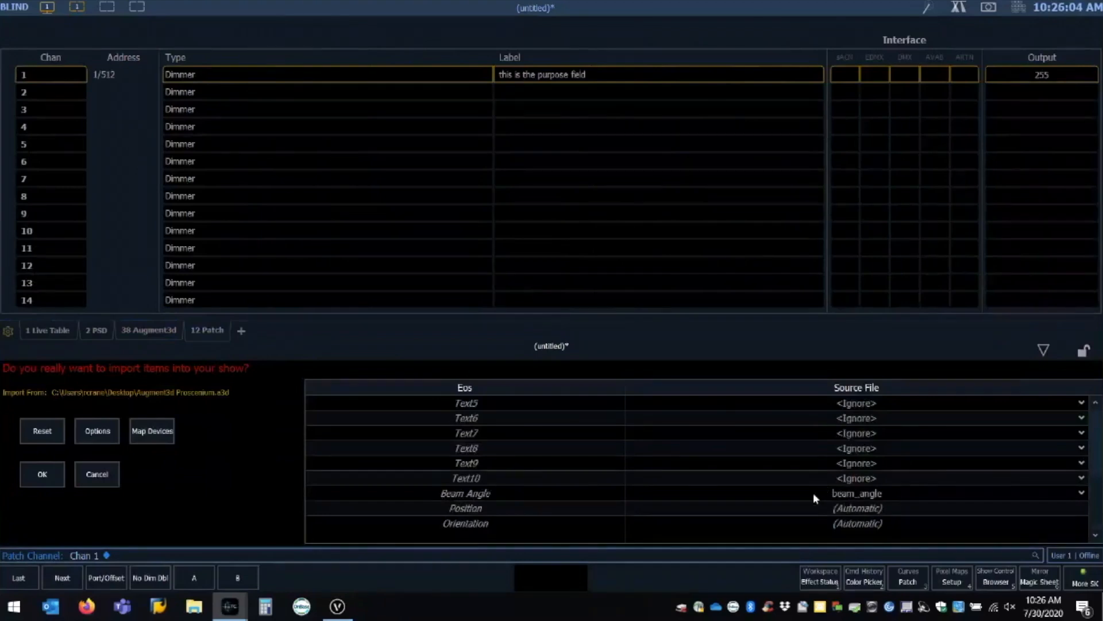
left_click(813, 492)
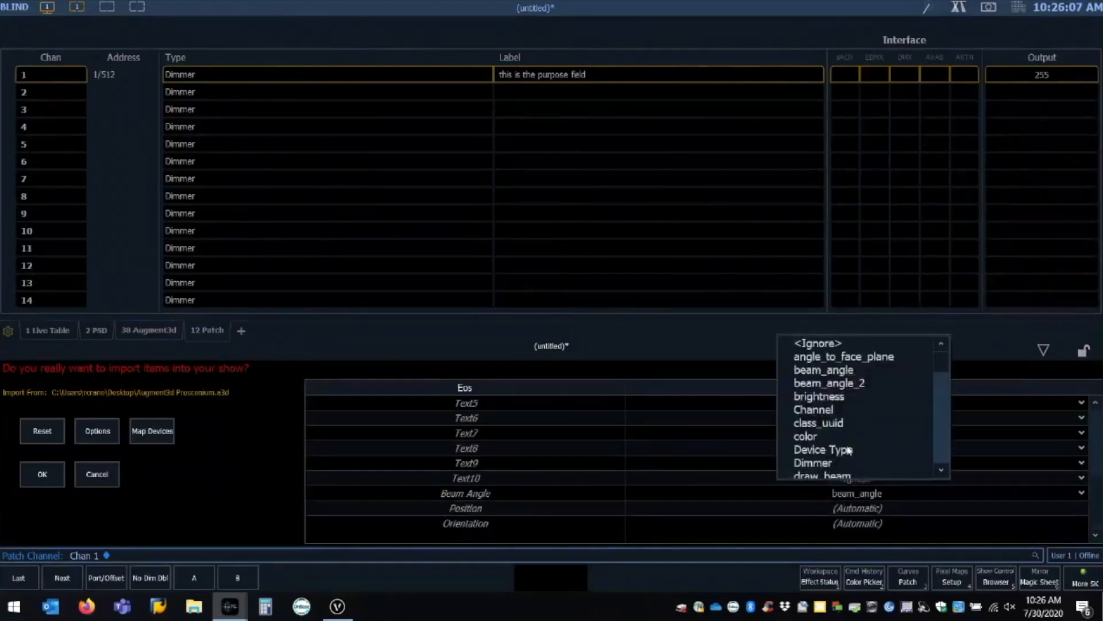
scroll(851, 420, "down", 10)
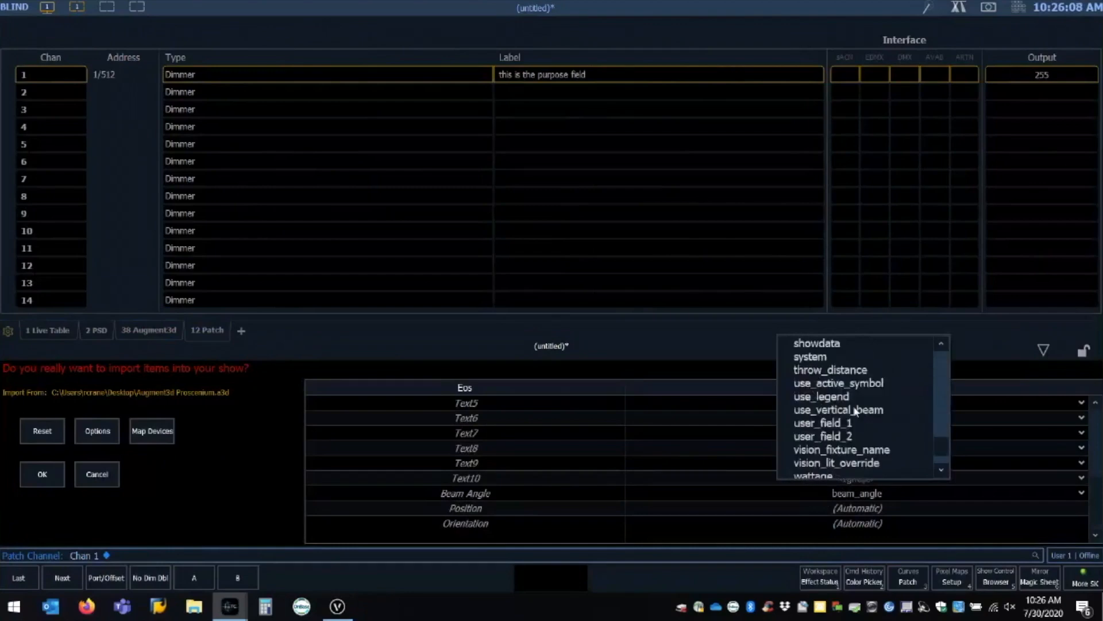
scroll(856, 411, "up", 5)
scroll(858, 405, "up", 1)
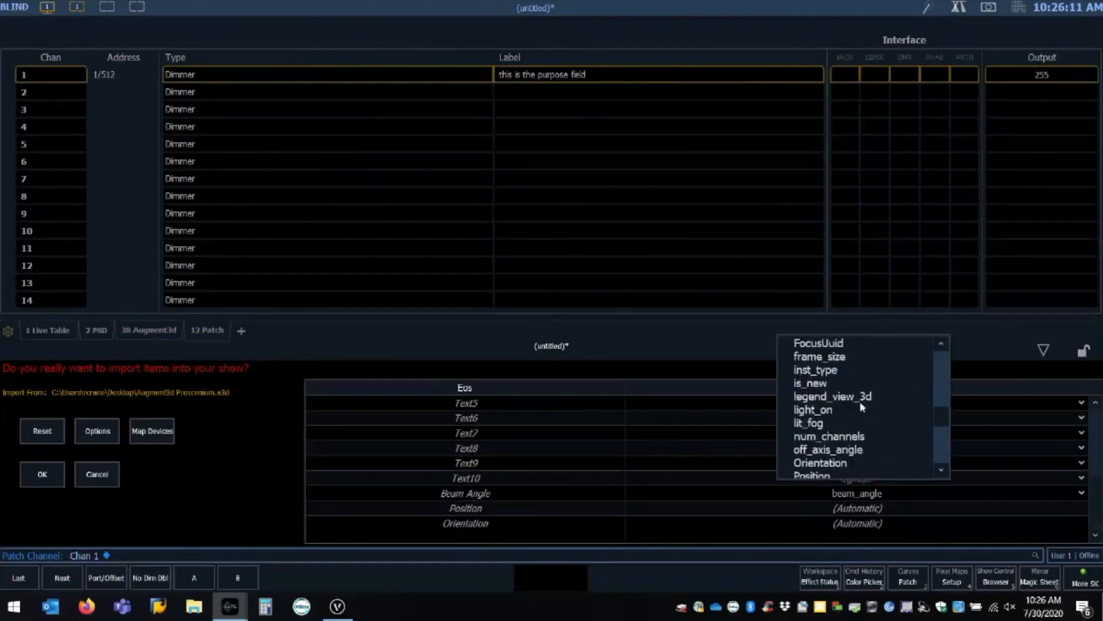
scroll(862, 402, "up", 1)
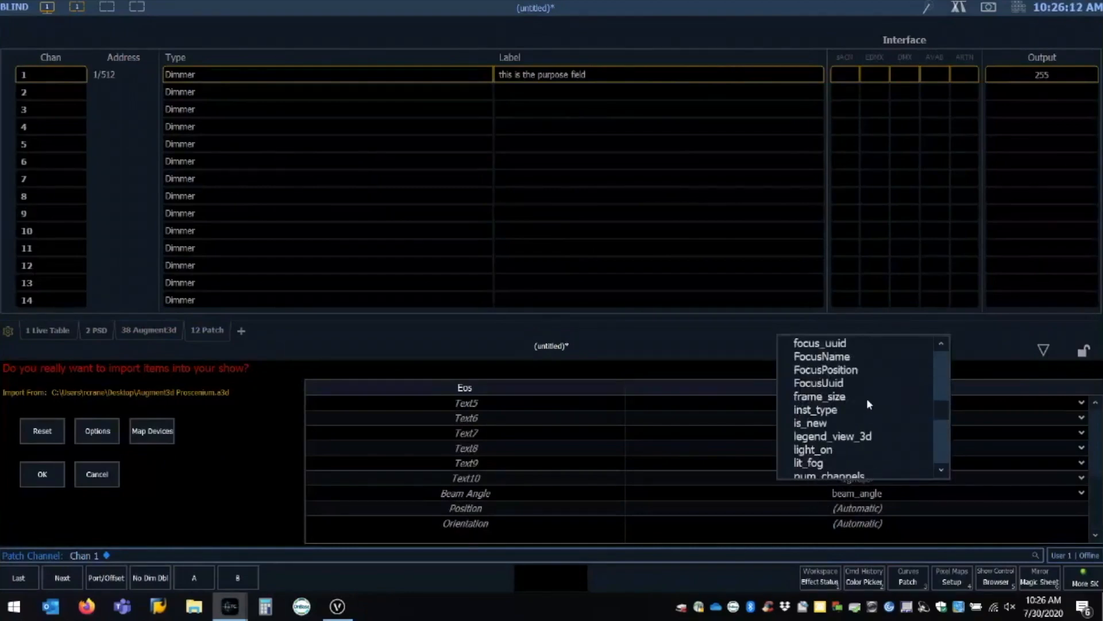
scroll(862, 397, "up", 3)
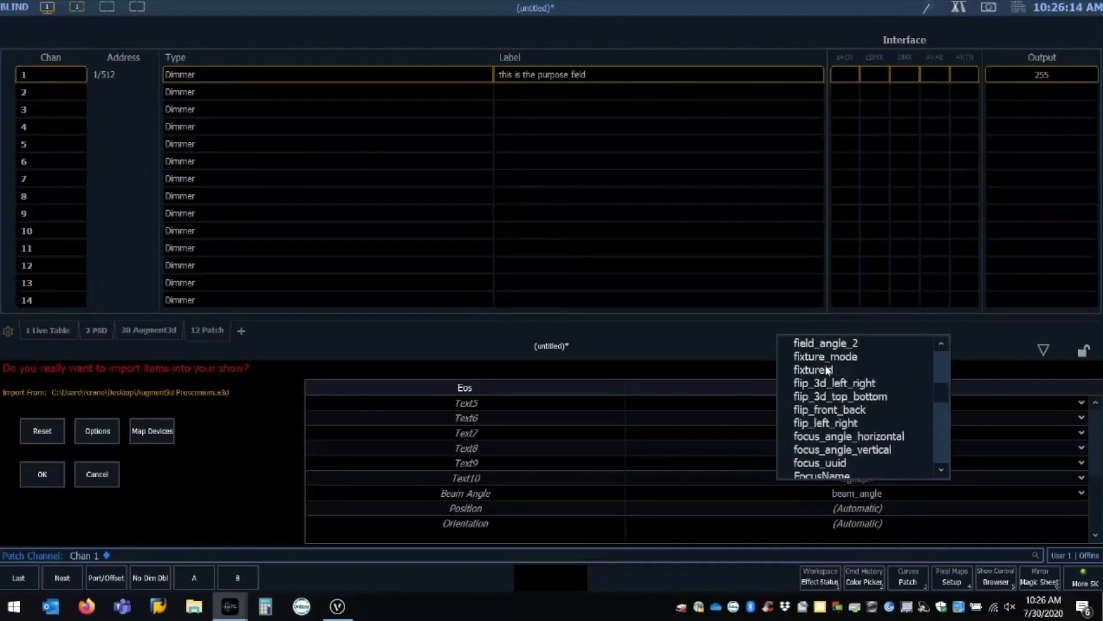
scroll(836, 373, "up", 2)
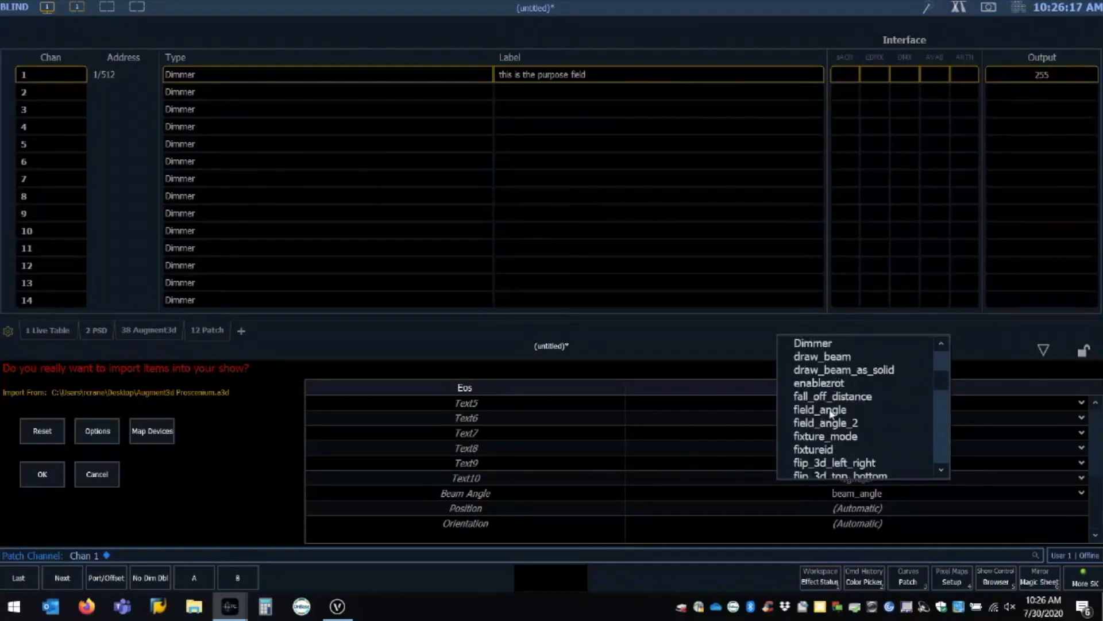
scroll(833, 413, "up", 3)
left_click(796, 386)
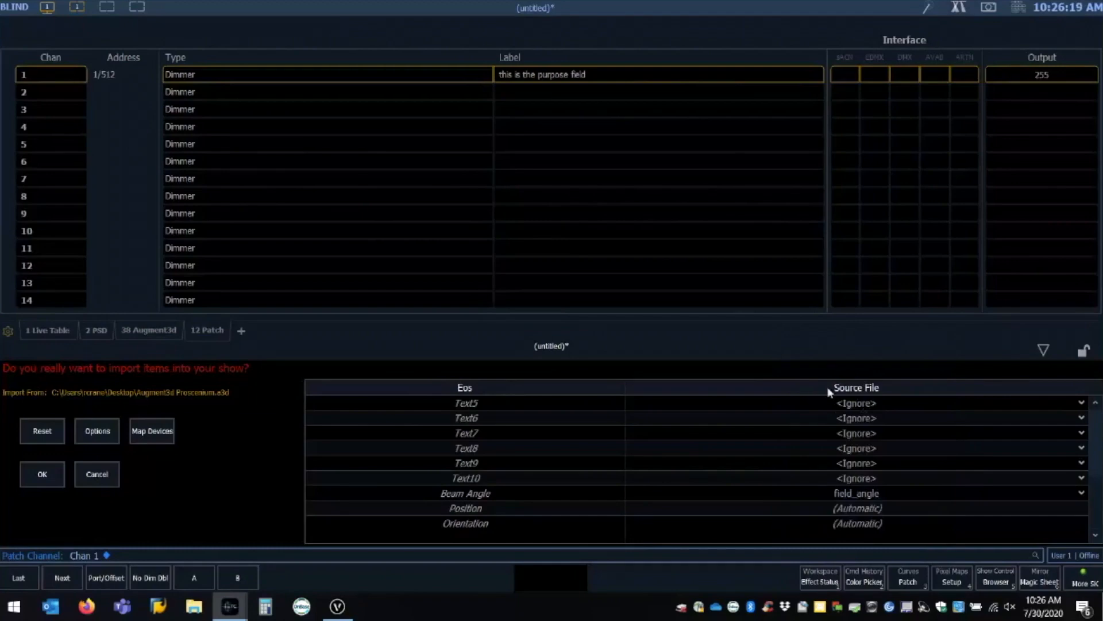
Check the import options and the field mapping, and run the proscenium import again.
left_click(97, 430)
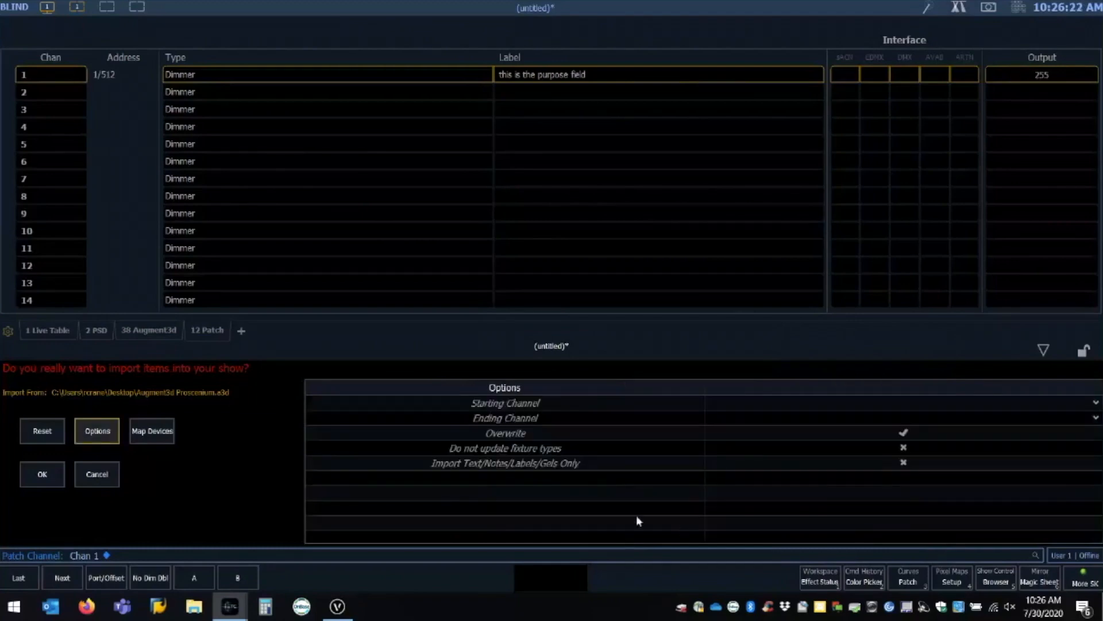
left_click(95, 438)
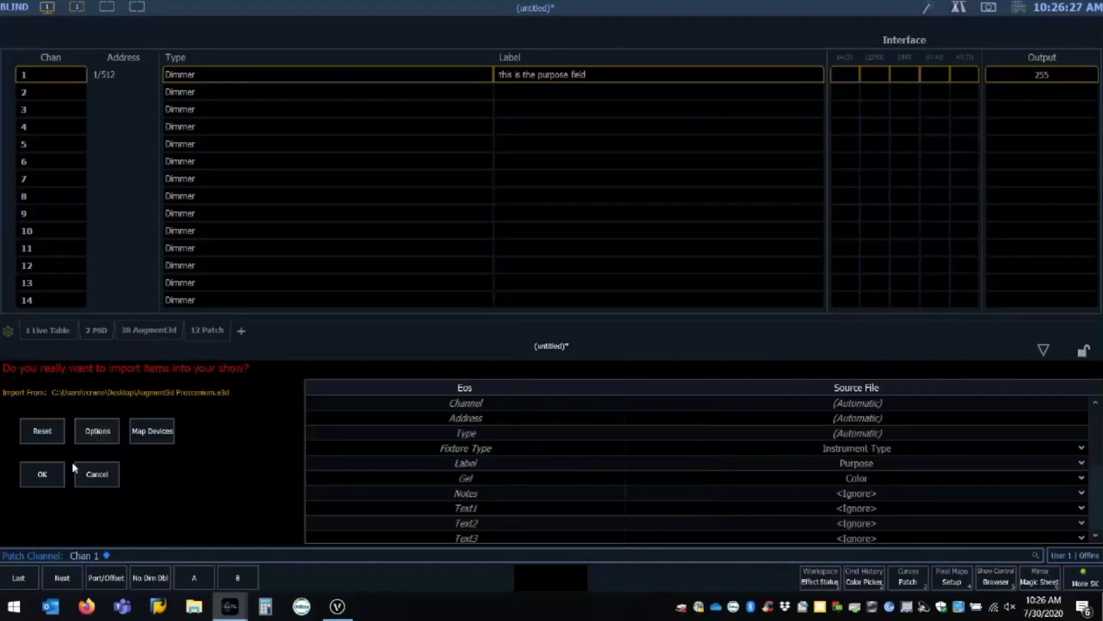
scroll(744, 459, "down", 1)
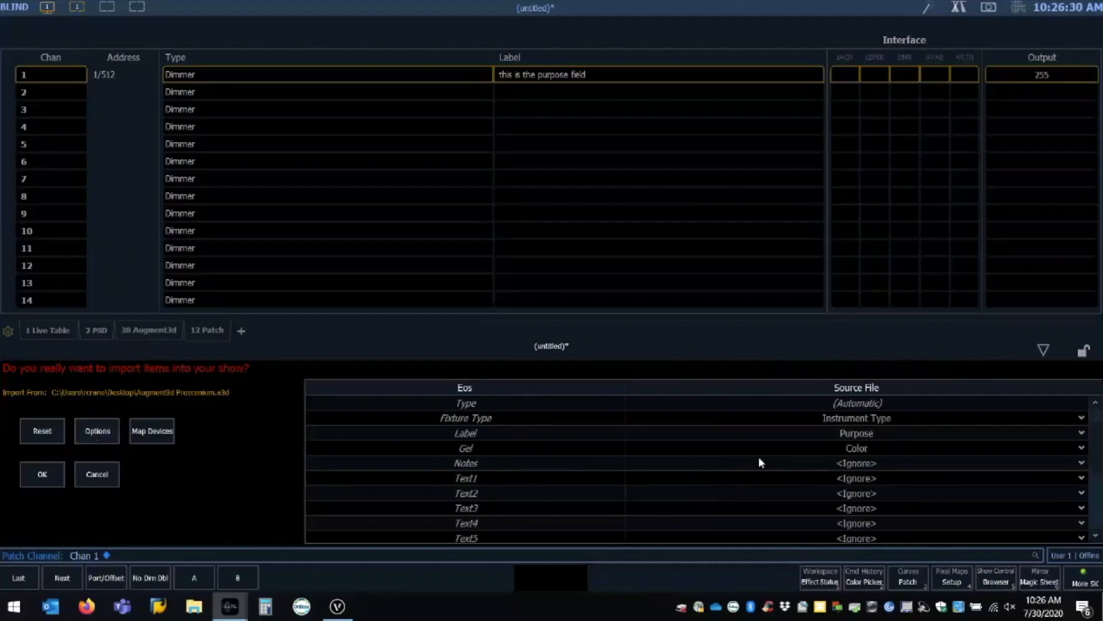
scroll(760, 462, "down", 3)
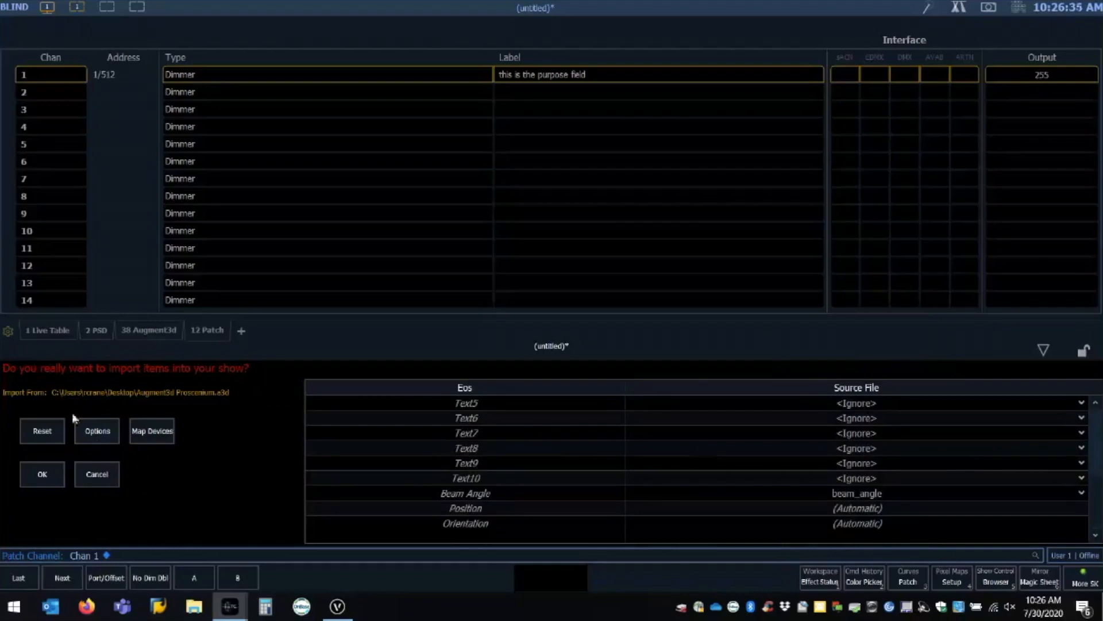
left_click(42, 474)
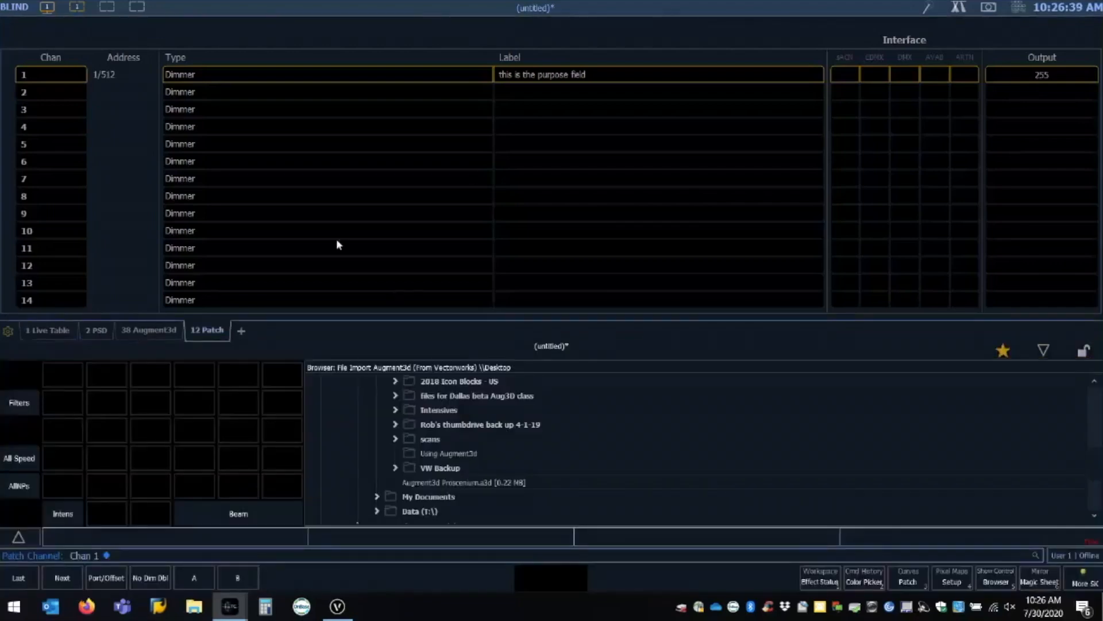
Check the reimported fixtures in the Augment3d view and review the channels' Augment3d data in patch.
left_click(150, 336)
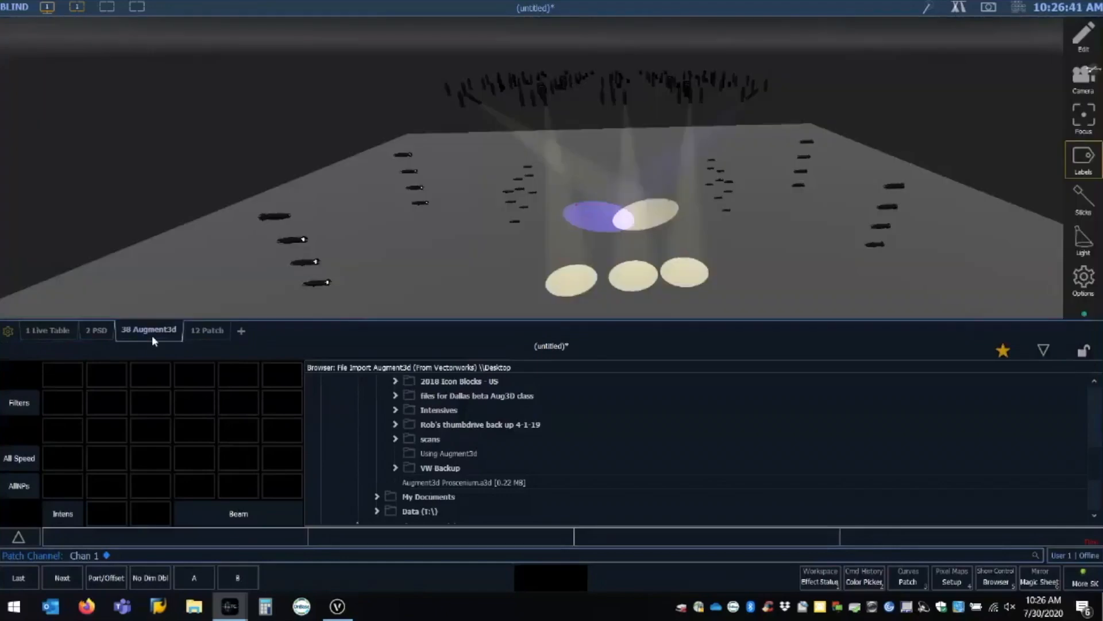
left_click(206, 333)
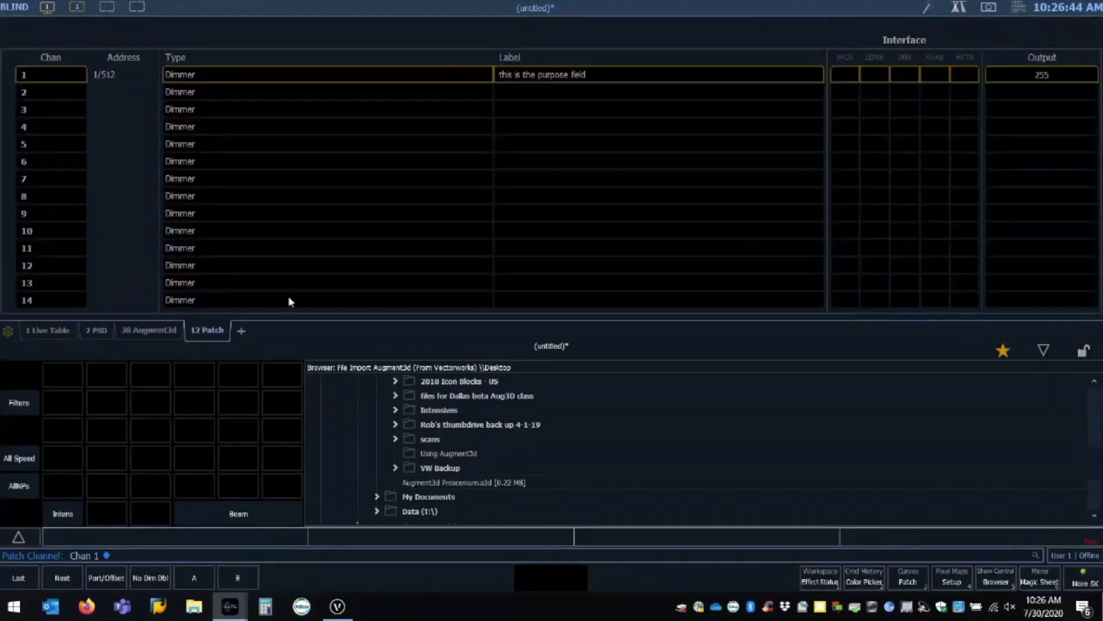
key("Escape")
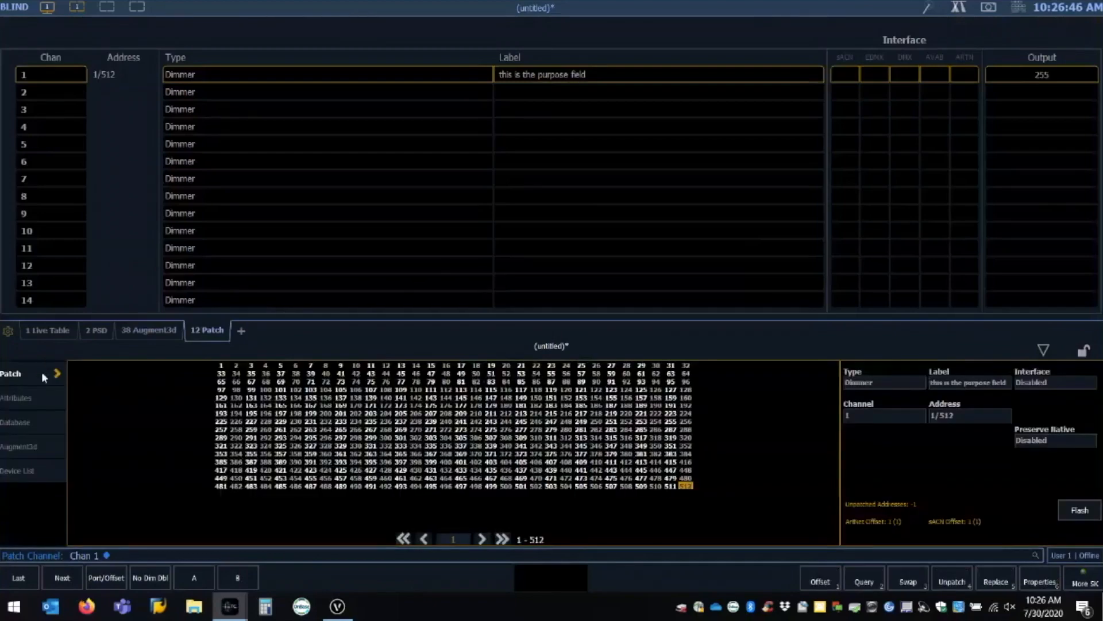
left_click(28, 447)
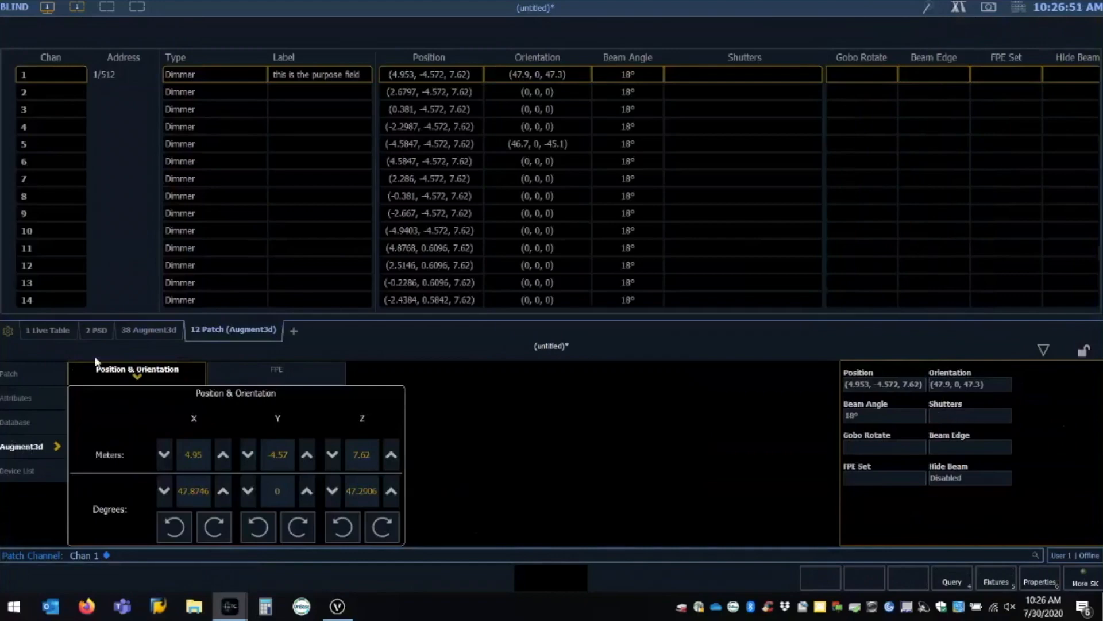
Set the beam angle of channels 1 through 14 to 26 degrees in patch.
type("1")
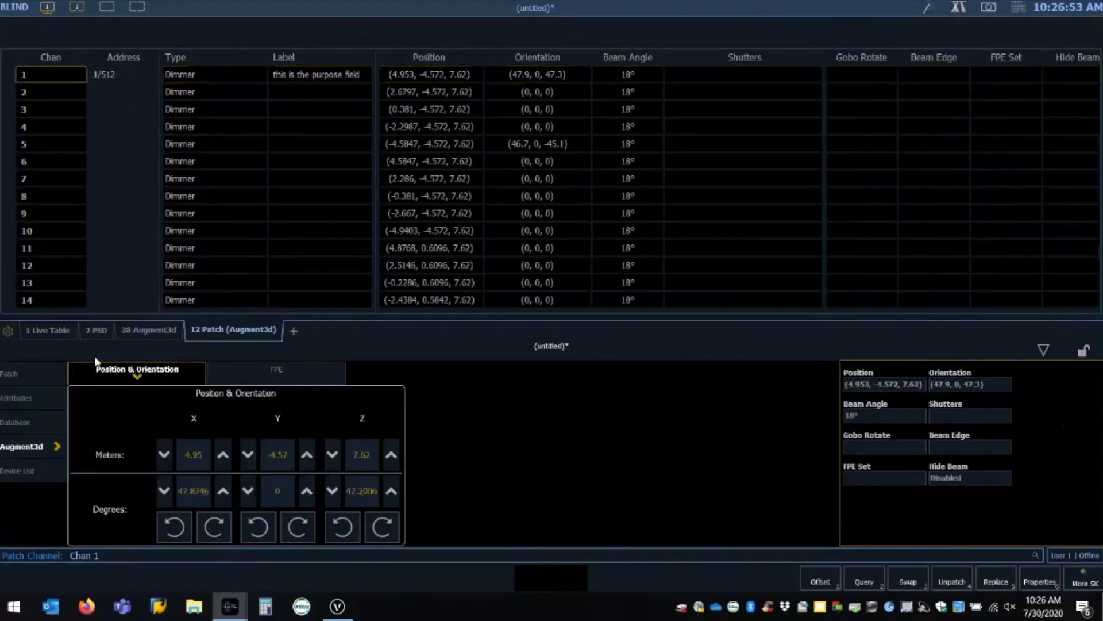
type("t14")
left_click(878, 415)
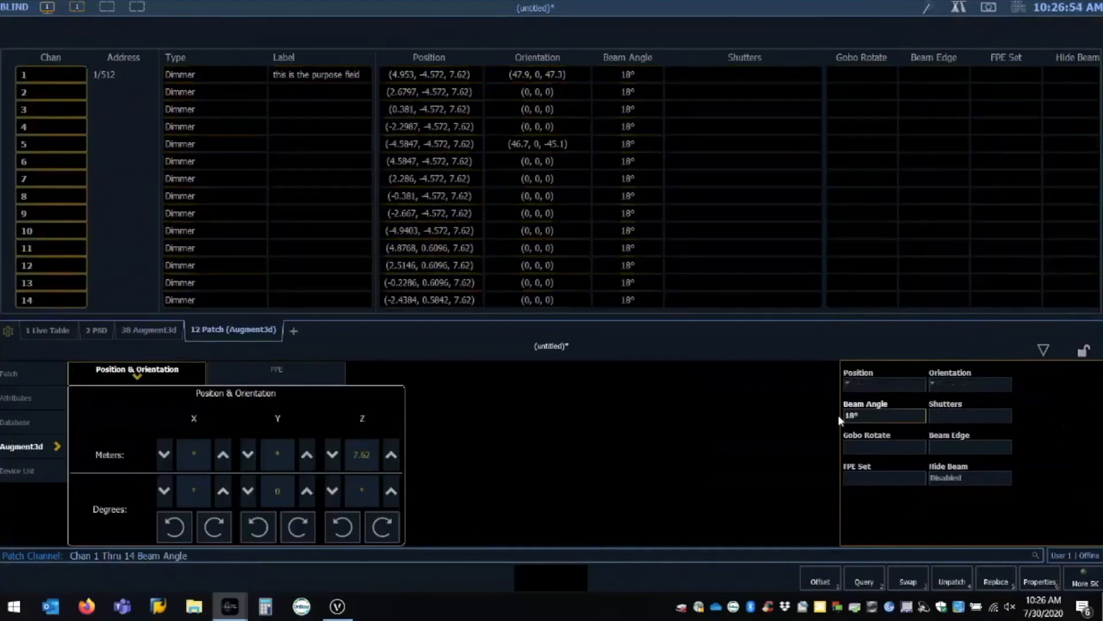
type("26")
key("Return")
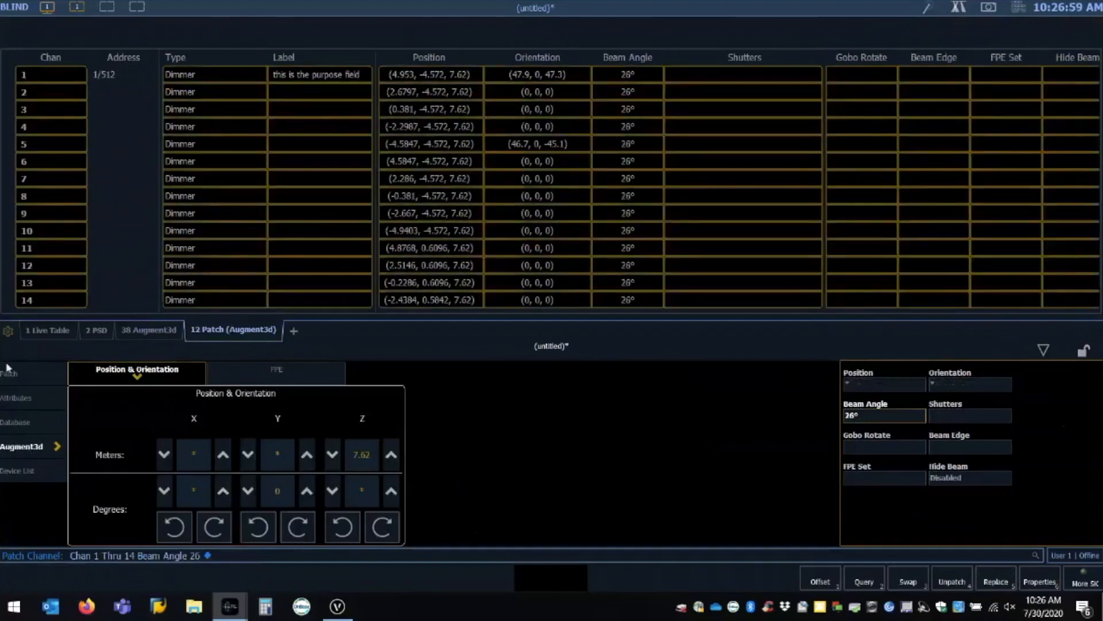
Switch to Vectorworks and examine the field angle, beam angle and other object data of the two selected Catwalk 2 lighting devices.
left_click(337, 607)
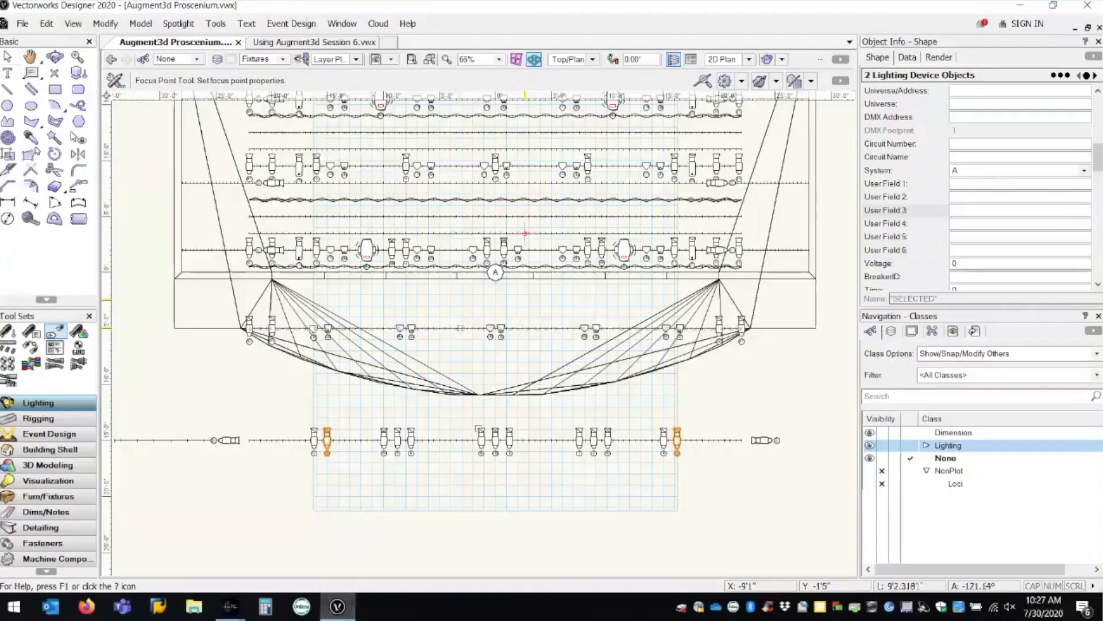
scroll(1051, 241, "down", 2)
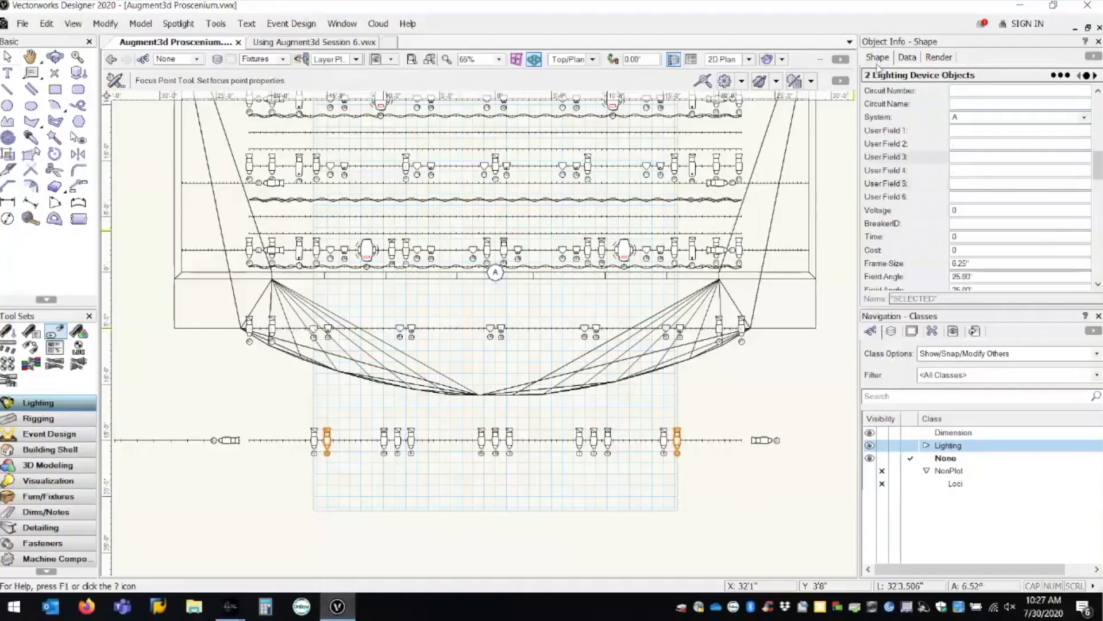
scroll(1005, 258, "down", 5)
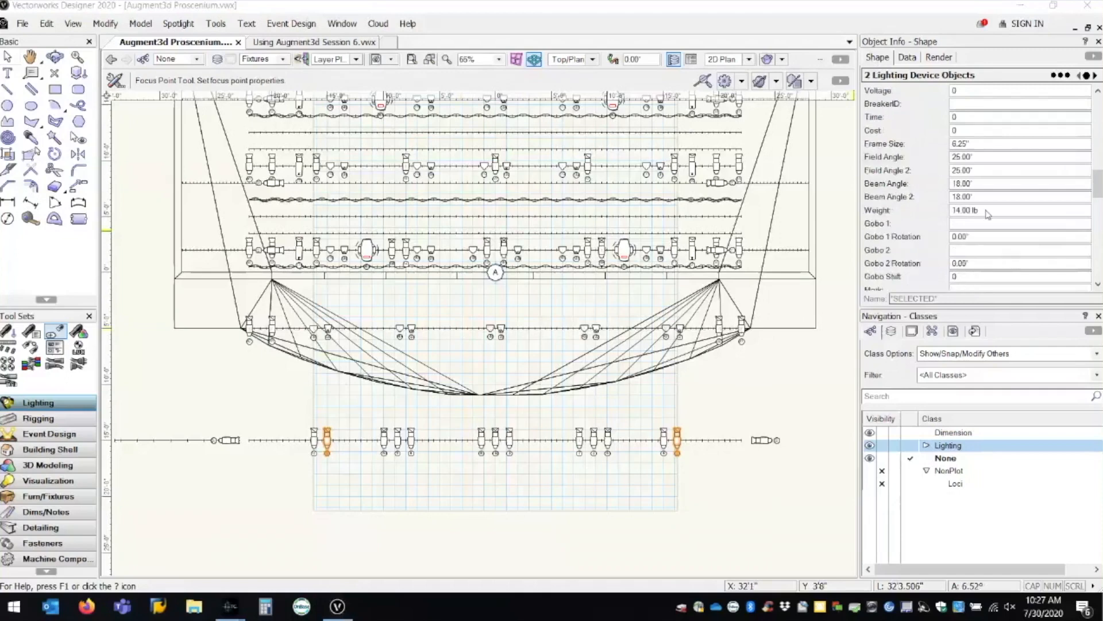
scroll(997, 218, "up", 4)
scroll(996, 212, "up", 6)
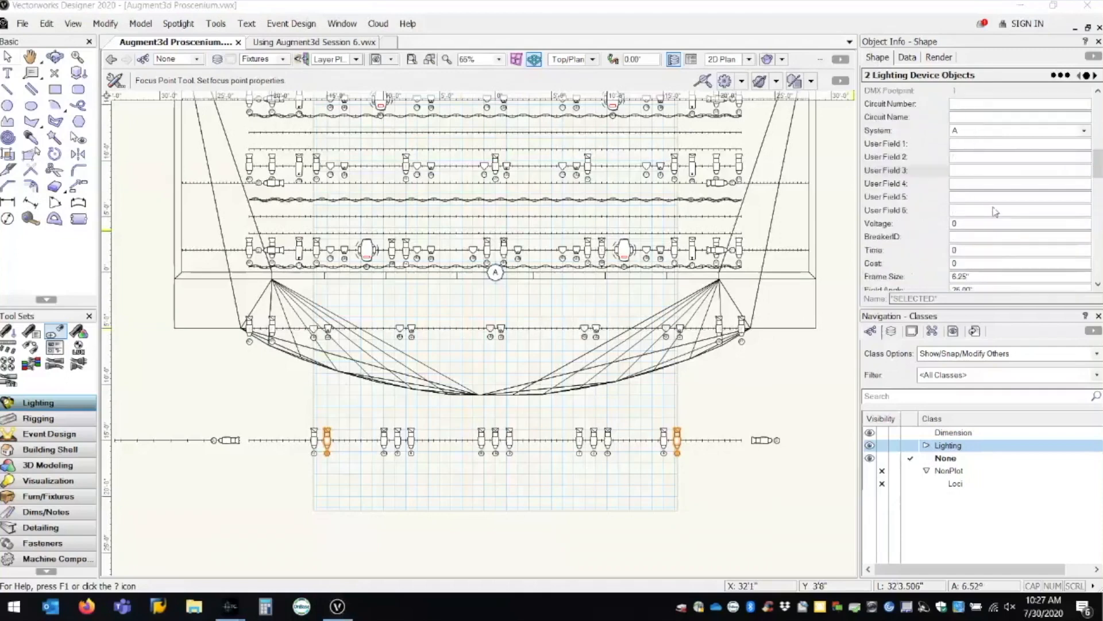
scroll(994, 207, "up", 2)
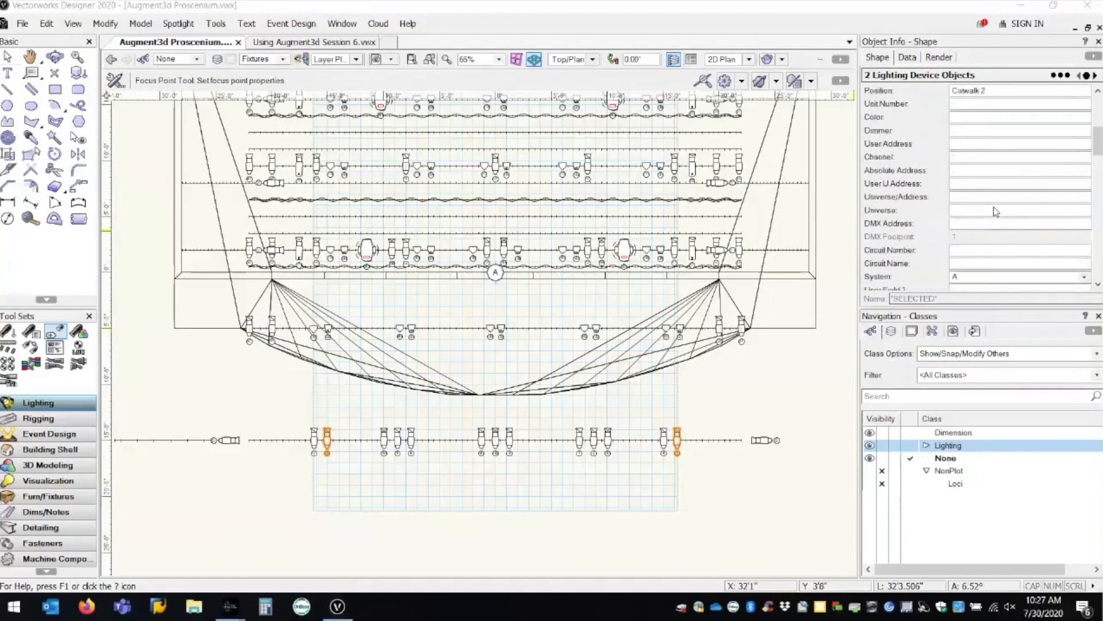
left_click(994, 145)
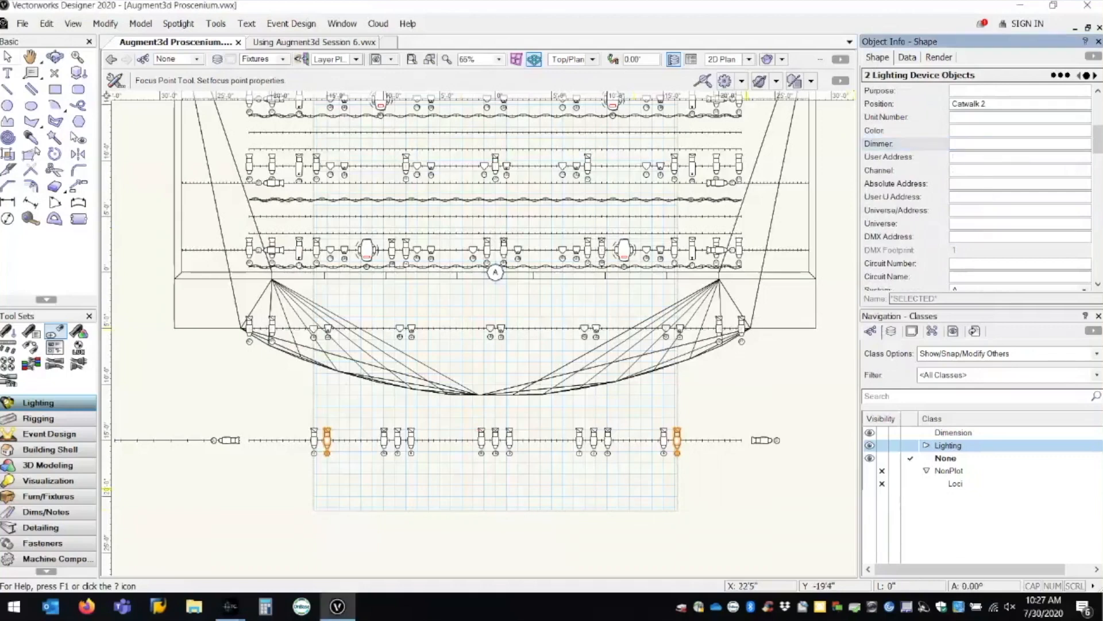
left_click(683, 414)
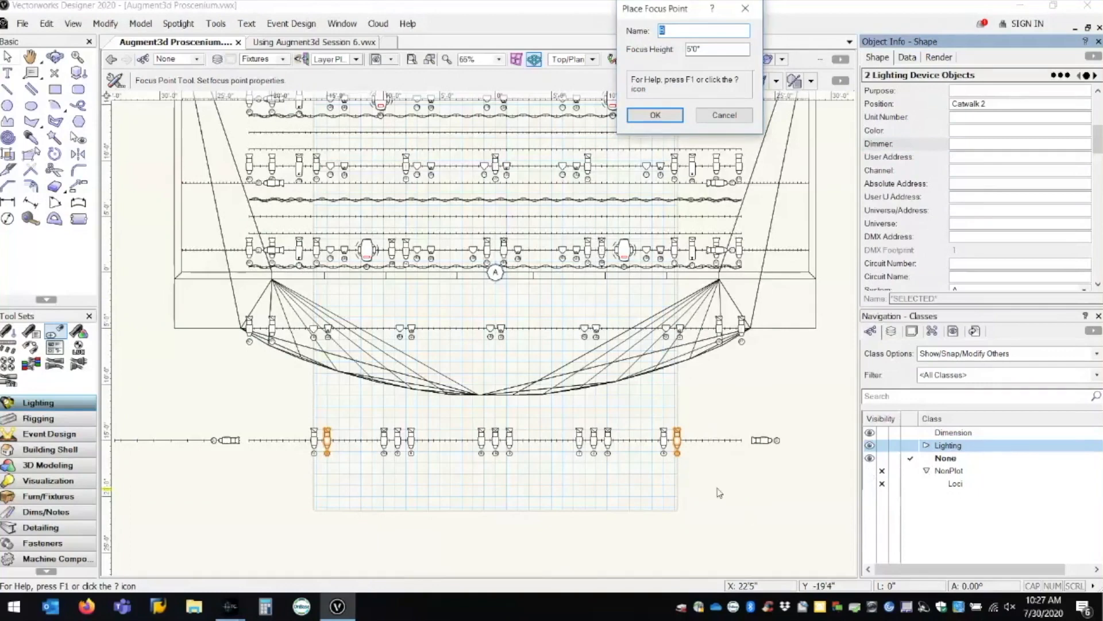
key("alt+Tab")
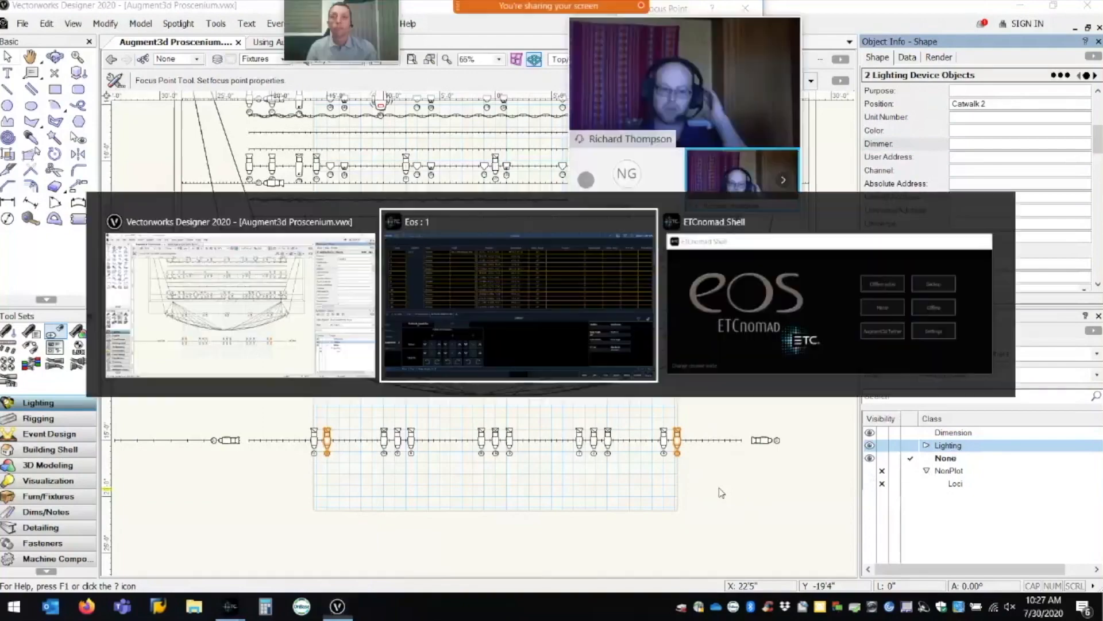
key("alt+shift+Tab")
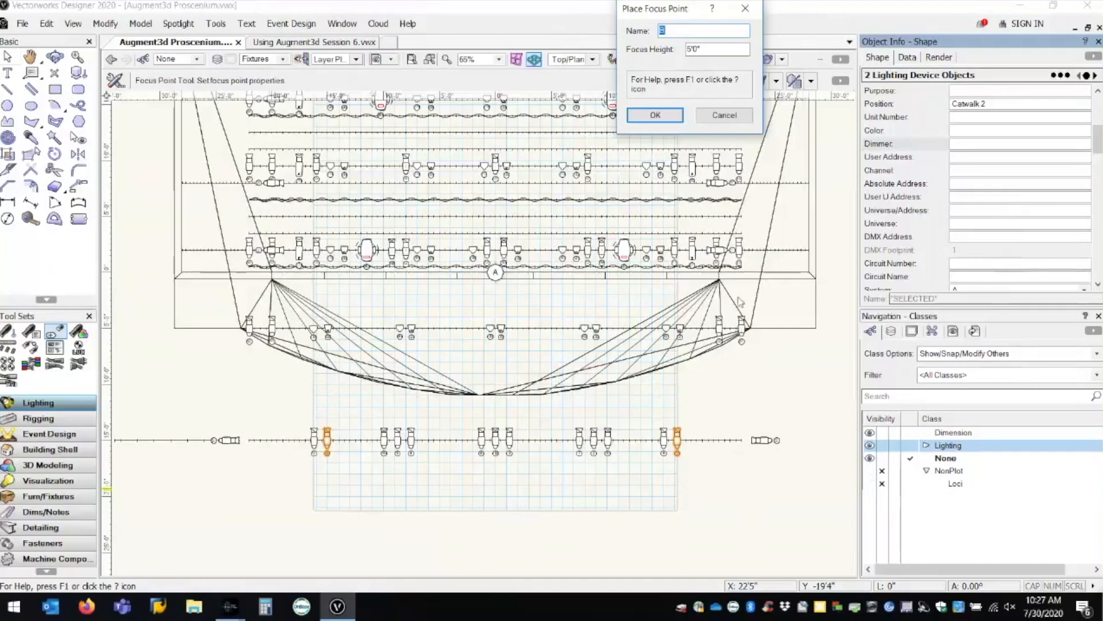
left_click_drag(674, 10, 739, 298)
left_click(789, 401)
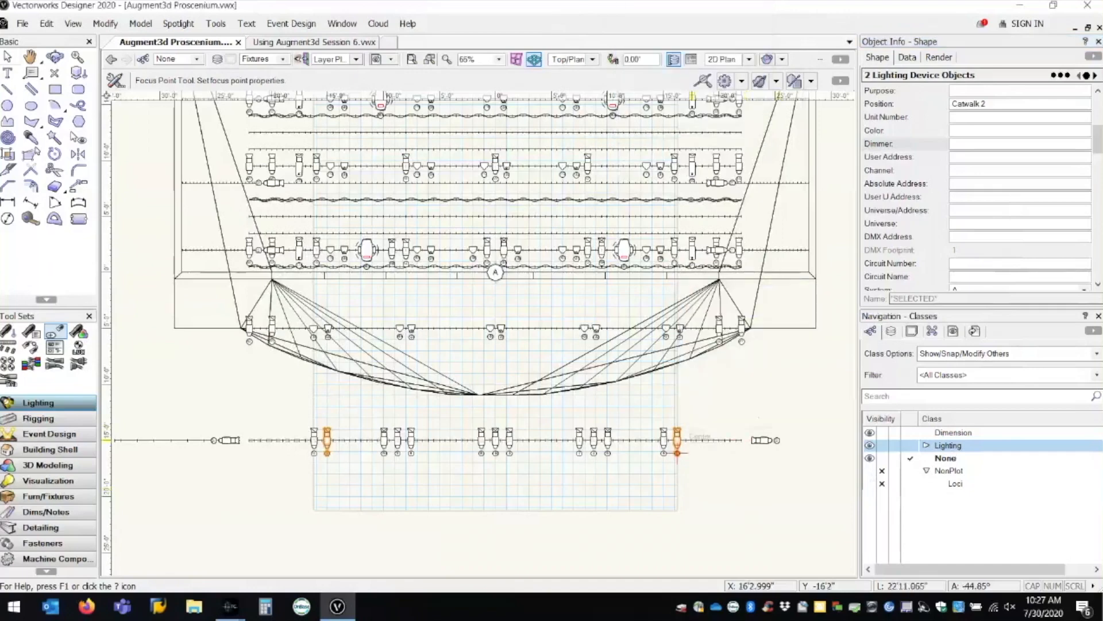
Open the instrument properties of the selected Catwalk 2 lighting devices for review and close them.
key("x")
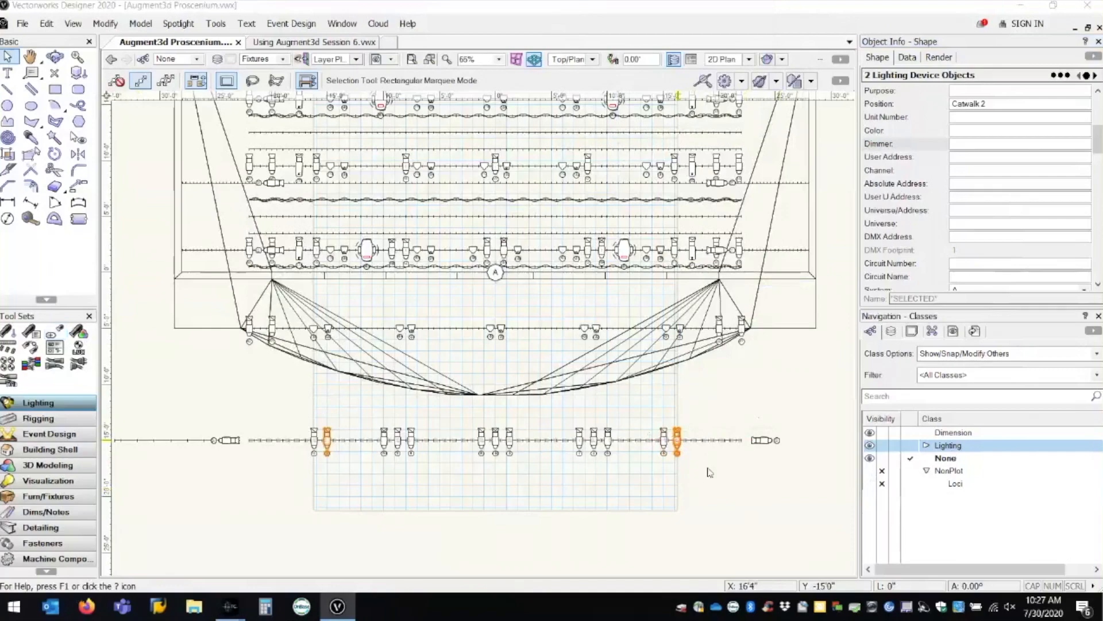
double_click(679, 449)
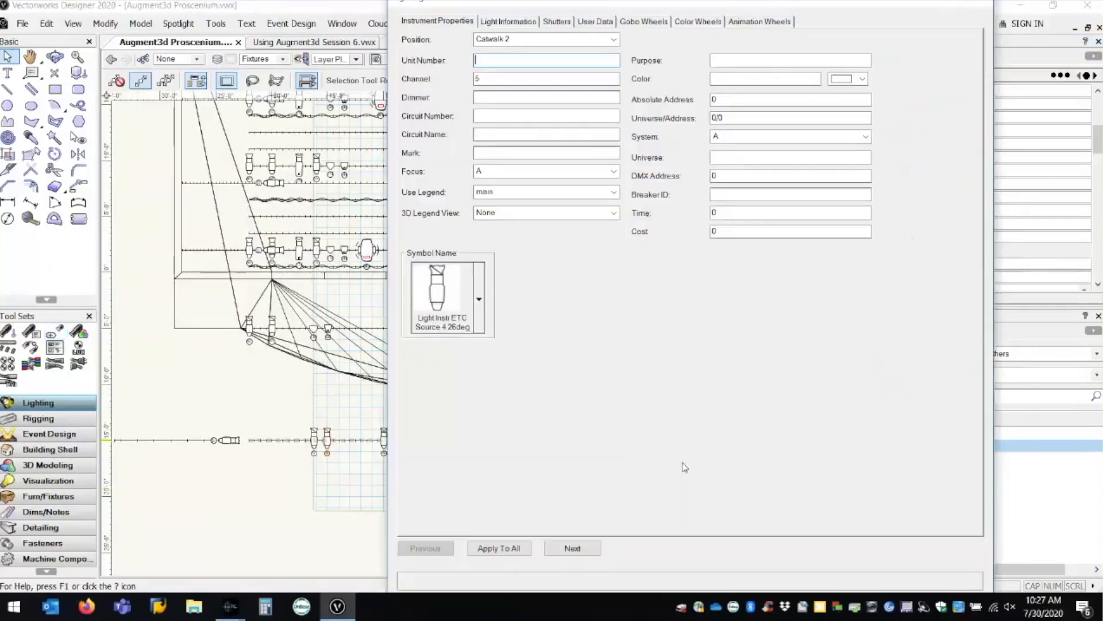
left_click(975, 4)
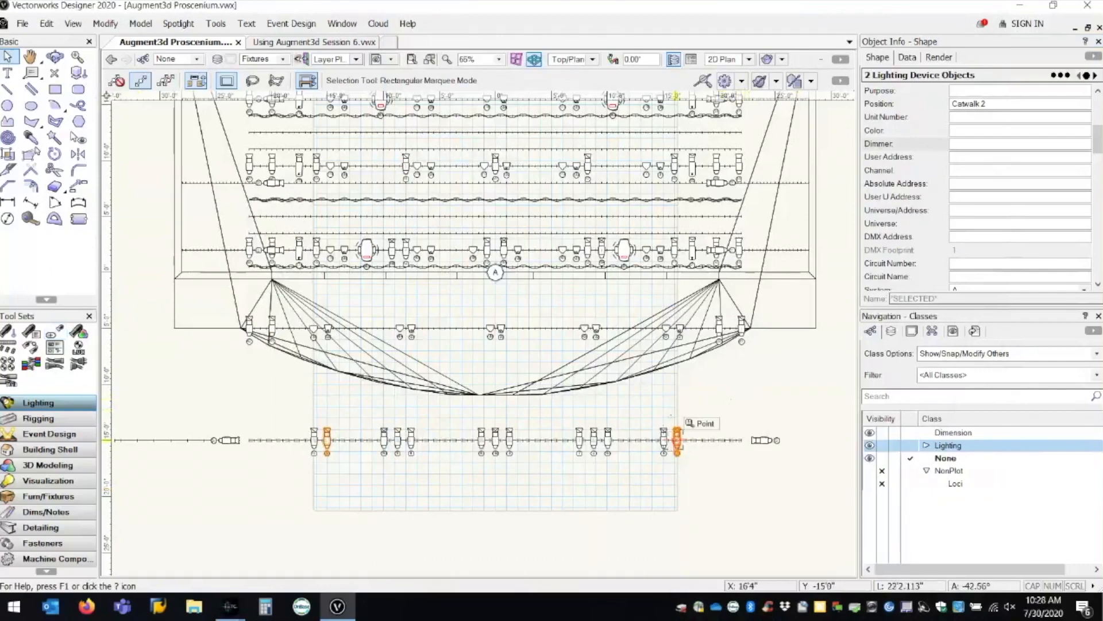
Select only the Catwalk 2 fixture with the purpose "this is the purpose field" and review its object data.
left_click(712, 413)
left_click(676, 430)
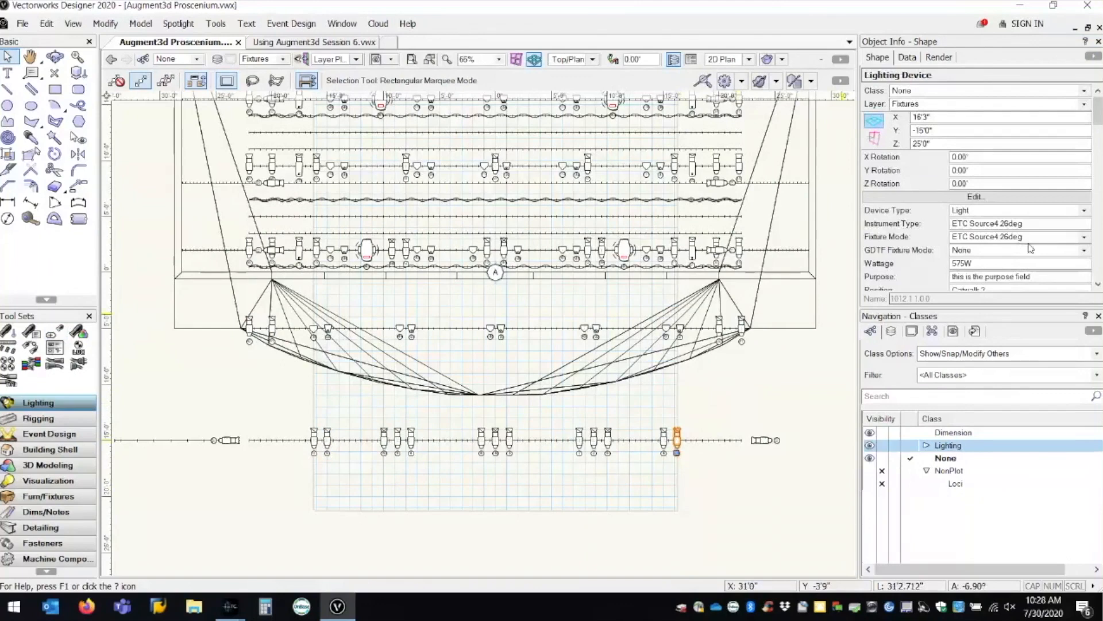
scroll(1031, 249, "down", 1)
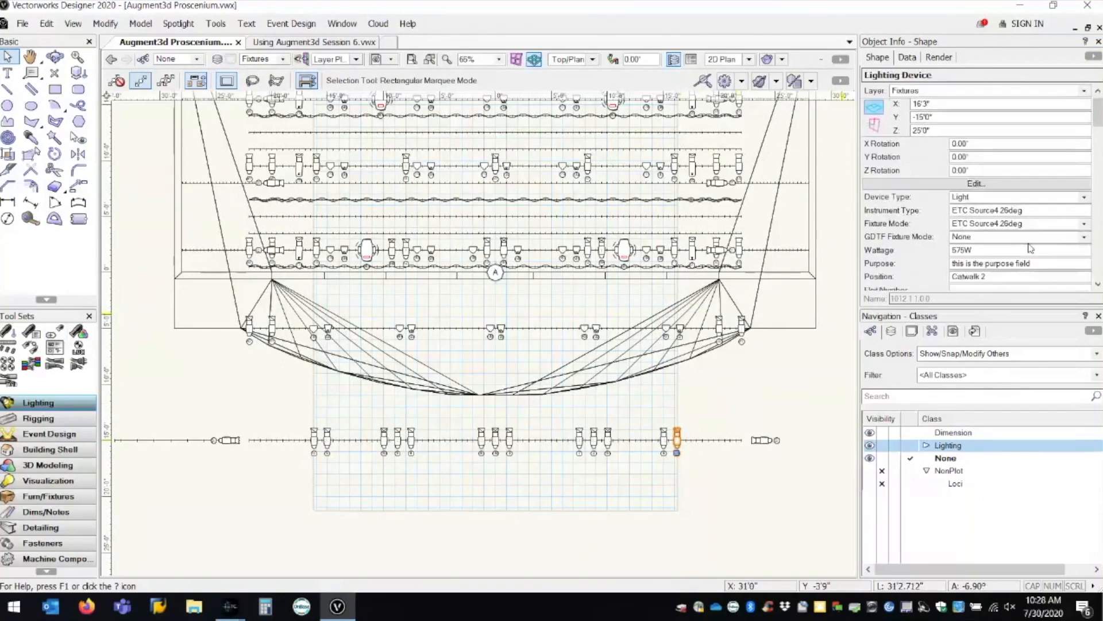
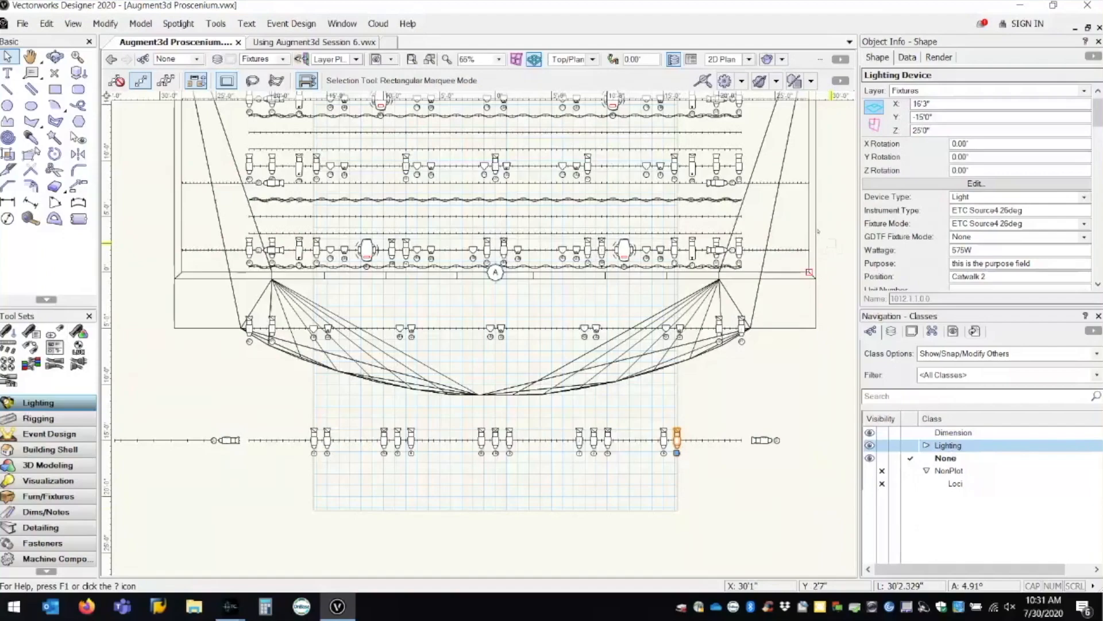
Switch to Eos, check the beams in an enlarged Augment3d view and look through the object hierarchy in edit mode.
key("alt+Tab")
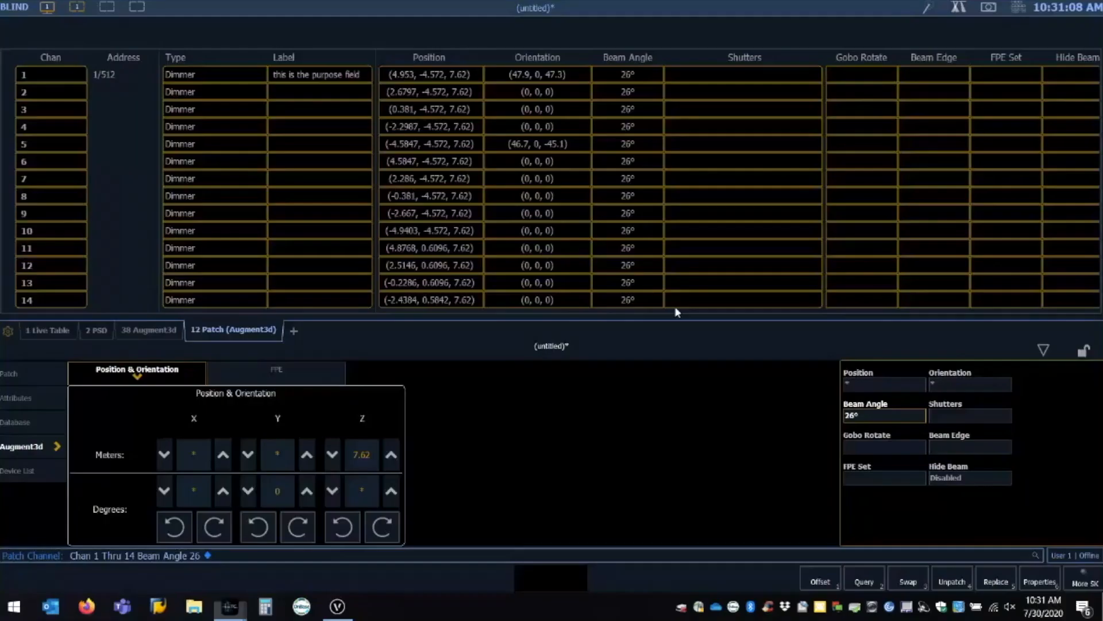
left_click(177, 332)
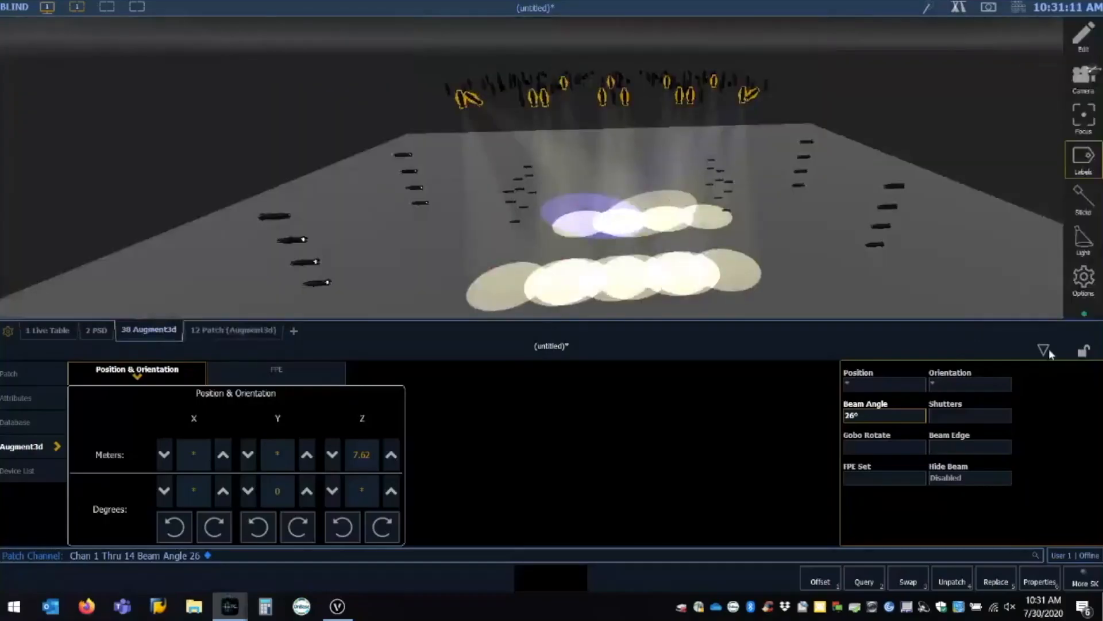
left_click(1044, 350)
left_click(1083, 40)
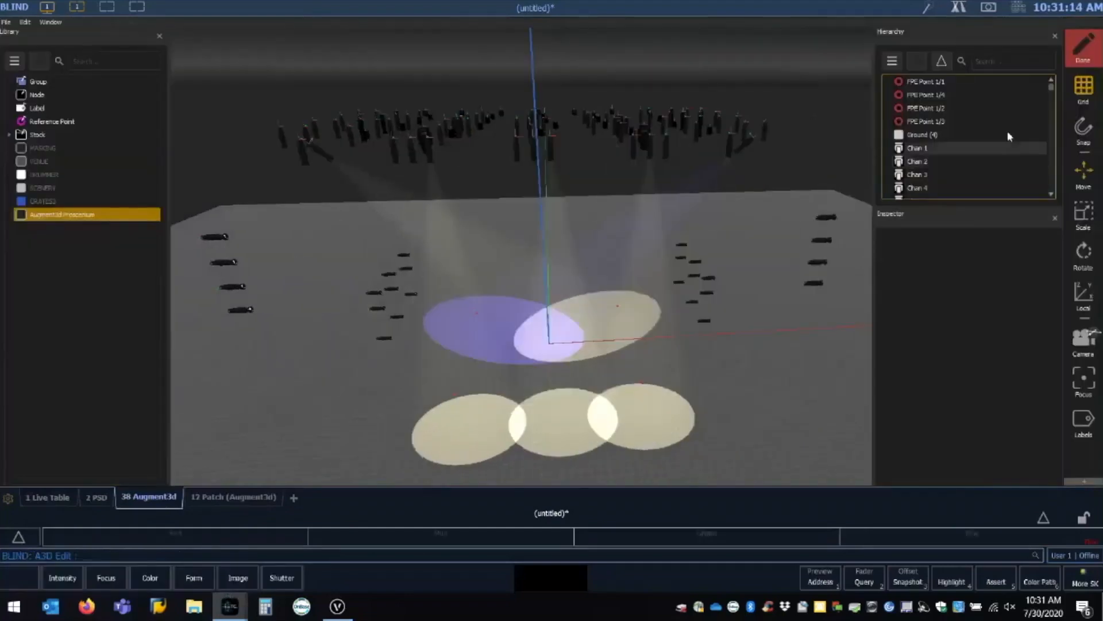
scroll(1008, 137, "down", 1)
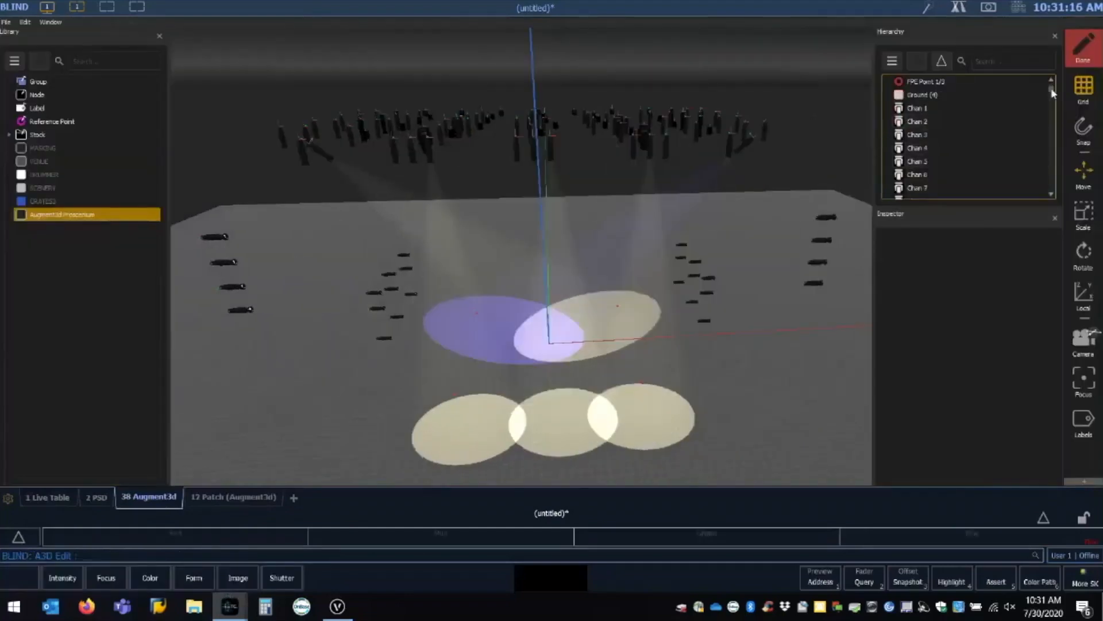
mouse_move(1053, 93)
left_mouse_down()
mouse_move(1052, 202)
mouse_move(1046, 78)
left_mouse_up()
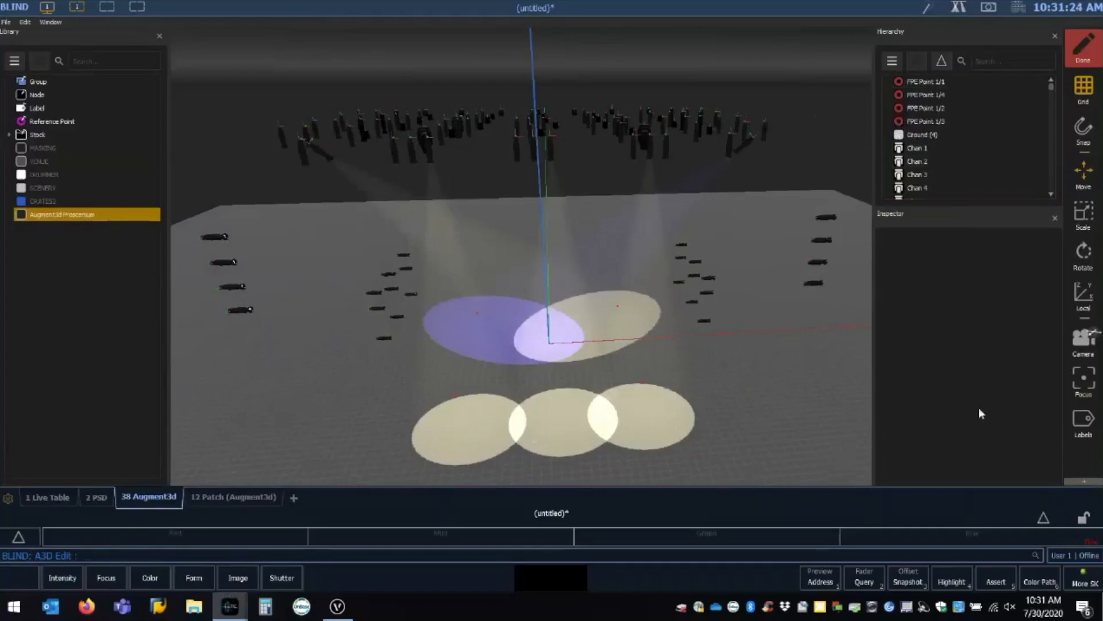
key("alt+Tab")
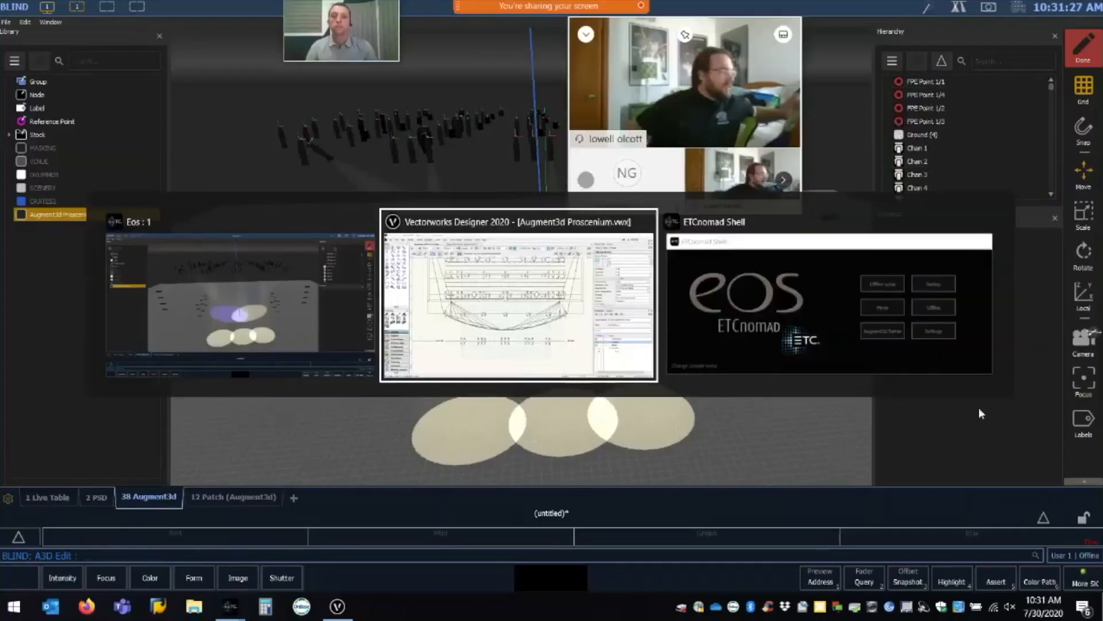
key("alt+shift+Tab")
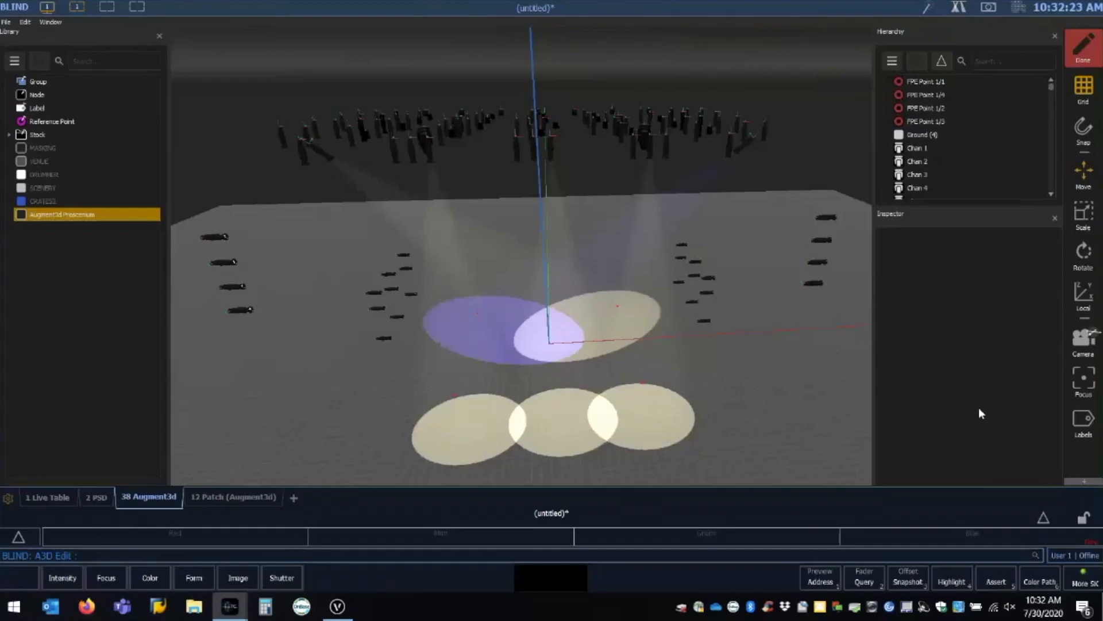
Reopen Augment3d Proscenium.a3d for import to review its field mapping, and cancel the import.
left_click(1043, 519)
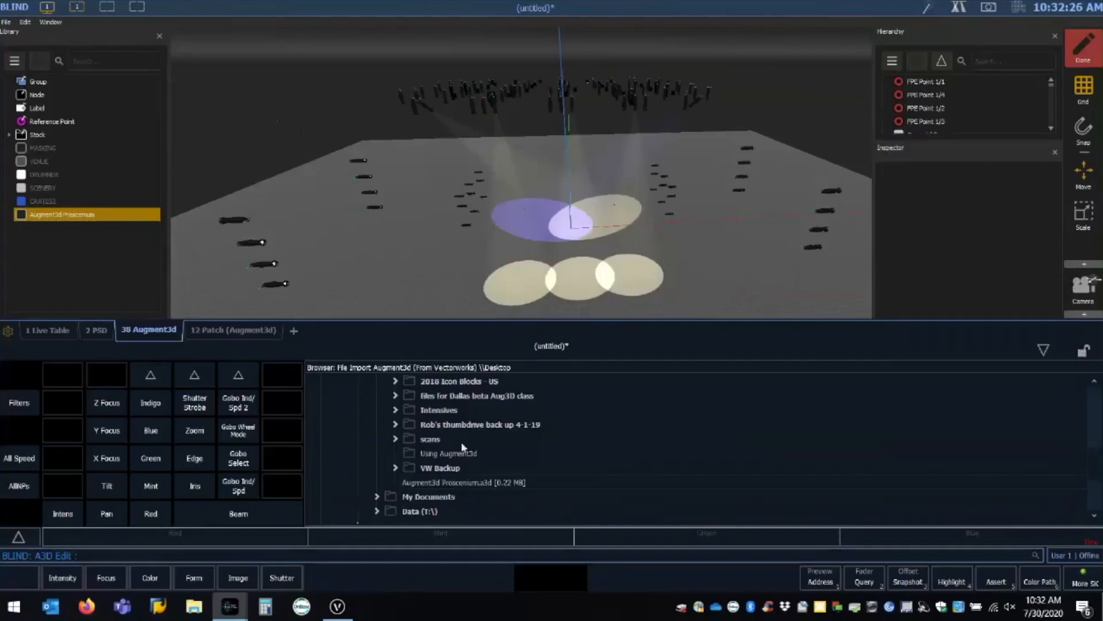
double_click(439, 484)
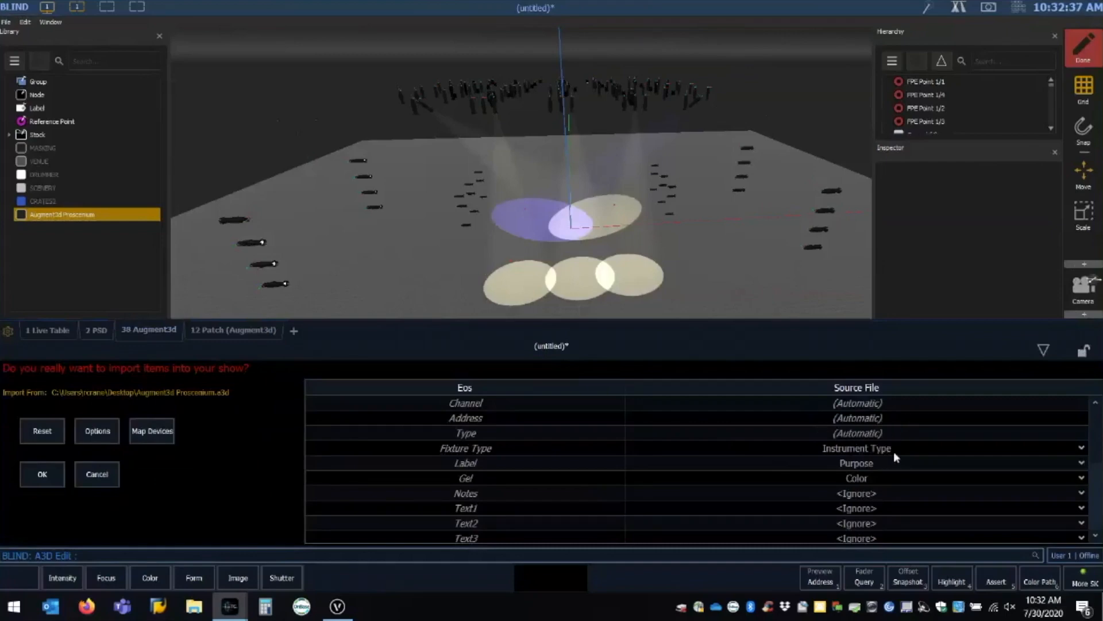
scroll(920, 464, "down", 4)
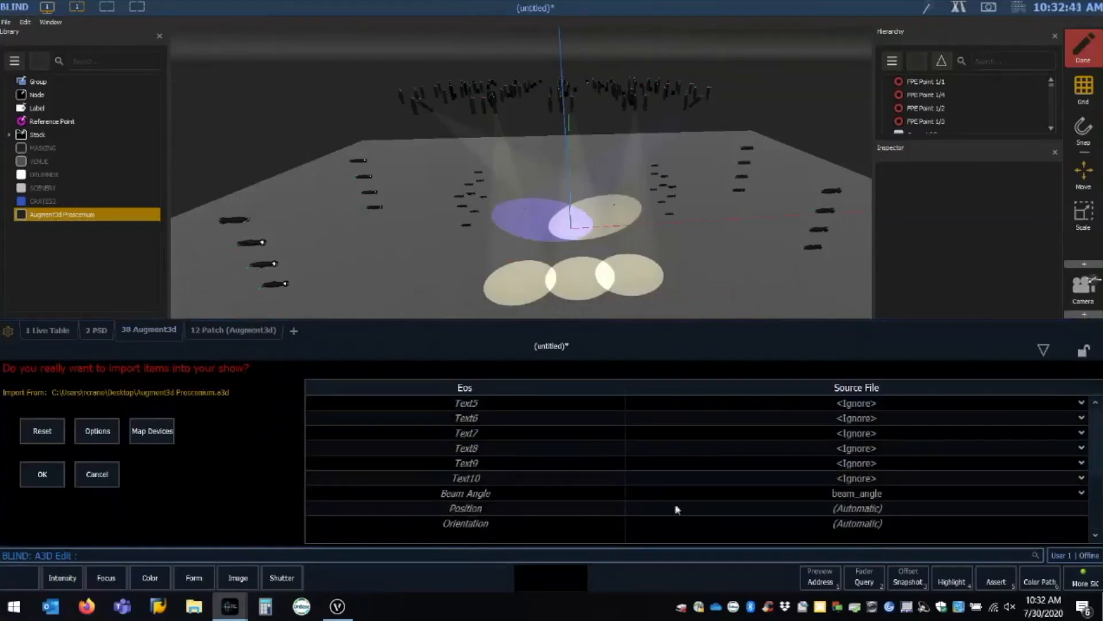
scroll(688, 476, "up", 4)
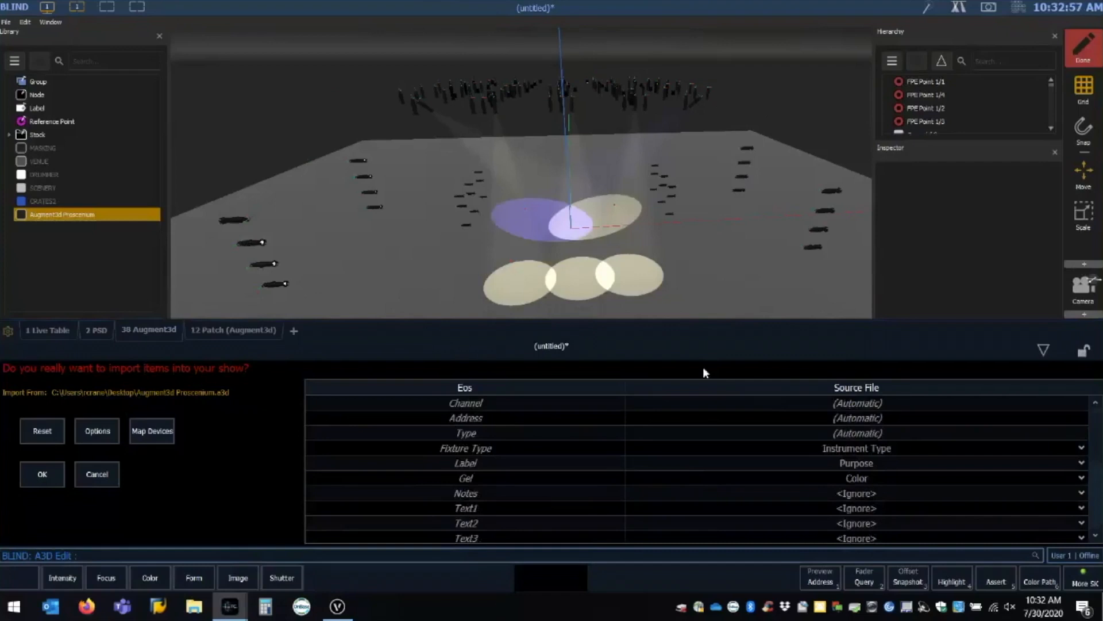
left_click(105, 481)
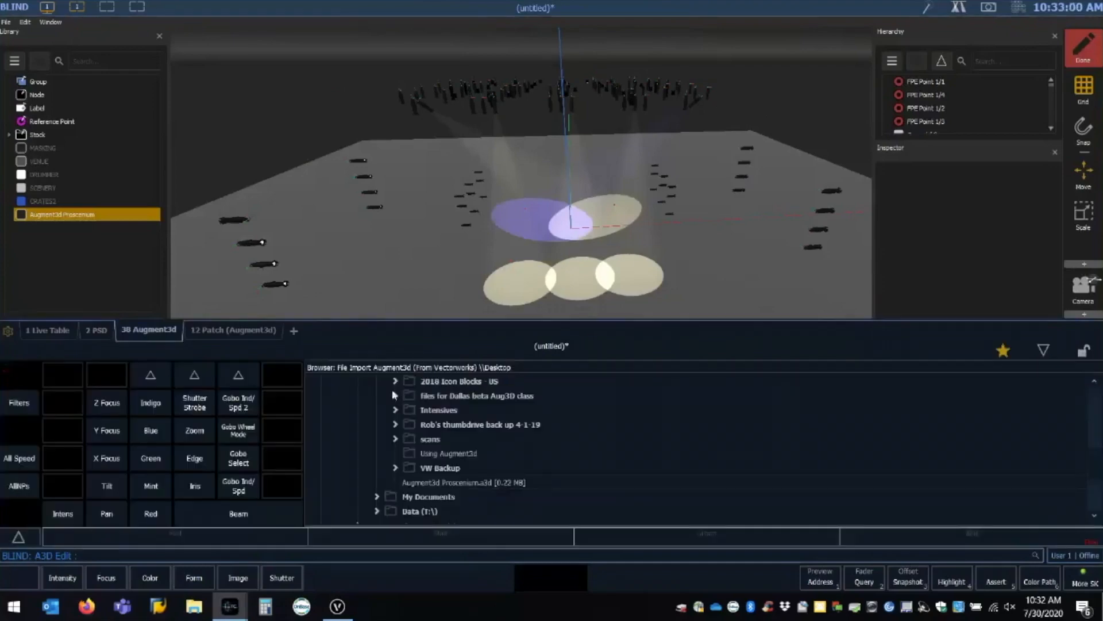
Switch to Vectorworks and set the universe/address of the channel 2 fixture on Catwalk 2 to 1/512.
key("alt+Tab")
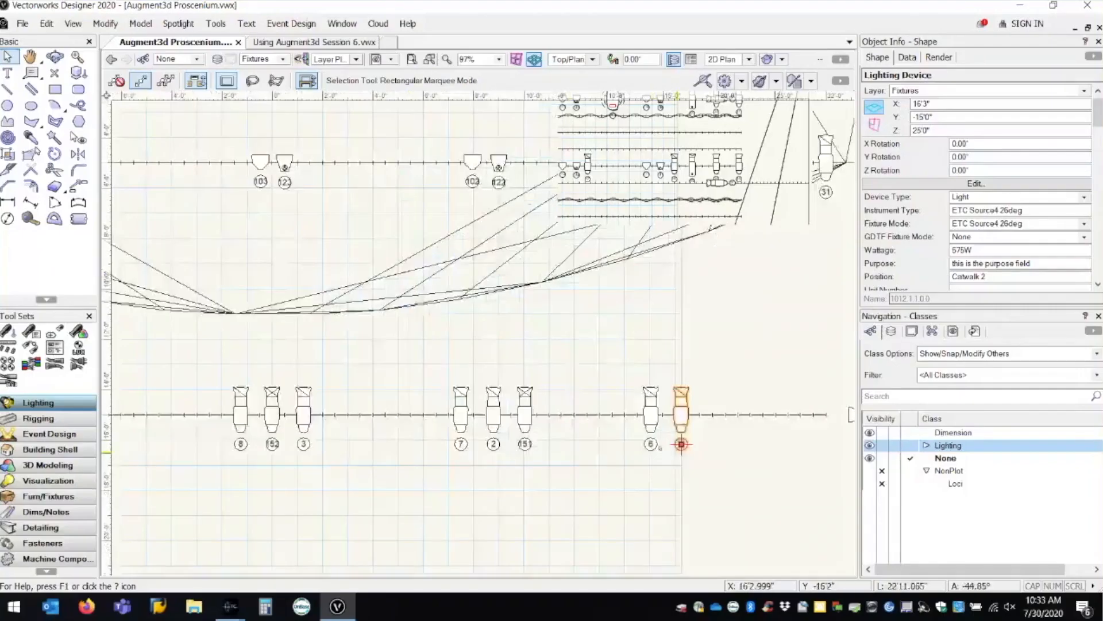
scroll(682, 444, "up", 3)
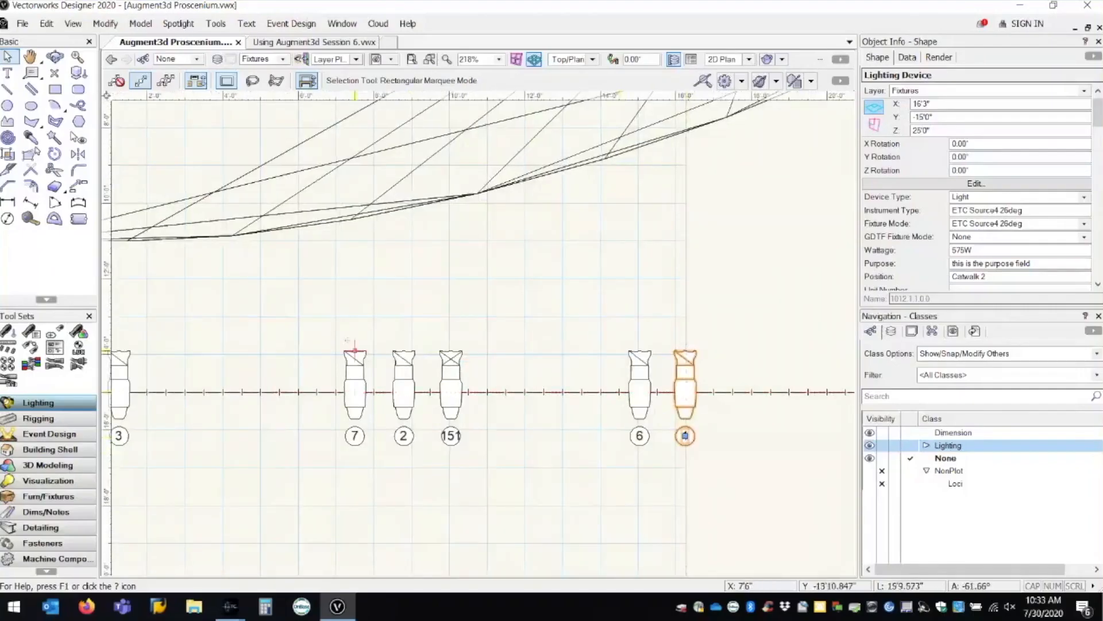
left_click(403, 357)
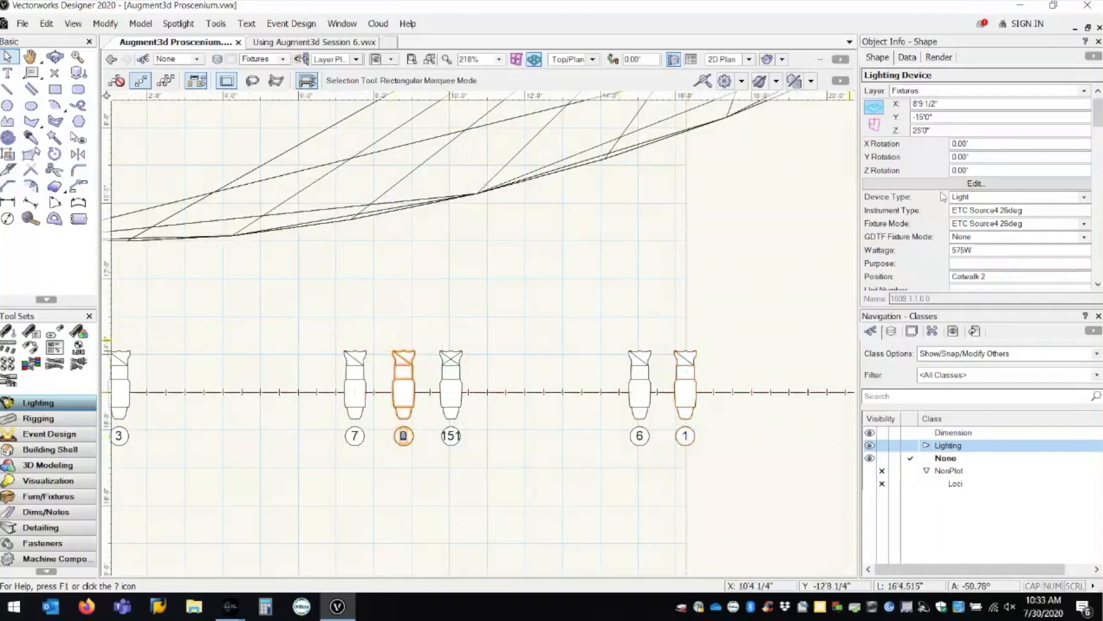
scroll(984, 233, "down", 3)
scroll(985, 233, "down", 3)
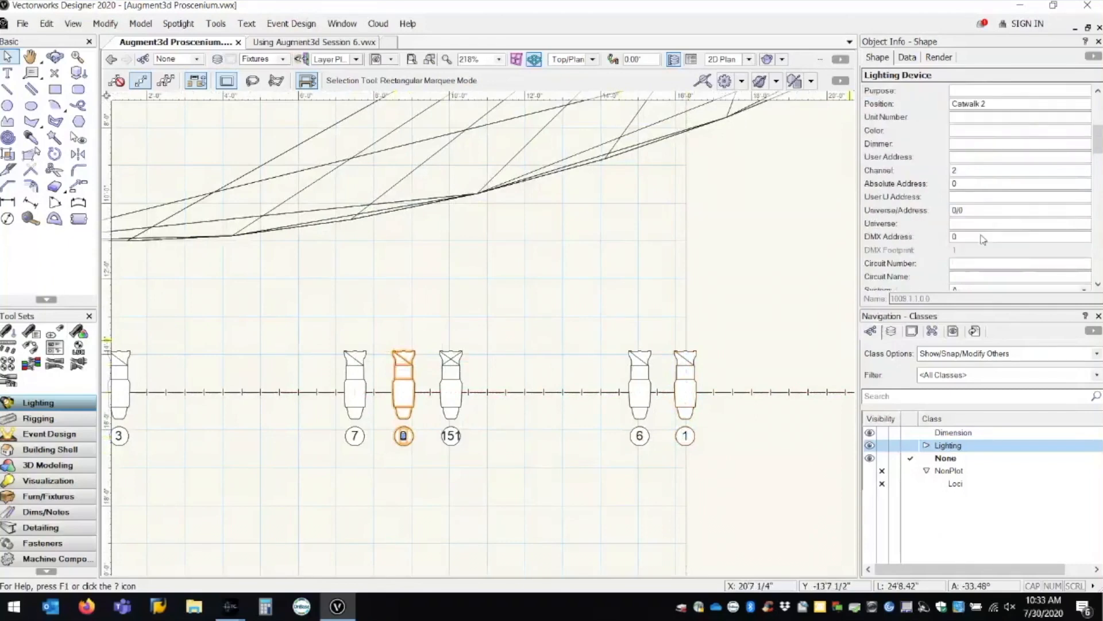
left_click(983, 211)
key("BackSpace")
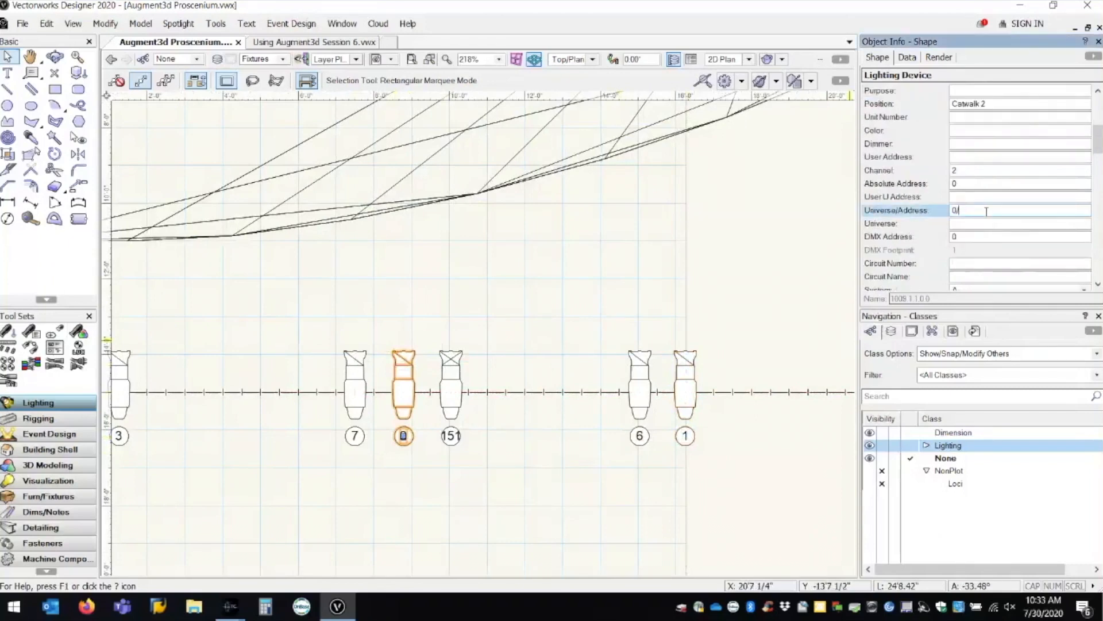
type("512")
key("Tab")
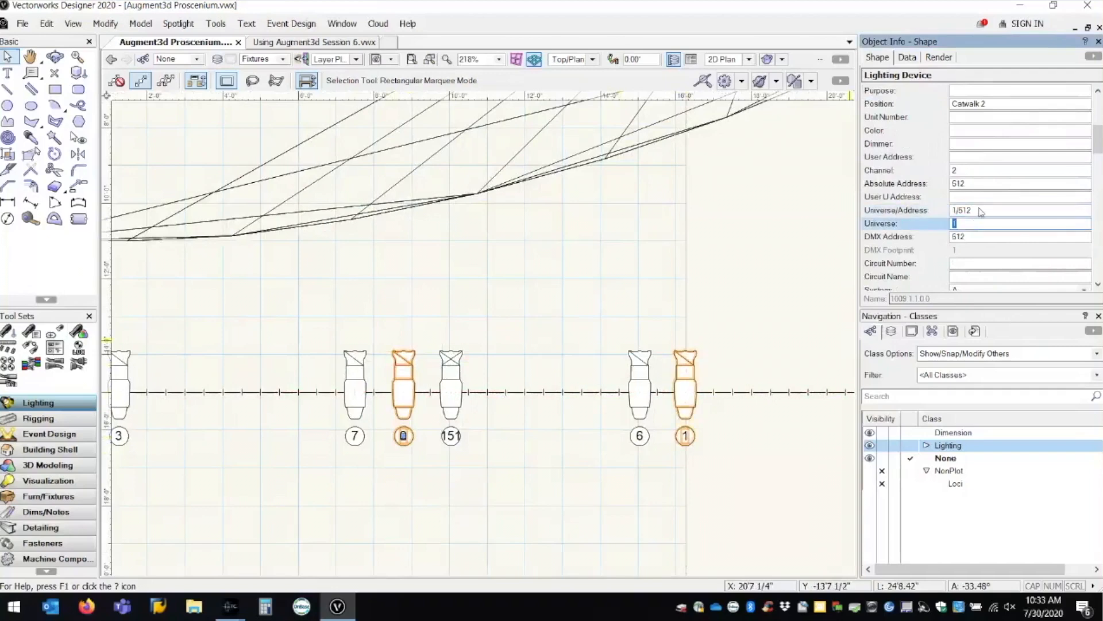
left_click(105, 23)
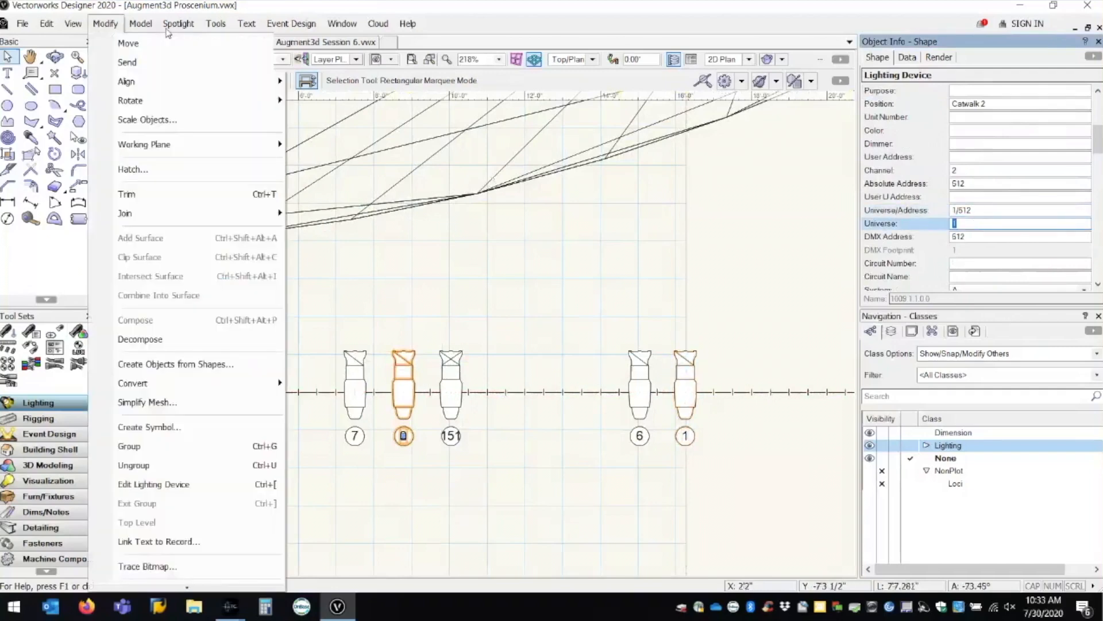
mouse_move(172, 26)
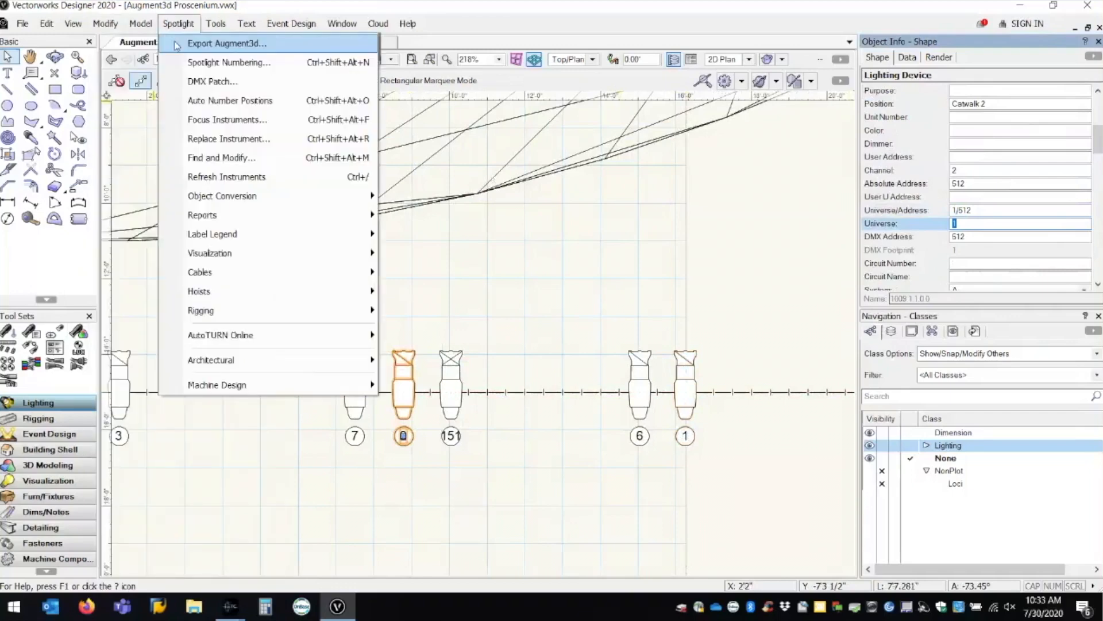
left_click(176, 46)
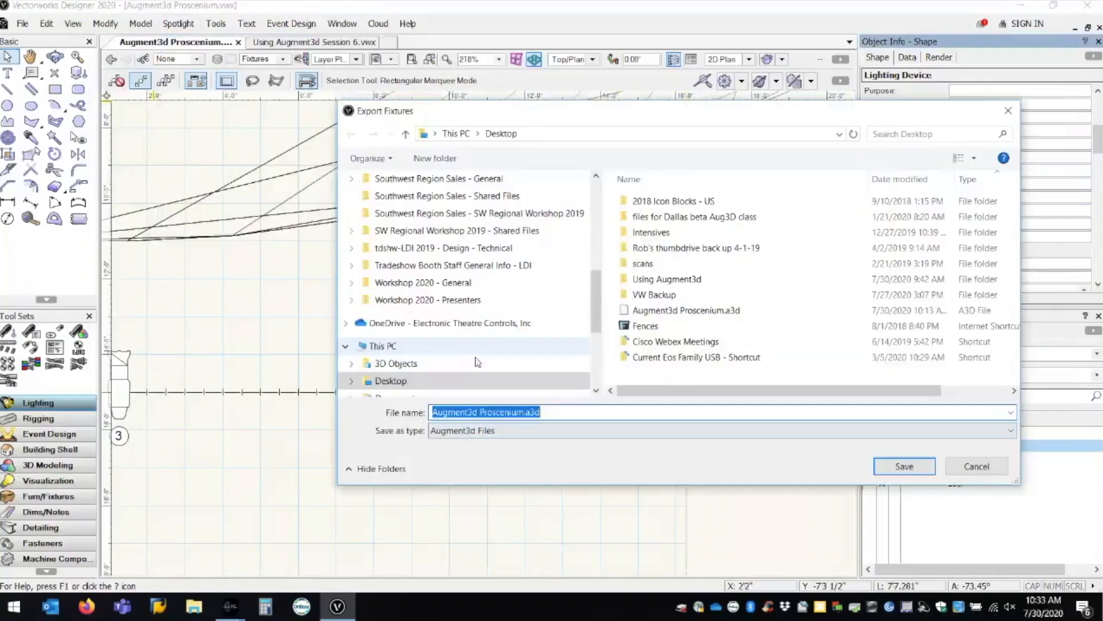
left_click(543, 382)
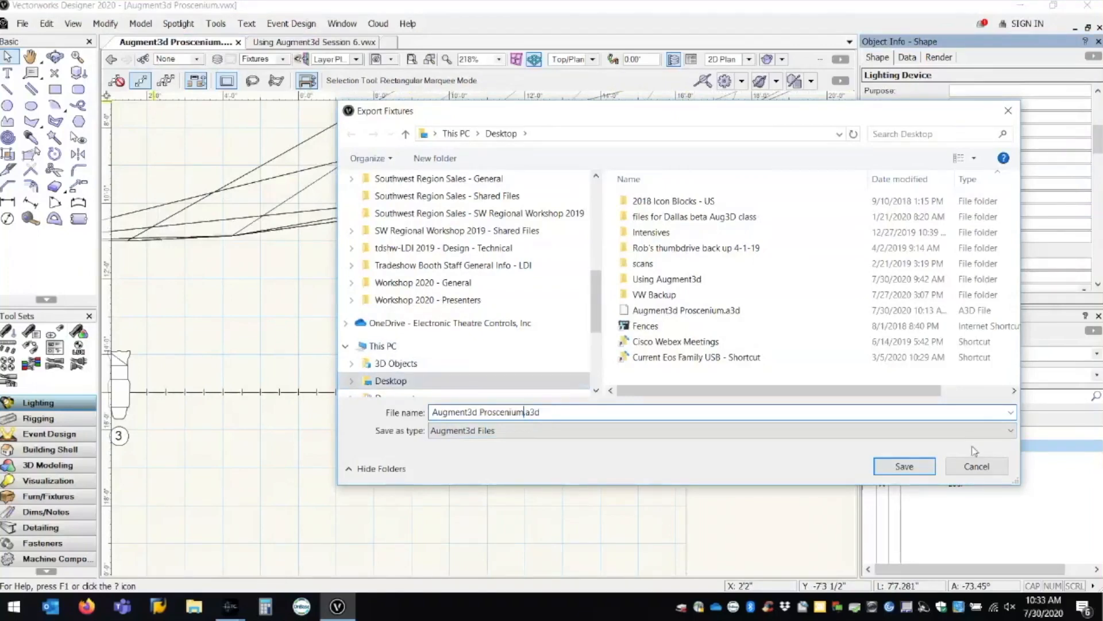
left_click(974, 461)
Set the channel of the selected Catwalk 2 fixture to 1, and deselect it.
left_click(989, 172)
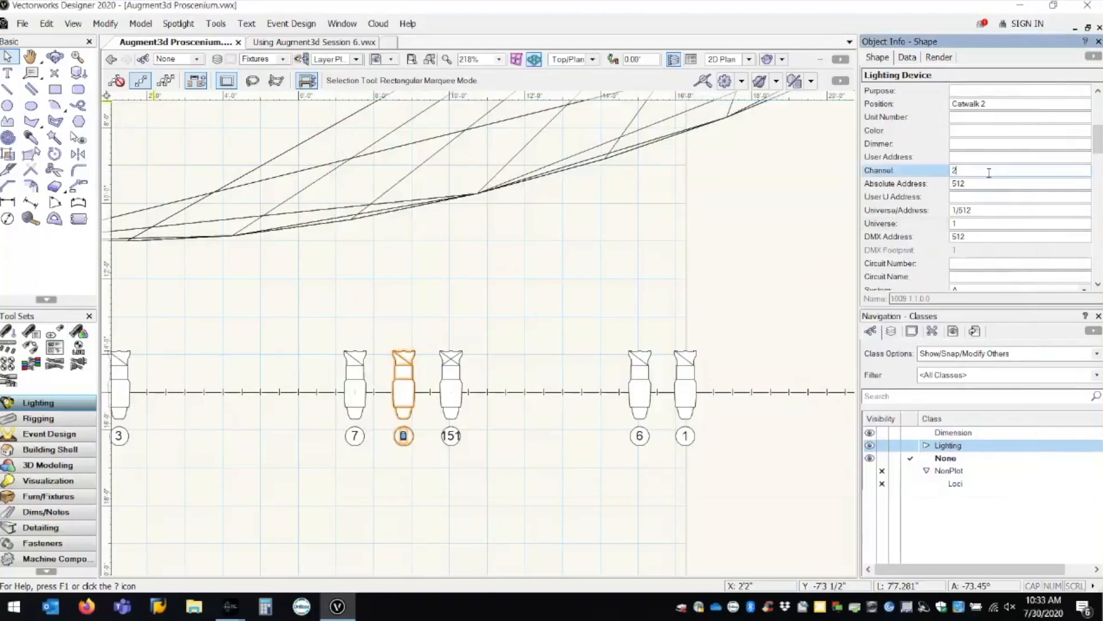
key("BackSpace")
type("1")
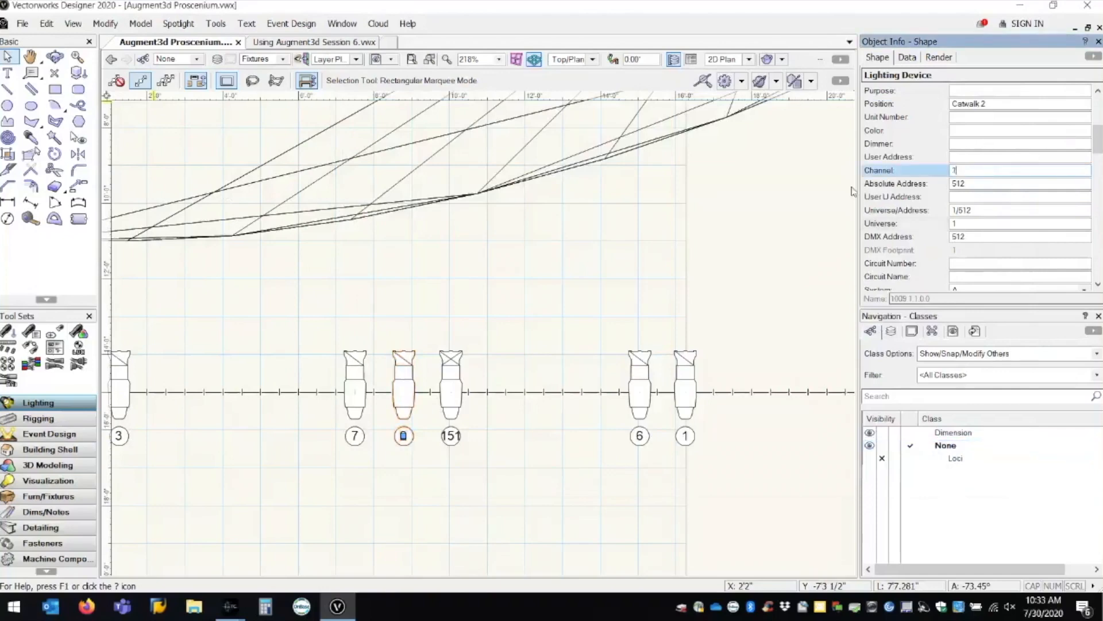
left_click(807, 247)
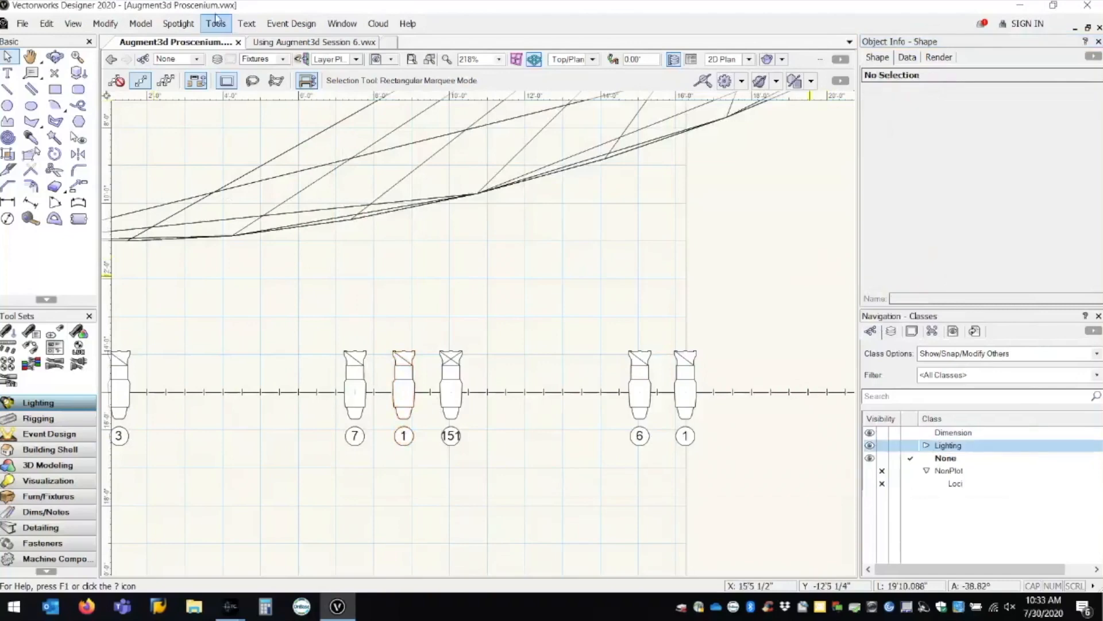
Export the fixtures to the Desktop as an Augment3d file named Augment3d Proscenium2.a3d.
left_click(178, 23)
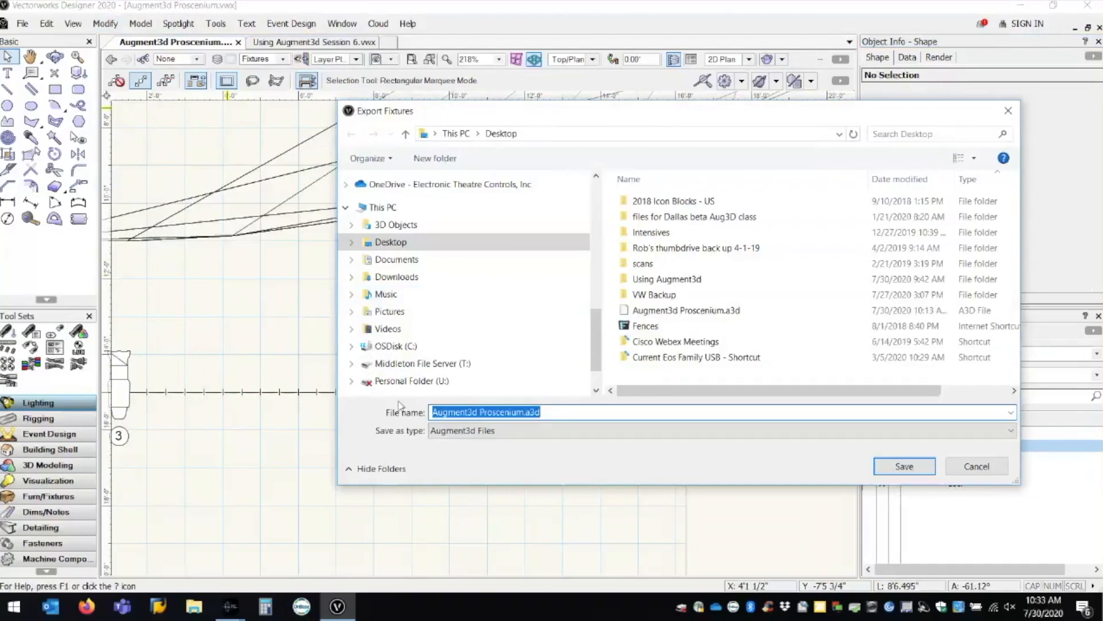
left_click(524, 413)
type("2")
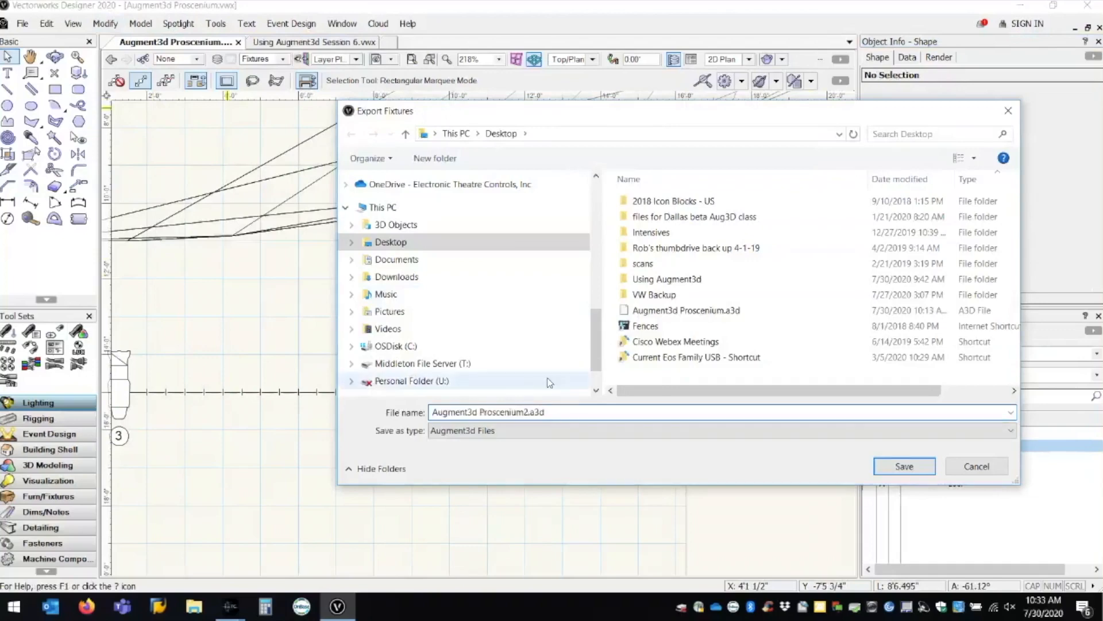
key("Return")
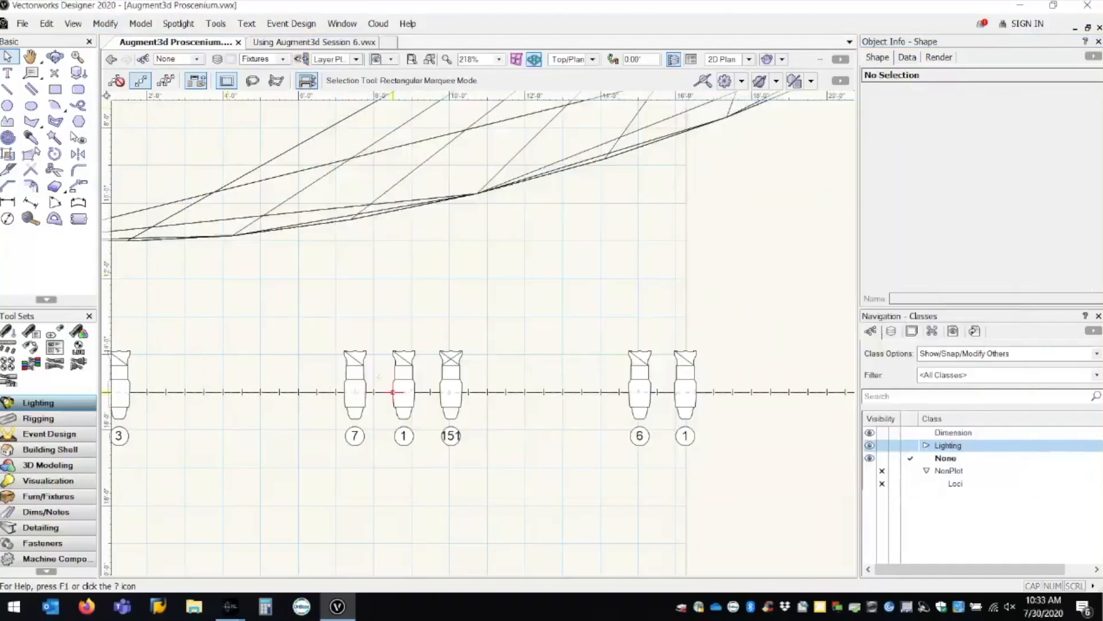
Switch to Eos and import Augment3d Proscenium2.a3d from the refreshed Desktop folder, checking the device mapping first.
key("alt+Tab")
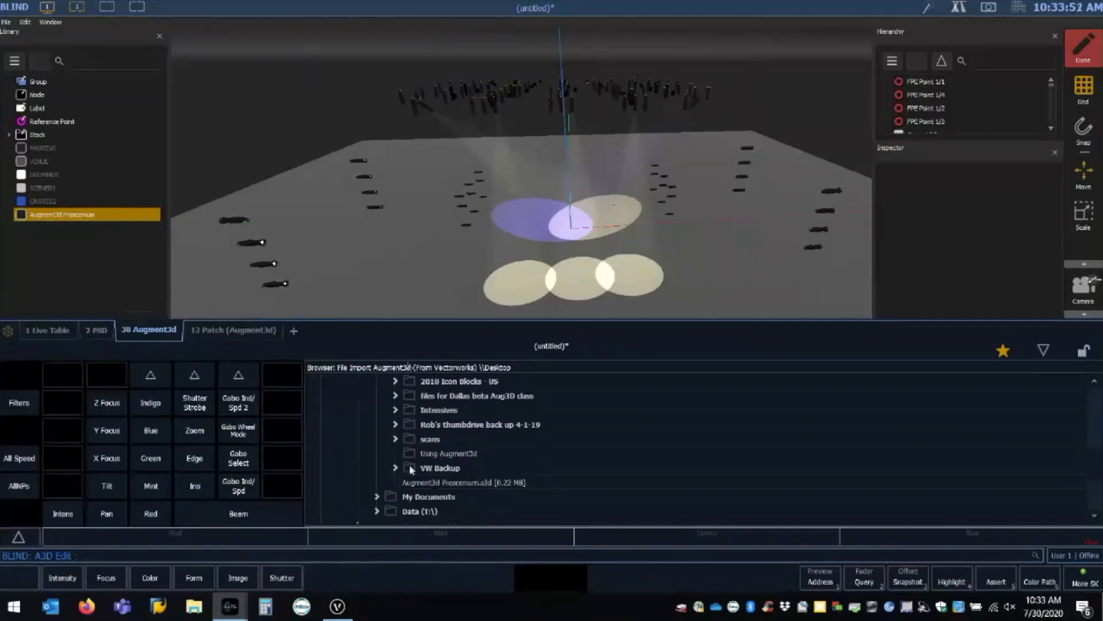
scroll(382, 440, "up", 2)
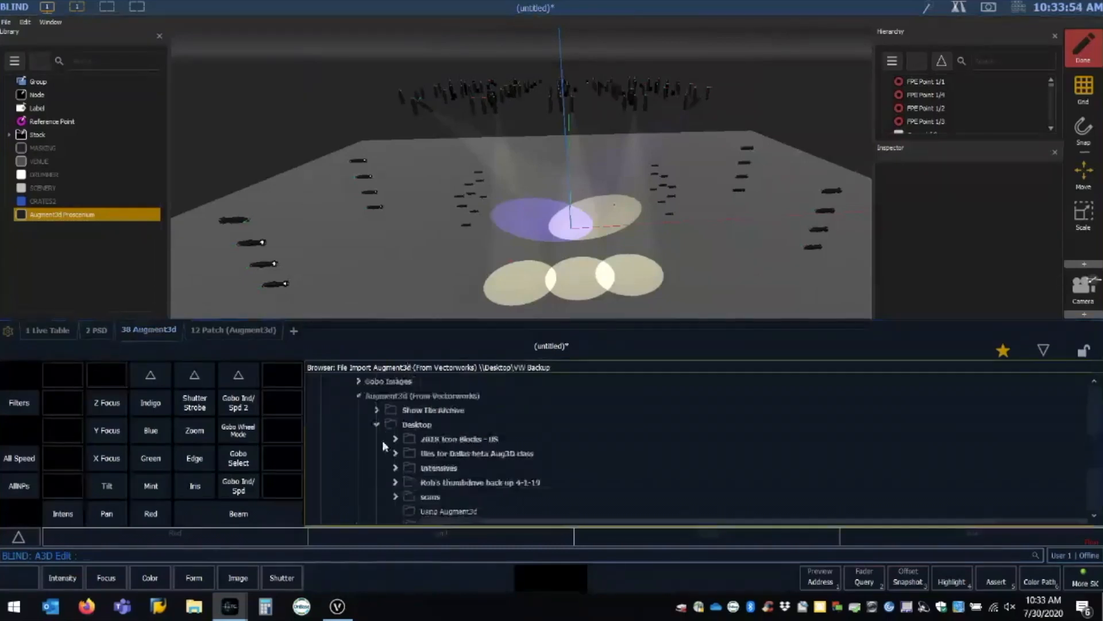
left_click(378, 425)
left_click(377, 425)
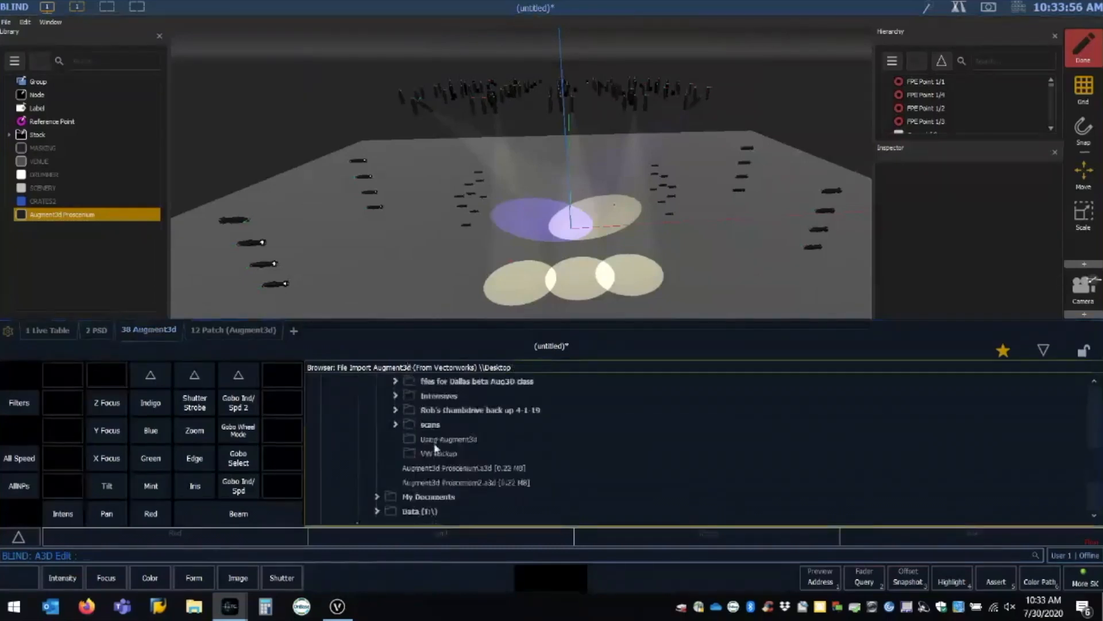
left_click(436, 483)
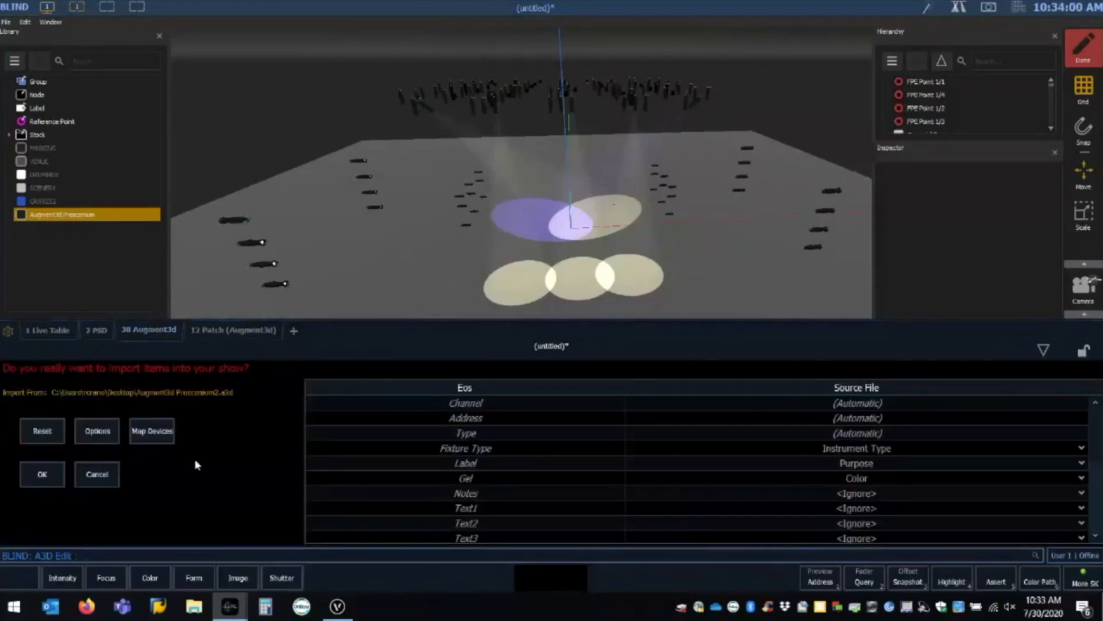
left_click(171, 439)
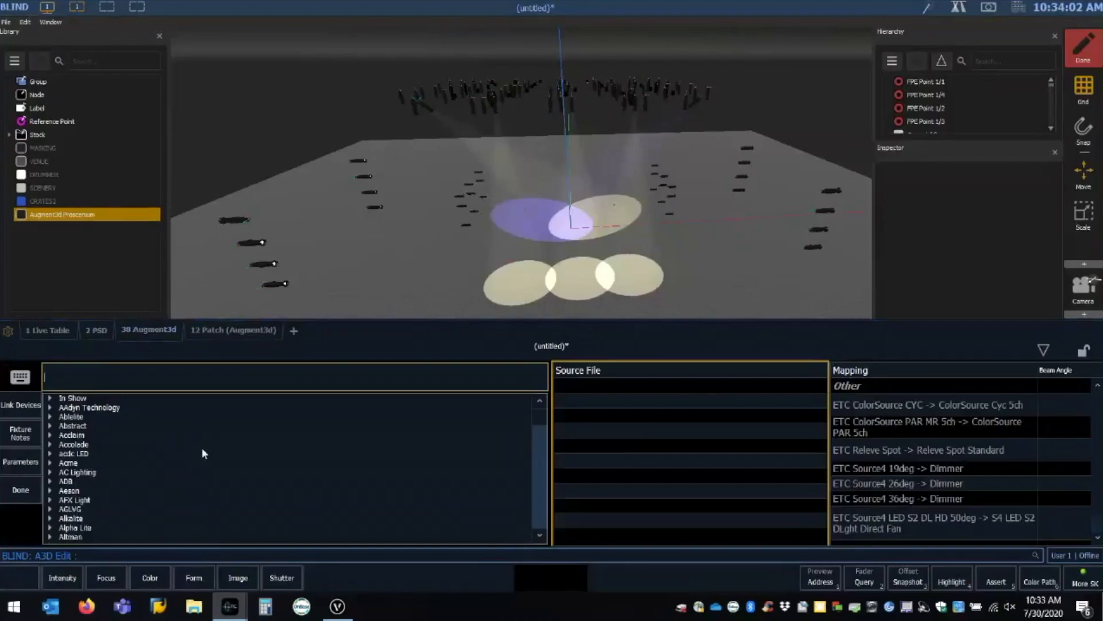
left_click(26, 496)
left_click(36, 475)
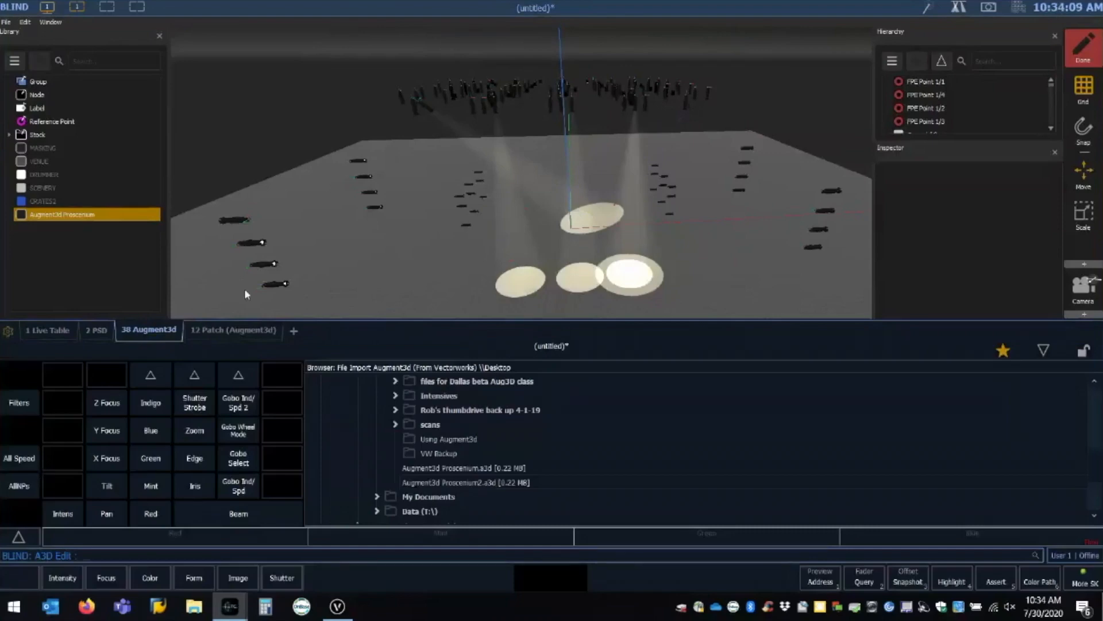
Review the Augment3d patch and import Augment3d Proscenium2.a3d again with the Overwrite option turned on.
left_click(235, 328)
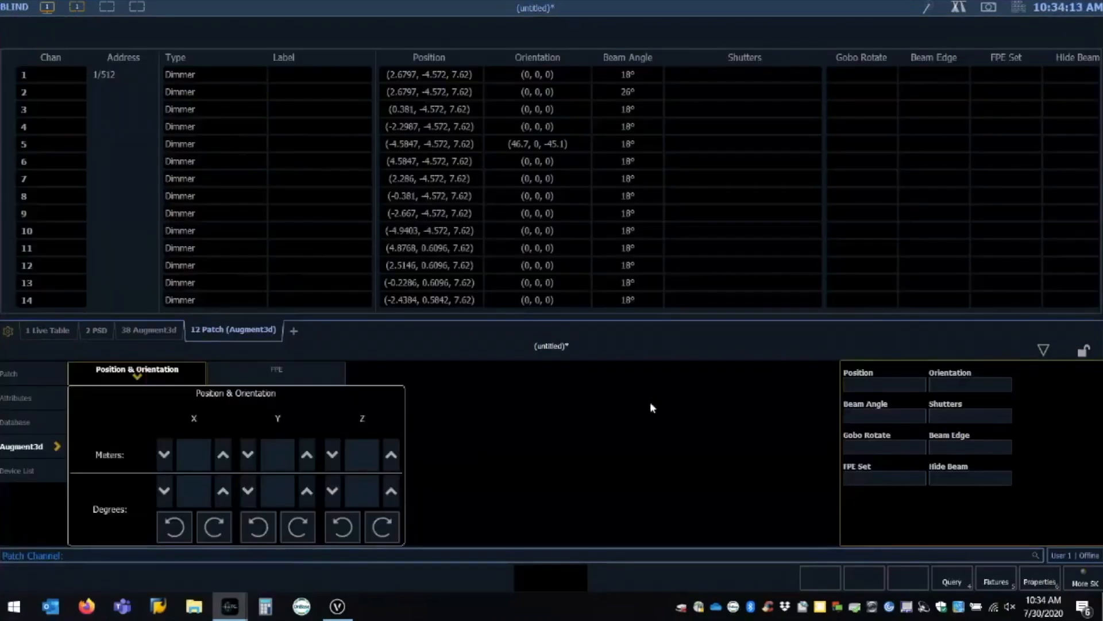
key("F10")
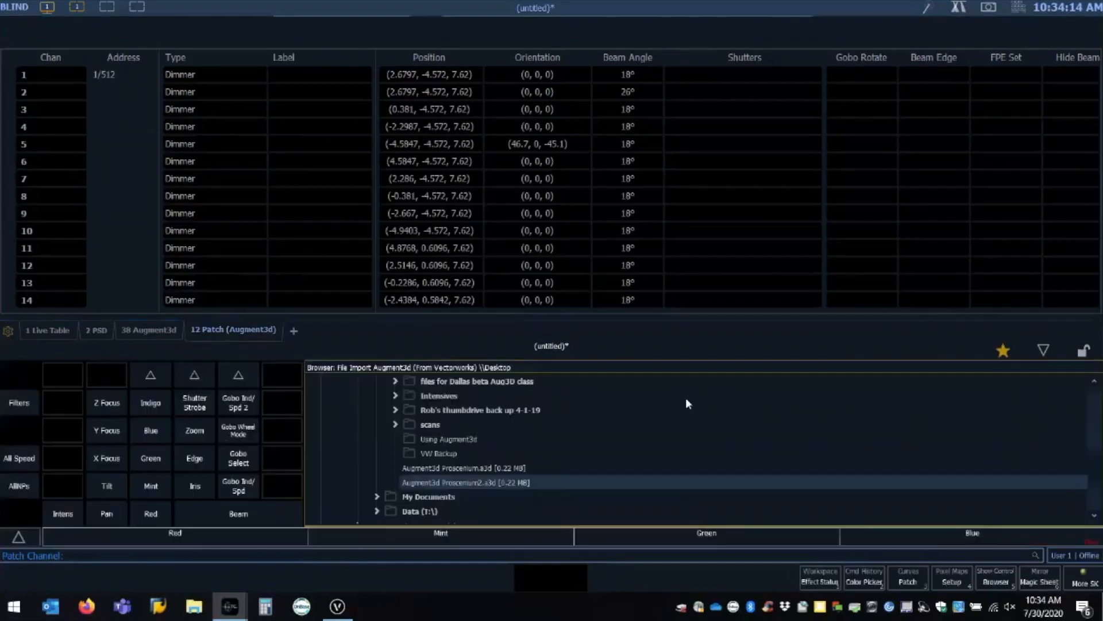
left_click(425, 486)
left_click(102, 432)
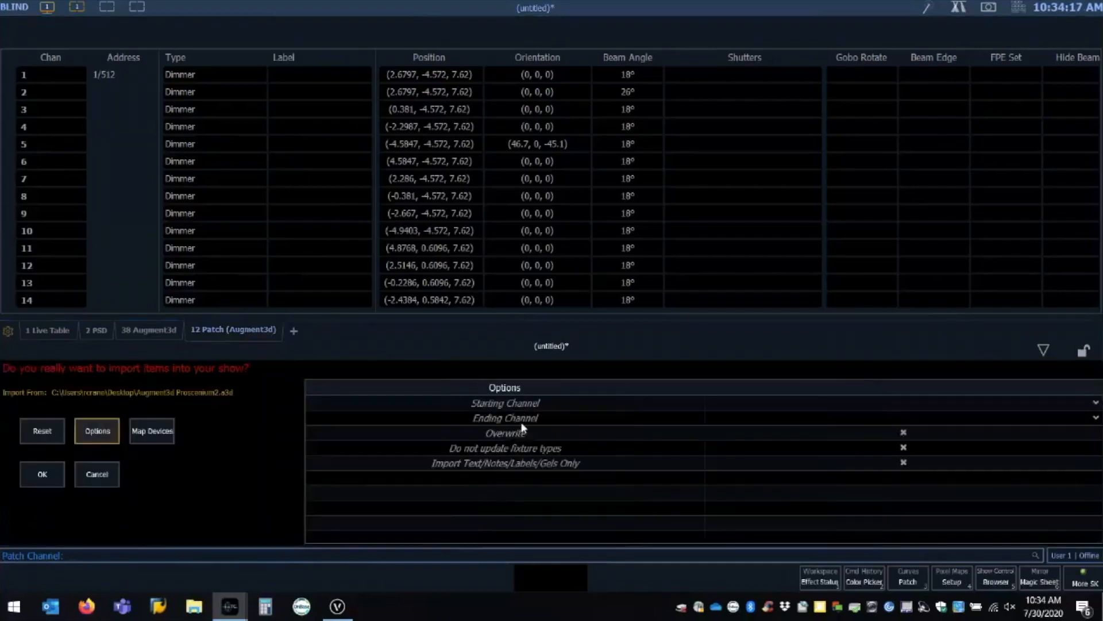
left_click(903, 432)
left_click(45, 475)
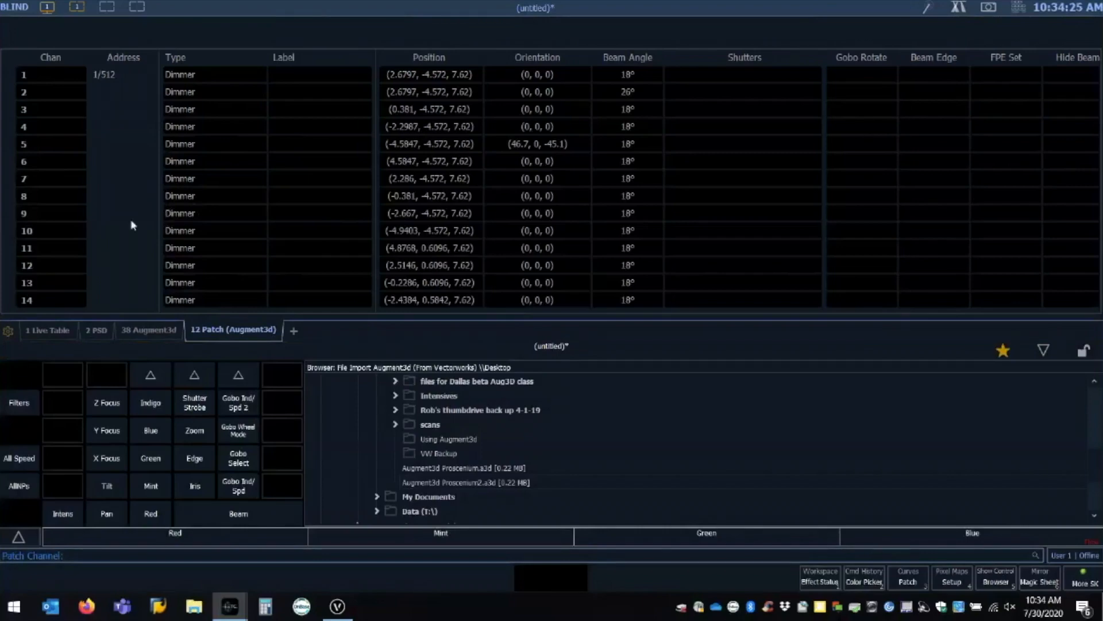
Compare the Augment3d view with the patch, delete channels 1 and 2 from the patch, and clear the command line.
left_click(155, 330)
left_click(217, 329)
scroll(405, 178, "down", 1)
scroll(405, 178, "up", 1)
left_click(892, 577)
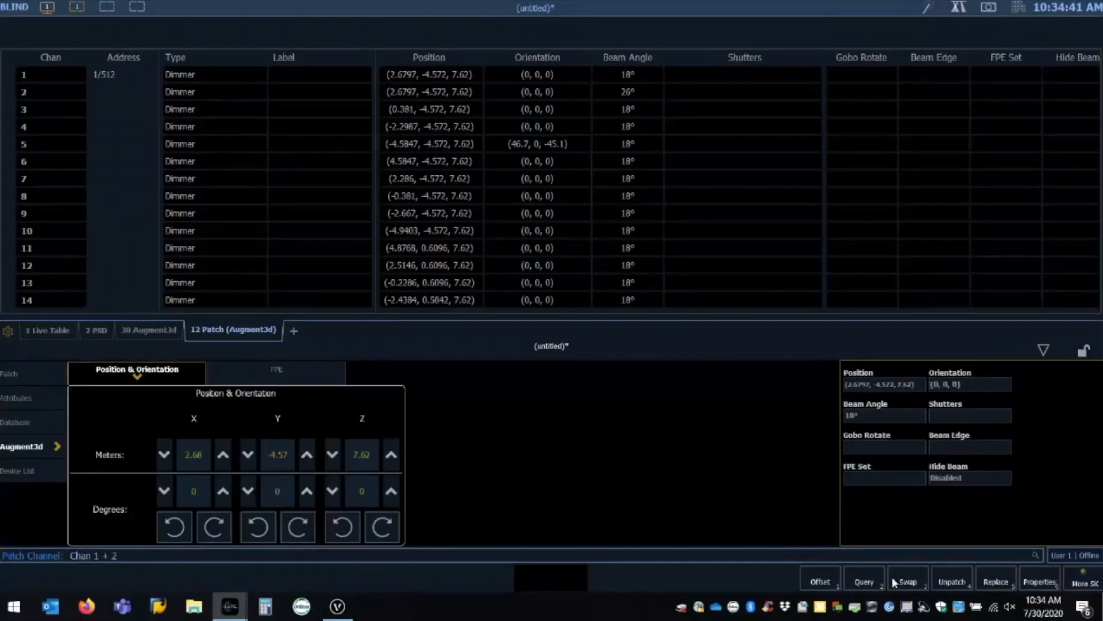
key("Delete")
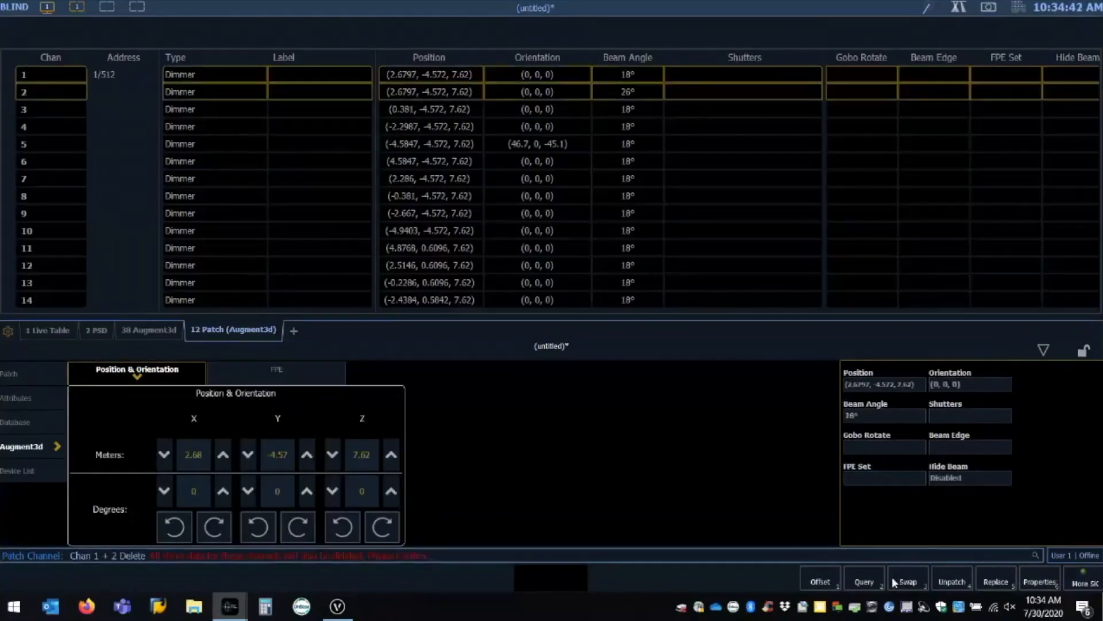
key("Return")
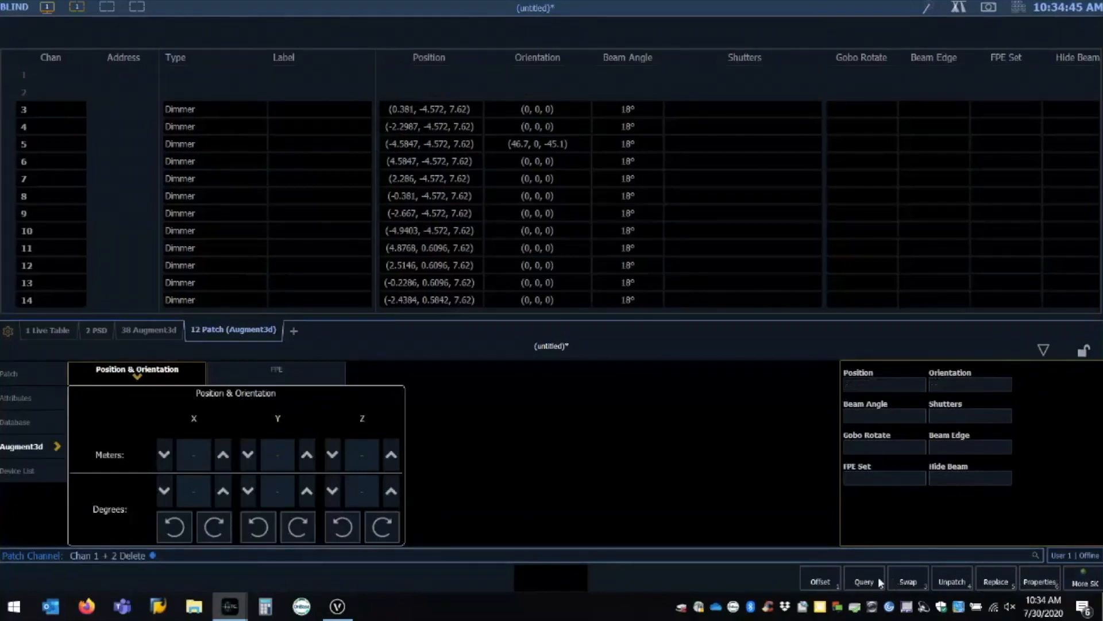
key("BackSpace")
key("BackSpace")
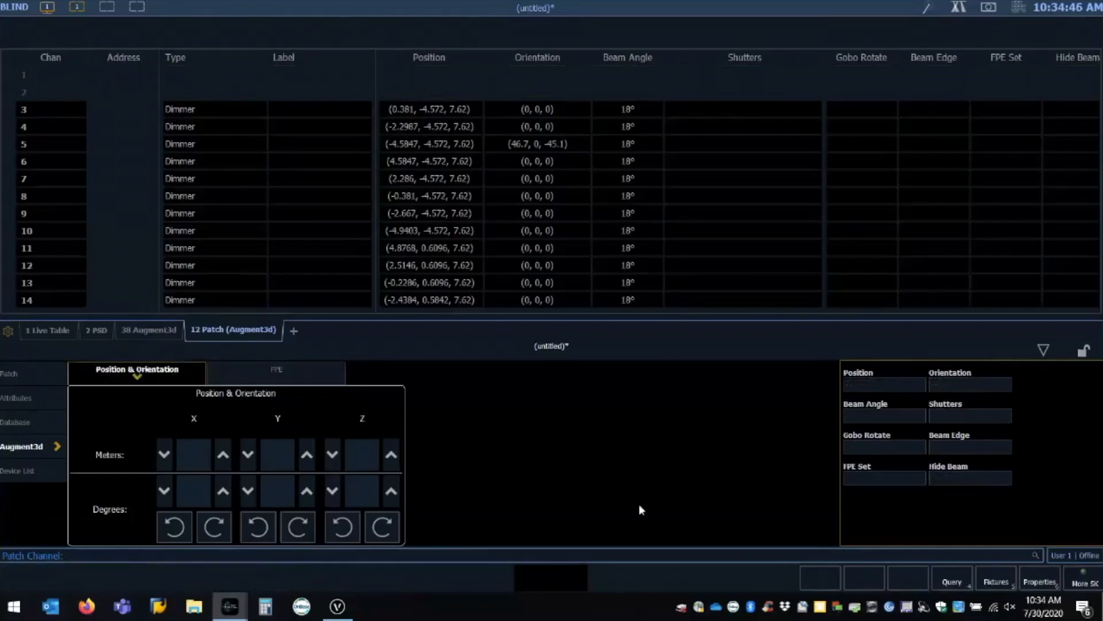
Import Augment3d Proscenium2.a3d into the patch once more with the default field mapping.
key("F10")
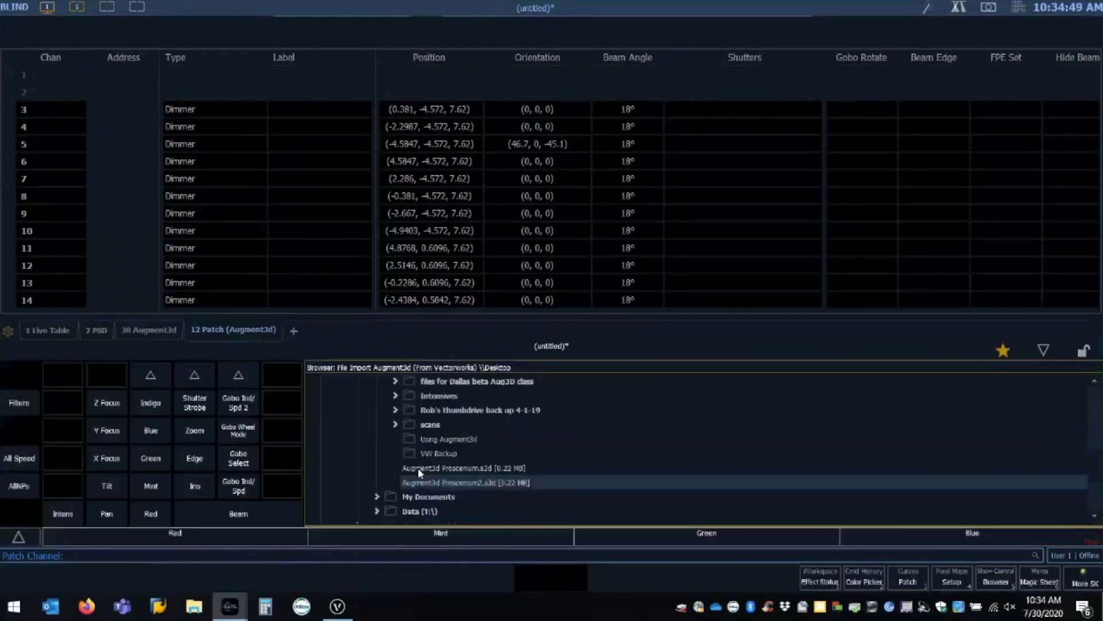
left_click(436, 481)
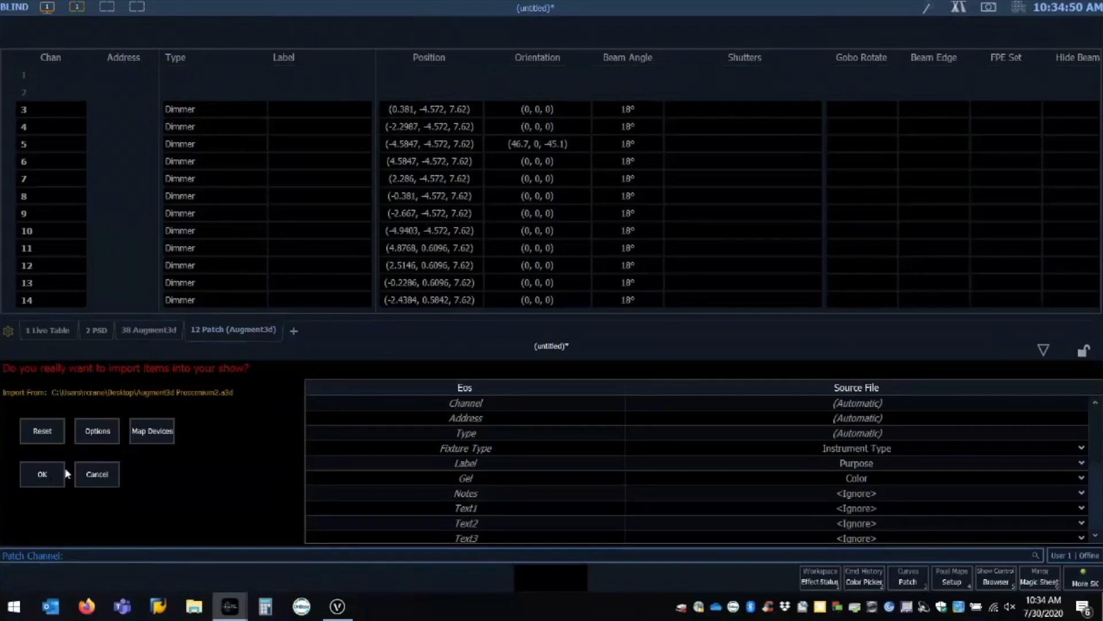
left_click(47, 470)
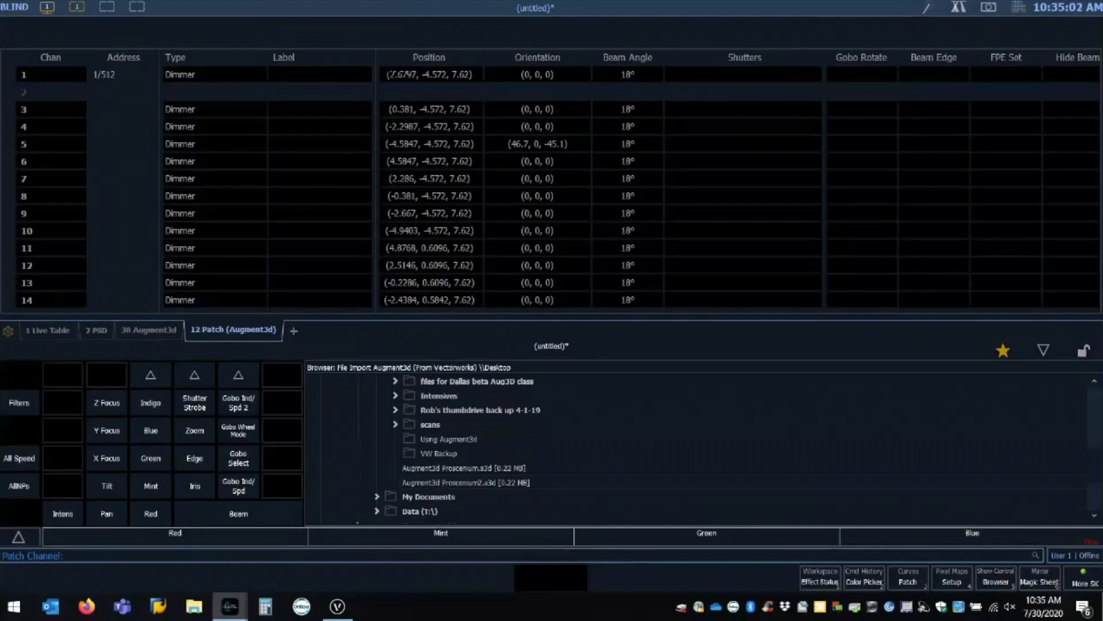
Switch to Vectorworks and check the channel and address data of the duplicate channel 1 fixture beside channel 7 on Catwalk 2.
left_click(337, 606)
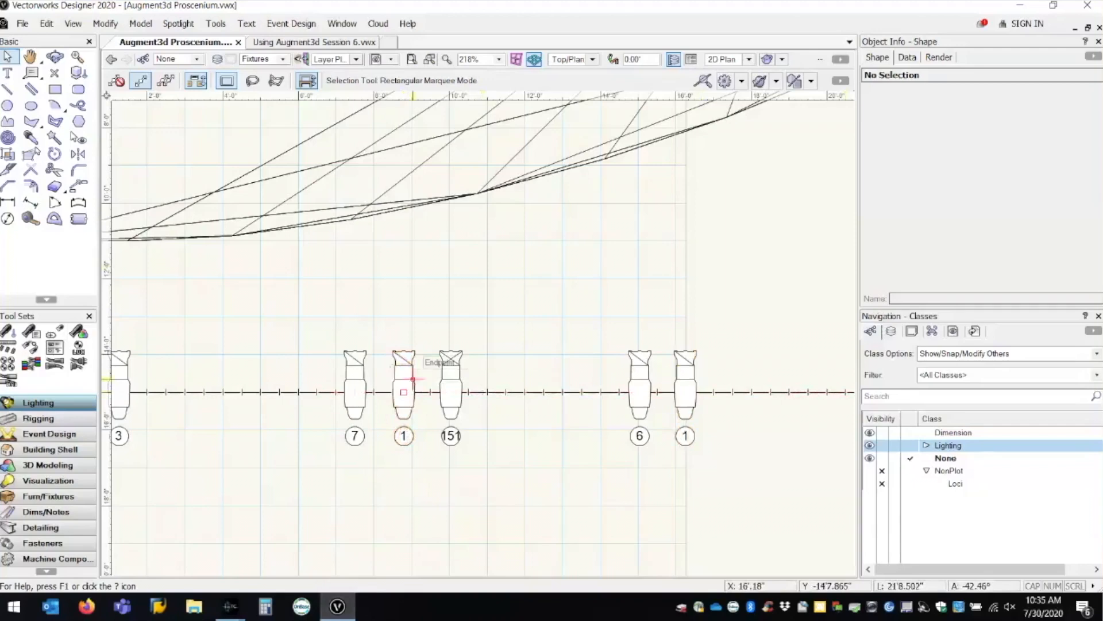
left_click(412, 379)
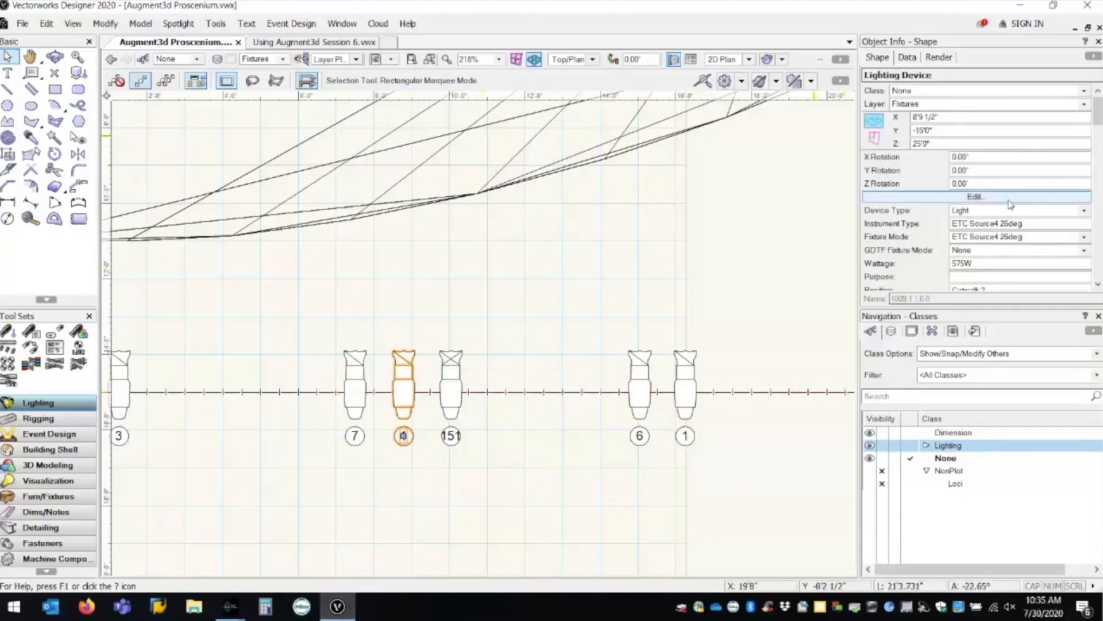
scroll(1010, 207, "down", 6)
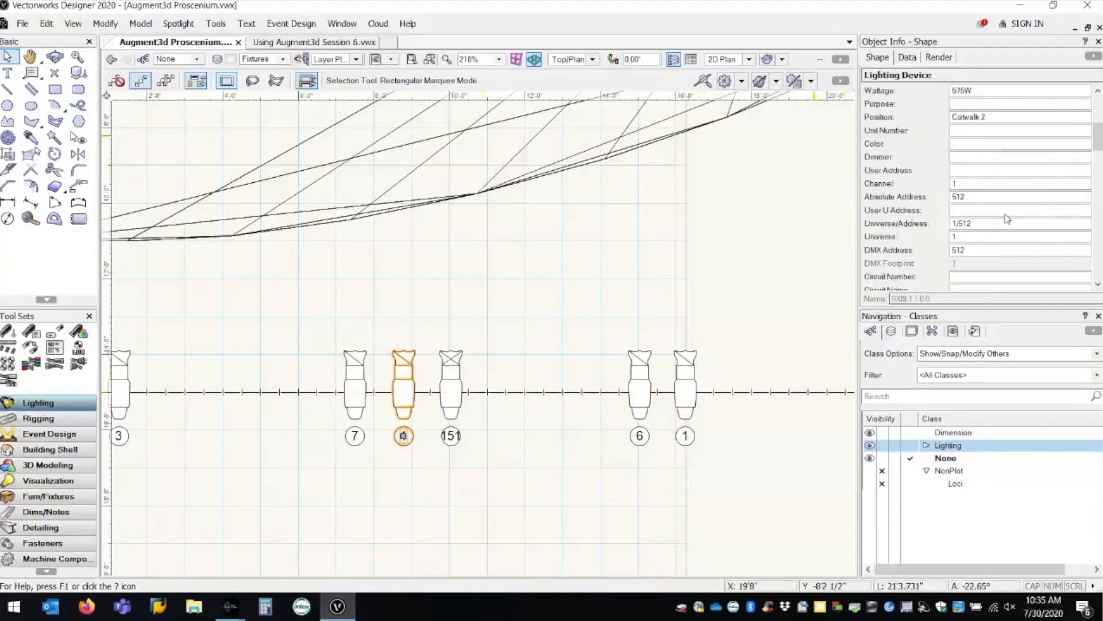
scroll(1007, 218, "down", 1)
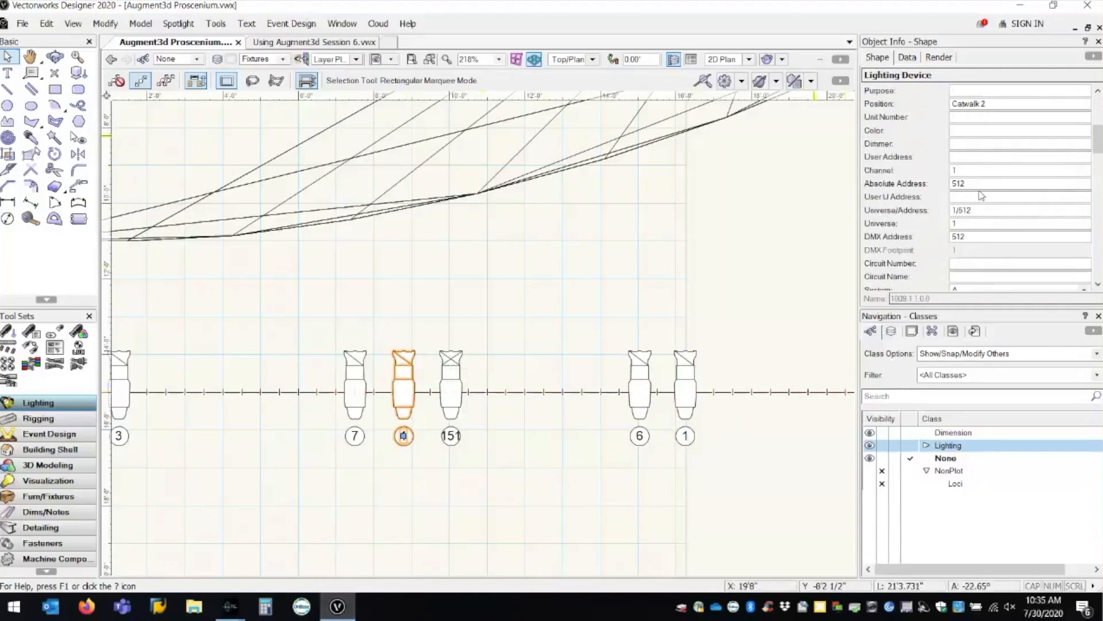
left_click(640, 435, "shift")
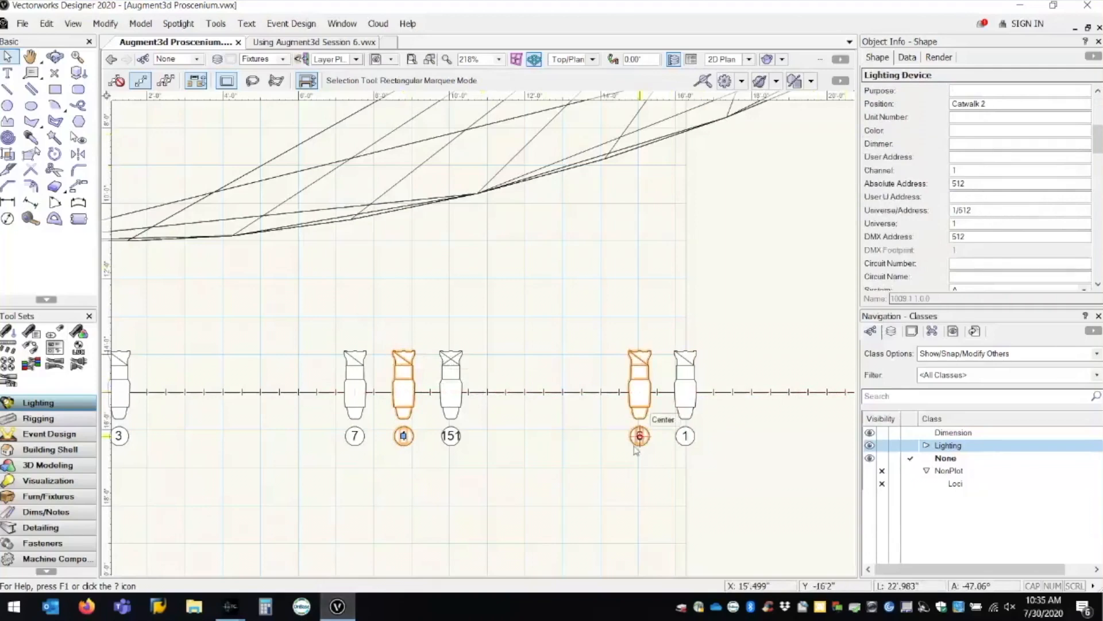
Return to Eos, go to Live, and show the Augment3d view enlarged with the file browser area collapsed.
key("alt+Tab")
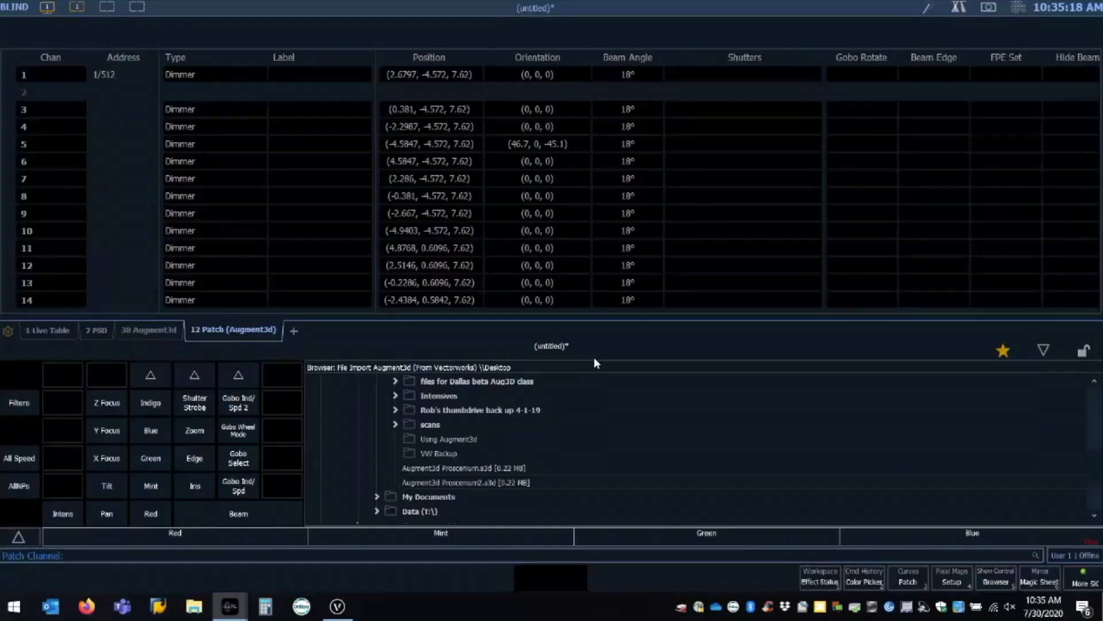
left_click(119, 330)
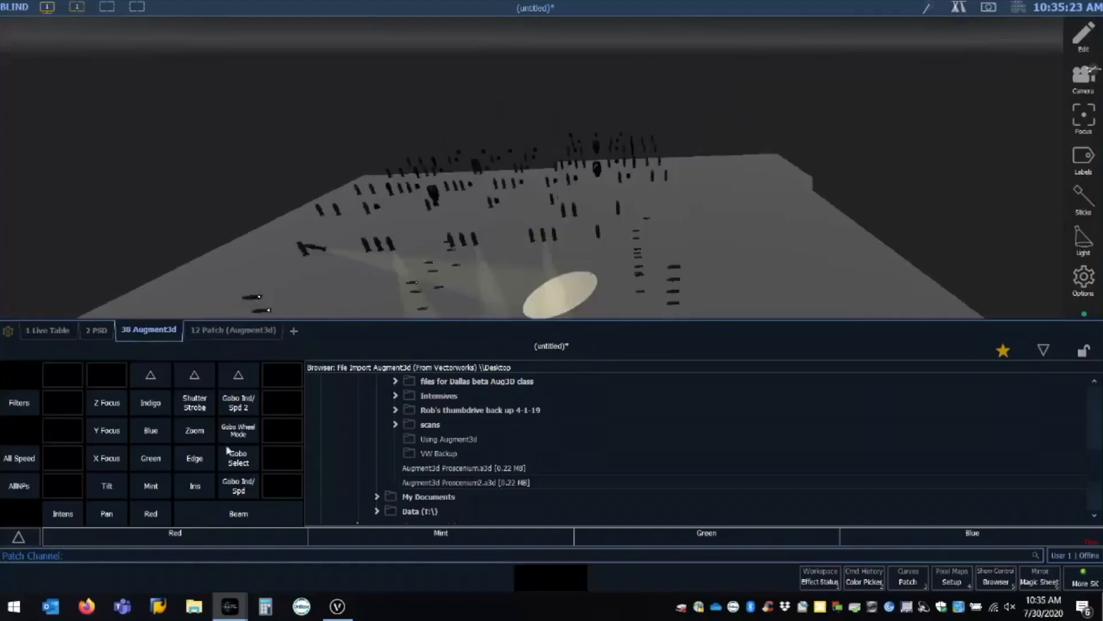
middle_click_drag(429, 259, 509, 249)
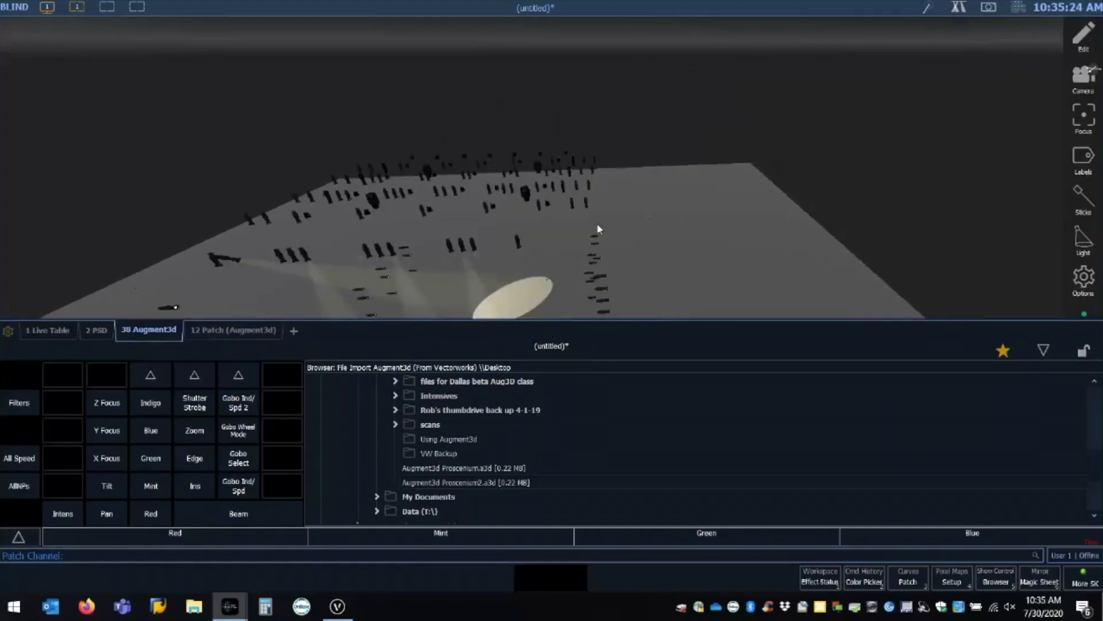
key("F1")
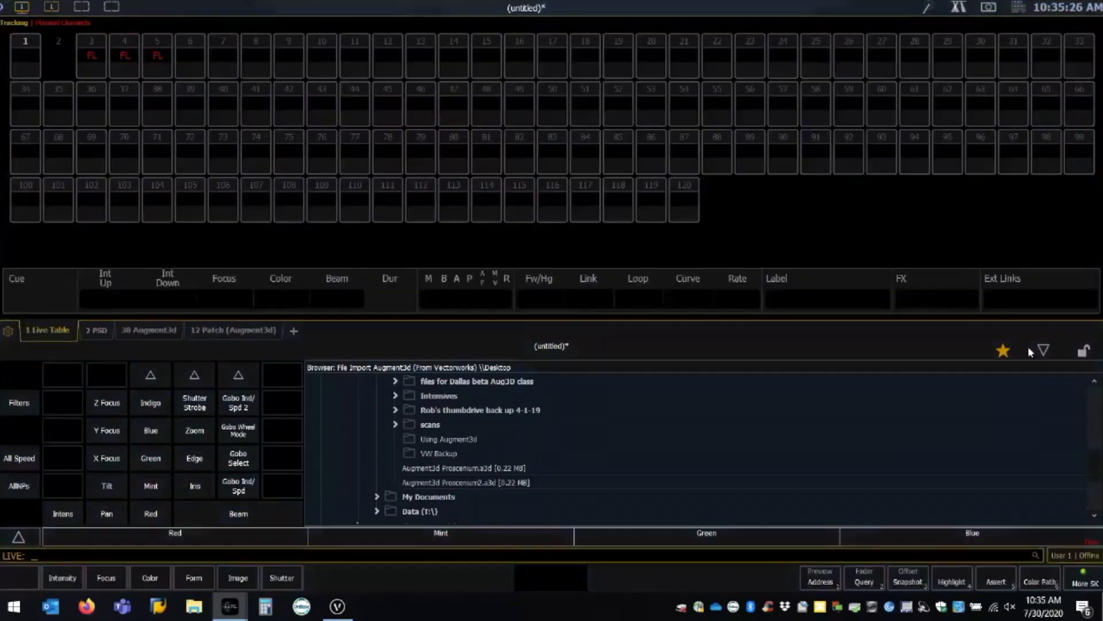
left_click(1030, 349)
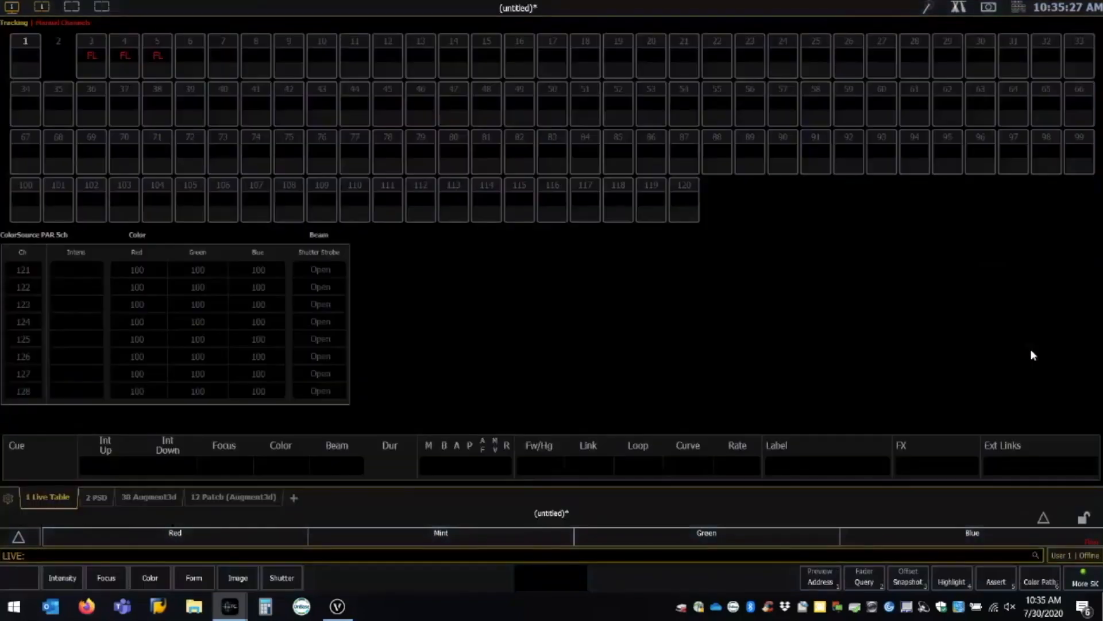
left_click(158, 497)
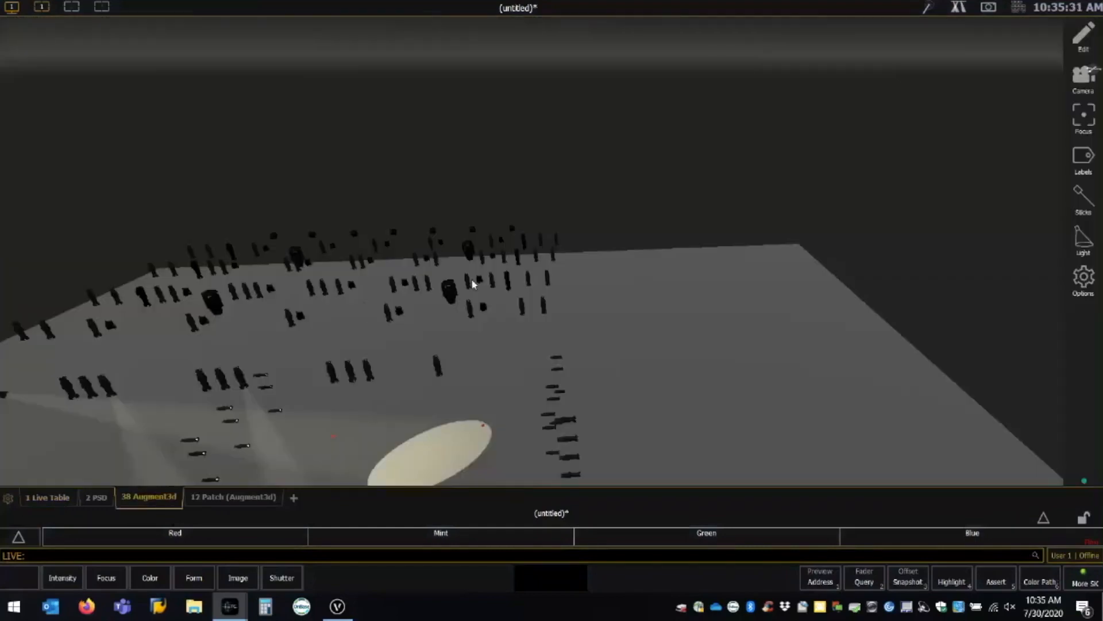
Set channel 1 to Full and examine which fixture lights up in the Augment3d view.
type("1")
key("Return")
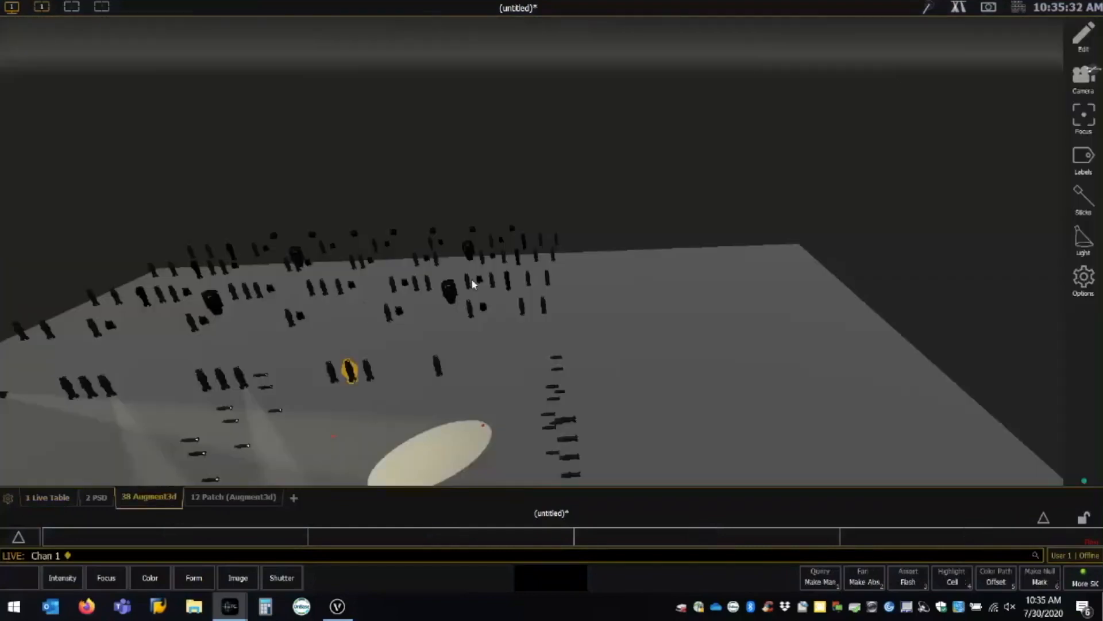
key("f")
key("Return")
middle_click_drag(471, 334, 532, 152)
mouse_move(472, 423)
middle_mouse_down()
mouse_move(528, 282)
mouse_move(520, 412)
middle_mouse_up()
mouse_move(497, 331)
middle_mouse_down()
mouse_move(485, 394)
mouse_move(554, 374)
mouse_move(572, 404)
mouse_move(636, 347)
mouse_move(628, 355)
middle_mouse_up()
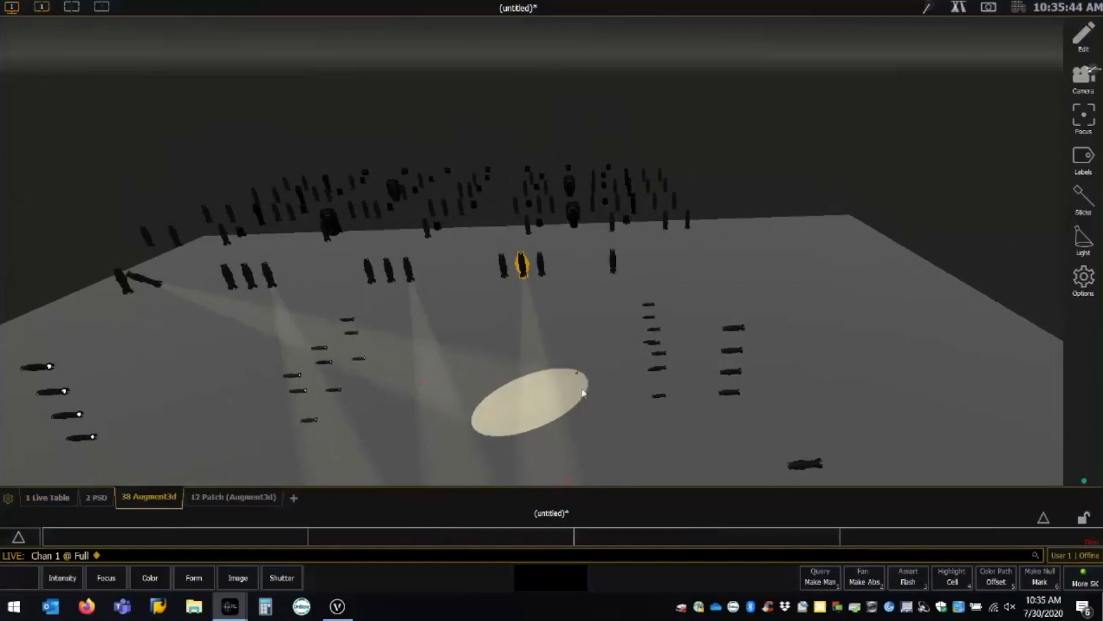
middle_click_drag(580, 389, 598, 393)
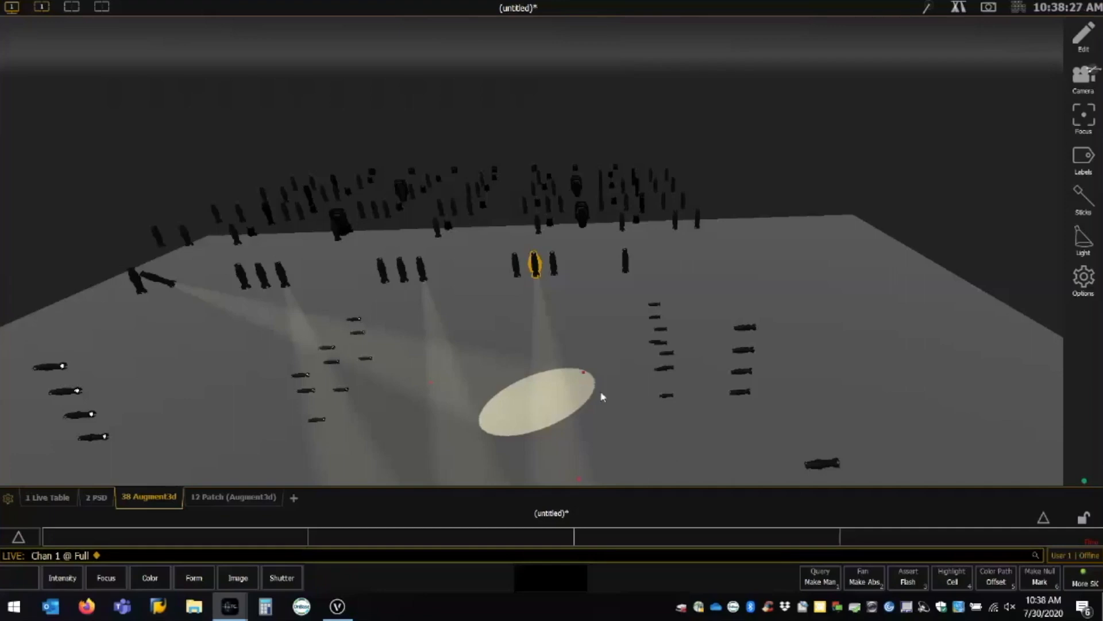
Try the import of Augment3d Proscenium2.a3d with the Gel field mapped to <Ignore>, then cancel it and enlarge the Augment3d view again.
left_click(1045, 520)
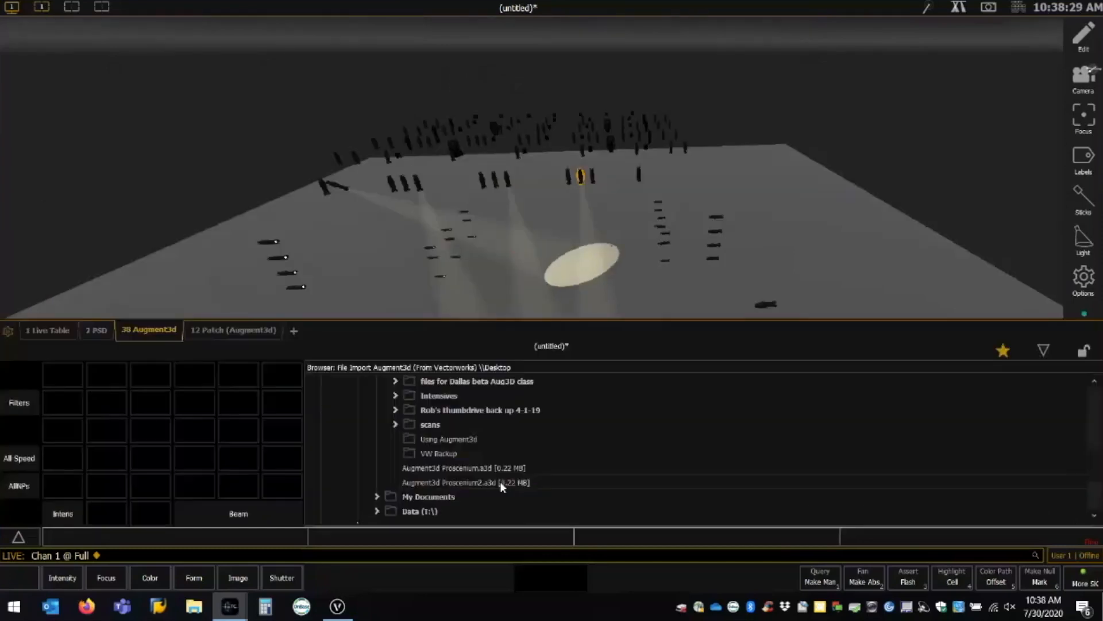
double_click(500, 480)
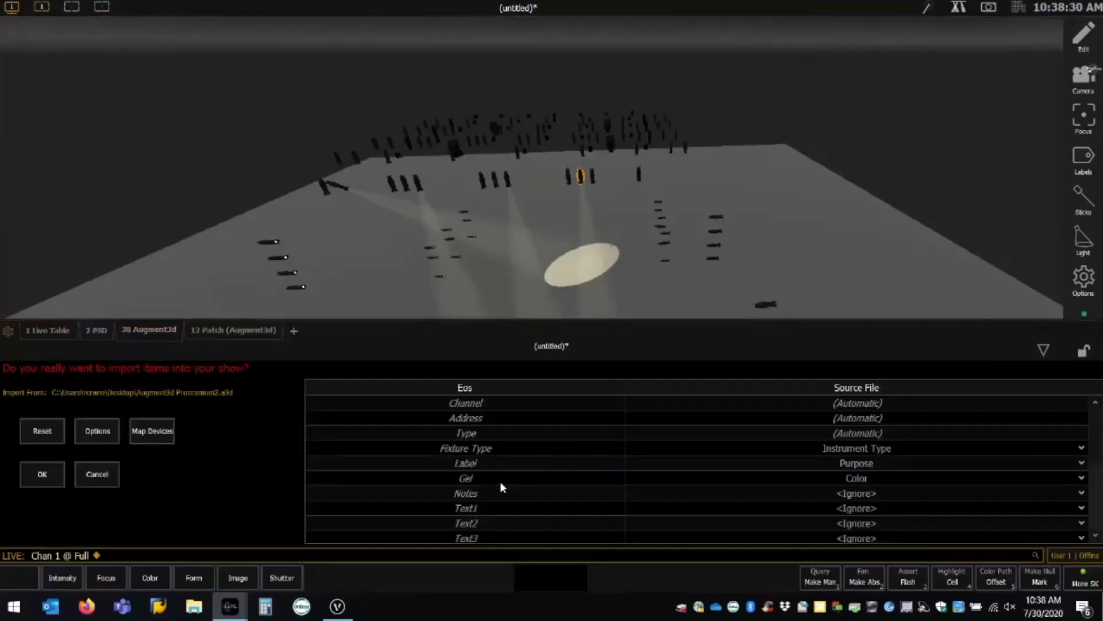
left_click(841, 479)
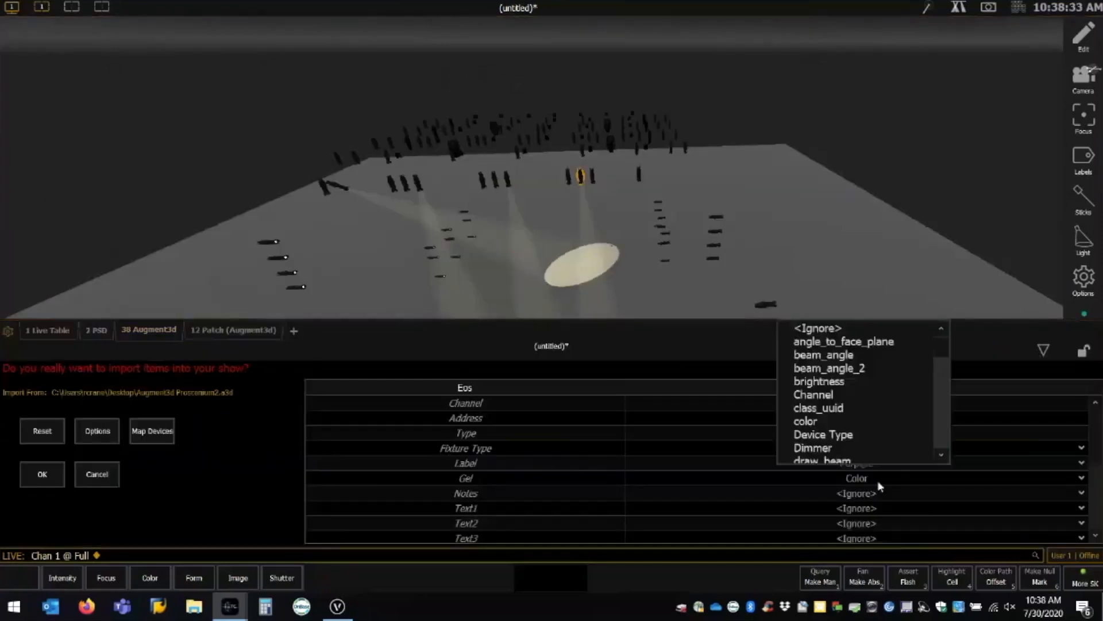
left_click(833, 331)
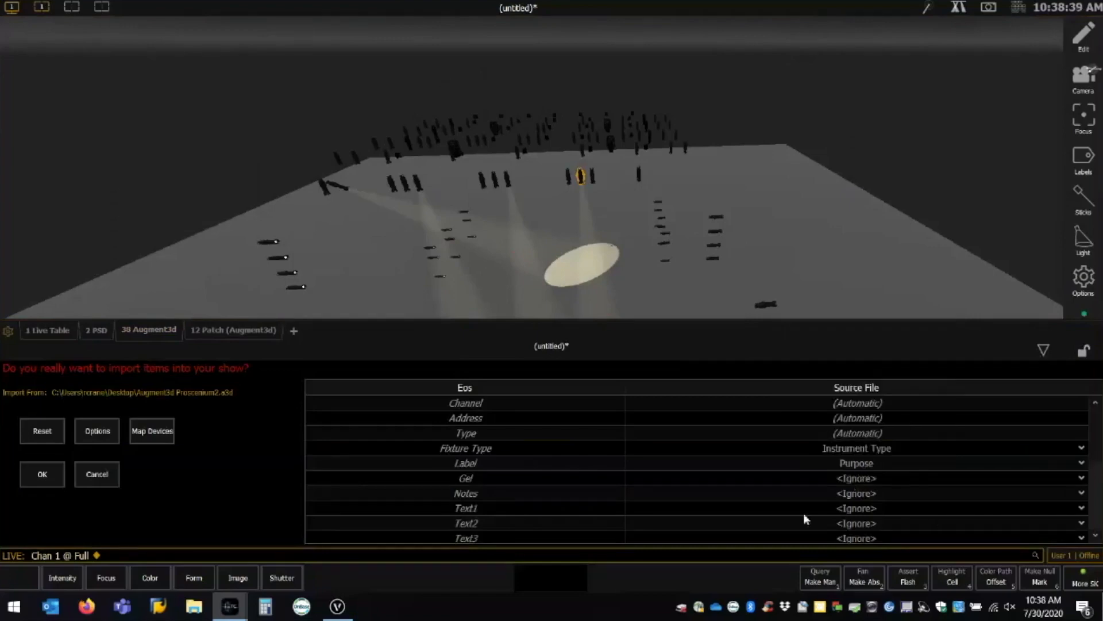
left_click(118, 471)
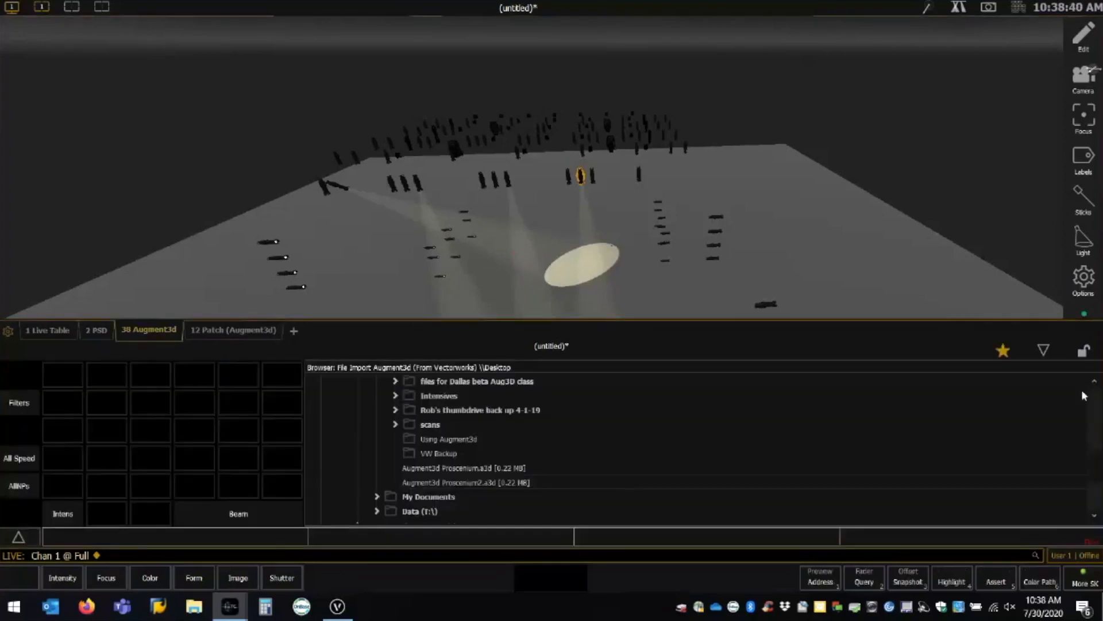
left_click(1045, 351)
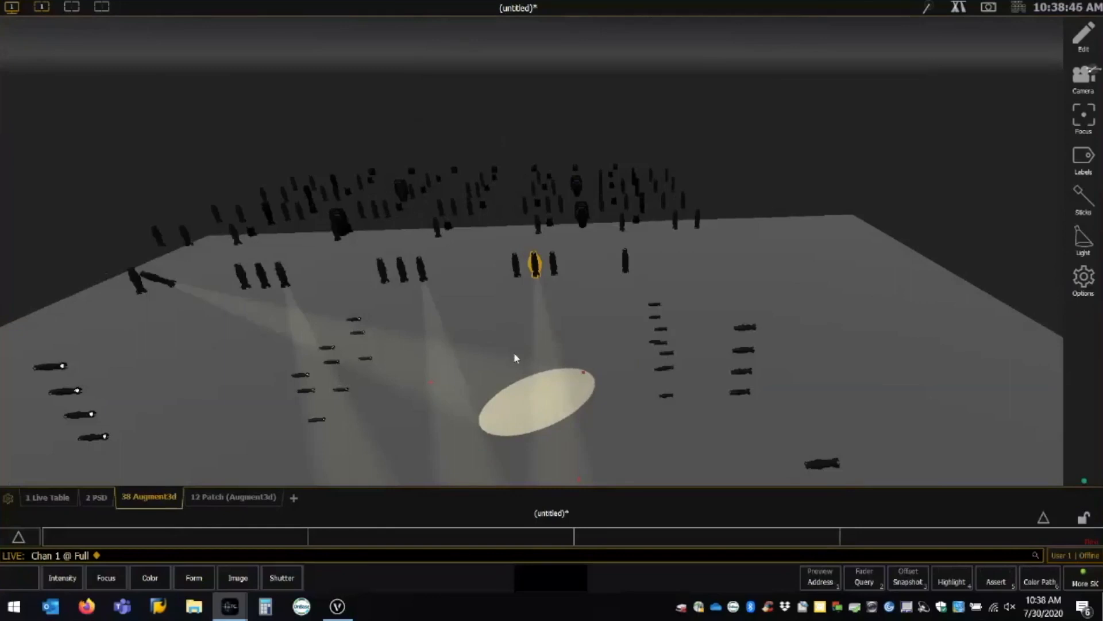
Switch to Vectorworks and look over the entire proscenium plot.
middle_click_drag(513, 353, 538, 338)
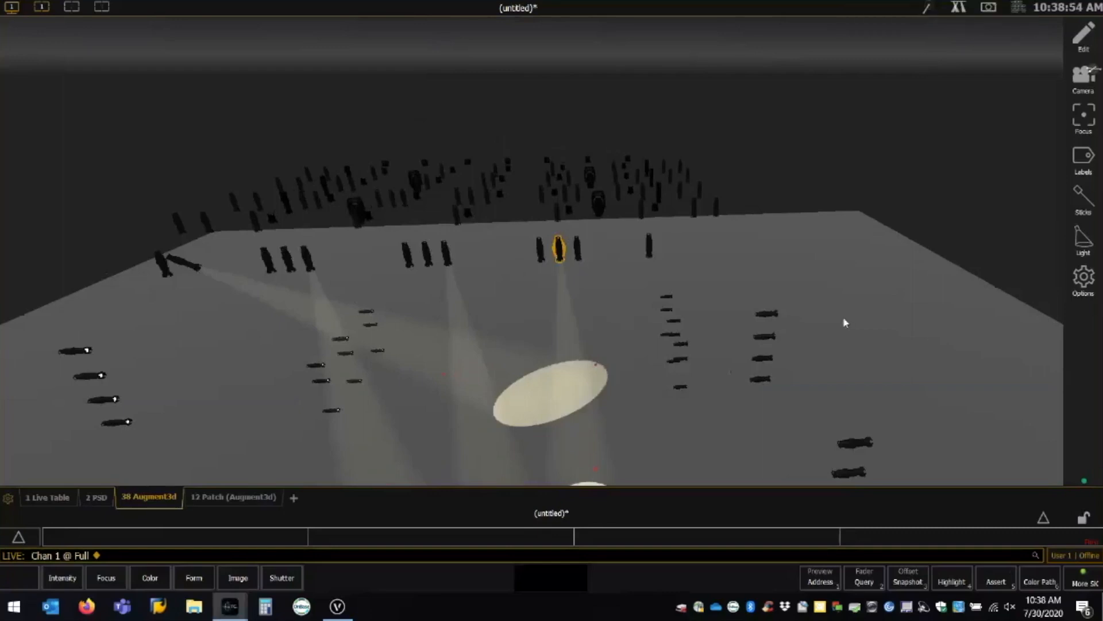
key("alt+Tab")
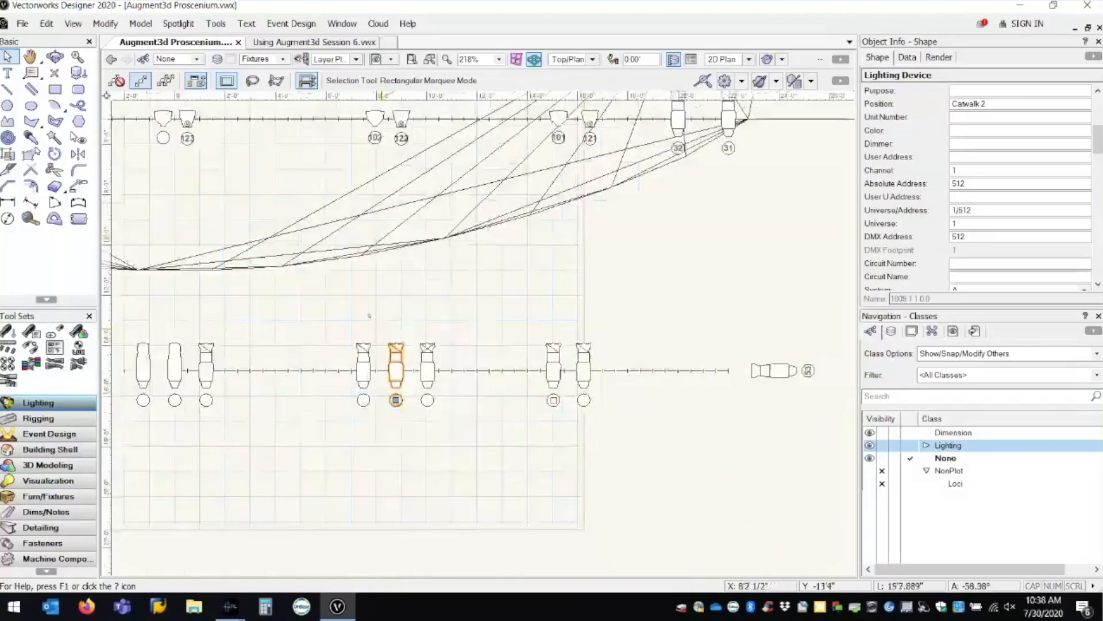
scroll(380, 336, "down", 4)
middle_click_drag(380, 339, 521, 409)
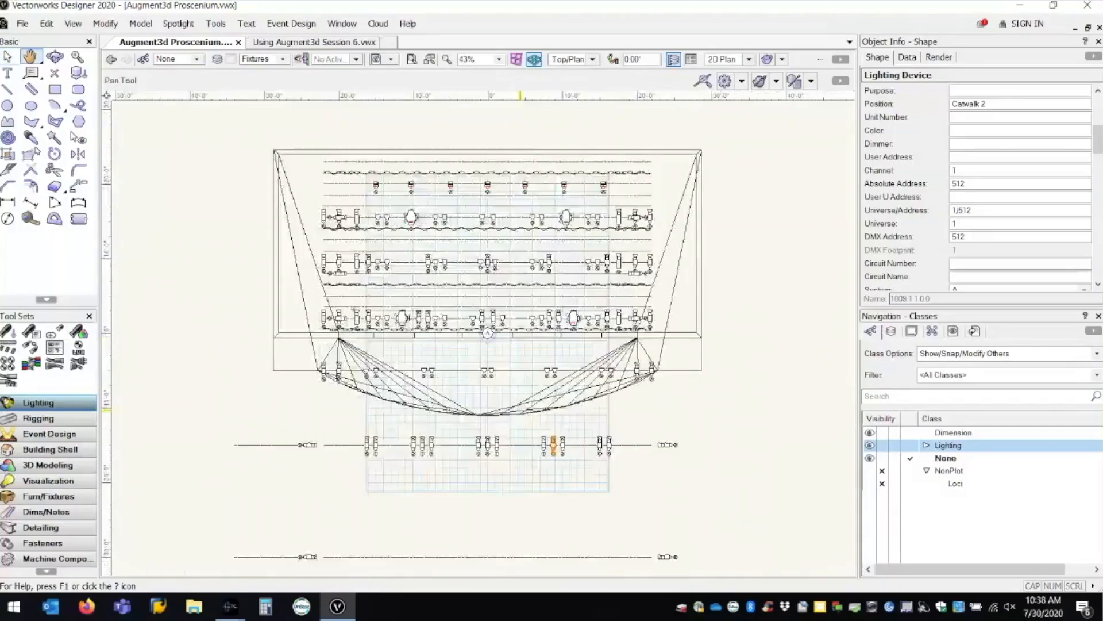
Bring up the Using Augment3d Session 6 document and clear the selection in its 3D scenery model.
left_click(275, 43)
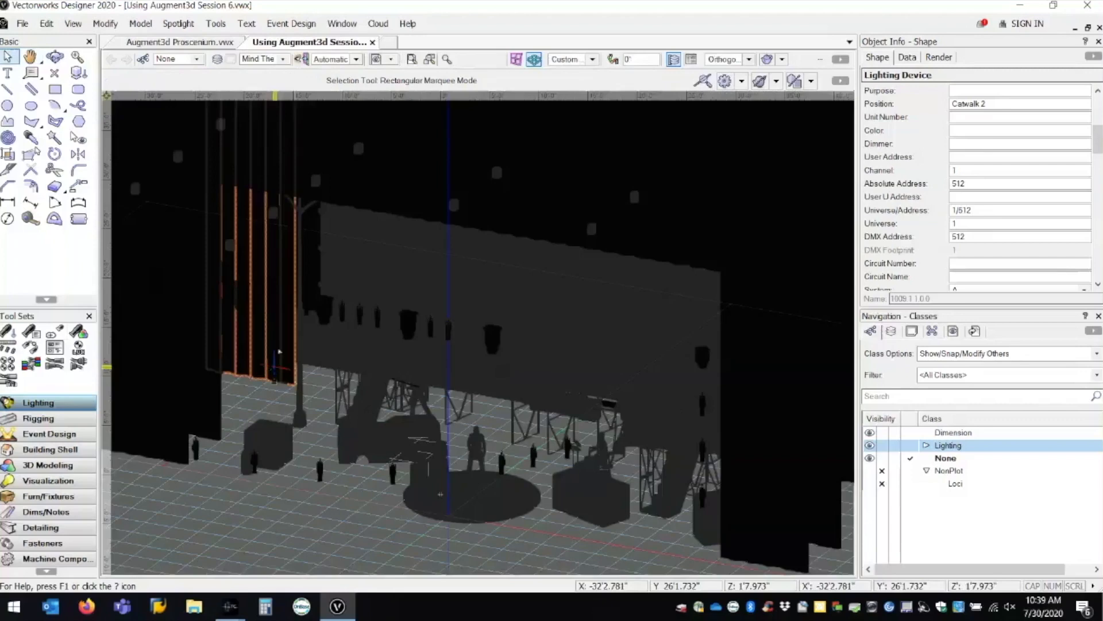
left_click(567, 508)
left_click(642, 522)
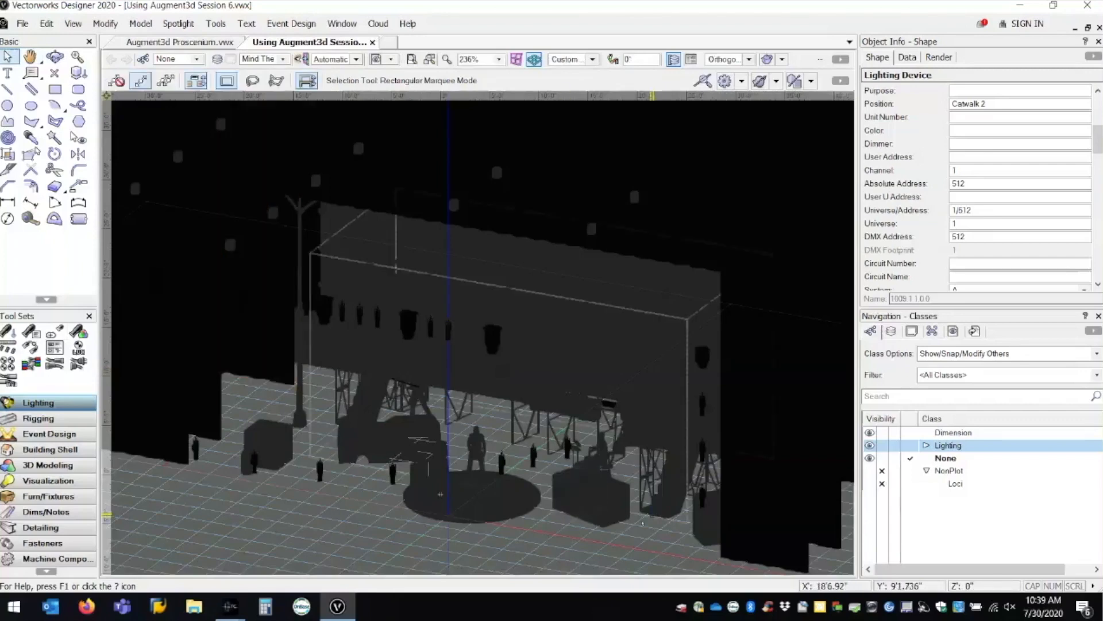
left_click(690, 504)
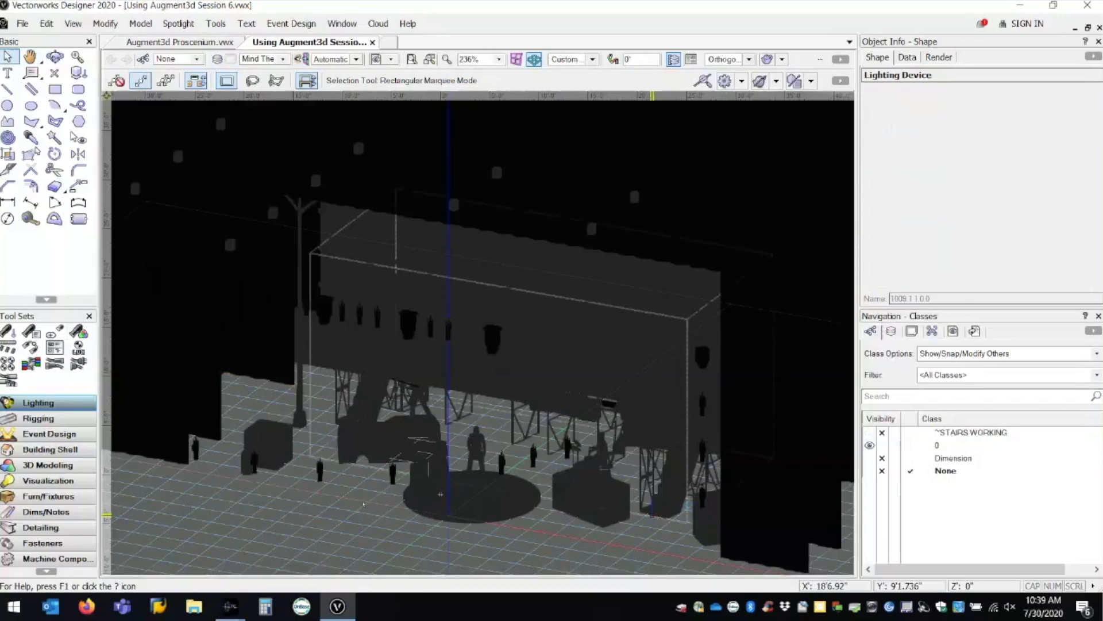
middle_click_drag(343, 547, 378, 516)
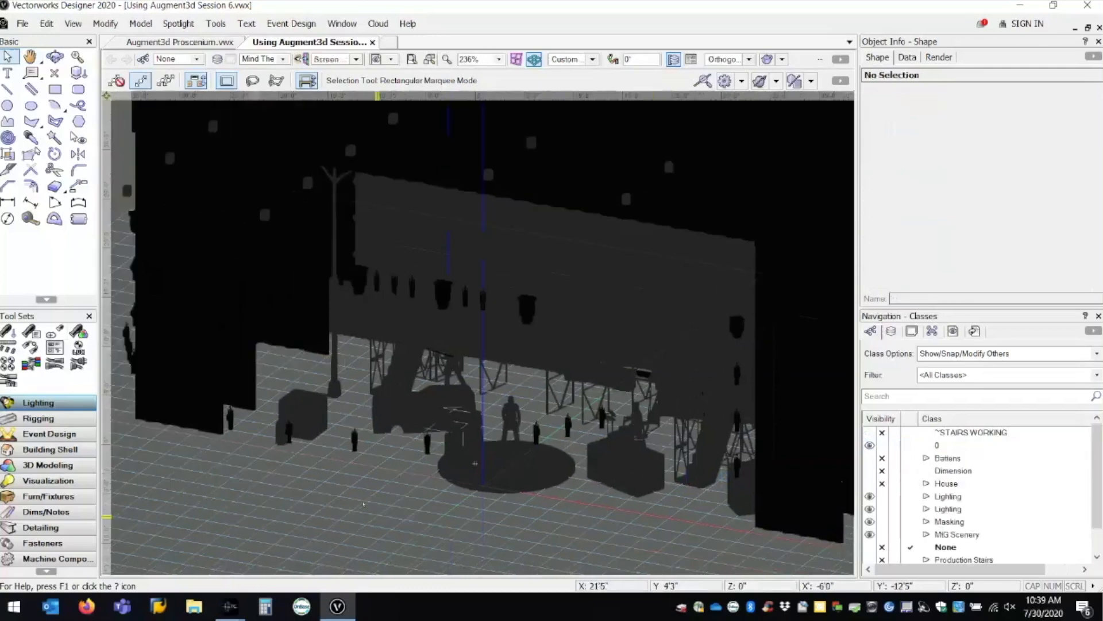
Highlight the second Lighting class and review the available export formats, such as COLLADA, without exporting the model.
left_click(948, 509)
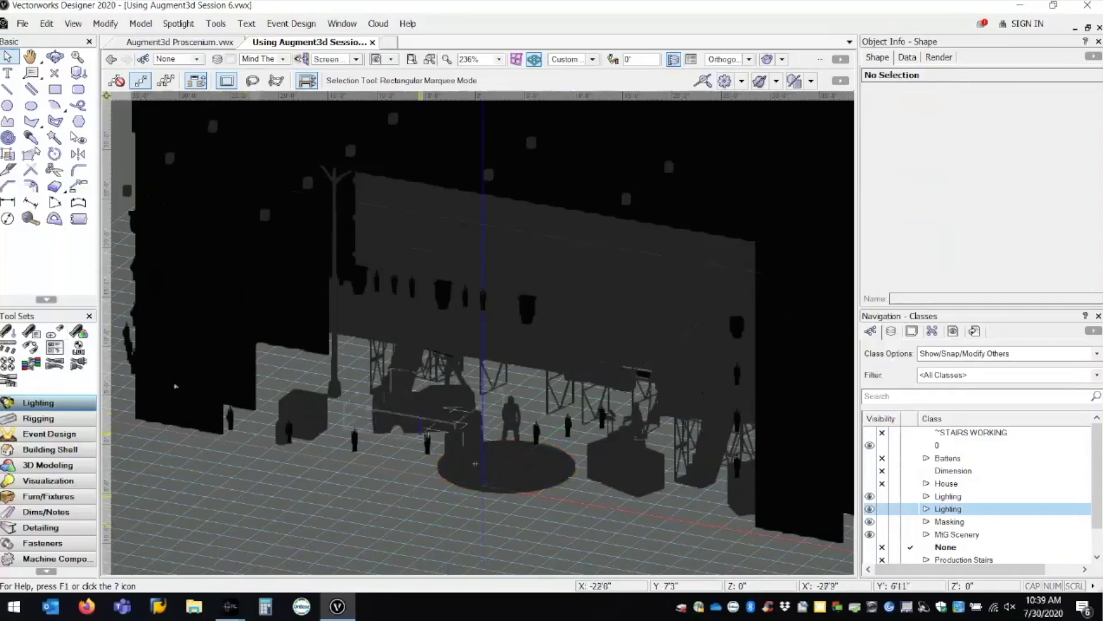
left_click(22, 23)
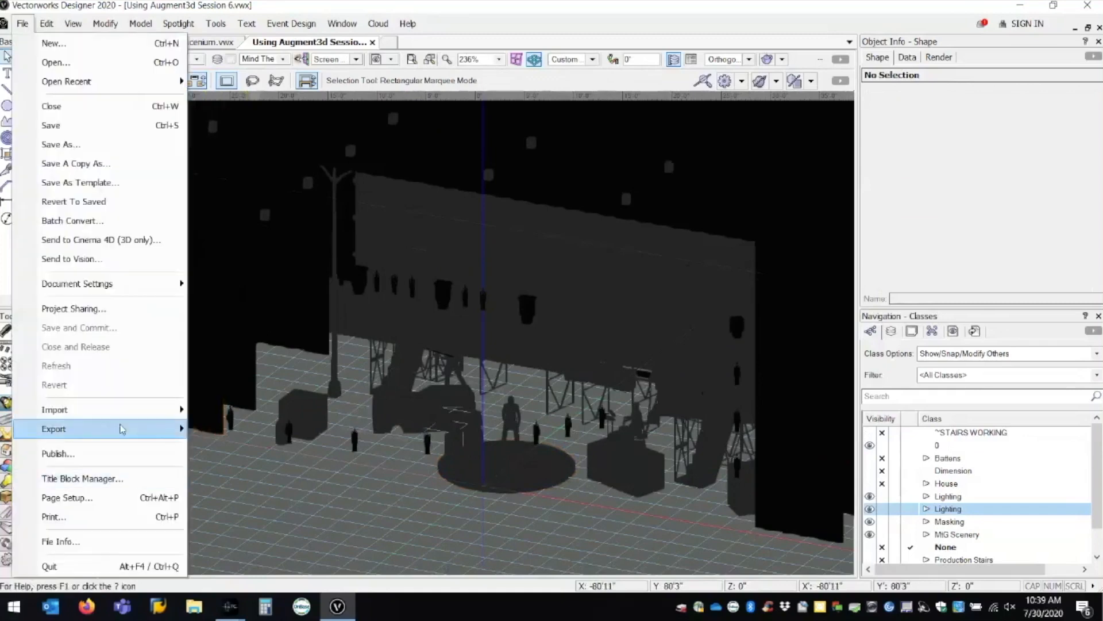
mouse_move(122, 431)
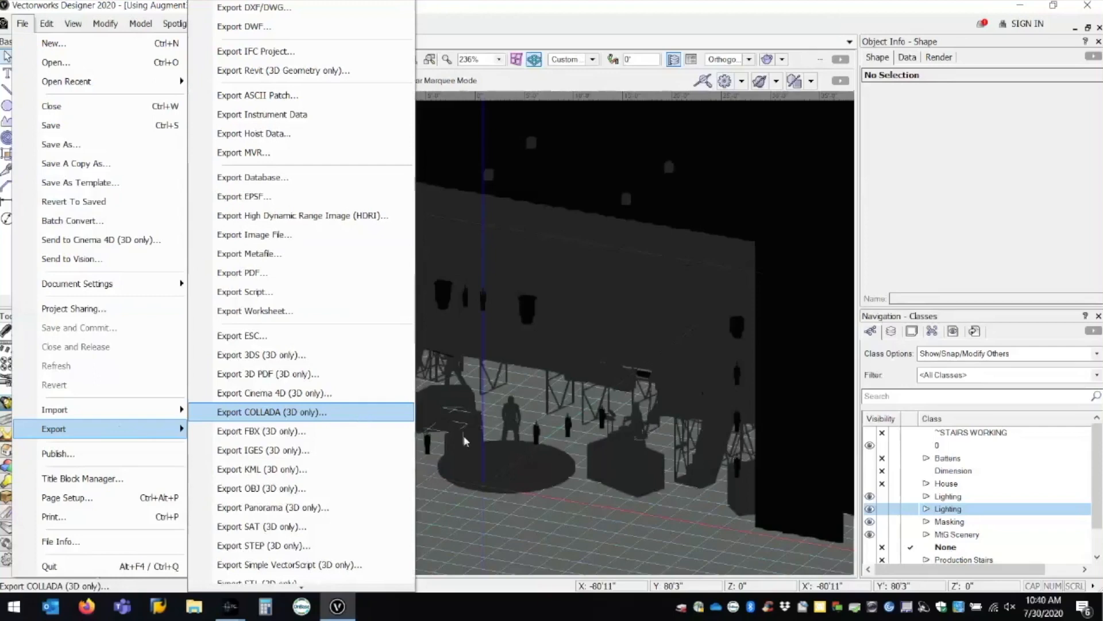
left_click(424, 487)
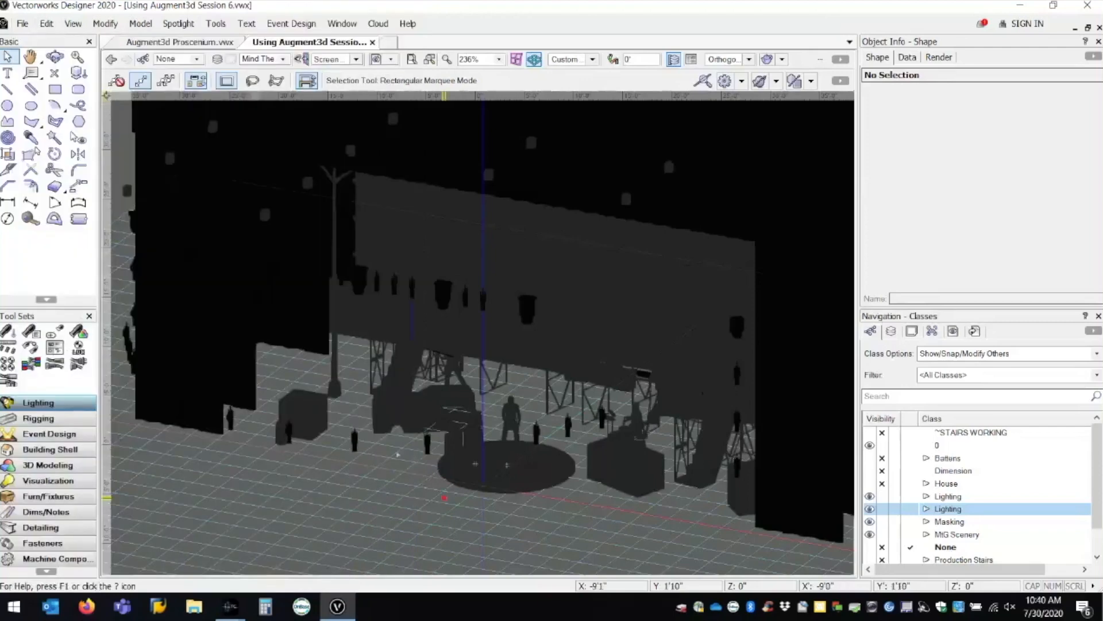
middle_click_drag(399, 453, 402, 420)
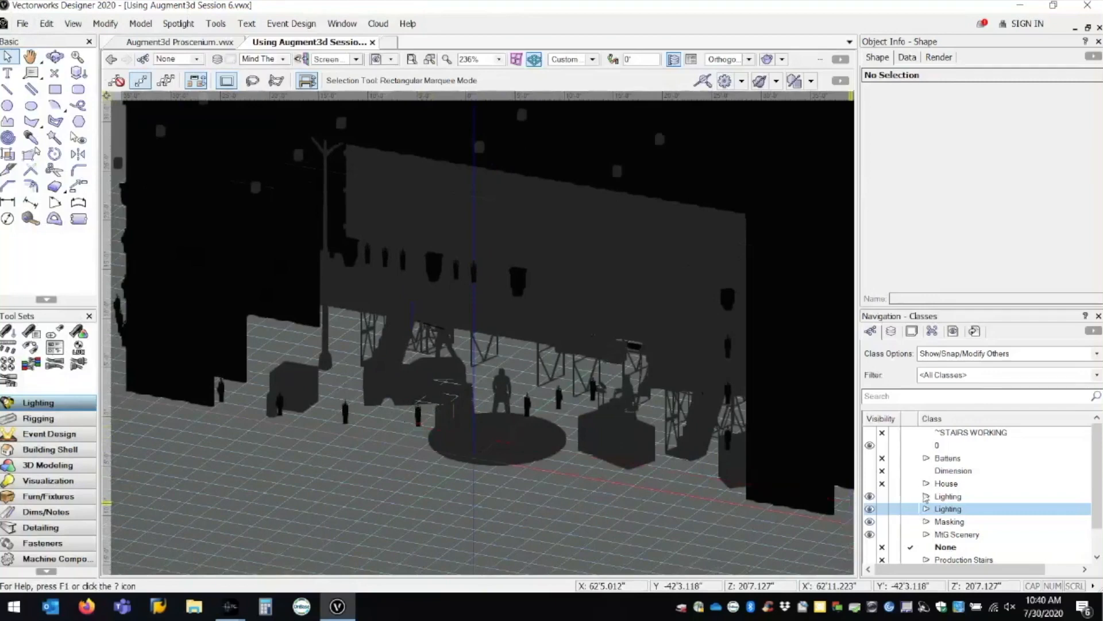
Hide both Lighting classes, the MtG Scenery class and the Scenery class.
left_click(887, 497)
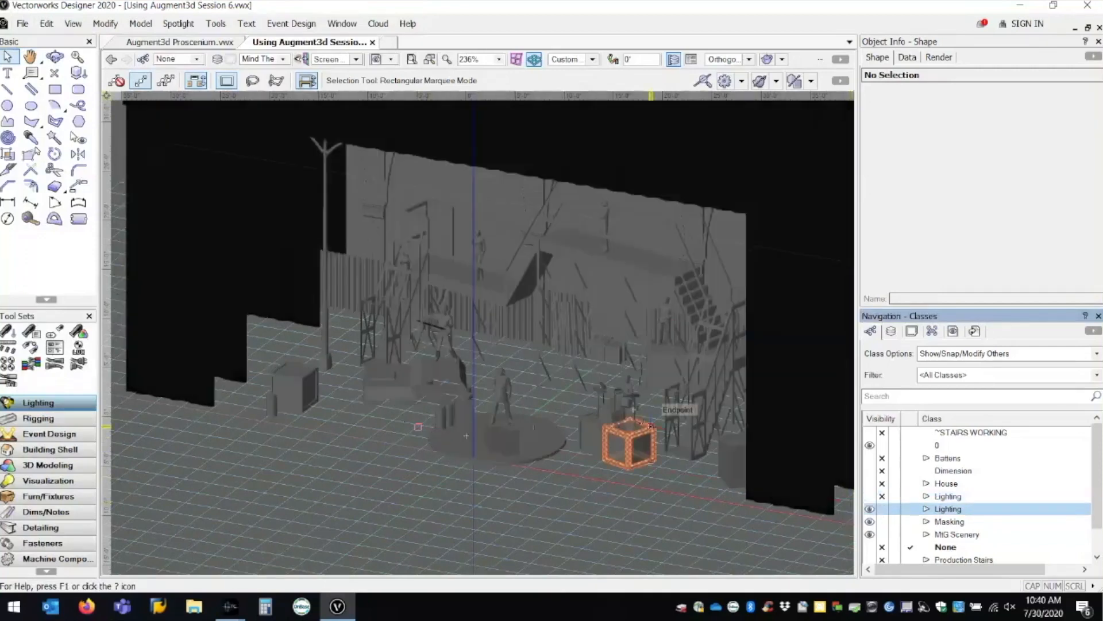
left_click(886, 508)
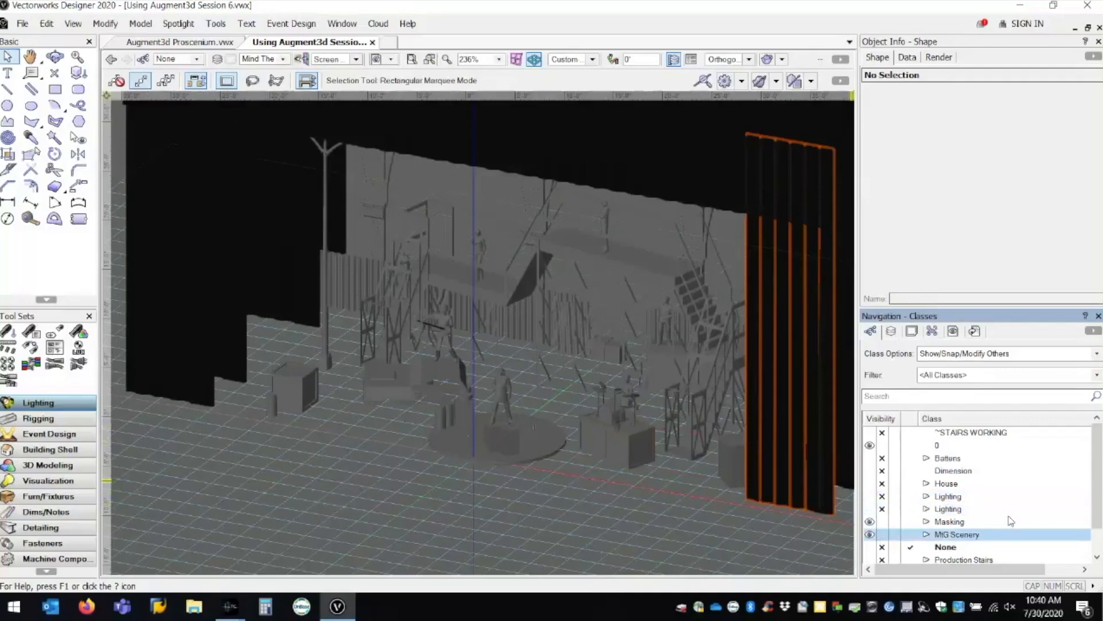
scroll(962, 480, "down", 1)
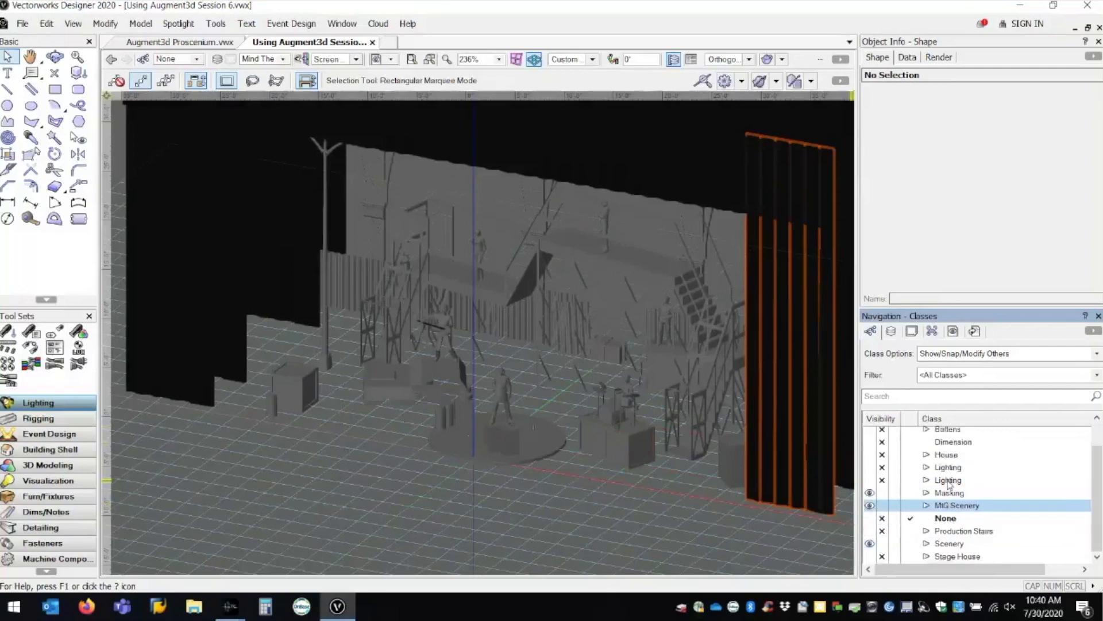
left_click(882, 505)
left_click(887, 544)
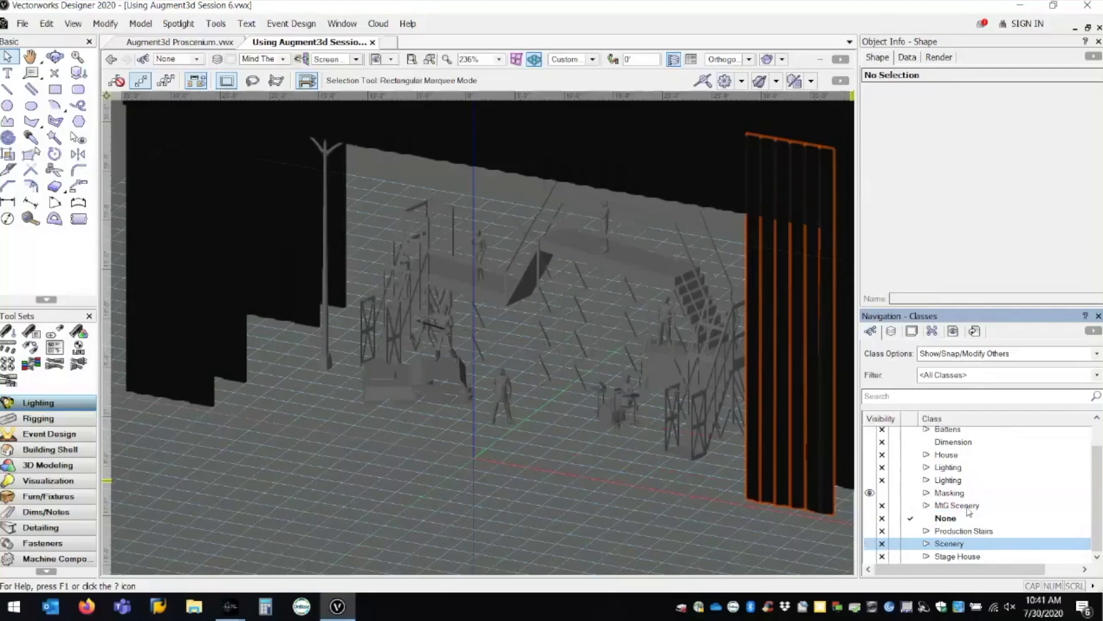
scroll(977, 509, "up", 1)
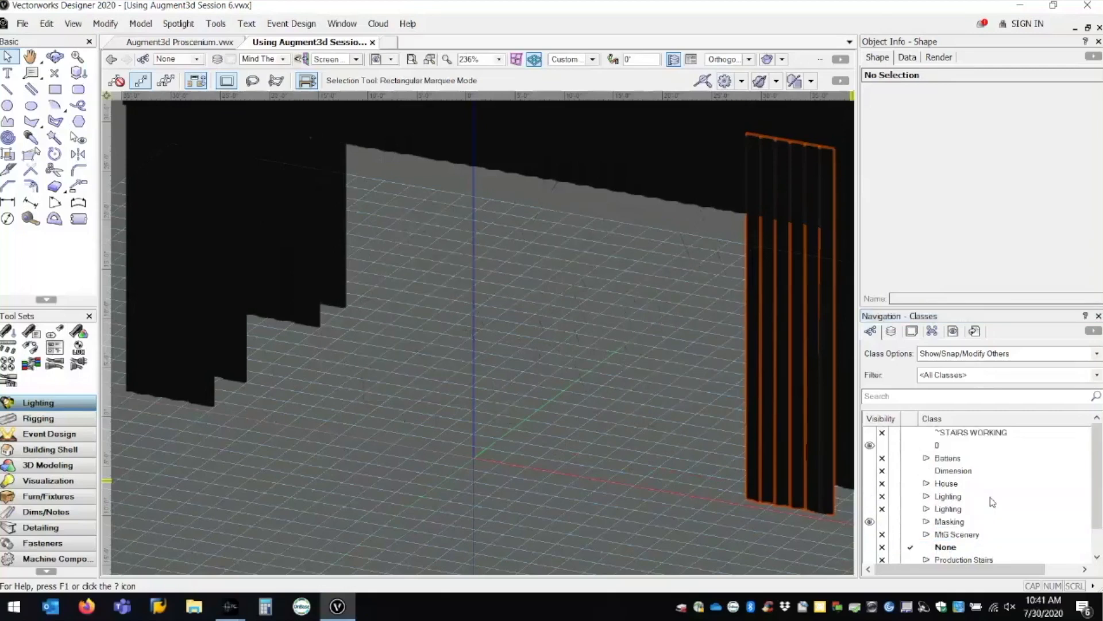
scroll(960, 511, "down", 1)
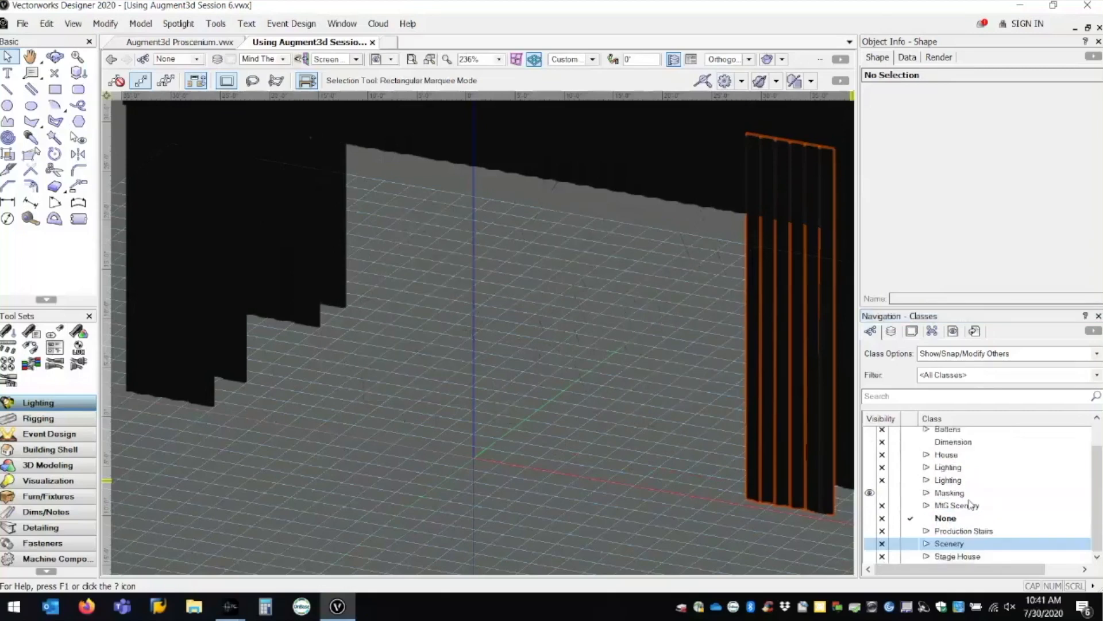
scroll(480, 401, "down", 3)
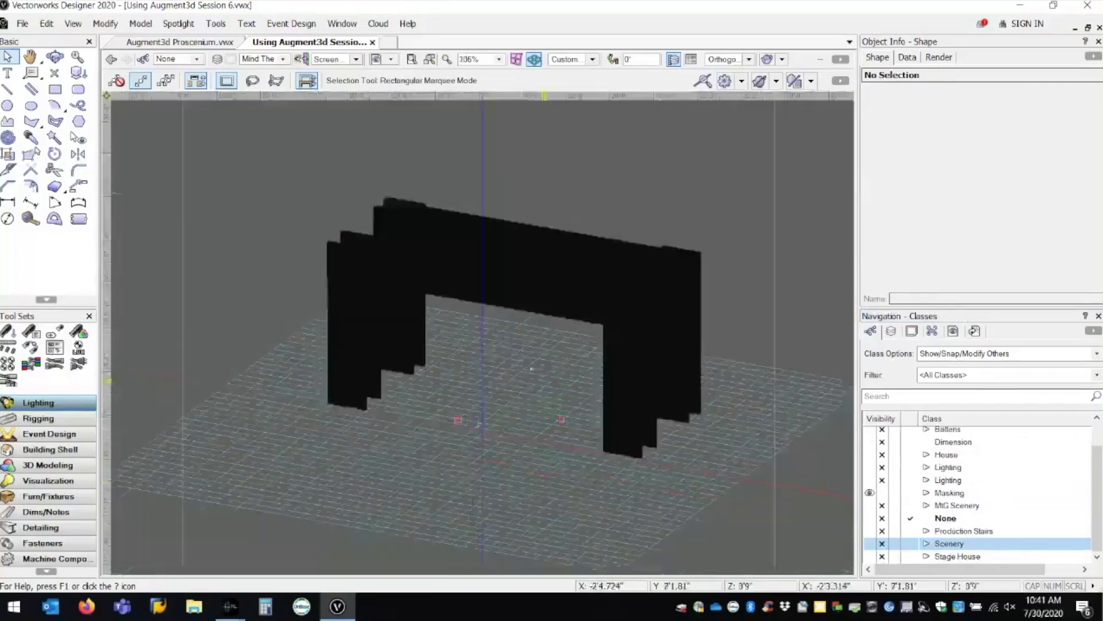
scroll(544, 380, "up", 1)
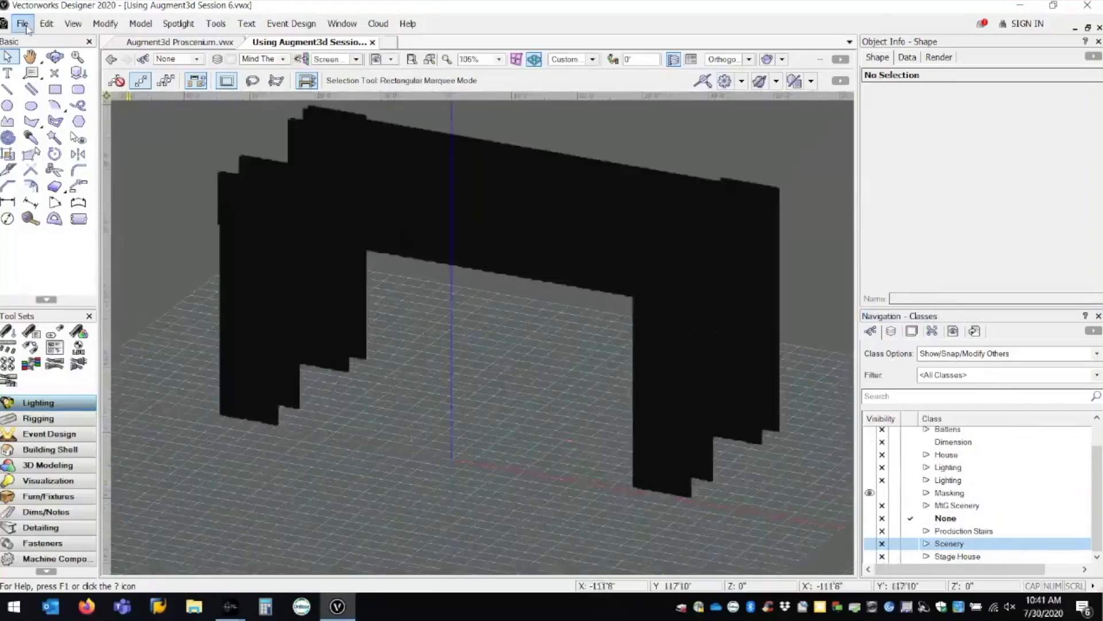
Export all visible objects on all layers to the Desktop as a COLLADA file named MASKING.dae.
left_click(26, 26)
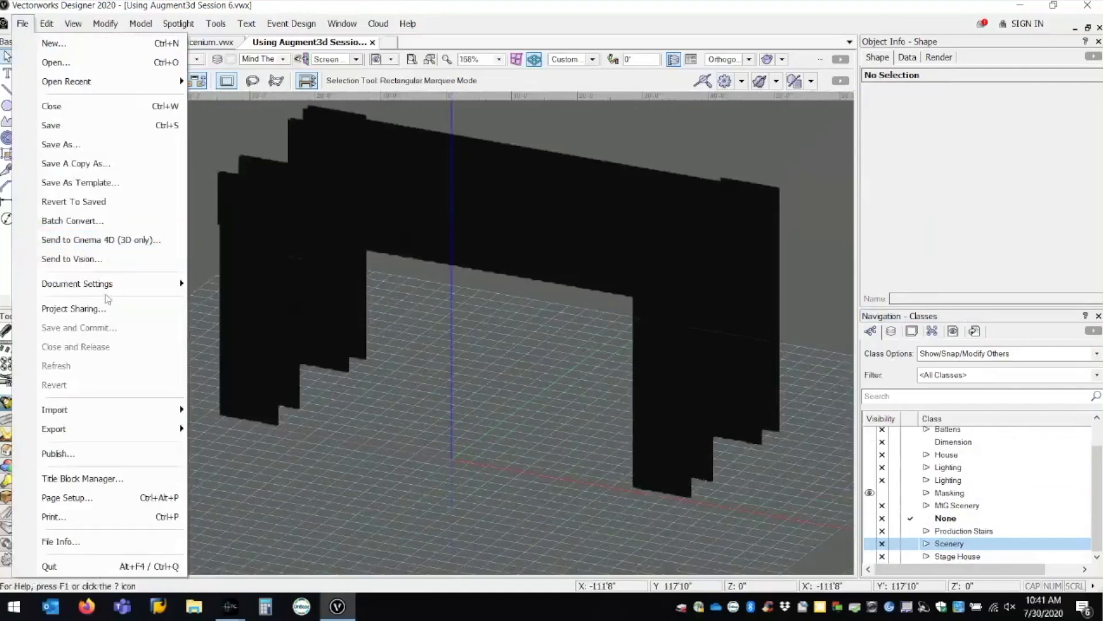
mouse_move(104, 282)
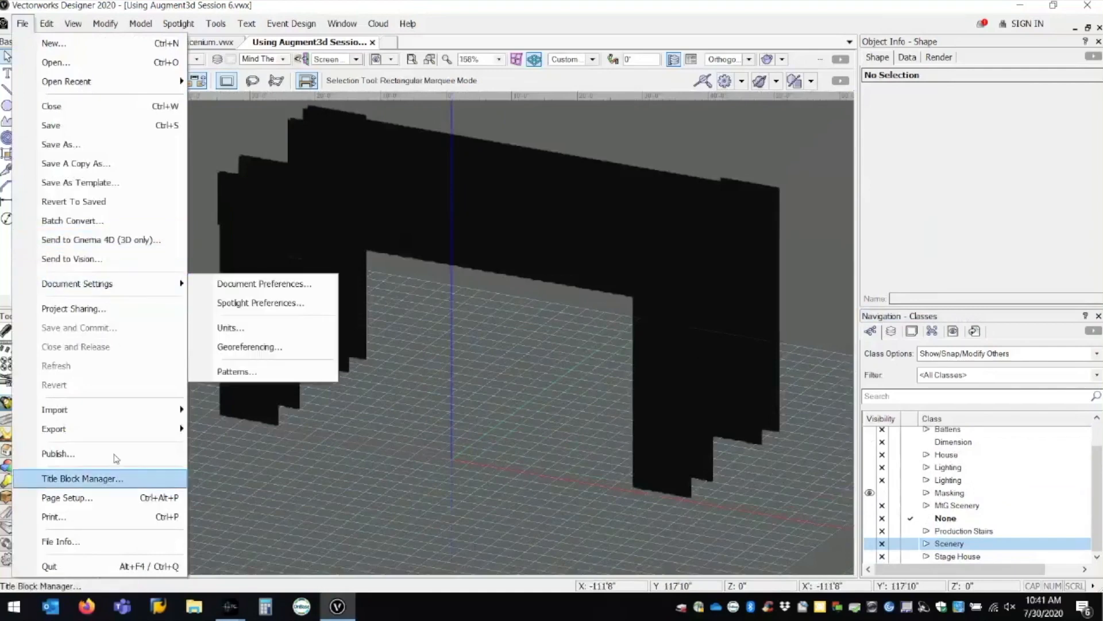
mouse_move(136, 435)
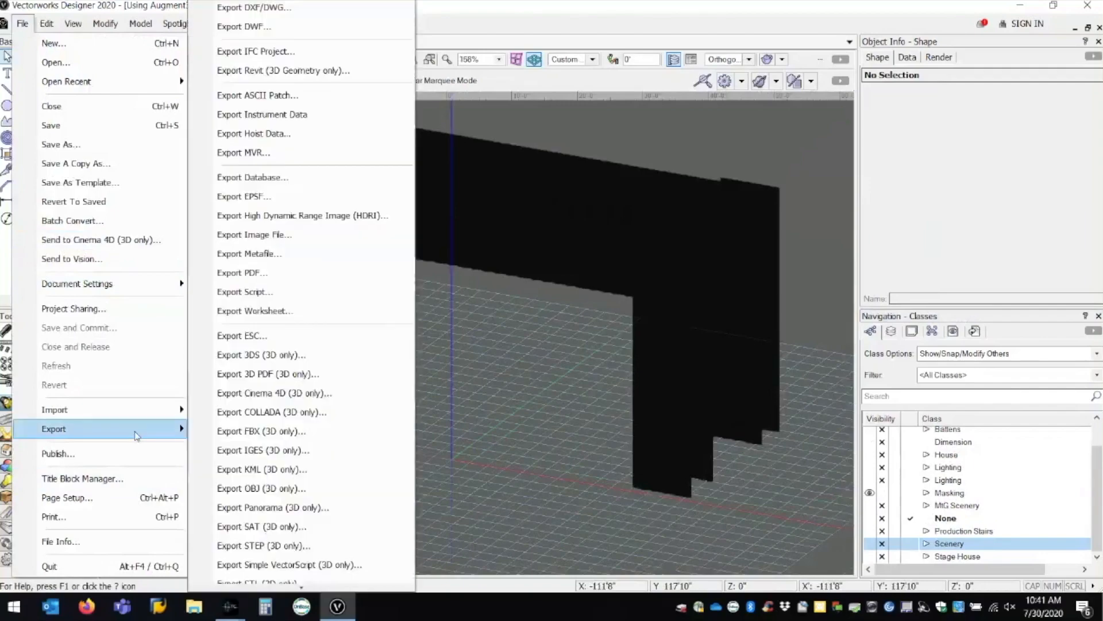
left_click(306, 413)
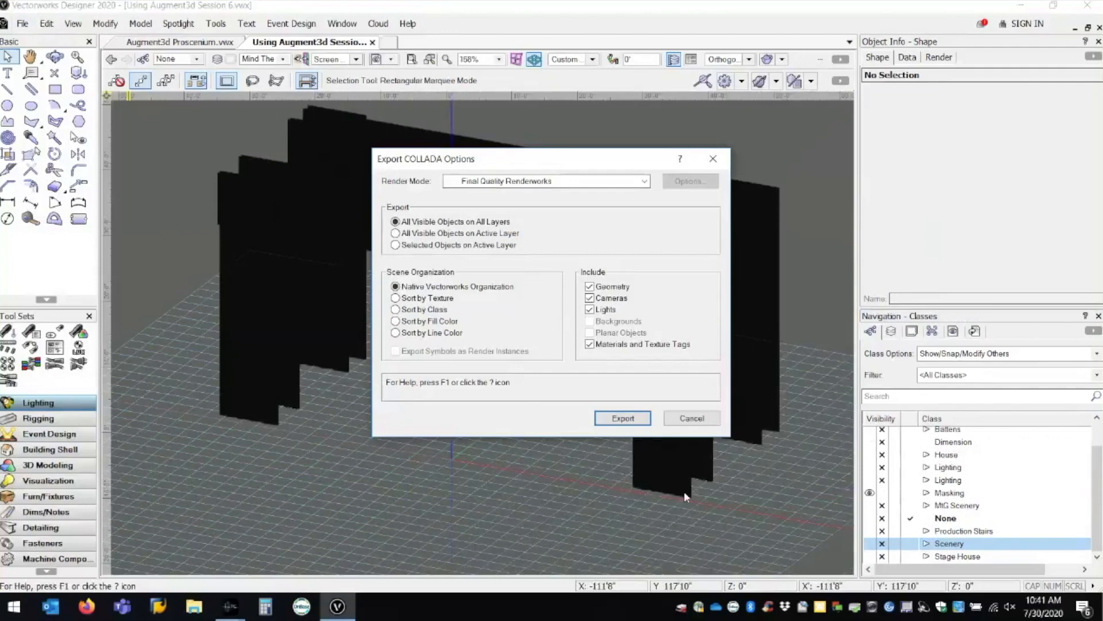
left_click(623, 418)
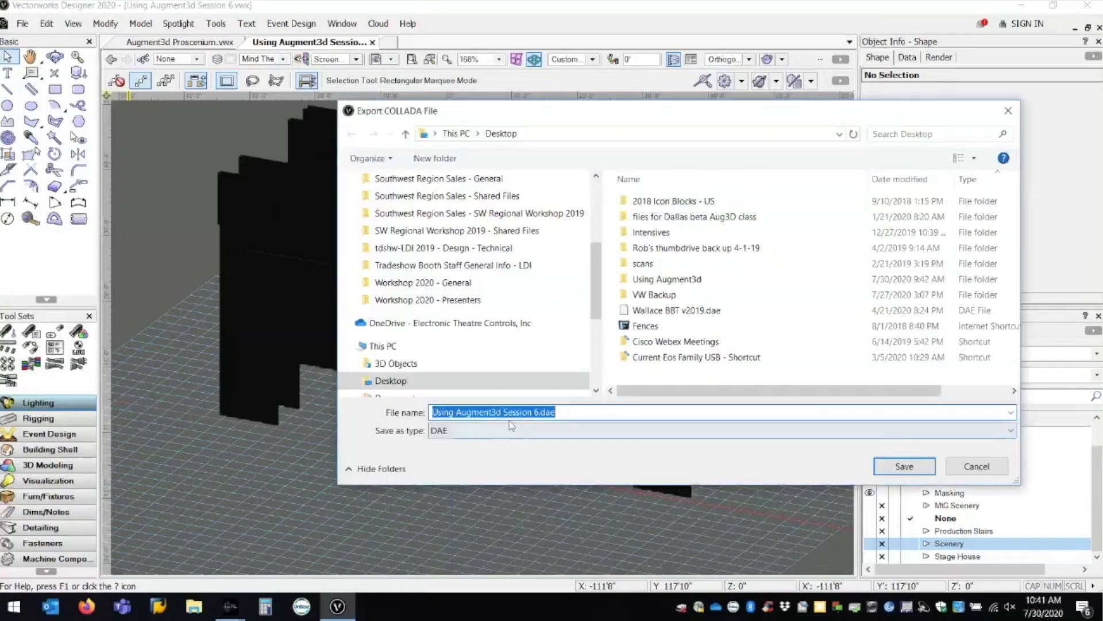
left_click_drag(538, 412, 430, 410)
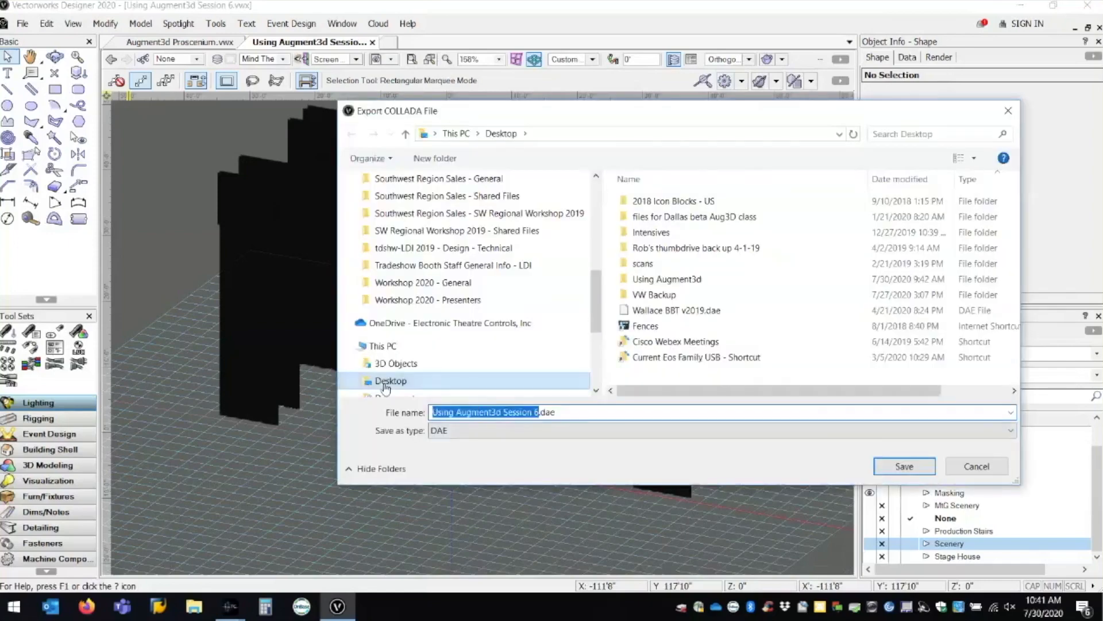
type("MASKING")
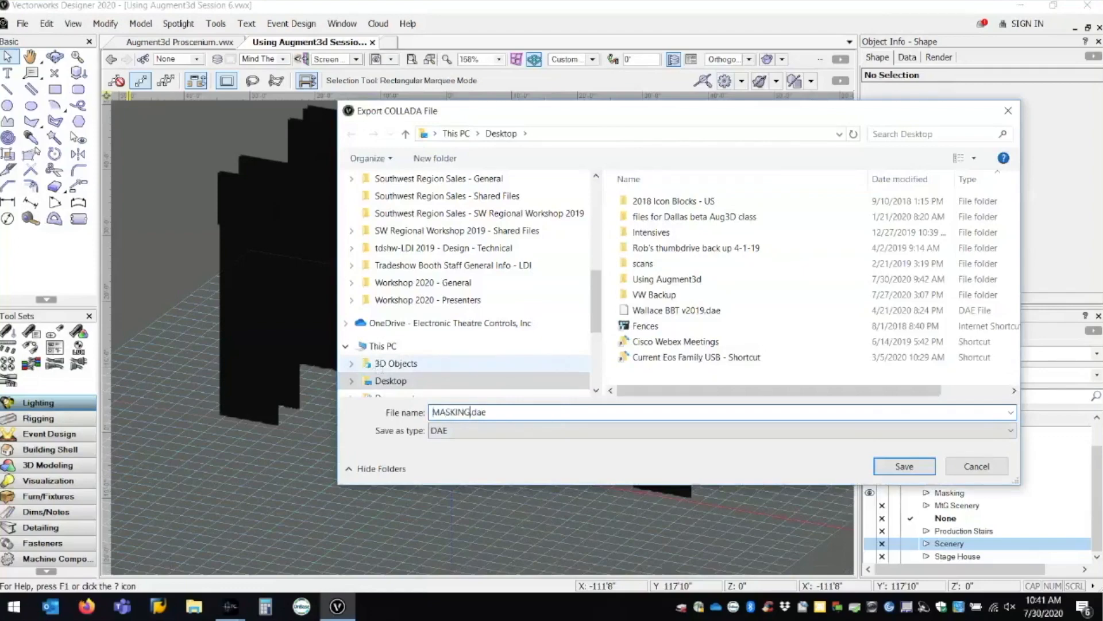
key("Return")
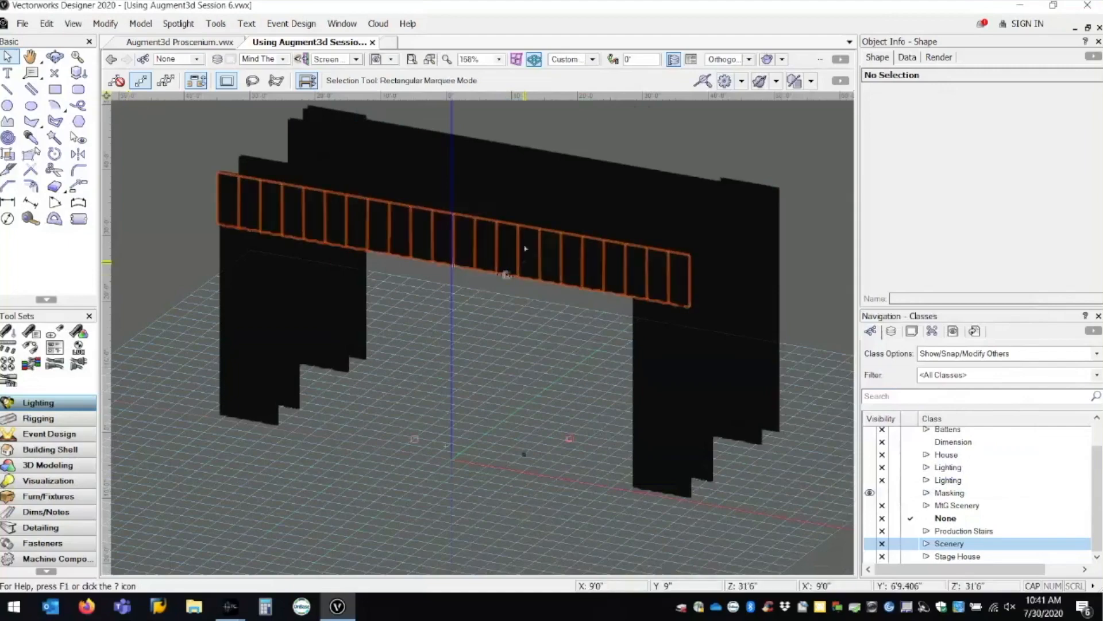
Hide the Masking class and show the MtG Scenery and Scenery classes.
middle_click_drag(719, 384, 706, 355)
left_click(882, 493)
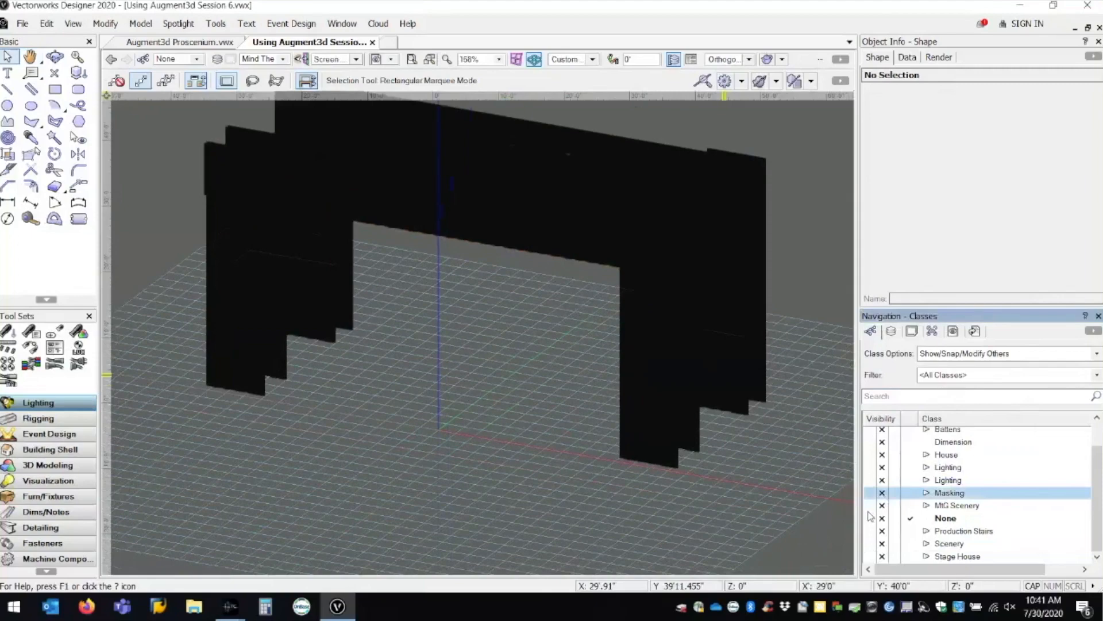
left_click(870, 509)
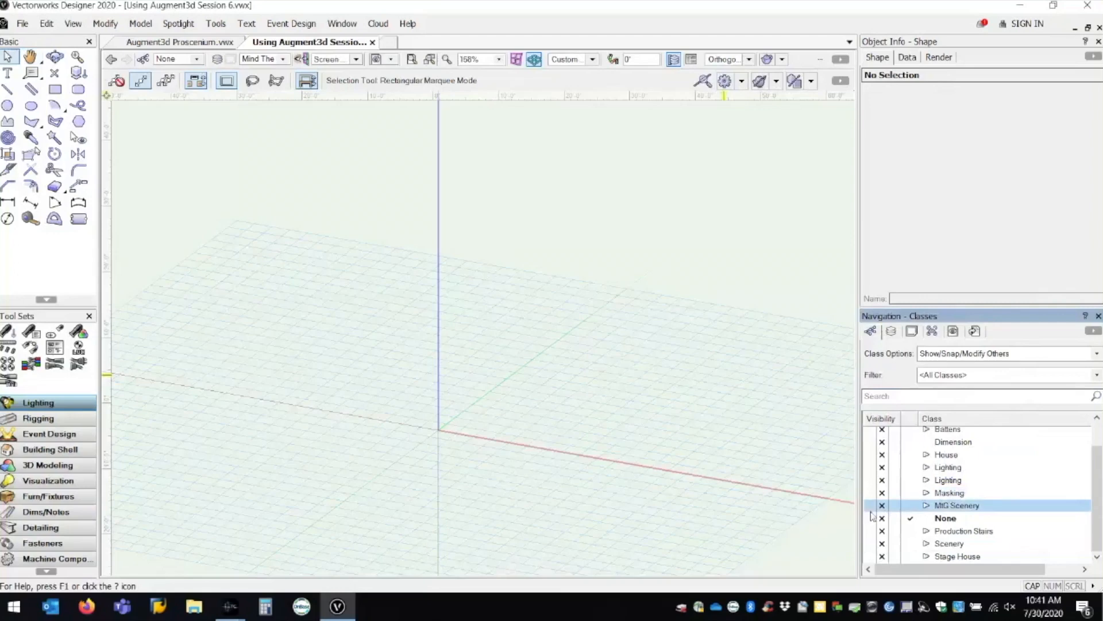
left_click(869, 506)
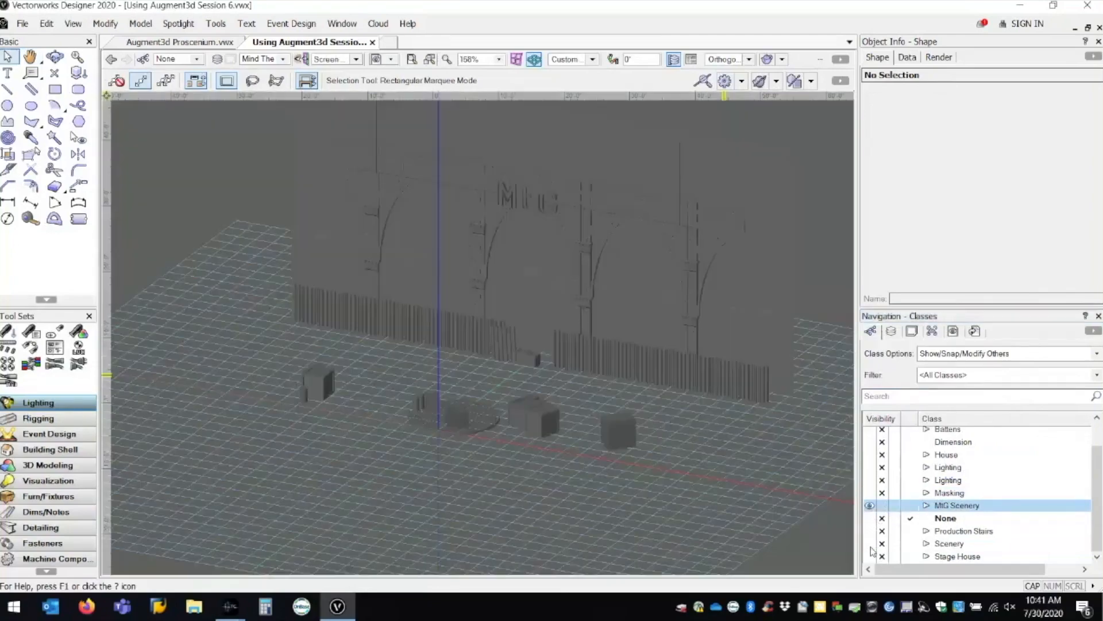
left_click(871, 543)
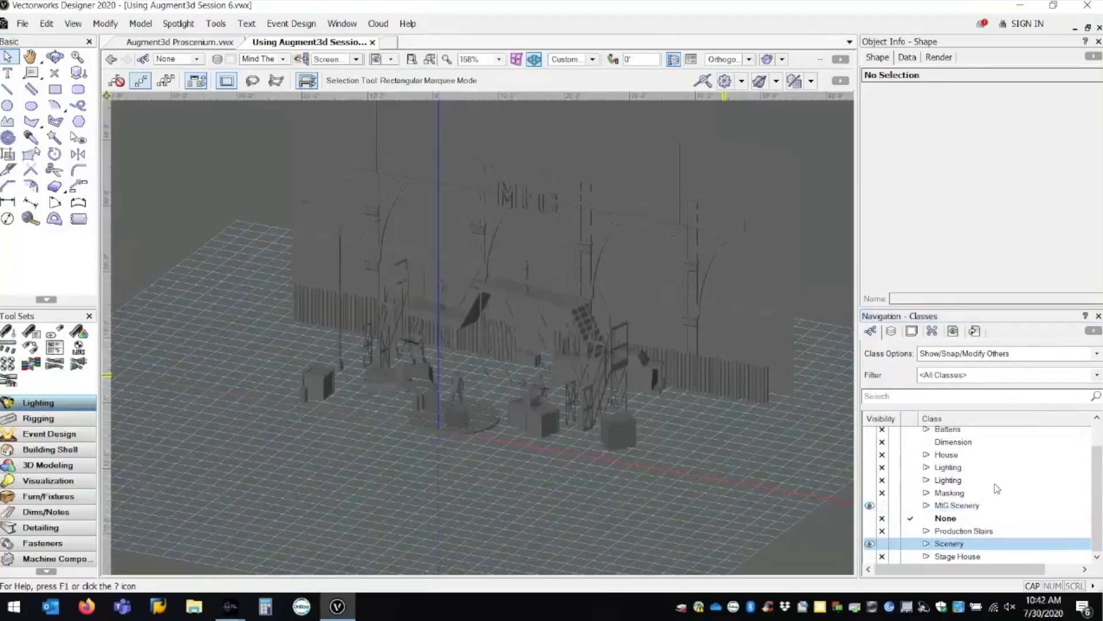
Expand the Scenery class and its People subclass, and hide the Drummer class.
left_click(935, 525)
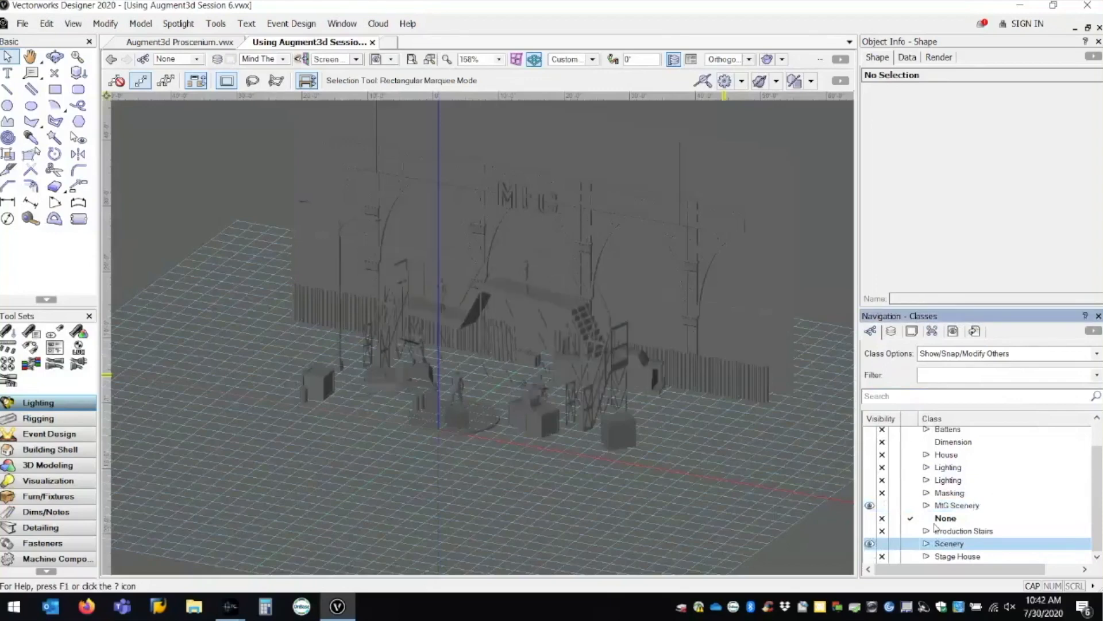
left_click(926, 543)
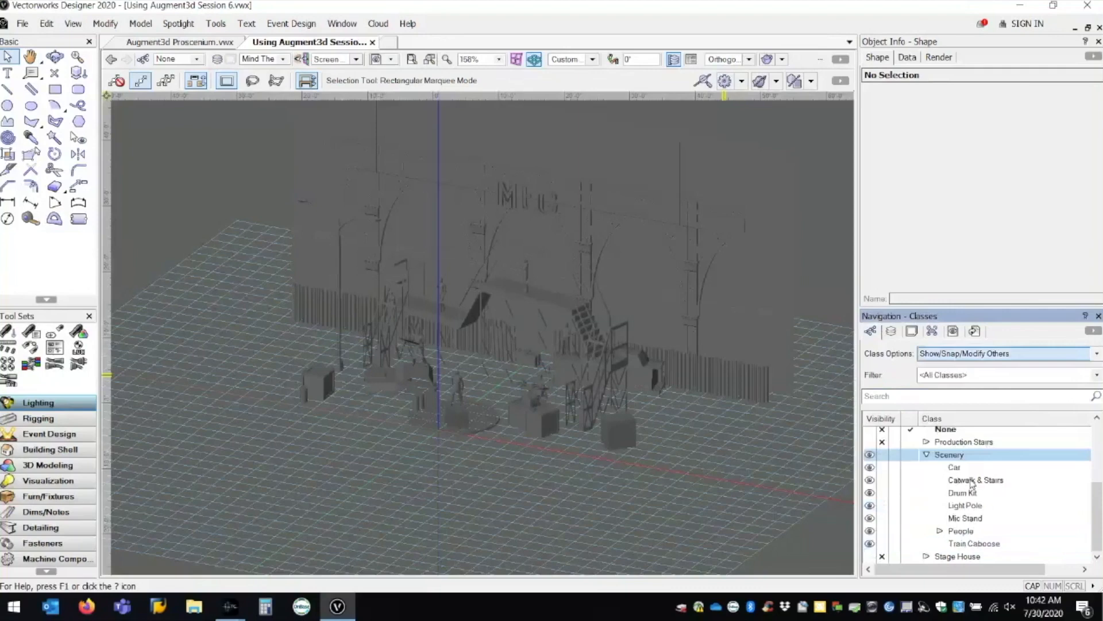
left_click(940, 530)
scroll(980, 486, "down", 1)
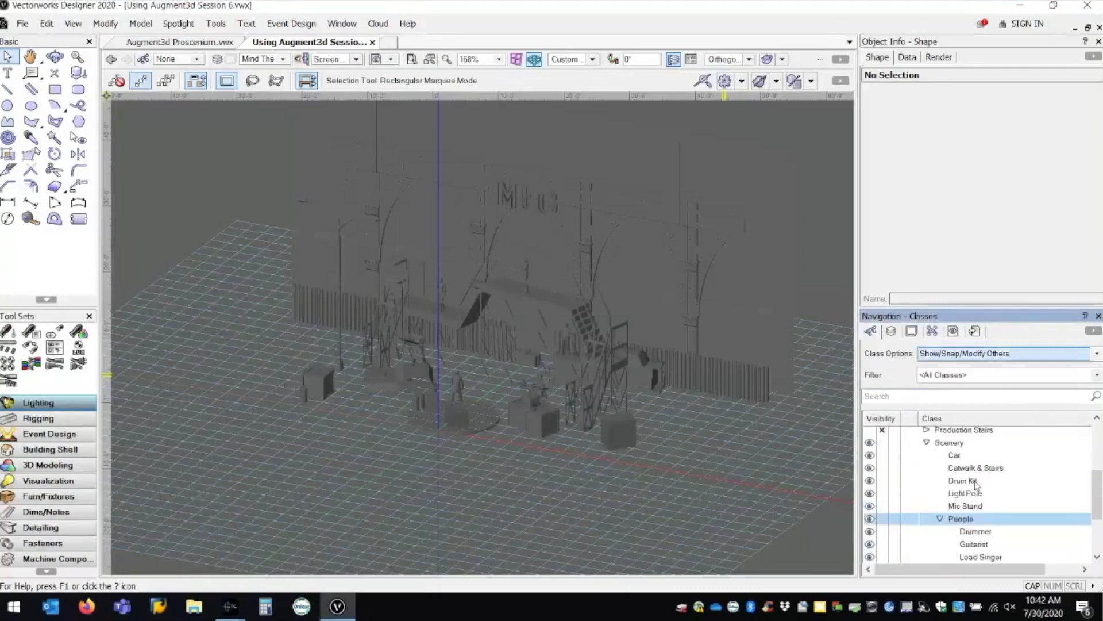
scroll(975, 485, "down", 1)
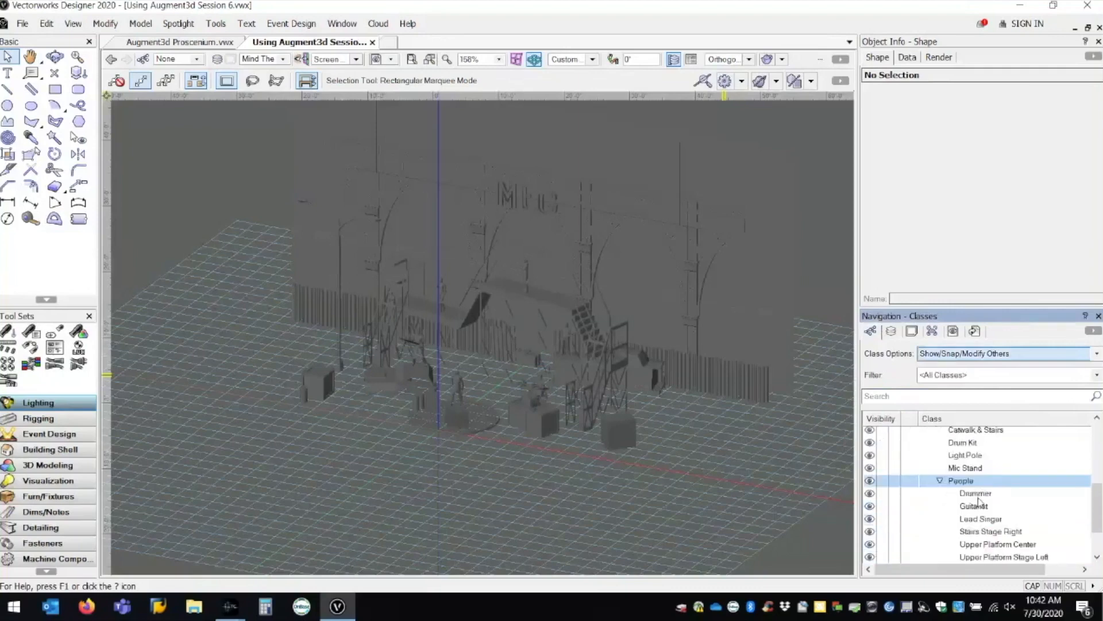
left_click(882, 493)
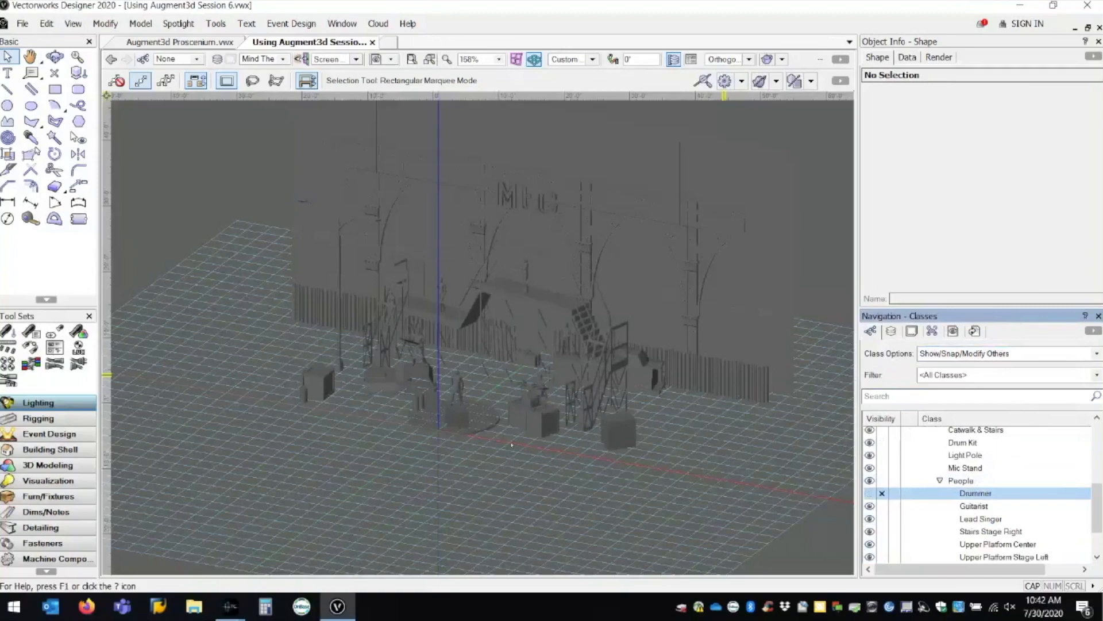
scroll(511, 444, "up", 2)
scroll(502, 422, "up", 2)
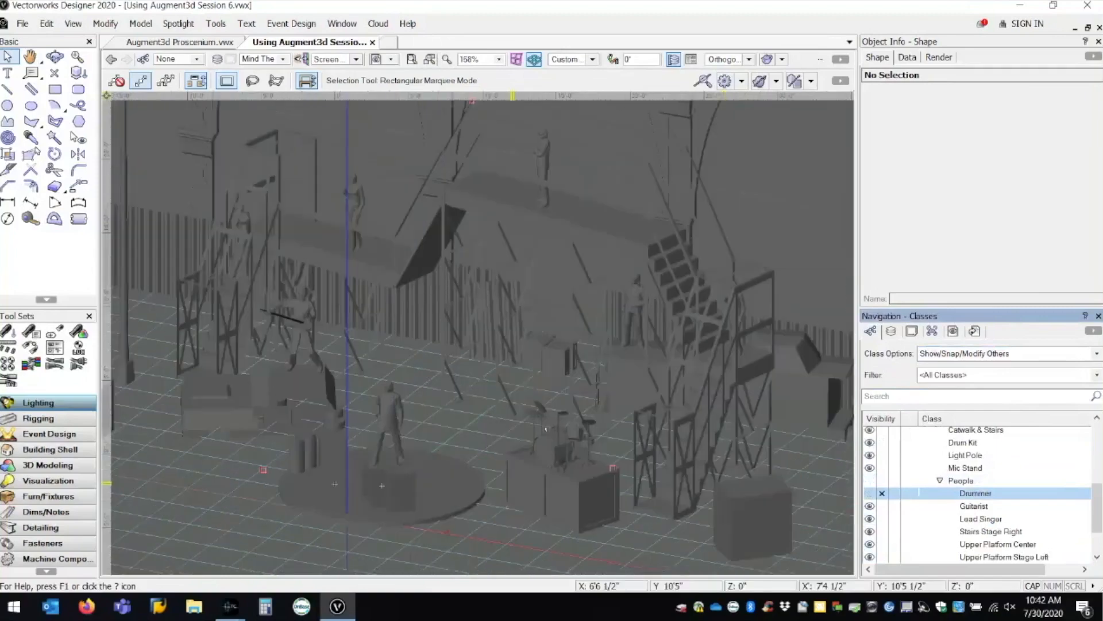
left_click(870, 495)
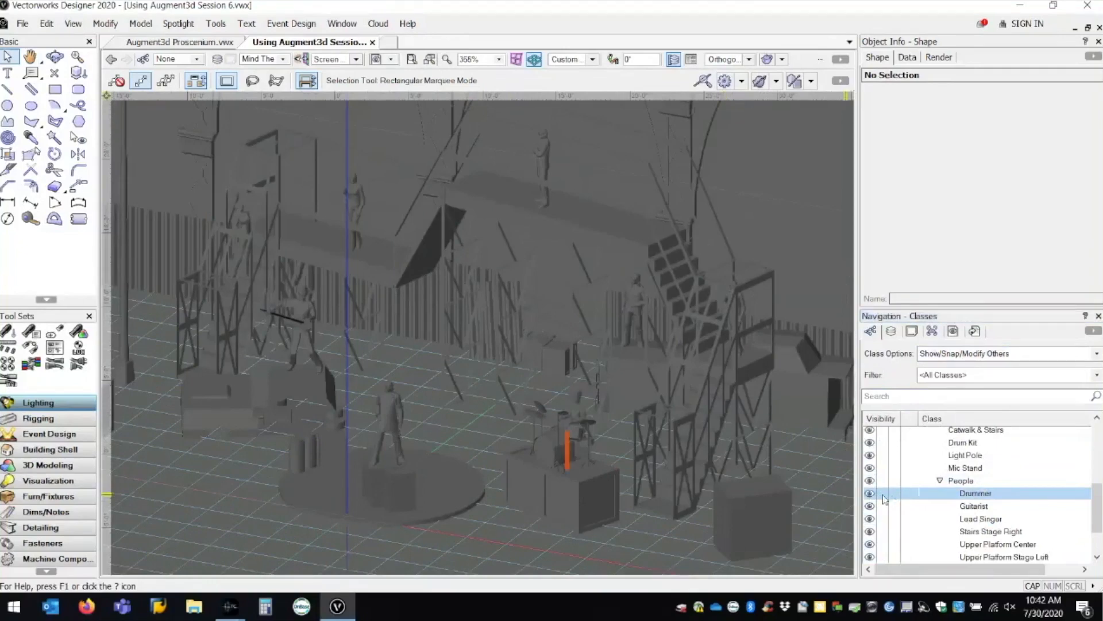
left_click(882, 494)
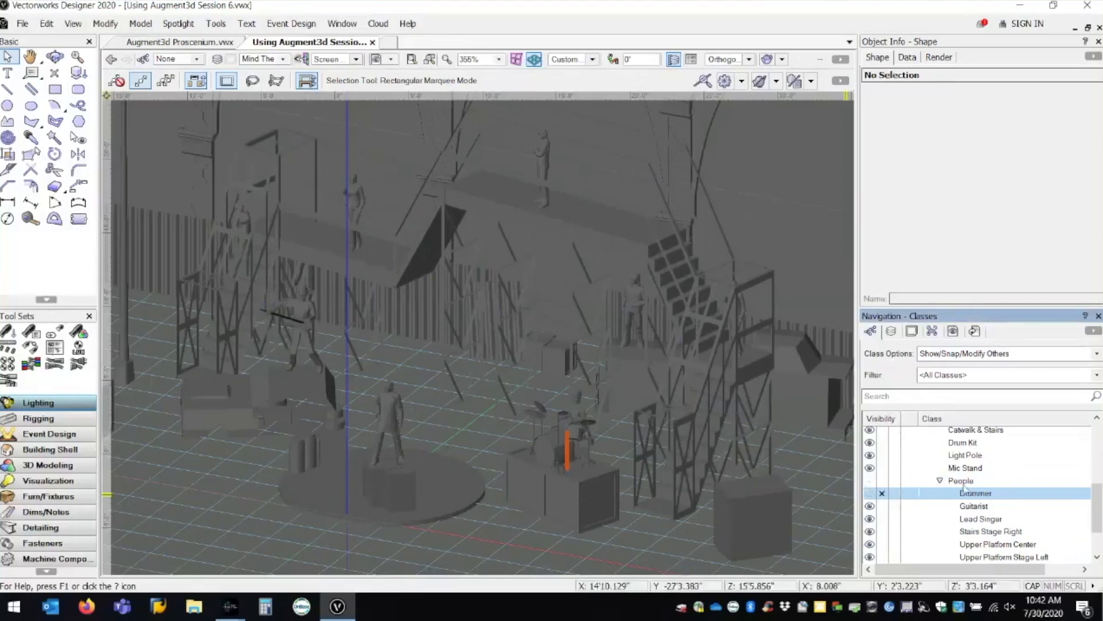
Expand the MtG Scenery class and its Crates subclass, and hide the Lead Singer crate class.
scroll(940, 493, "up", 1)
scroll(930, 491, "up", 1)
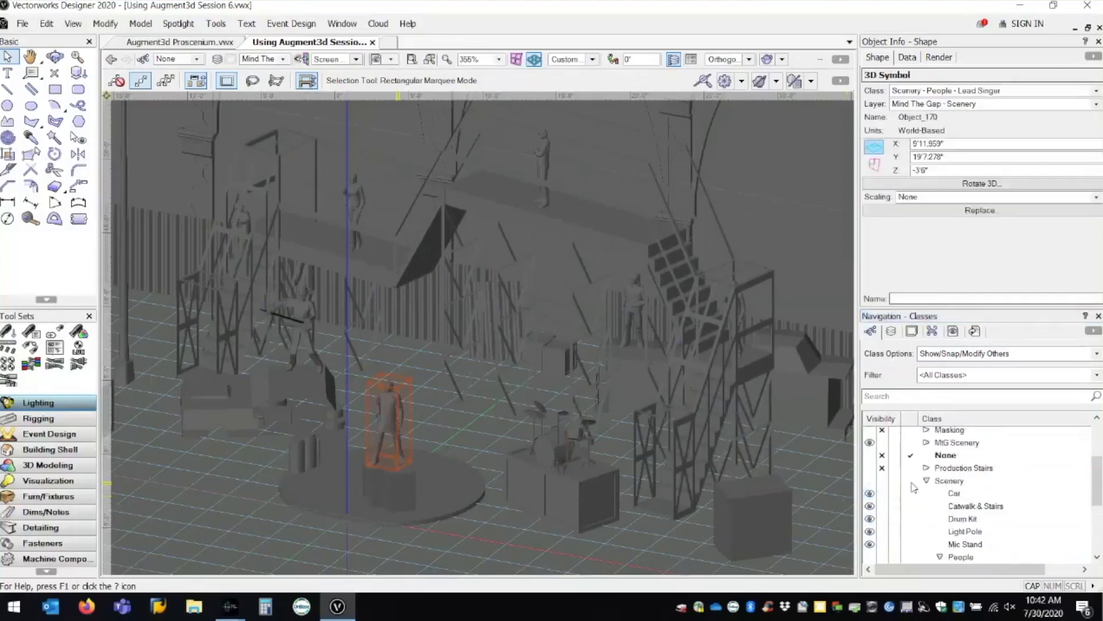
scroll(922, 487, "up", 1)
left_click(927, 481)
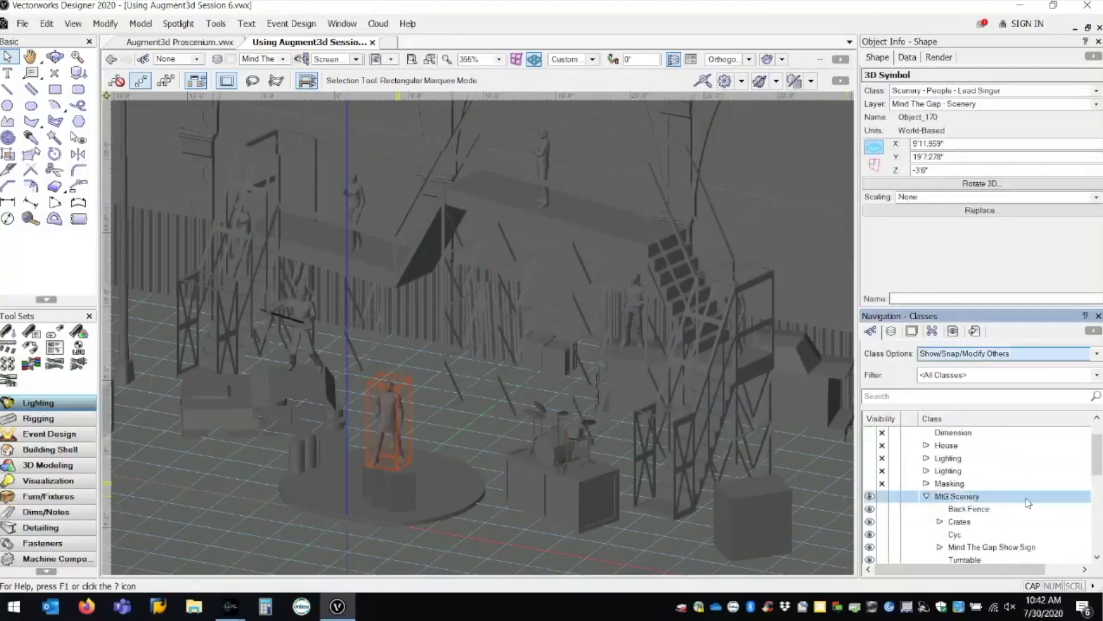
scroll(938, 486, "down", 1)
left_click(938, 483)
scroll(955, 521, "up", 2)
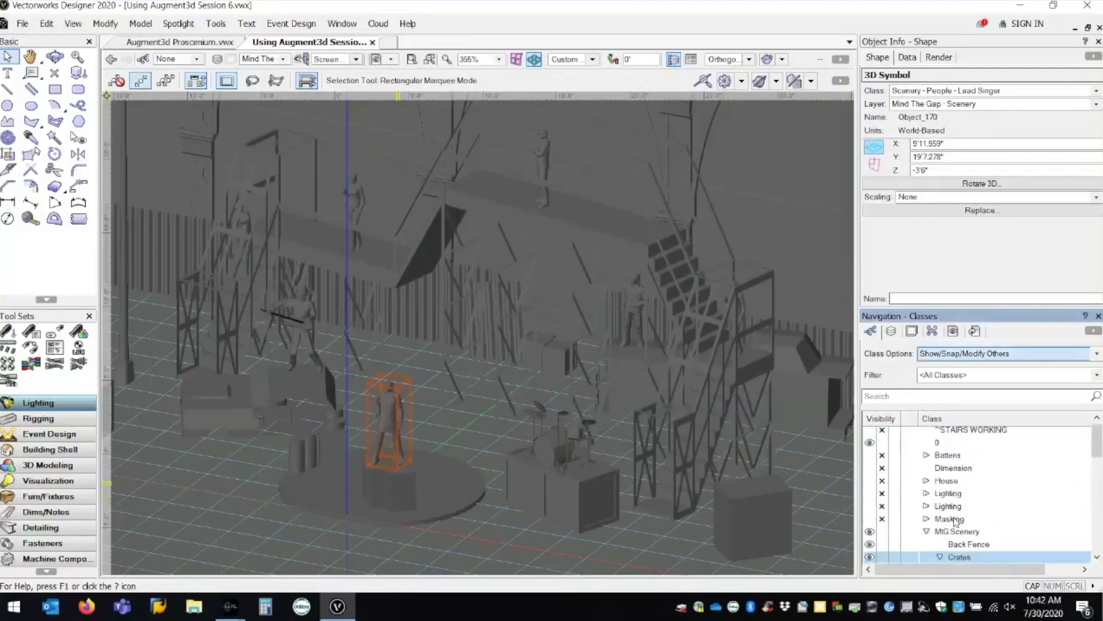
scroll(967, 472, "down", 3)
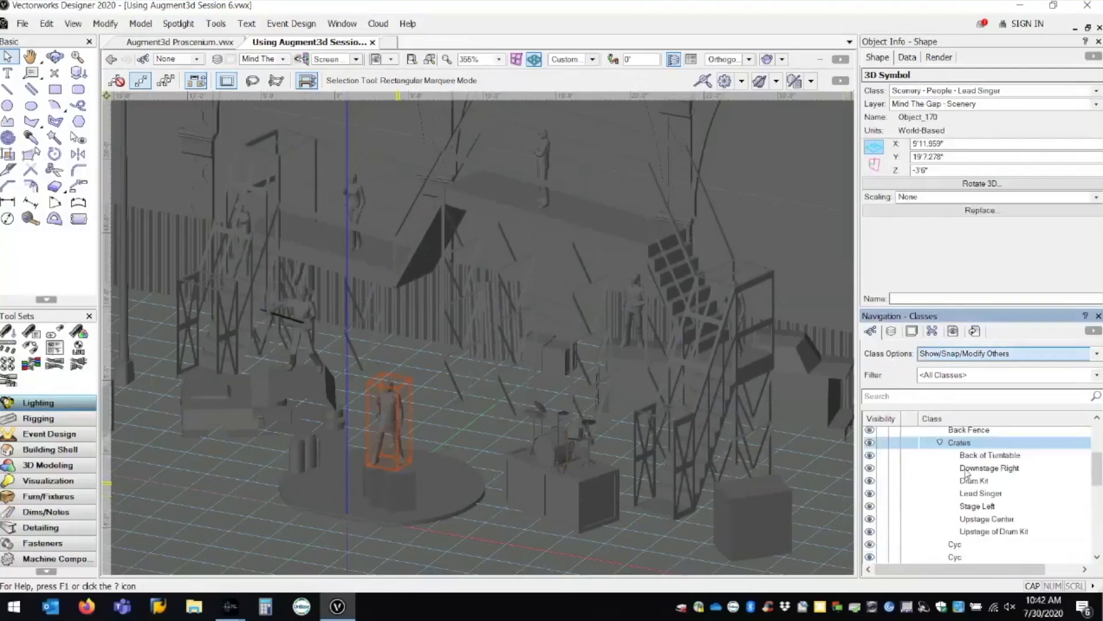
left_click(883, 495)
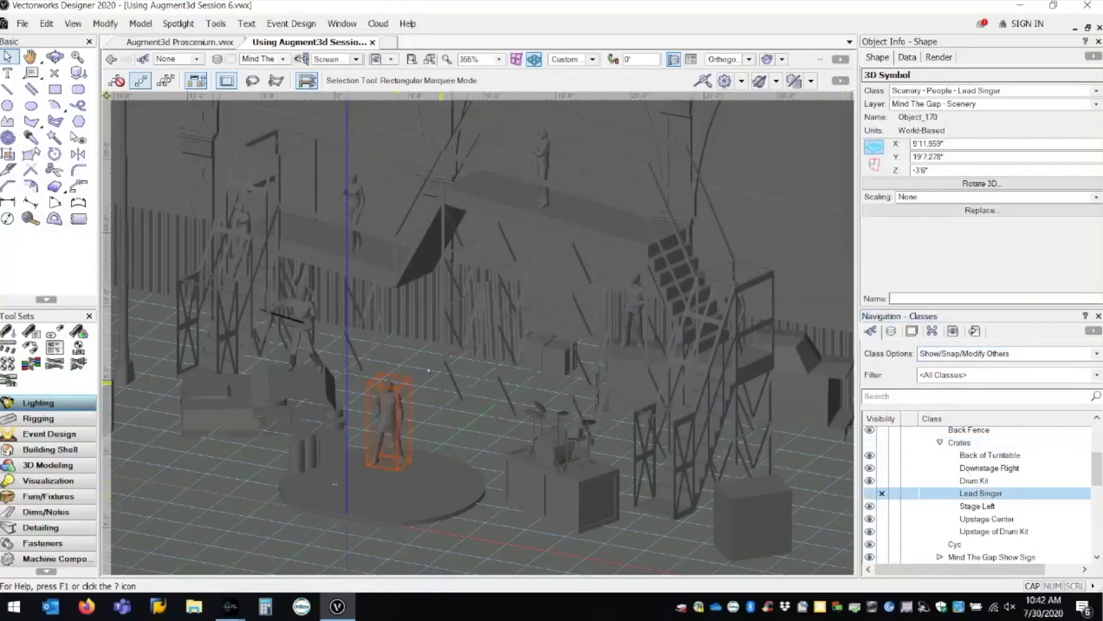
Export the visible scenery to the Desktop as a COLLADA file named SCENERY.dae.
scroll(428, 371, "down", 3)
middle_click_drag(594, 368, 539, 396)
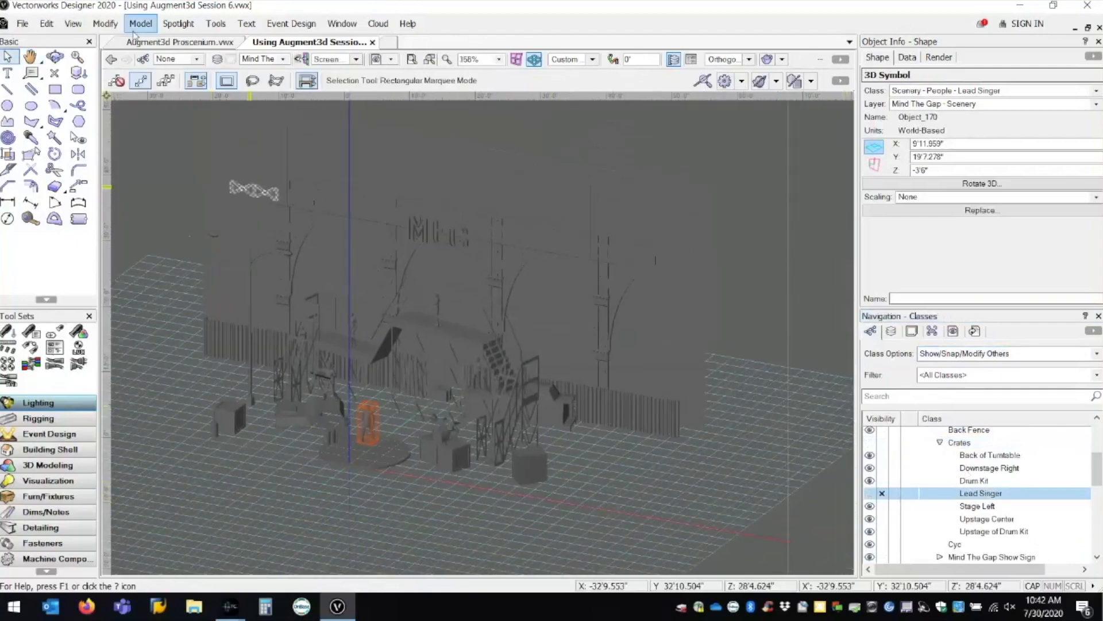
left_click(23, 24)
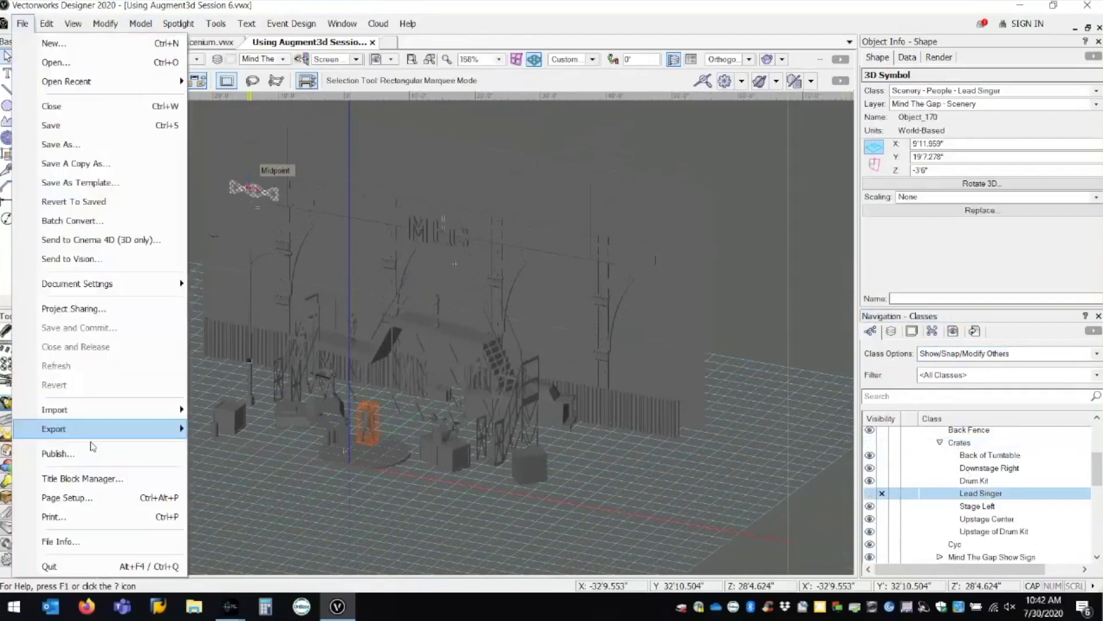
mouse_move(92, 430)
left_click(230, 412)
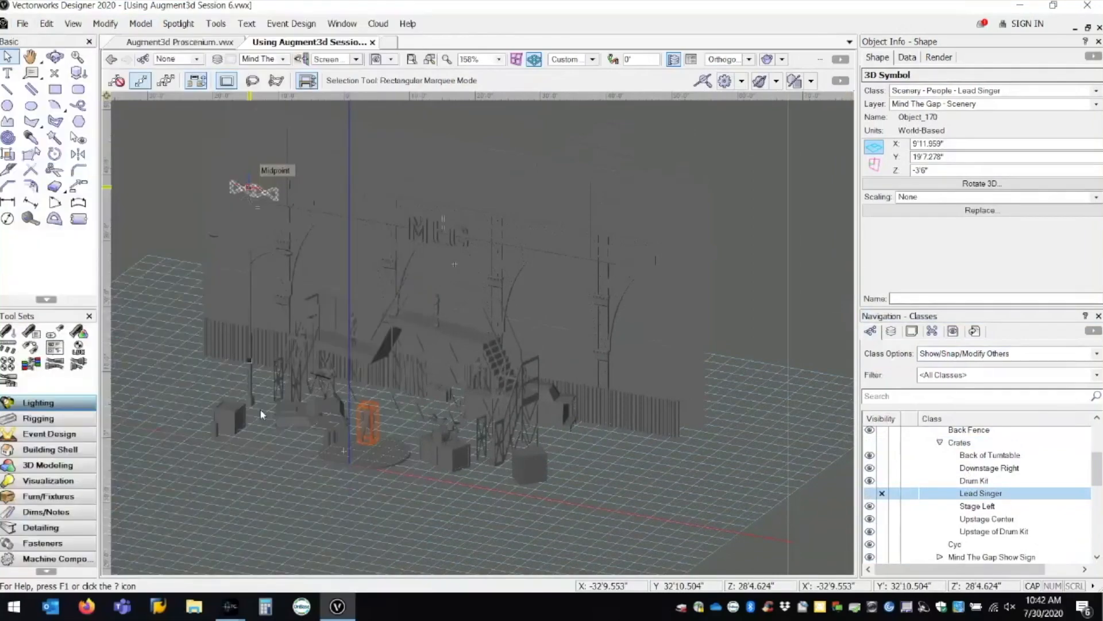
key("Return")
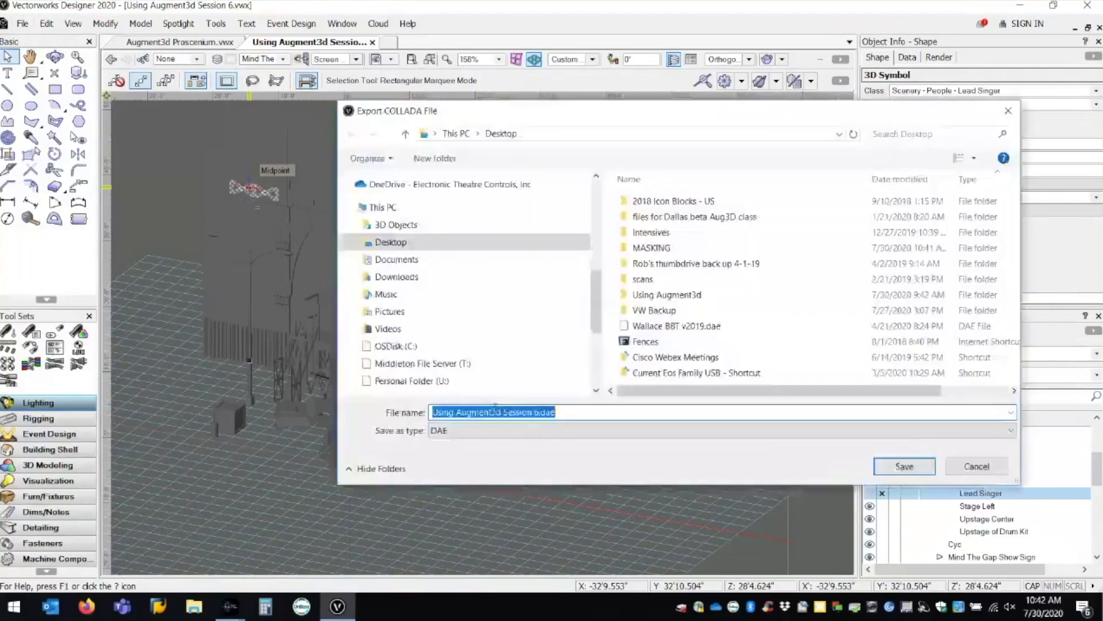
left_click(529, 412)
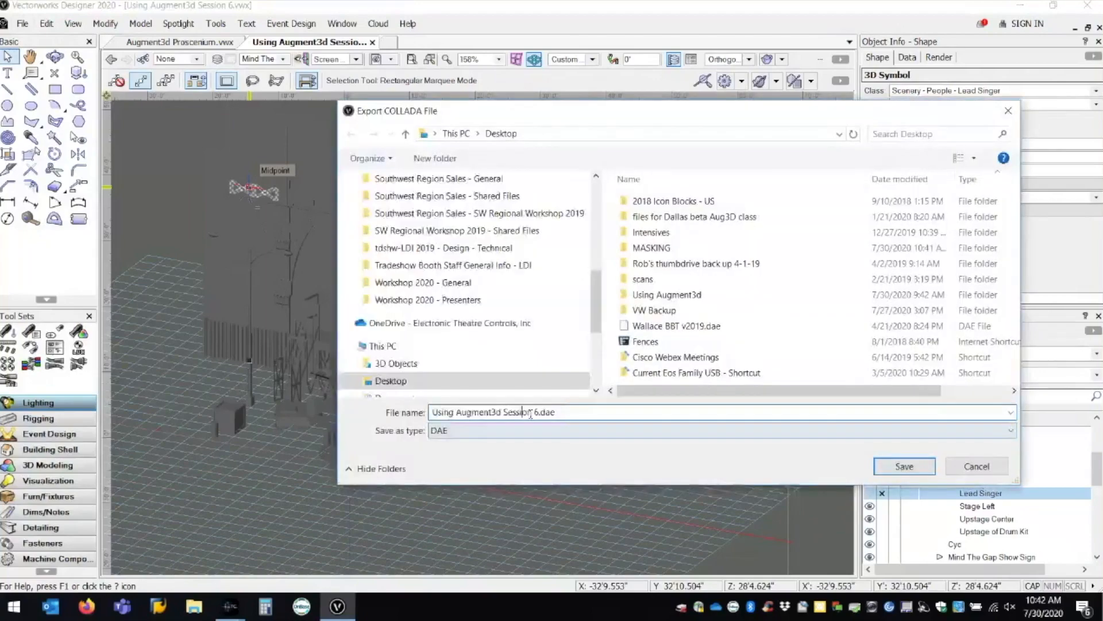
left_click_drag(539, 412, 416, 414)
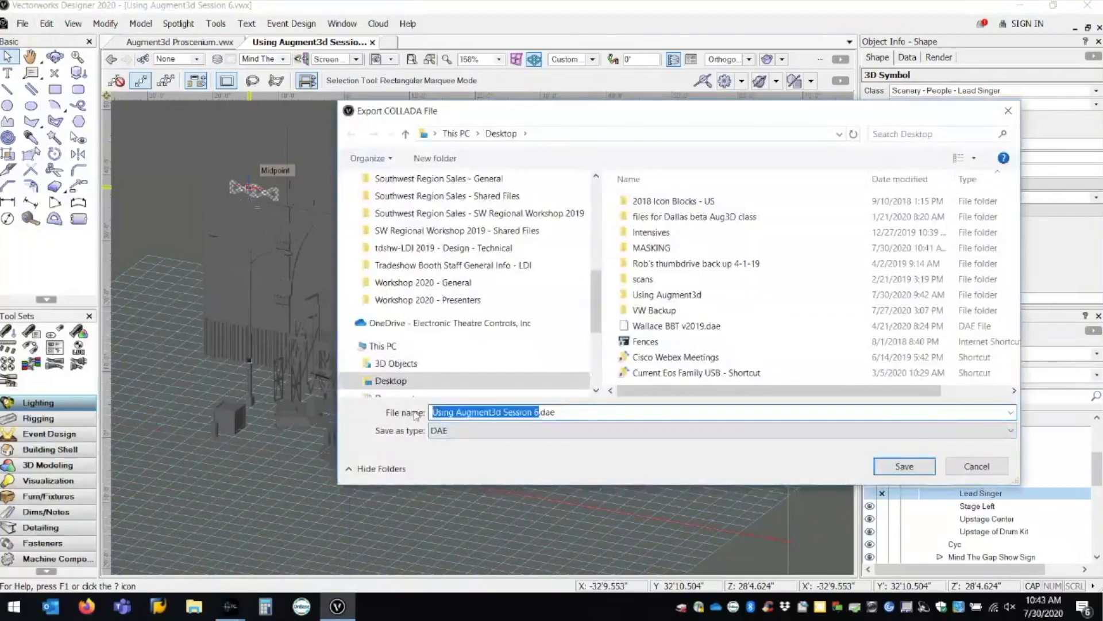
type("SCENER")
key("Return")
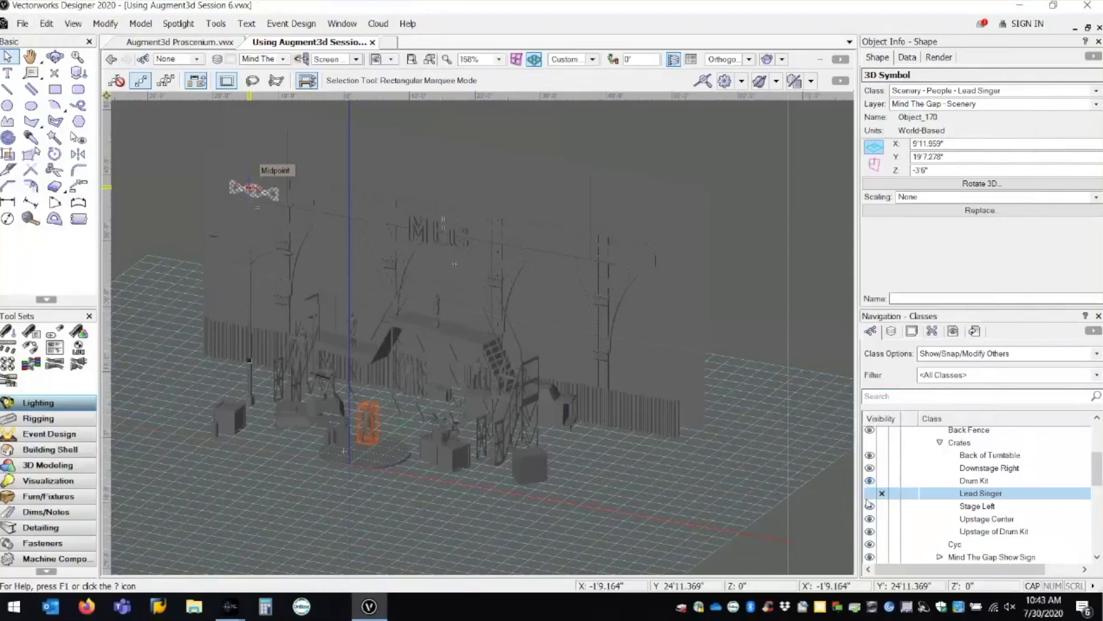
Hide the MtG Scenery and Scenery classes together with all their subclasses.
scroll(885, 474, "up", 1)
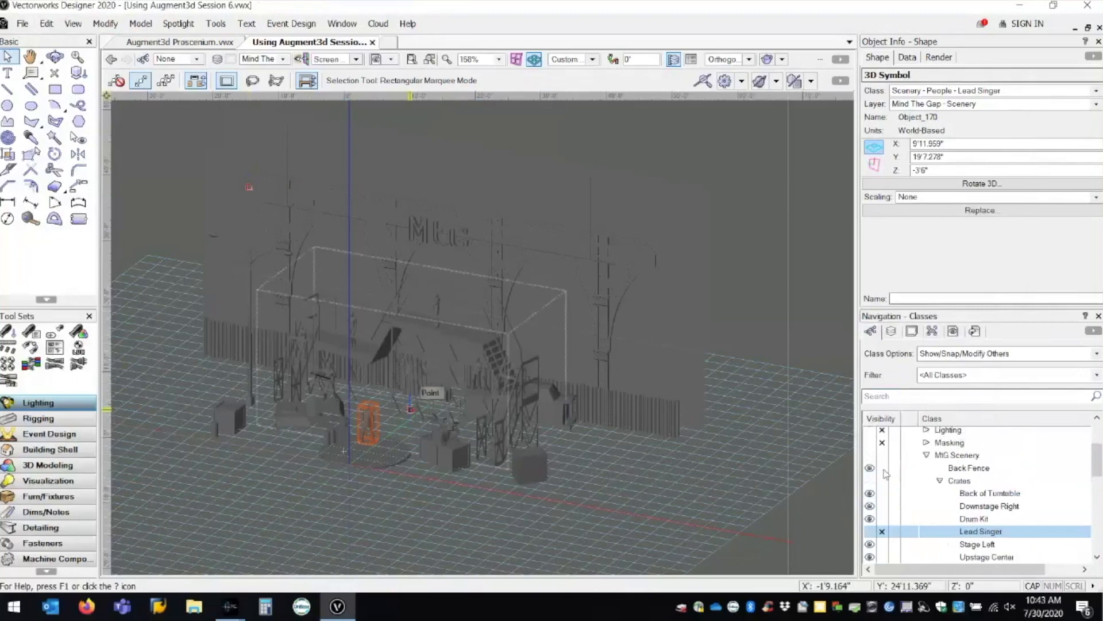
scroll(885, 473, "up", 1)
left_click(883, 495)
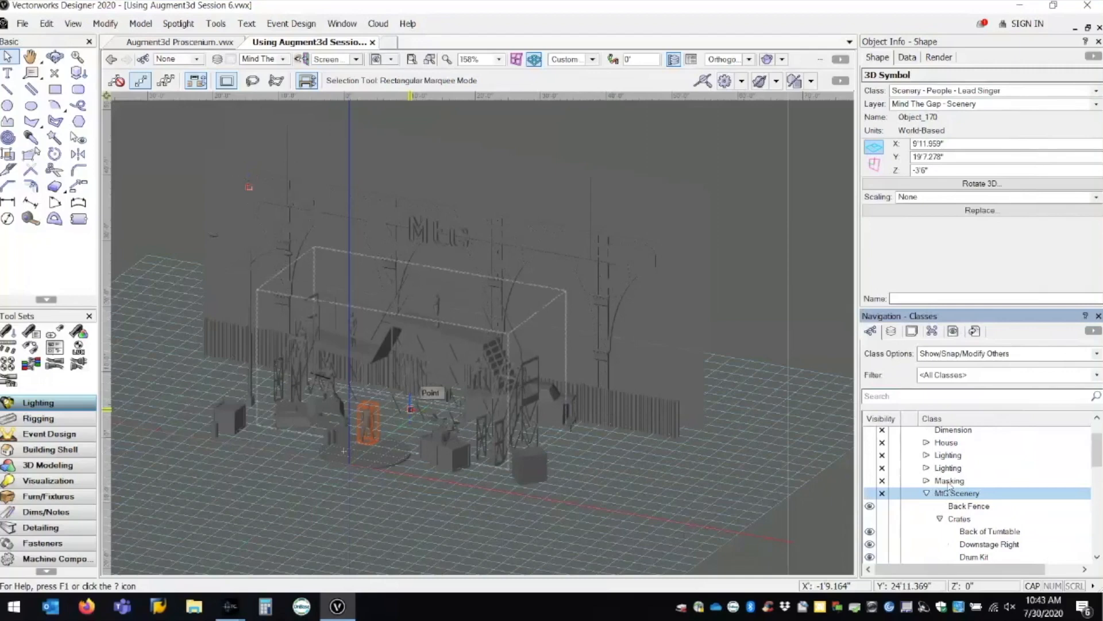
scroll(951, 484, "down", 3)
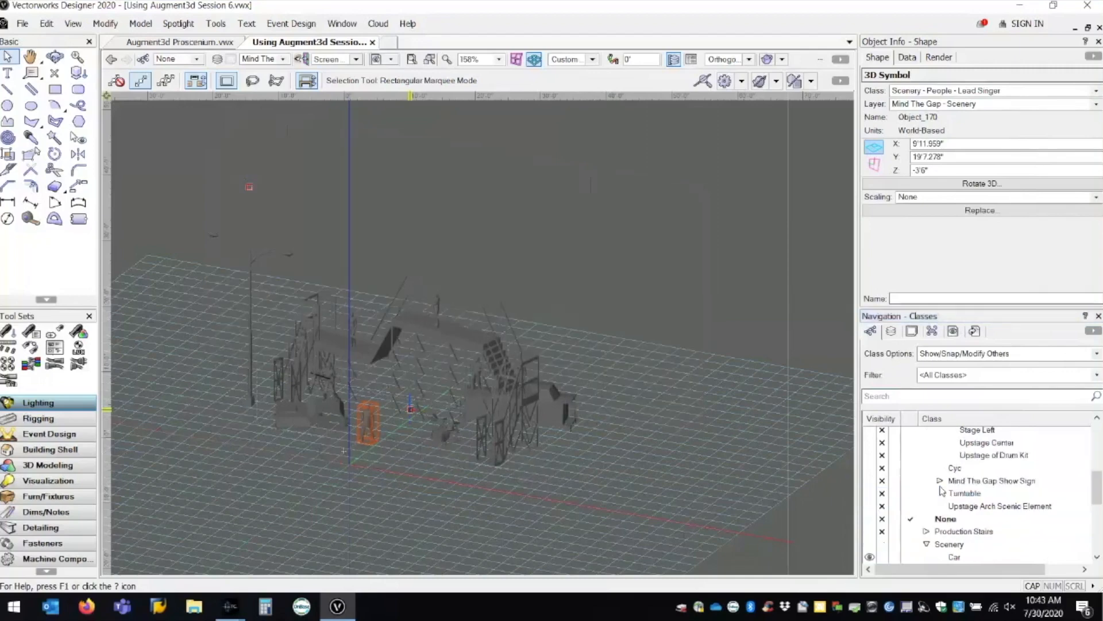
left_click(936, 540)
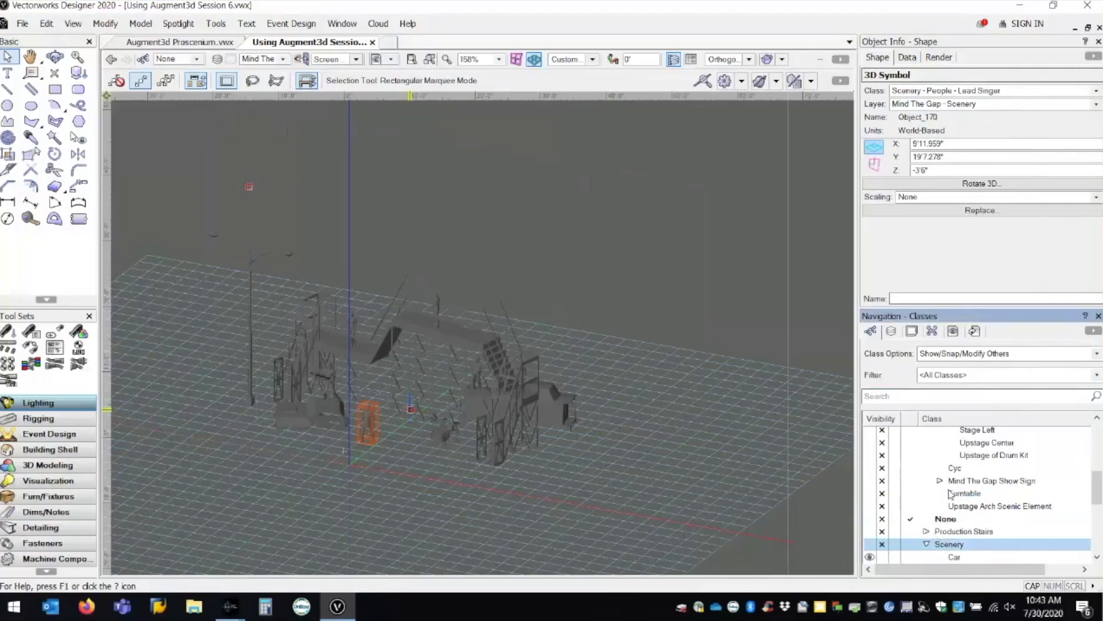
Show only the Lead Singer crate class under the Crates subclass of MtG Scenery.
scroll(913, 479, "up", 2)
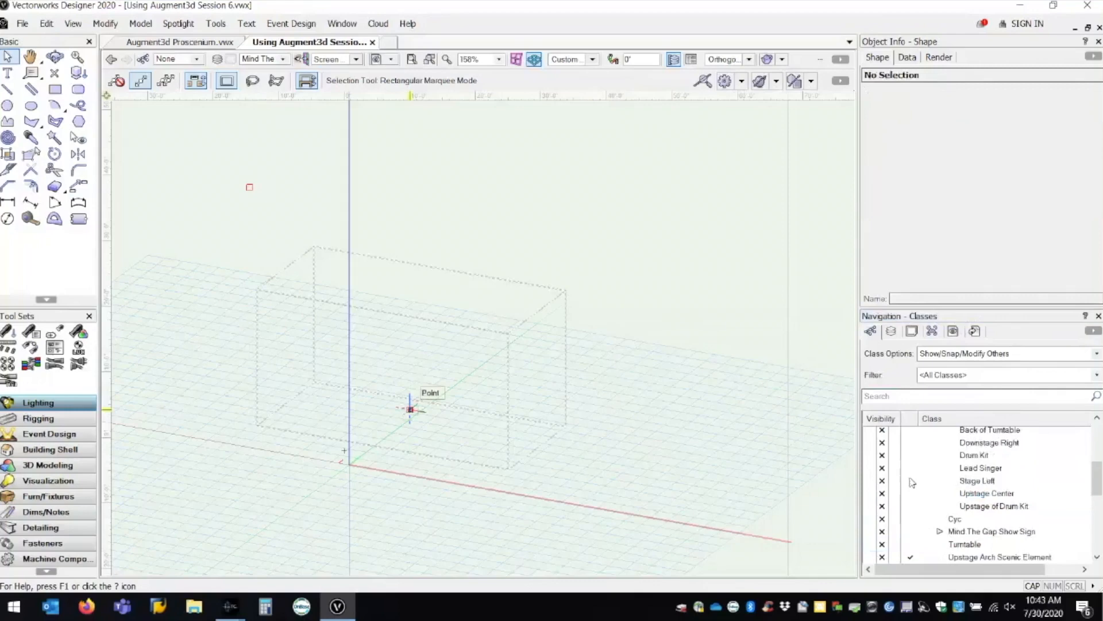
scroll(931, 498, "up", 1)
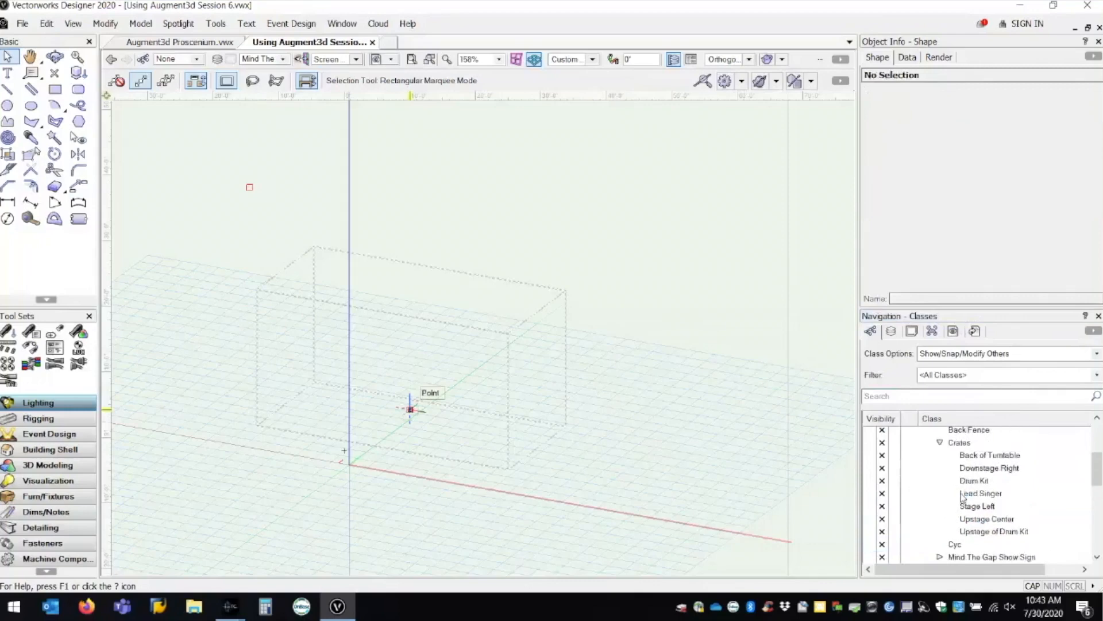
left_click(962, 494)
left_click(870, 493)
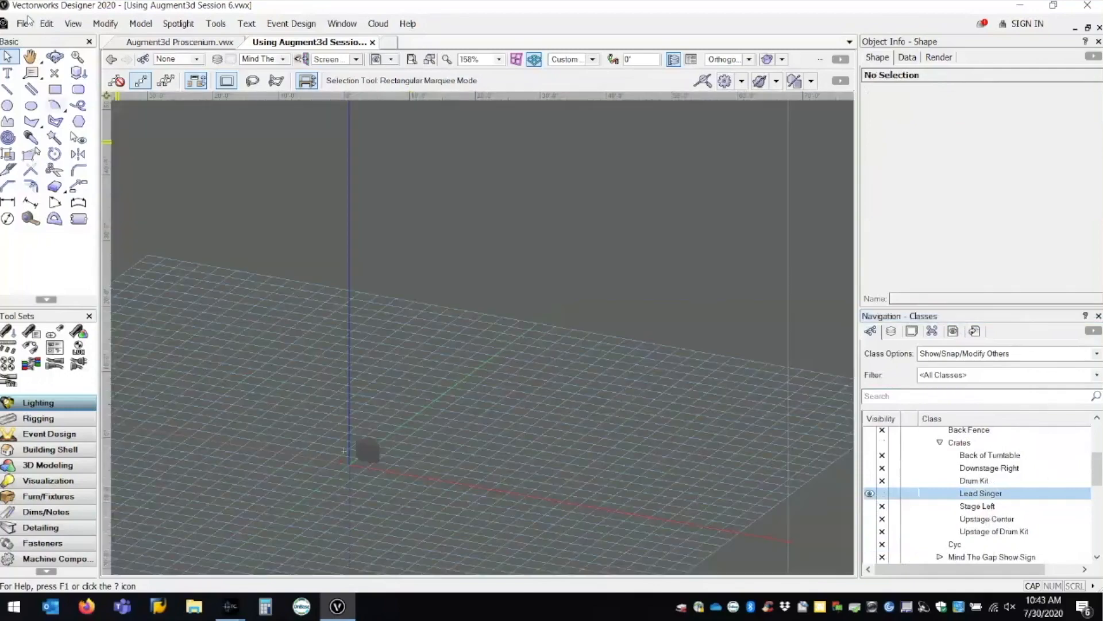
left_click(22, 23)
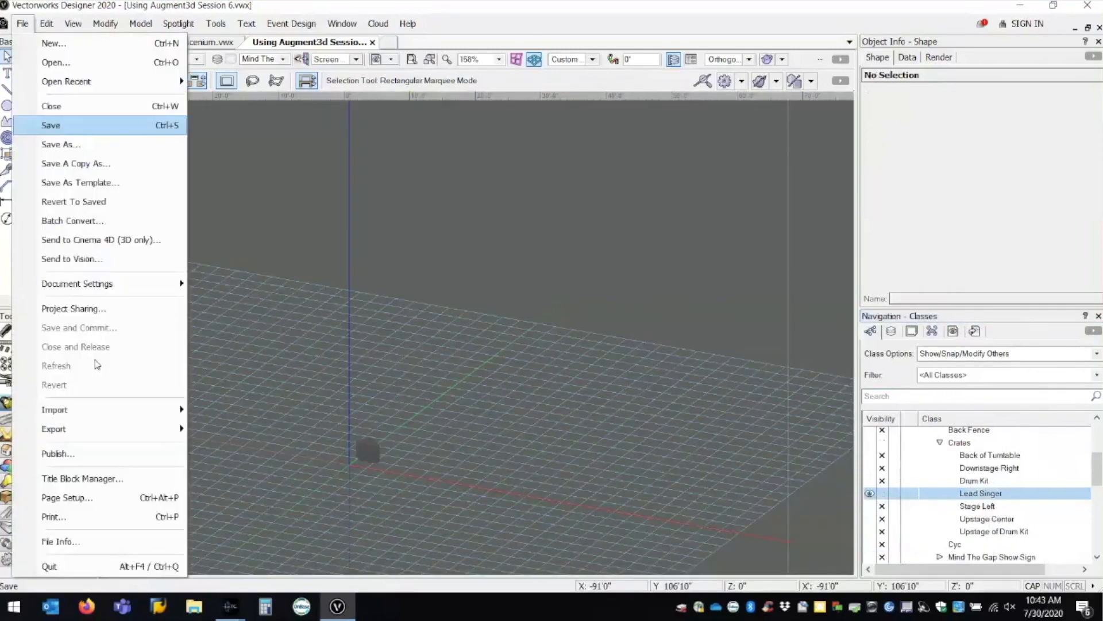
mouse_move(87, 431)
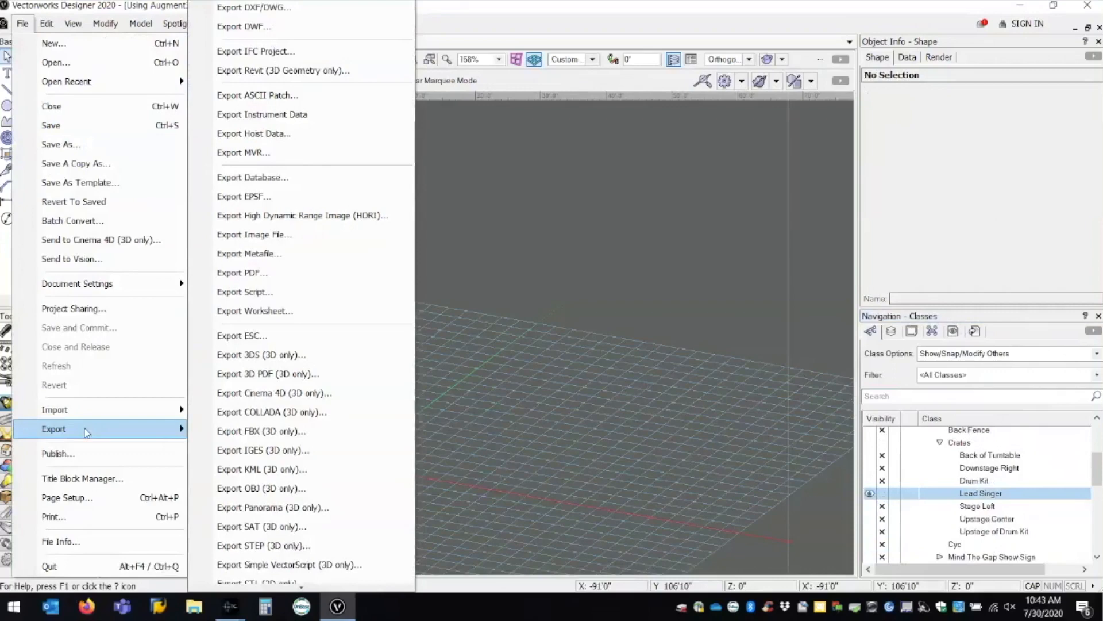
left_click(855, 492)
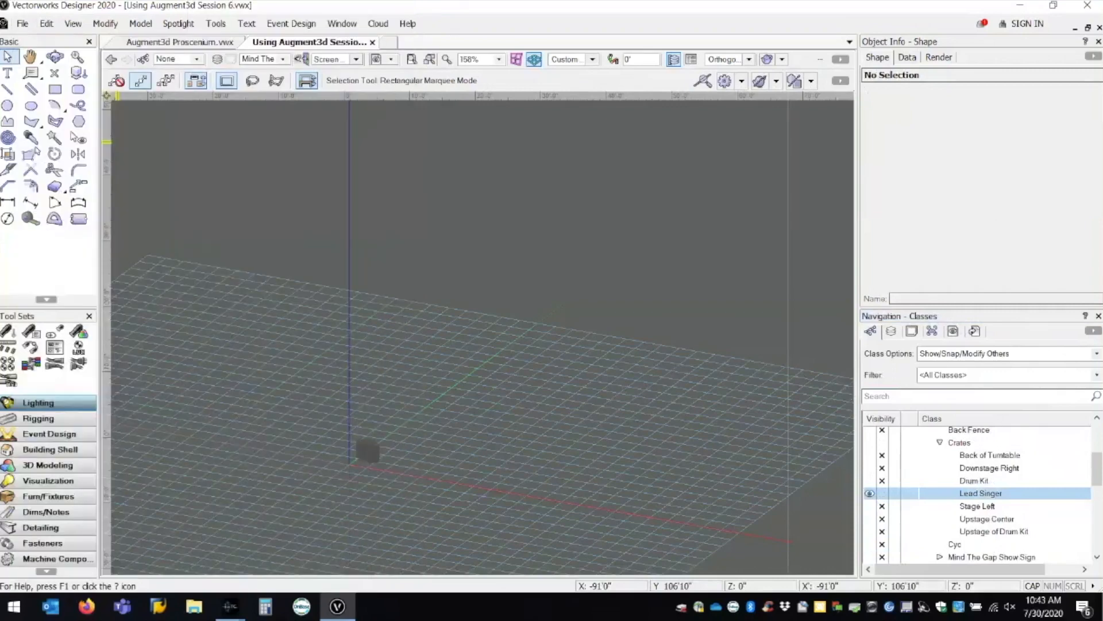
Hide the Lead Singer crate class and show the Drummer class in the People subclass of Scenery.
left_click(882, 493)
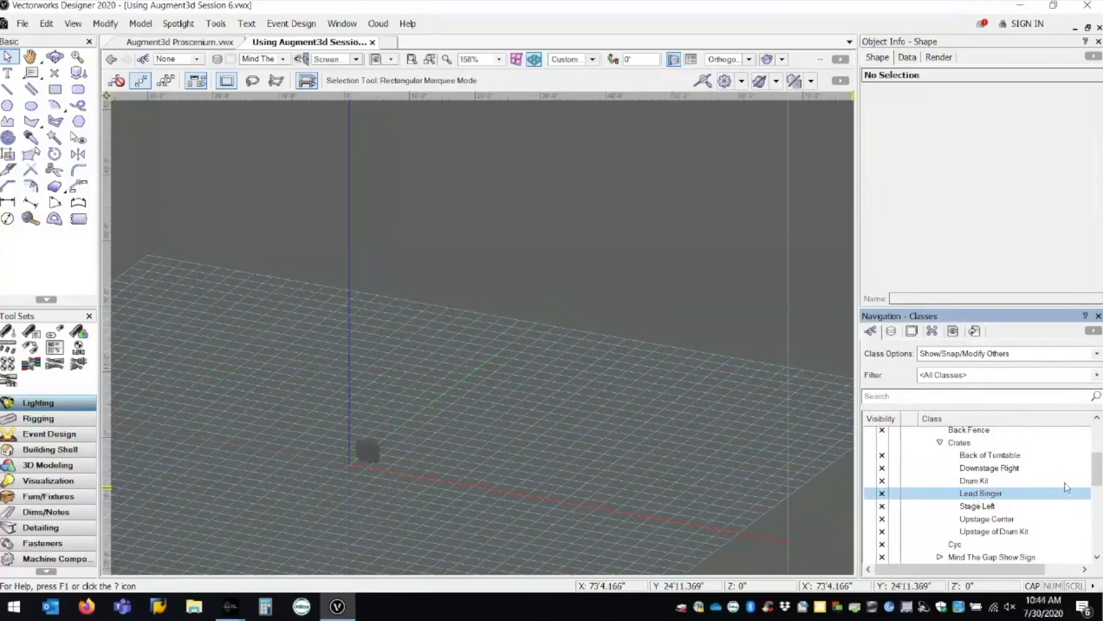
left_click_drag(1093, 470, 1093, 487)
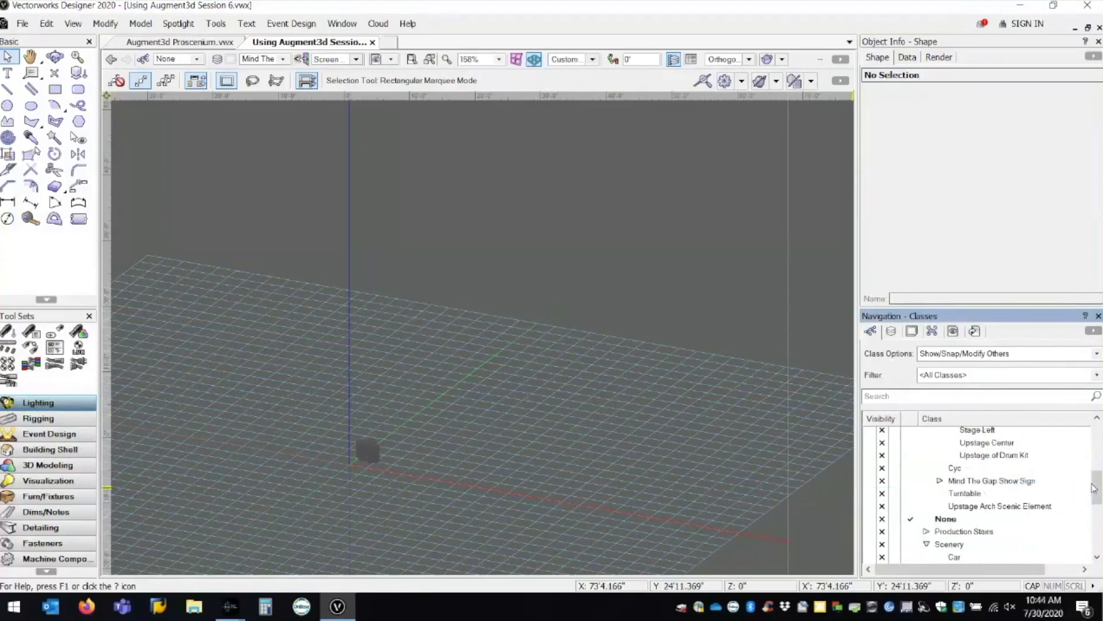
scroll(991, 498, "down", 1)
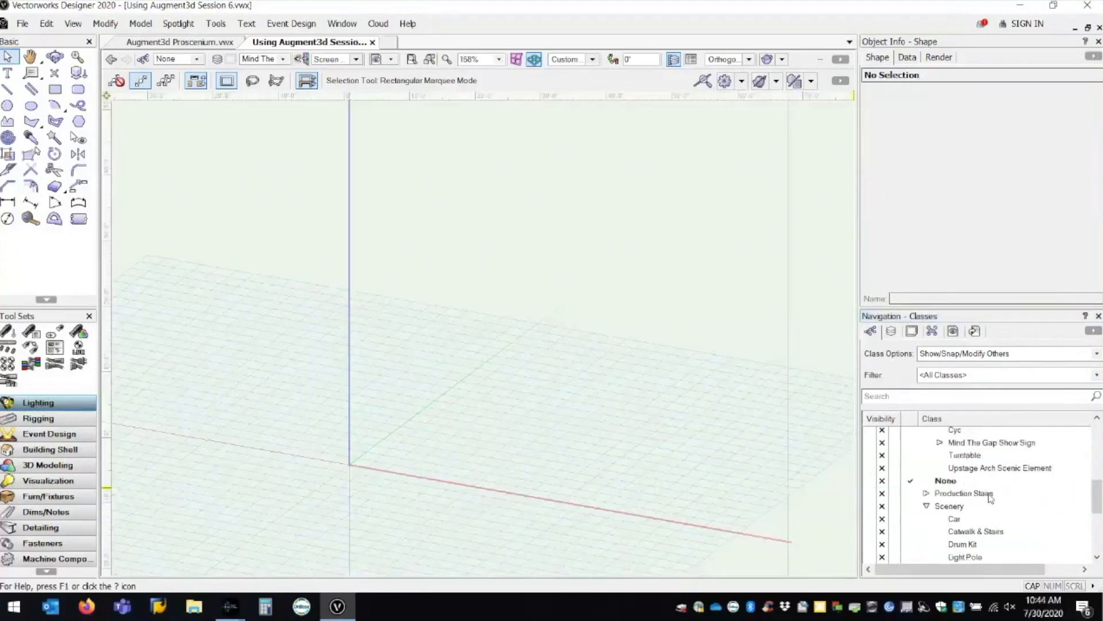
scroll(990, 498, "down", 1)
scroll(973, 520, "down", 1)
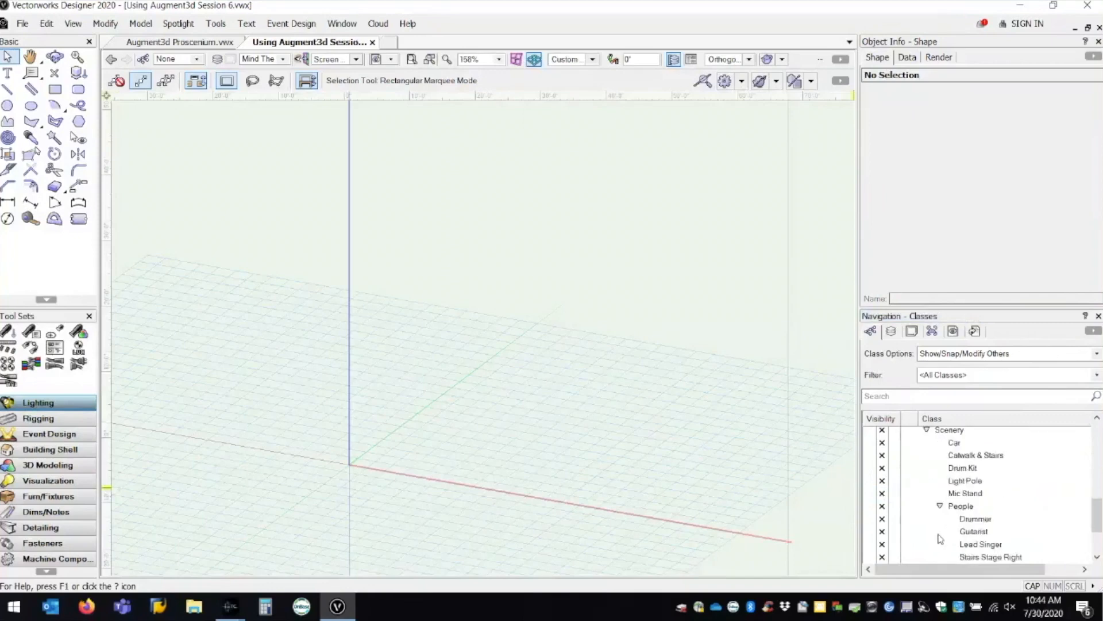
left_click(882, 519)
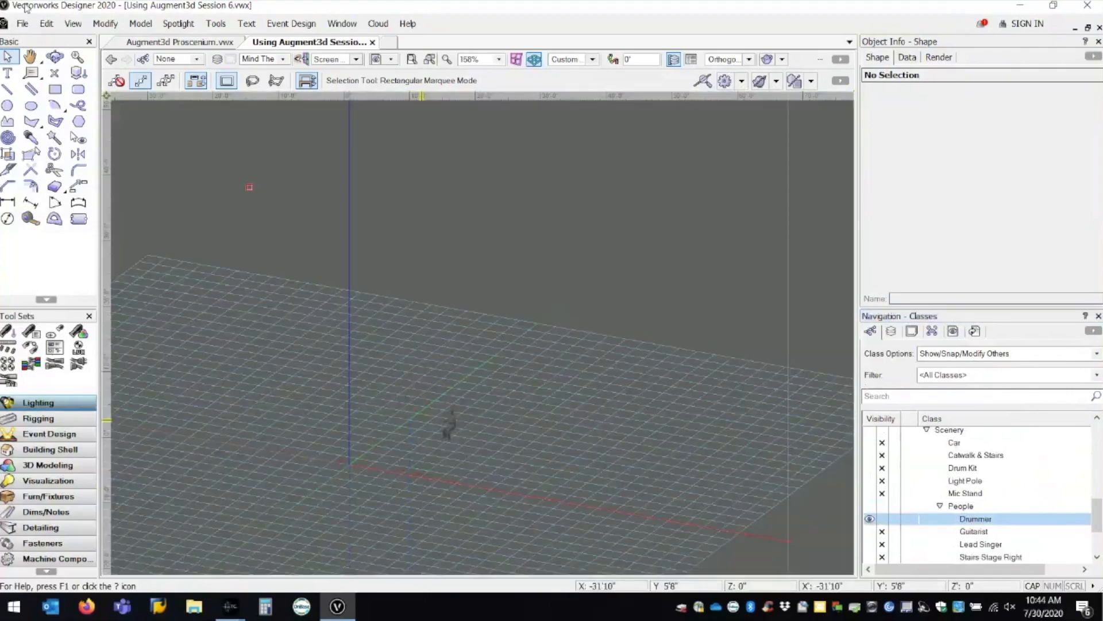
Export the visible drummer to the Desktop as a COLLADA file named DRUMMER.dae.
left_click(23, 23)
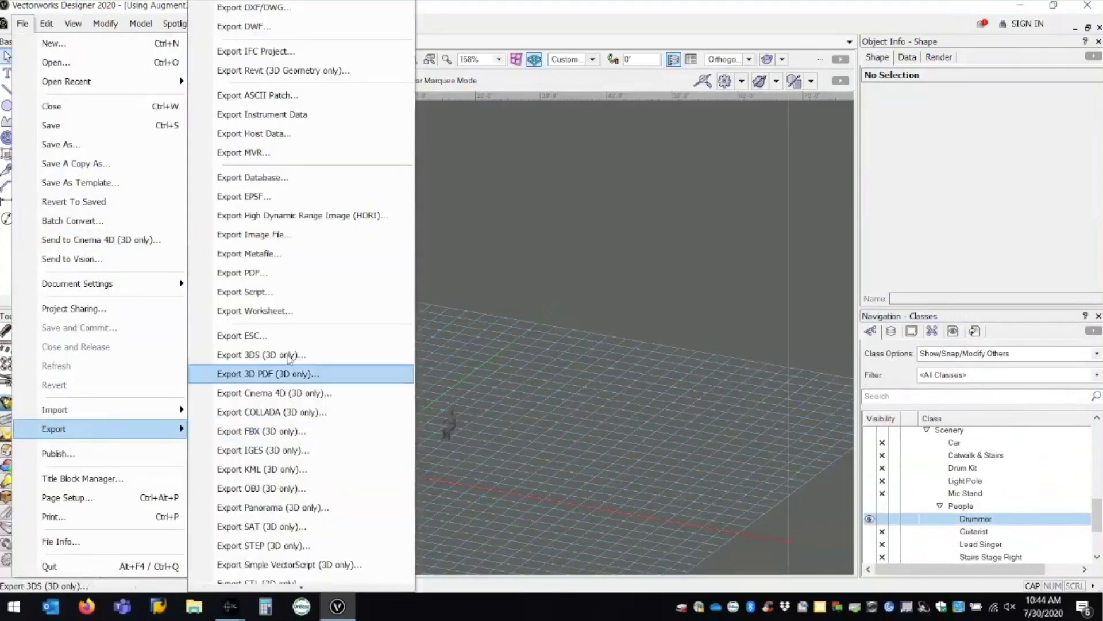
left_click(281, 413)
left_click(623, 417)
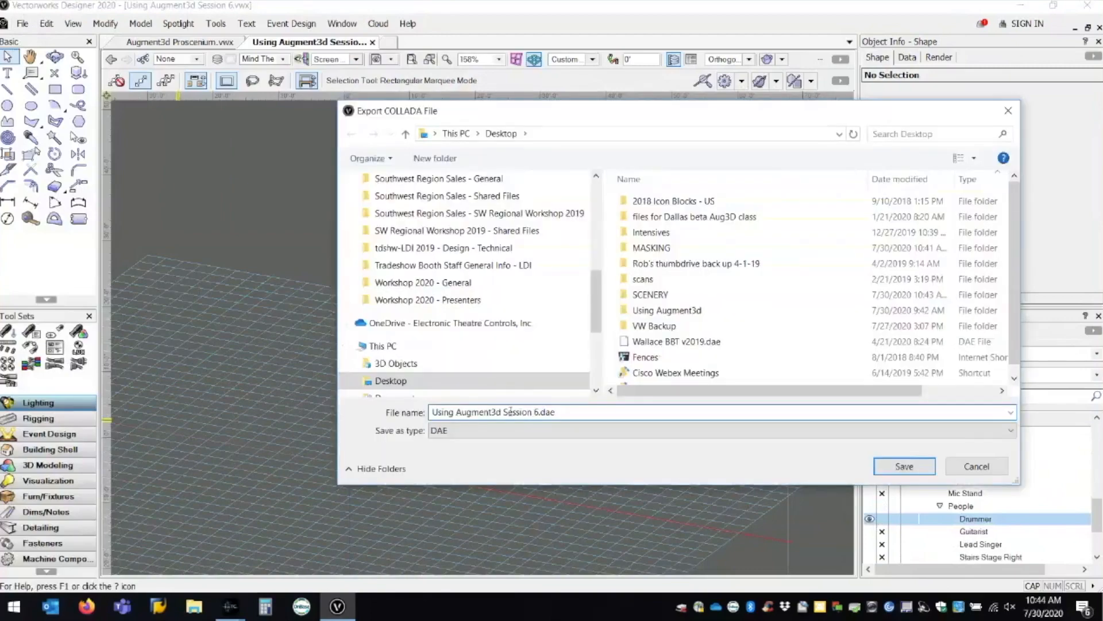
left_click_drag(536, 412, 366, 414)
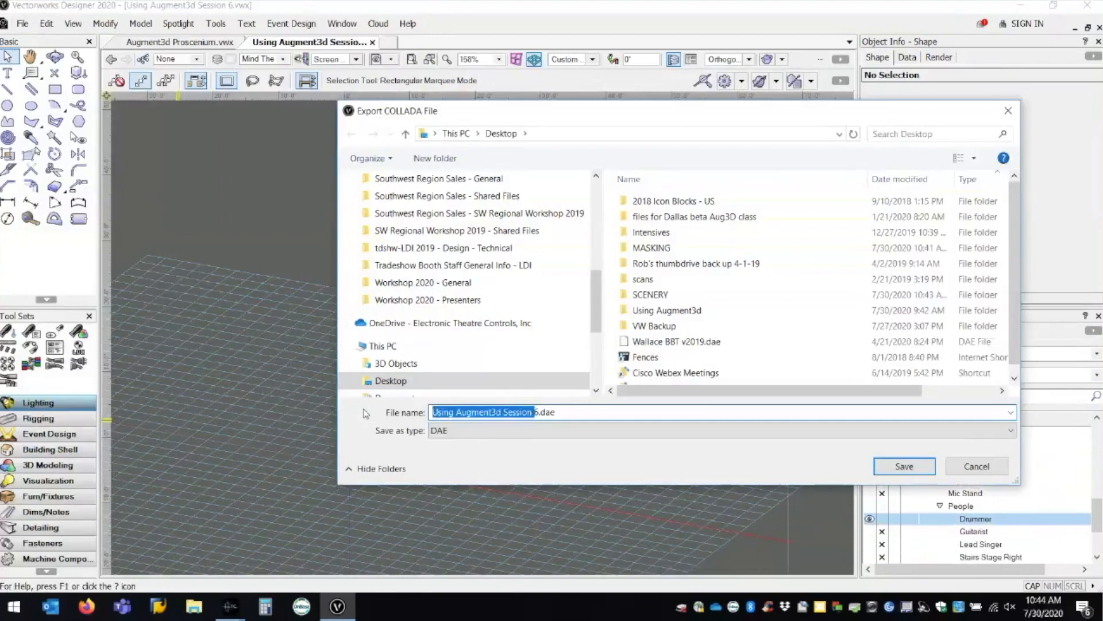
type("DRUMMER")
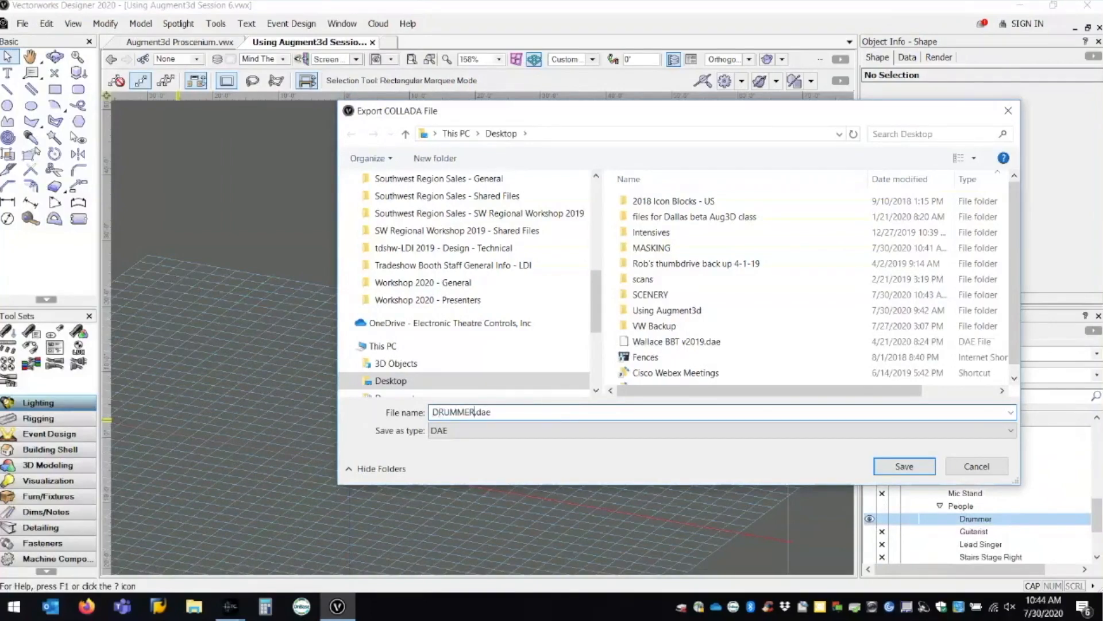
key("Return")
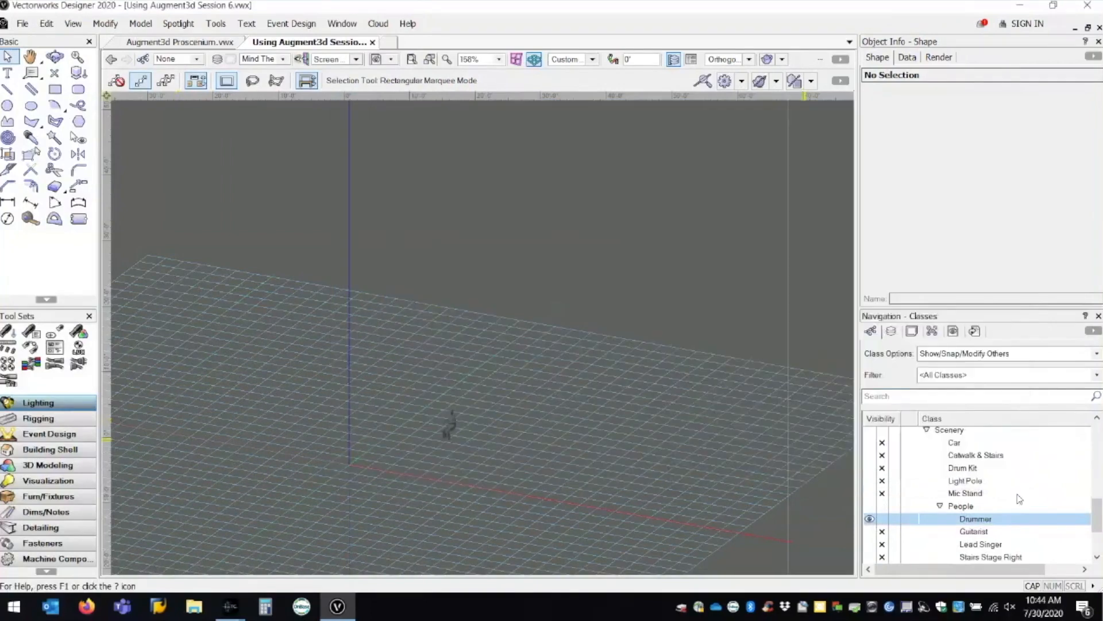
Hide the Drummer class and show the Stage House class.
left_click(882, 519)
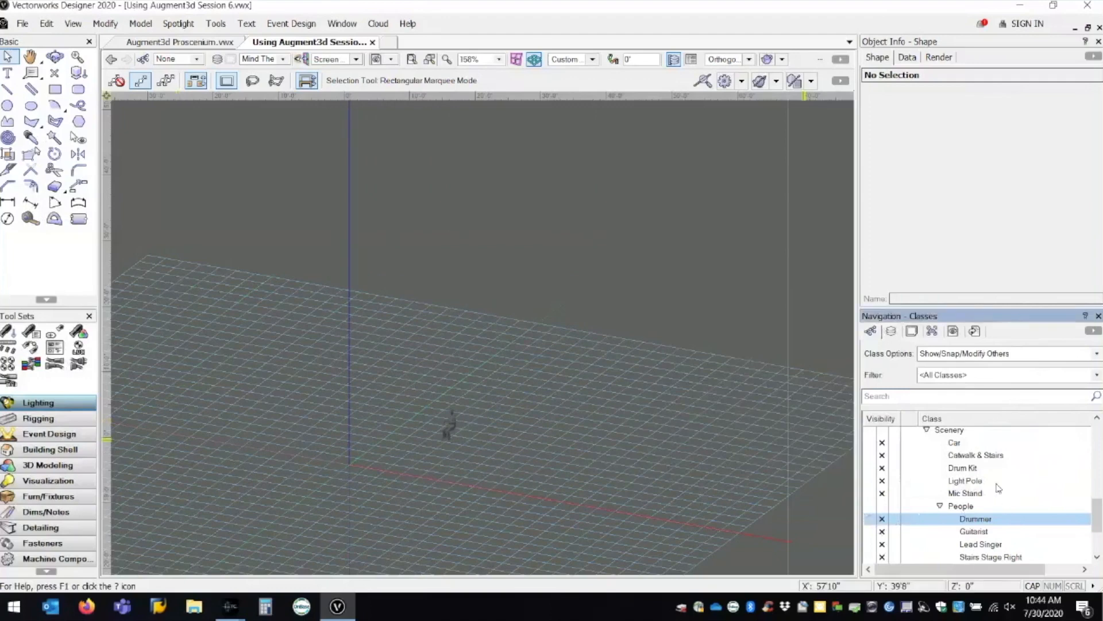
scroll(998, 488, "down", 2)
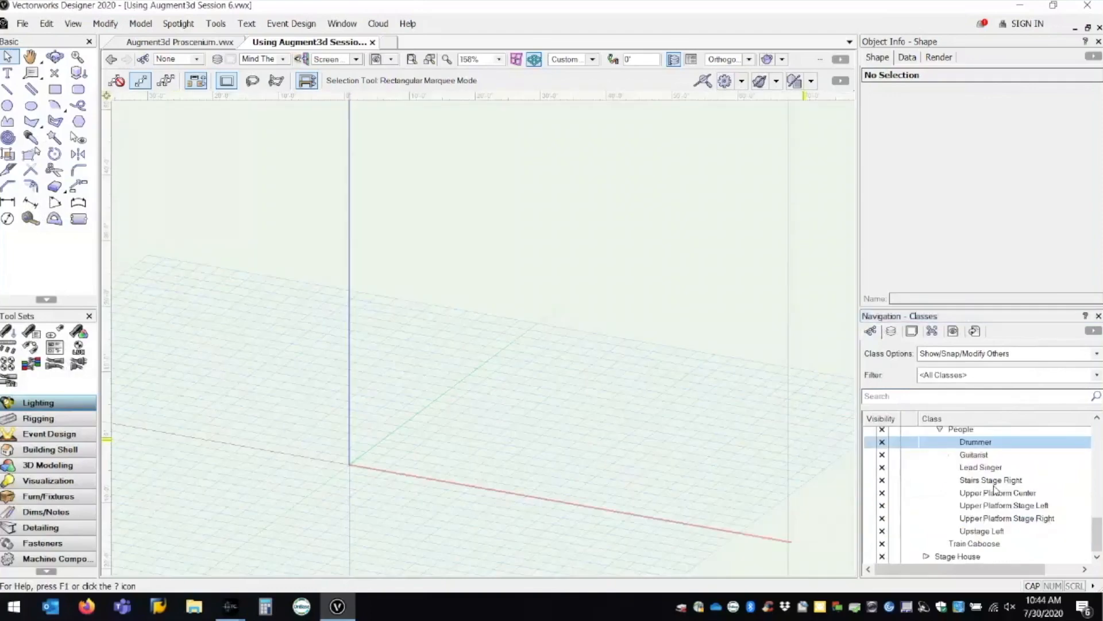
left_click(869, 556)
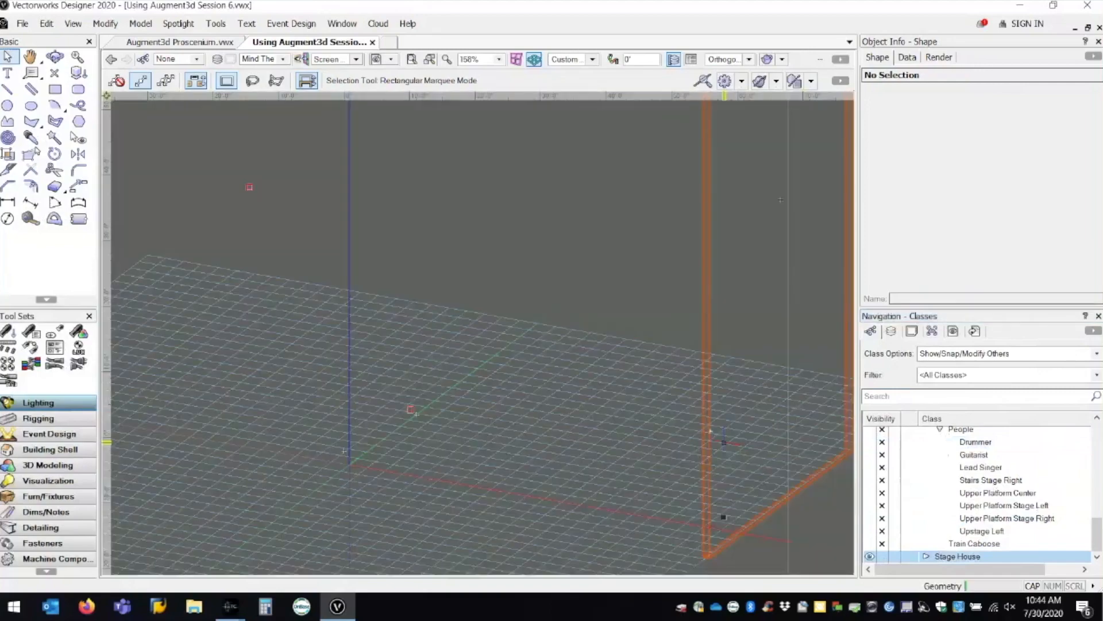
scroll(437, 237, "down", 4)
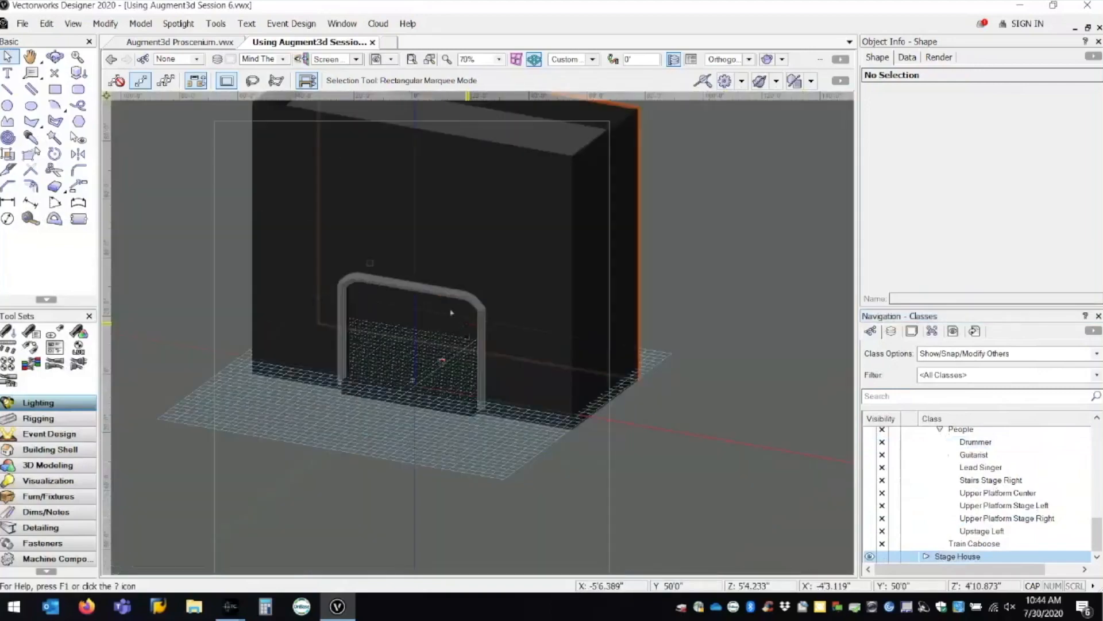
middle_click_drag(451, 312, 510, 360)
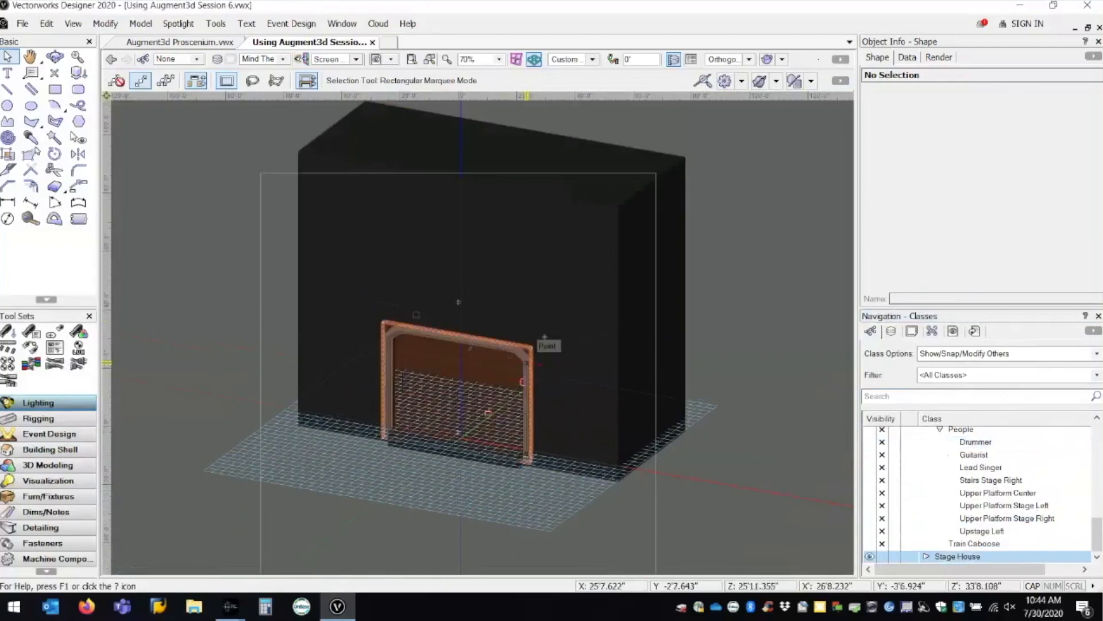
Export all visible stage house objects to the Desktop as a COLLADA file named VENUE.dae.
left_click(30, 27)
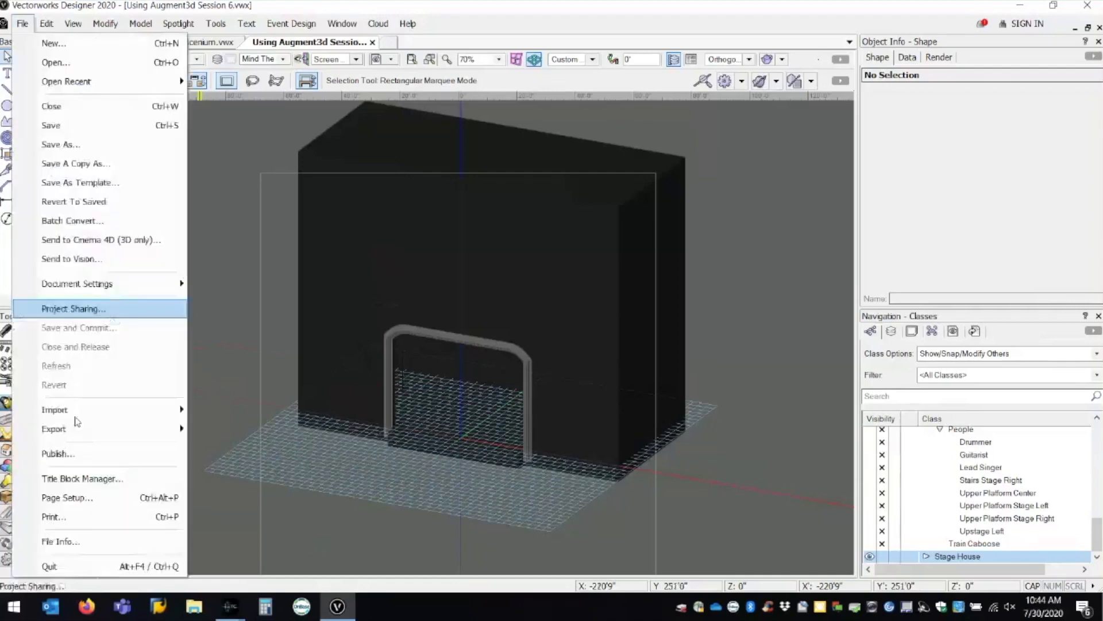
mouse_move(115, 431)
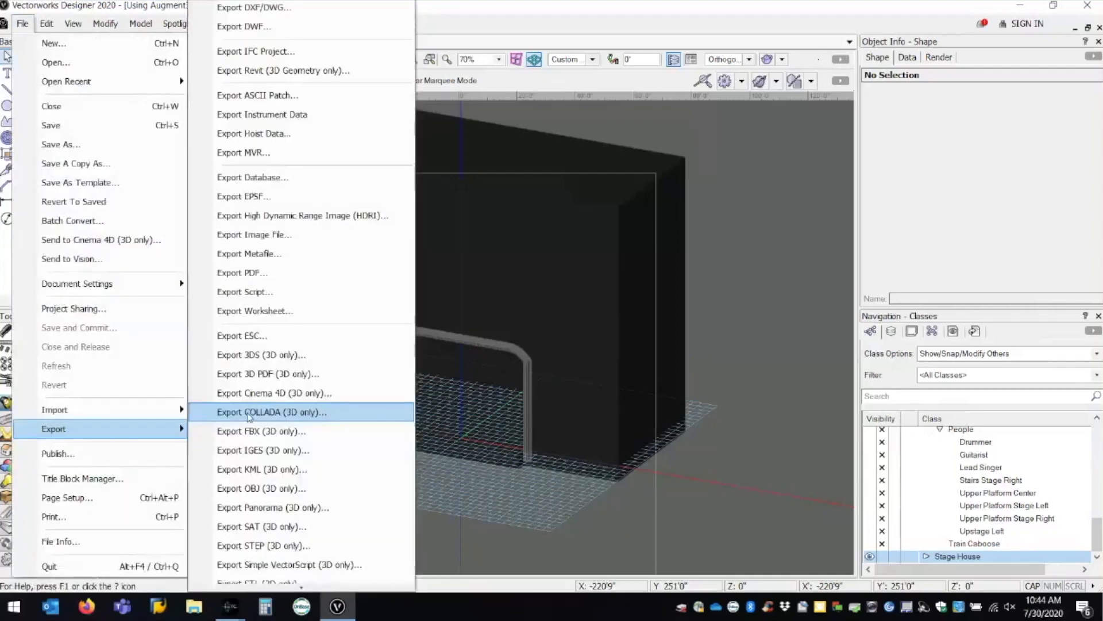
left_click(250, 413)
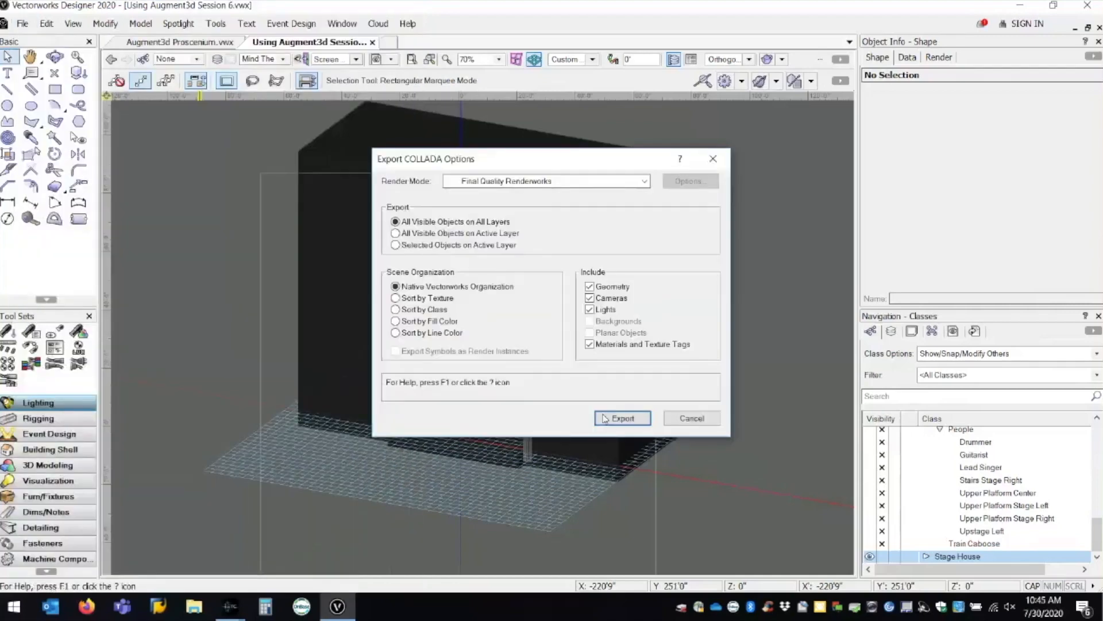
left_click(606, 418)
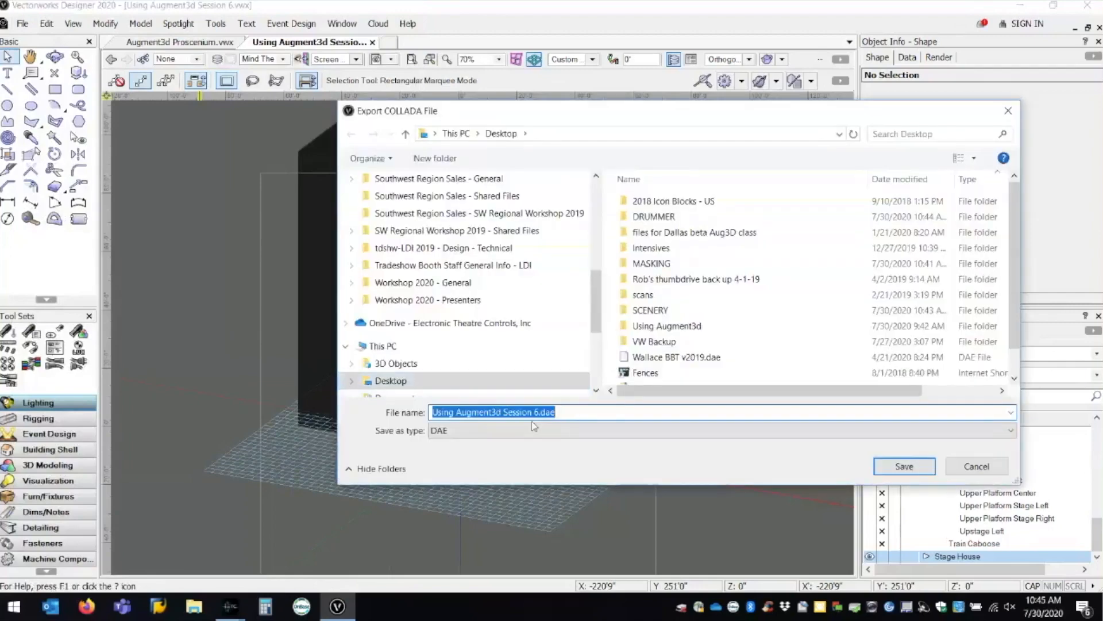
left_click_drag(539, 412, 409, 408)
type("VENUE")
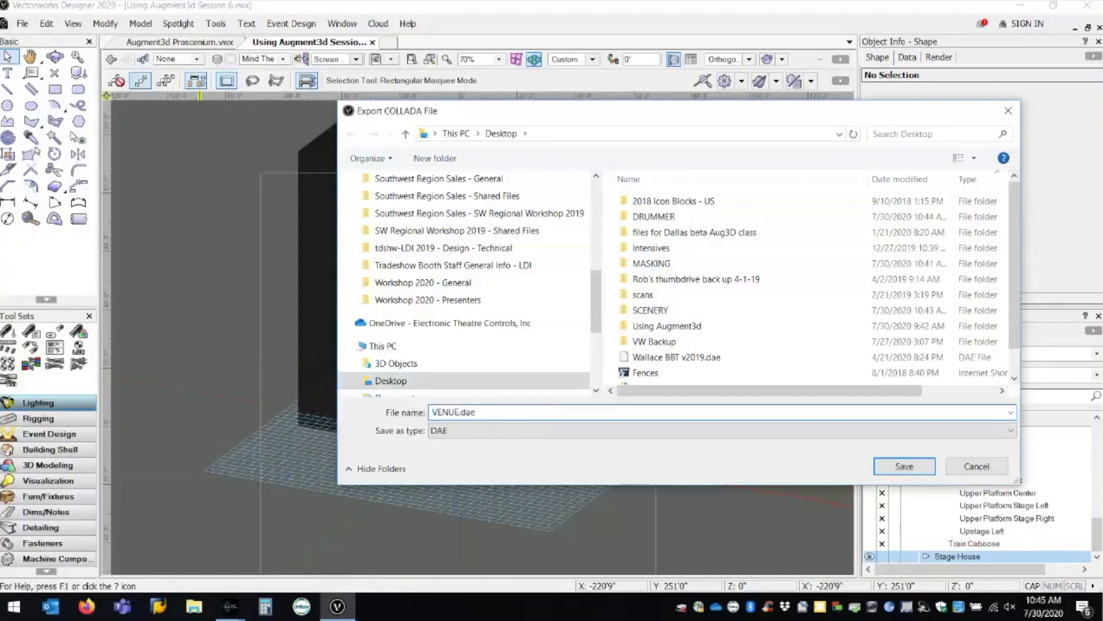
key("Return")
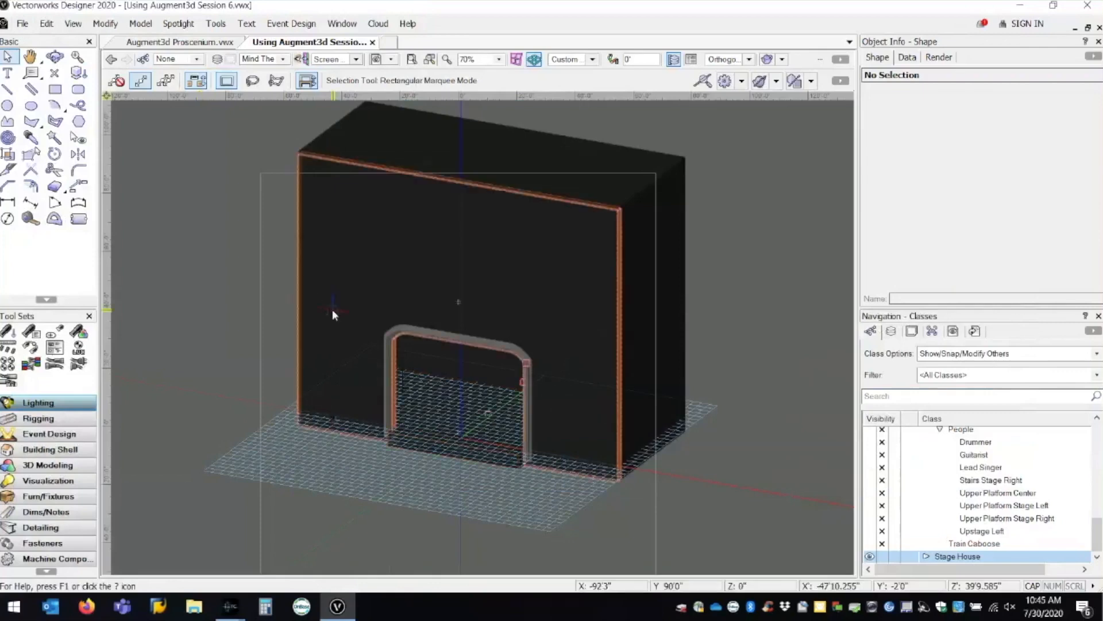
Switch to the Eos Augment3d workspace and open the file browser below the 3D view.
key("alt+Tab")
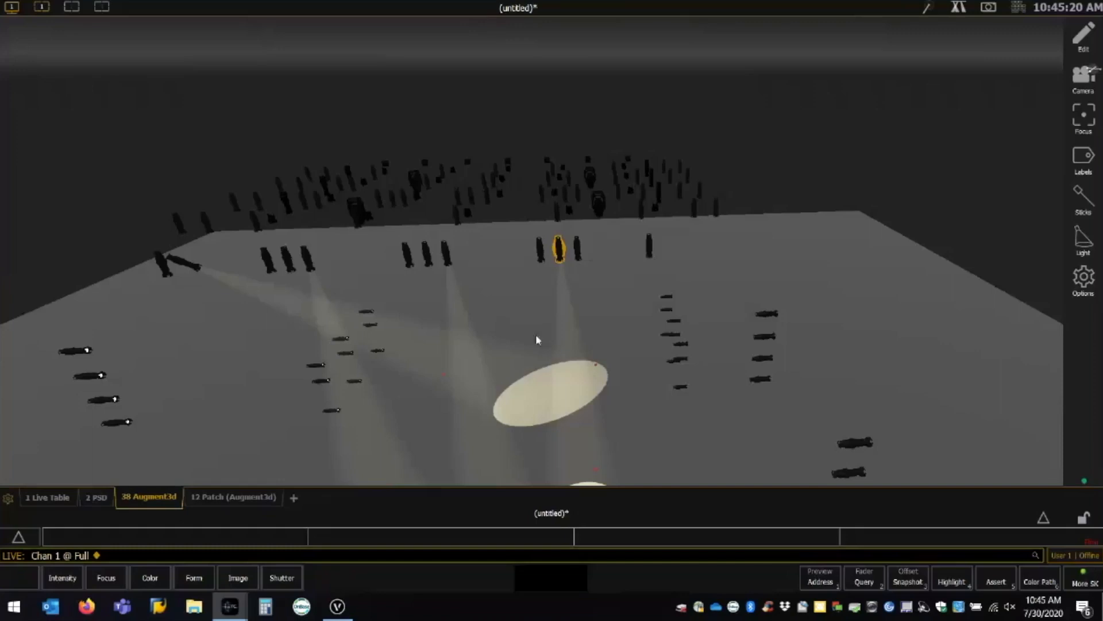
middle_click_drag(536, 336, 653, 215)
scroll(703, 251, "down", 1)
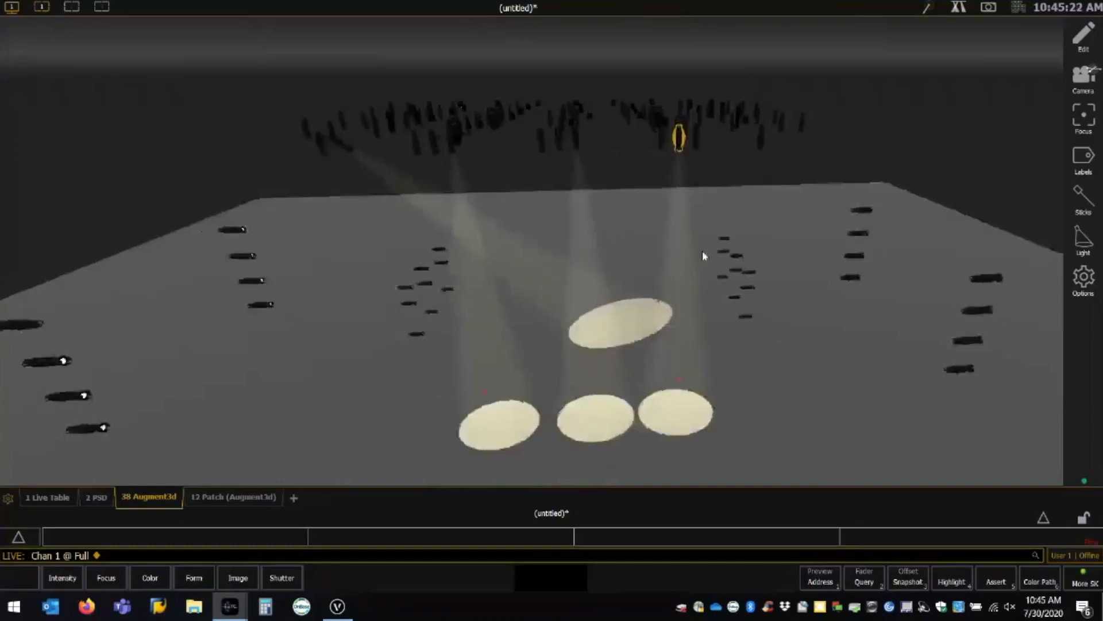
scroll(670, 359, "down", 2)
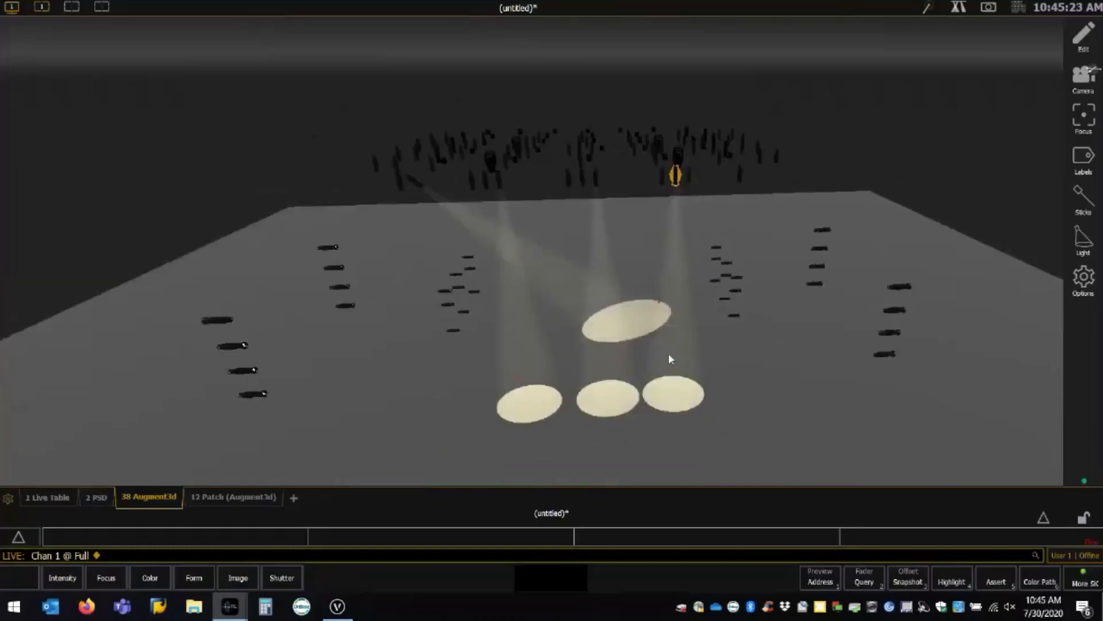
left_click(1043, 519)
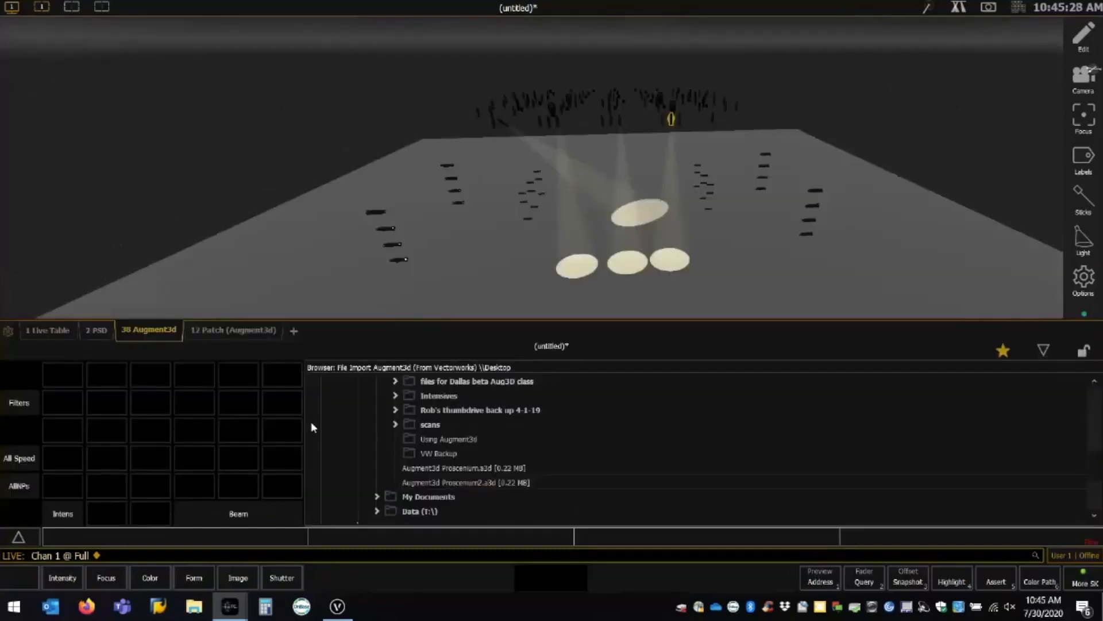
In the browser's Import list, collapse Augment3d (From Vectorworks) and expand Augment3d Scenic Models.
scroll(412, 463, "up", 2)
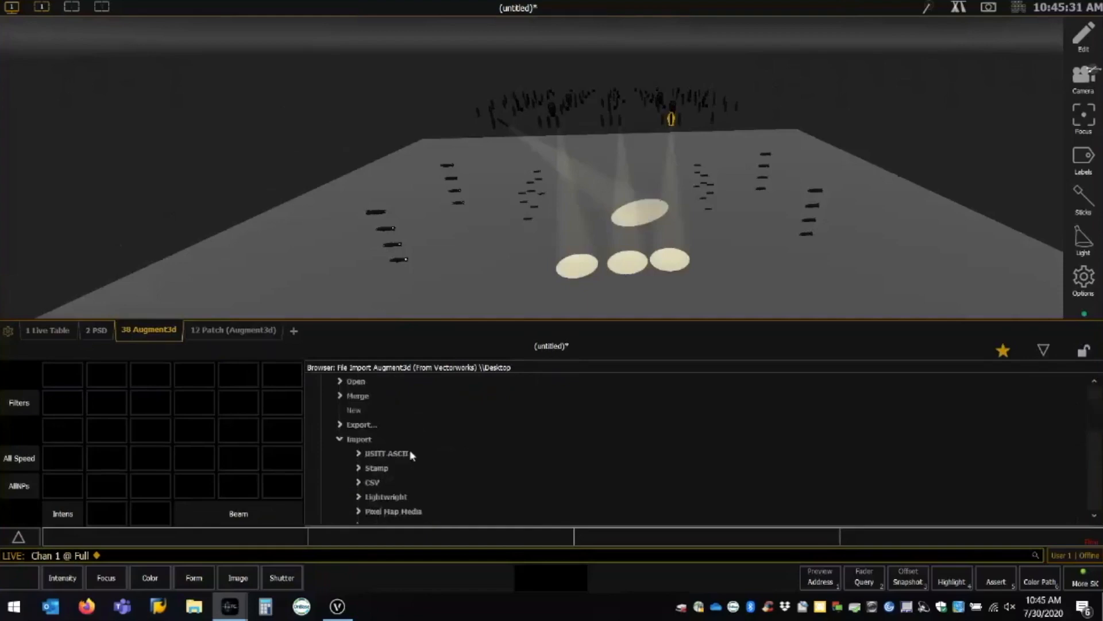
scroll(412, 455, "up", 1)
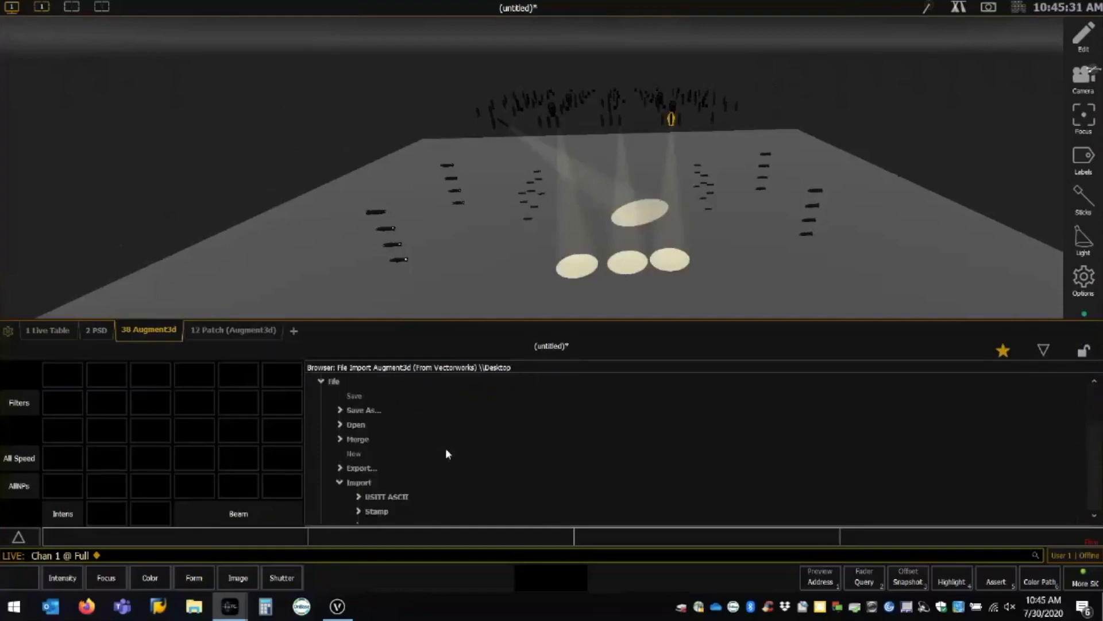
left_click(346, 483)
scroll(358, 445, "down", 2)
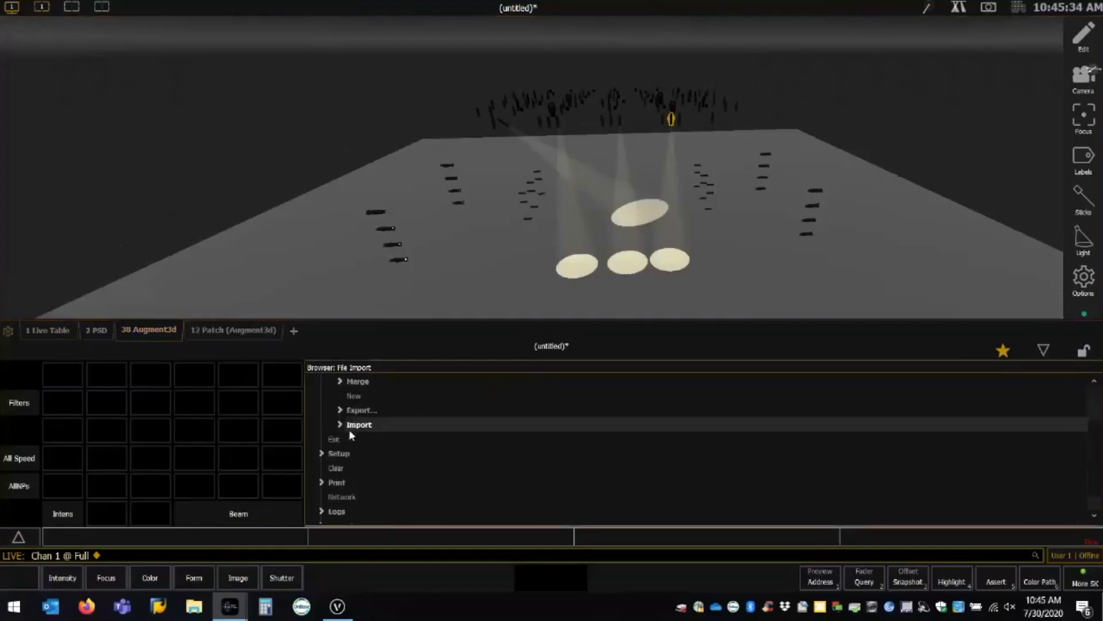
scroll(378, 432, "up", 2)
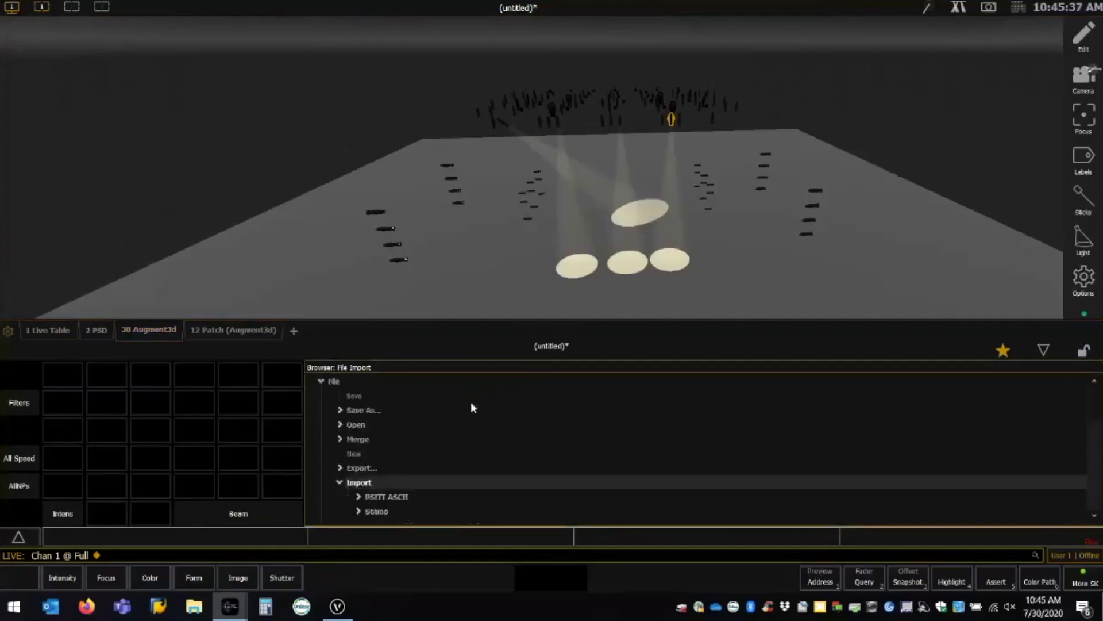
scroll(513, 448, "down", 3)
left_click(358, 482)
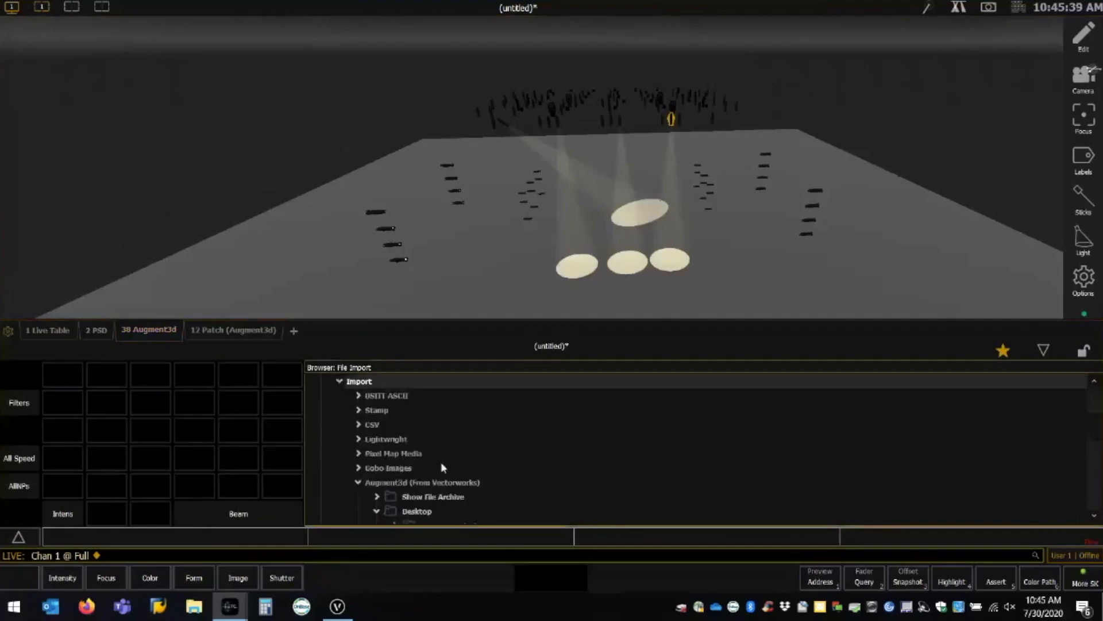
left_click(360, 483)
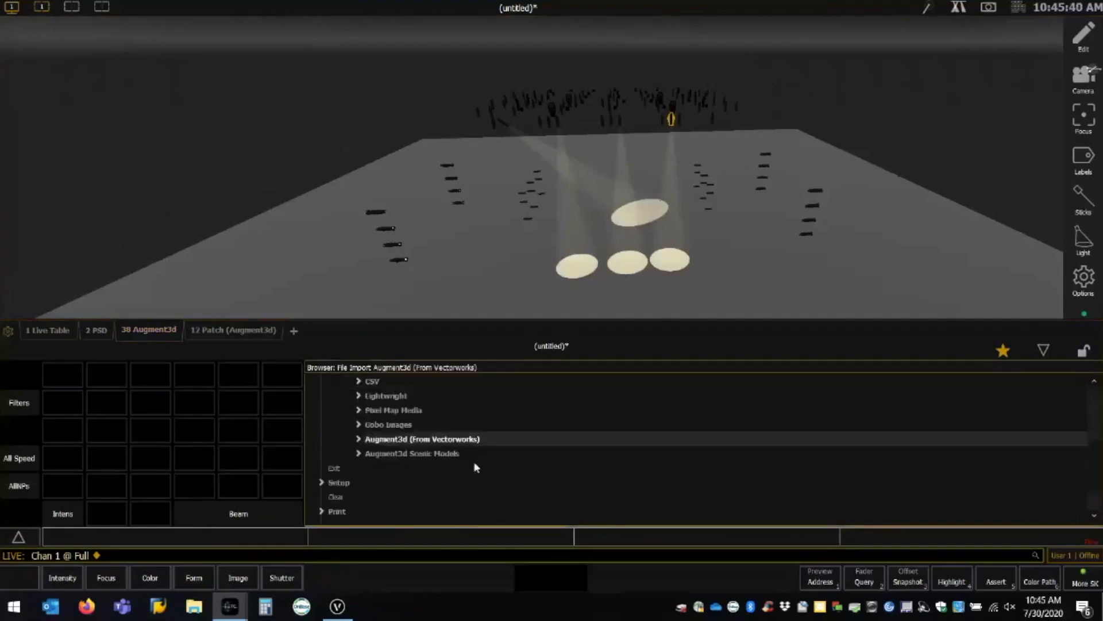
left_click(357, 454)
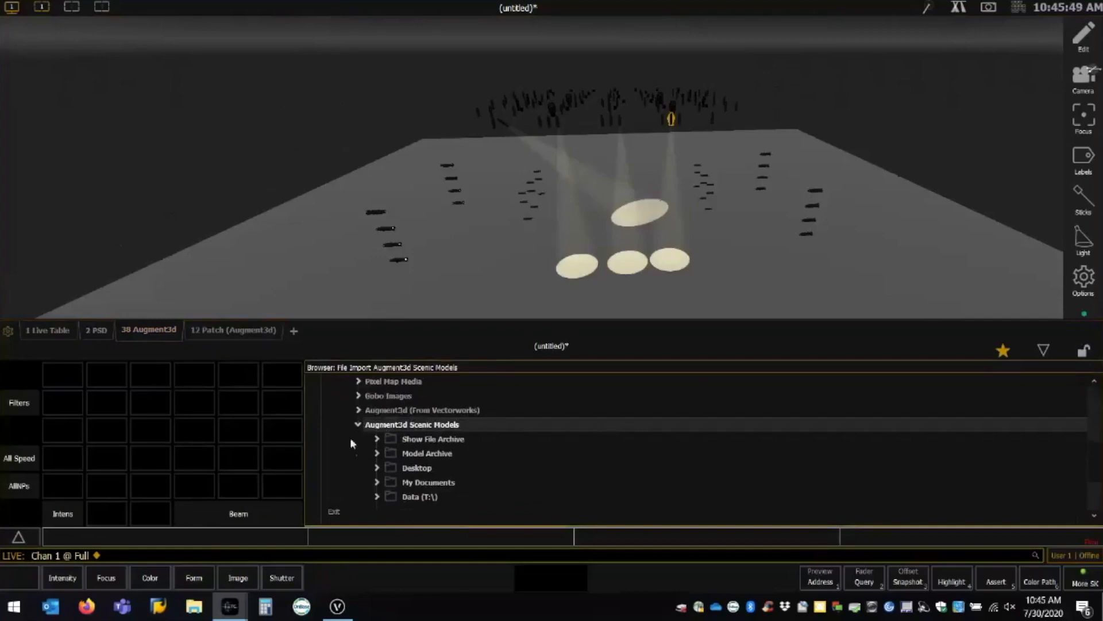
Import VENUE.dae from the Desktop's VENUE folder in metres, with the origin position As Model.
scroll(361, 463, "down", 1)
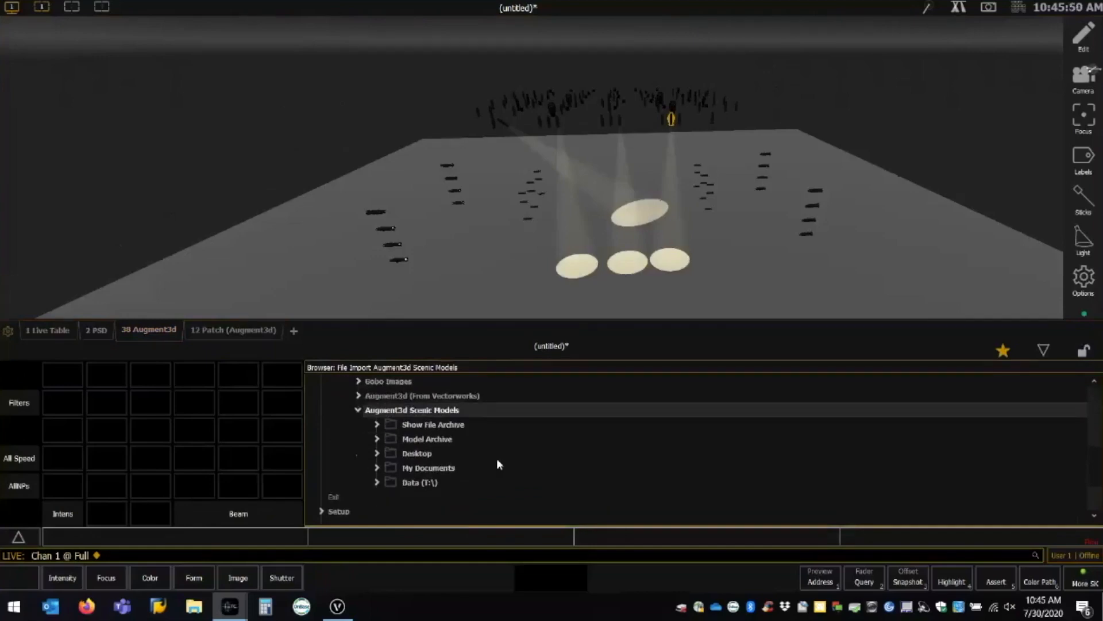
left_click(376, 454)
scroll(585, 464, "down", 5)
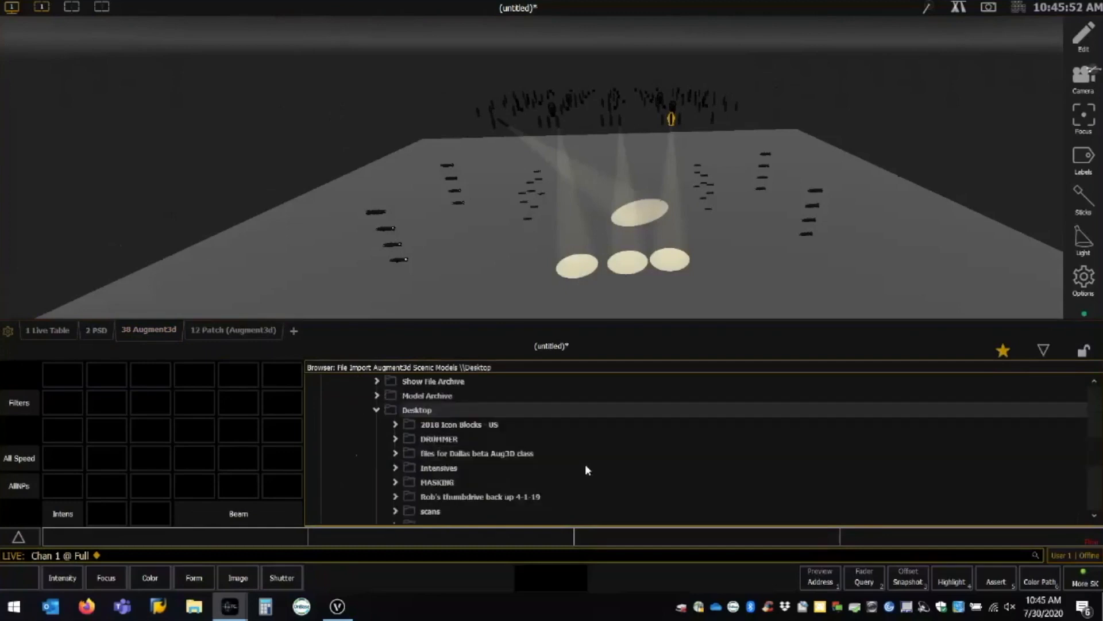
scroll(603, 477, "down", 4)
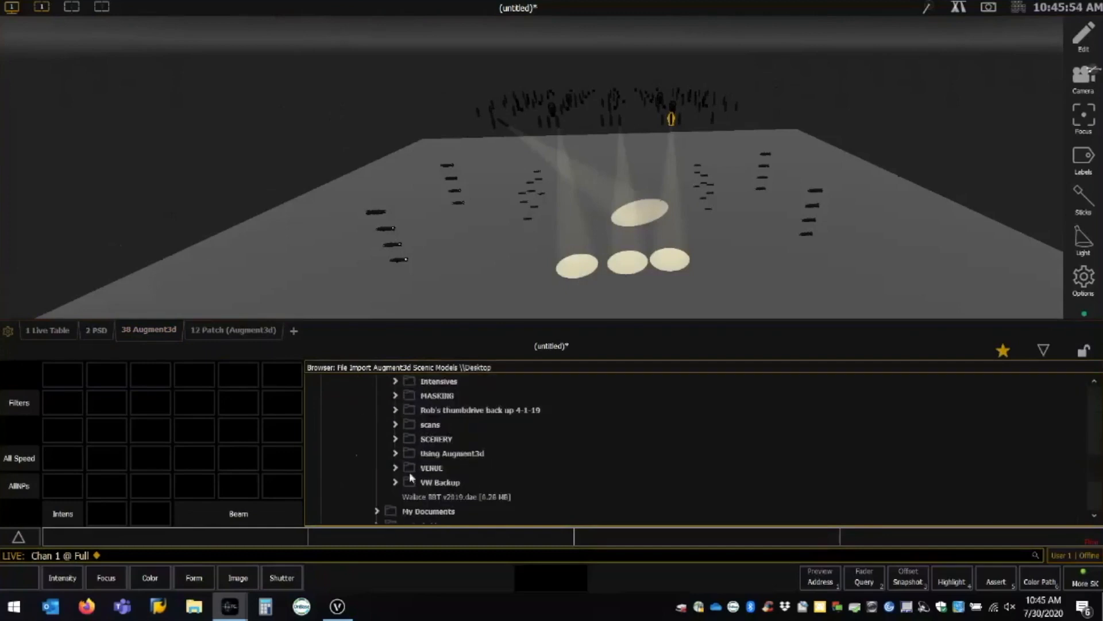
left_click(396, 468)
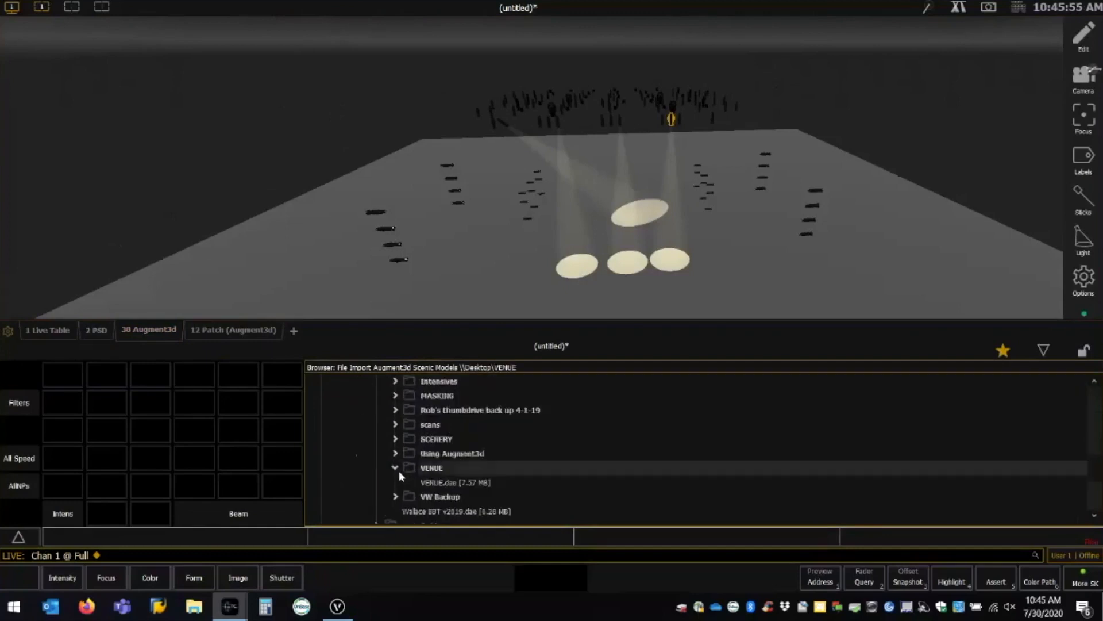
double_click(482, 485)
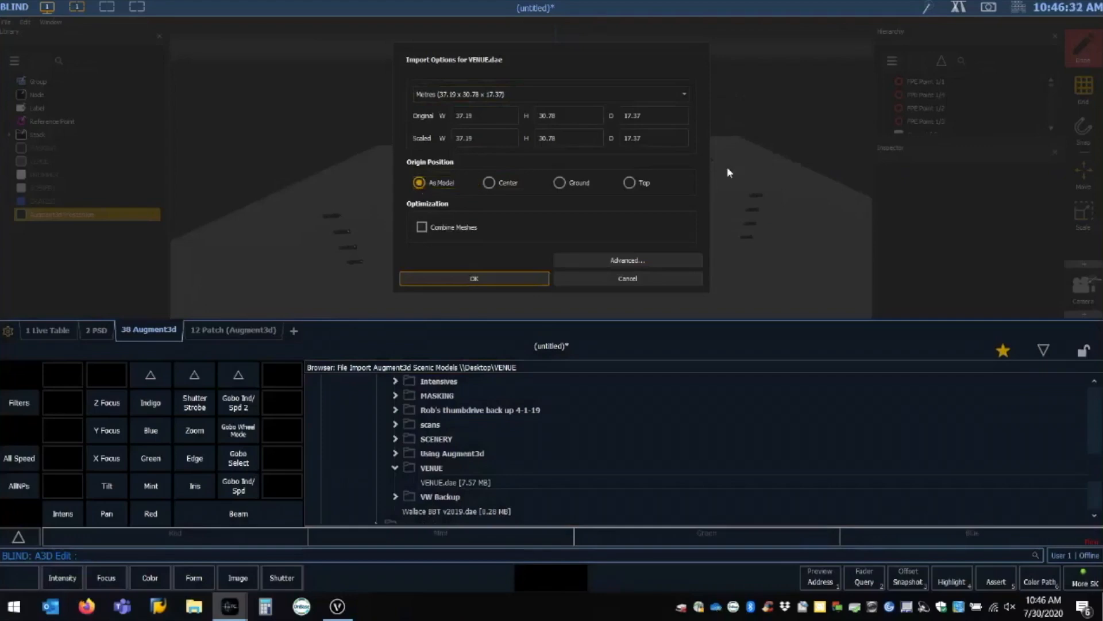
left_click(476, 278)
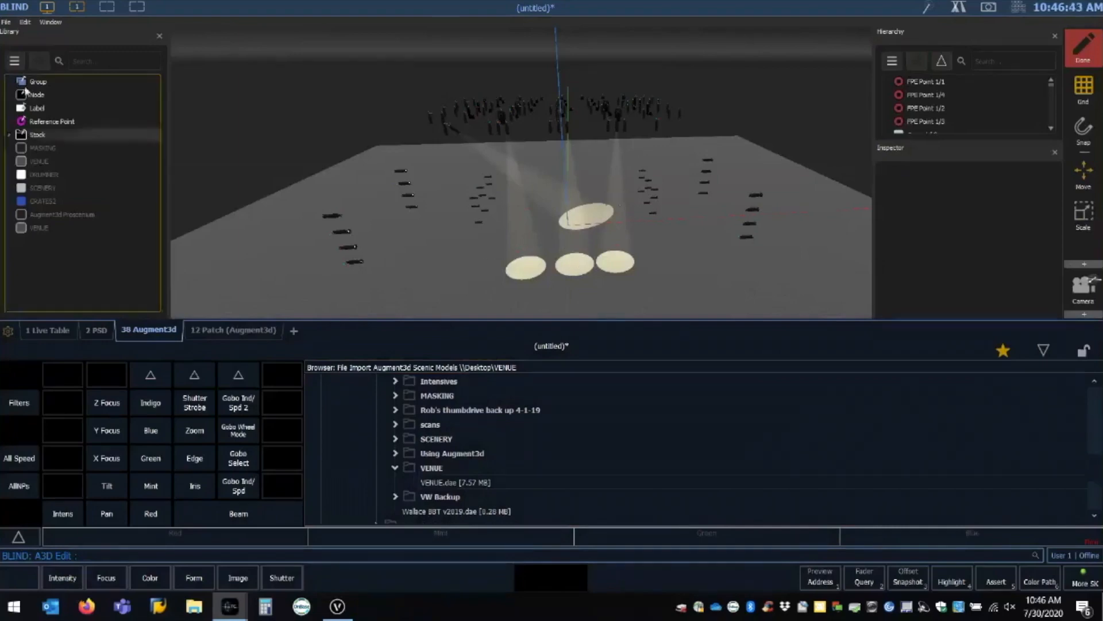
Delete the MASKING model and the older VENUE model, listed directly below it, from the Augment3d library.
left_click(55, 148)
right_click(57, 148)
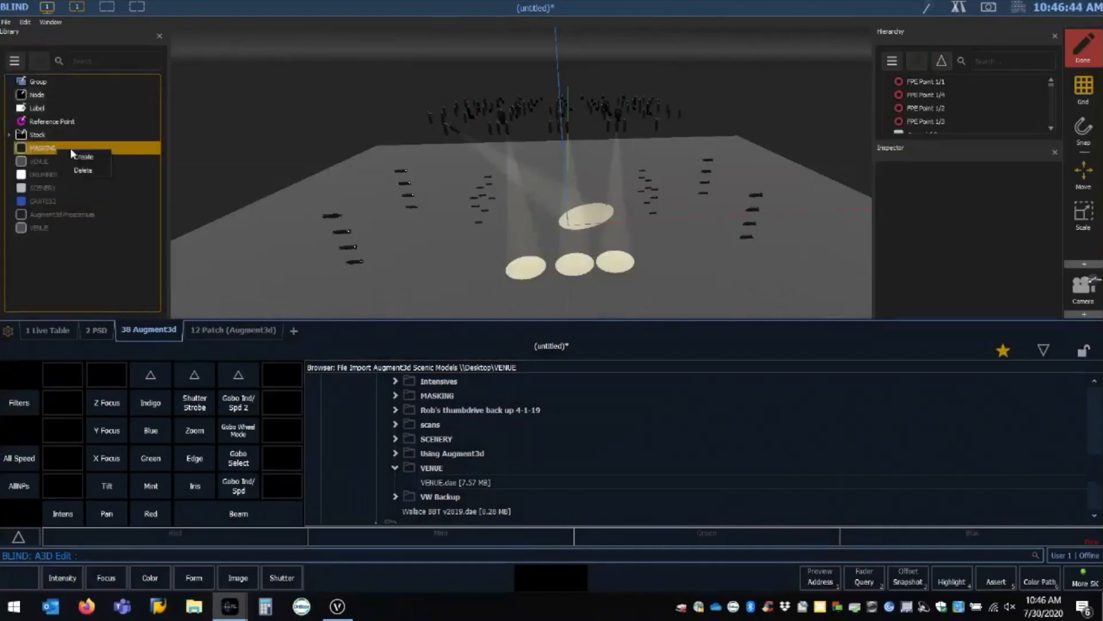
left_click(84, 168)
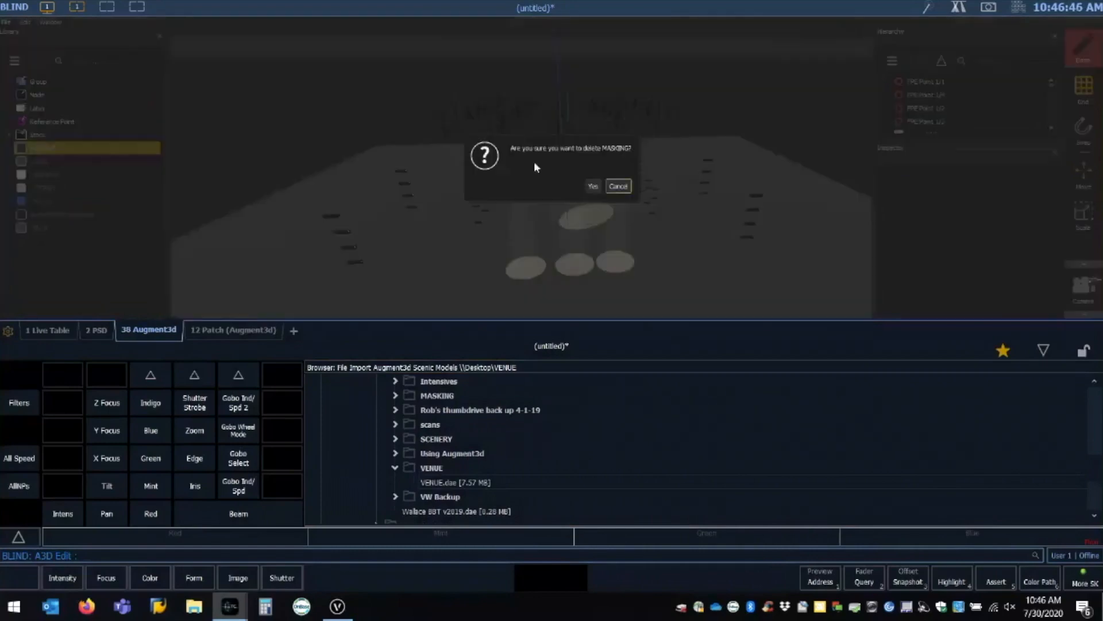
left_click(592, 187)
left_click(77, 165)
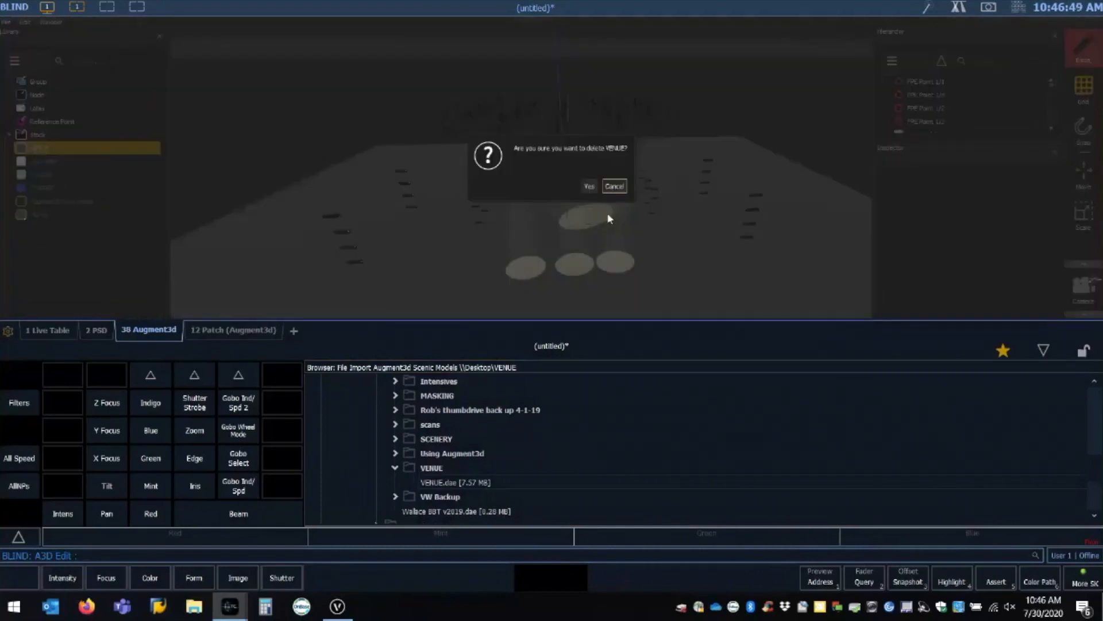
left_click(589, 187)
Delete the old DRUMMER, SCENERY and CRATES2 models from the Augment3d library.
right_click(46, 148)
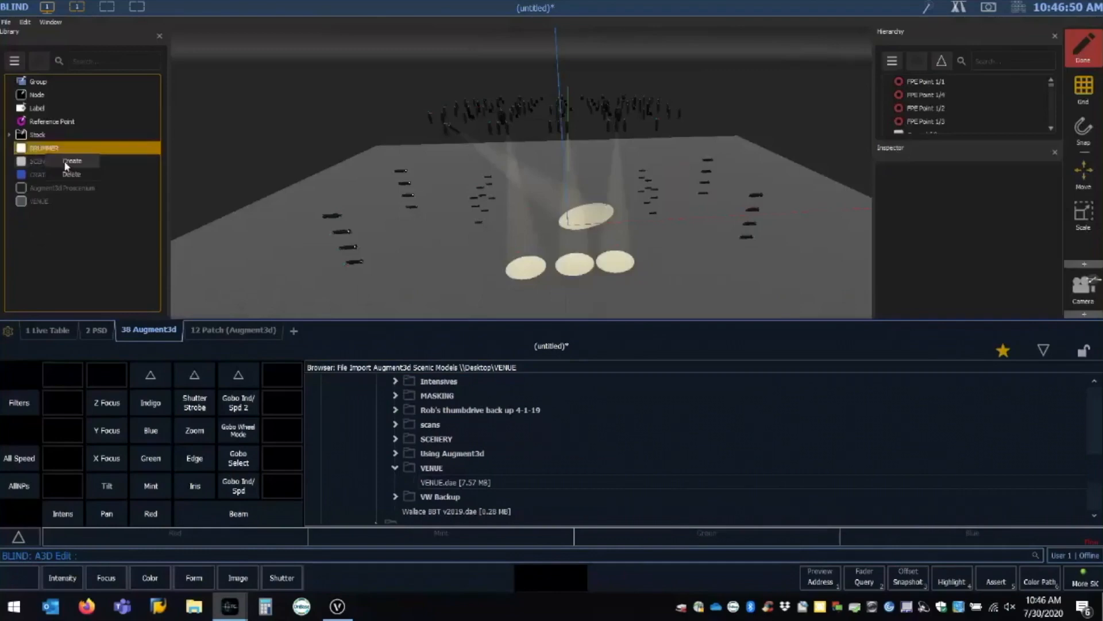
left_click(74, 174)
left_click(598, 184)
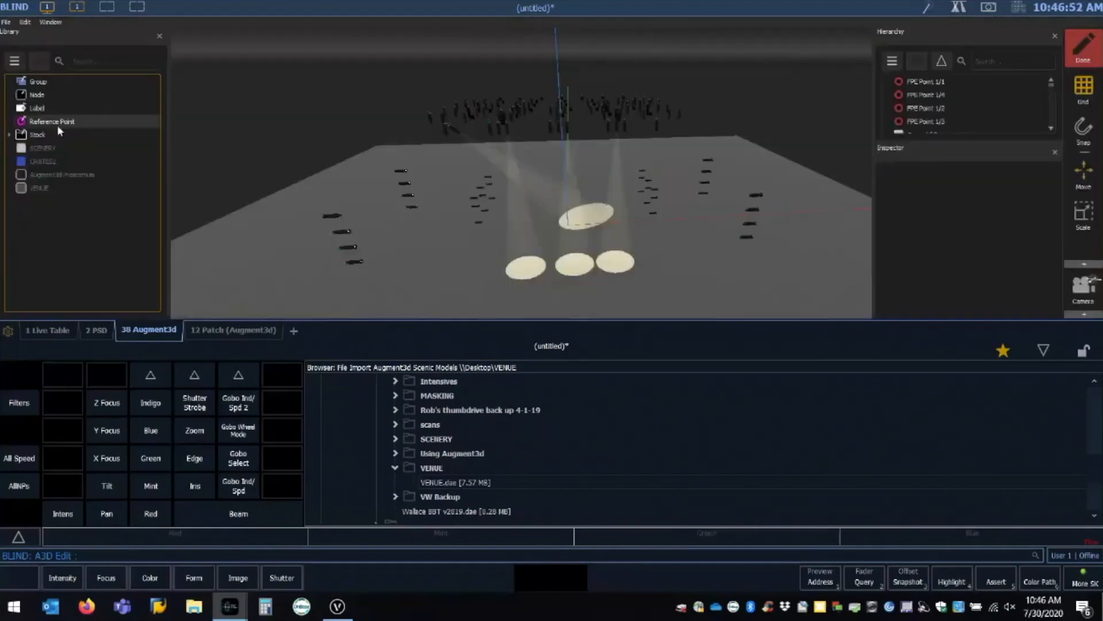
right_click(51, 148)
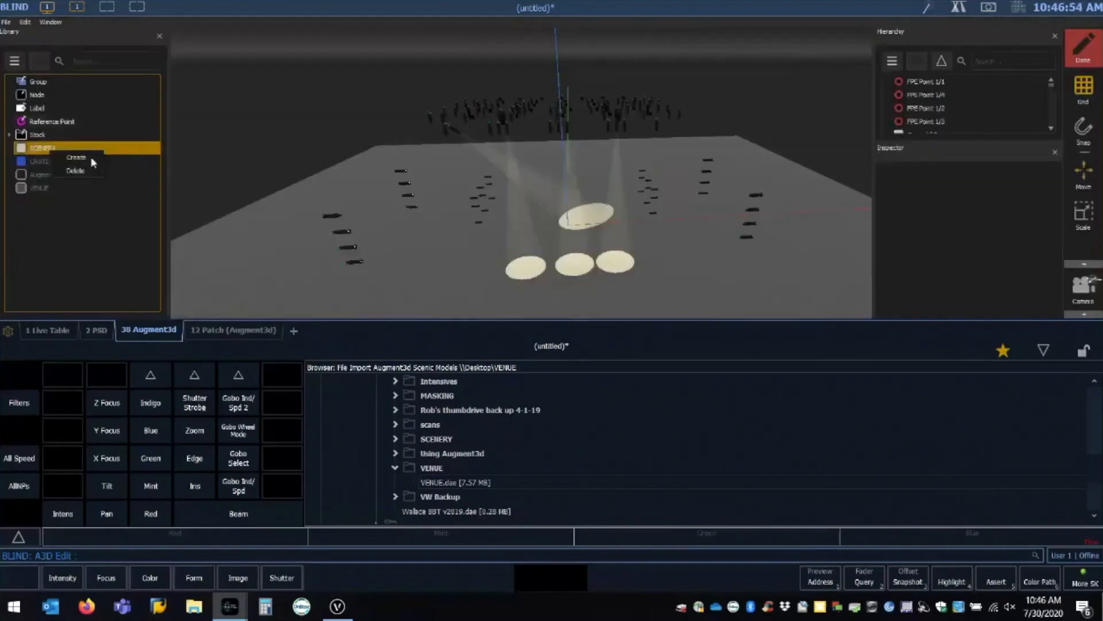
left_click(75, 171)
left_click(593, 186)
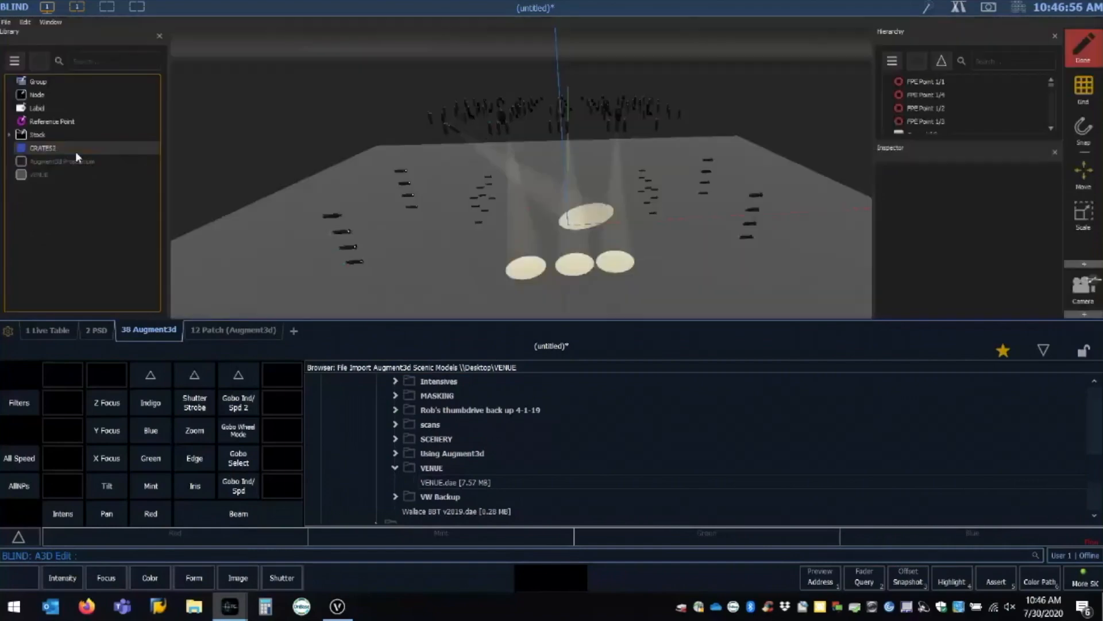
right_click(75, 151)
left_click(97, 173)
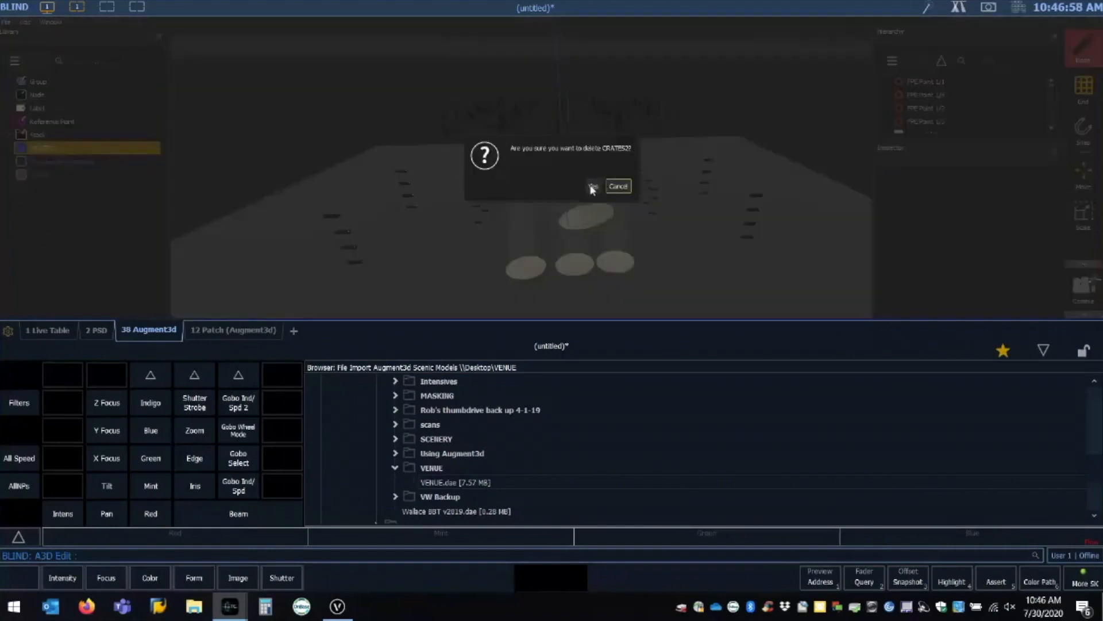
left_click(592, 187)
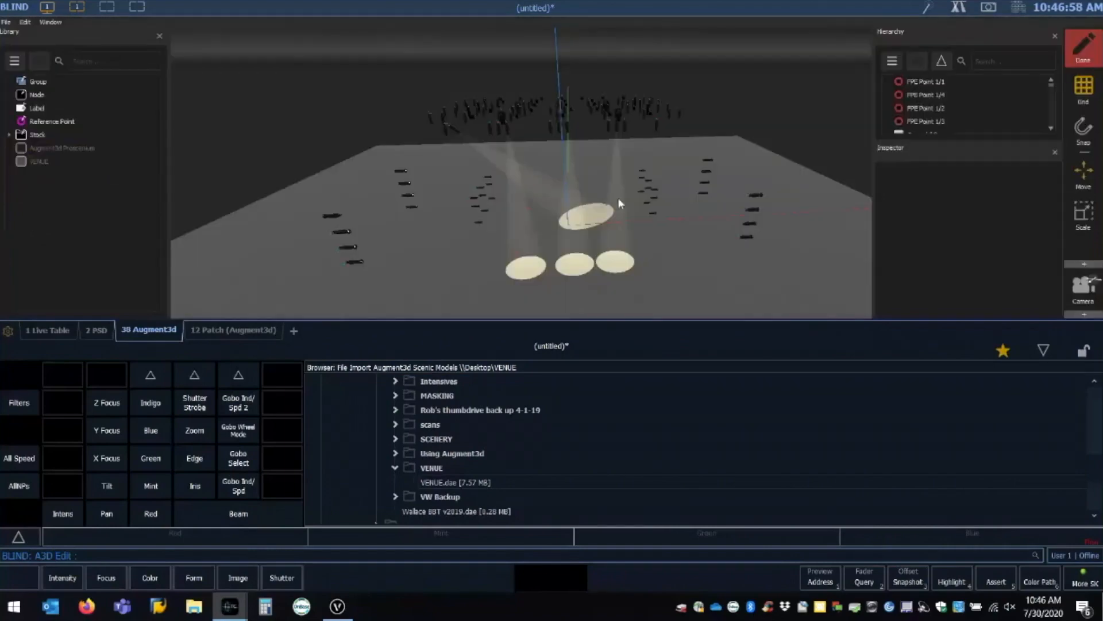
Import SCENERY.dae from the Desktop's SCENERY folder in metres, with the origin position As Model.
left_click(396, 440)
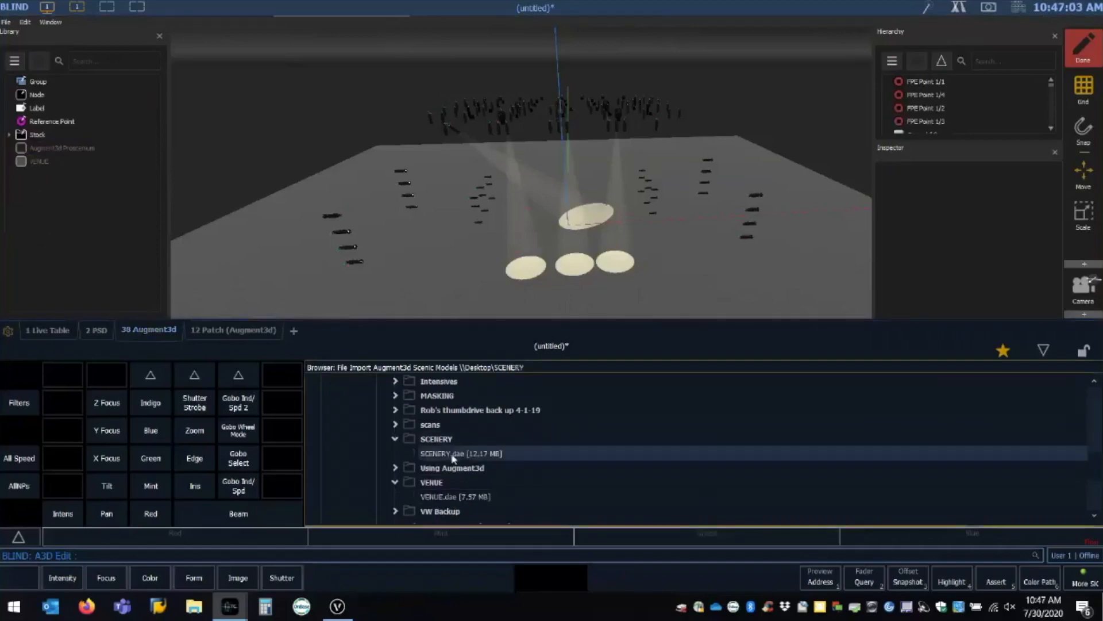
left_click(453, 454)
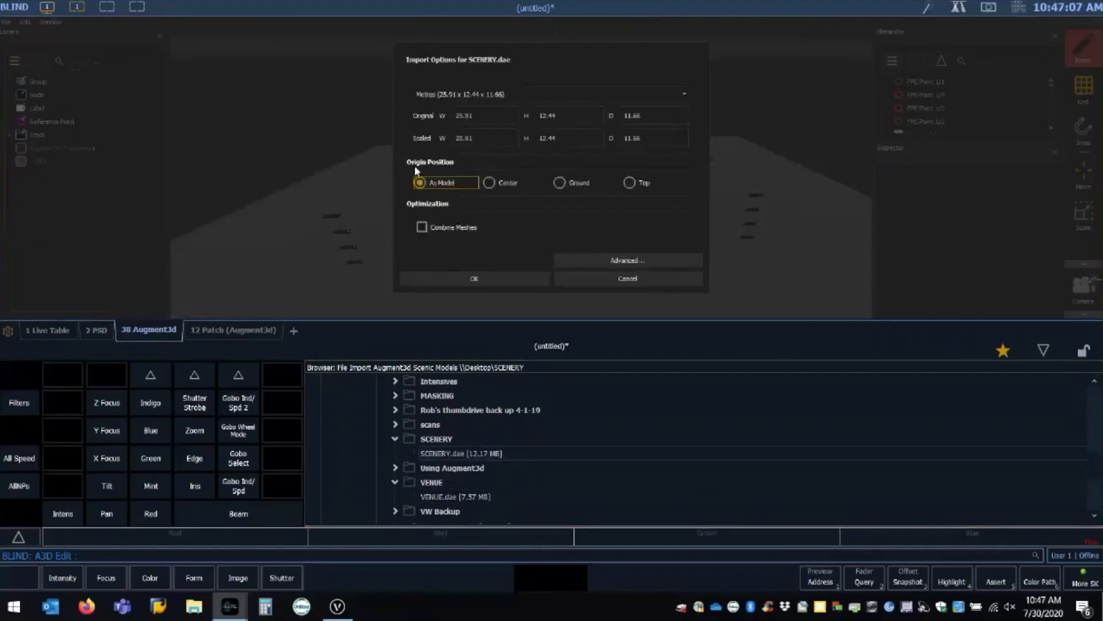
left_click(490, 280)
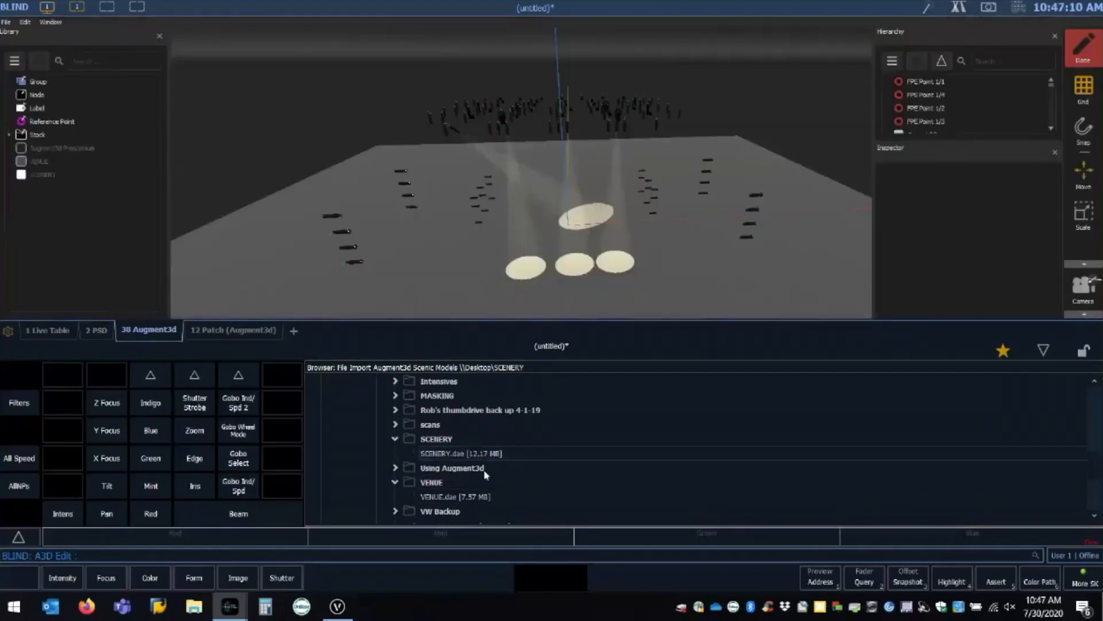
Import MASKING.dae from the Desktop's MASKING folder in metres, with the origin position As Model.
scroll(485, 474, "up", 2)
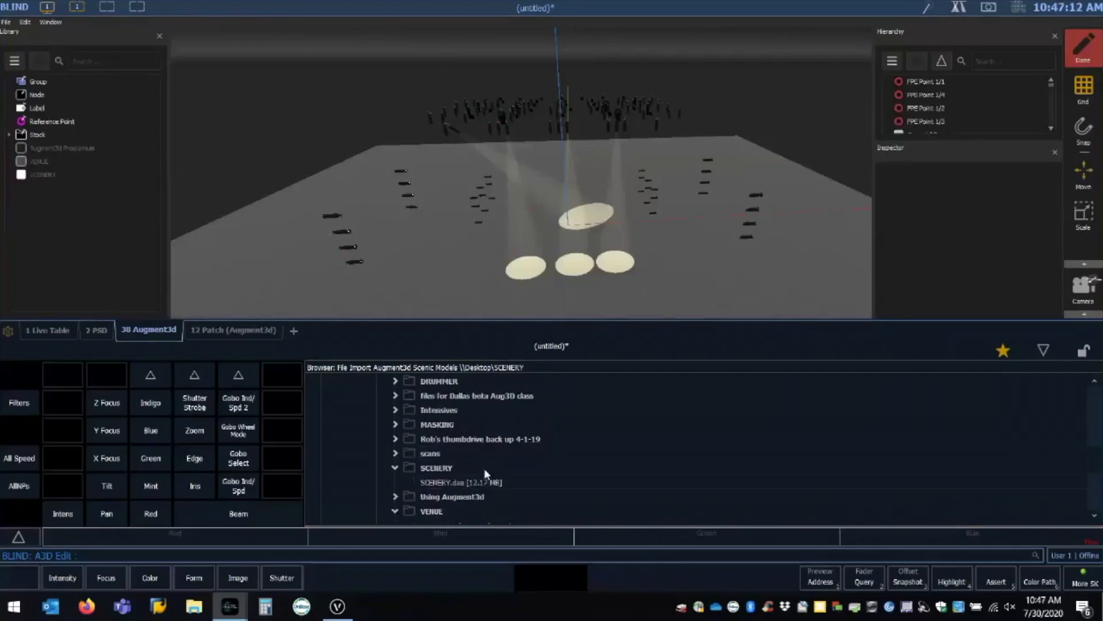
left_click(396, 424)
left_click(444, 443)
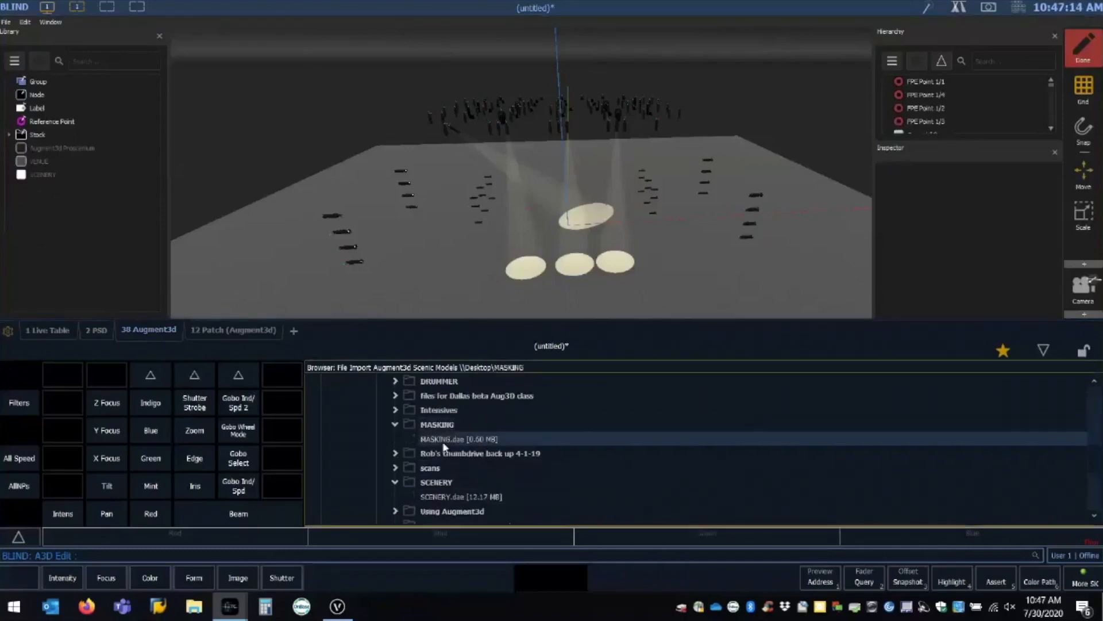
left_click(443, 442)
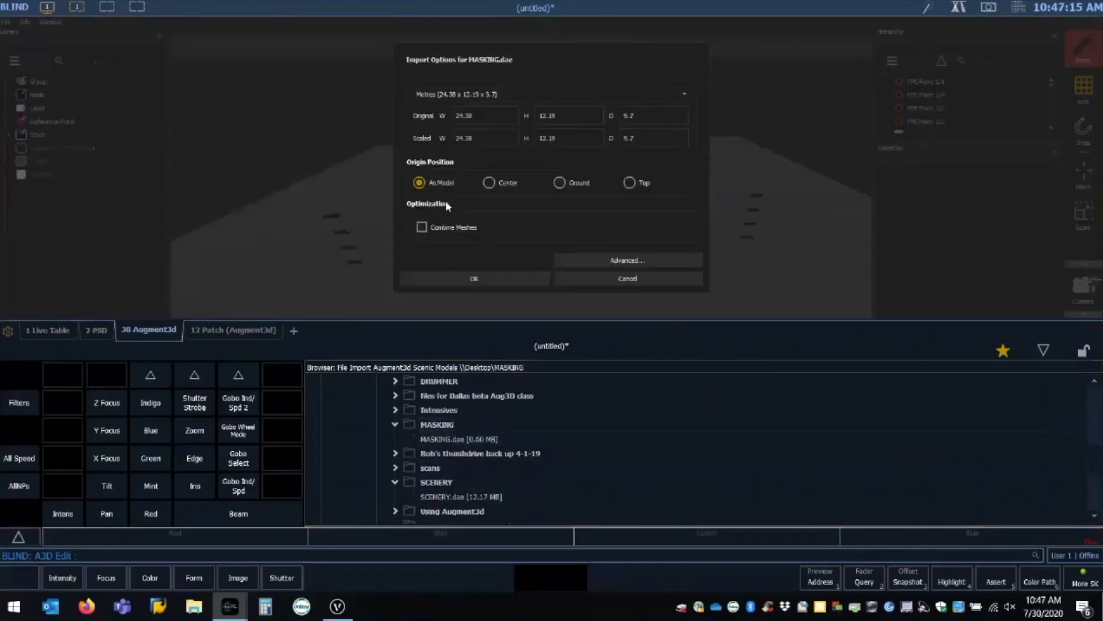
left_click(441, 278)
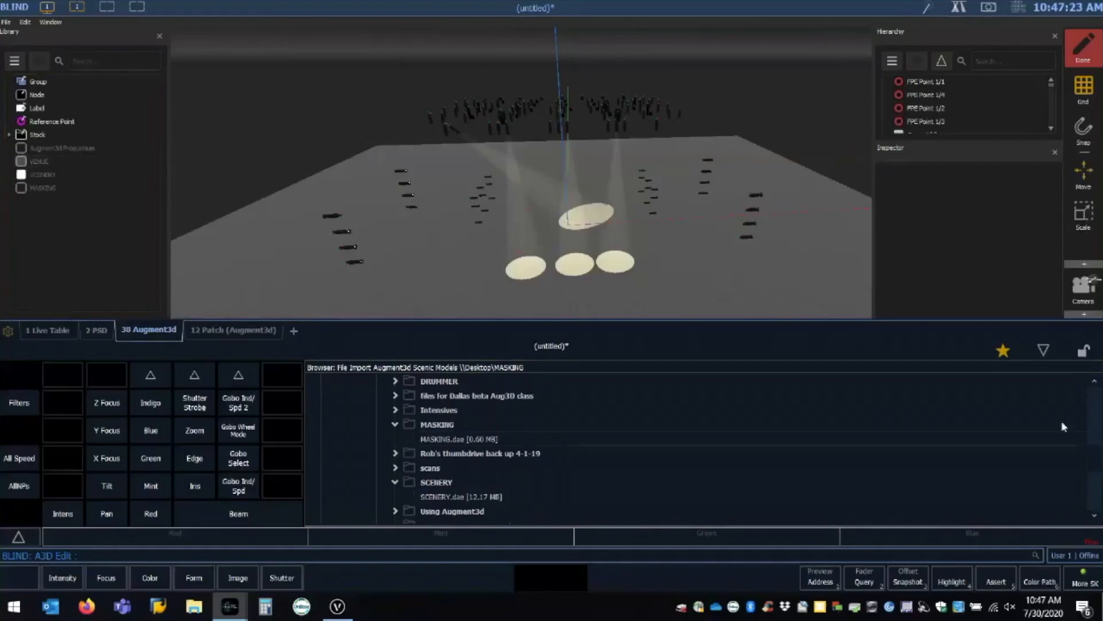
Place the VENUE, SCENERY and MASKING models from the library into the 3D scene.
left_click(1043, 350)
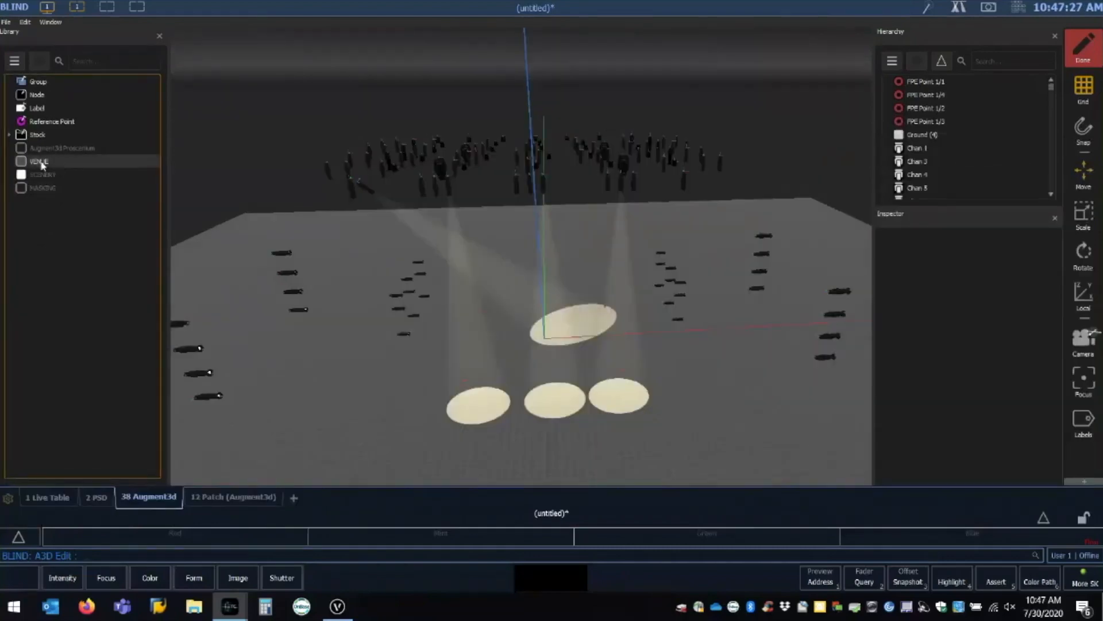
left_click_drag(41, 166, 564, 345)
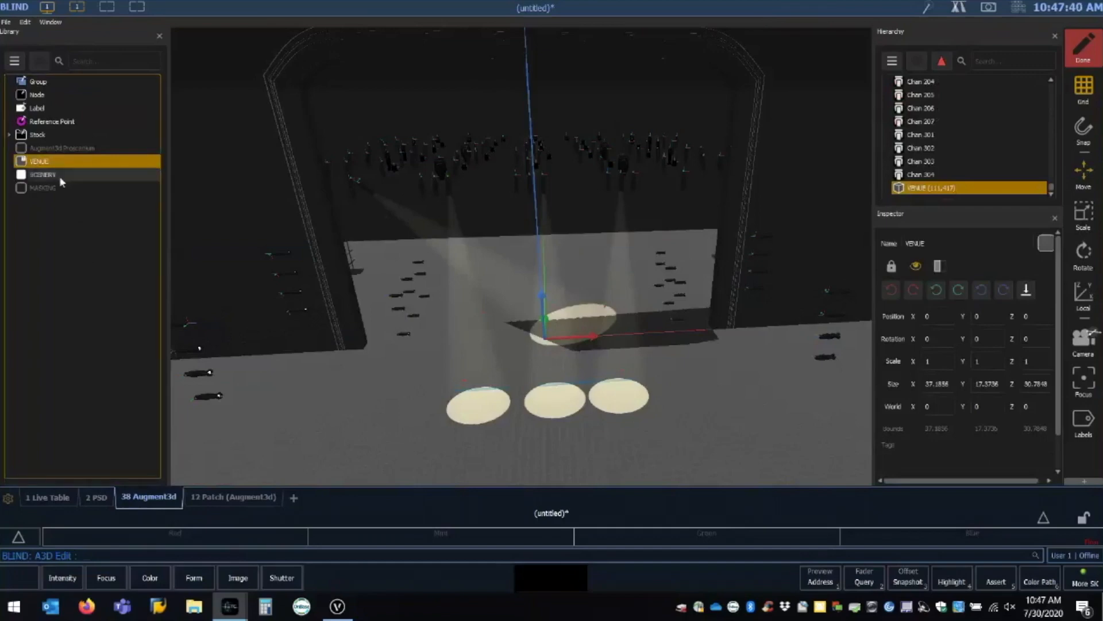
left_click_drag(60, 175, 547, 317)
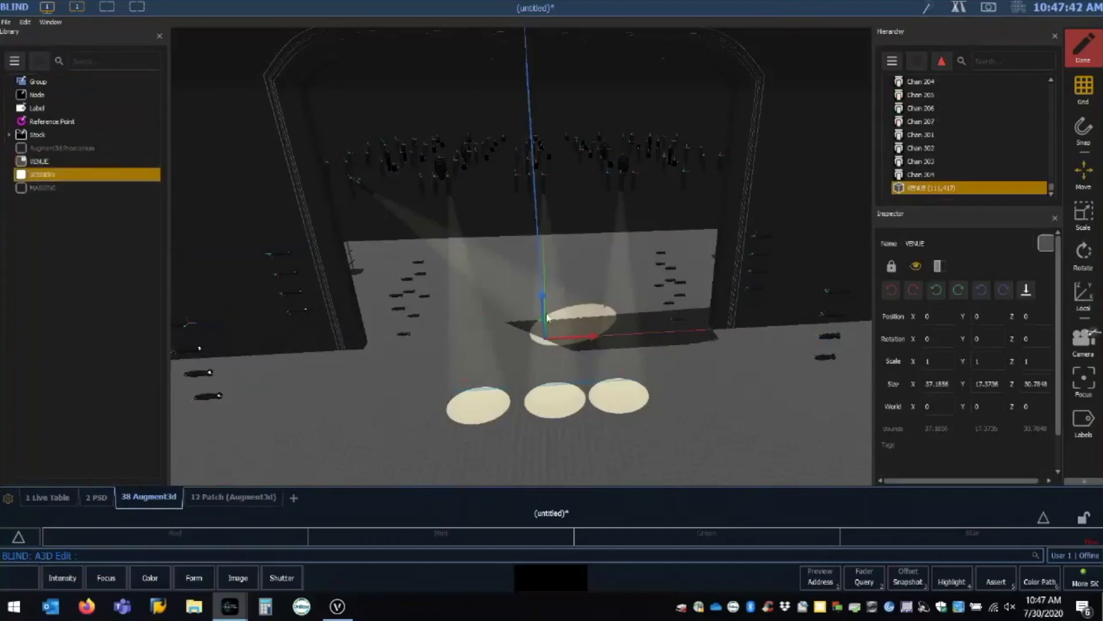
left_click_drag(146, 187, 603, 369)
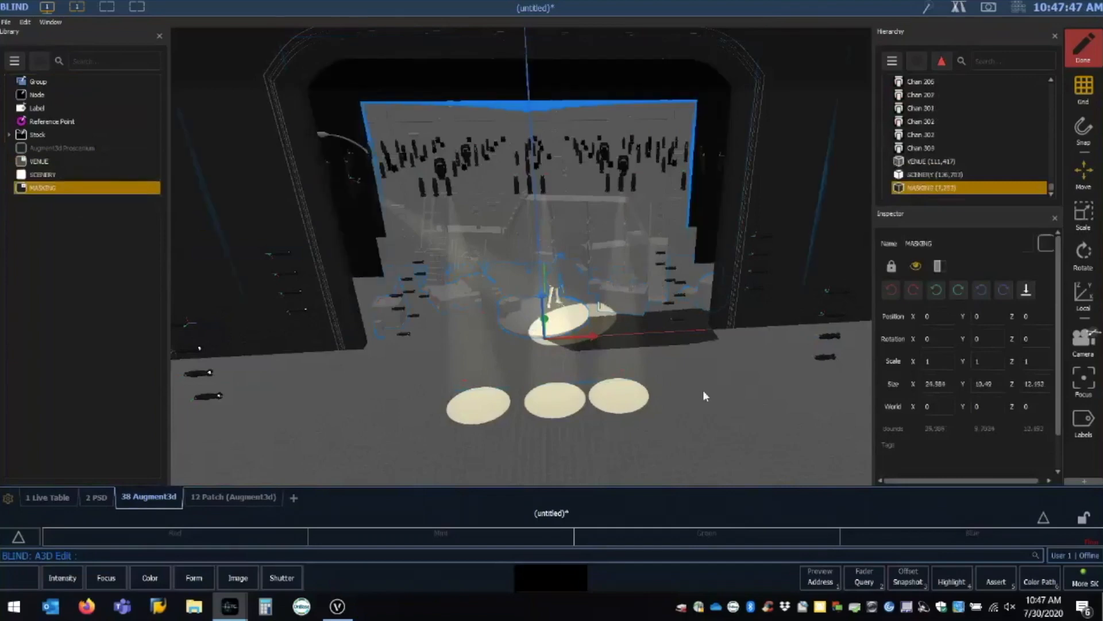
Examine the assembled stage from the front and highlight VENUE, SCENERY and MASKING one by one in the hierarchy.
left_click_drag(704, 397, 703, 476)
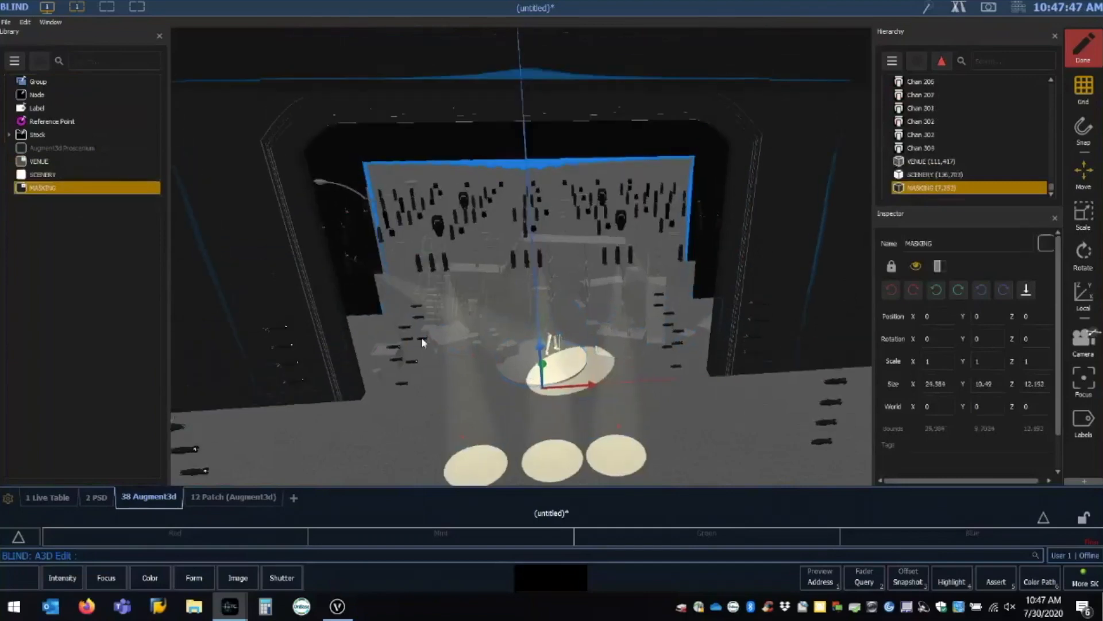
left_click_drag(421, 336, 664, 402)
left_click(822, 446)
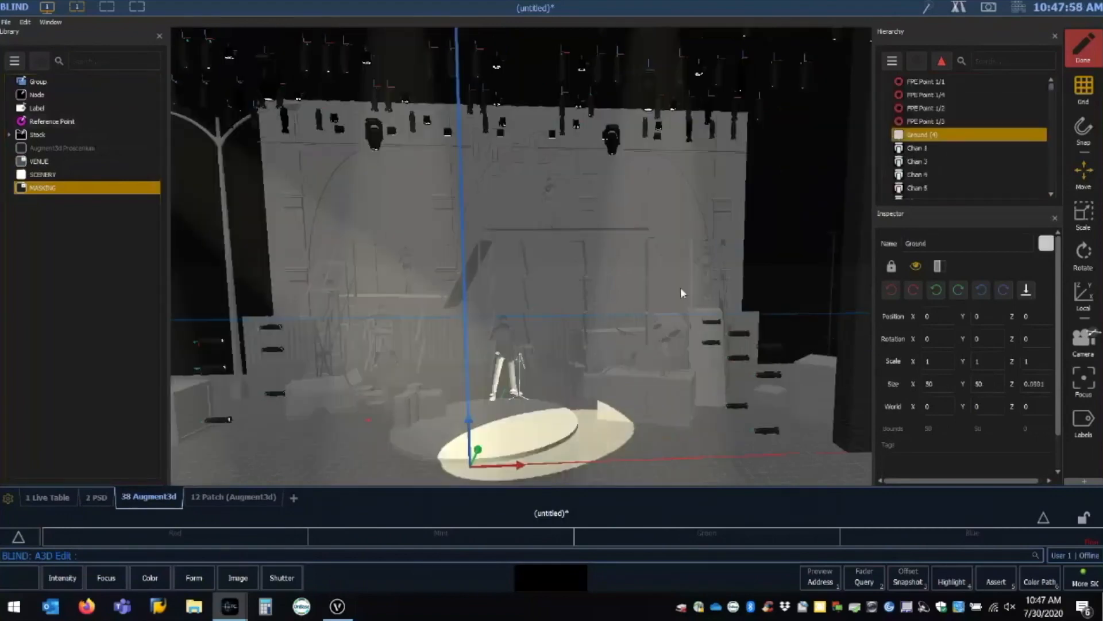
scroll(682, 293, "down", 3)
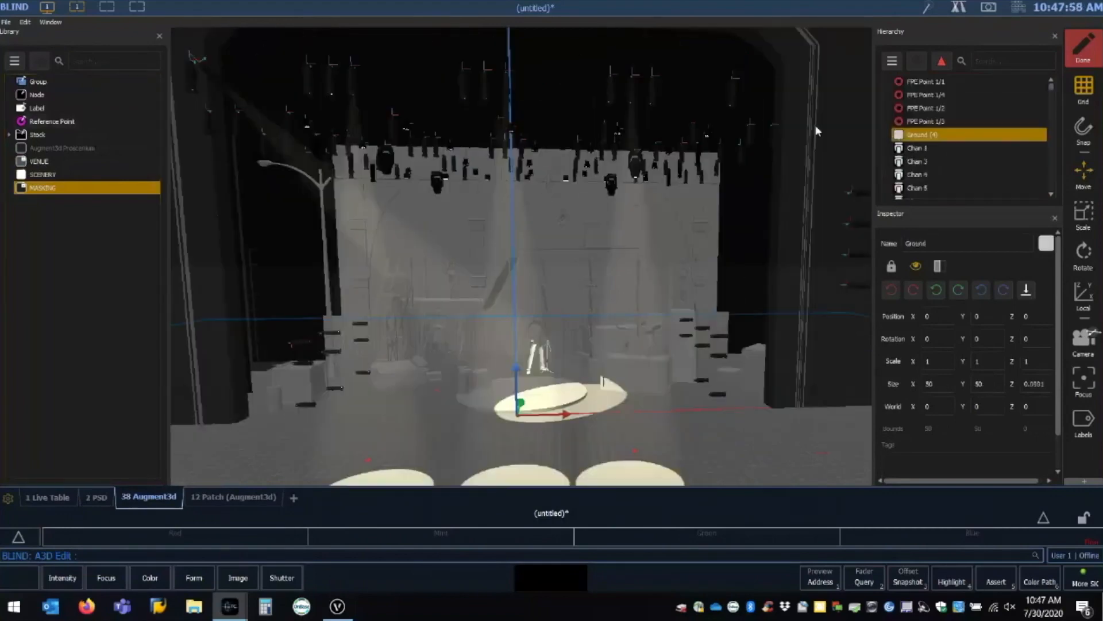
left_click_drag(1054, 87, 1061, 205)
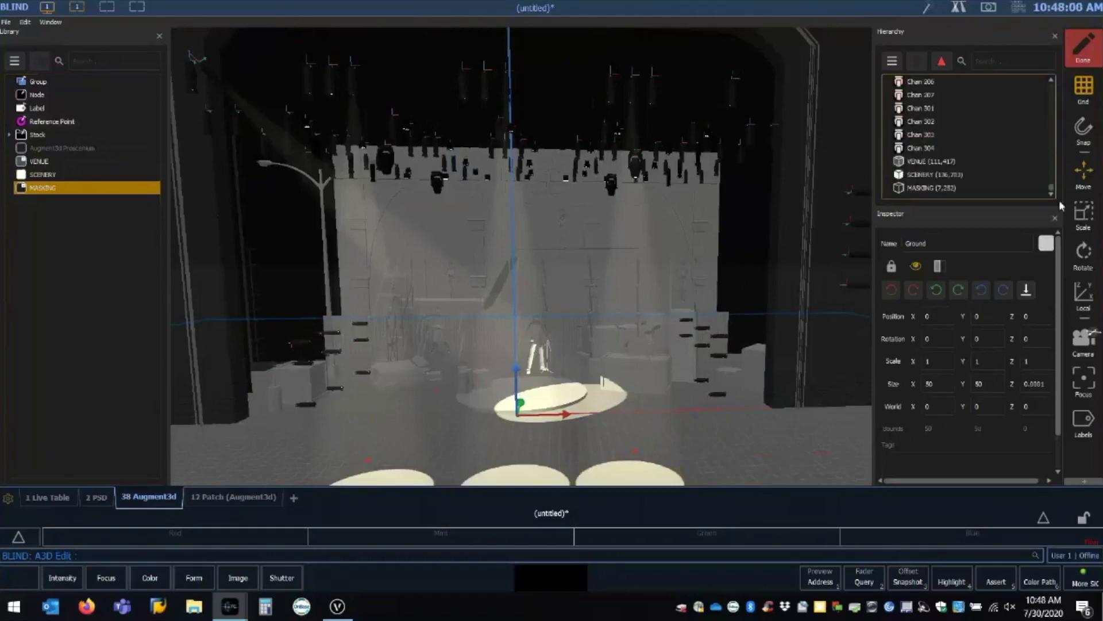
left_click(939, 161)
left_click(939, 175)
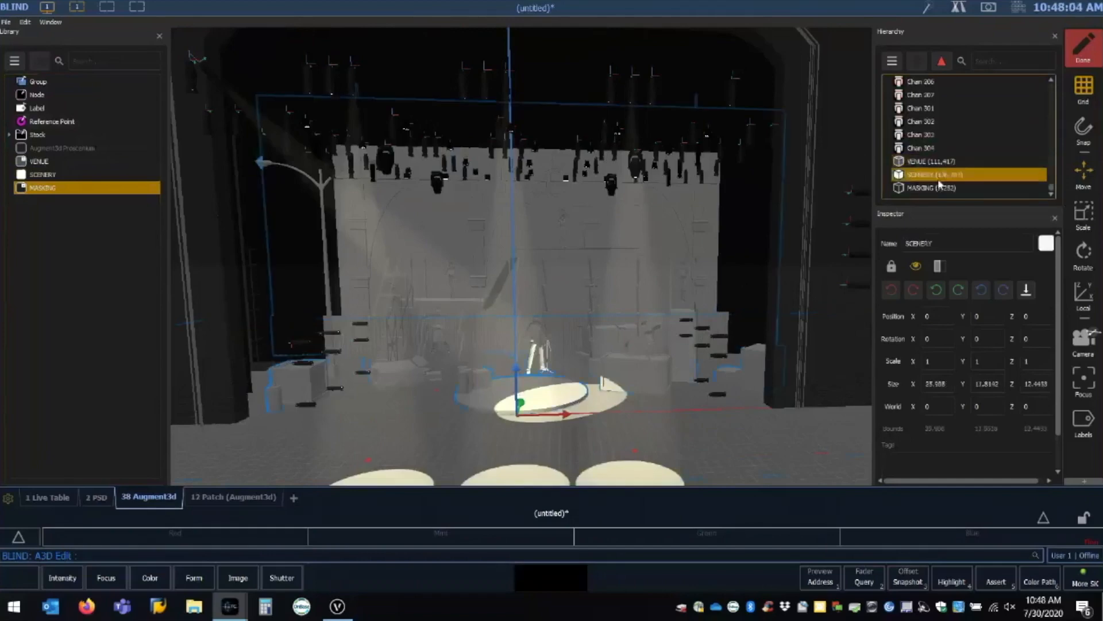
left_click(940, 188)
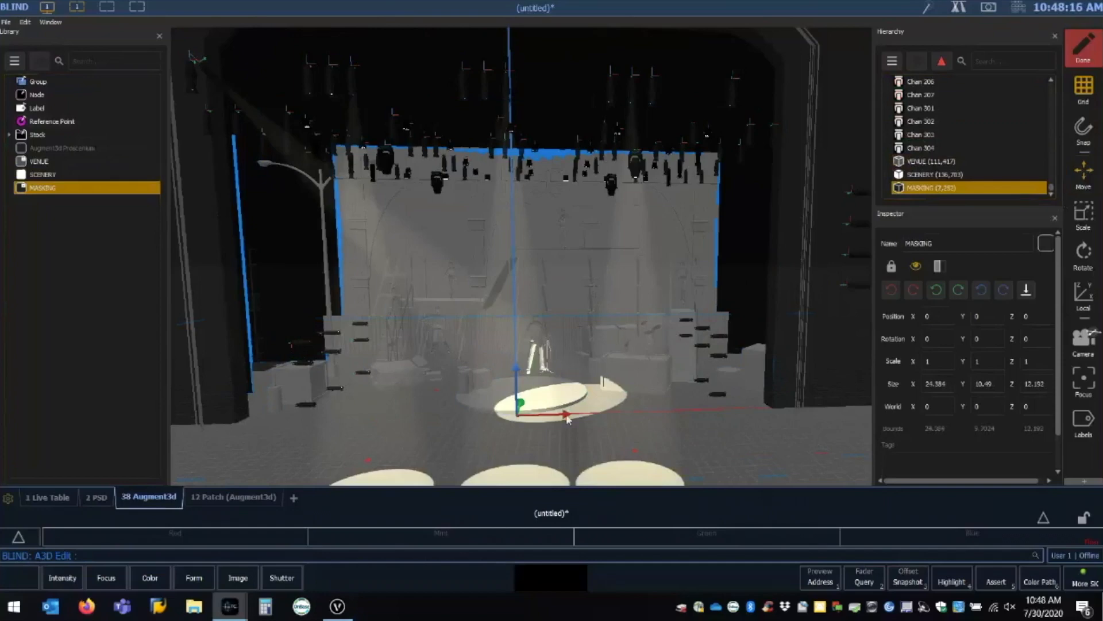
Shift the MASKING model slightly along the X axis and set its X position back to 0.
left_click_drag(566, 419, 566, 368)
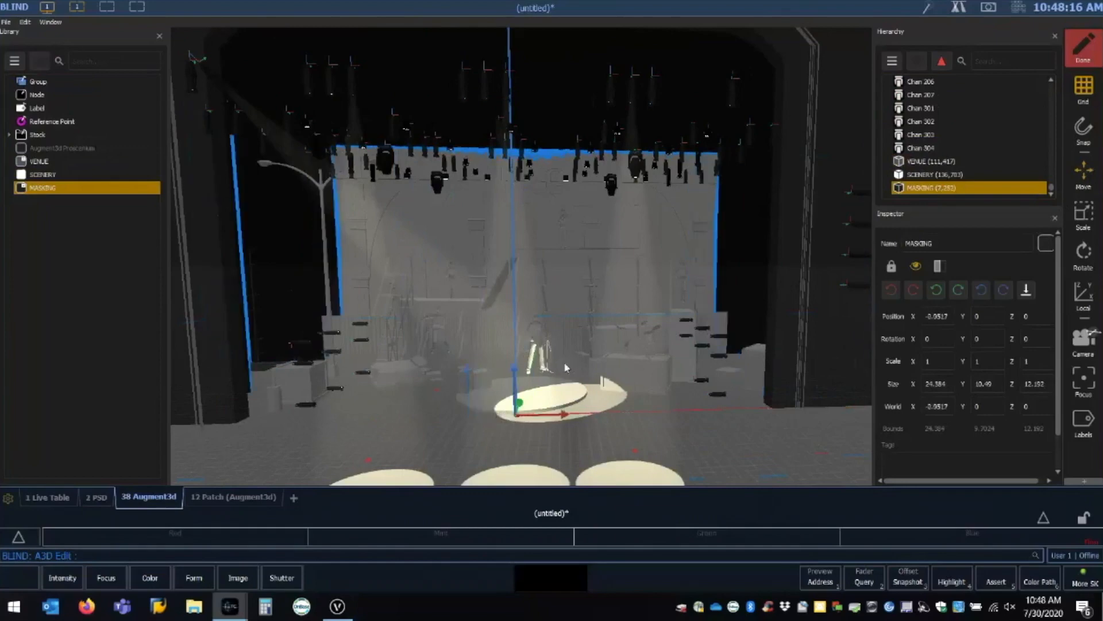
left_click(937, 316)
left_click_drag(923, 316, 961, 318)
type("0")
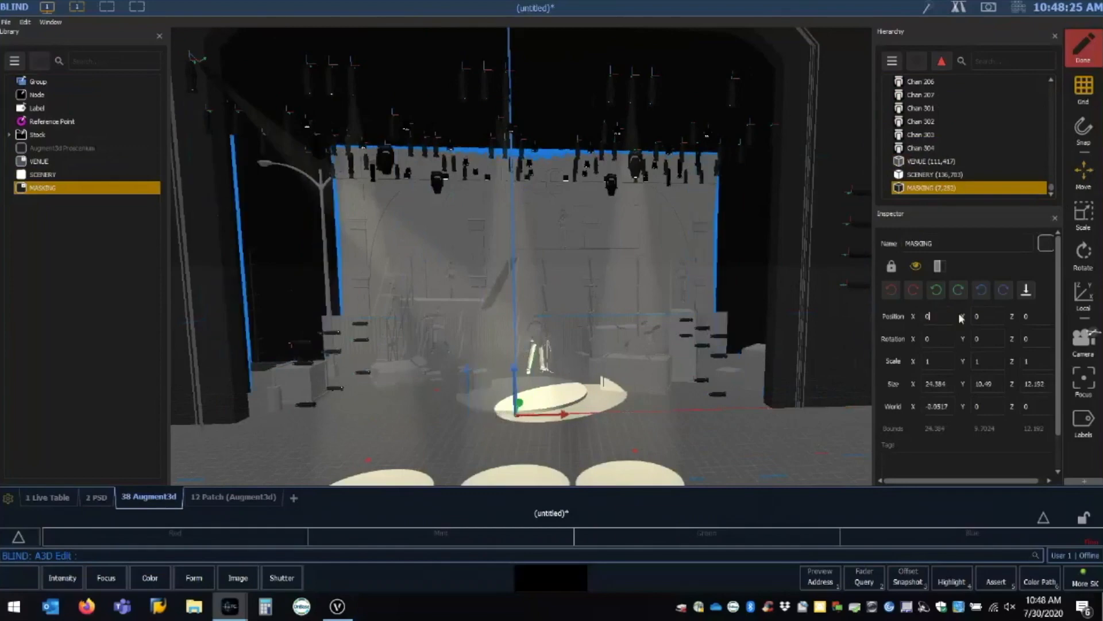
left_click(987, 317)
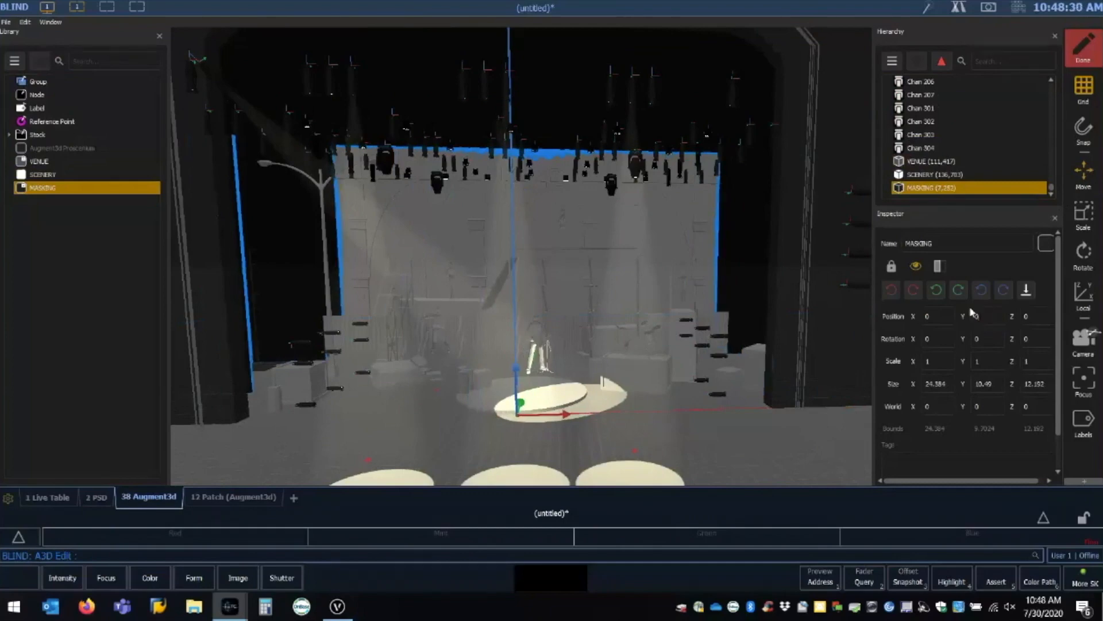
Check the placed SCENERY and VENUE models and their position values, and view the stage from a different angle.
left_click(931, 175)
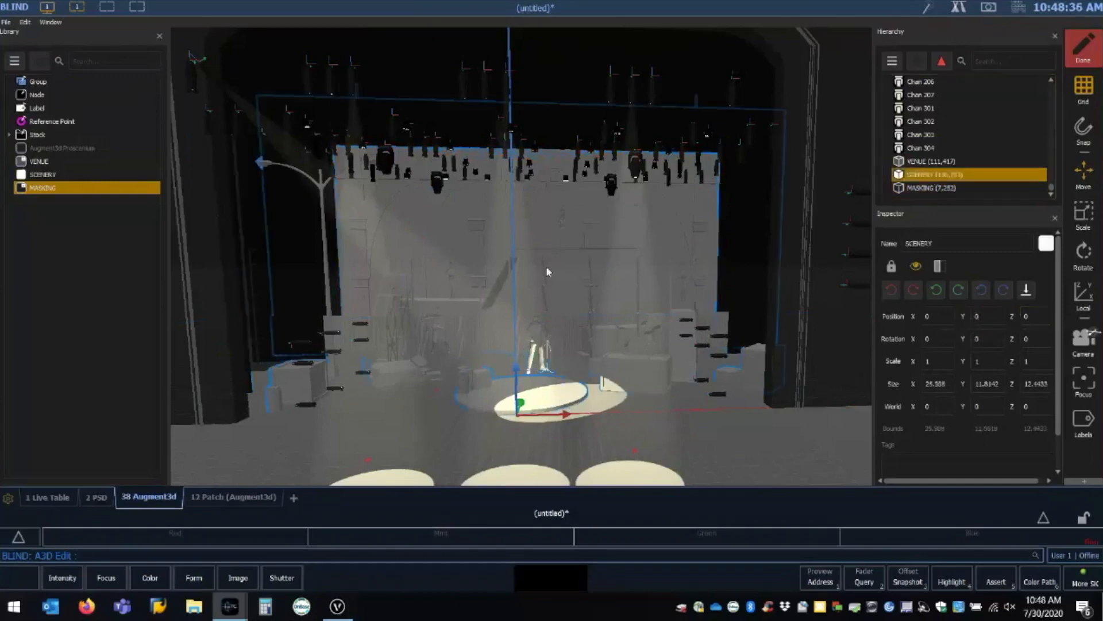
left_click(941, 162)
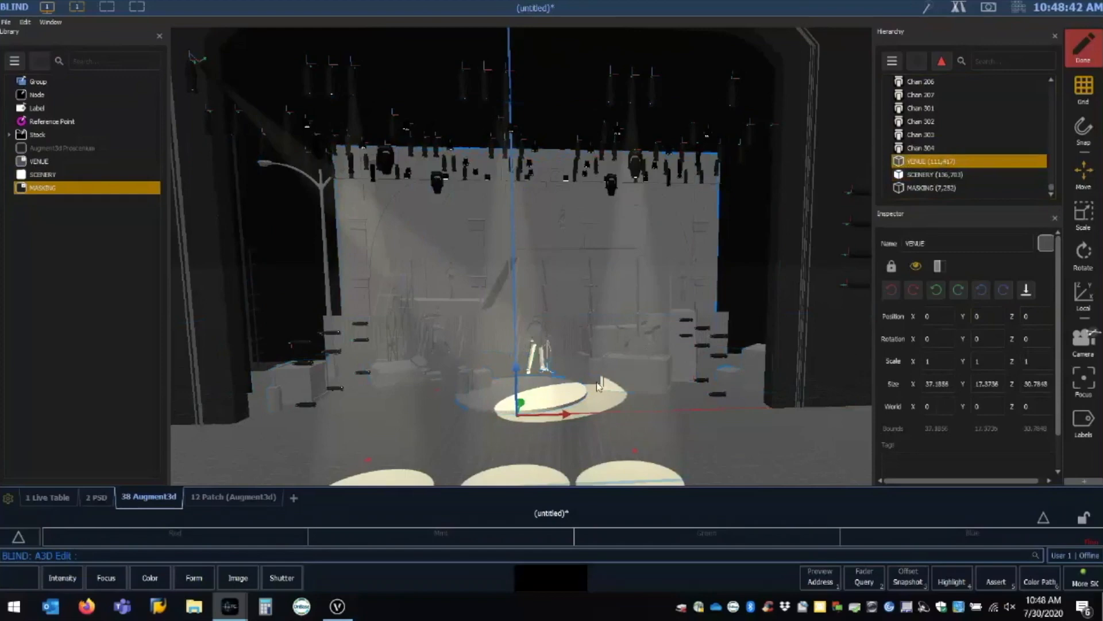
middle_click_drag(598, 386, 626, 401)
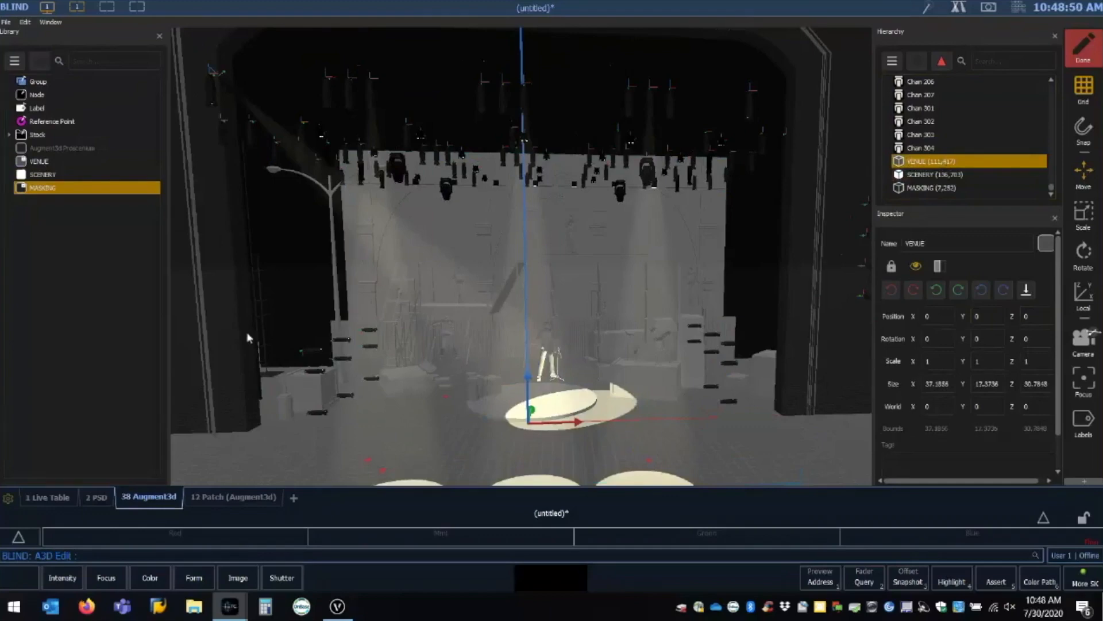
left_click(1043, 520)
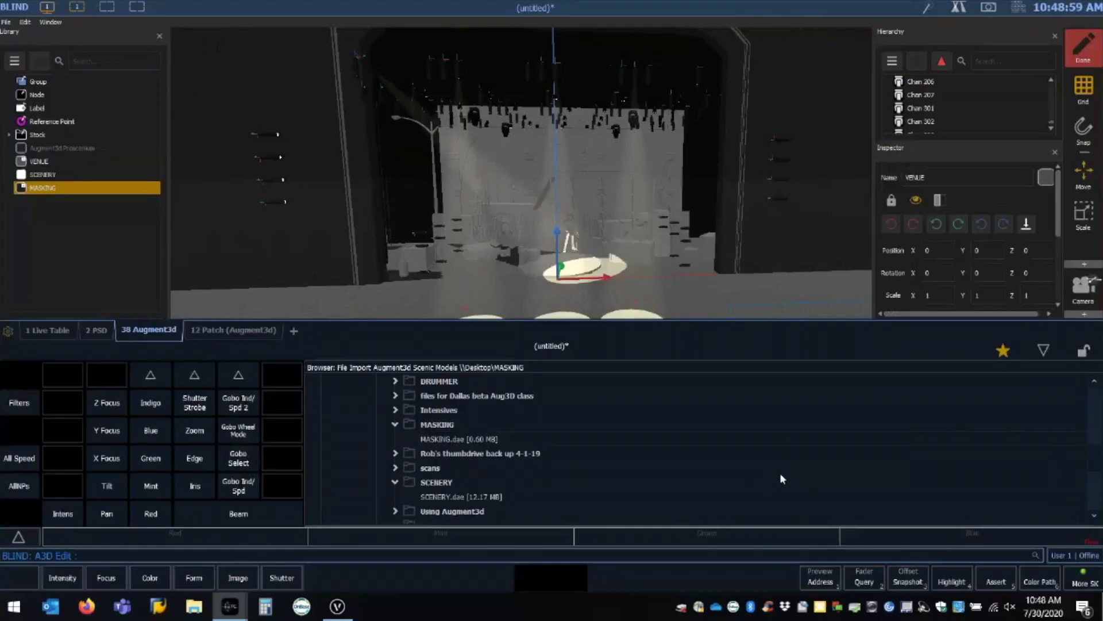
left_click(1045, 351)
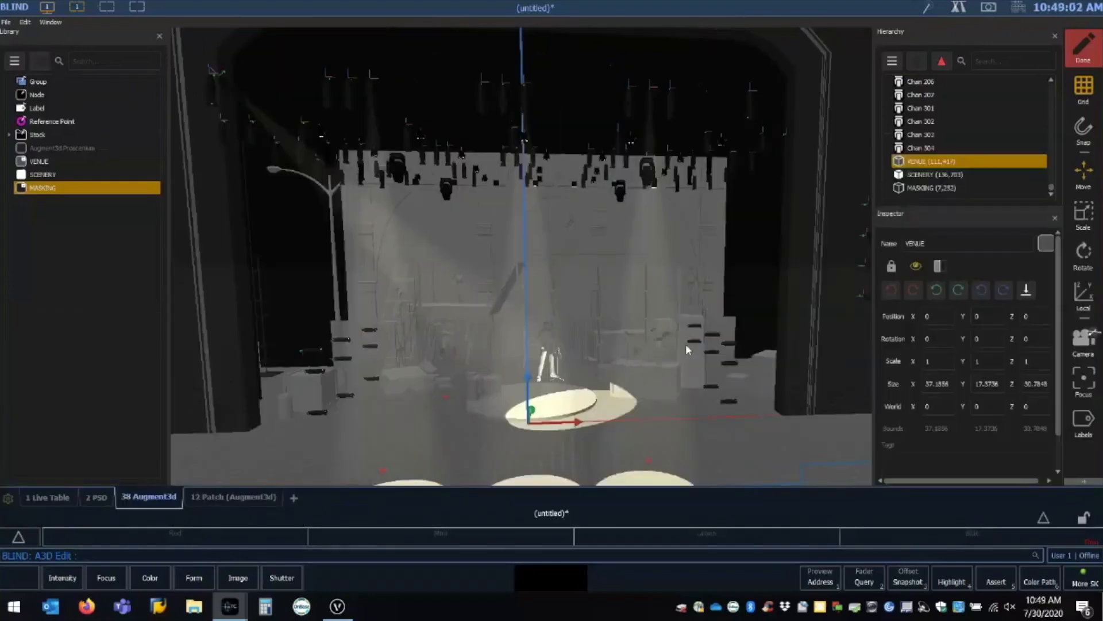
middle_click_drag(686, 344, 655, 362)
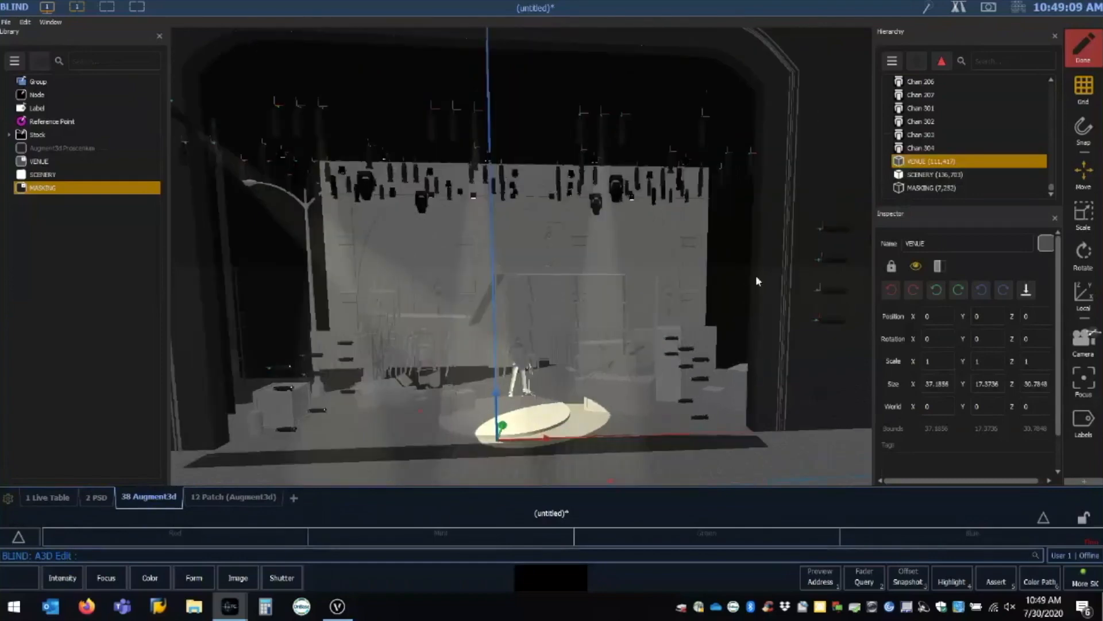
Expand the placed SCENERY model into its components and unfold its hierarchy down to the Geometry groups.
left_click(922, 176)
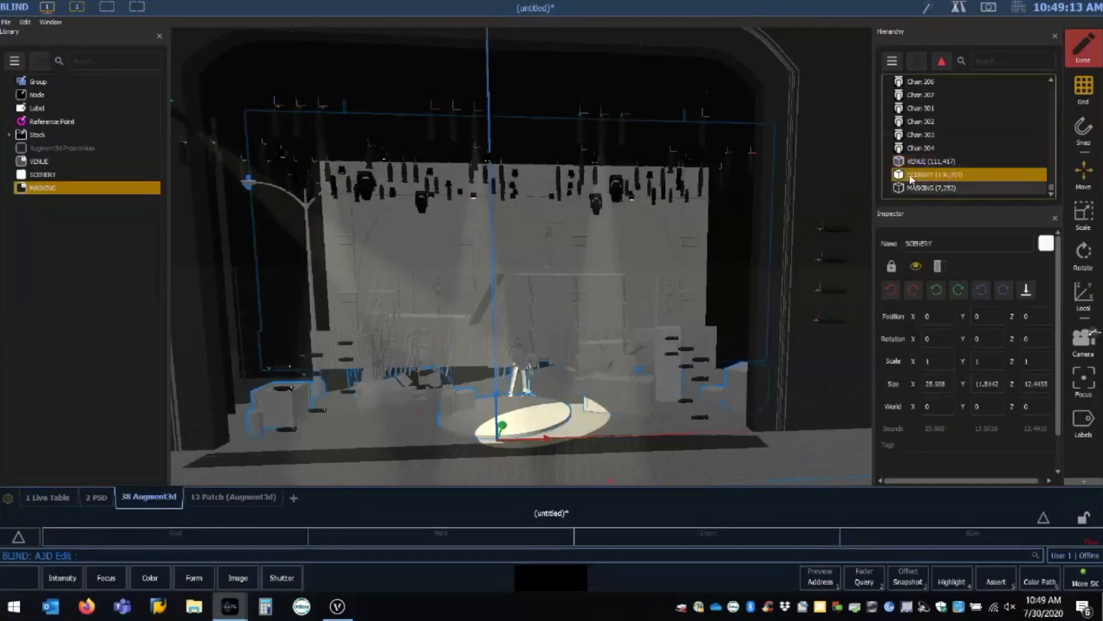
right_click(931, 177)
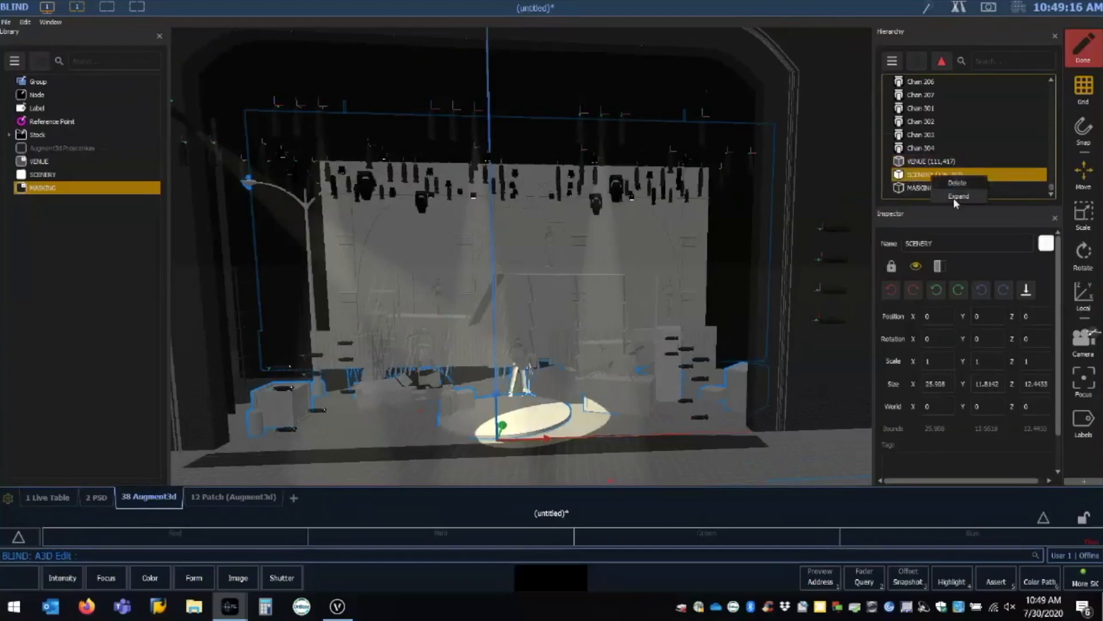
left_click(957, 196)
left_click(886, 176)
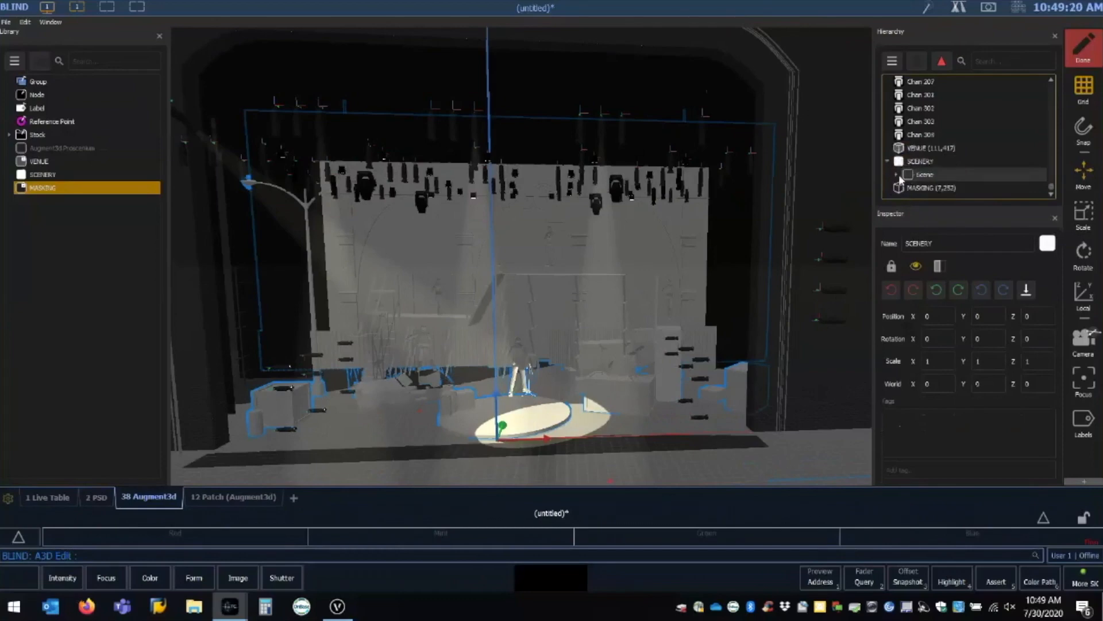
left_click(896, 187)
scroll(980, 163, "down", 1)
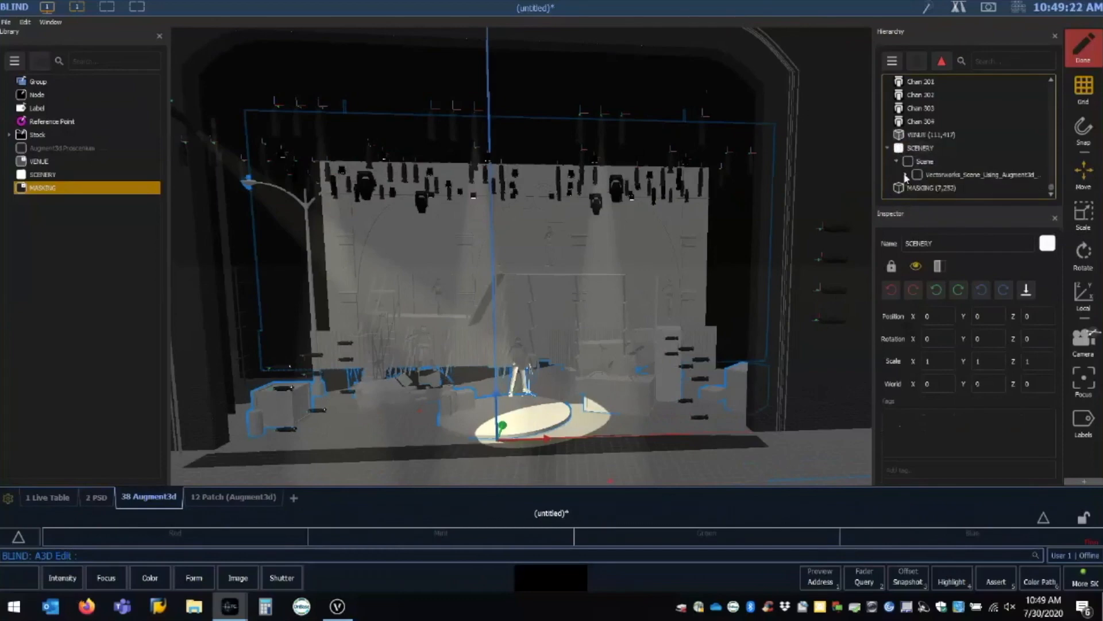
left_click(906, 175)
scroll(931, 176, "down", 1)
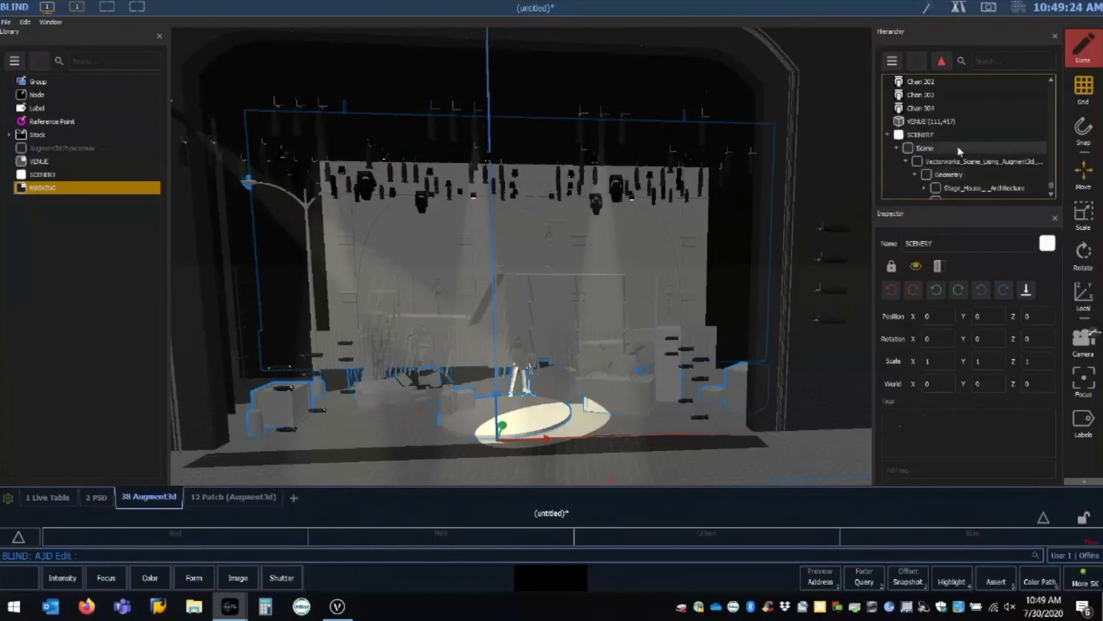
scroll(971, 155, "down", 3)
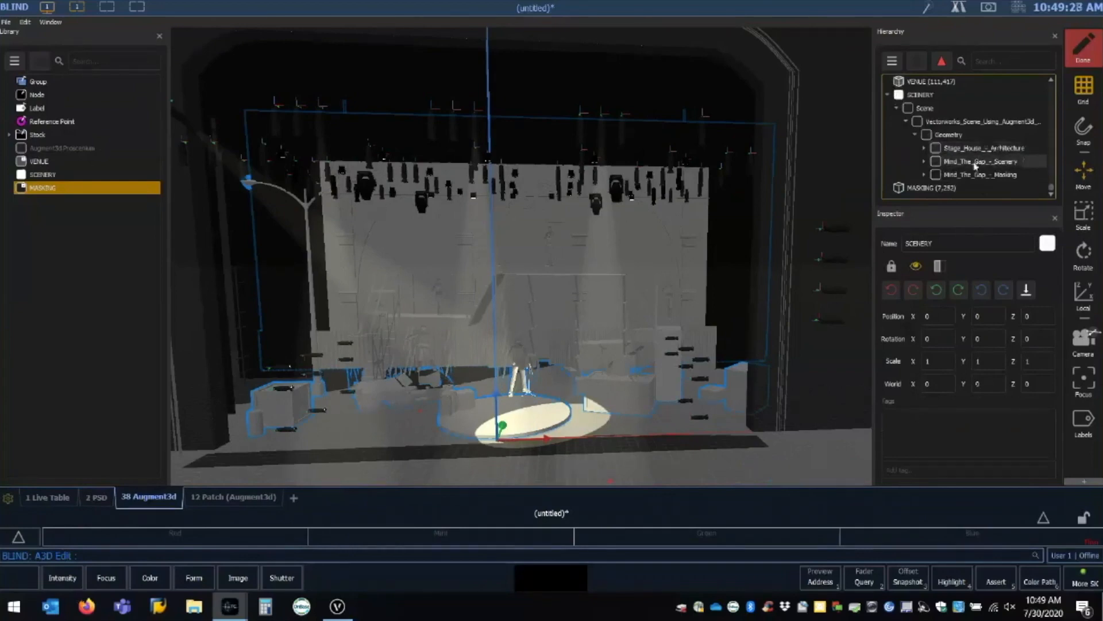
Unfold the first two people objects in the Mind_The_Gap scenery group and highlight the mesh of each.
left_click(925, 162)
scroll(936, 133, "up", 1)
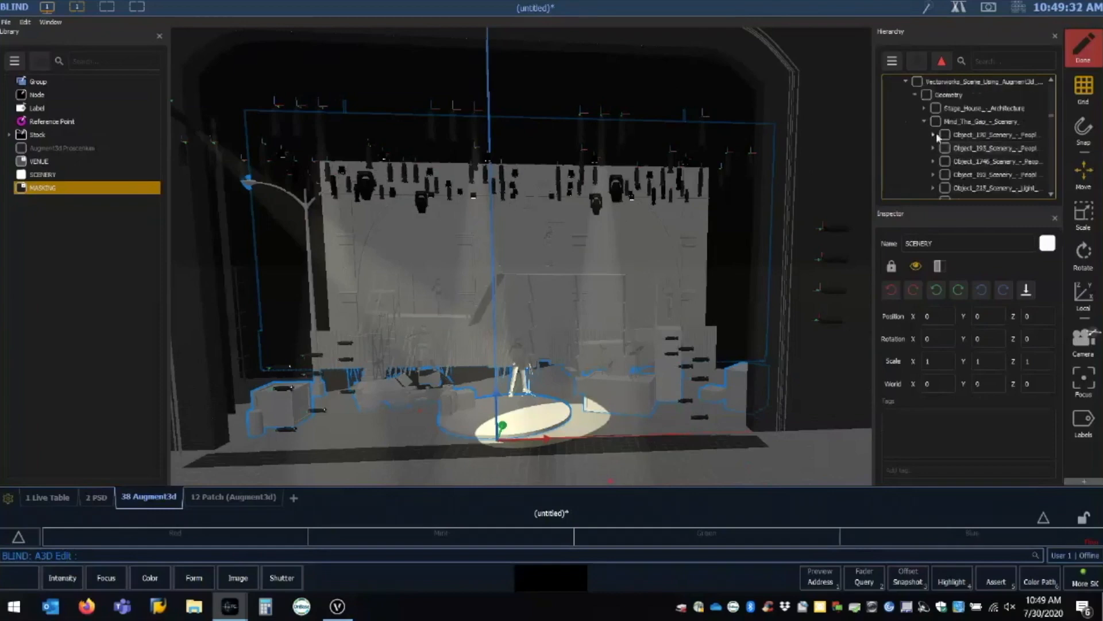
left_click(934, 135)
left_click(993, 149)
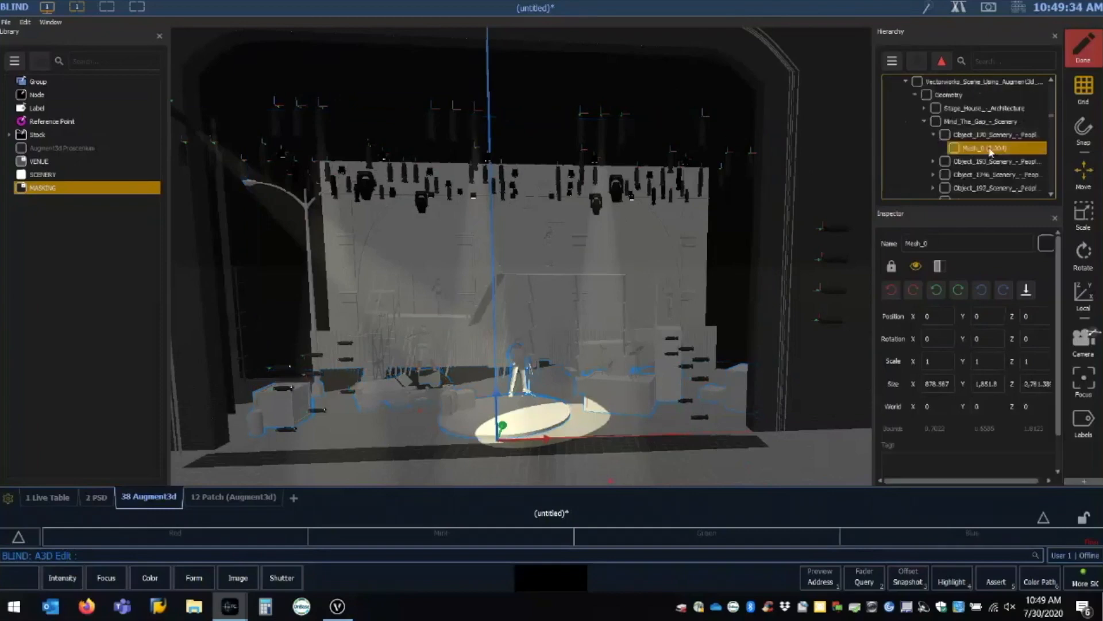
left_click(981, 163)
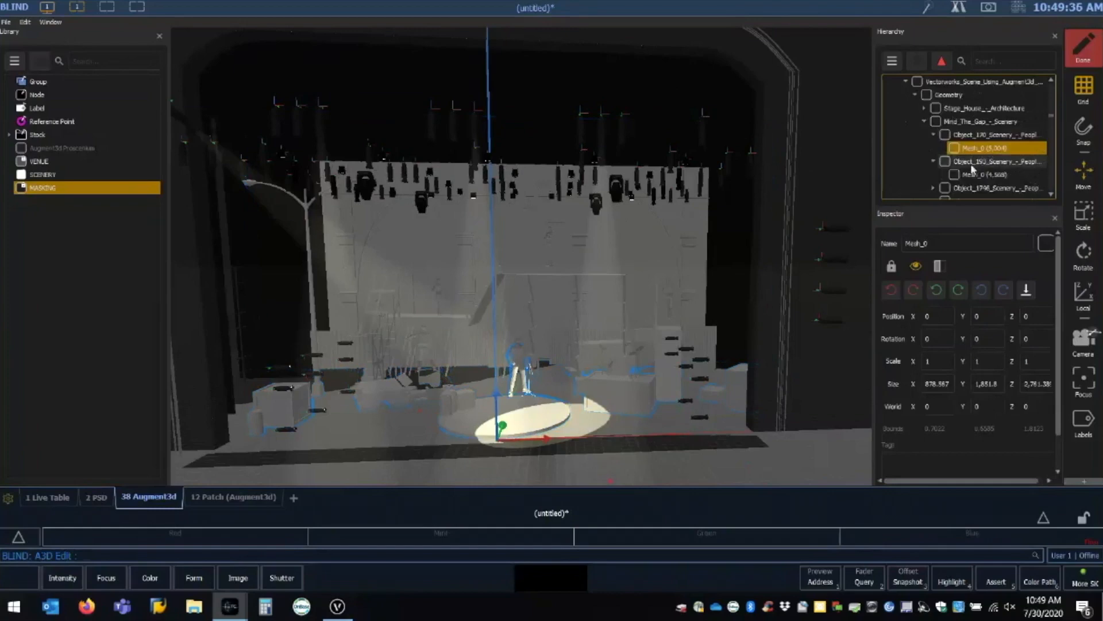
left_click(977, 174)
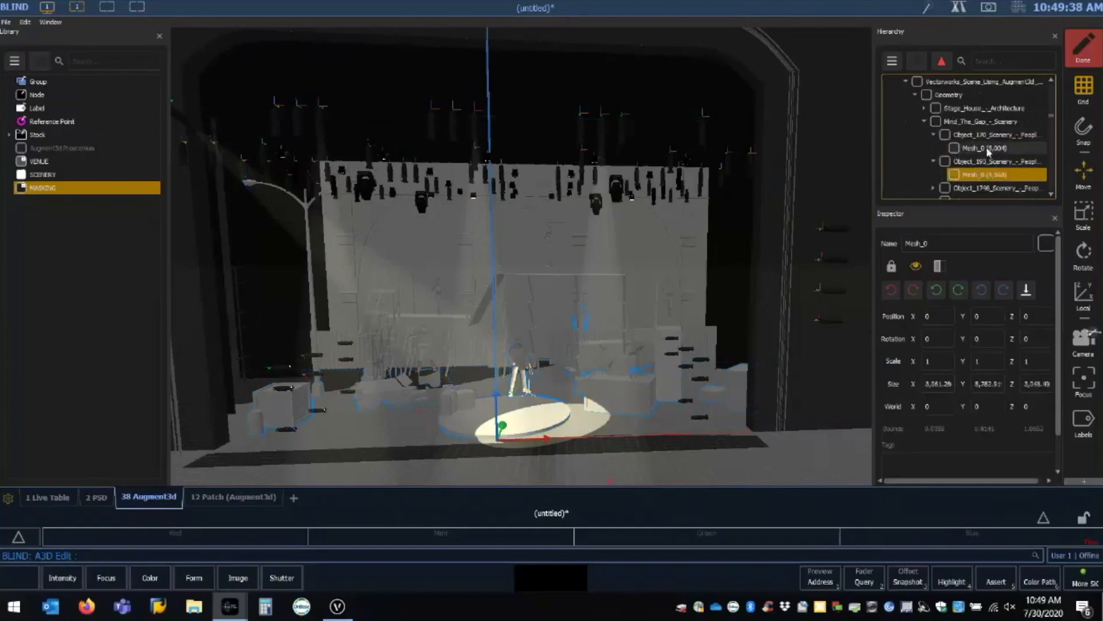
Move the second people object's Mesh_0 onto the stage near the centre, to about -2.29 m on X.
left_click(986, 149)
left_click(984, 175)
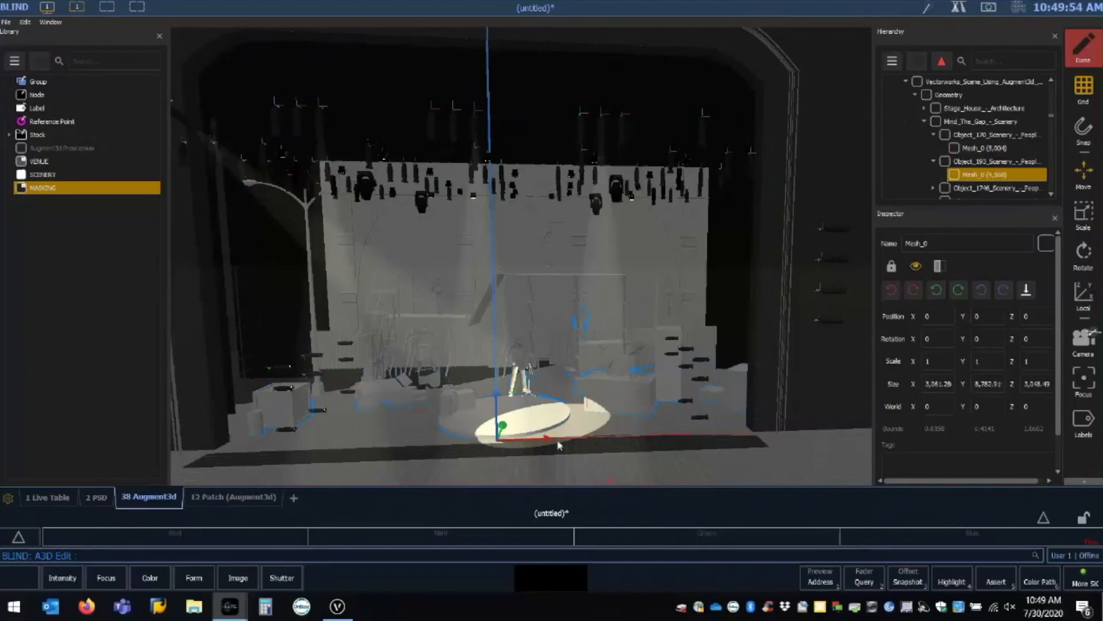
left_click_drag(558, 445, 512, 392)
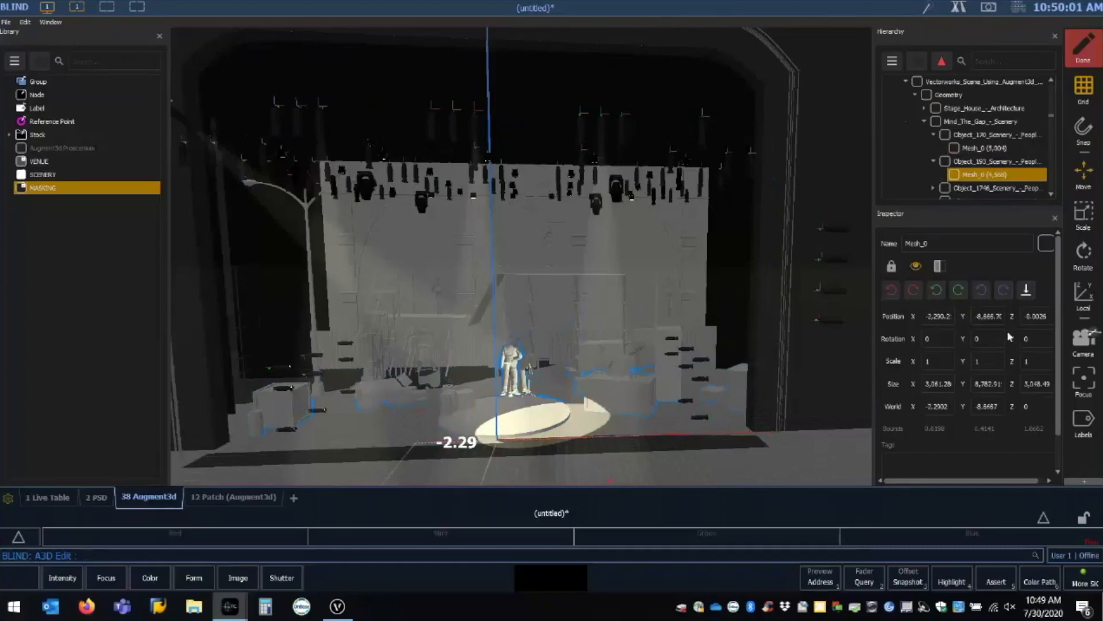
Try adjusting the selected Mesh_0's Y position in small amounts, and undo the changes.
left_click_drag(964, 317, 960, 316)
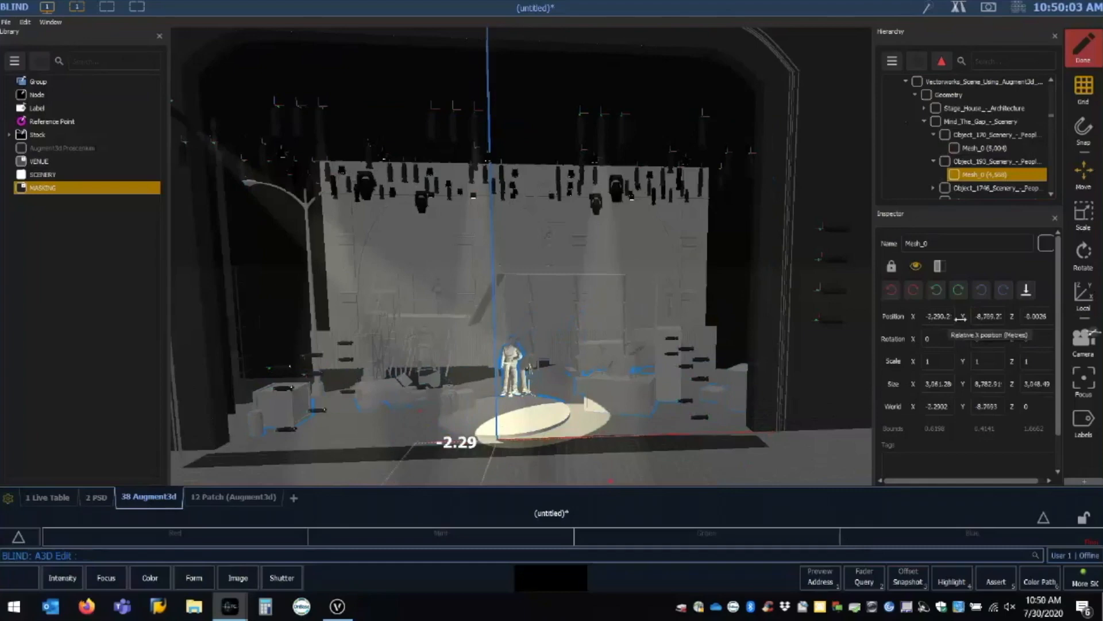
left_click_drag(970, 320, 981, 316)
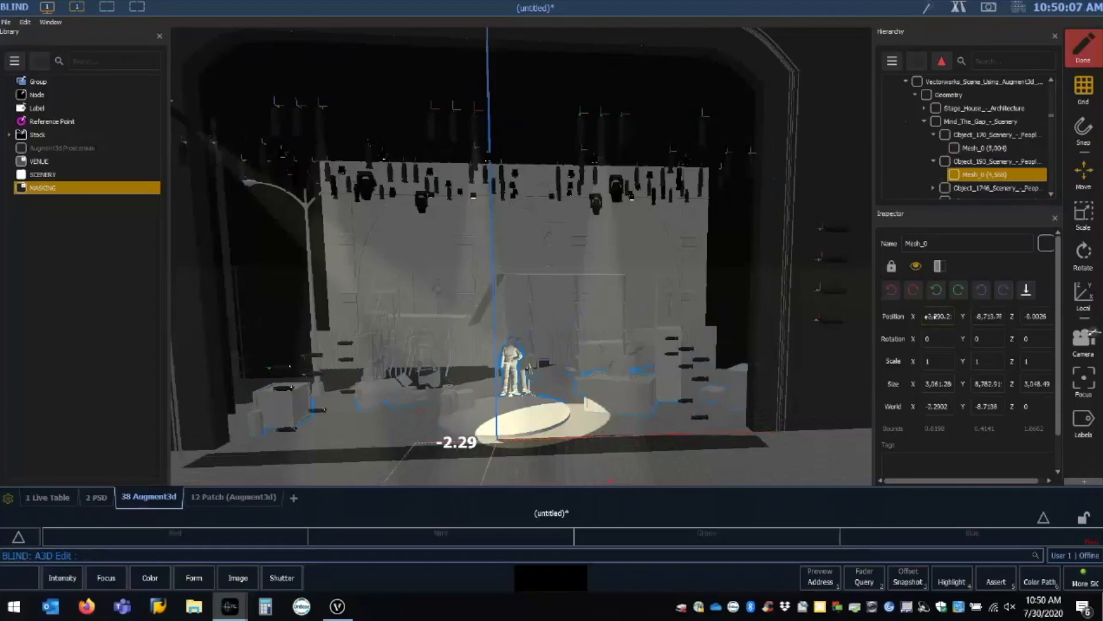
key("ctrl+z")
key("ctrl+z")
Move the second people object's Mesh_0 down beside the round platform, to about -0.28 m on X and -1.1 m on Z.
left_click_drag(626, 454, 304, 449)
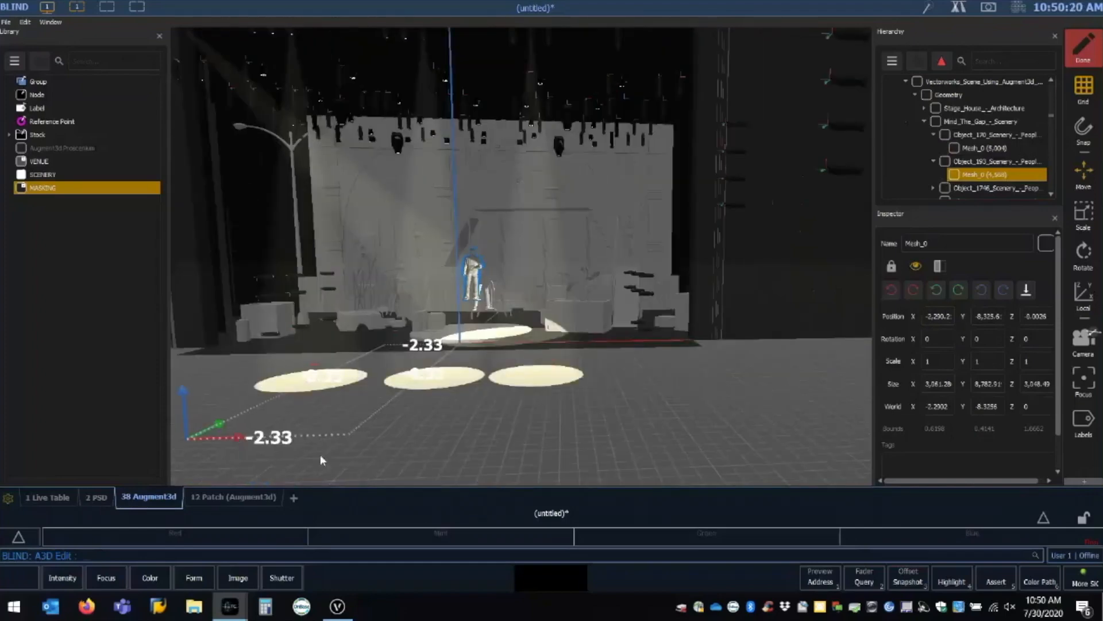
left_click_drag(238, 438, 380, 433)
left_click_drag(325, 385, 326, 426)
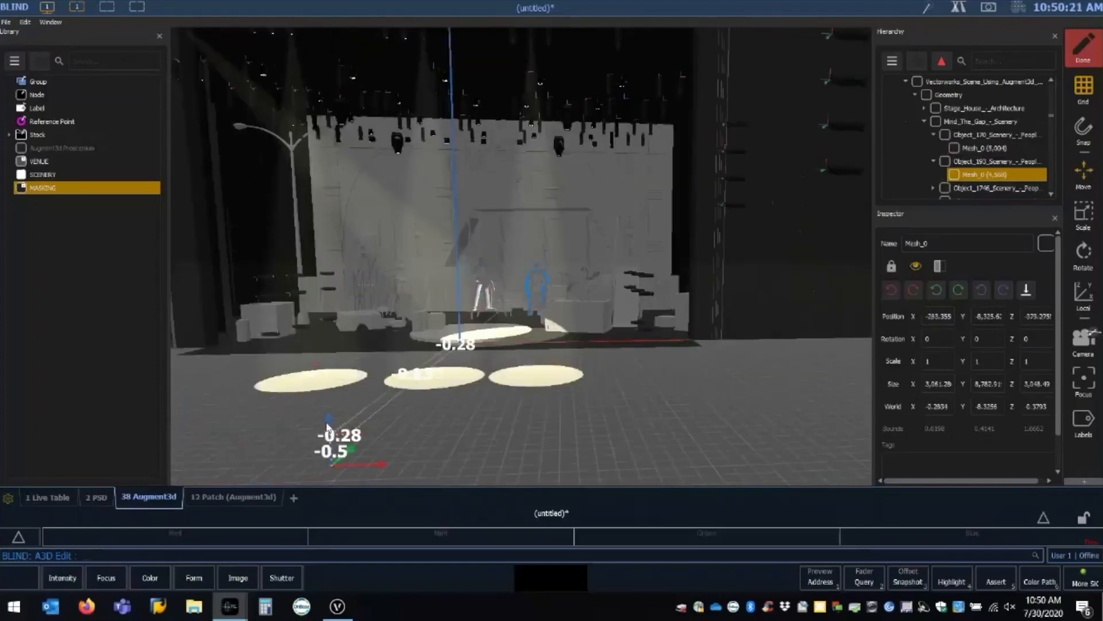
left_click_drag(327, 427, 330, 458)
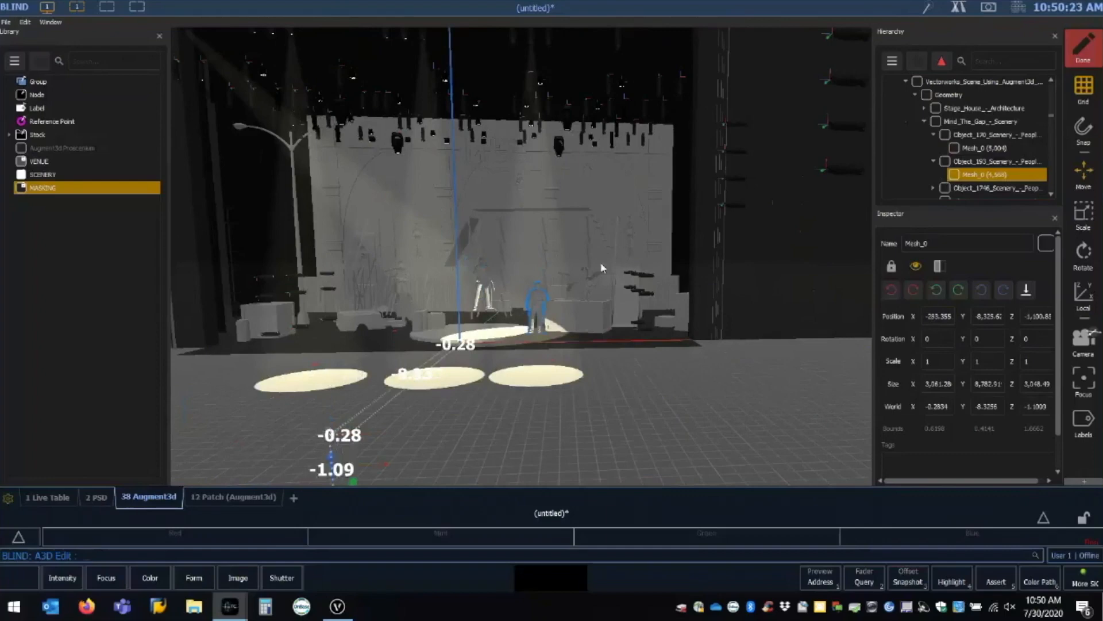
scroll(601, 268, "up", 3)
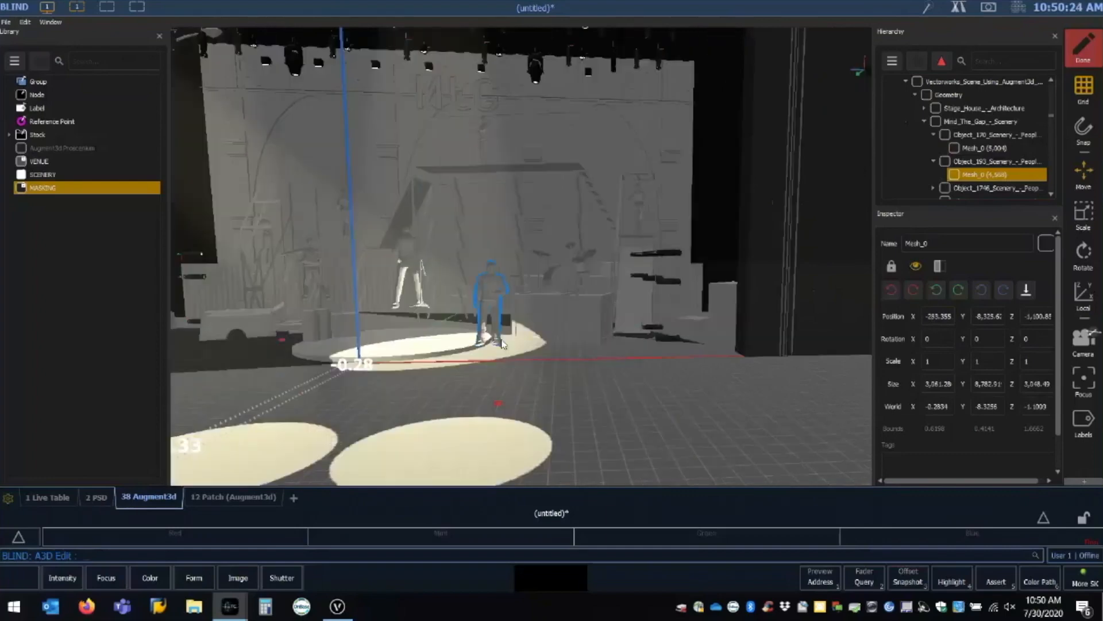
scroll(598, 379, "down", 3)
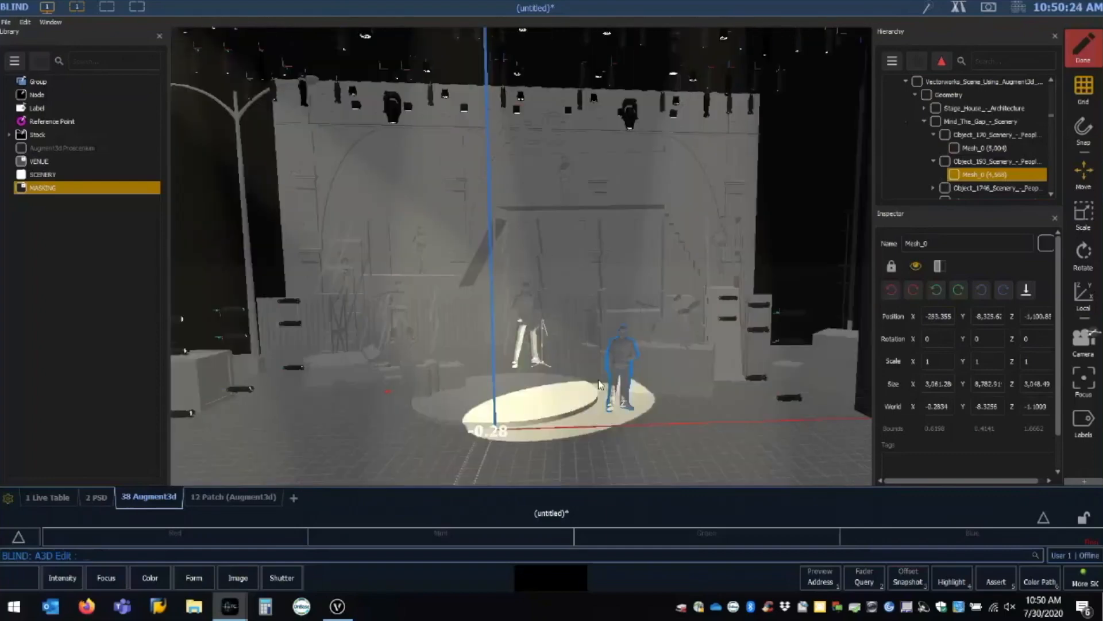
Fold up the second people object and collapse the expanded SCENERY hierarchy back into a single model.
left_click(934, 162)
scroll(933, 163, "up", 2)
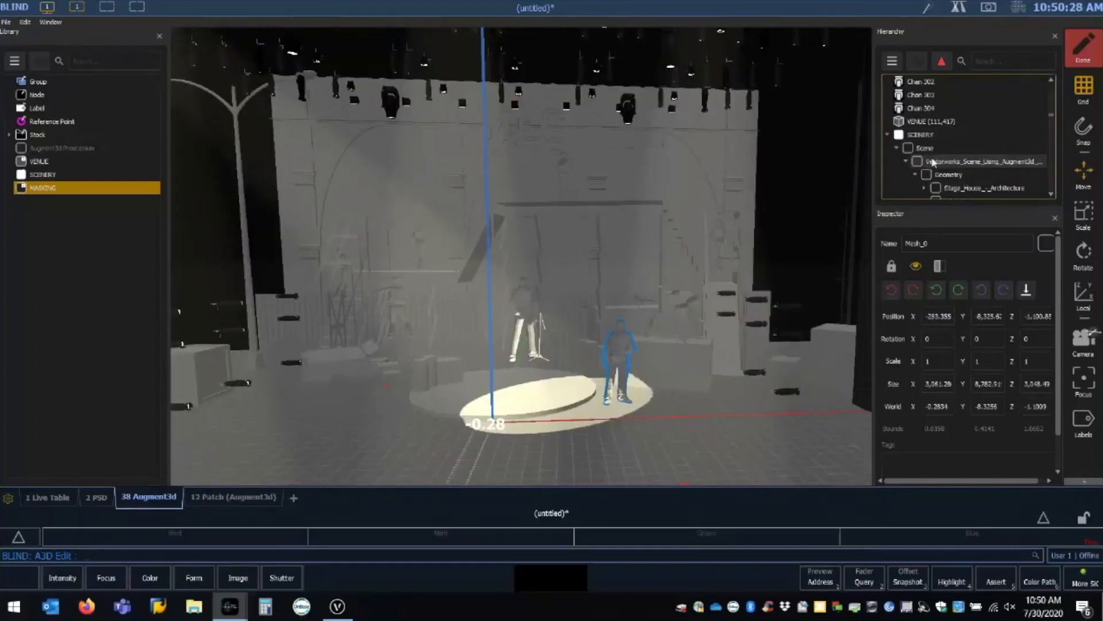
left_click(926, 137)
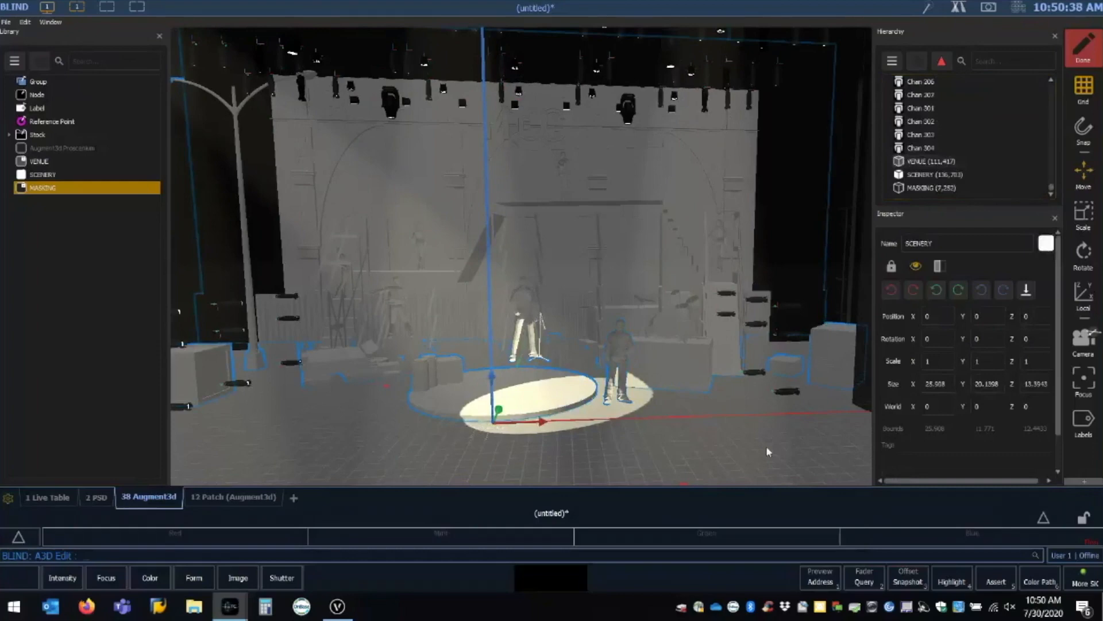
Select the collapsed SCENERY model and shift it very slightly along the X axis.
left_click(929, 173)
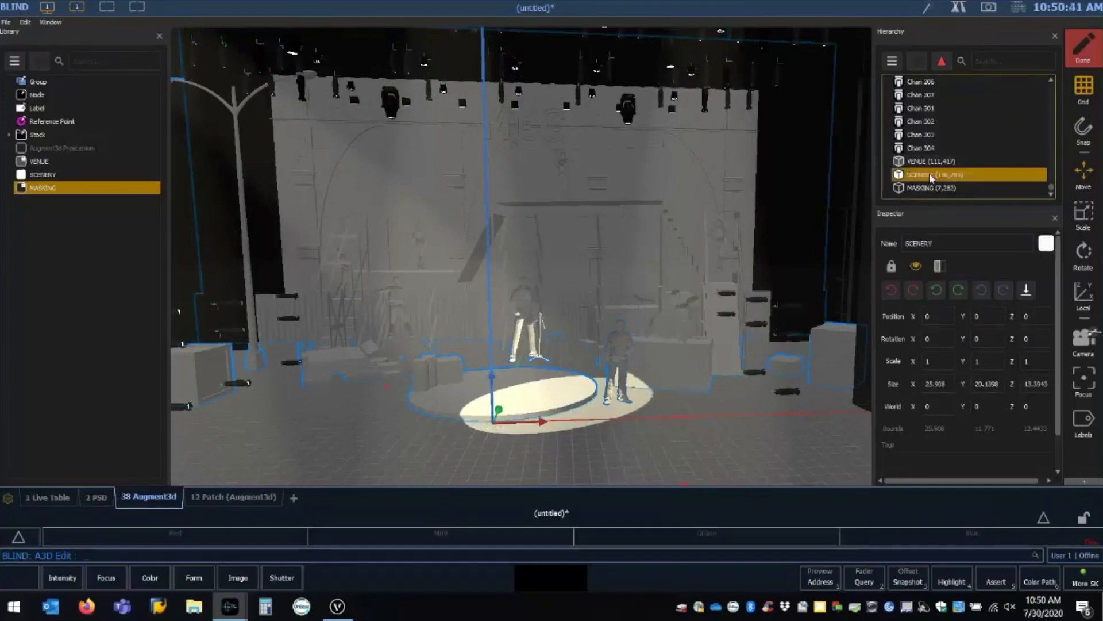
key("Up")
left_click(934, 174)
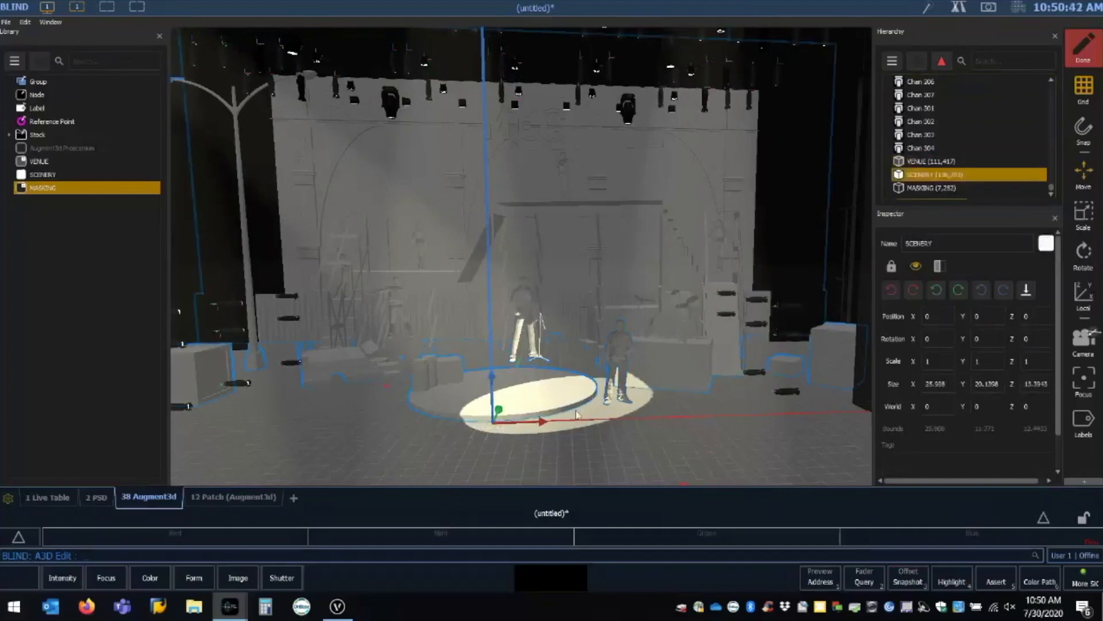
left_click_drag(543, 424, 618, 440)
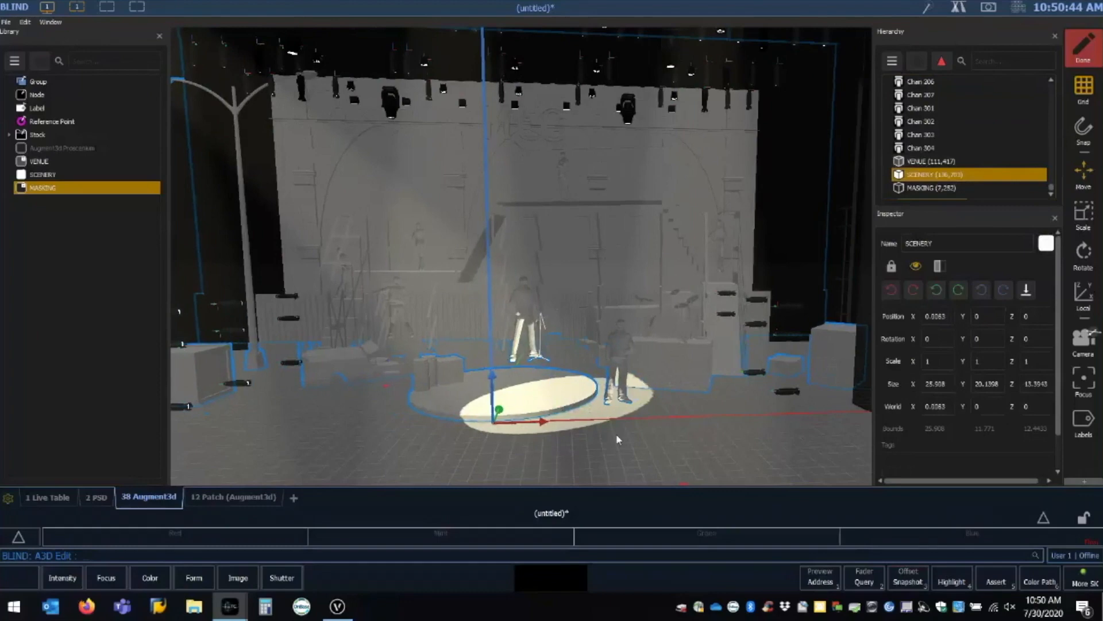
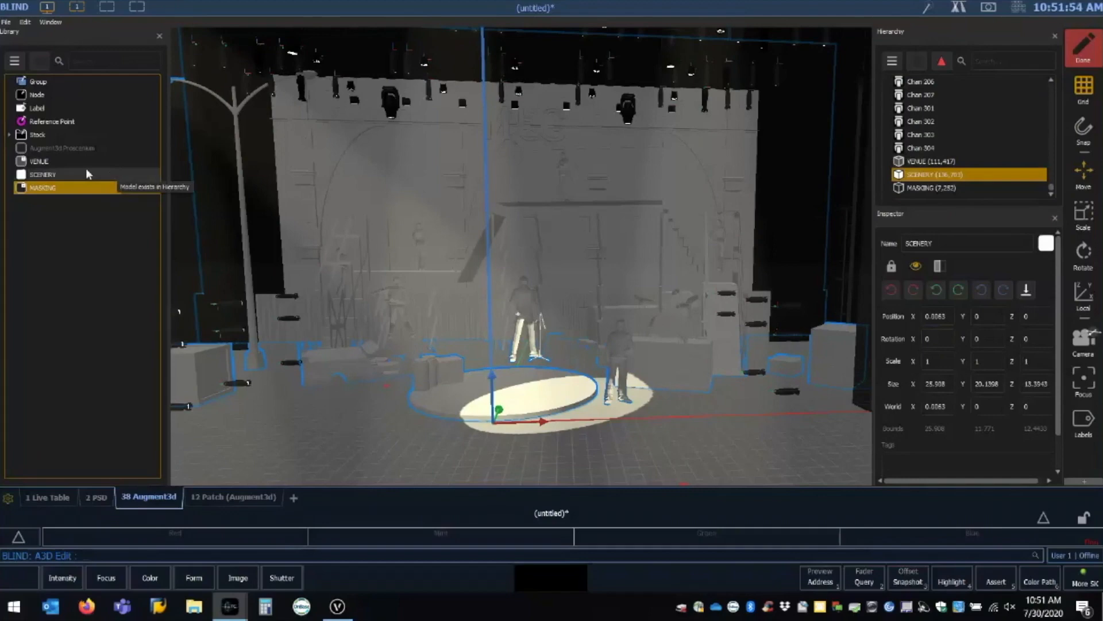
Import DRUMMER.dae from the Desktop's DRUMMER folder as a scenic model with the origin position set to Ground.
left_click(1044, 517)
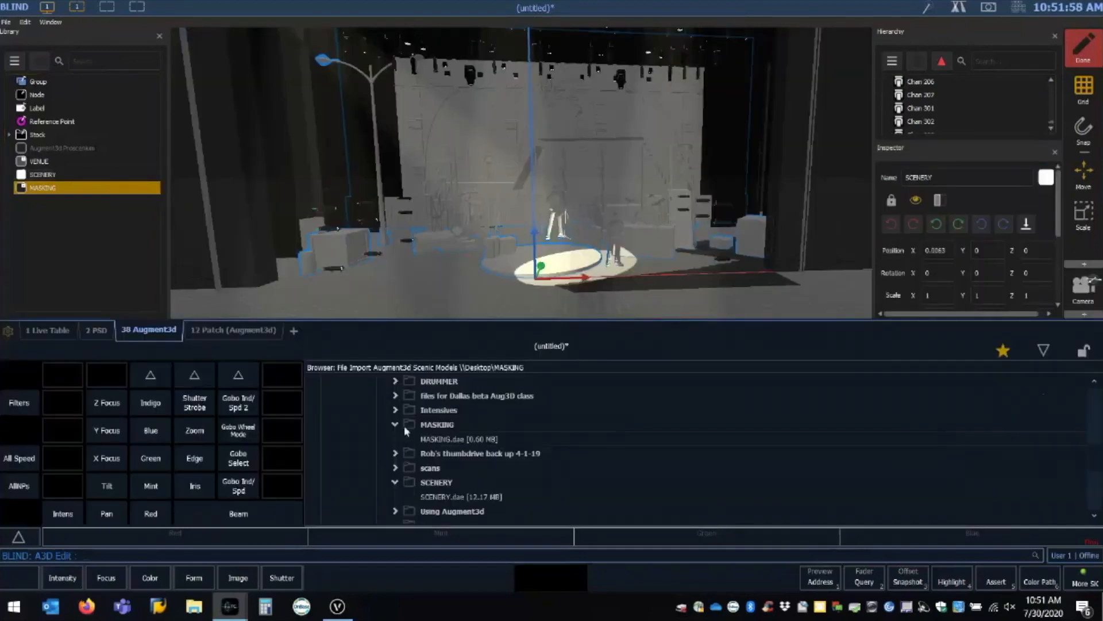
scroll(477, 423, "down", 1)
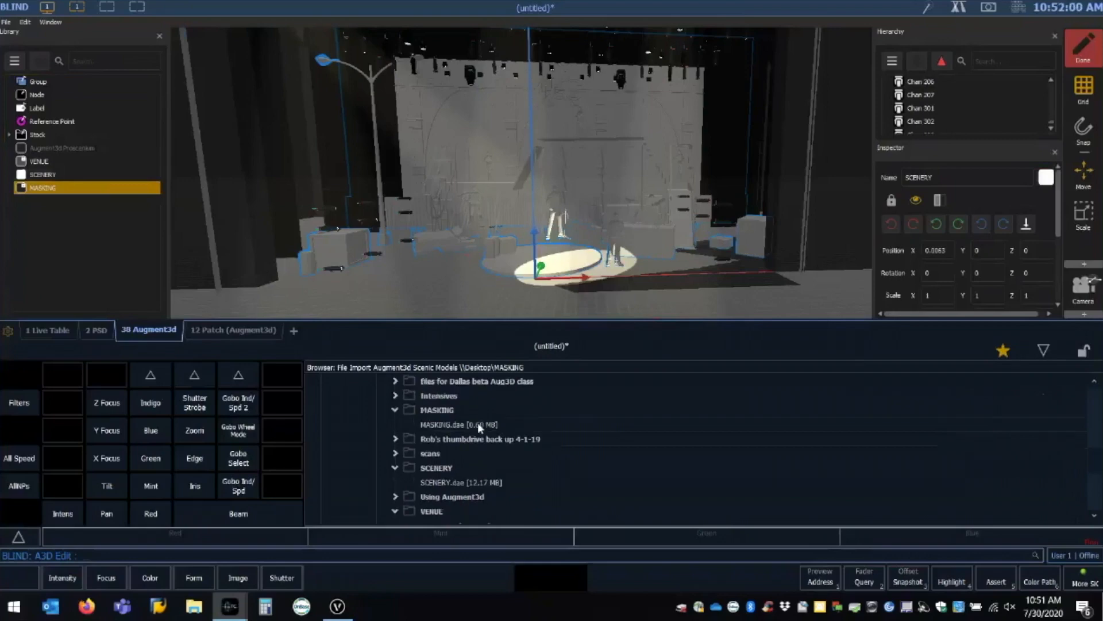
scroll(478, 422, "up", 7)
left_click(436, 469)
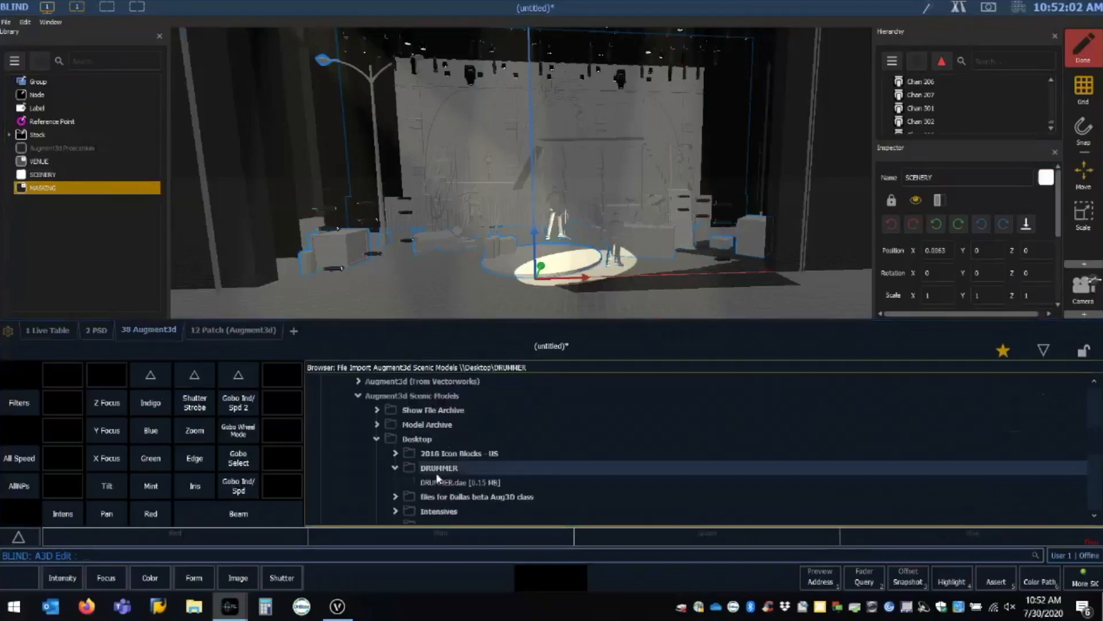
left_click(447, 482)
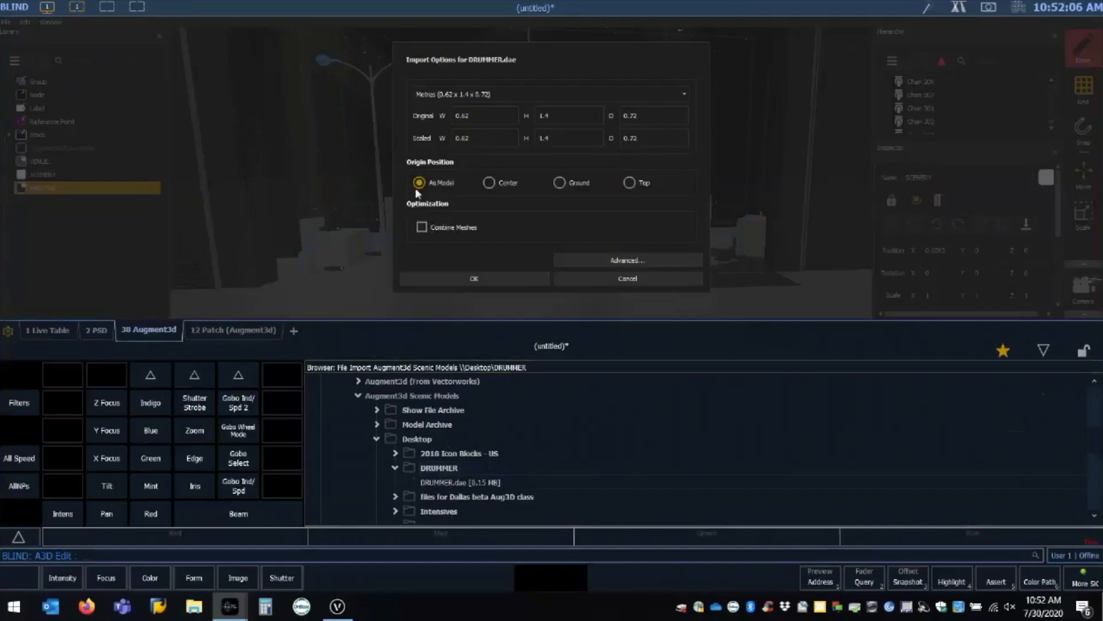
left_click(559, 184)
left_click(469, 282)
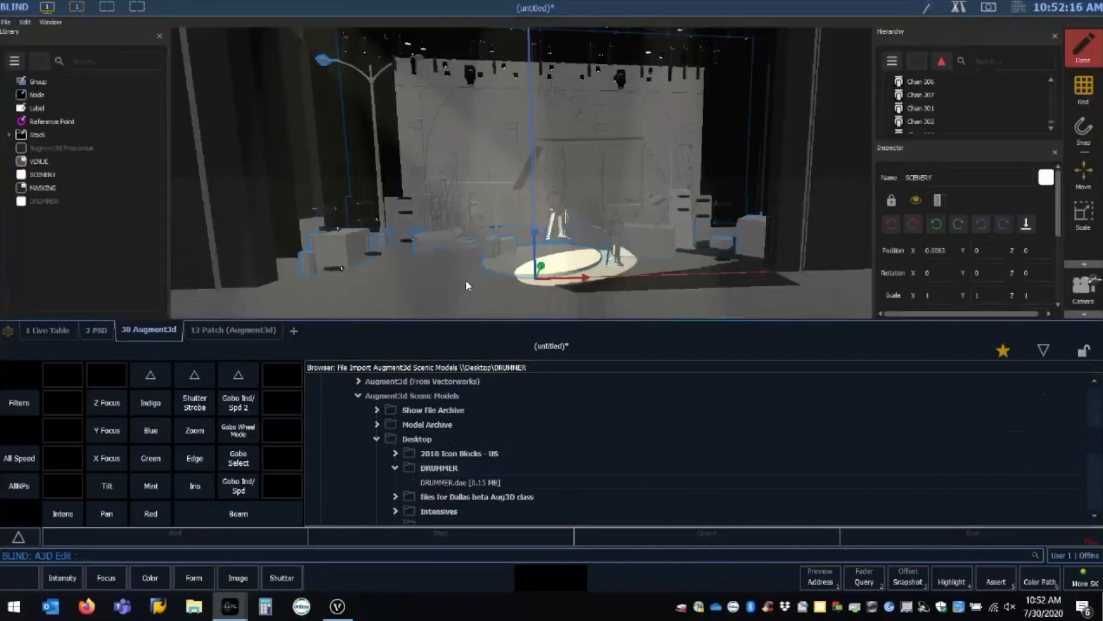
Place the DRUMMER model in the scene and move it to about 3.93 m on X, 1.73 m on Y and 1.45 m on Z.
left_click_drag(54, 206, 515, 282)
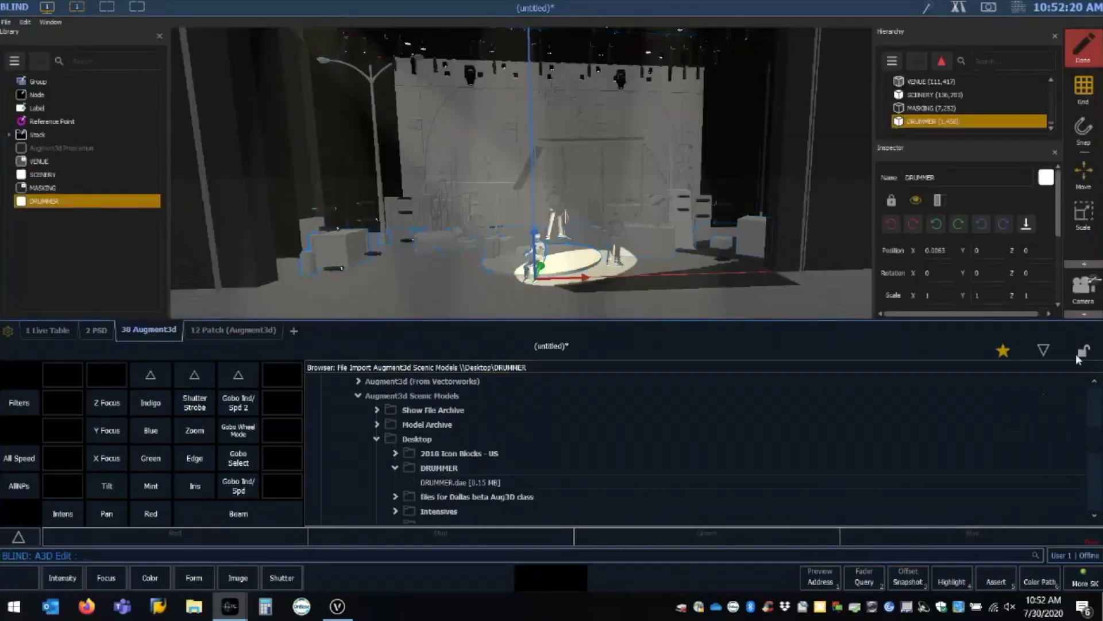
left_click(1083, 352)
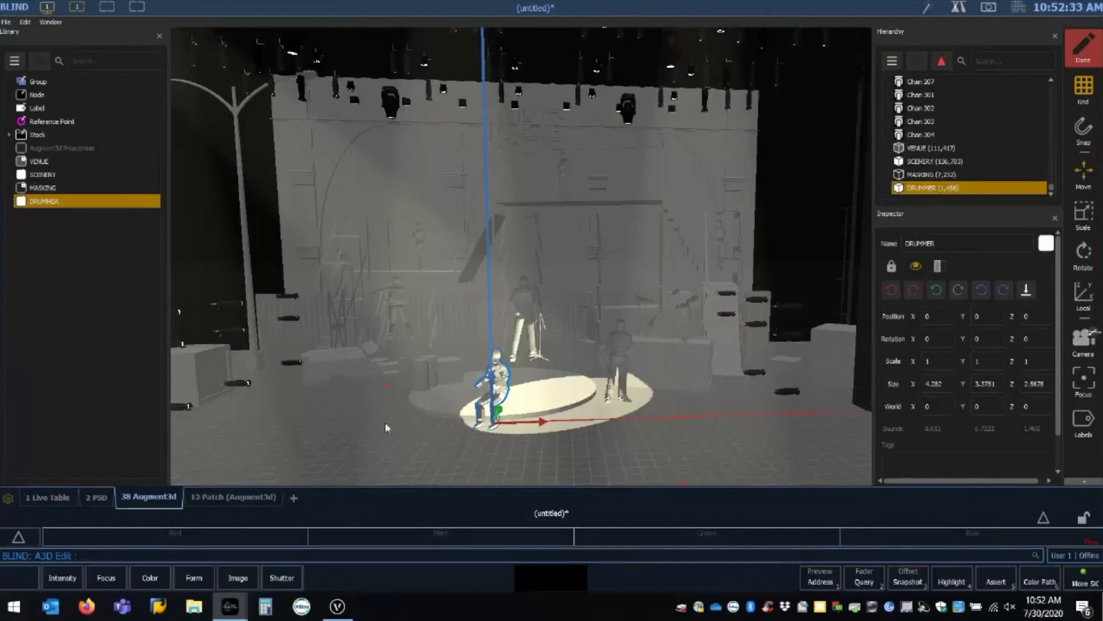
left_click(1052, 323)
left_click_drag(540, 424, 773, 395)
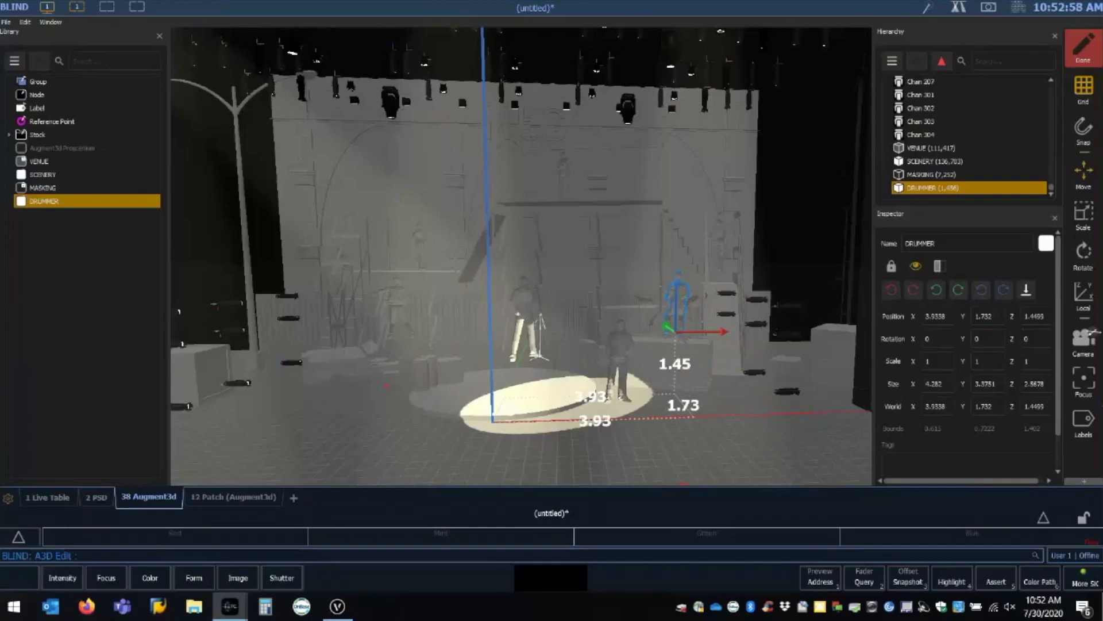
Delete the DRUMMER model from both the scene hierarchy and the model library.
right_click(957, 189)
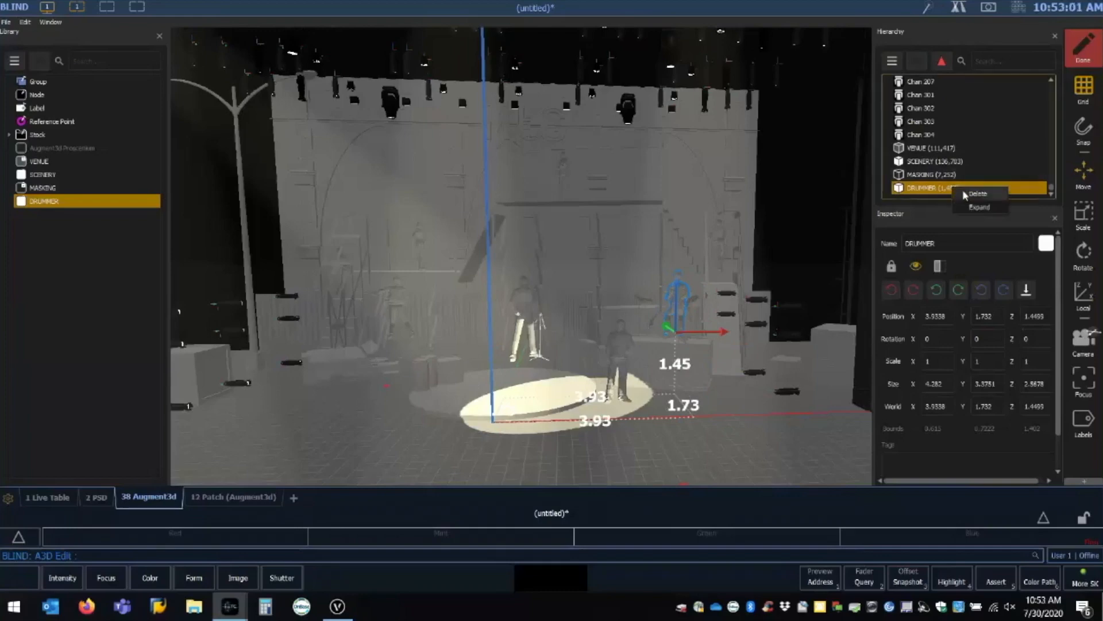
left_click(977, 193)
left_click(594, 270)
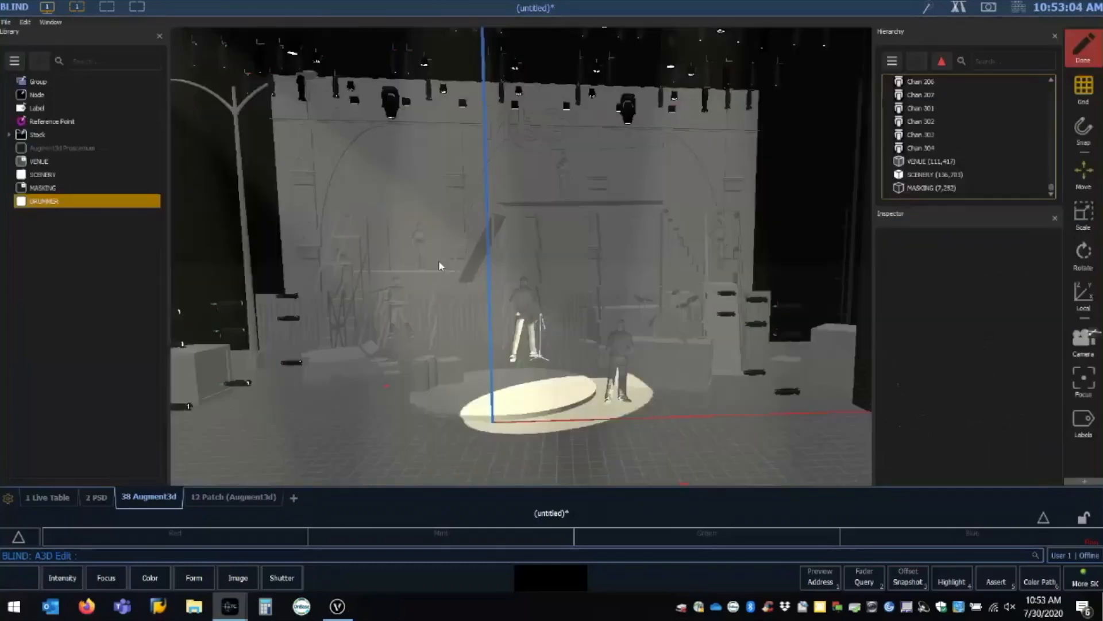
right_click(32, 204)
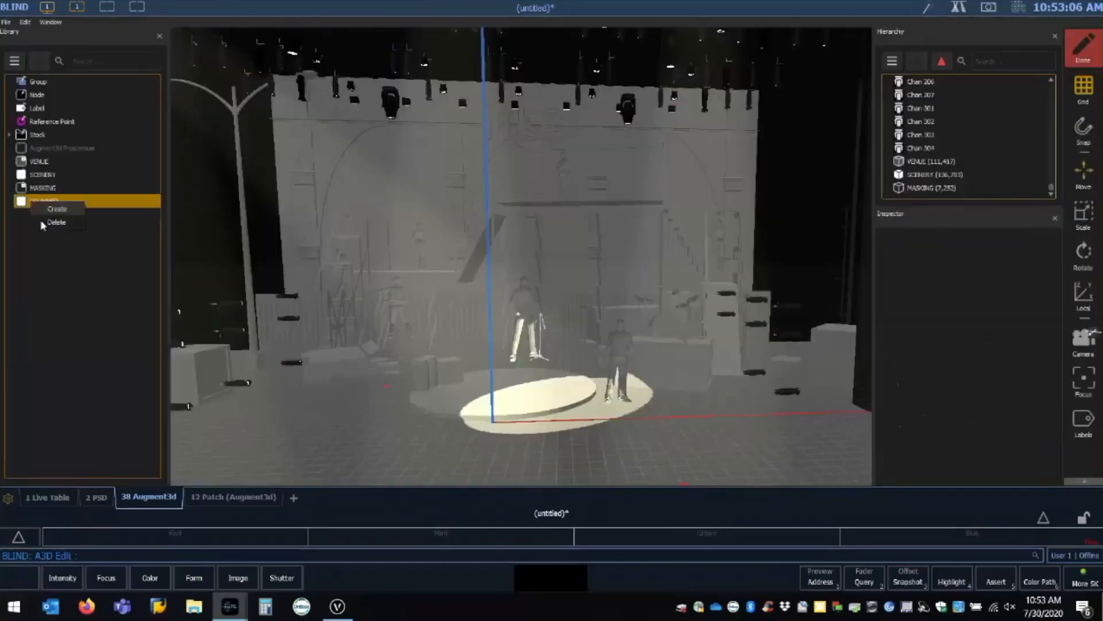
left_click(56, 222)
left_click(595, 269)
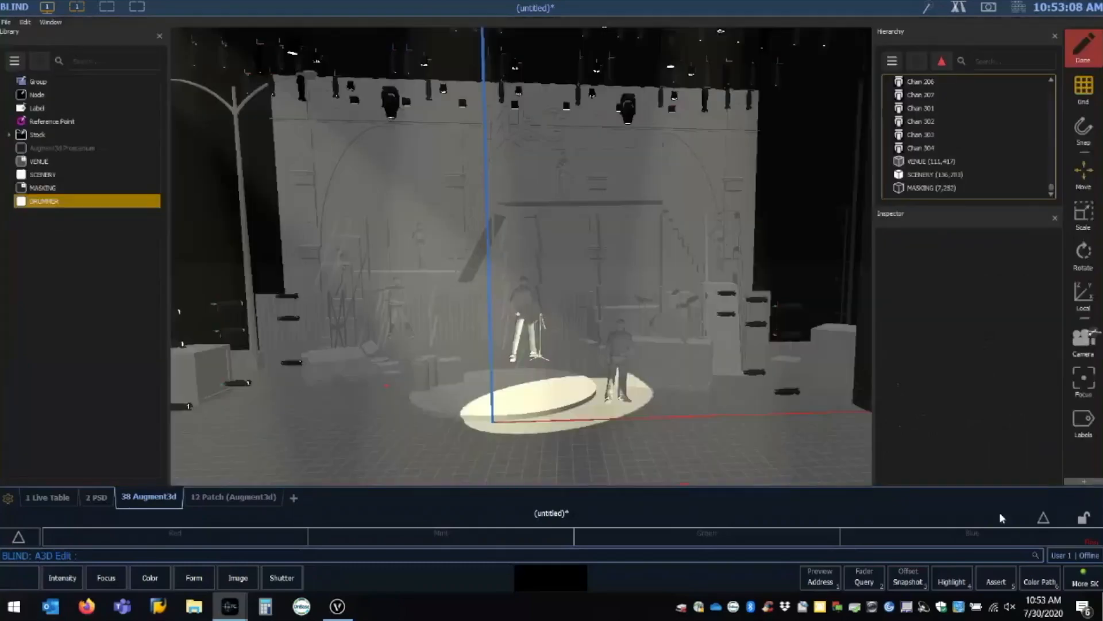
Import DRUMMER.dae again with the origin position set to As Model.
left_click(1000, 513)
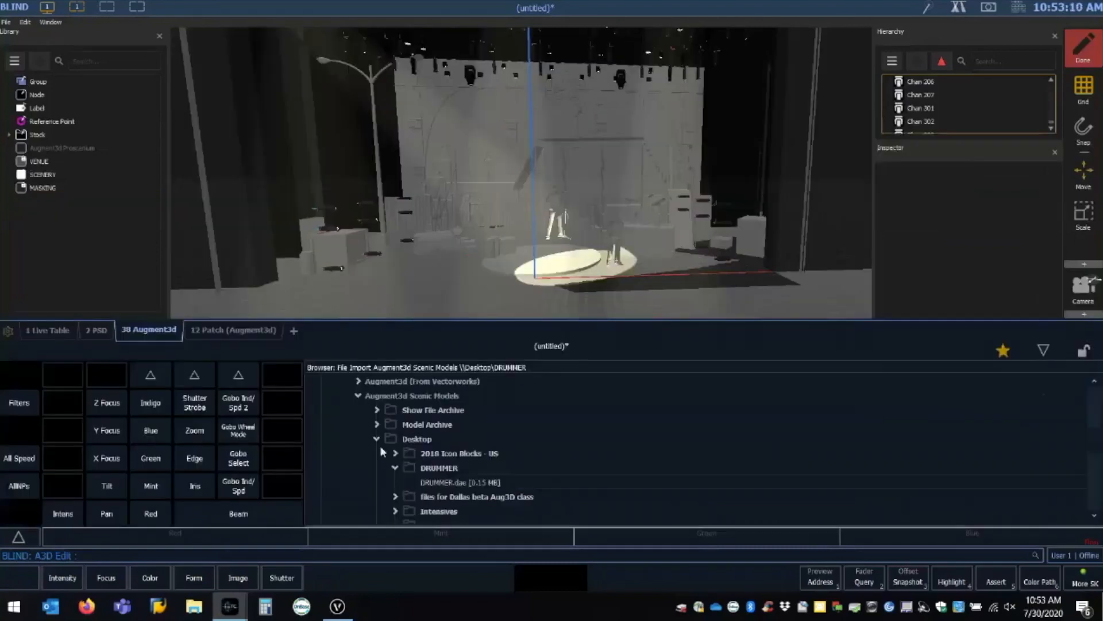
left_click(446, 483)
left_click(443, 483)
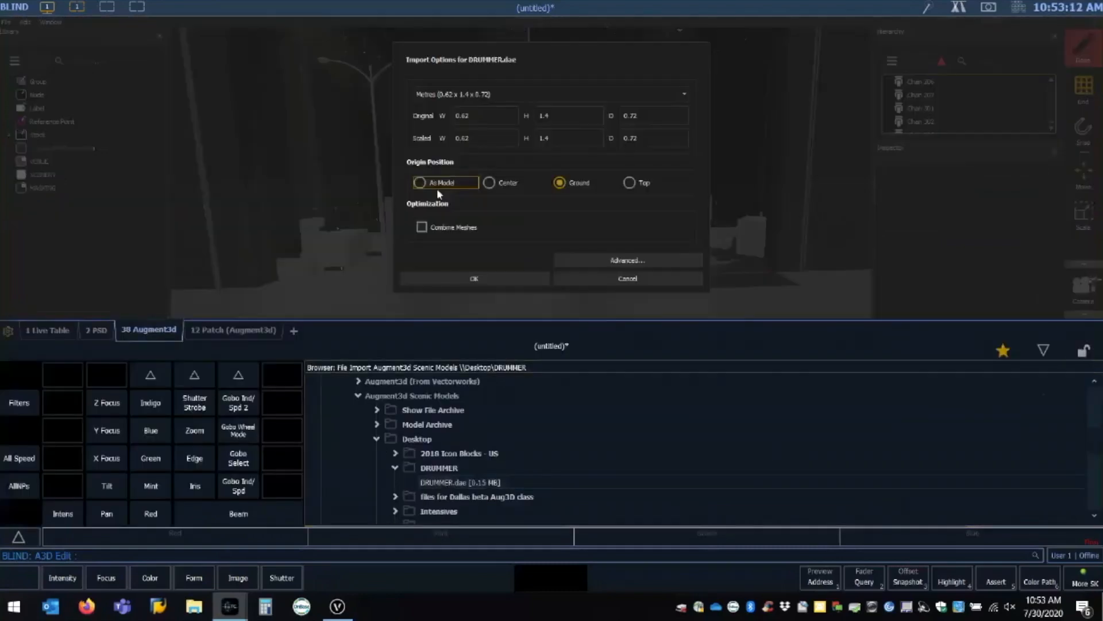
left_click(436, 187)
left_click(466, 279)
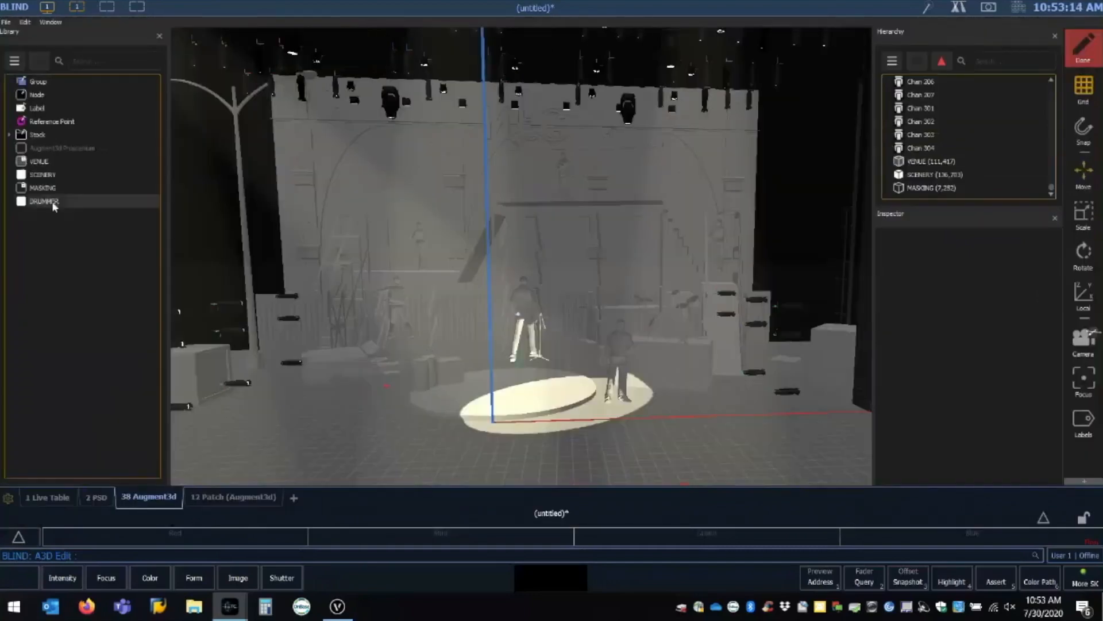
Place the re-imported DRUMMER model in the scene and check its X and Z position values.
left_click(53, 204)
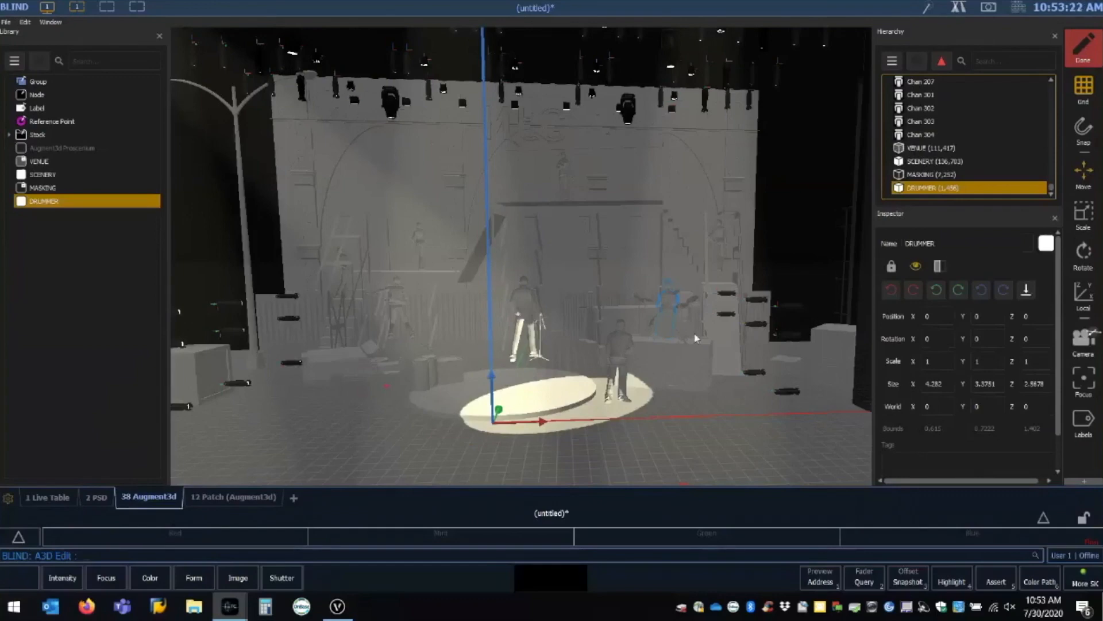
left_click(931, 318)
left_click(1026, 316)
Switch to Vectorworks and hide the Stage House class.
key("alt+Tab")
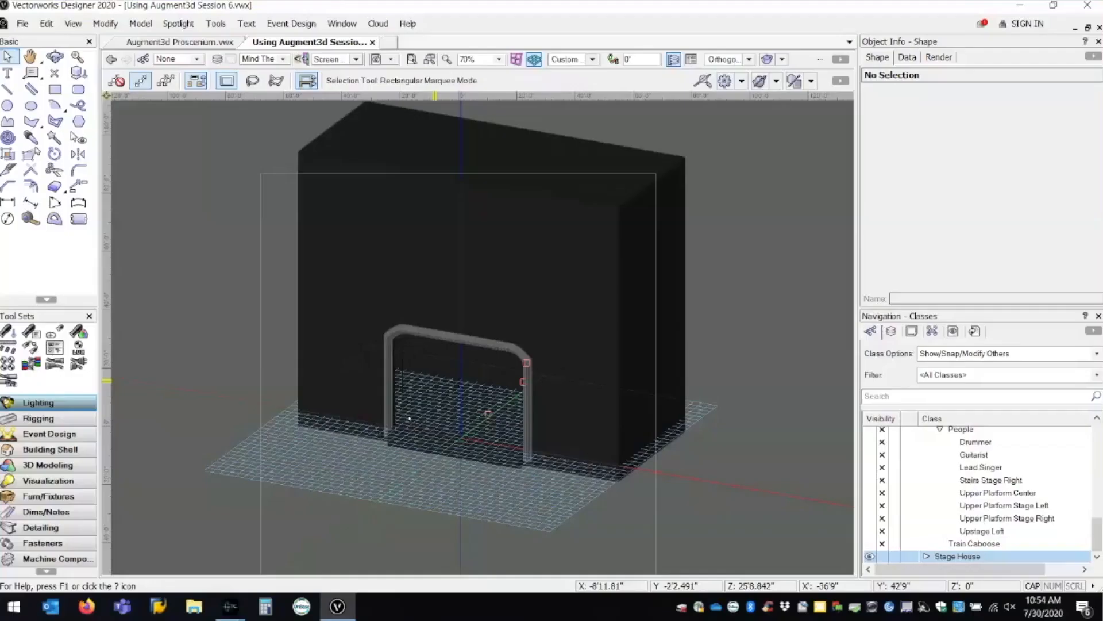
scroll(457, 435, "up", 3)
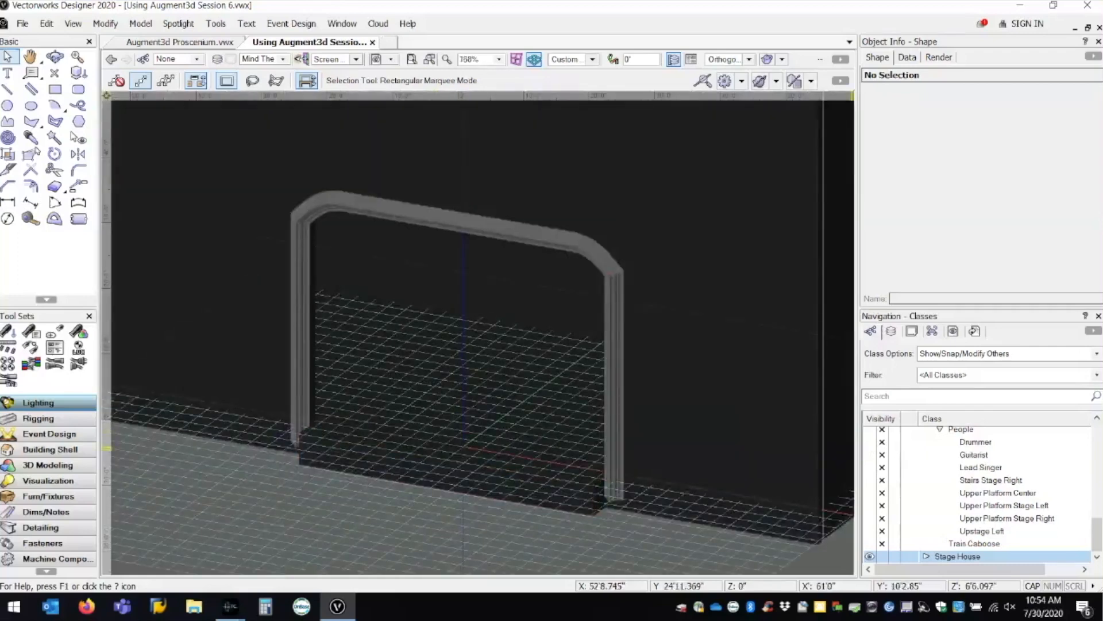
left_click(882, 557)
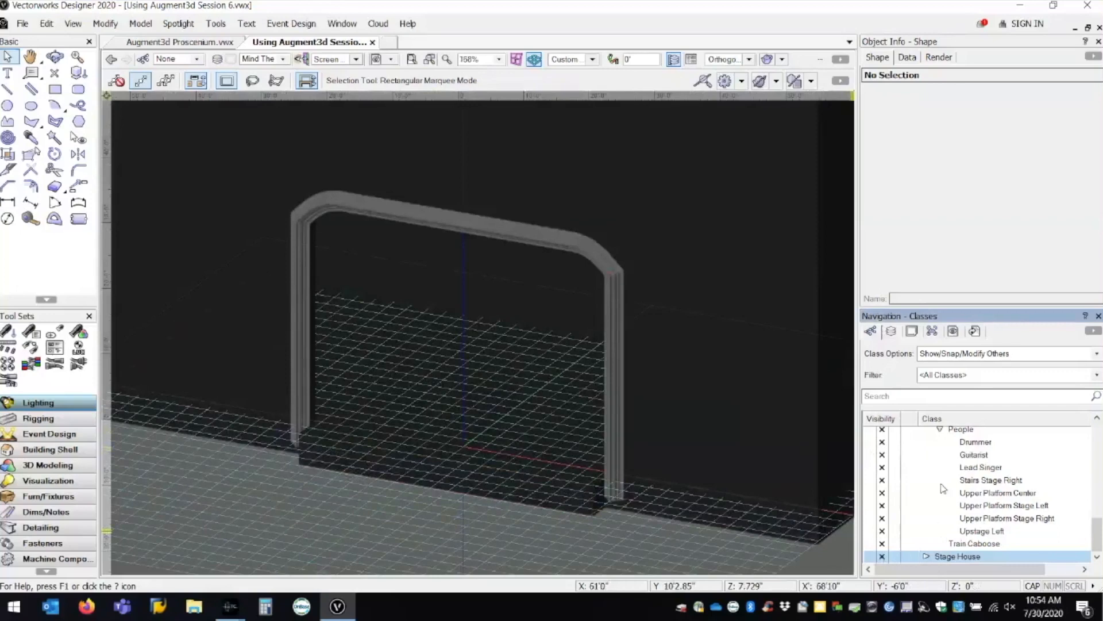
Make the Lead Singer class under Crates visible so its two crates show in the 3D view.
scroll(948, 484, "up", 4)
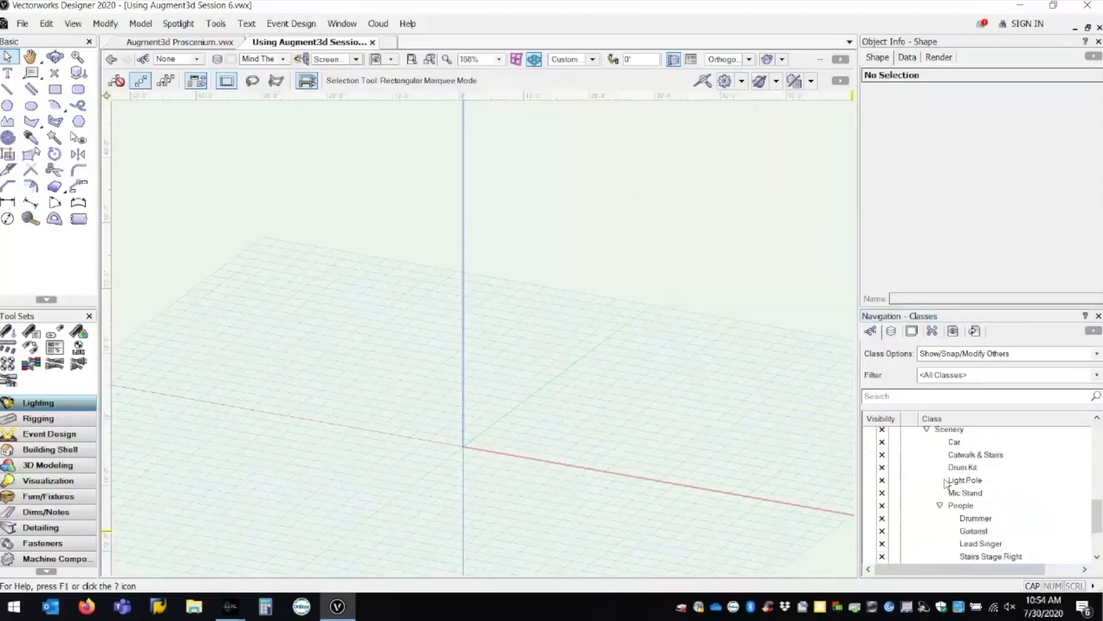
scroll(946, 483, "up", 2)
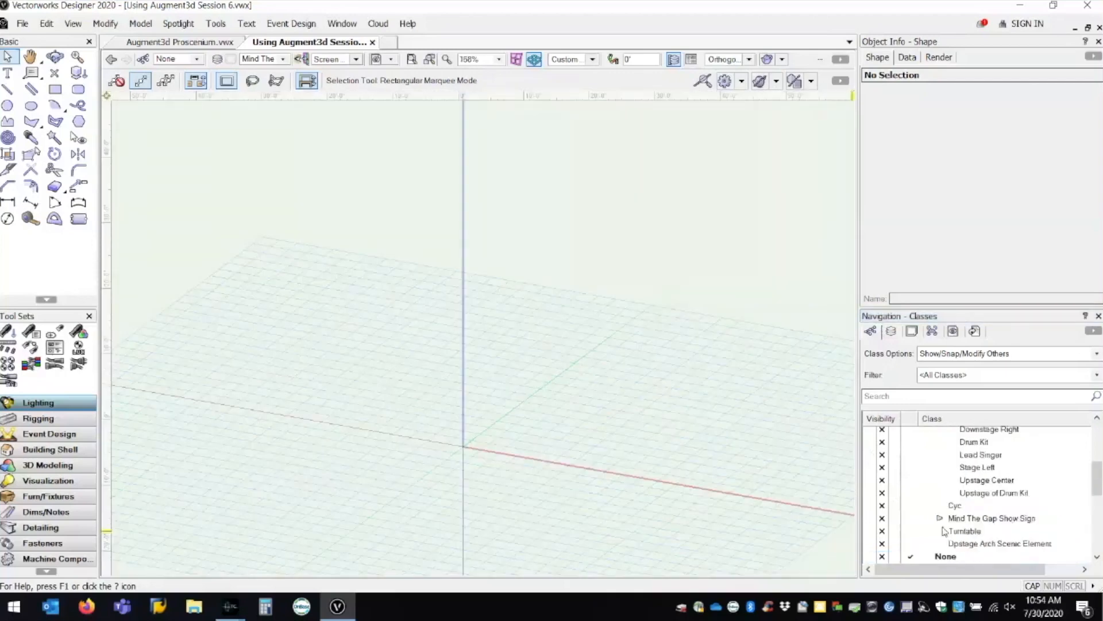
scroll(957, 506, "up", 1)
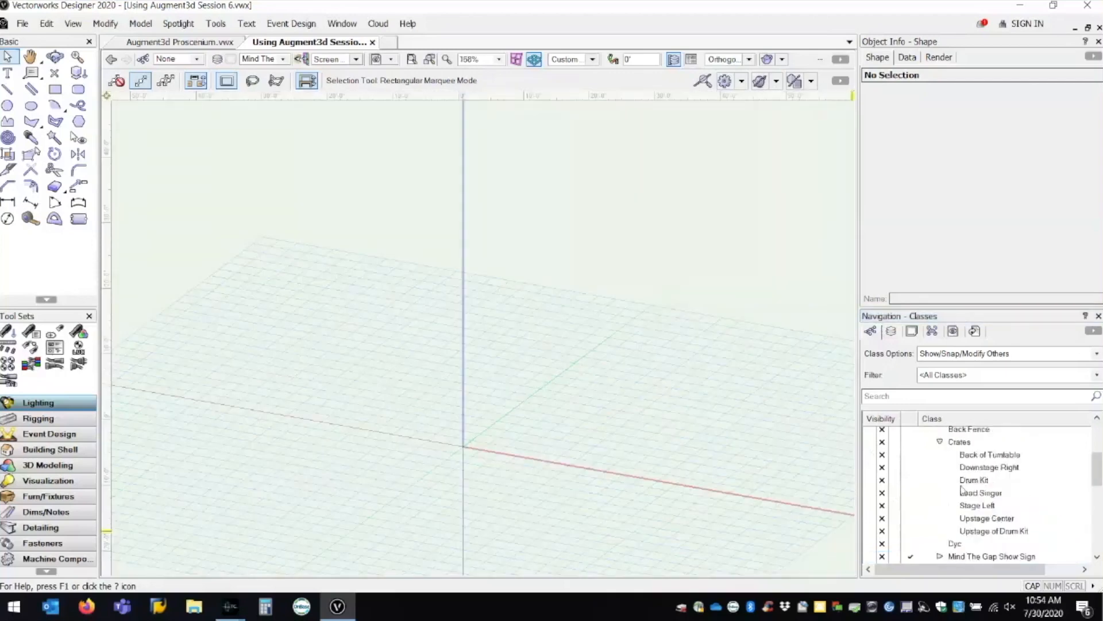
left_click(869, 493)
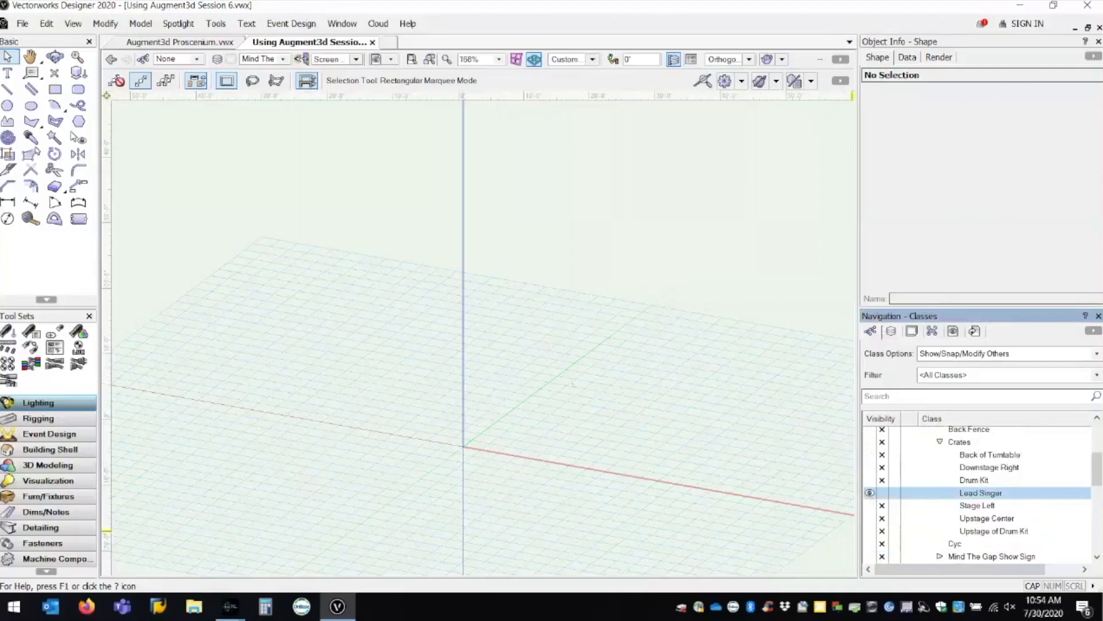
middle_click_drag(572, 384, 604, 334)
scroll(509, 386, "up", 6)
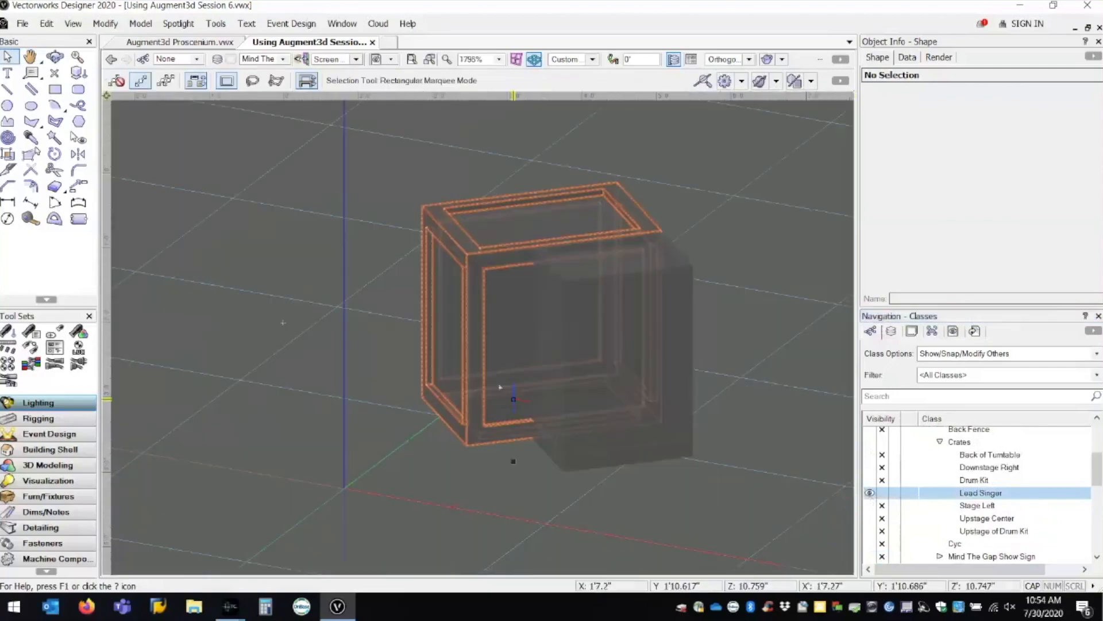
Change the smaller front crate's texture setting in its render properties from Class Texture to Texture.
scroll(500, 386, "down", 2)
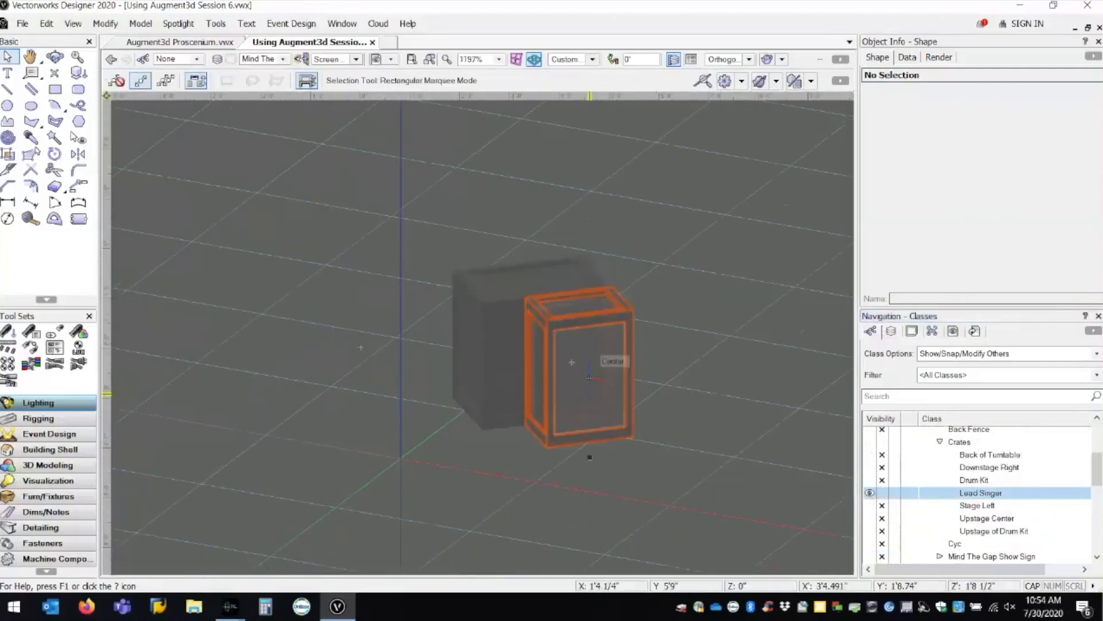
left_click(589, 376)
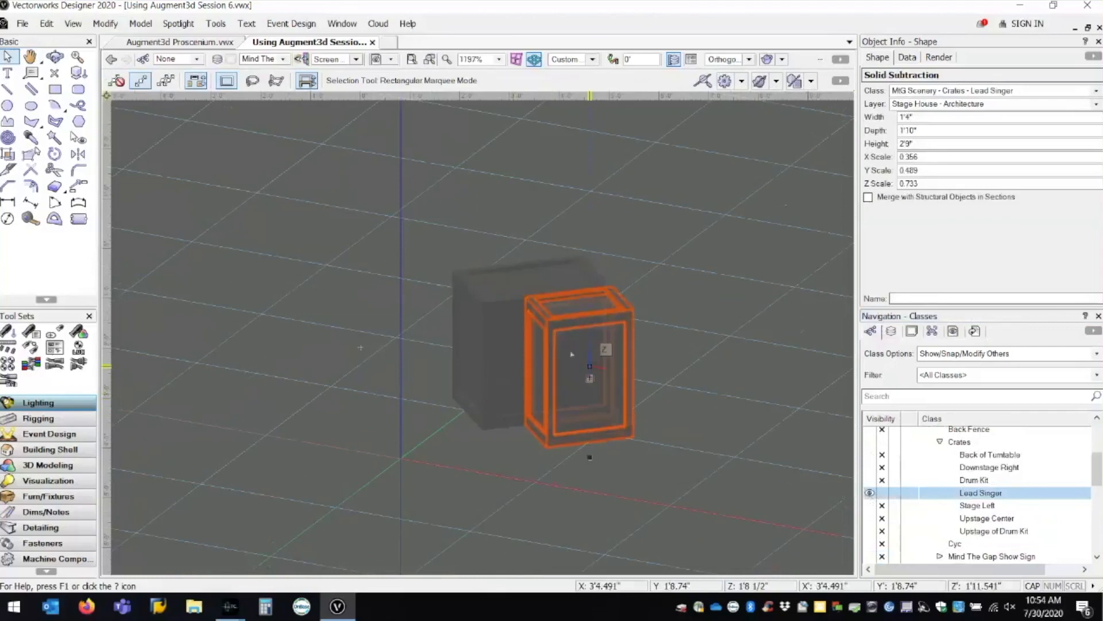
right_click(584, 362)
left_click(625, 401)
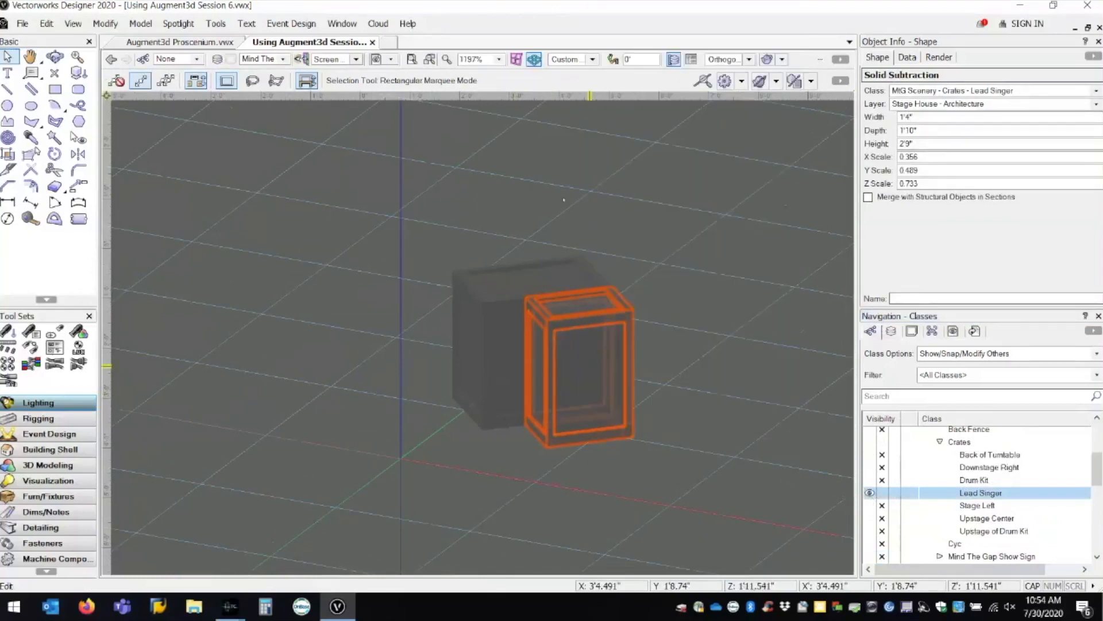
left_click(533, 77)
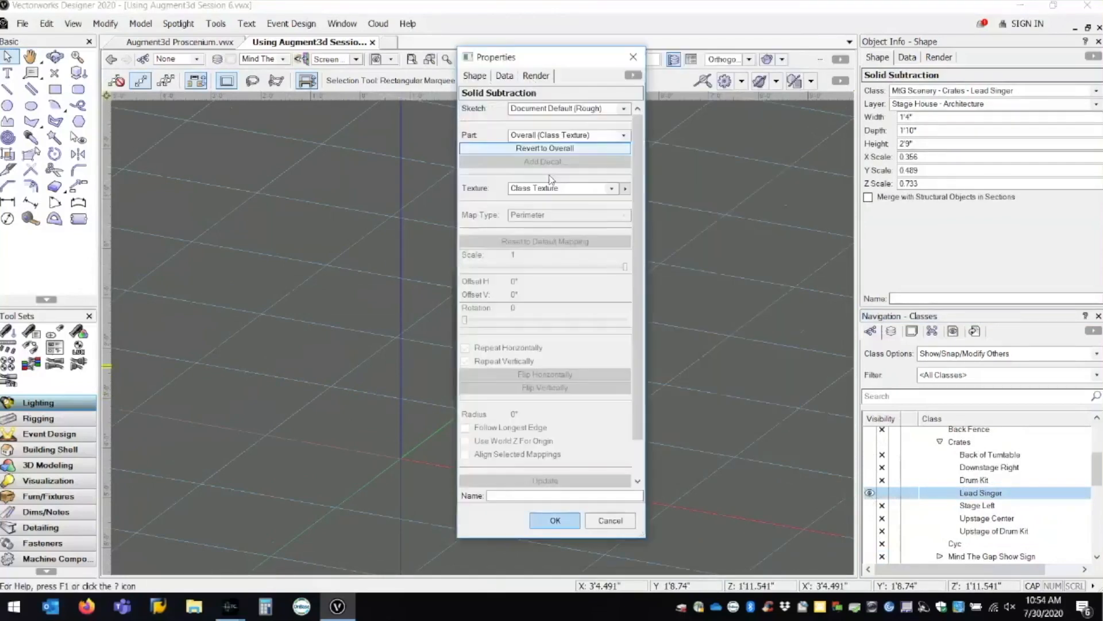
left_click(624, 189)
left_click(611, 188)
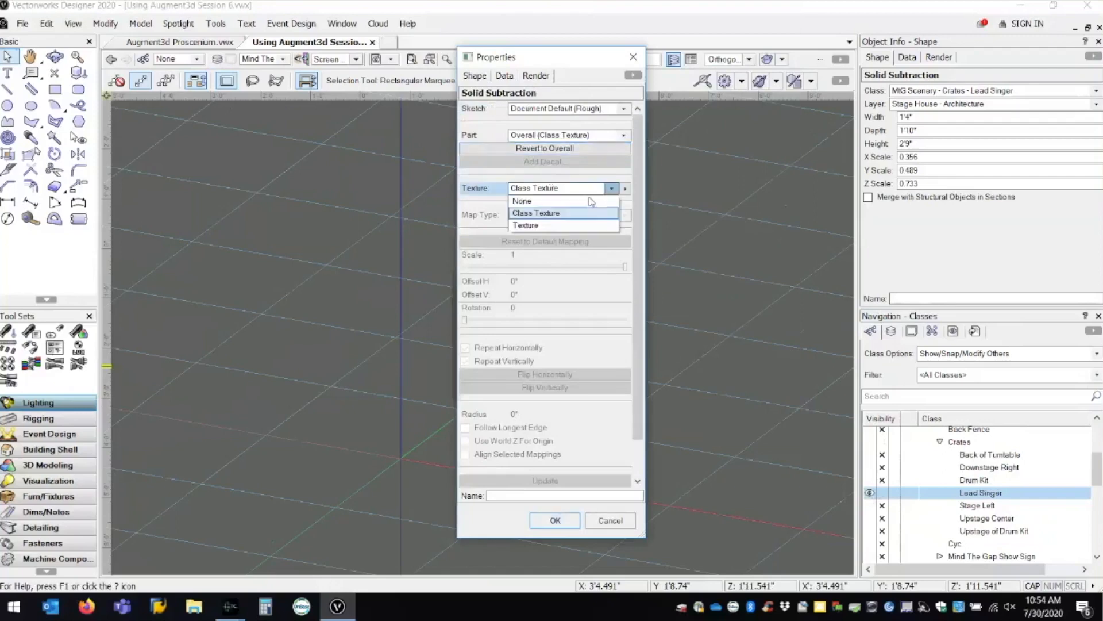
left_click(577, 226)
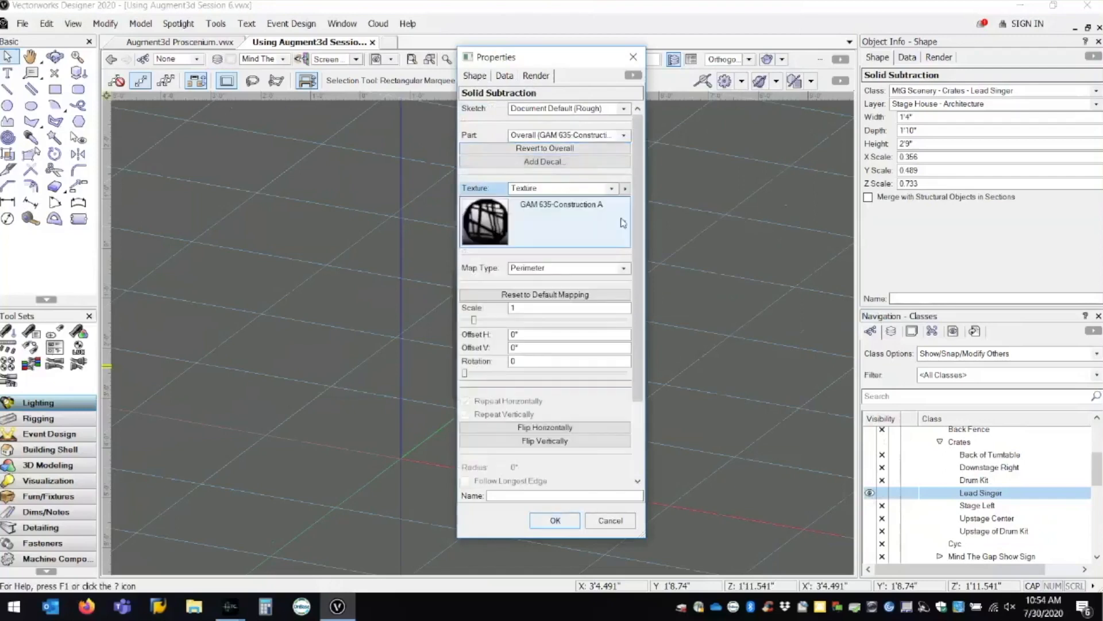
Assign the Plastic Ionomer Resin Yellow RT texture from Plastics.vwx to the smaller front crate.
left_click(623, 223)
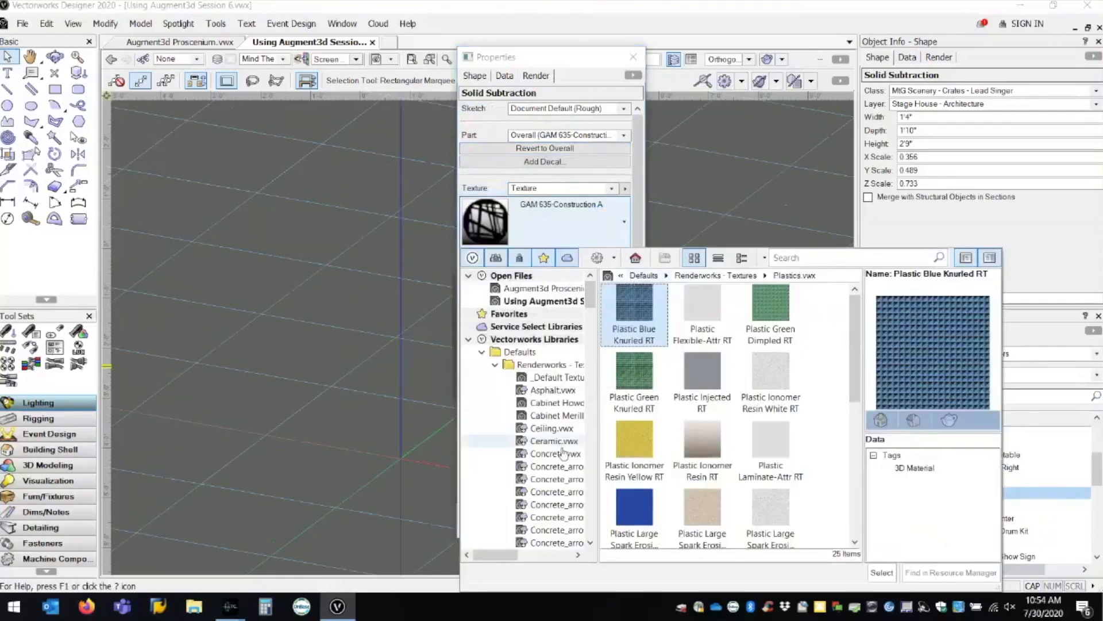
scroll(563, 452, "down", 2)
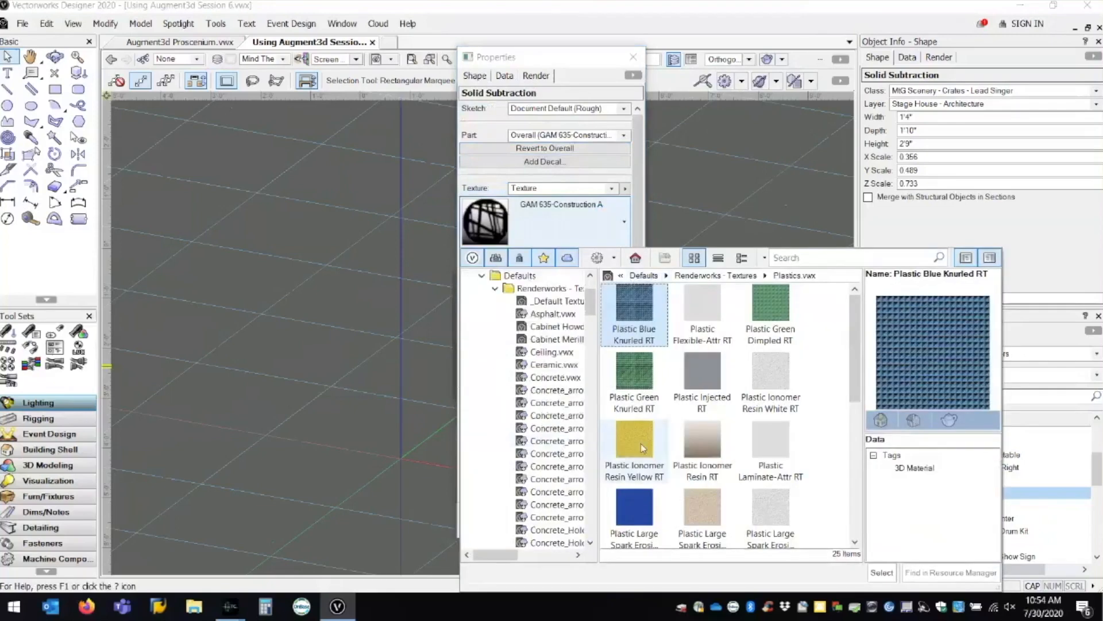
double_click(643, 447)
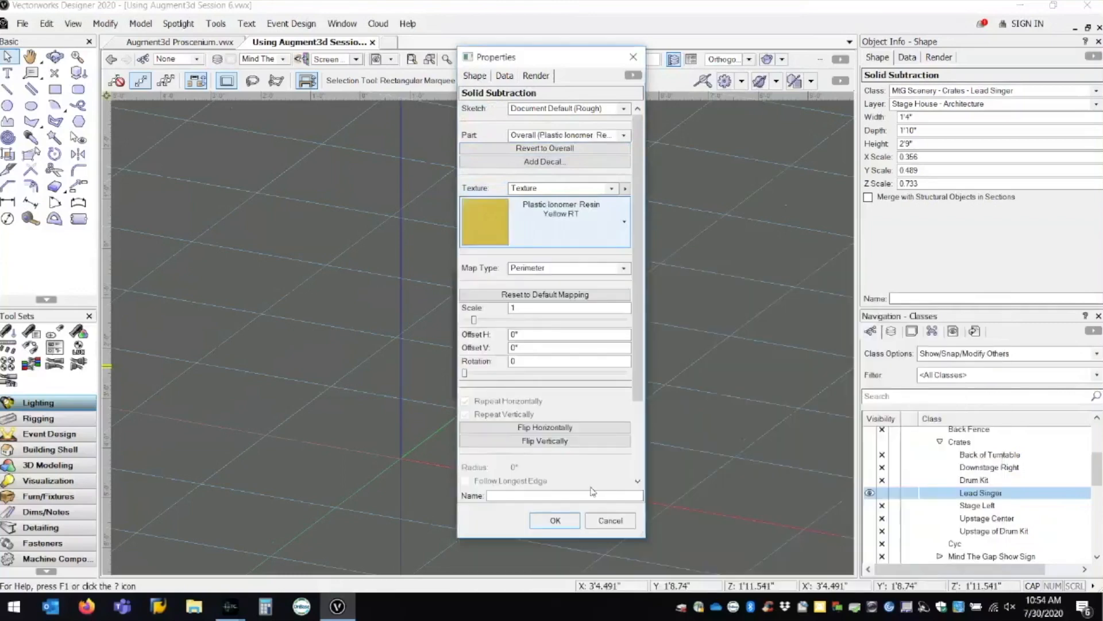
key("Return")
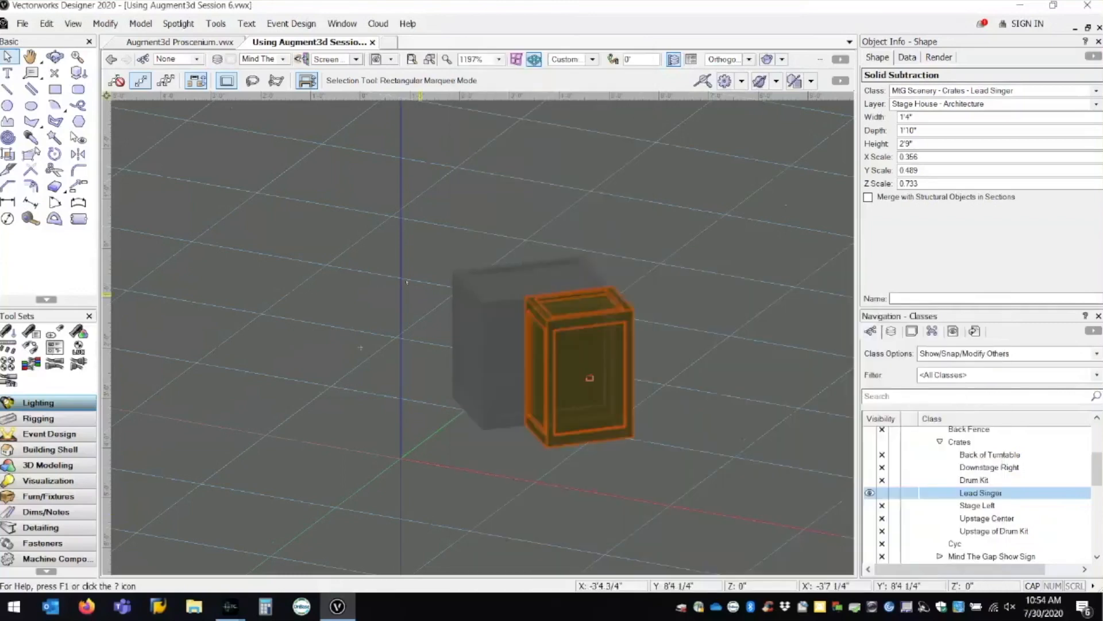
left_click(464, 307)
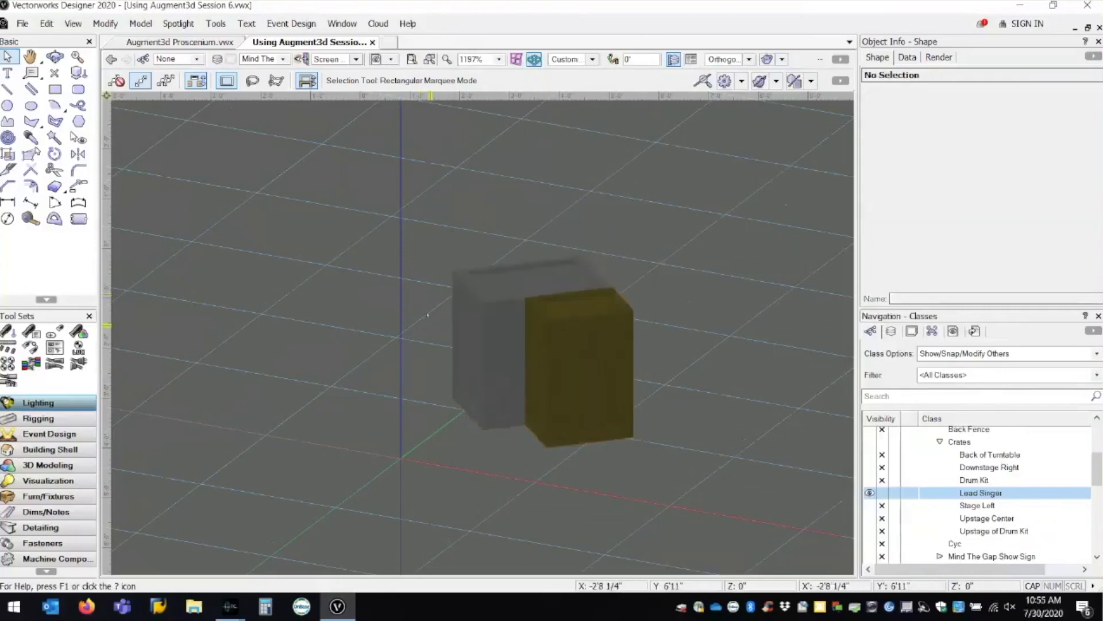
Apply the Plastic Large Spark Erosion Blue RT texture to the larger rear crate in place of its class texture.
left_click(474, 312)
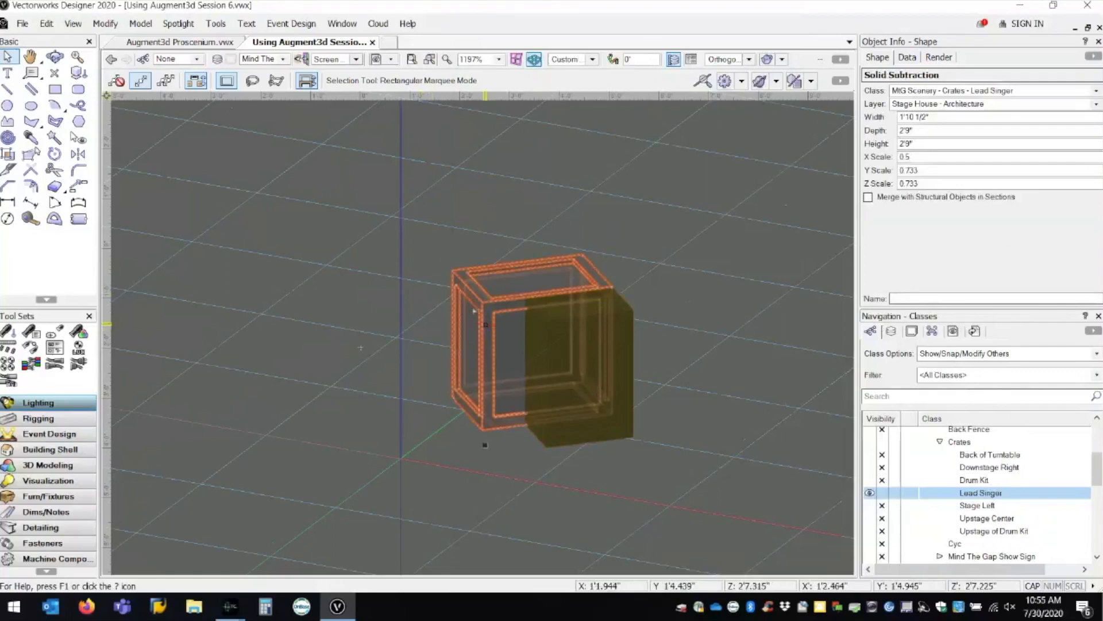
right_click(488, 315)
left_click(533, 418)
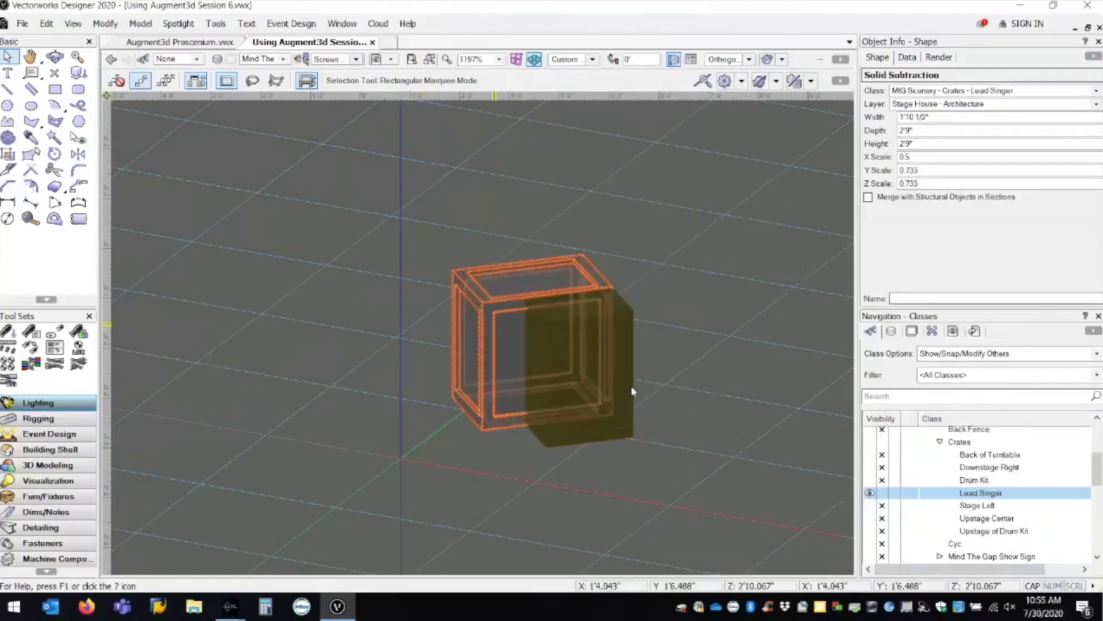
left_click(537, 76)
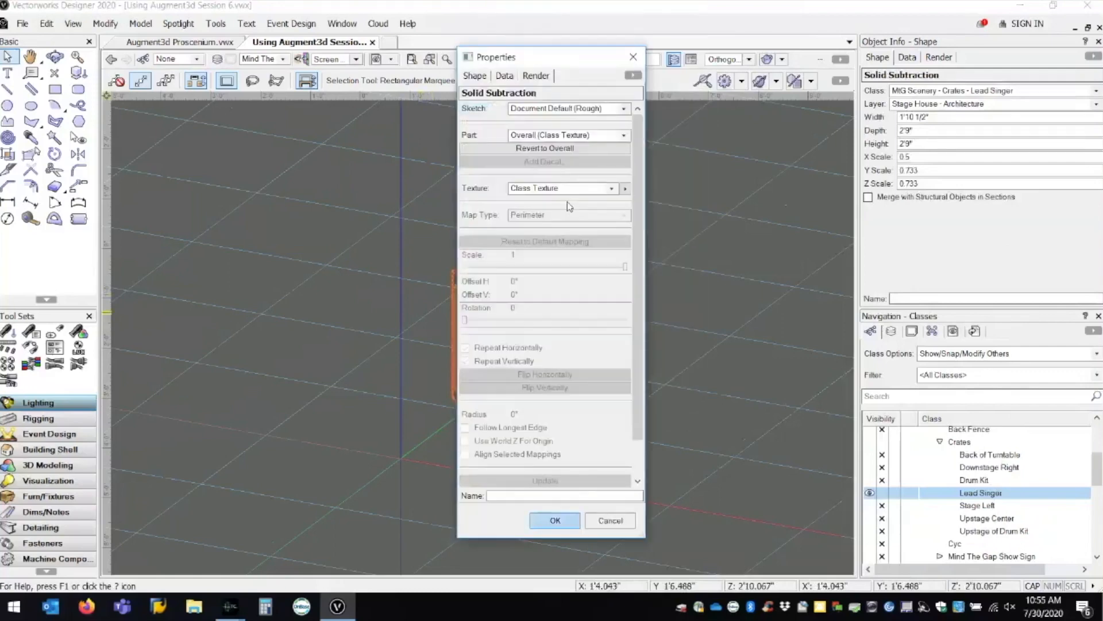
left_click(612, 189)
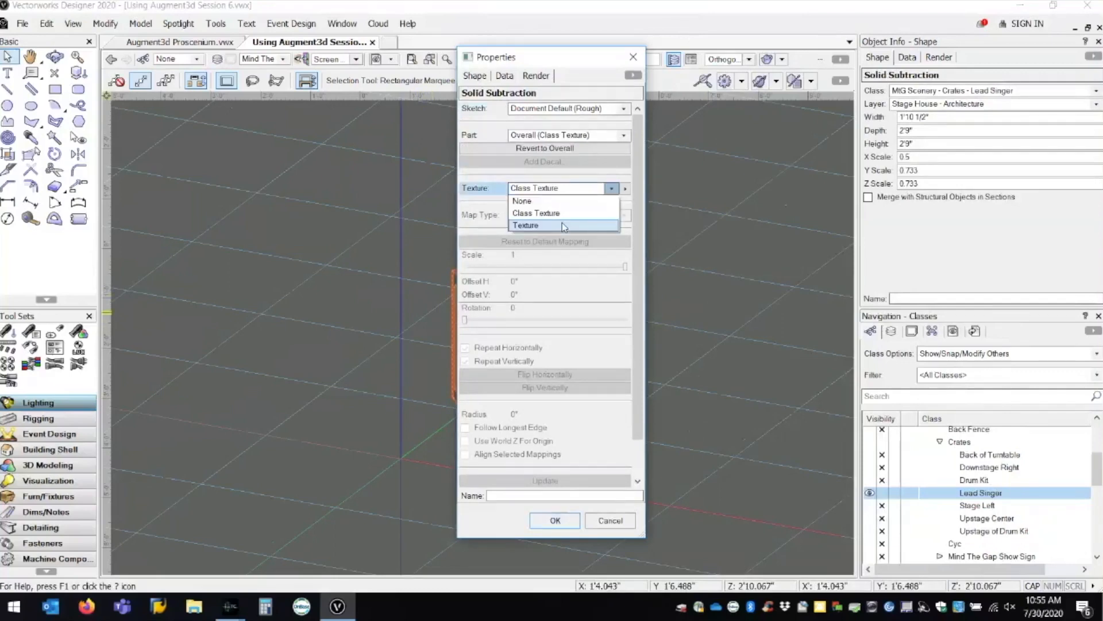
left_click(563, 226)
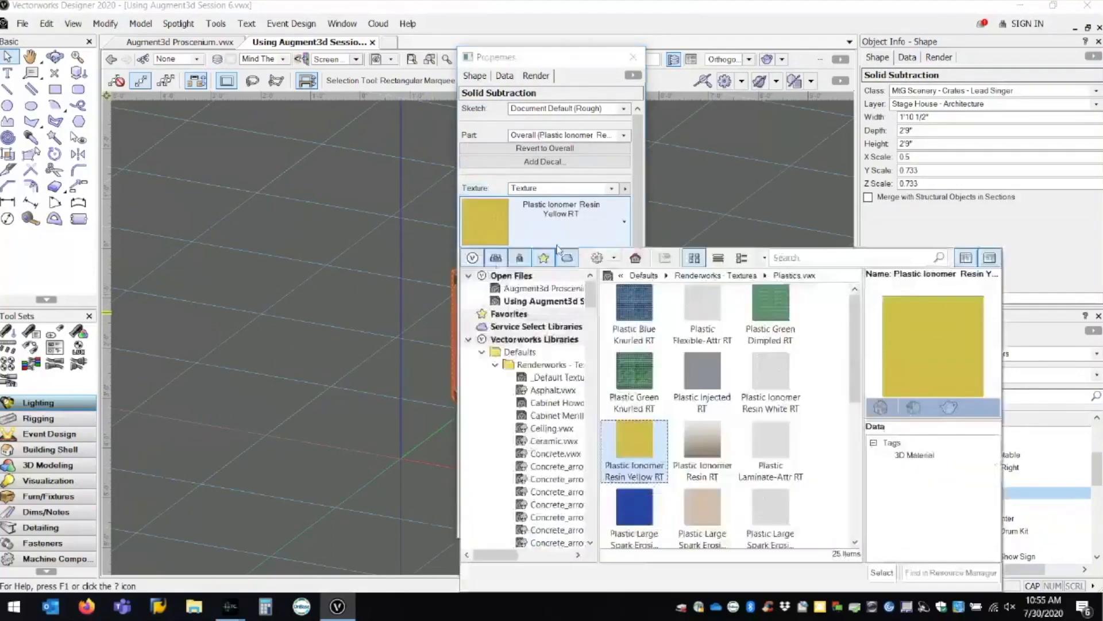
double_click(637, 520)
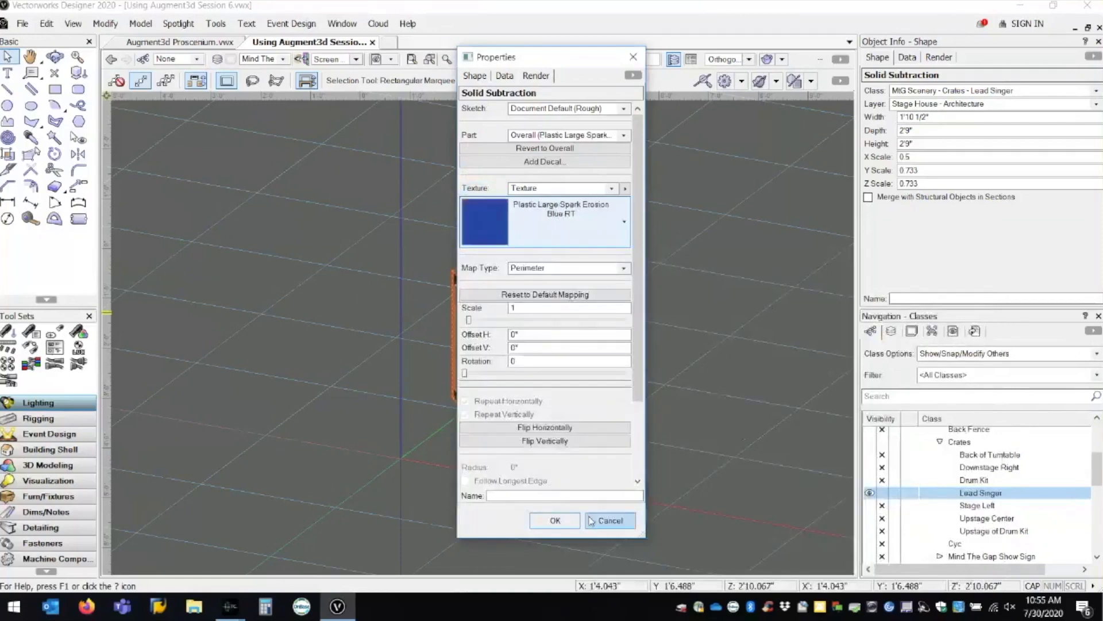
left_click(555, 520)
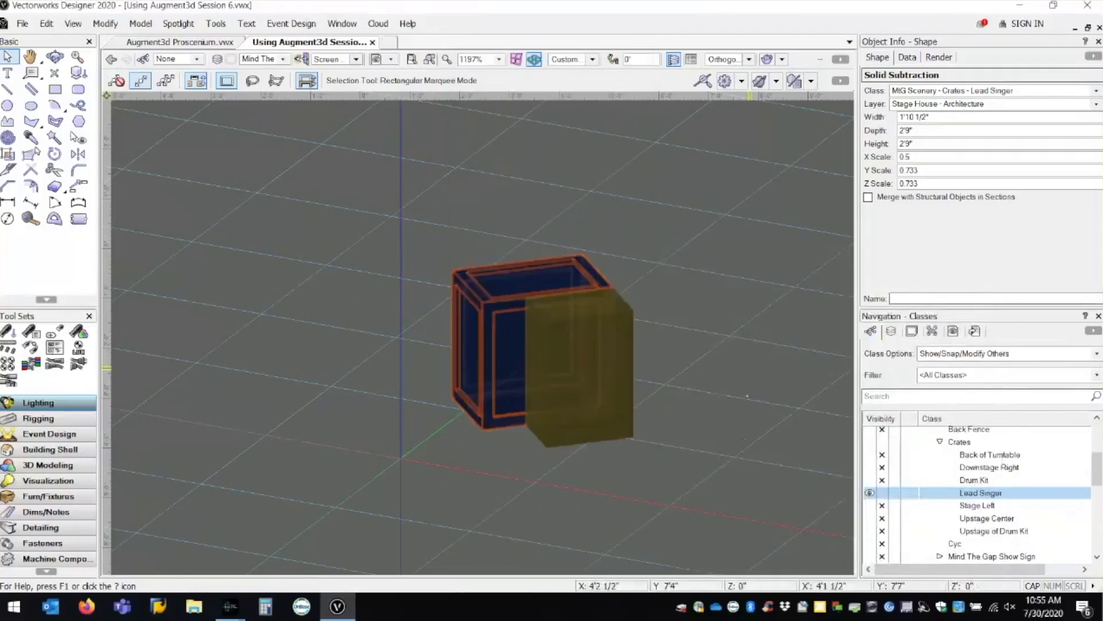
left_click(757, 409)
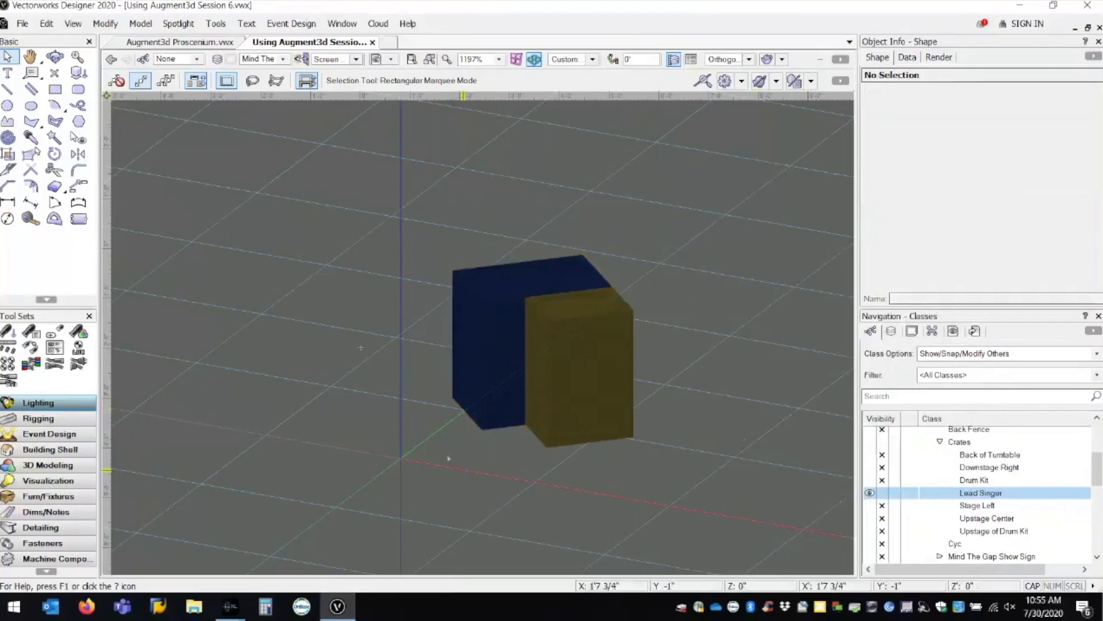
Start a COLLADA export of all visible objects on all layers, declining the backup copy and keeping the default export options.
scroll(448, 458, "down", 3)
scroll(446, 435, "down", 2)
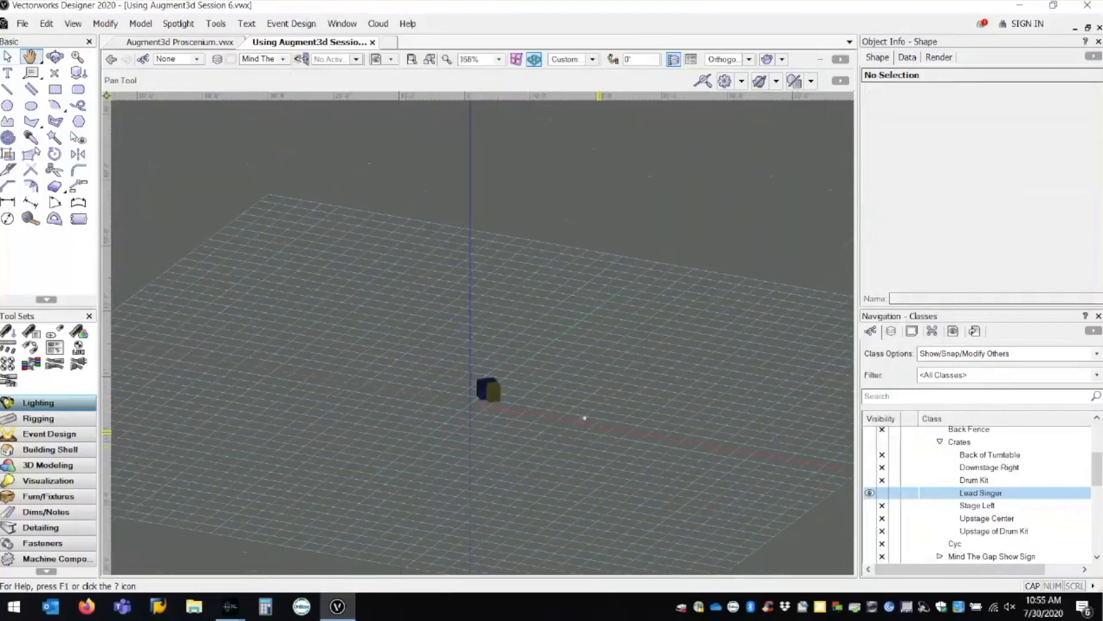
scroll(535, 423, "up", 1)
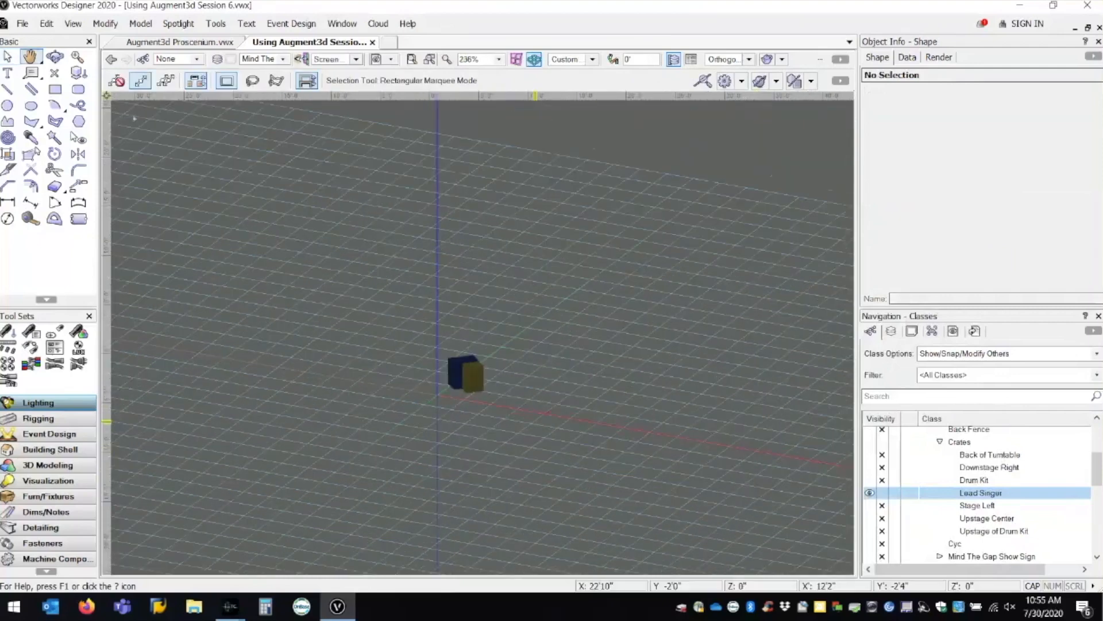
left_click(22, 23)
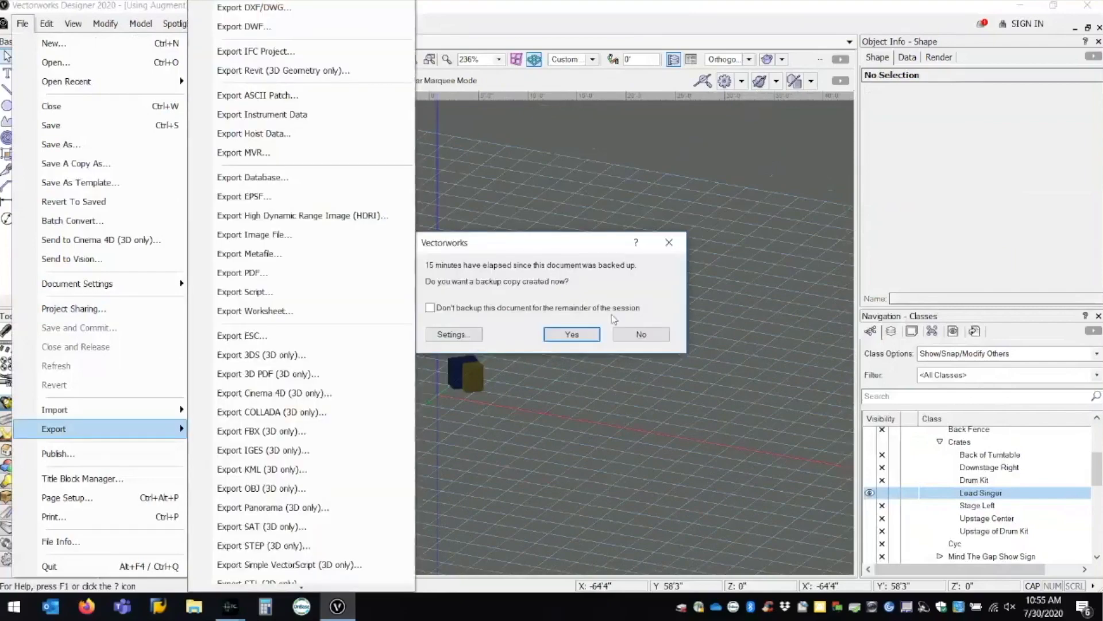
left_click(628, 333)
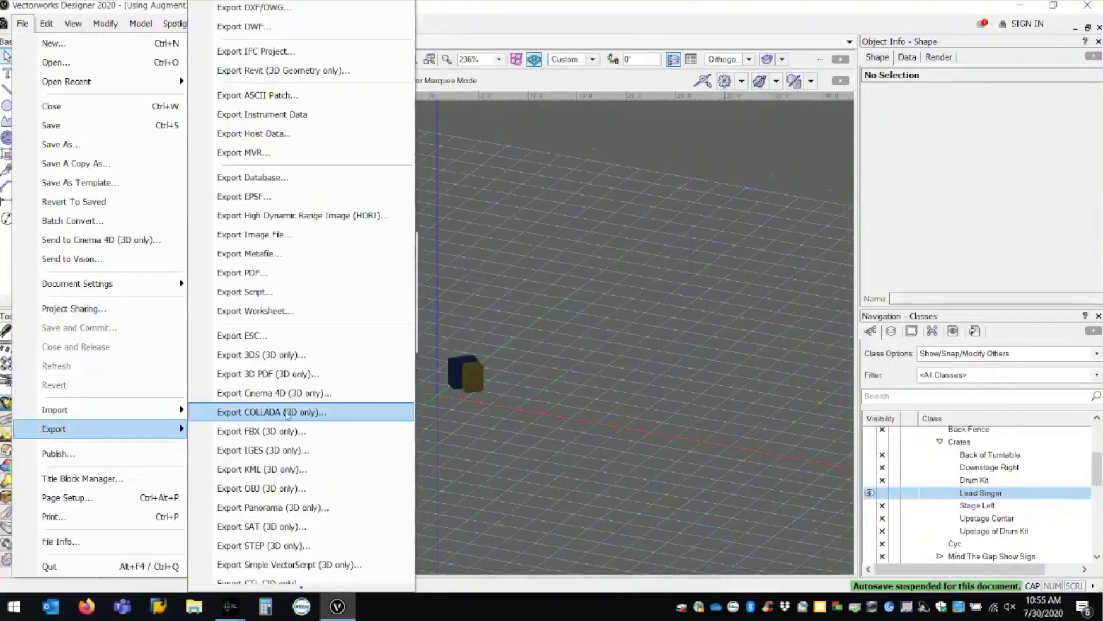
left_click(310, 412)
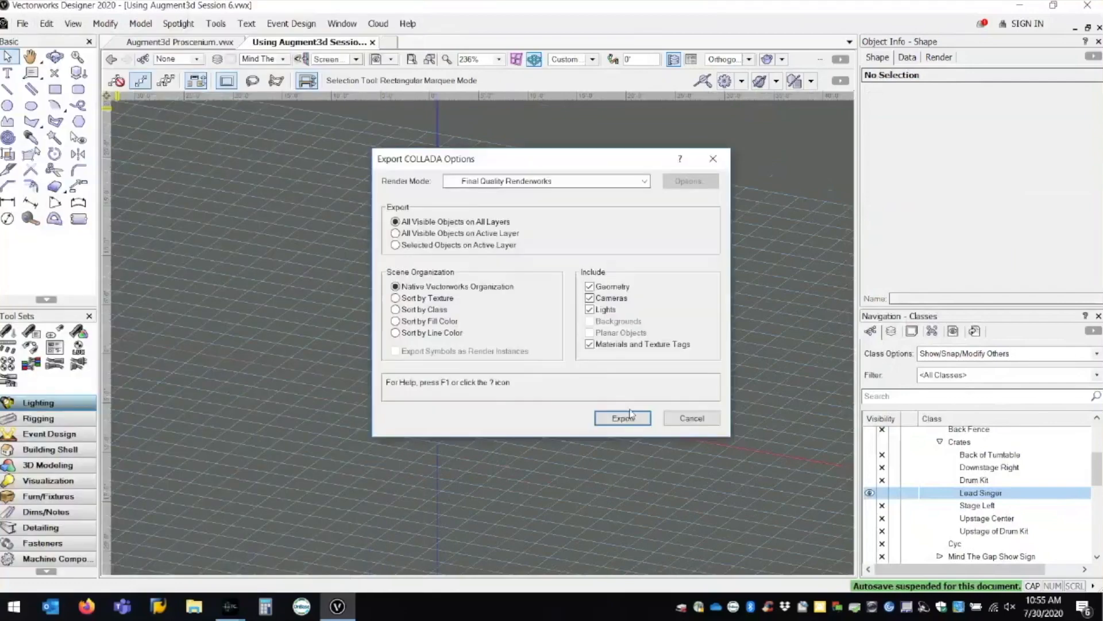
left_click(623, 417)
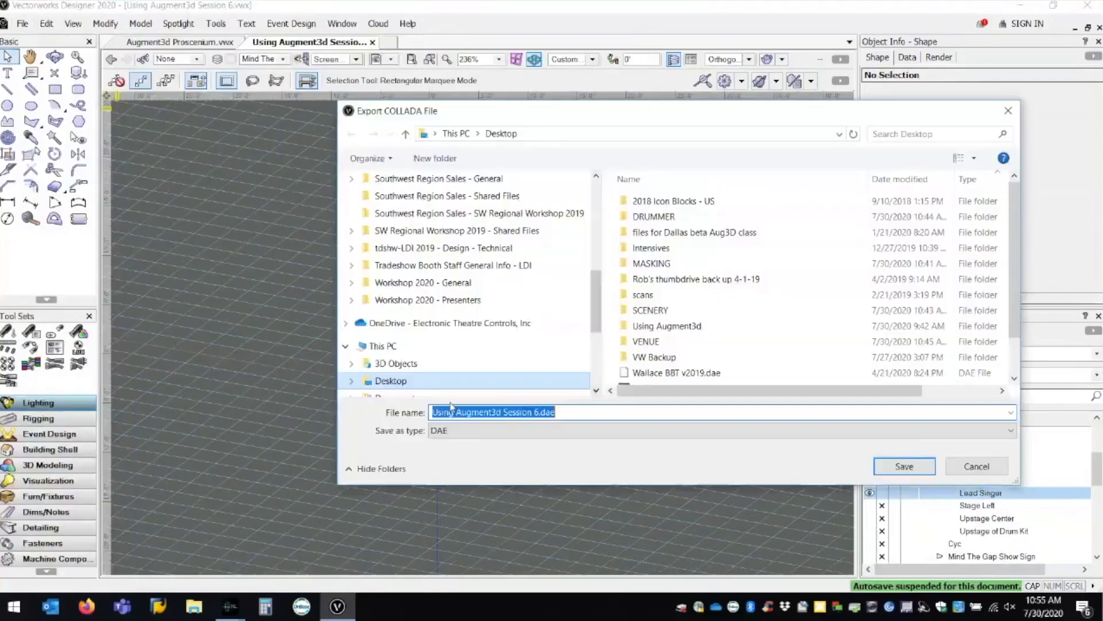
Name the COLLADA export CRATES.dae and save it to the Desktop.
left_click(523, 411)
left_click_drag(538, 411, 389, 411)
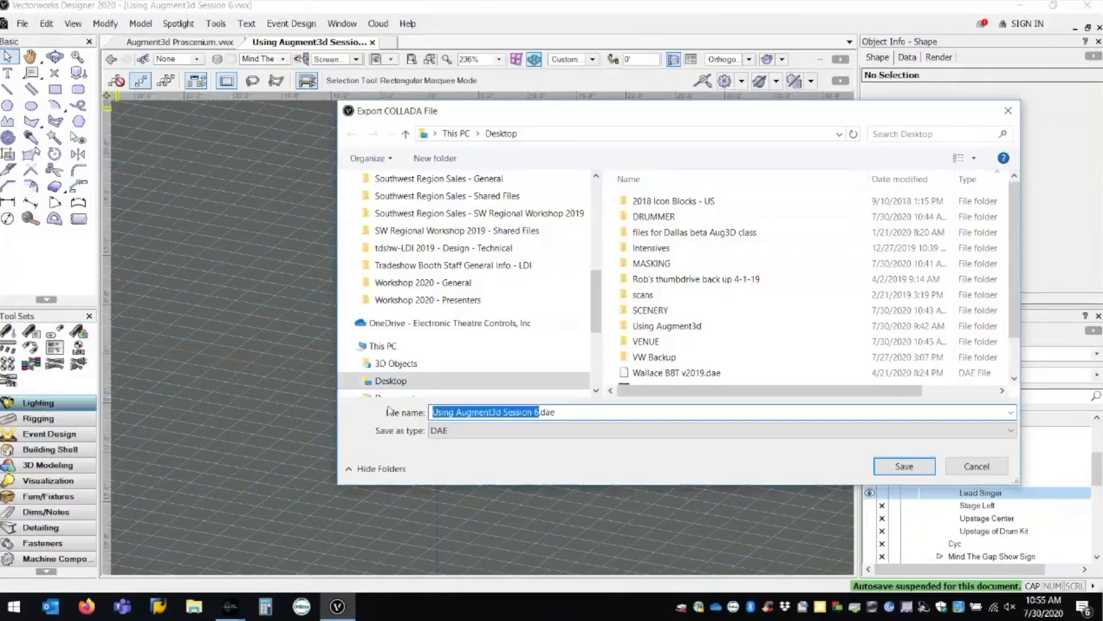
type("CATE")
key("BackSpace")
key("BackSpace")
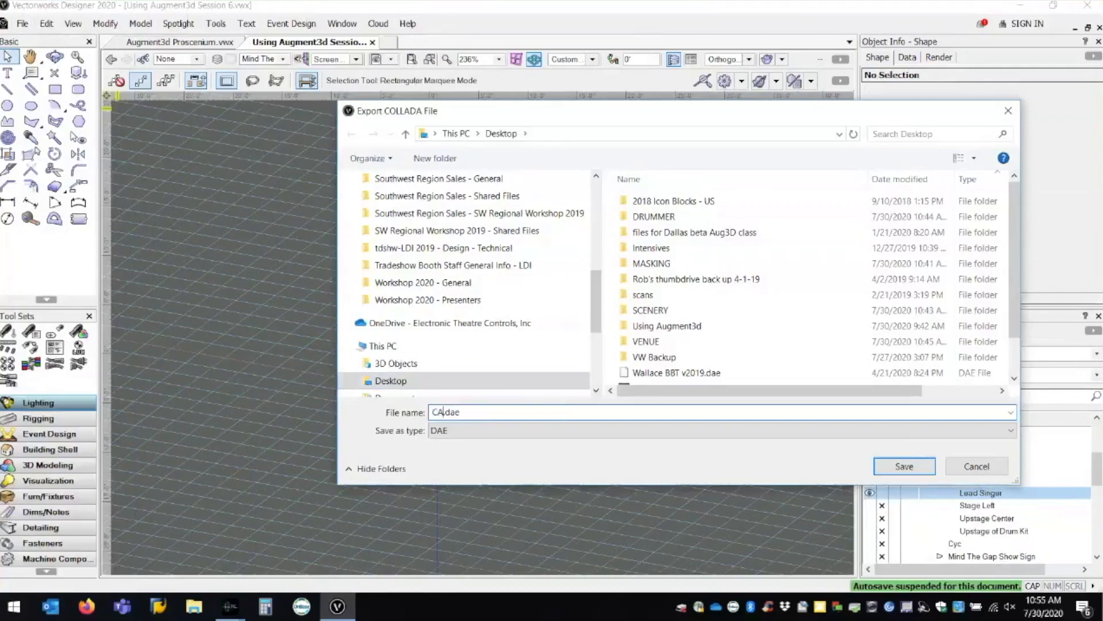
key("BackSpace")
type("RATES")
key("Return")
Switch to the Eos software and import CRATES.dae from the Desktop's CRATES folder as a scenic model, keeping the default import options.
key("alt+Tab")
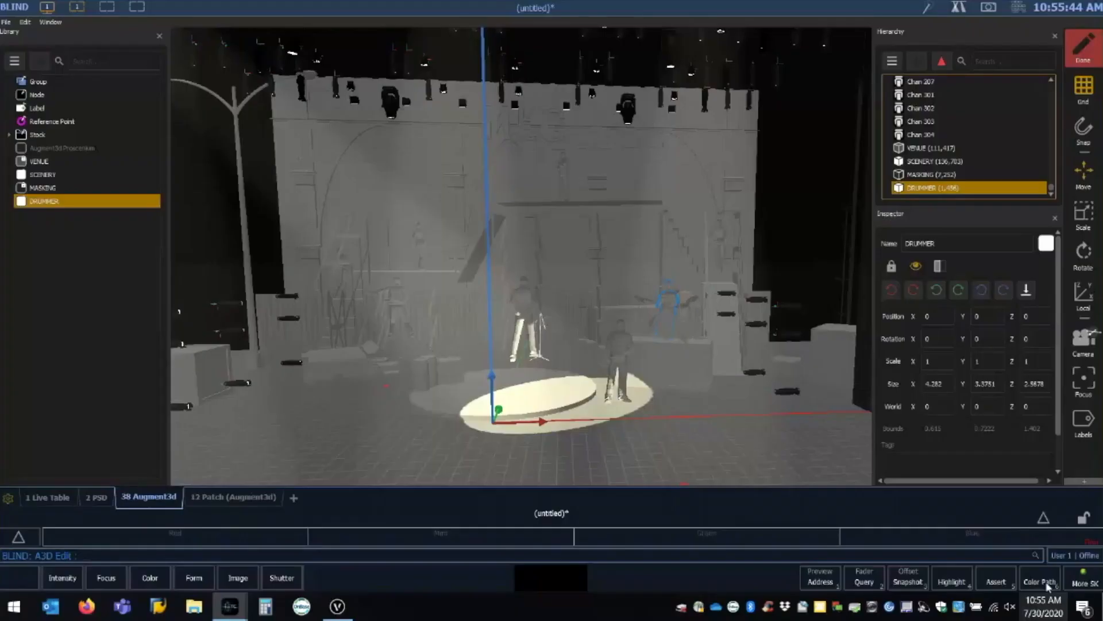
left_click(1044, 517)
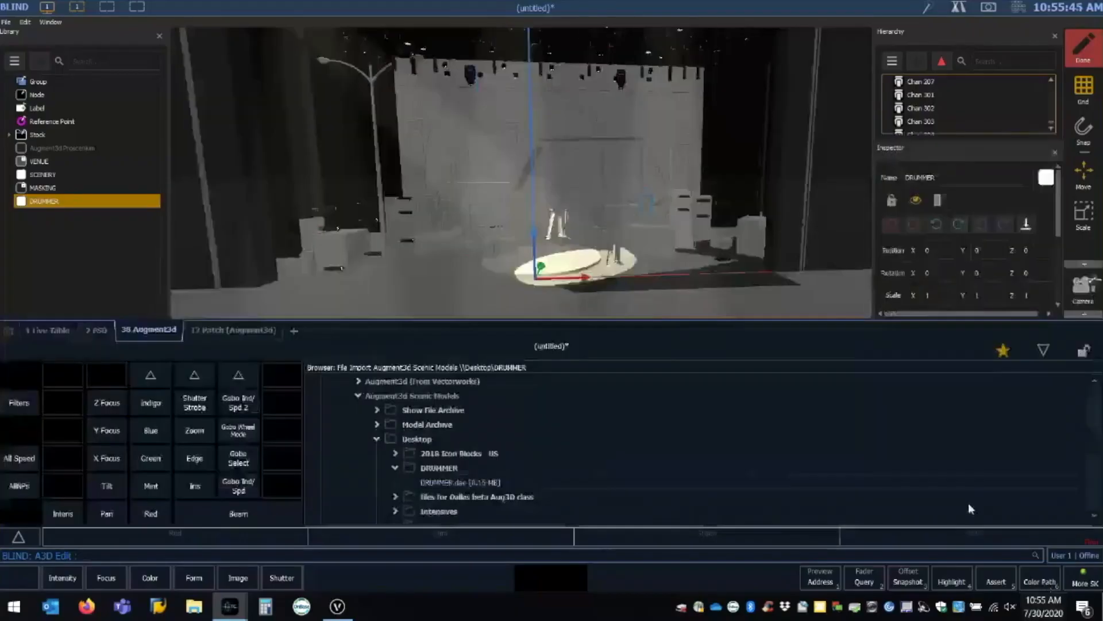
left_click(375, 439)
left_click(438, 471)
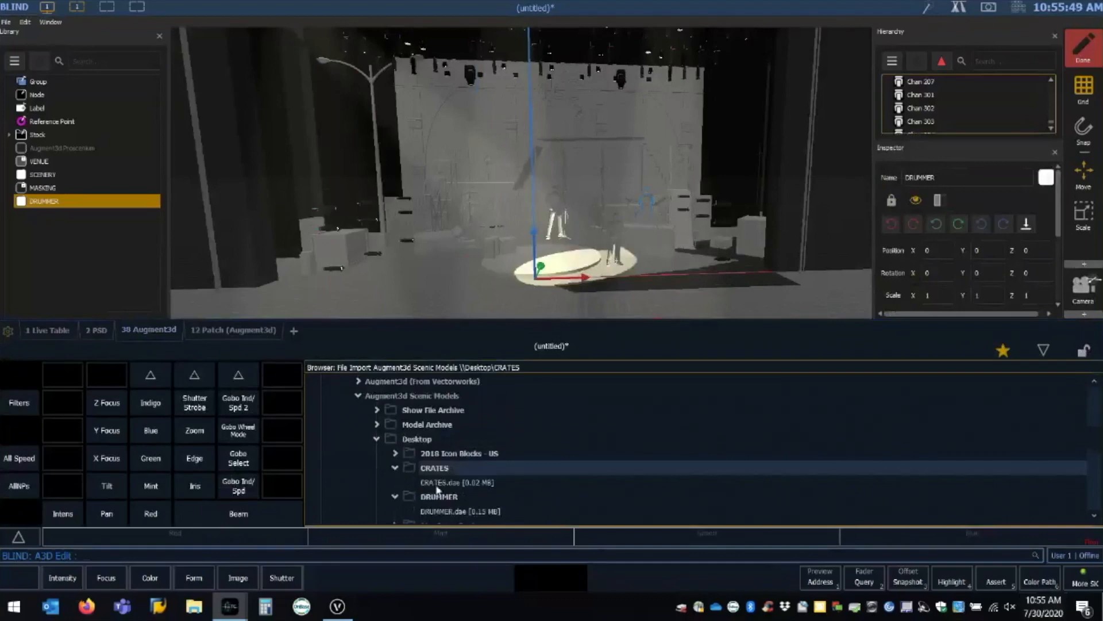
left_click(437, 484)
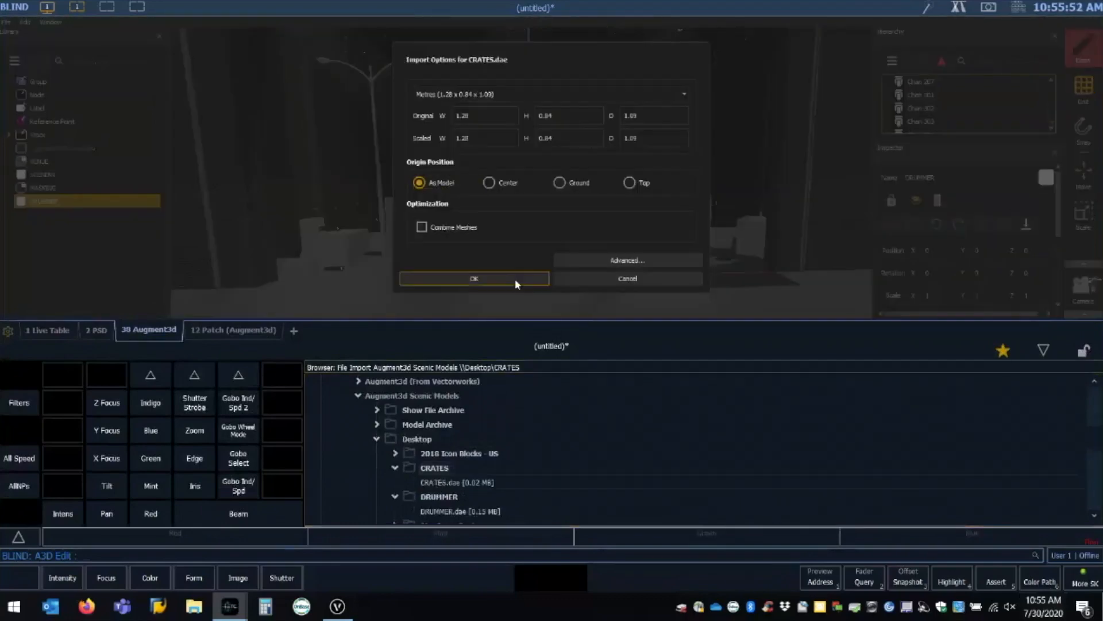
left_click(460, 280)
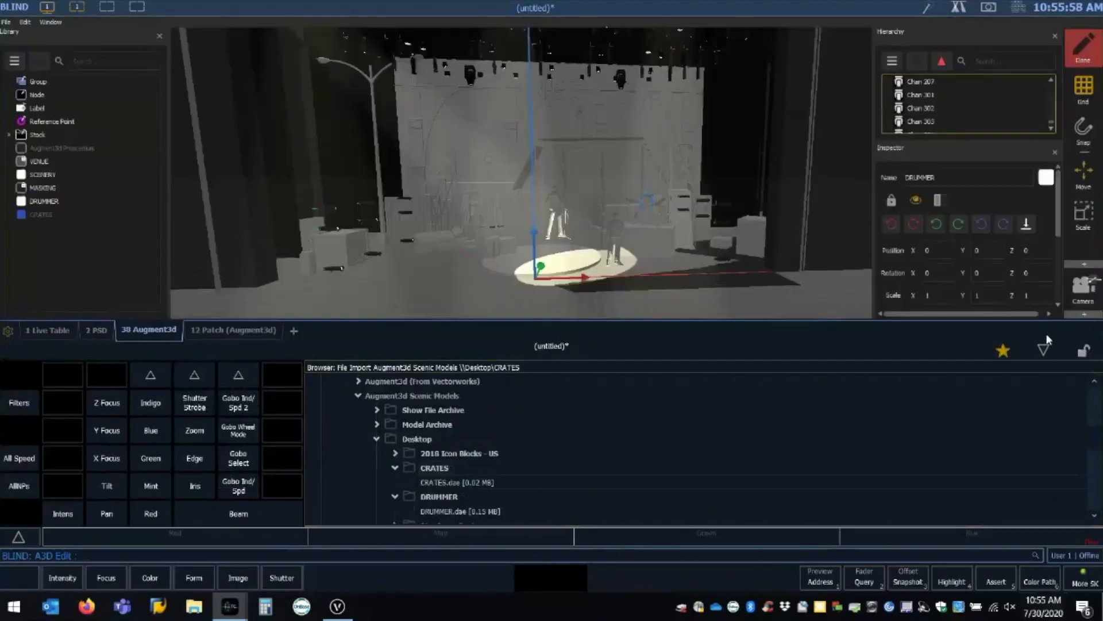
Place the CRATES model from the library into the stage scene under the lead singer.
left_click(1044, 349)
left_click(39, 216)
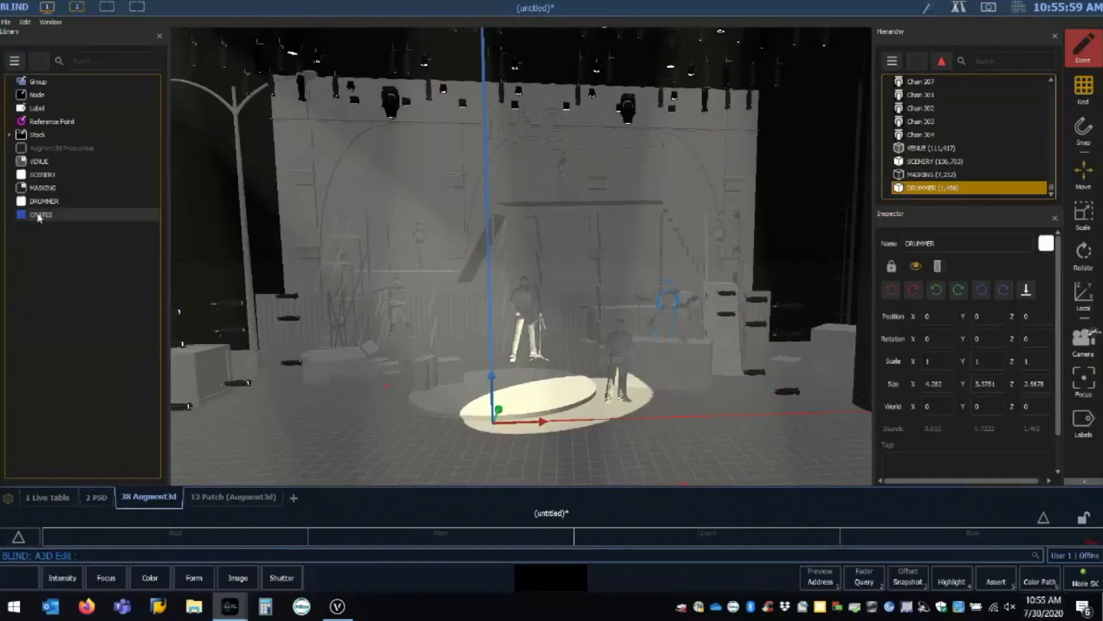
left_click_drag(39, 216, 589, 407)
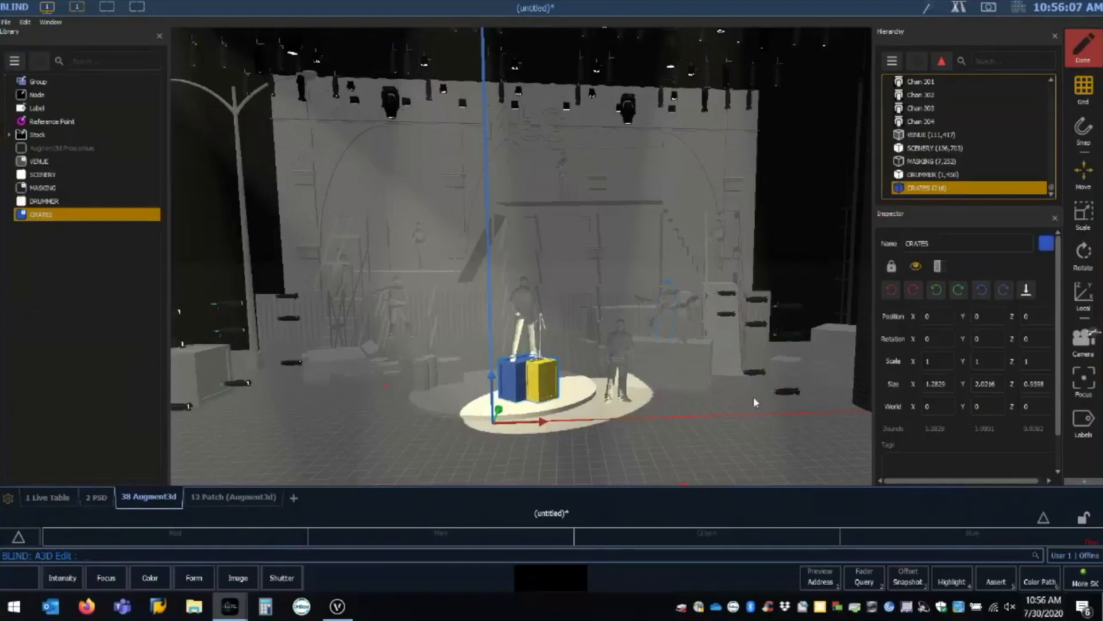
Finish editing and apply the Augment3d model changes.
left_click(1087, 60)
left_click(1001, 74)
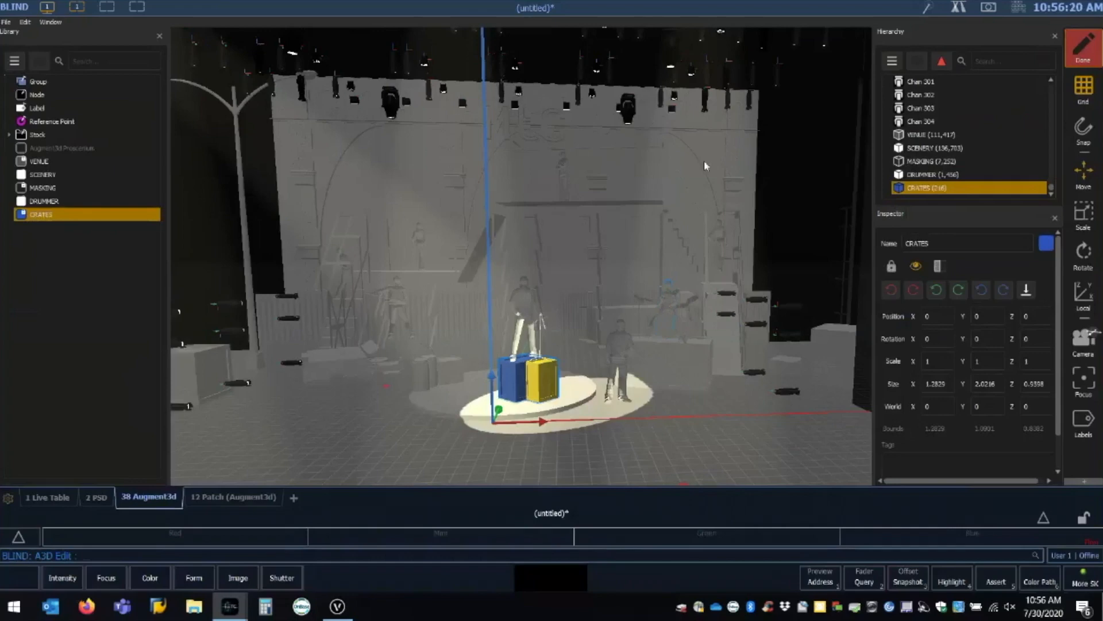
left_click(1044, 61)
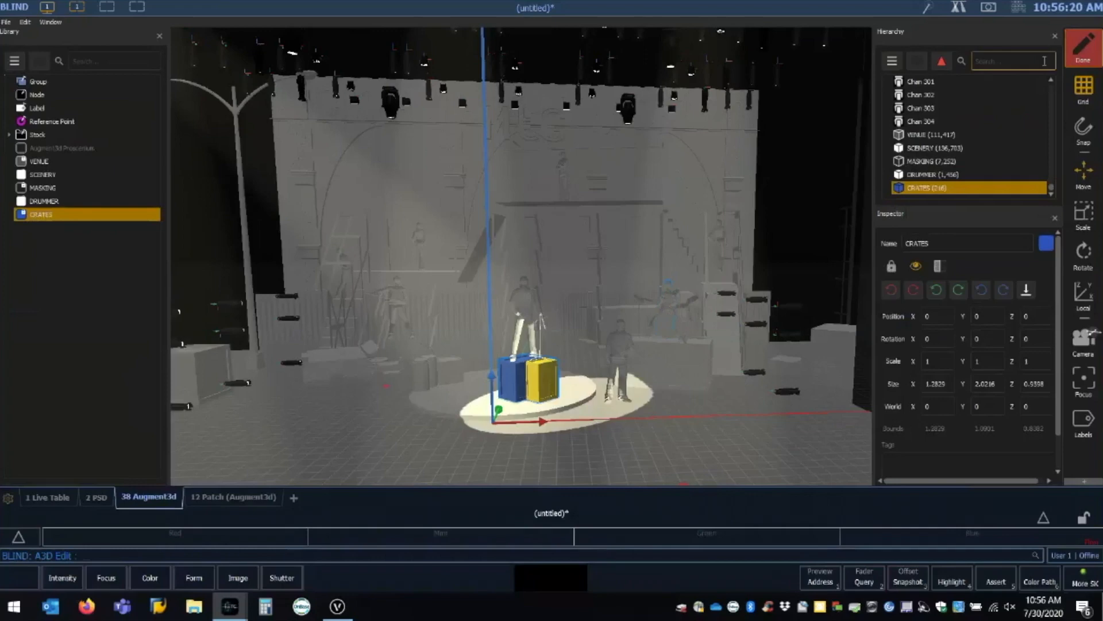
left_click(1092, 56)
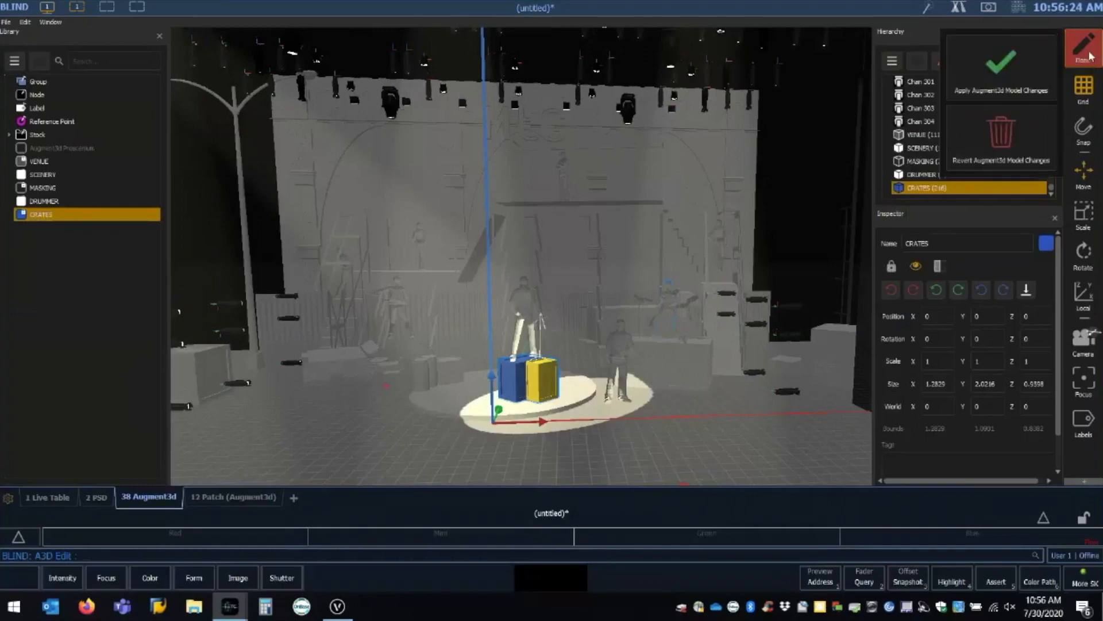
left_click(1005, 60)
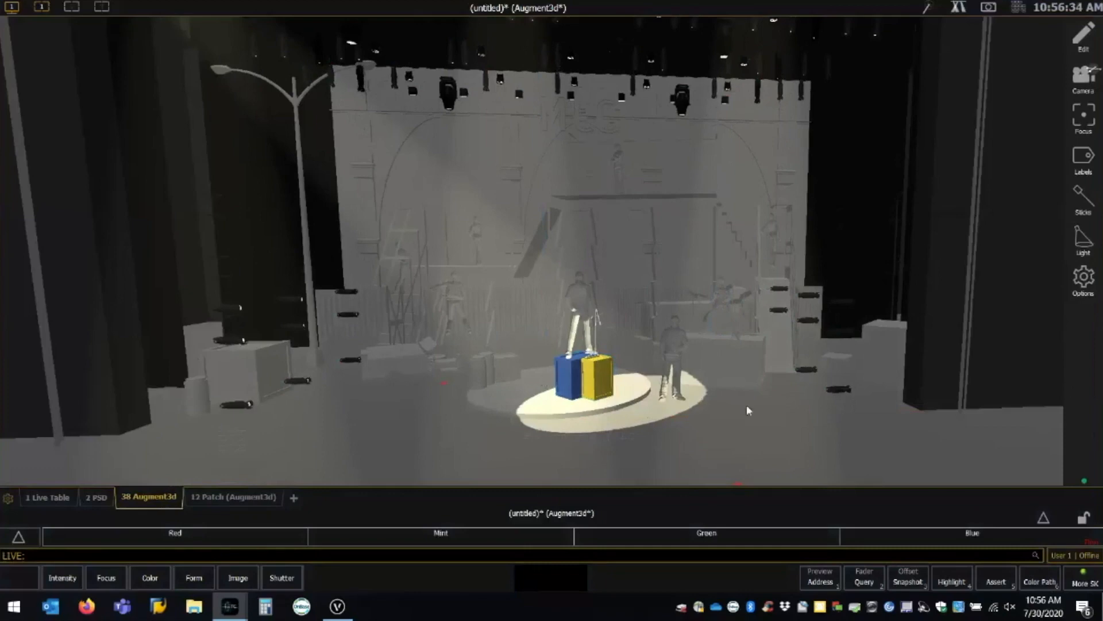
Sneak out the current manual lighting levels, and bring channels 128 and 133 to full over the singer's crates.
left_click_drag(628, 360, 683, 320)
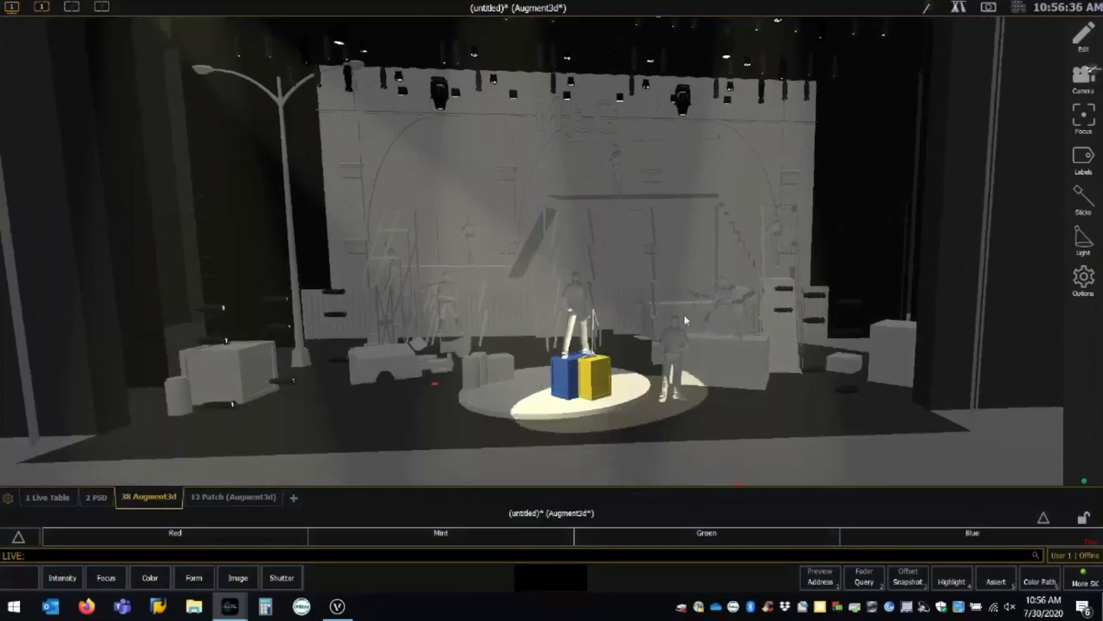
left_click_drag(632, 285, 632, 322)
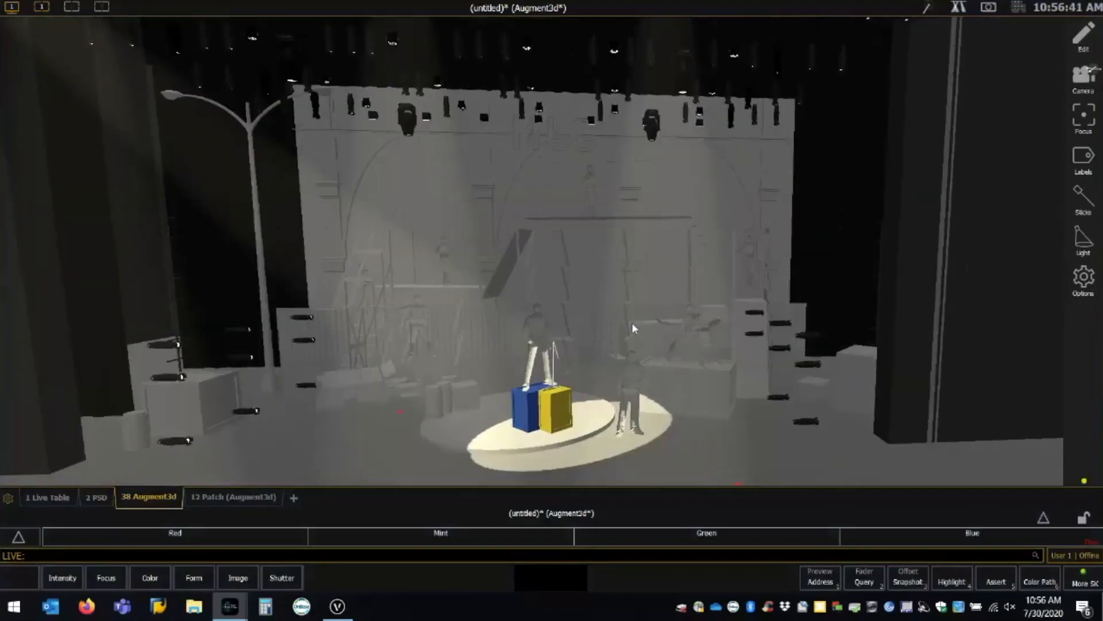
key("n")
key("Return")
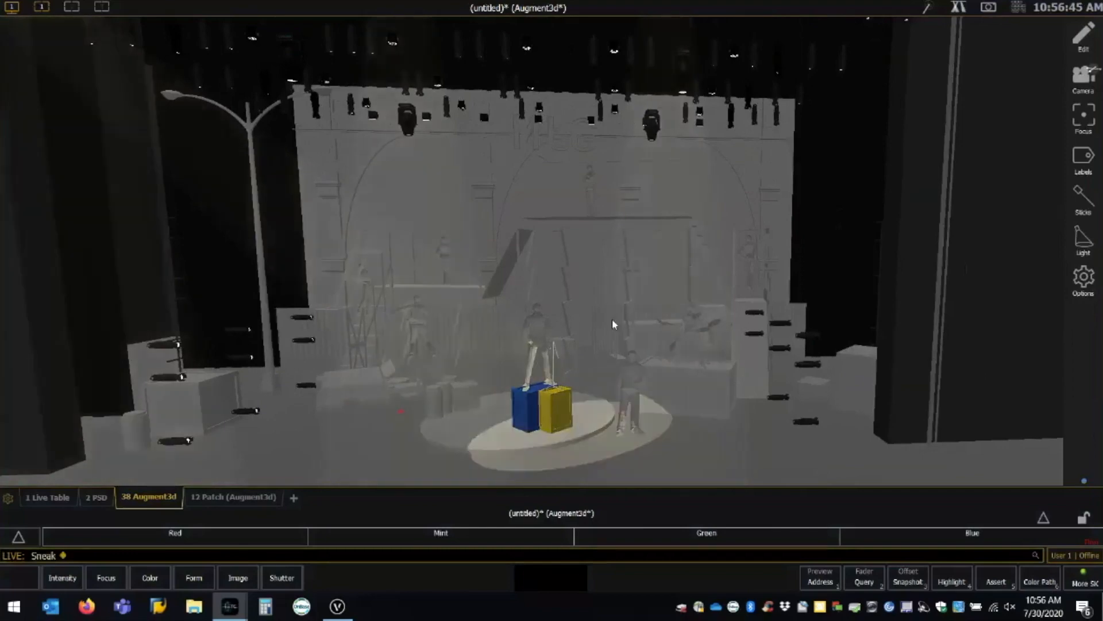
type("128-")
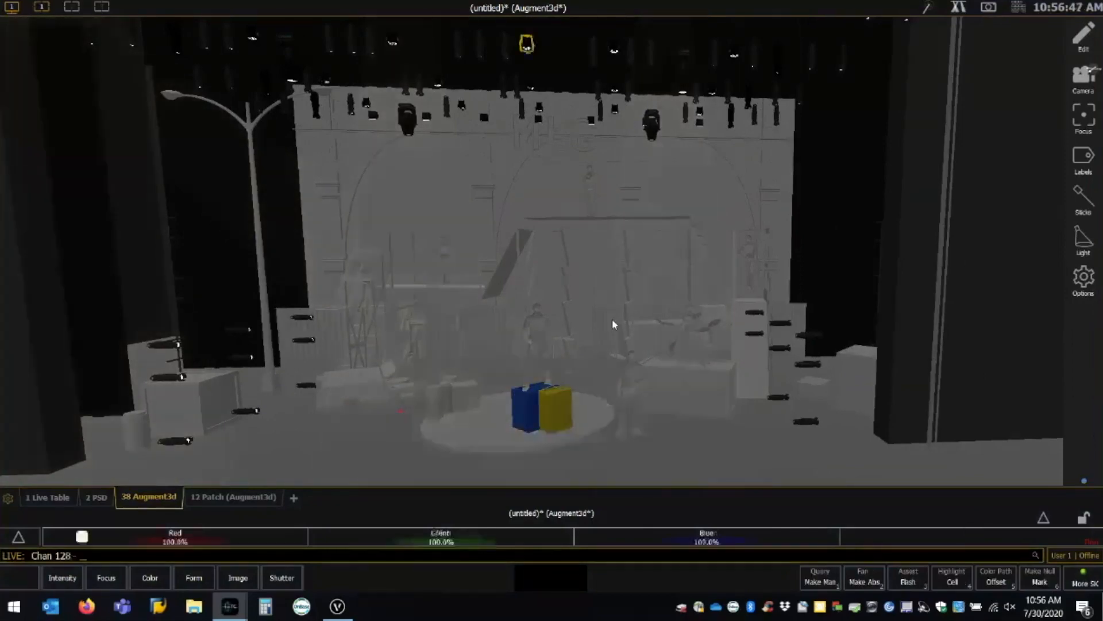
type("+133")
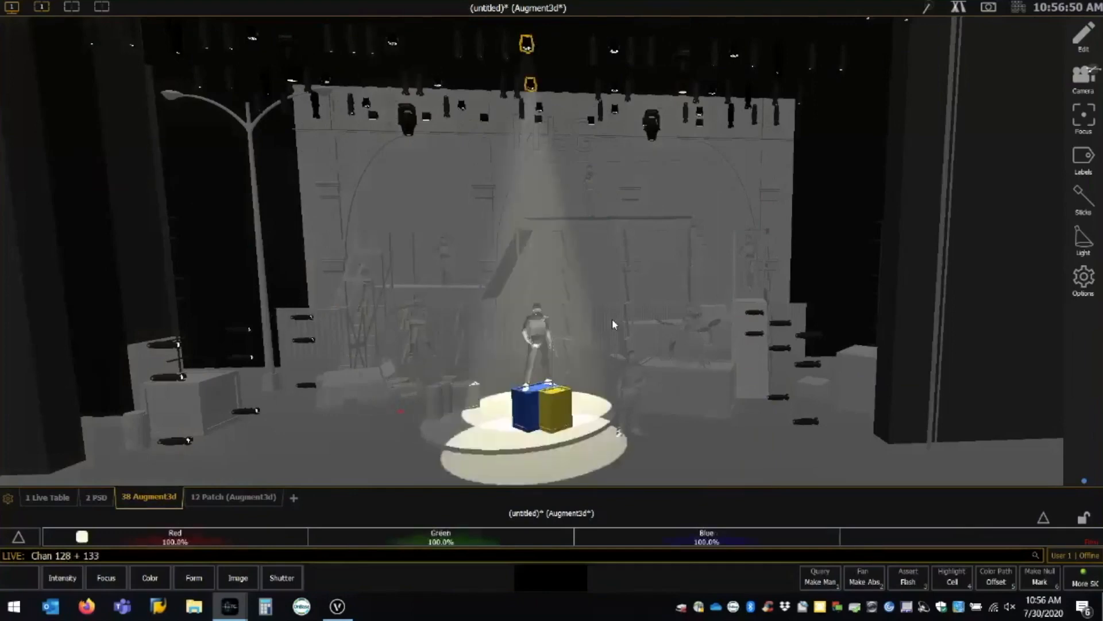
type("f")
Try blue, several greens and a pinkish red on channels 128 and 133 with the color picker.
left_click(958, 8)
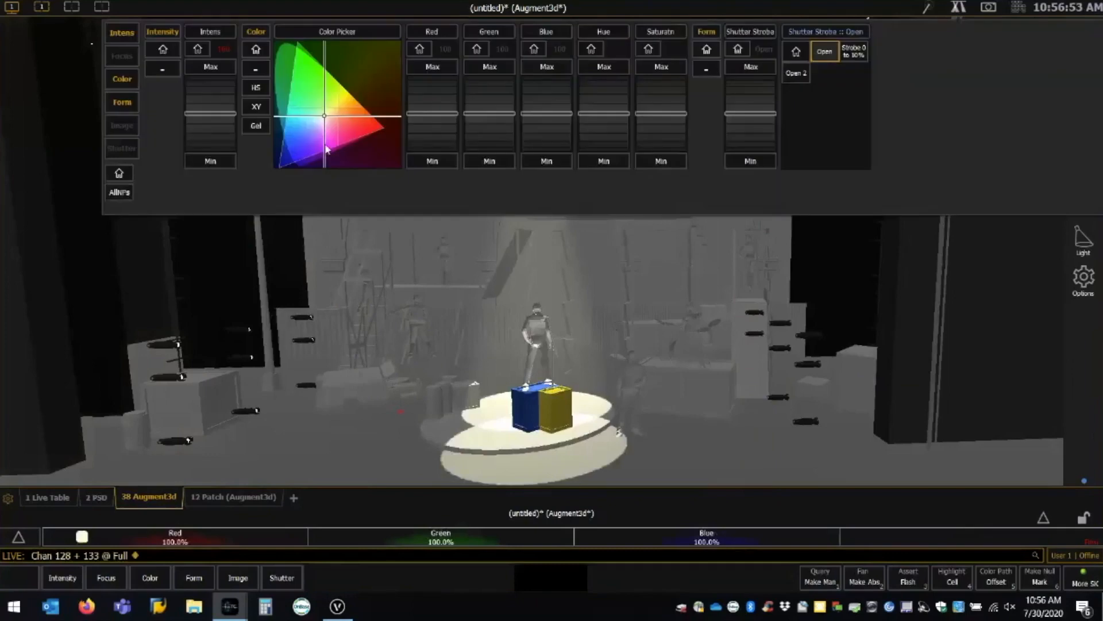
left_click(288, 156)
left_click(302, 76)
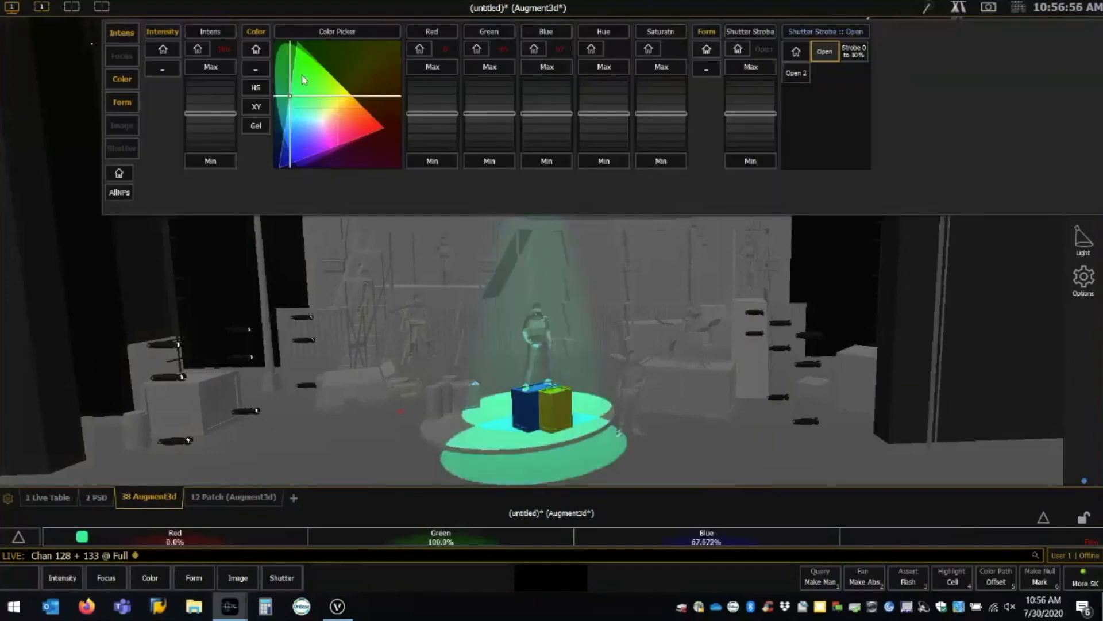
left_click(317, 78)
left_click(332, 81)
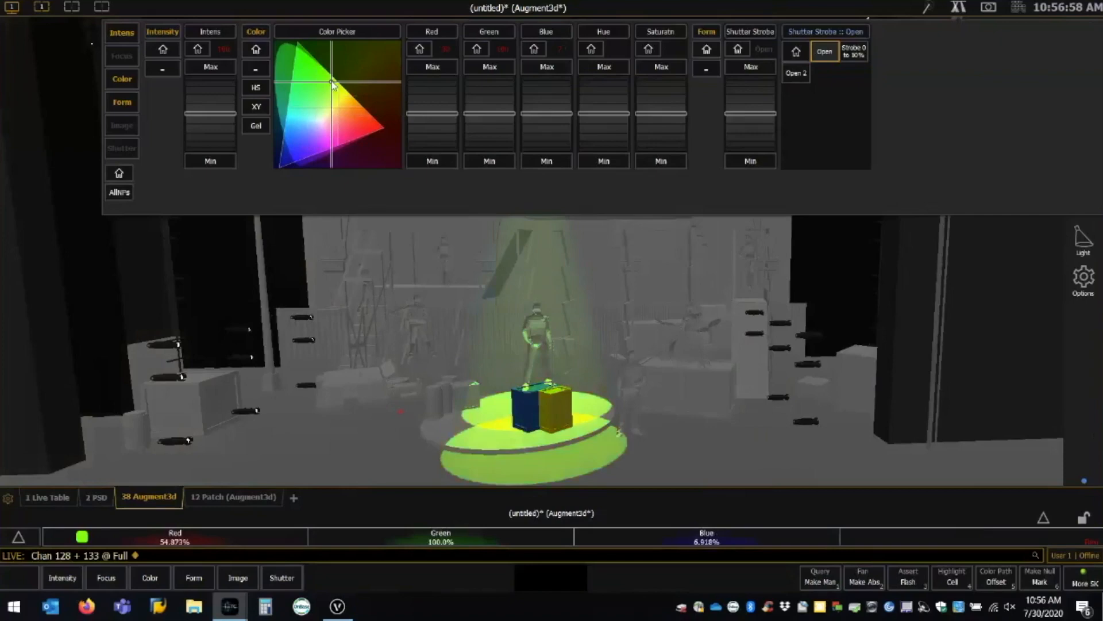
left_click(321, 66)
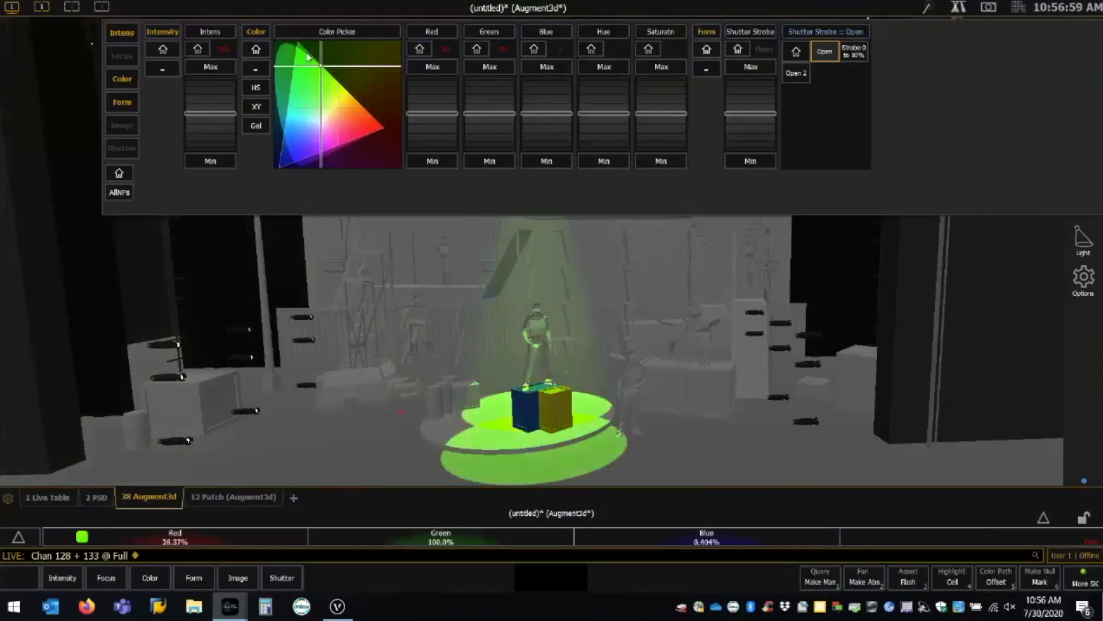
left_click(281, 164)
left_click(357, 129)
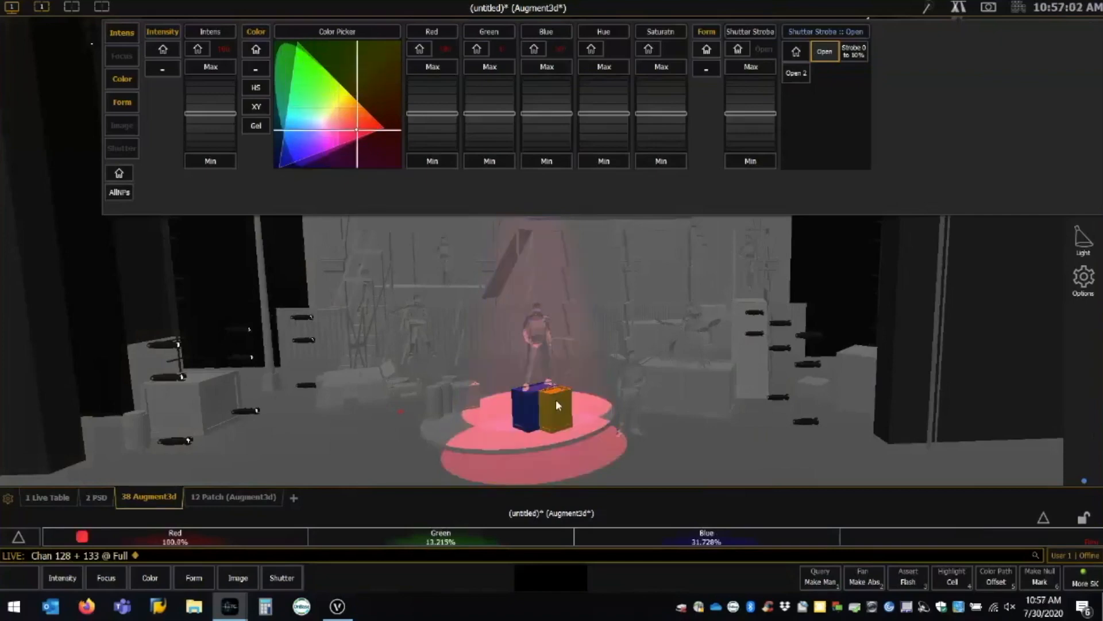
Try orange, cyan and blue light on the crates, ending on violet with red 23.846%, green 0% and blue 100%.
right_click_drag(556, 399, 703, 254)
scroll(537, 313, "up", 5)
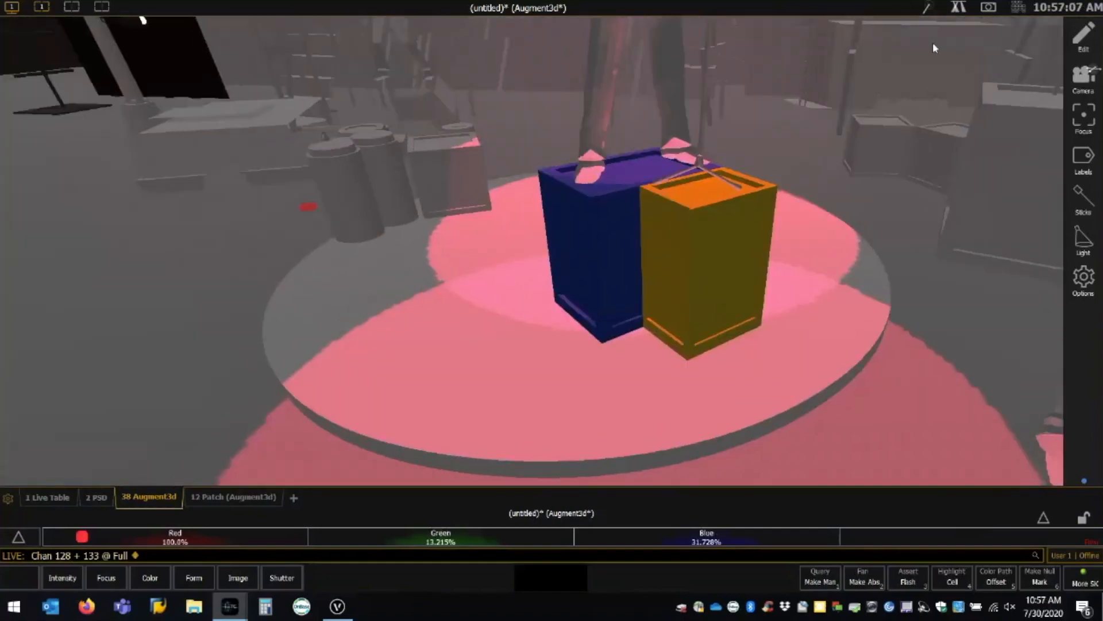
right_click_drag(804, 310, 800, 338)
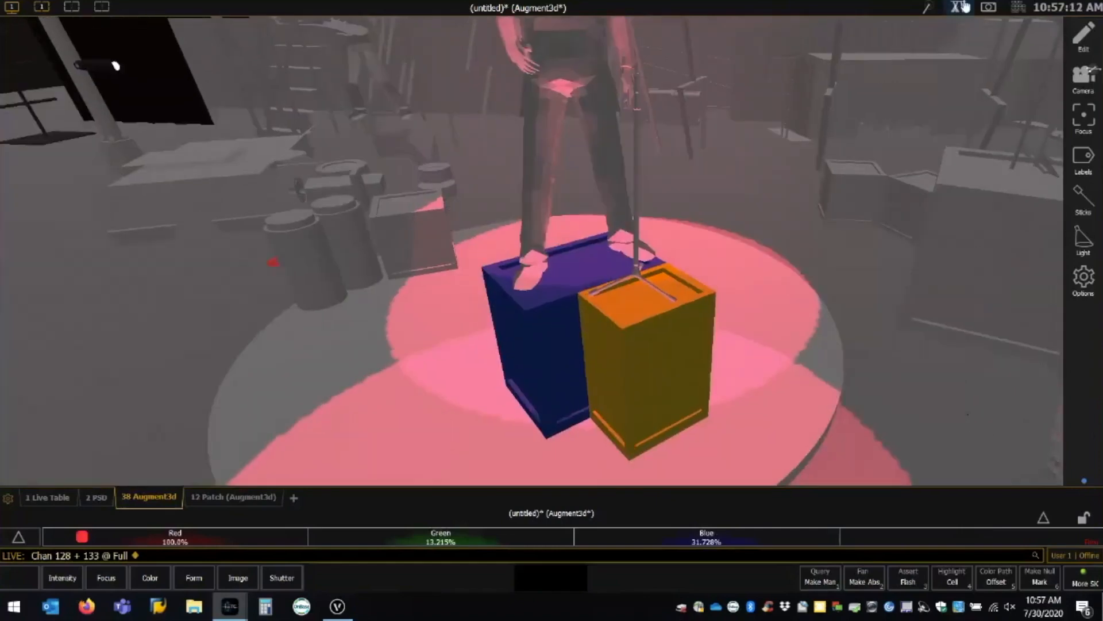
left_click(966, 7)
left_click(362, 105)
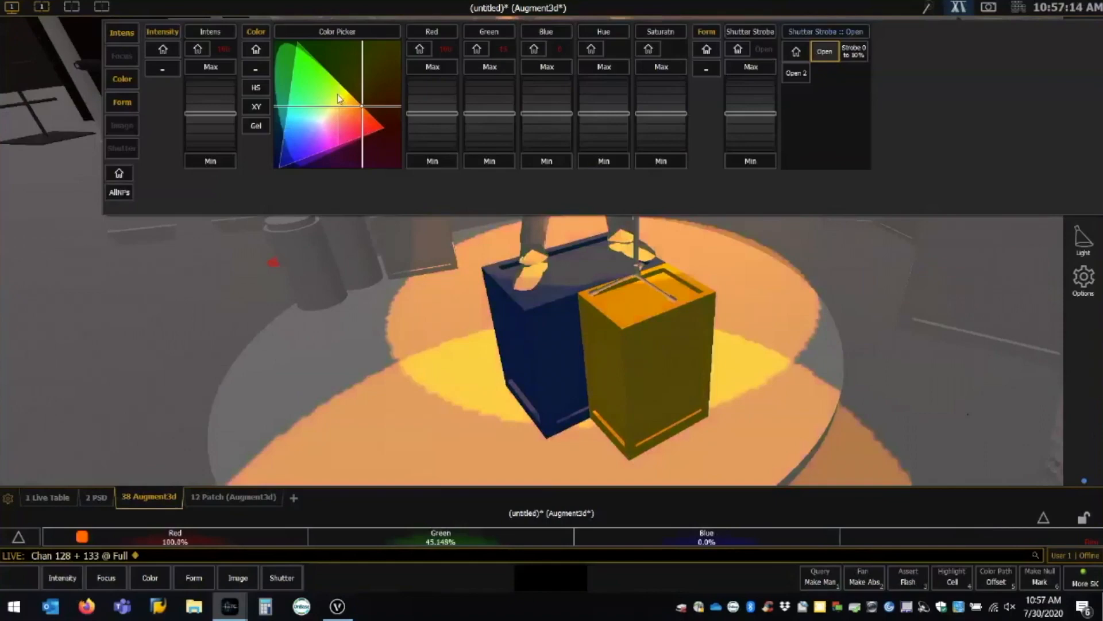
left_click(319, 74)
left_click(294, 110)
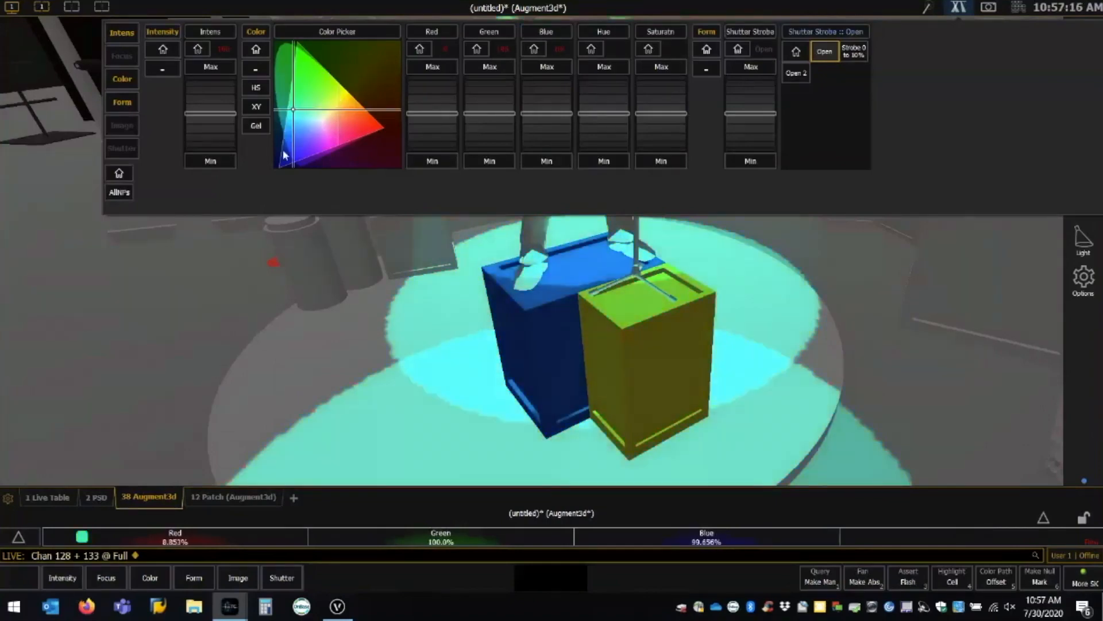
left_click(282, 150)
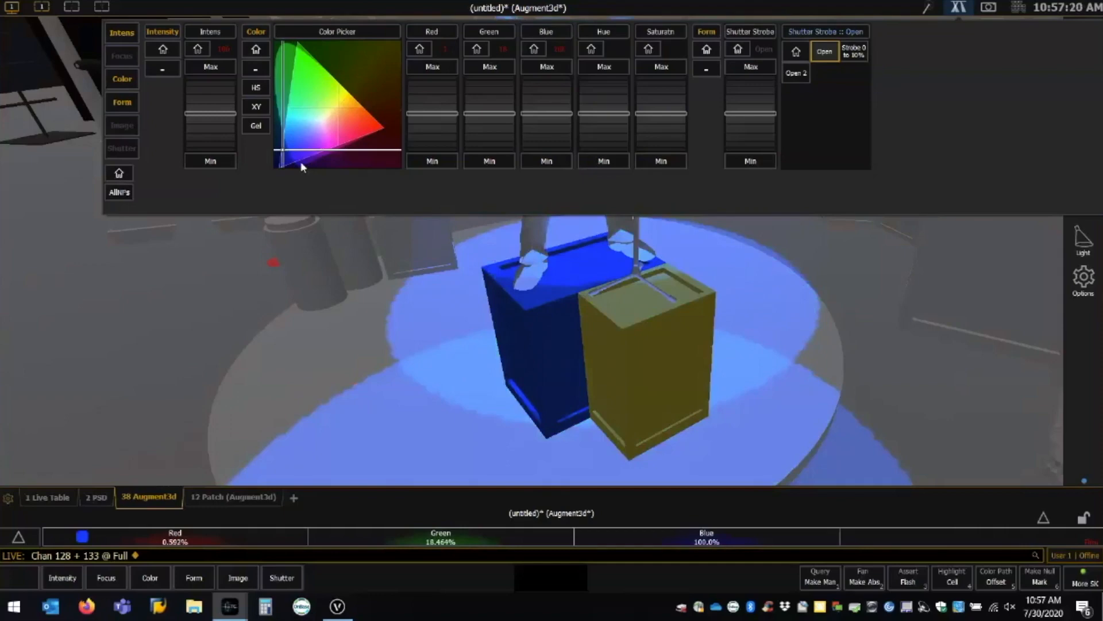
left_click(304, 161)
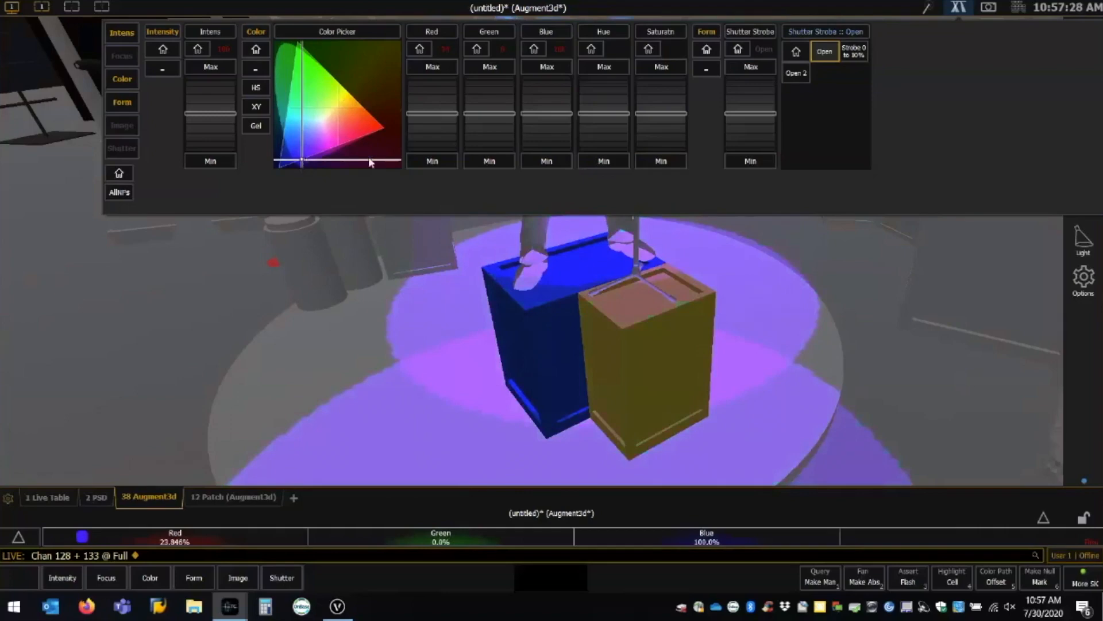
left_click(94, 212)
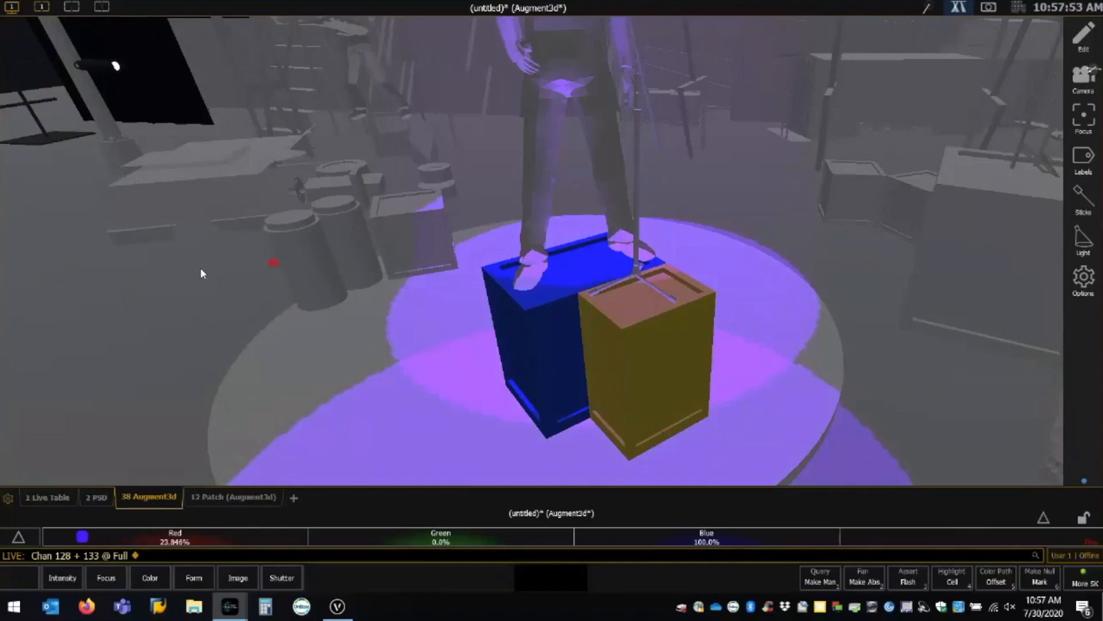
Reopen the Augment3d model for editing with the whole stage in view.
scroll(536, 262, "down", 4)
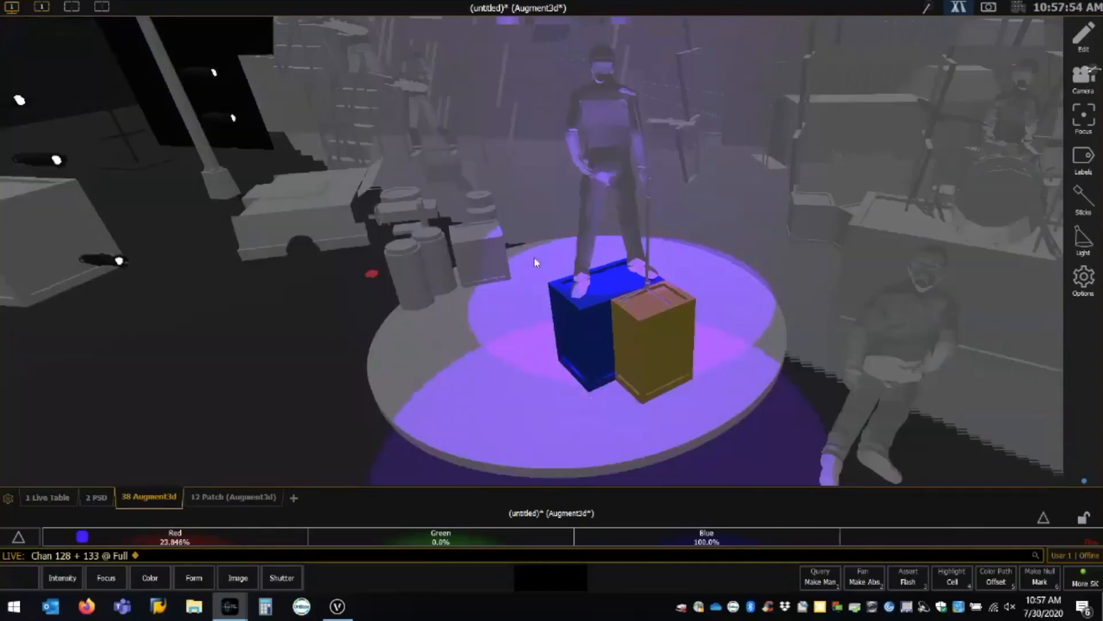
scroll(631, 275, "down", 3)
scroll(627, 293, "down", 3)
right_click_drag(624, 310, 639, 305)
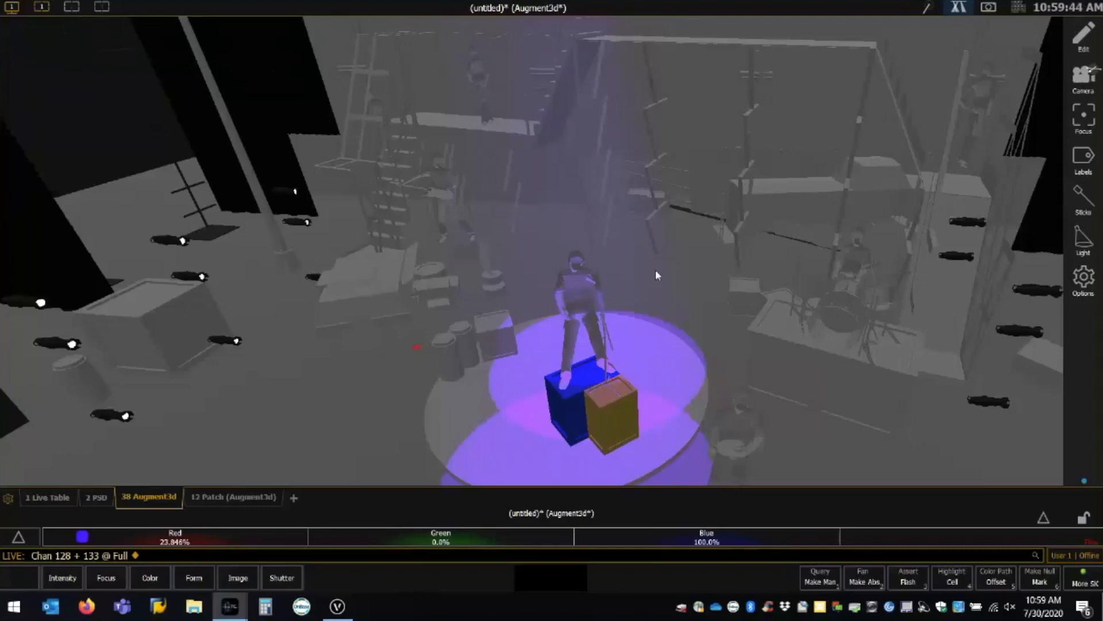
middle_click_drag(631, 318, 661, 271)
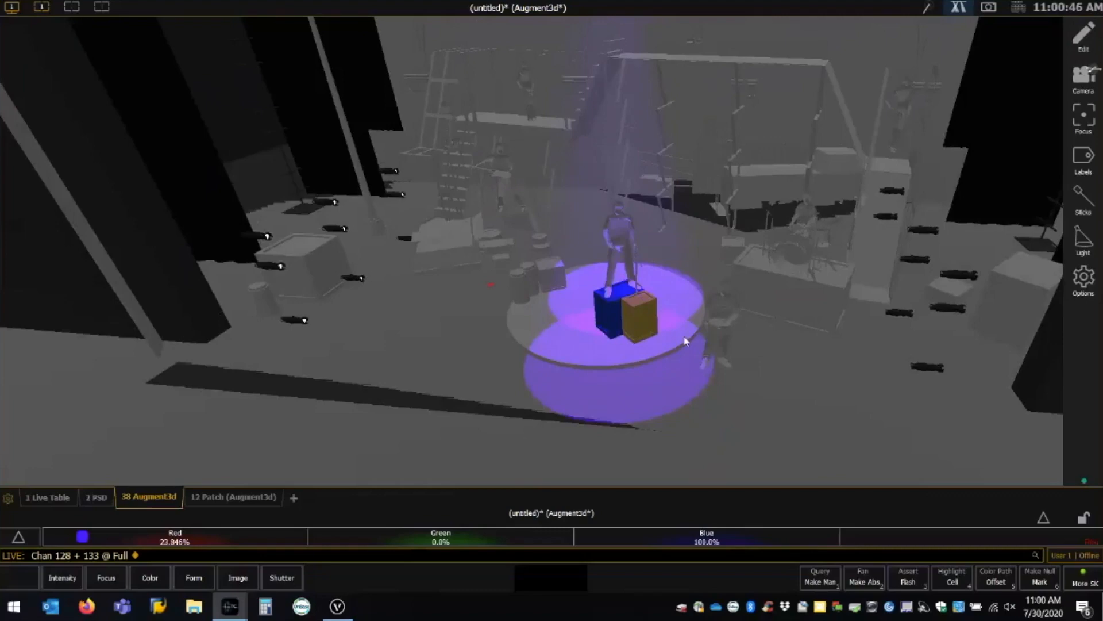
left_click_drag(563, 331, 534, 335)
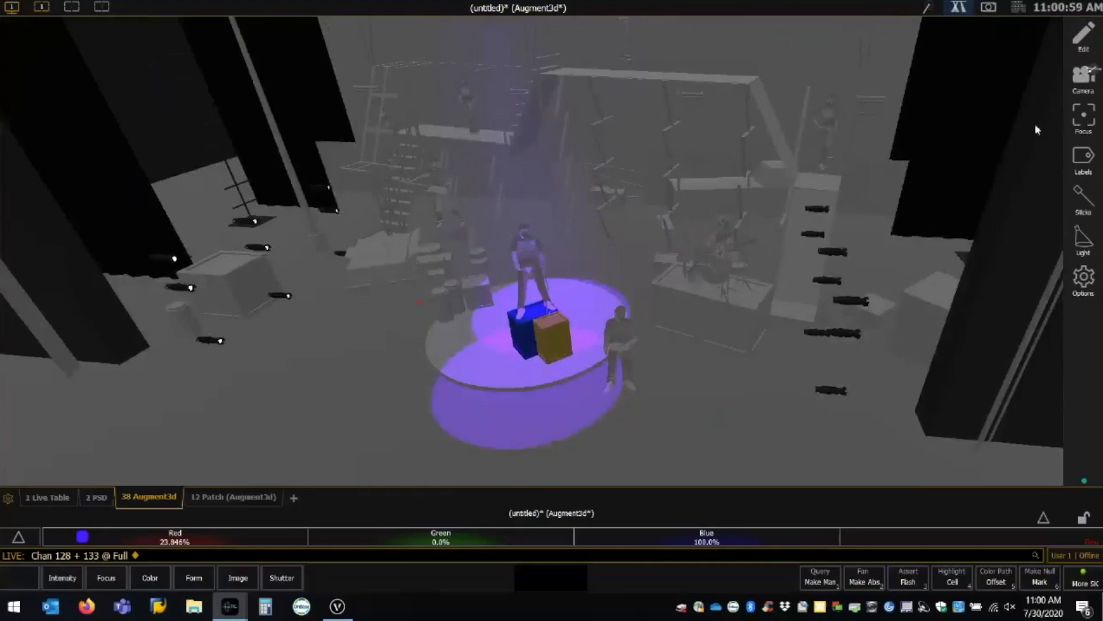
left_click(1084, 37)
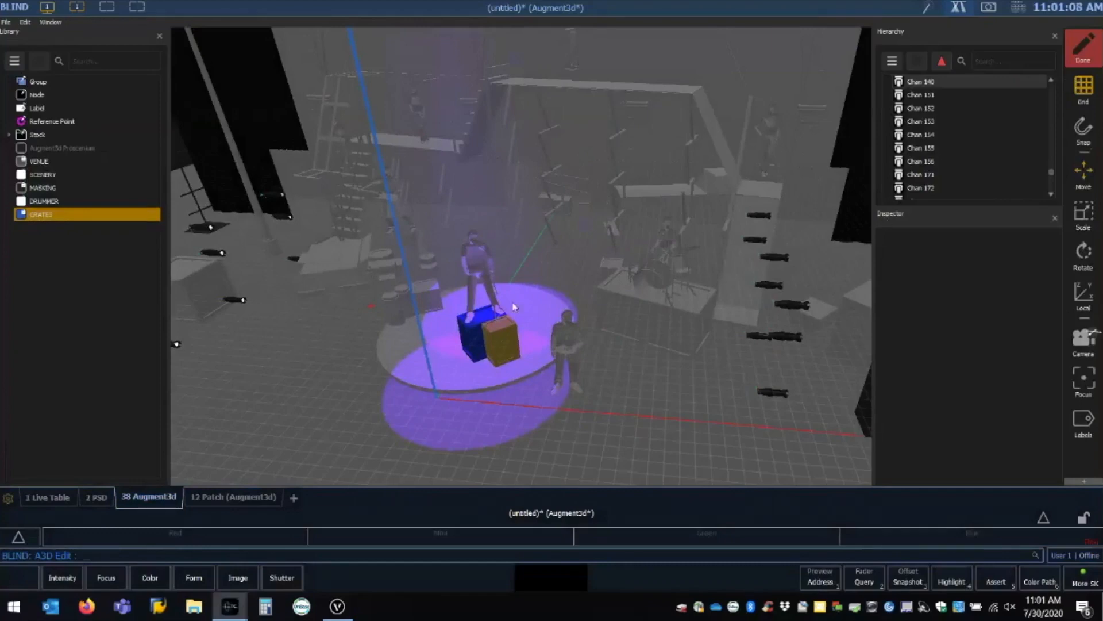
Split the MASKING model into its separate component objects in the hierarchy.
left_click(474, 279)
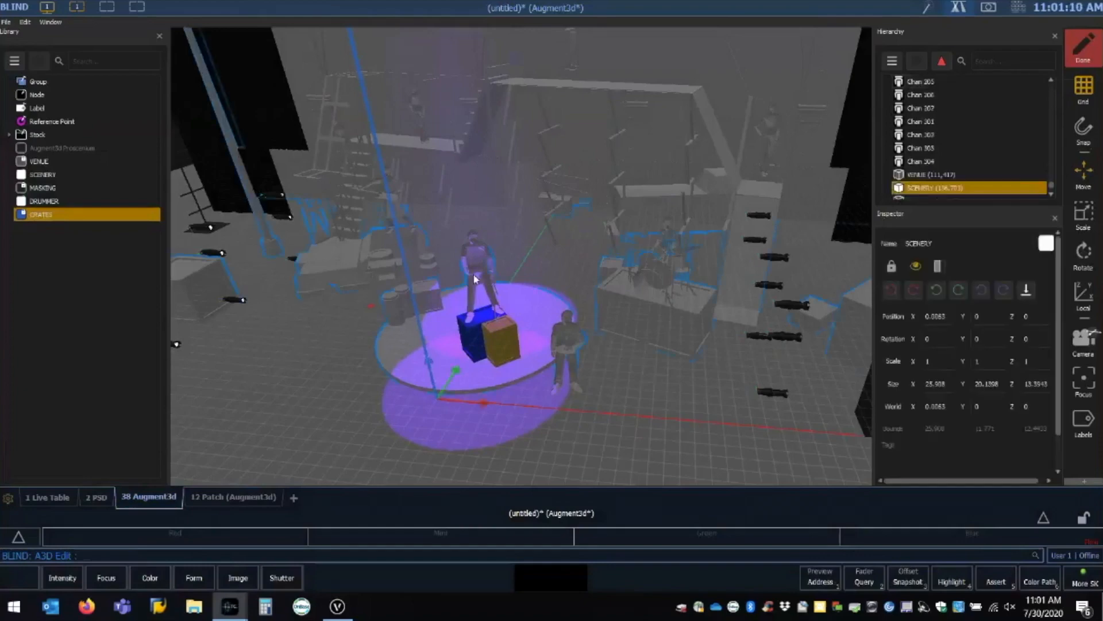
scroll(981, 166, "down", 3)
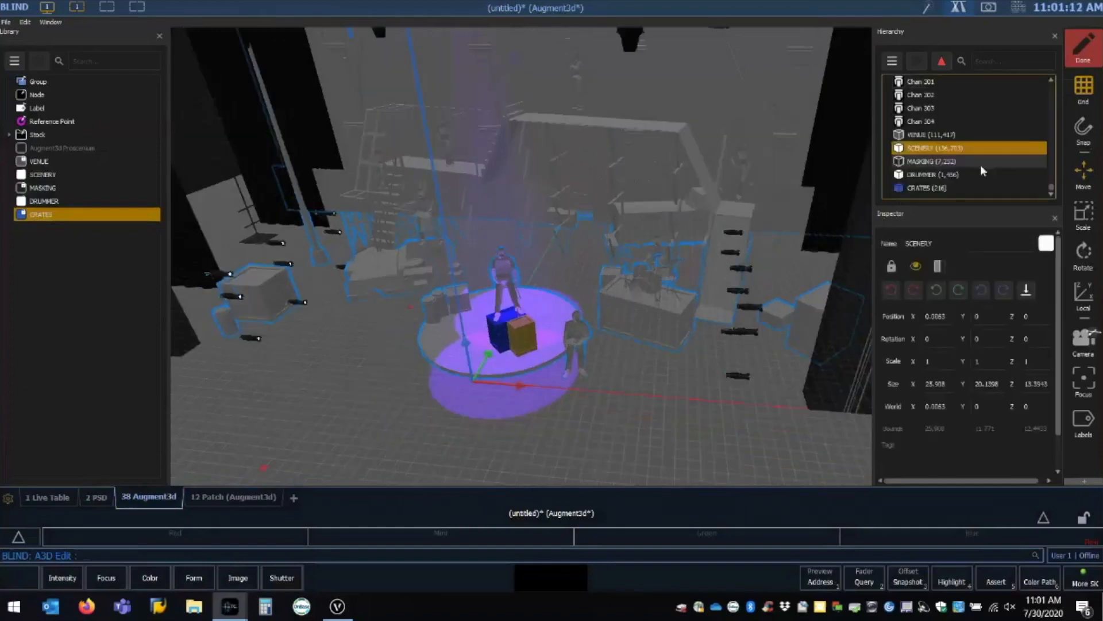
left_click(947, 163)
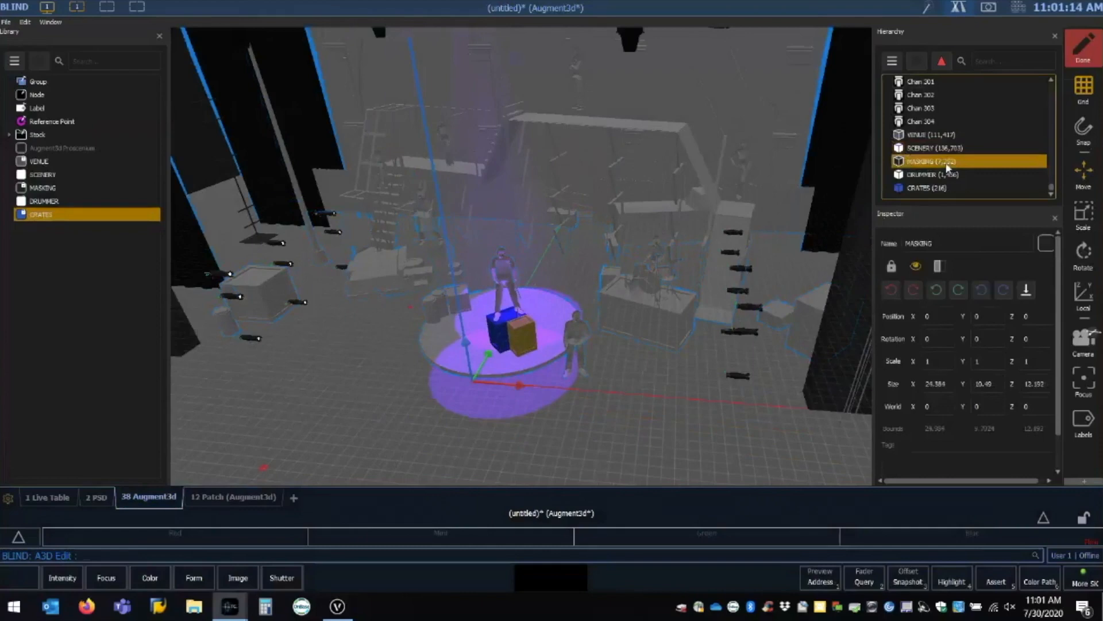
right_click(947, 166)
left_click(992, 184)
left_click(887, 162)
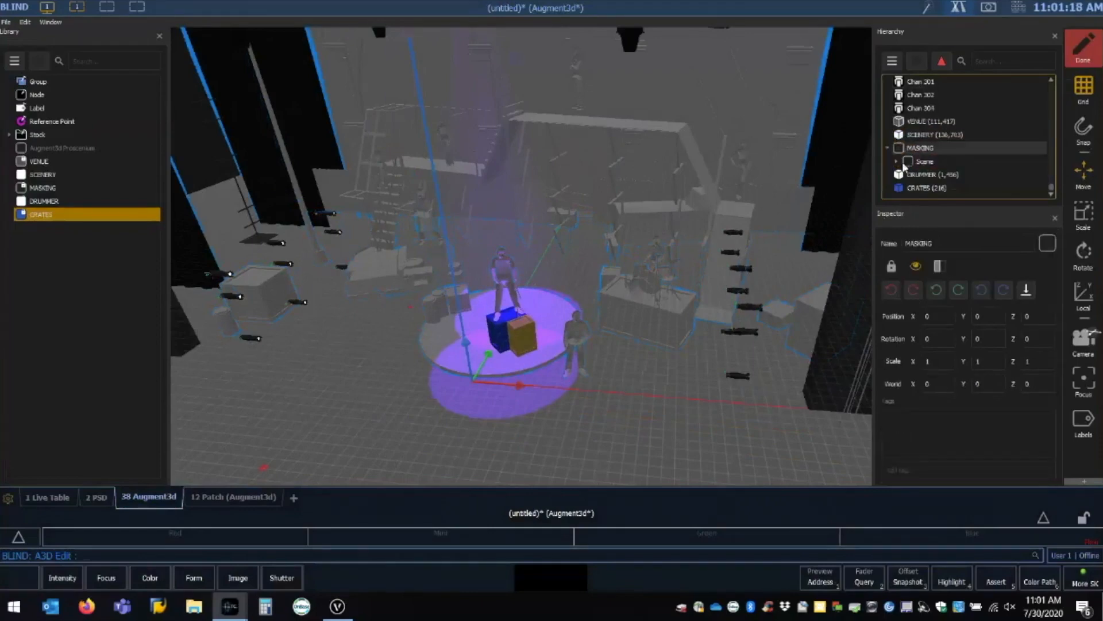
Expand the MASKING hierarchy through Scene, Geometry and Mind_The_Gap_-_Masking down to the NURBS surfaces of the four borders.
left_click(897, 162)
left_click(906, 161)
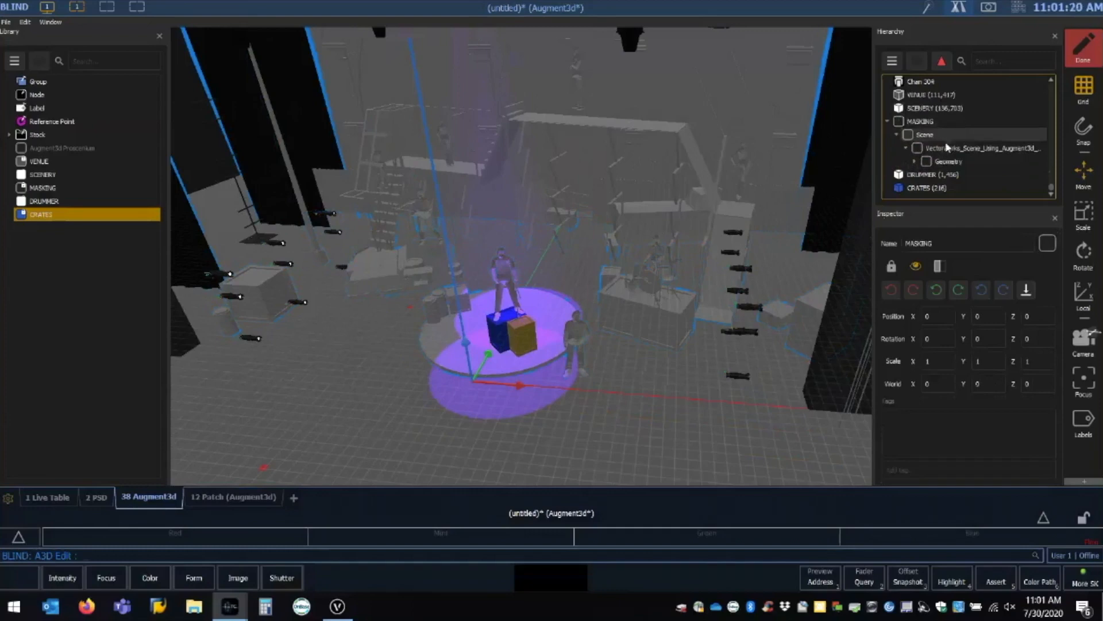
left_click(915, 162)
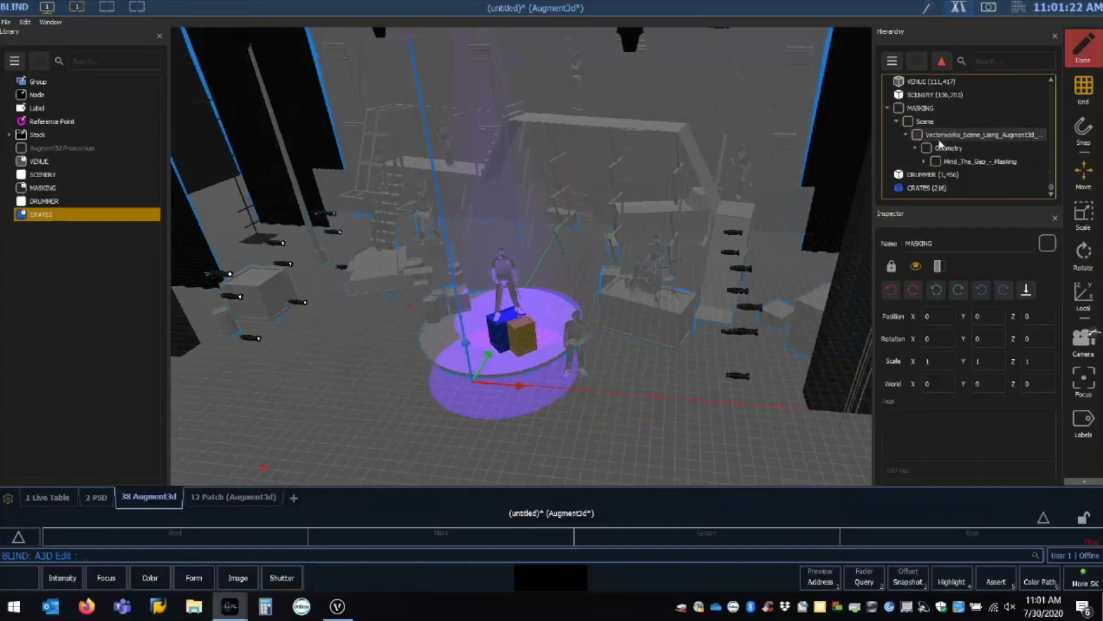
left_click(924, 162)
scroll(928, 157, "down", 2)
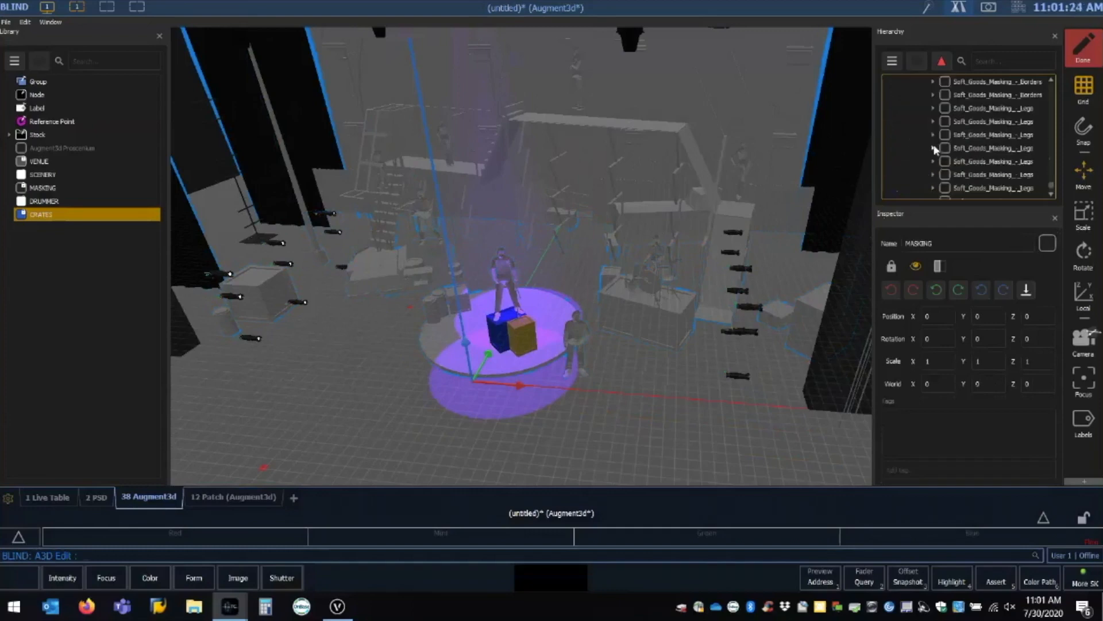
scroll(939, 148, "down", 1)
scroll(943, 149, "up", 1)
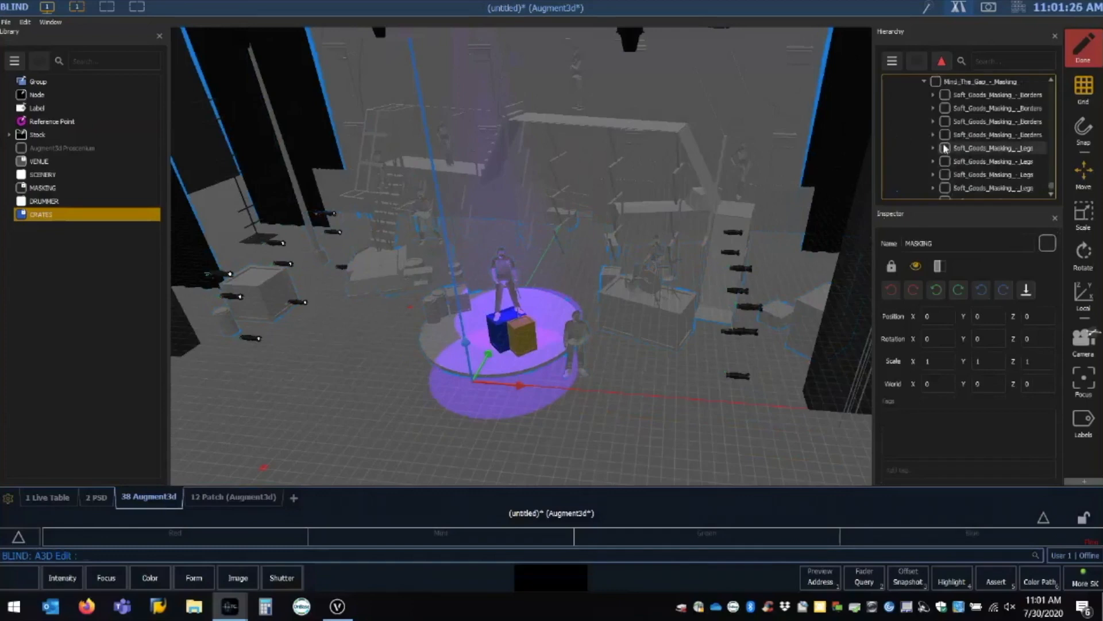
left_click(933, 95)
left_click(933, 122)
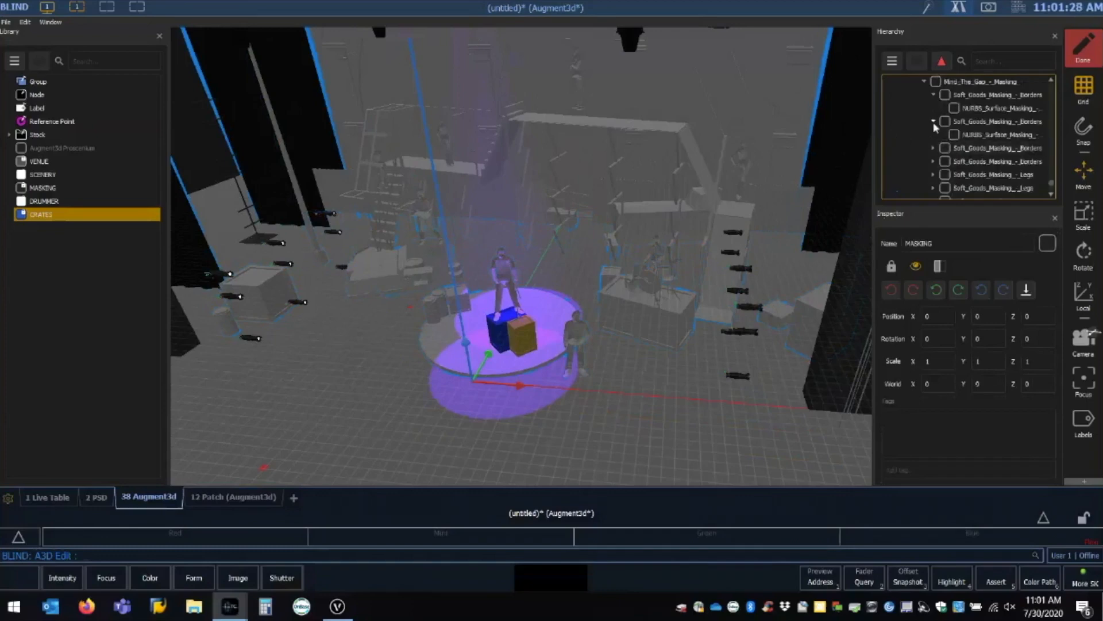
left_click(934, 149)
left_click(932, 175)
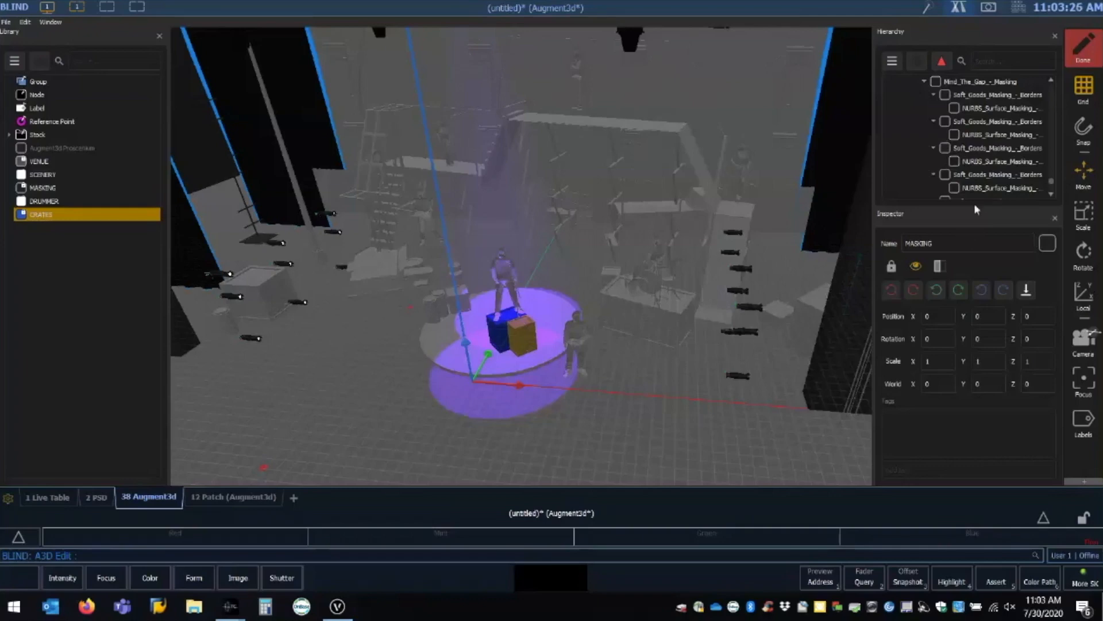
Move the first border's NURBS surface out of the MASKING tree to the top level of the hierarchy, between VENUE and SCENERY.
scroll(986, 167, "up", 1)
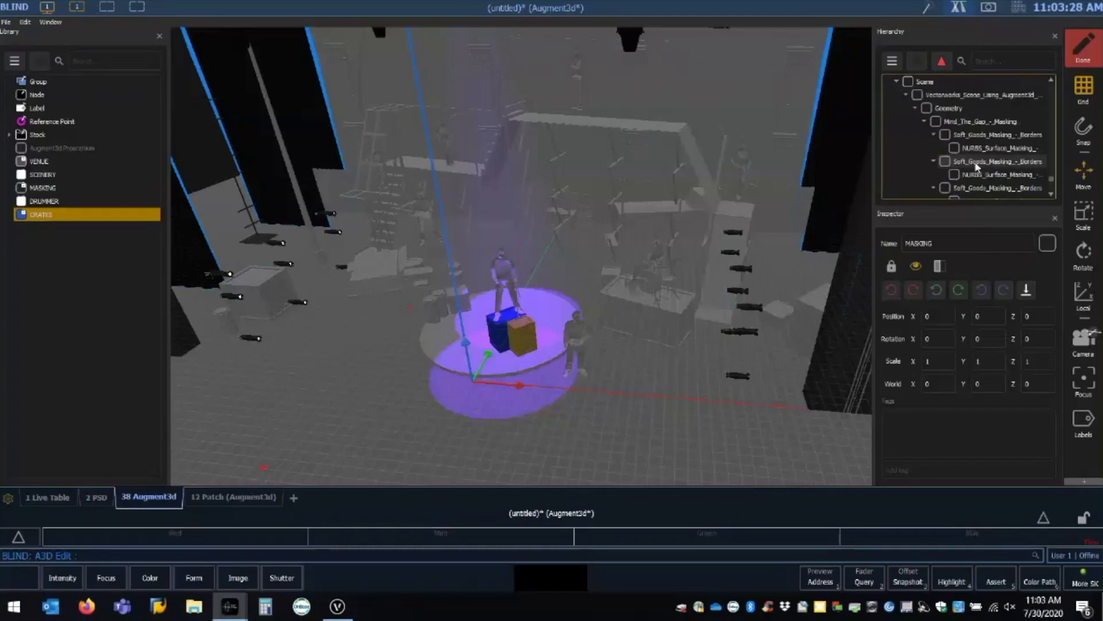
left_click(981, 148)
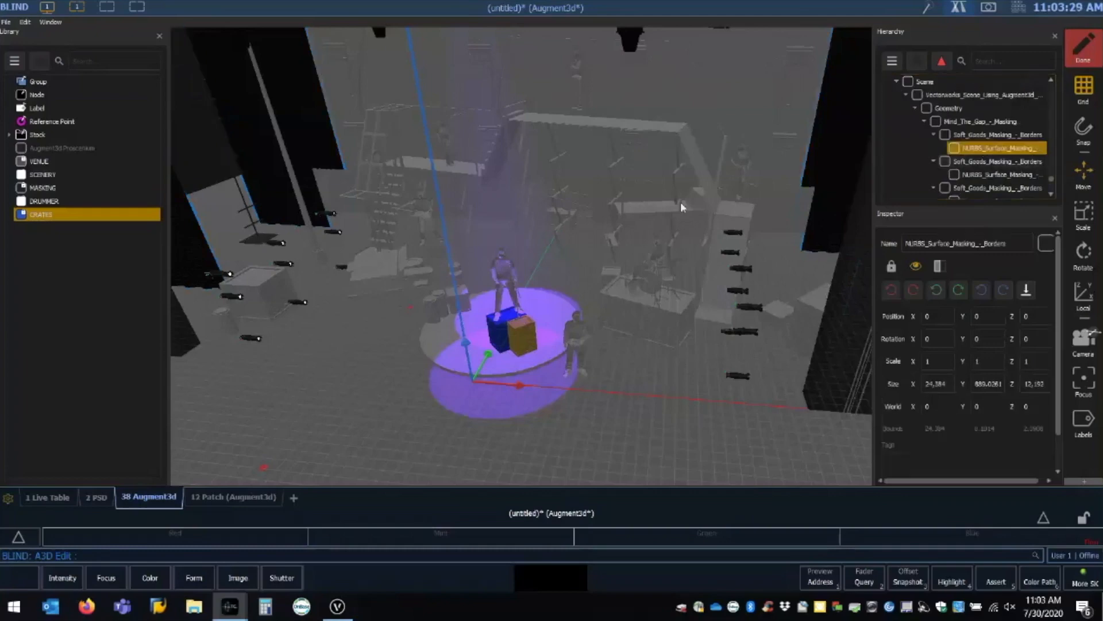
left_click(627, 252)
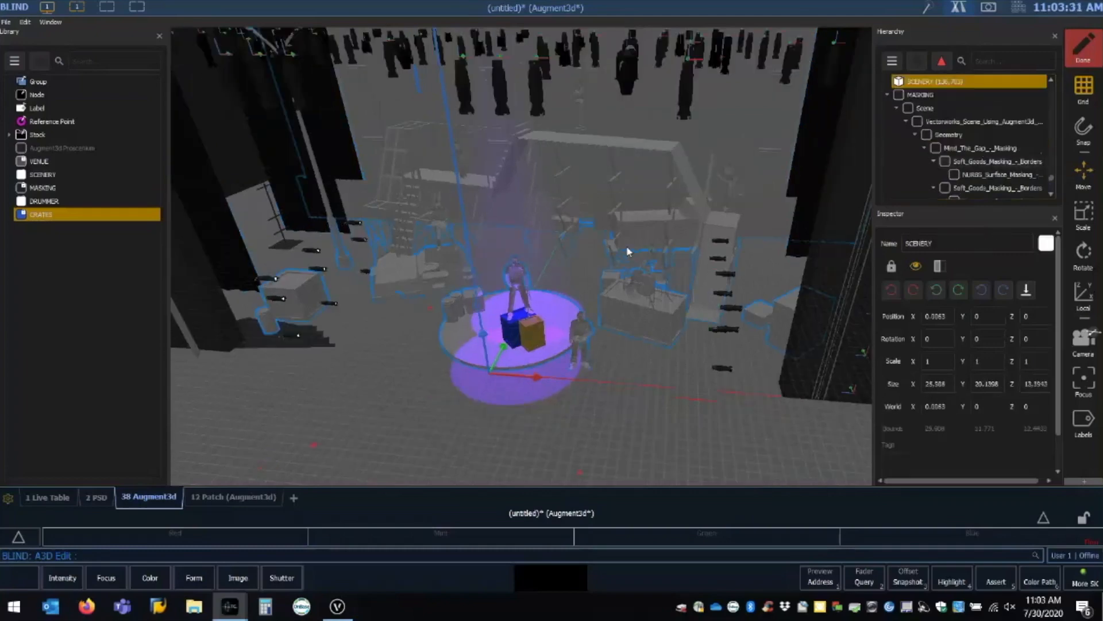
left_click(987, 175)
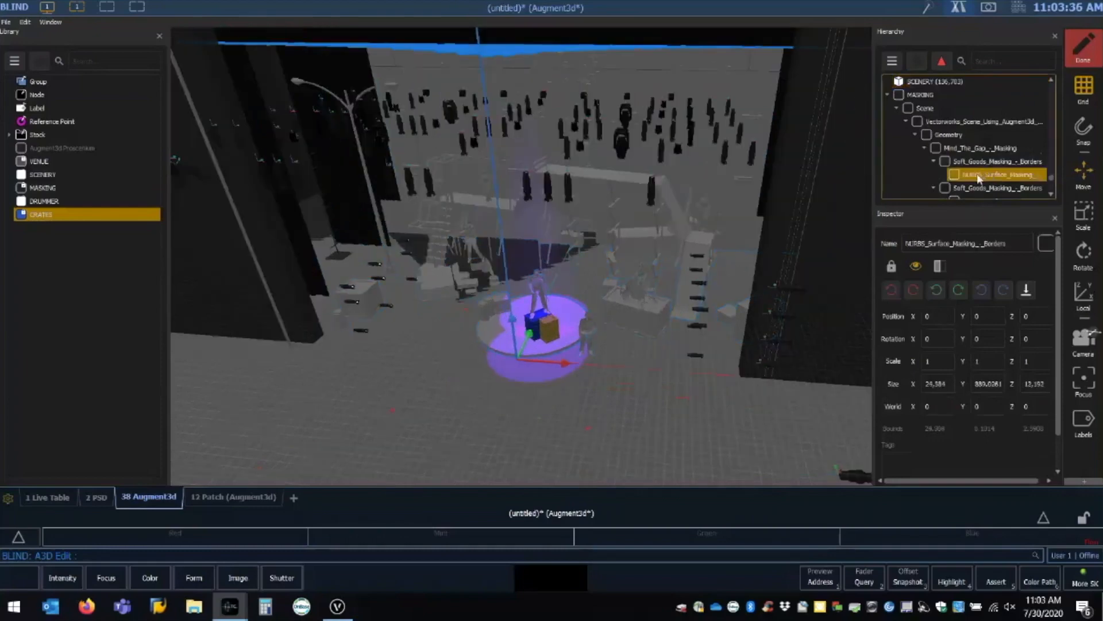
left_click_drag(978, 178, 967, 93)
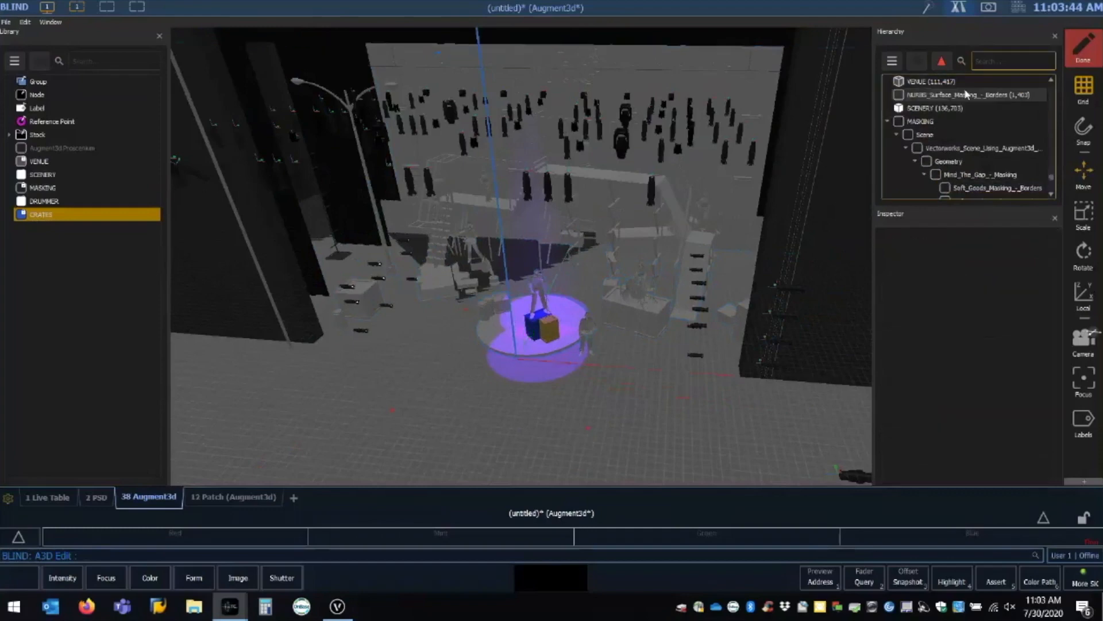
Hide the extracted border surface and show it again to identify it across the proscenium opening.
left_click(966, 94)
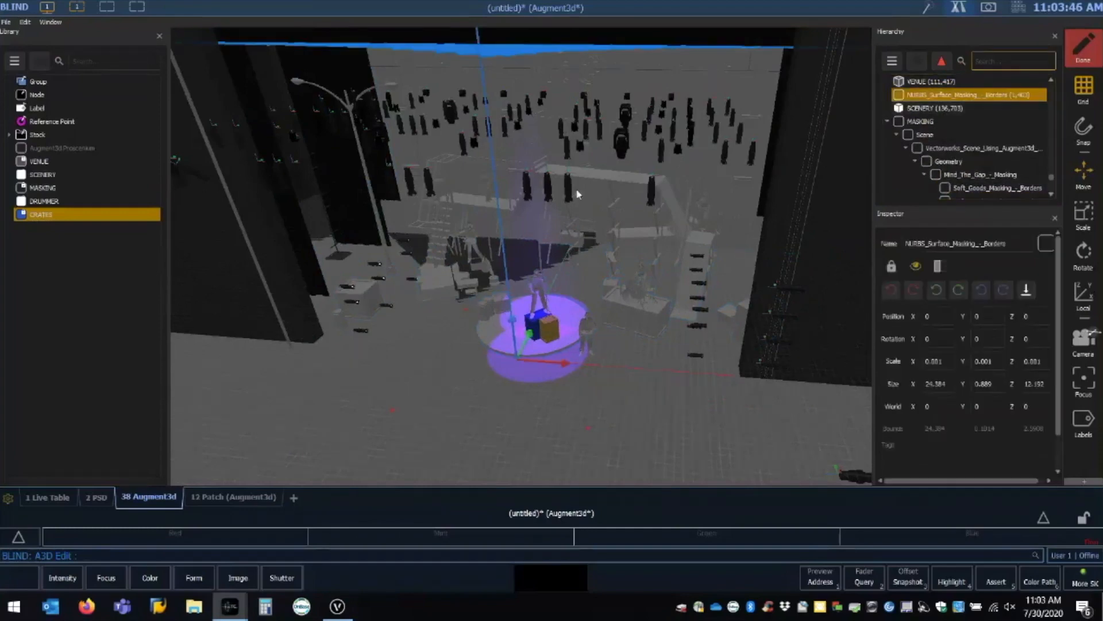
middle_click_drag(751, 86, 748, 188)
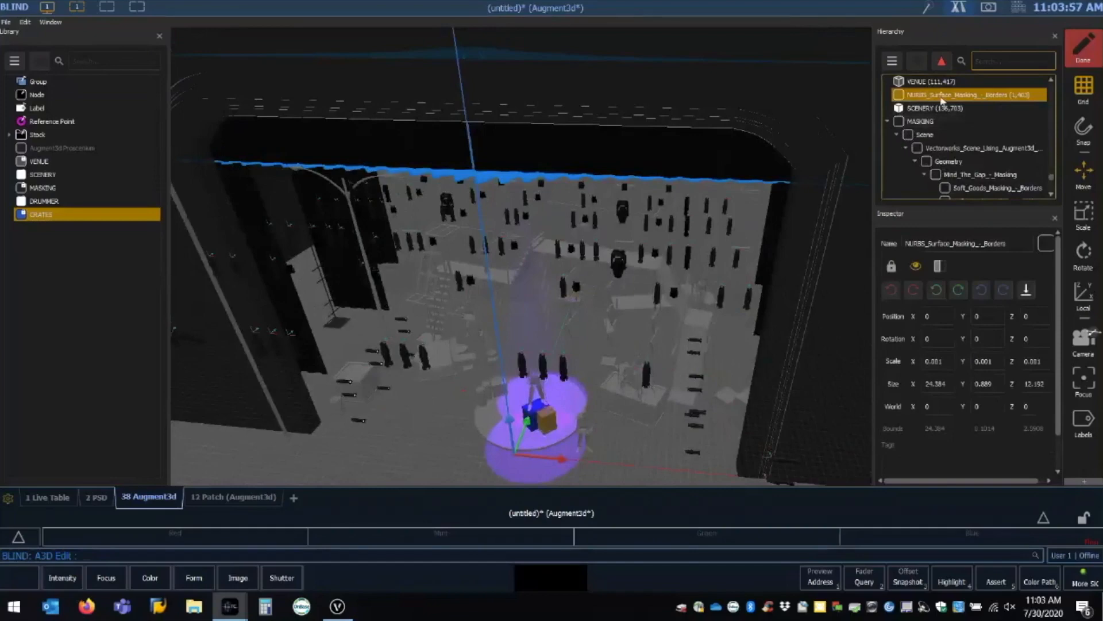
left_click(915, 267)
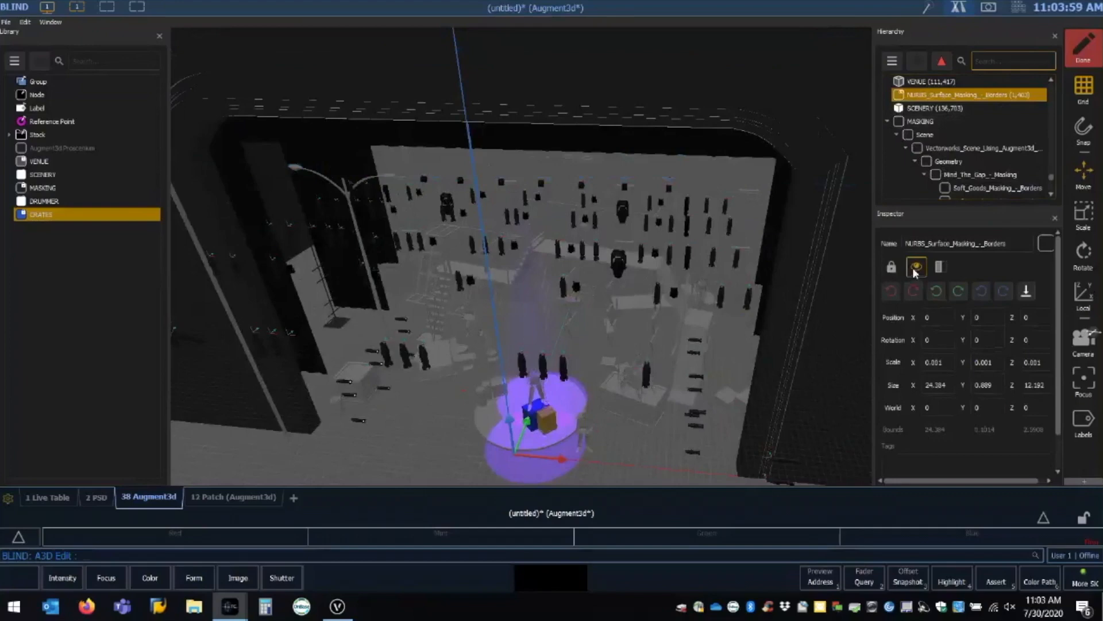
left_click(913, 267)
middle_click_drag(588, 291, 610, 296)
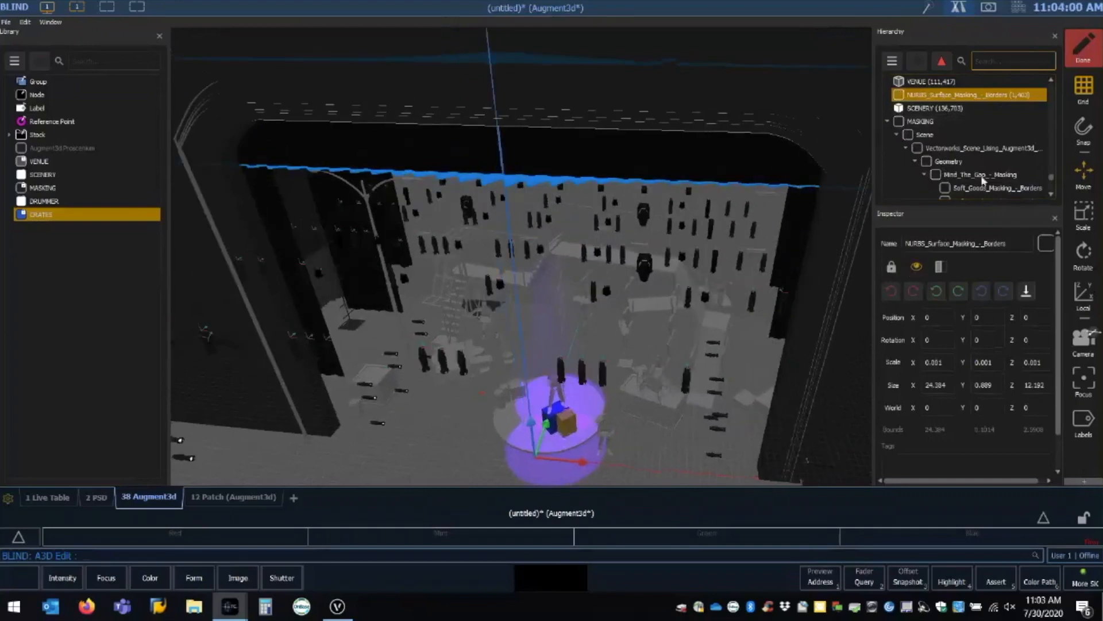
Rename the extracted border surface as Border 1.
double_click(959, 97)
type("BORD")
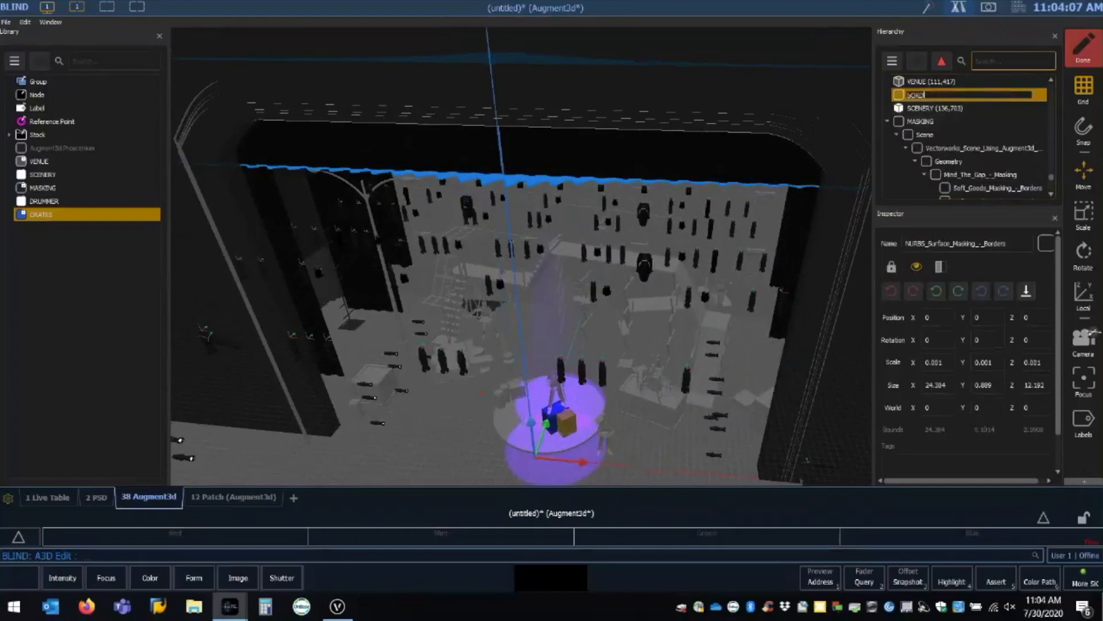
key("BackSpace")
key("BackSpace")
type("rder 1")
key("Return")
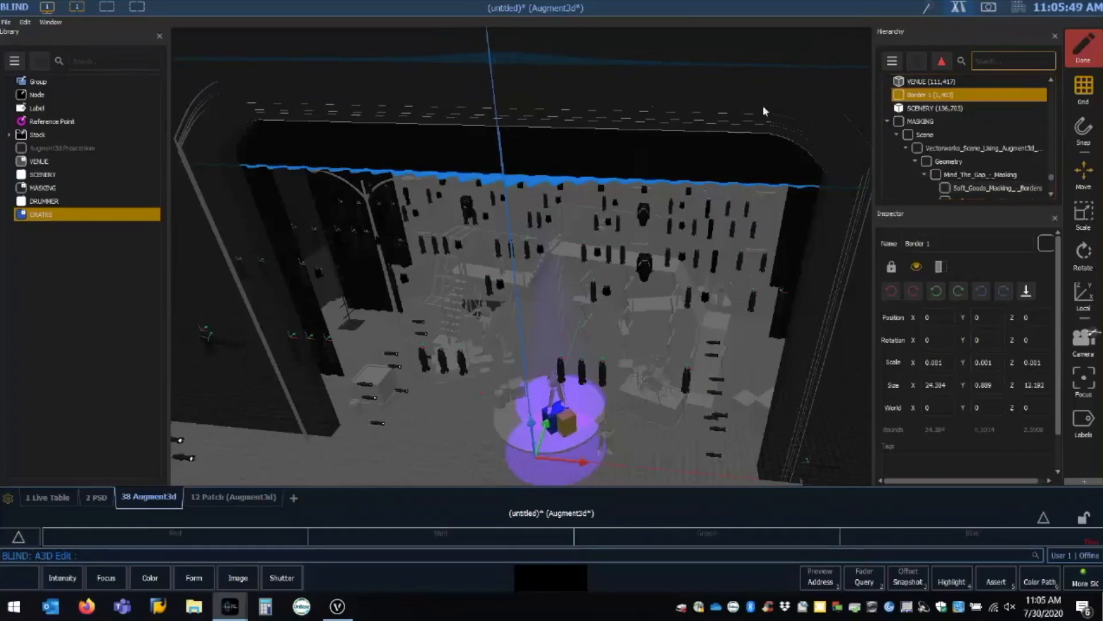
Examine the models' triangle counts and performance rank, selecting SCENERY, VENUE, DRUMMER and Border 1 in turn.
mouse_move(944, 61)
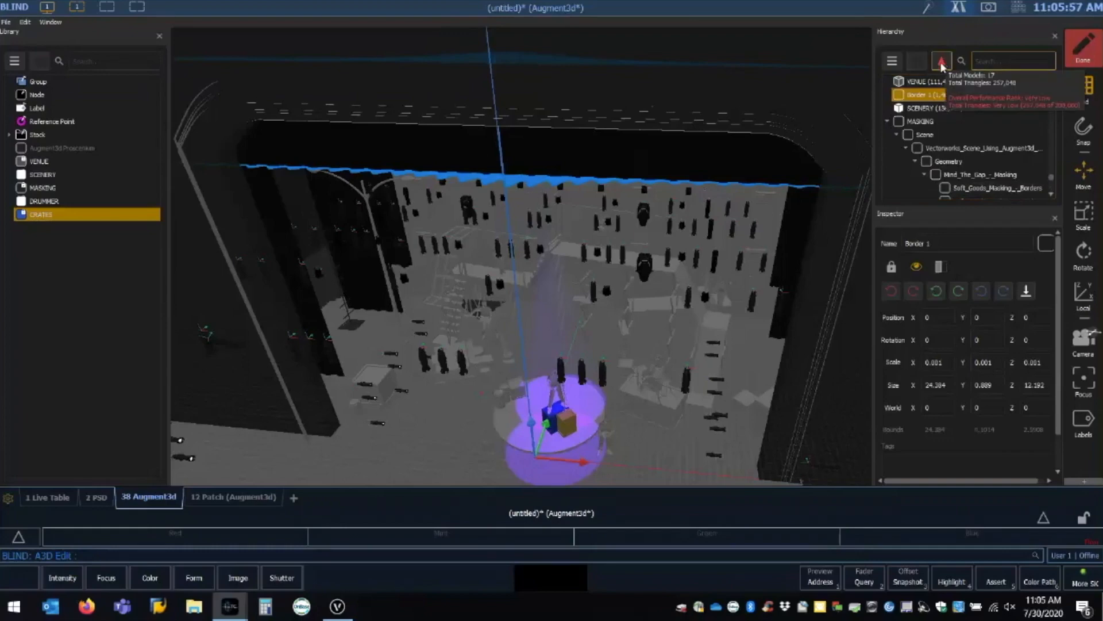
left_click(943, 64)
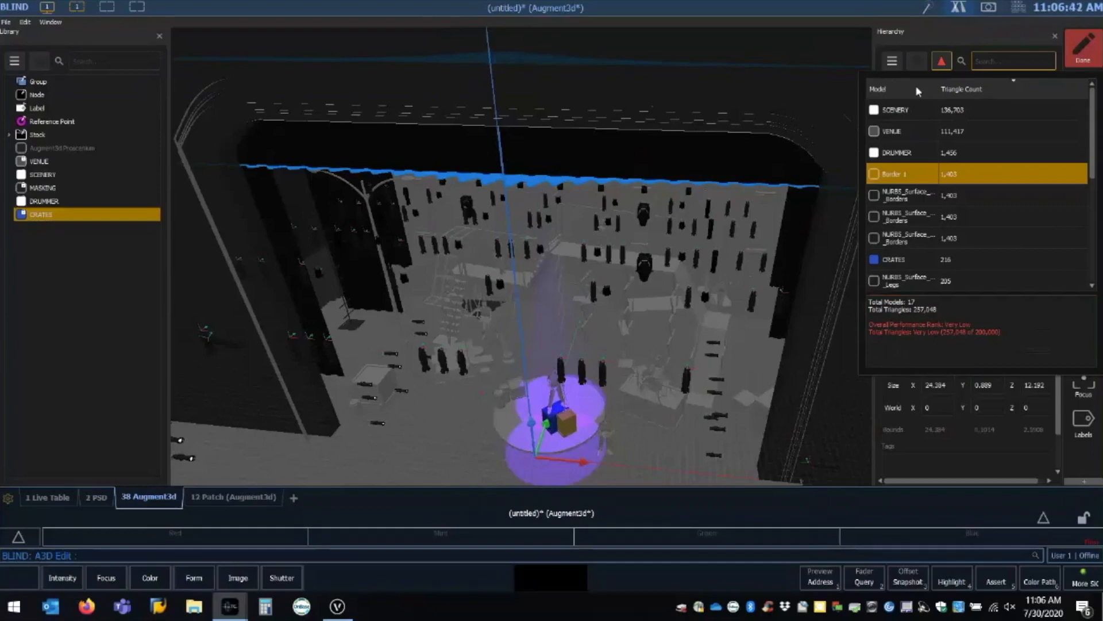
scroll(965, 103, "down", 1)
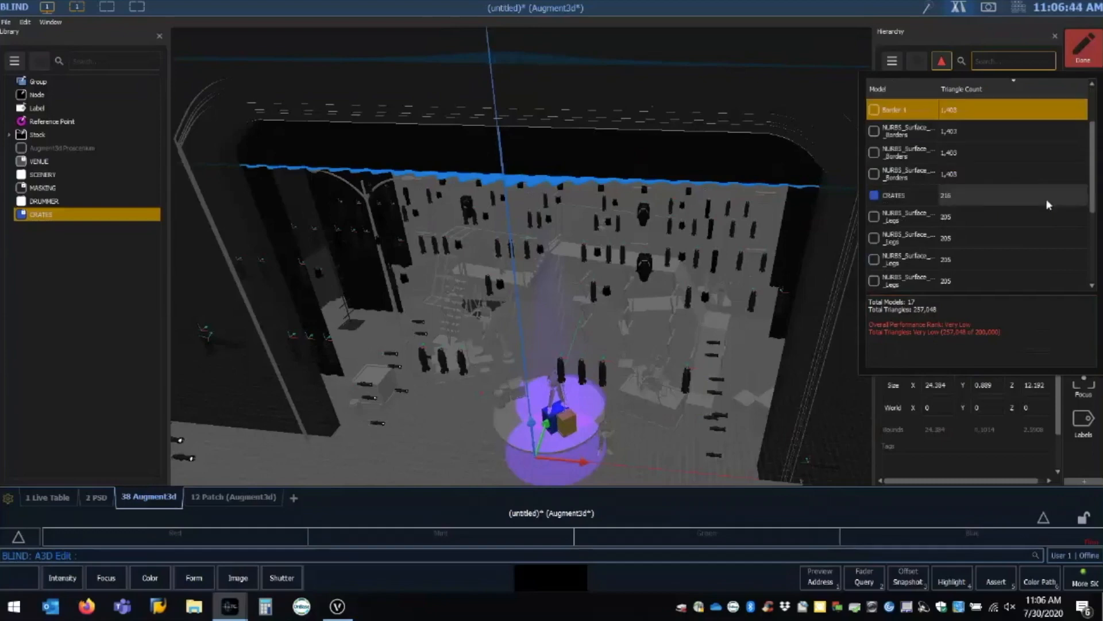
scroll(1036, 200, "down", 3)
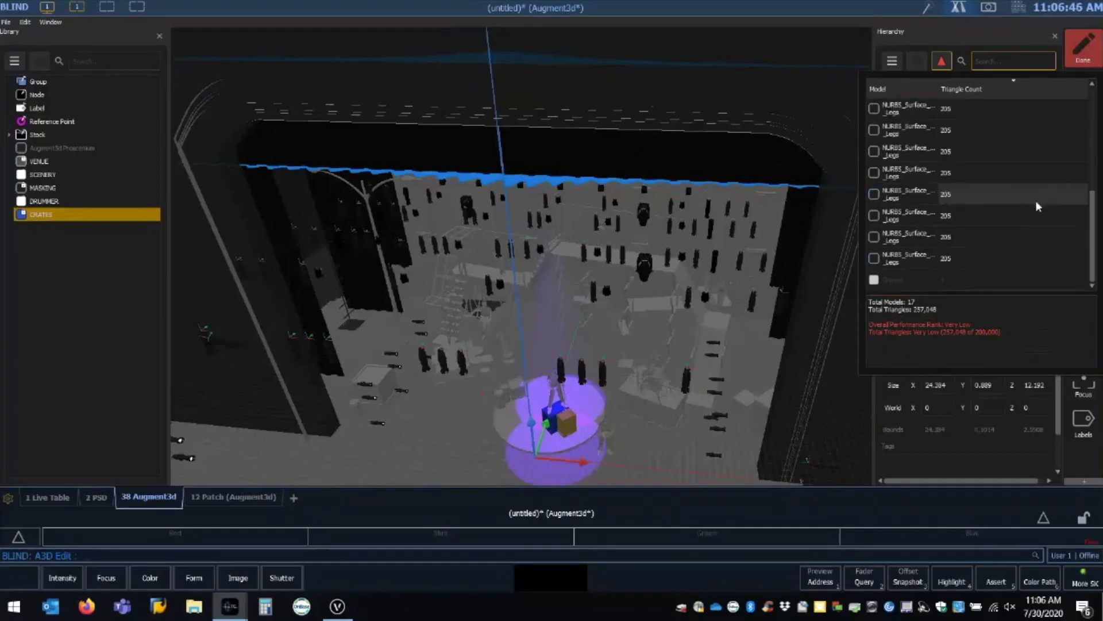
scroll(1035, 200, "up", 3)
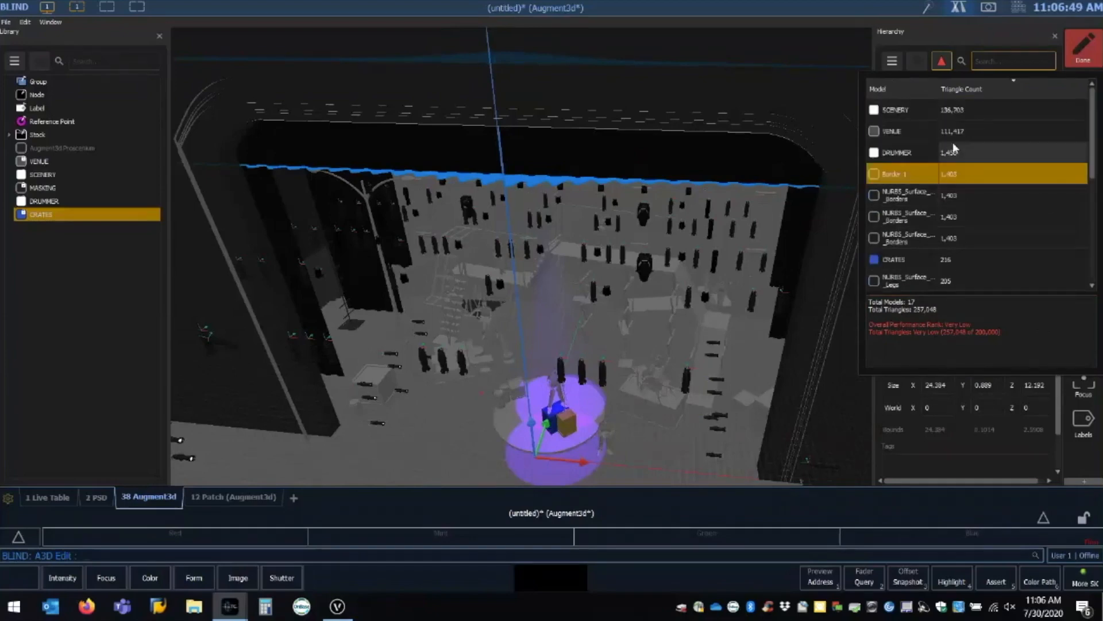
left_click(976, 115)
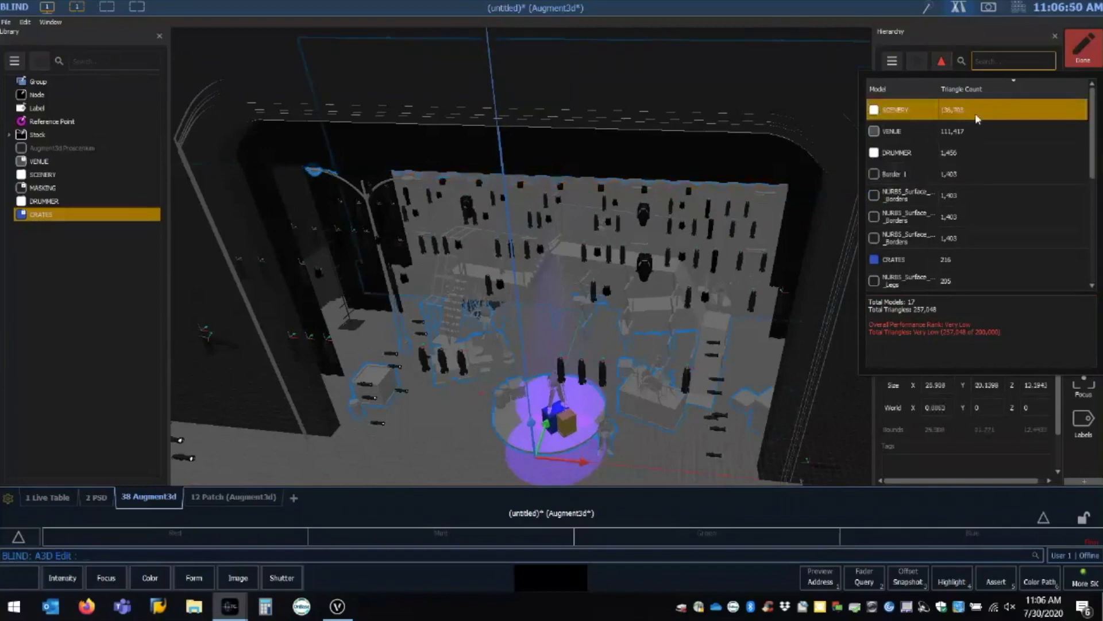
left_click(973, 131)
left_click(971, 153)
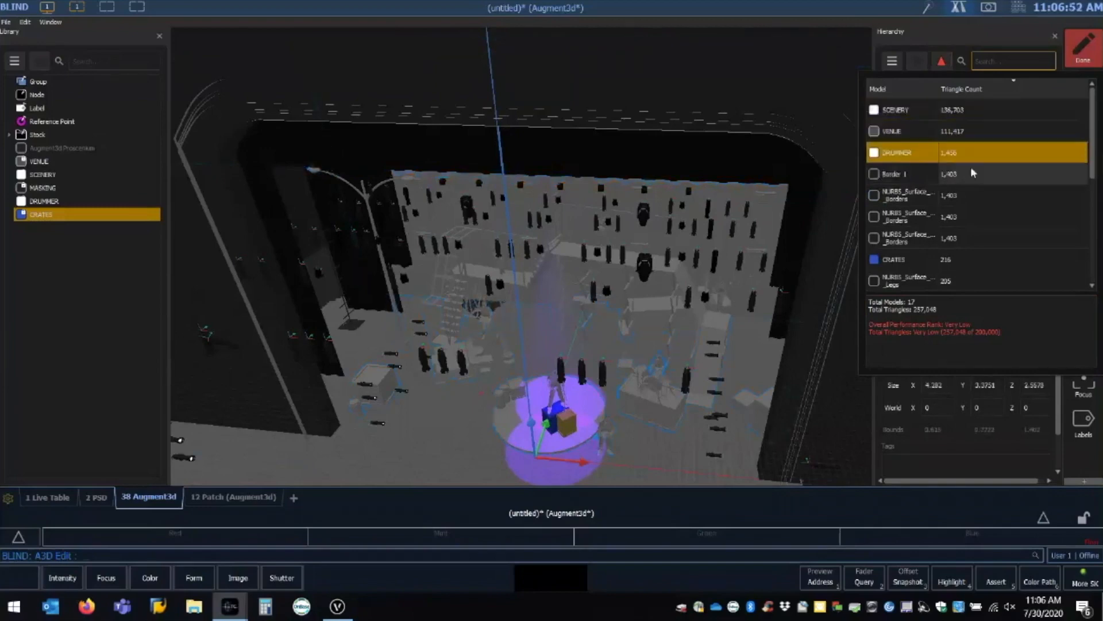
left_click(972, 172)
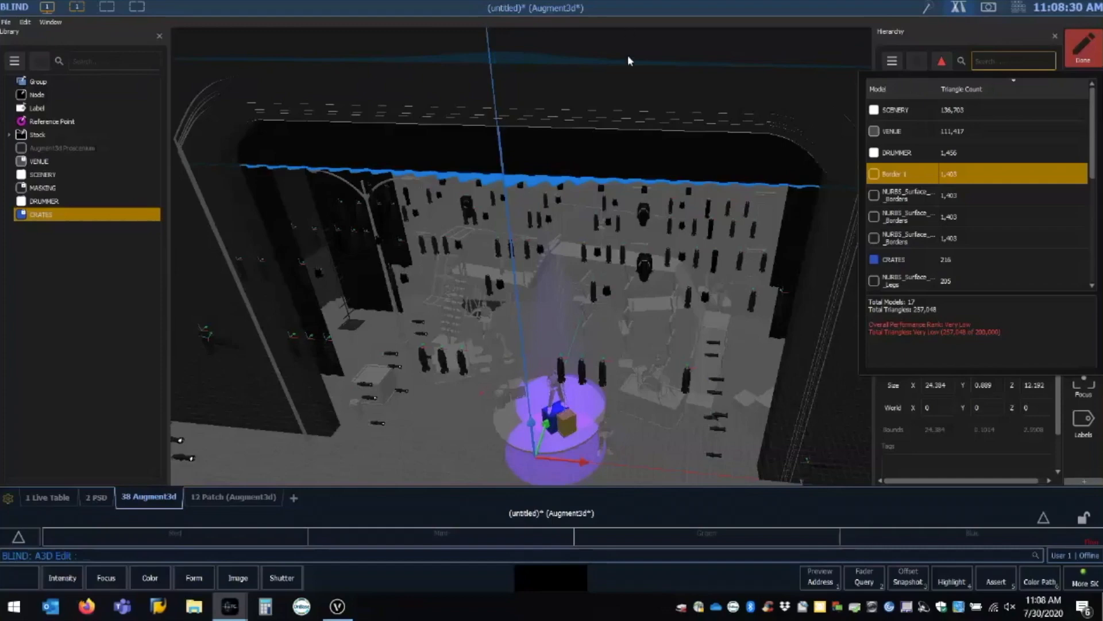
Switch to Vectorworks and set up a COLLADA export of the crates using the Fast Renderworks render mode.
key("alt+Tab")
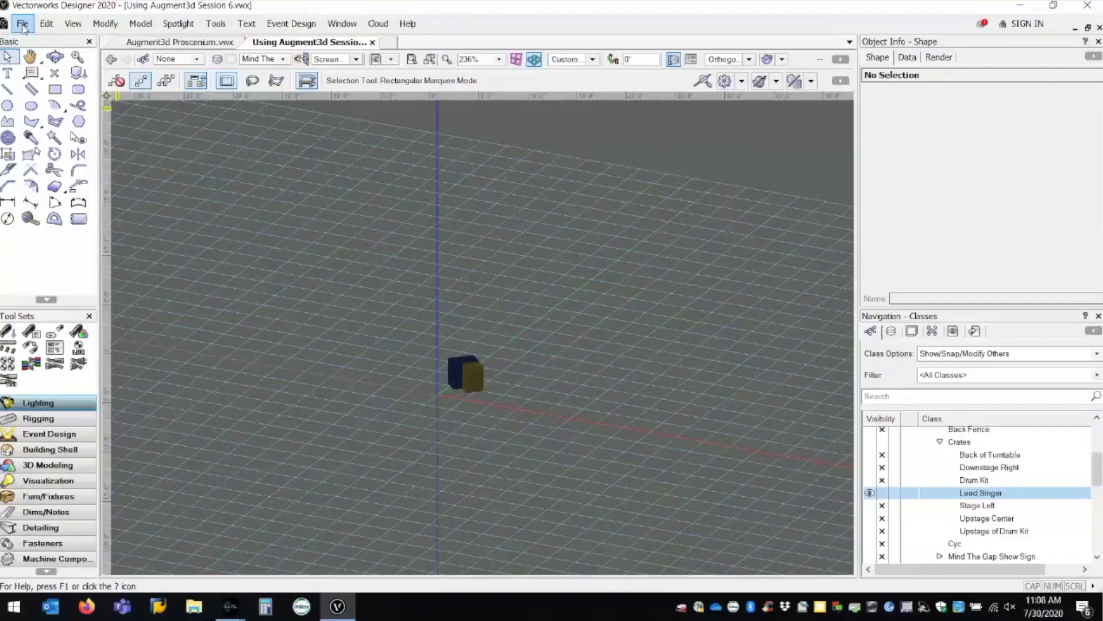
left_click(22, 24)
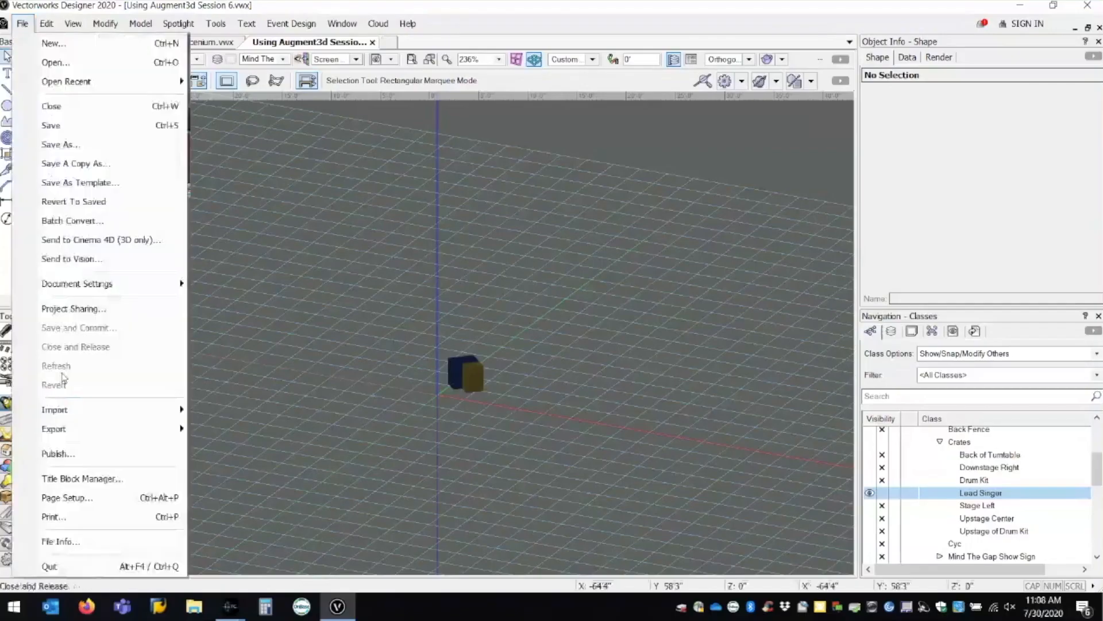
mouse_move(53, 428)
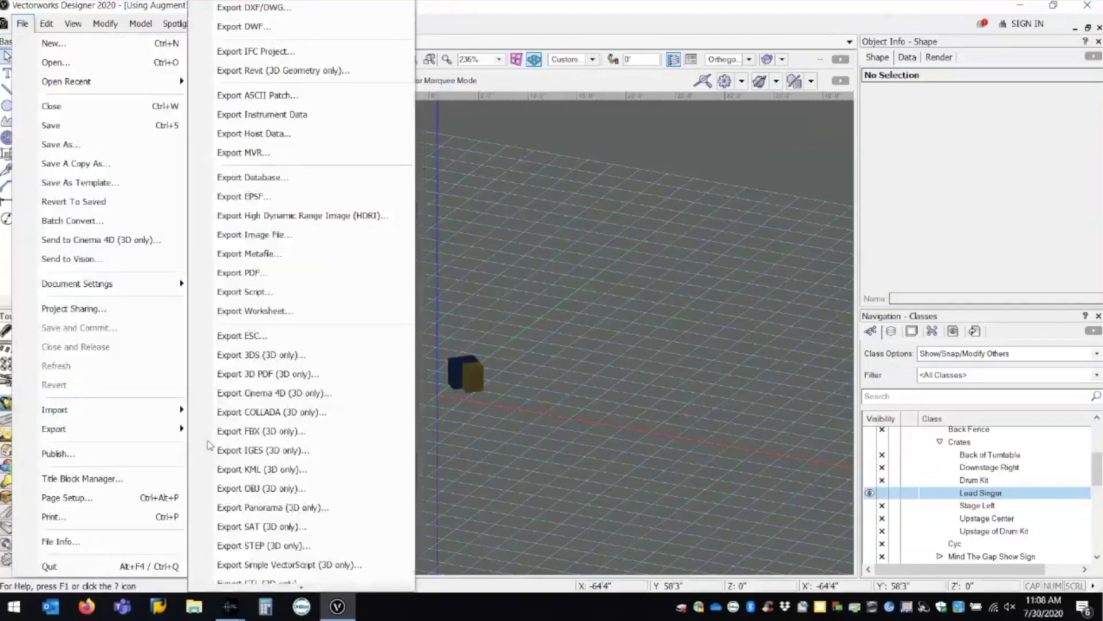
left_click(300, 413)
left_click(646, 183)
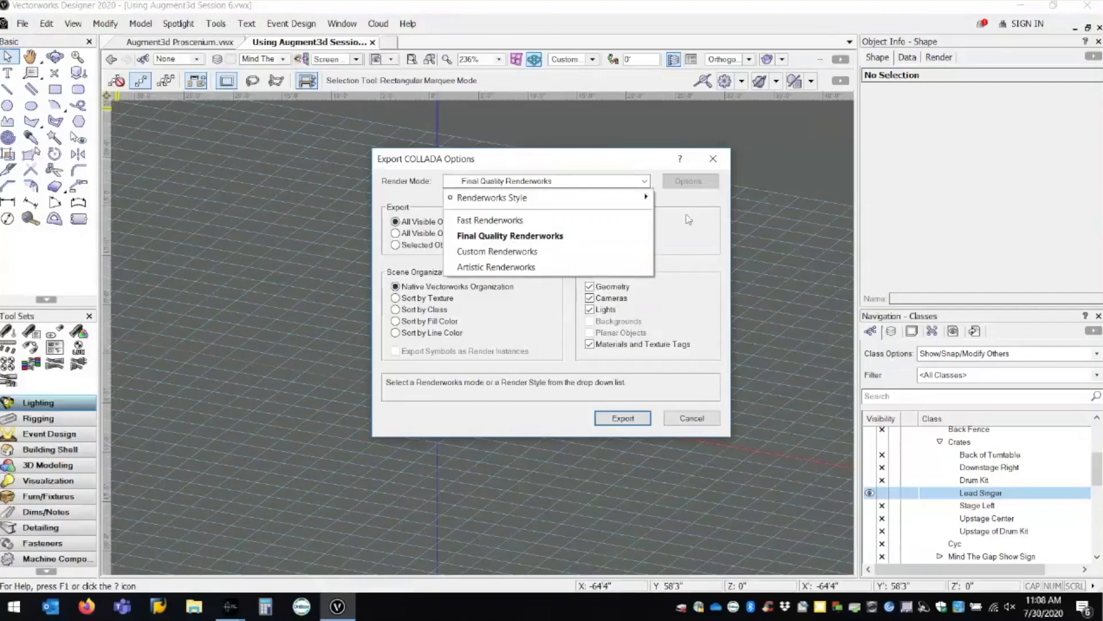
left_click(592, 226)
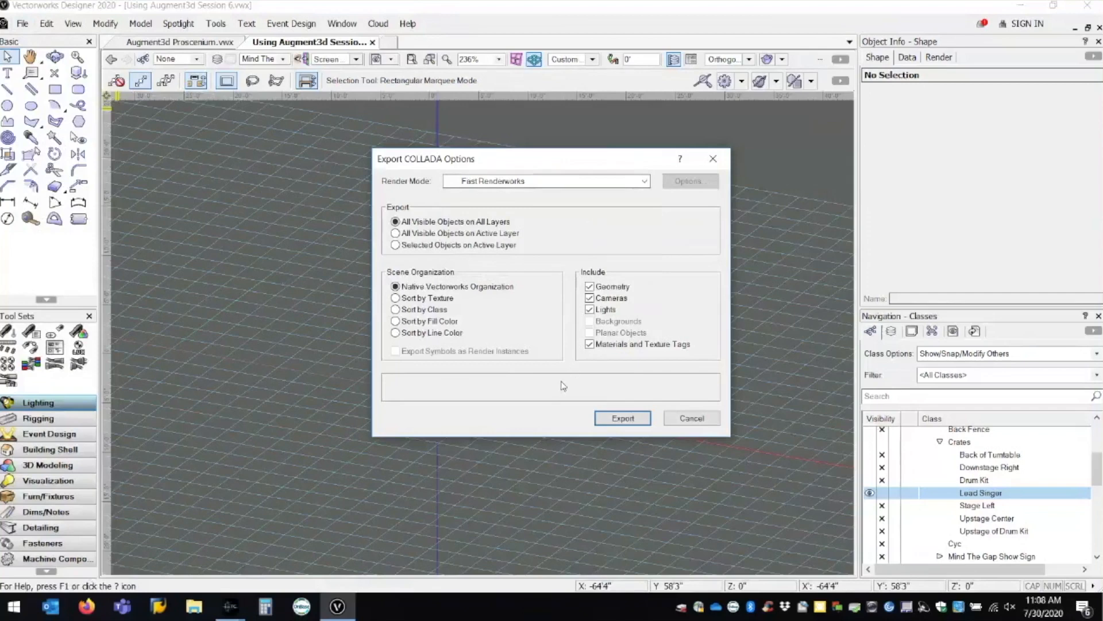
Export the crates to the Desktop as a COLLADA file named CRATES FAST.
left_click(614, 419)
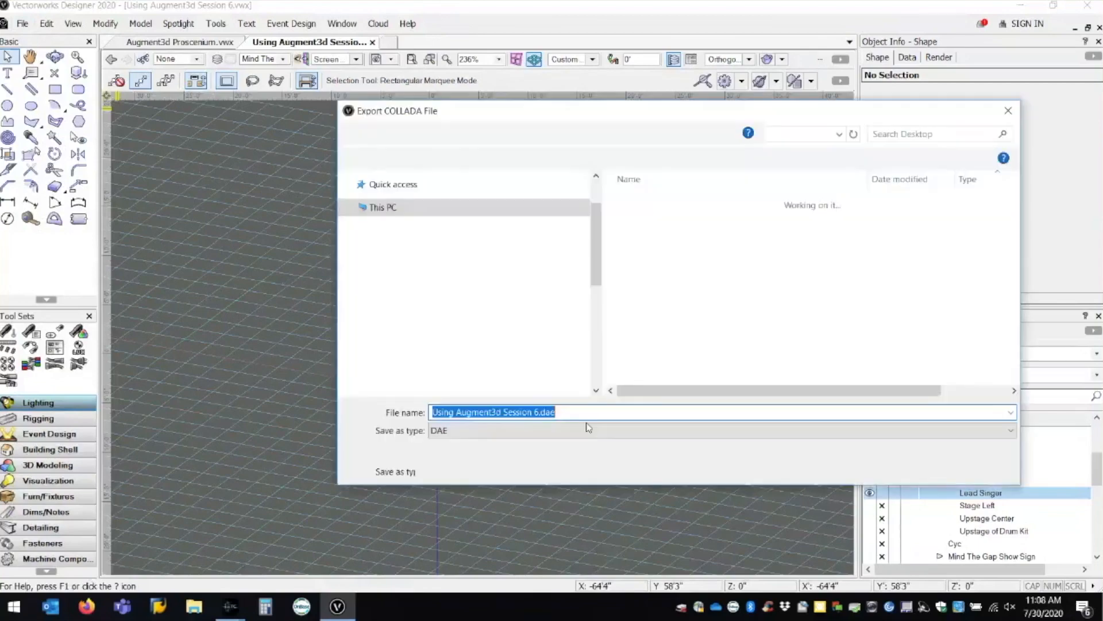
left_click(540, 411)
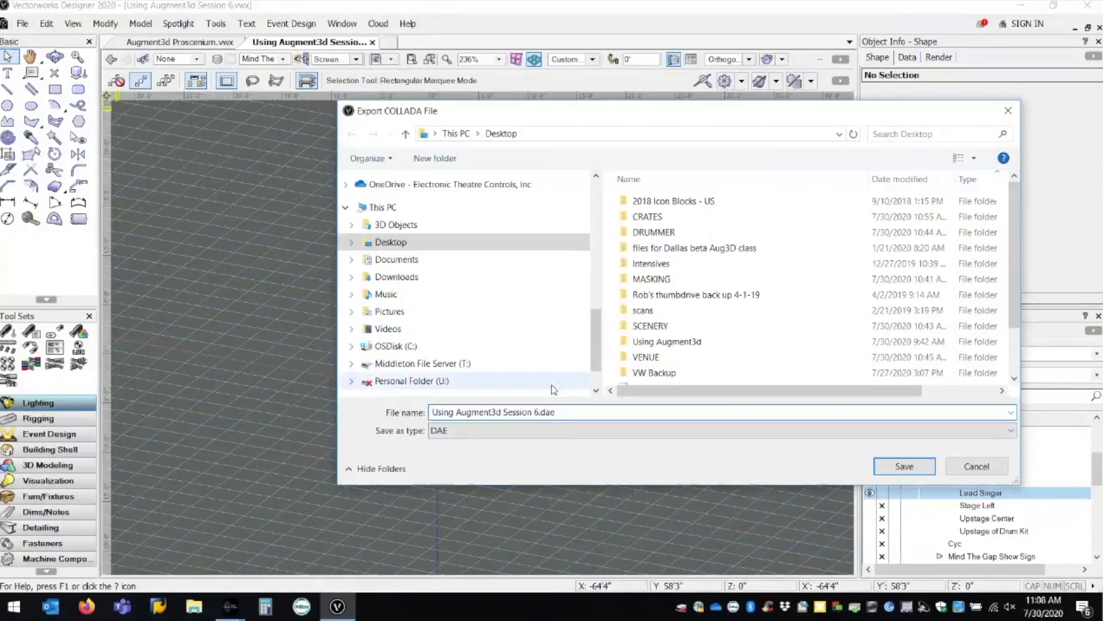
key("BackSpace")
key("BackSpace")
key("BackSpace")
key("BackSpace")
key("BackSpace")
key("BackSpace")
key("BackSpace")
key("BackSpace")
key("BackSpace")
key("BackSpace")
key("BackSpace")
key("BackSpace")
key("BackSpace")
key("BackSpace")
key("BackSpace")
key("BackSpace")
key("BackSpace")
key("BackSpace")
key("BackSpace")
key("BackSpace")
key("BackSpace")
key("BackSpace")
key("BackSpace")
key("BackSpace")
key("BackSpace")
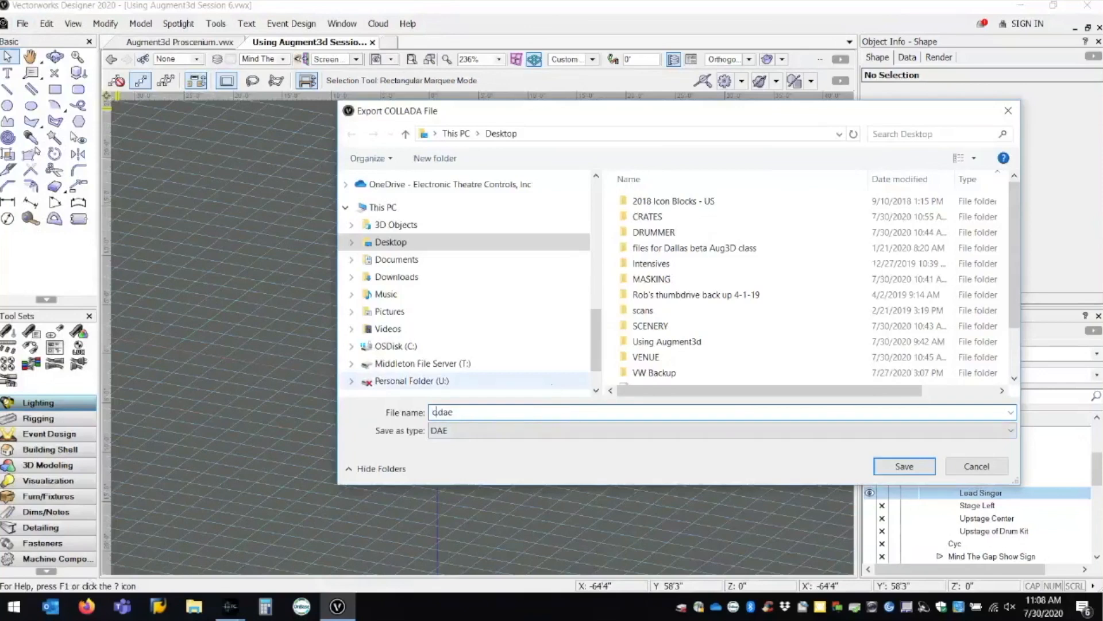
type("CRATES FAST")
key("Return")
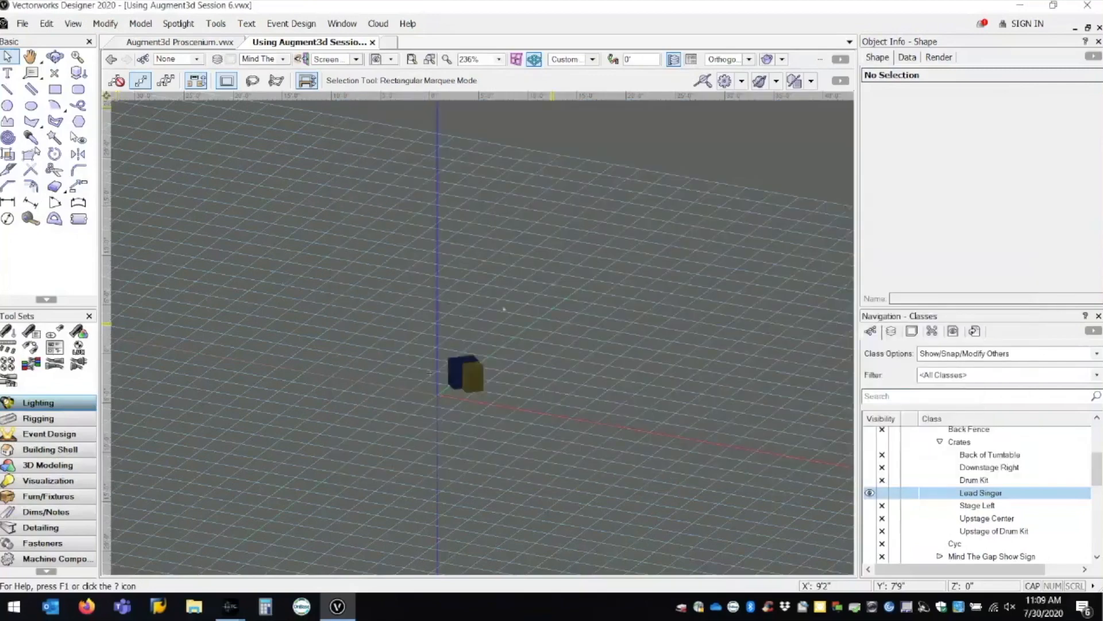
Return to Augment3d, import CRATES FAST.dae from the Desktop in metres with its origin as modelled, and place it in the scene.
key("alt+Tab")
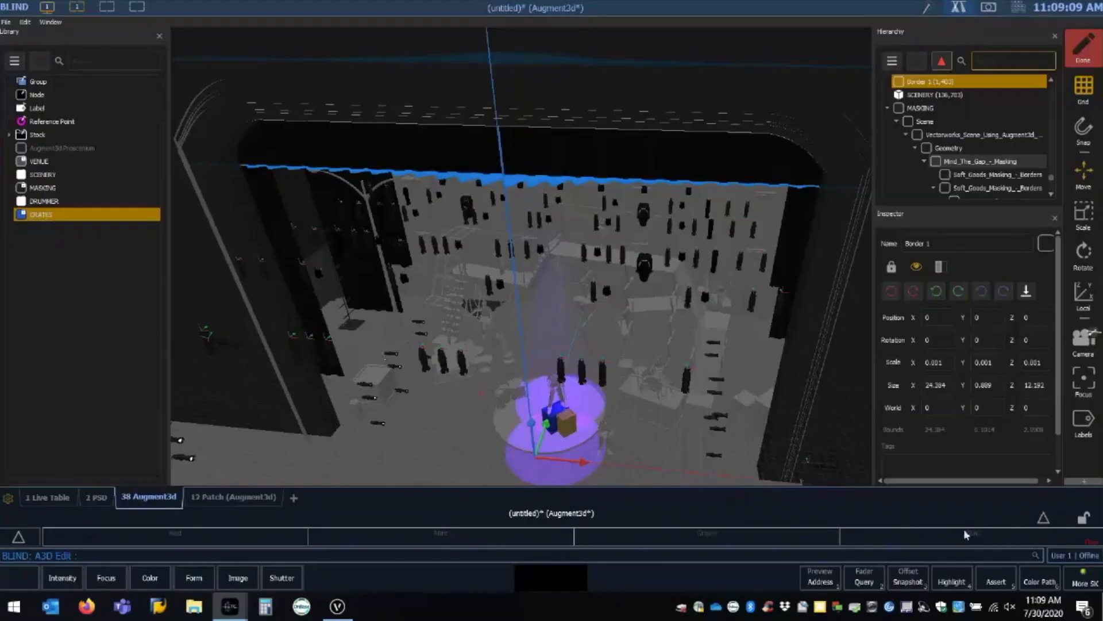
left_click(1044, 517)
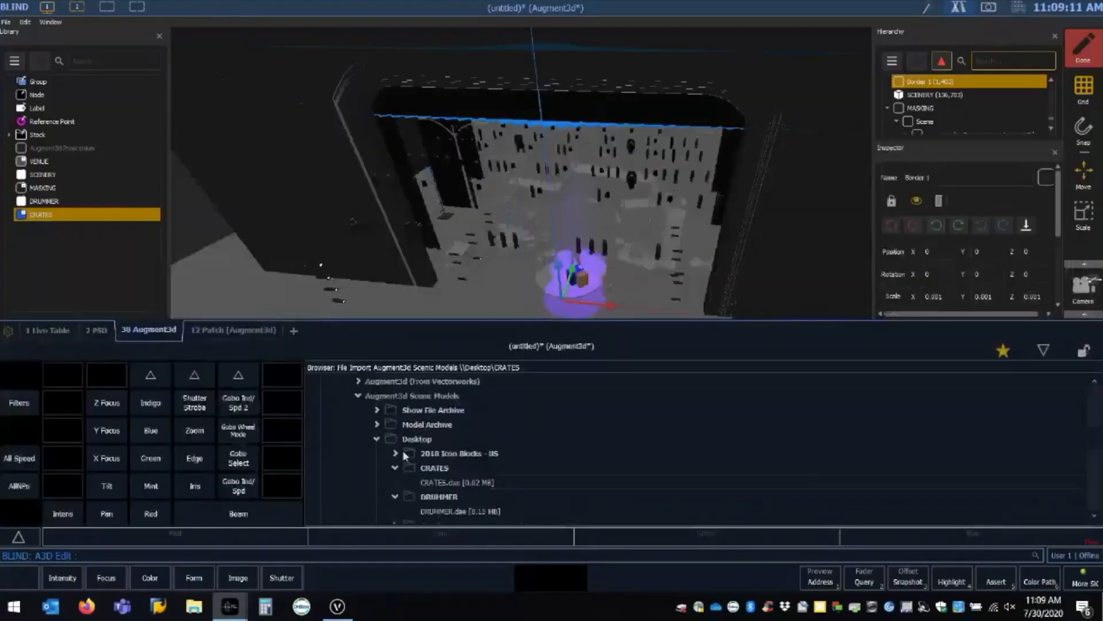
left_click(377, 439)
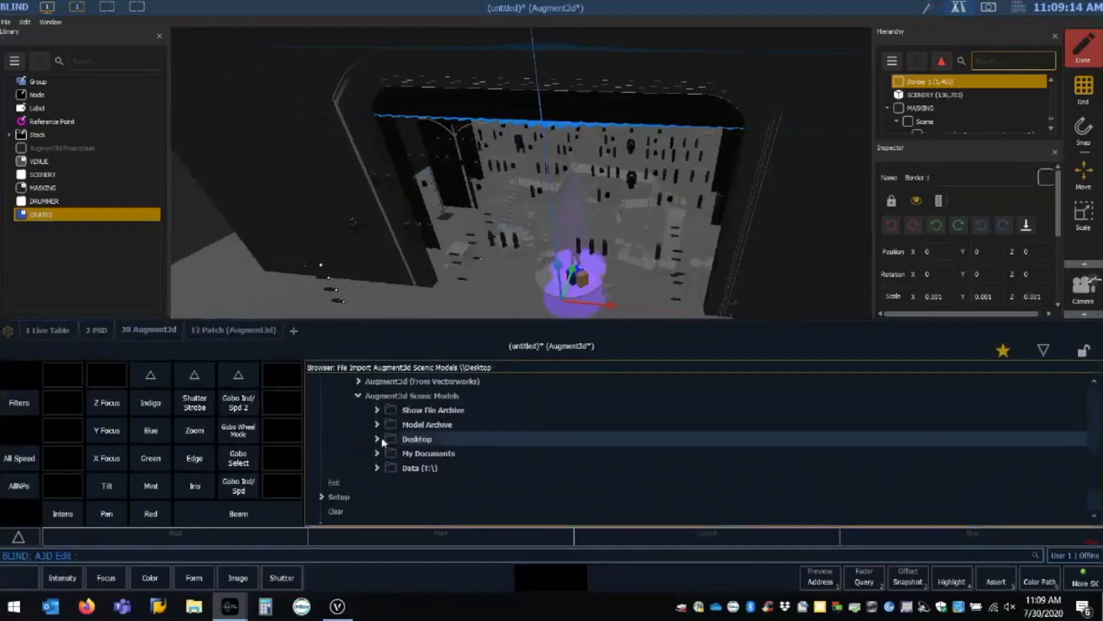
left_click(380, 439)
left_click(447, 495)
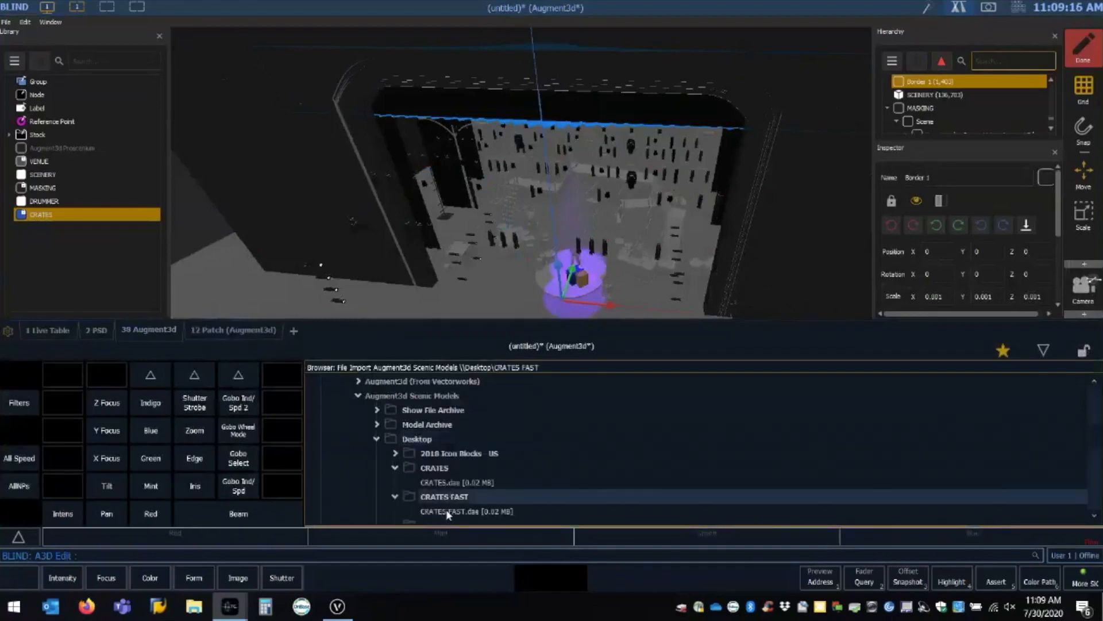
double_click(448, 512)
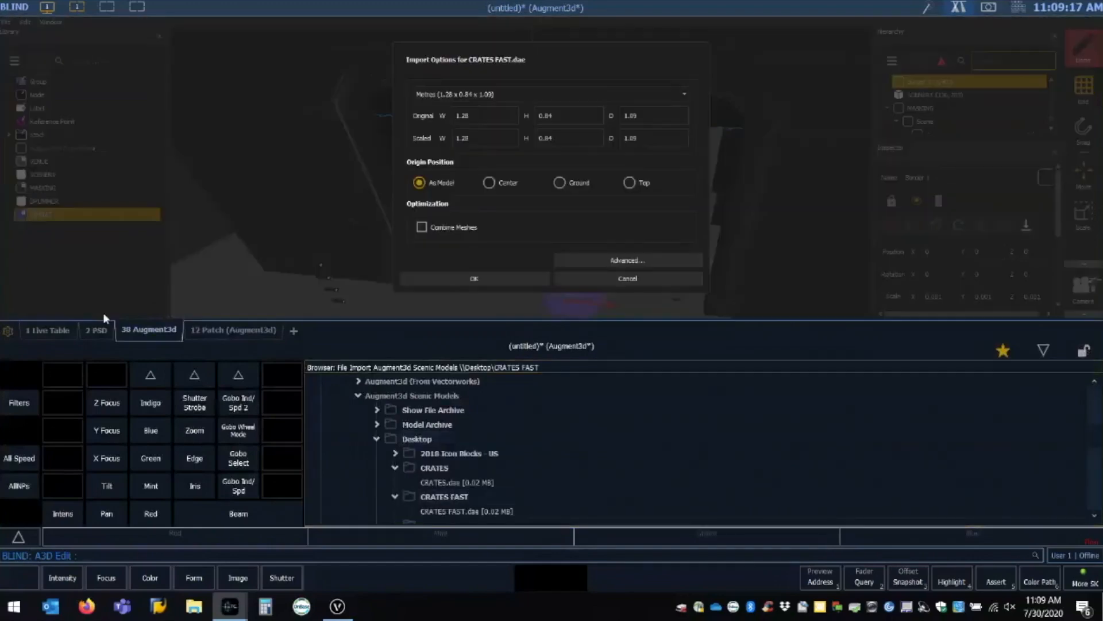
left_click(481, 282)
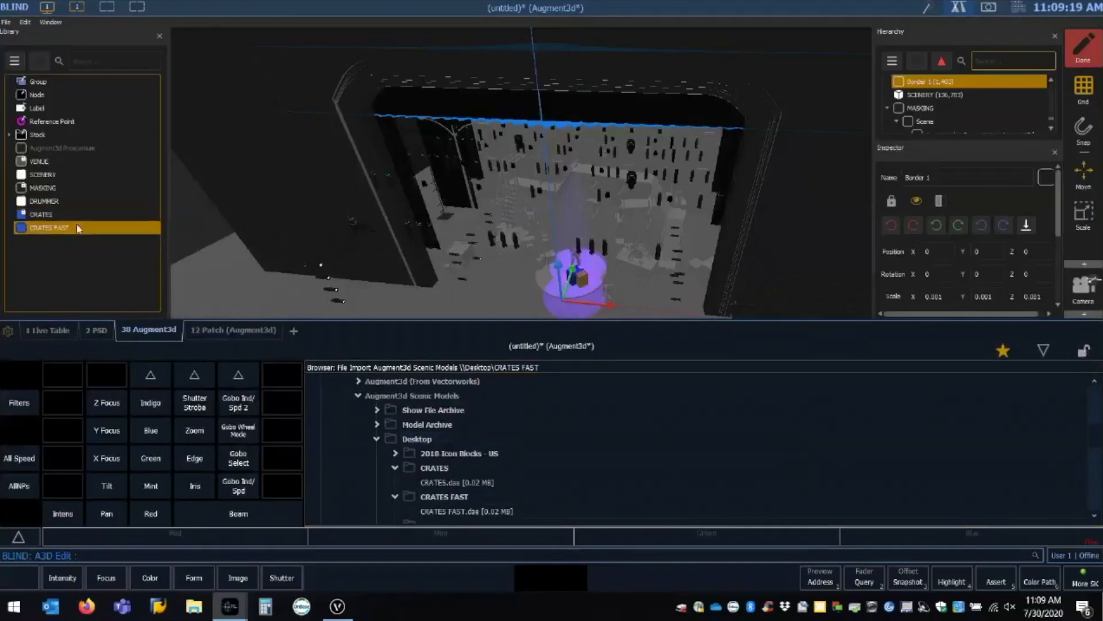
left_click_drag(79, 229, 603, 184)
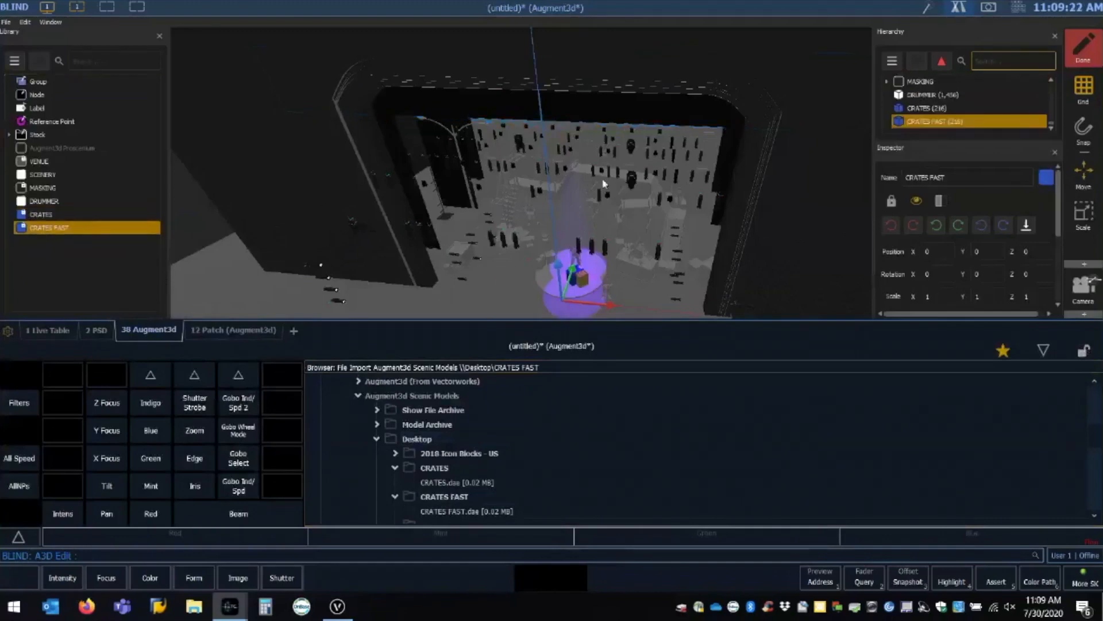
Compare the triangle counts of the CRATES and CRATES FAST models in the performance list.
left_click(943, 63)
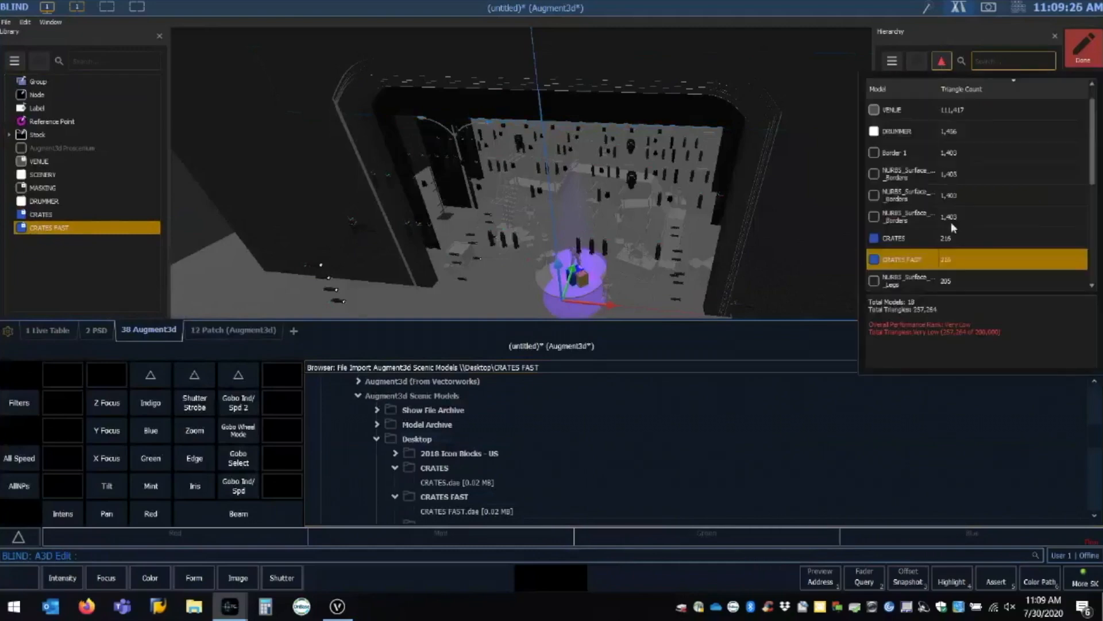
left_click(919, 238)
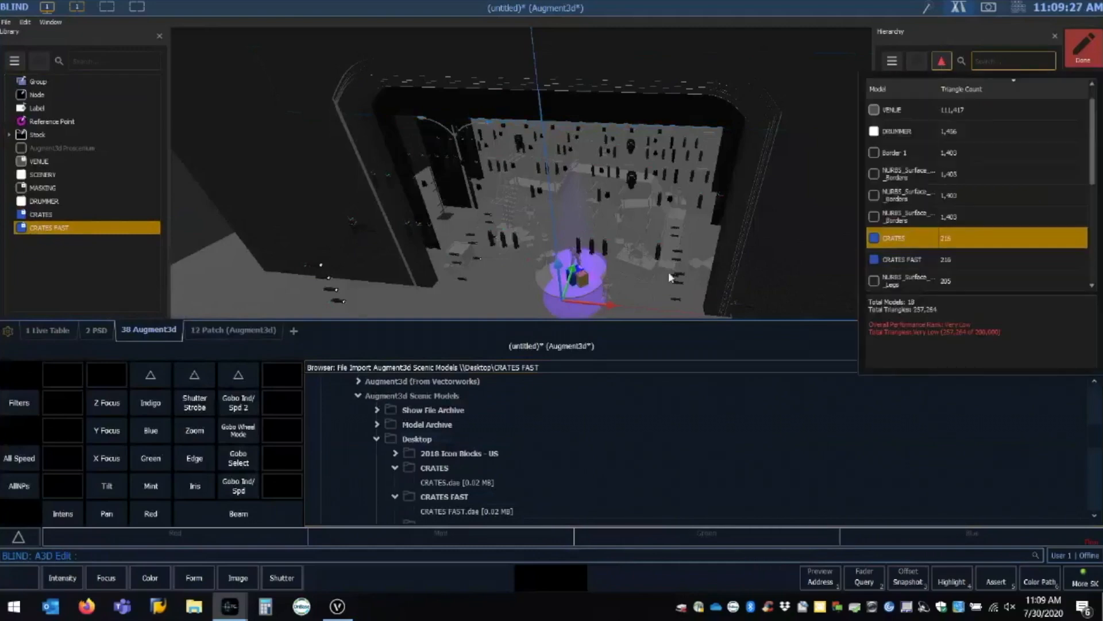
left_click(670, 277)
Move the CRATES FAST model about 1.3 m in the negative X direction, beside the original crates.
scroll(601, 244, "up", 3)
scroll(602, 239, "up", 3)
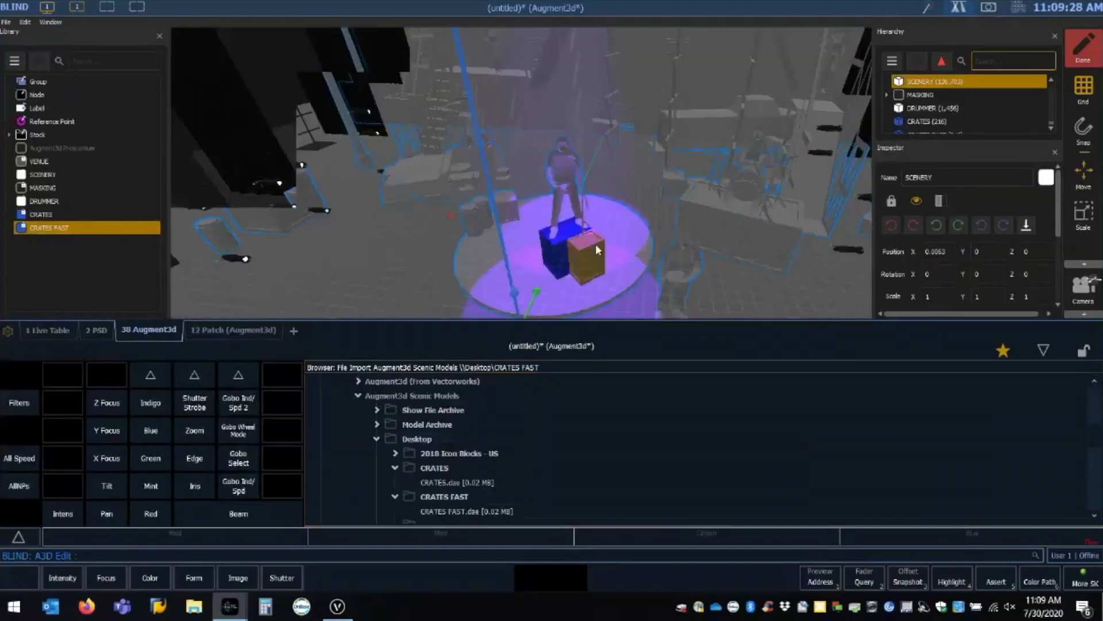
left_click(584, 258)
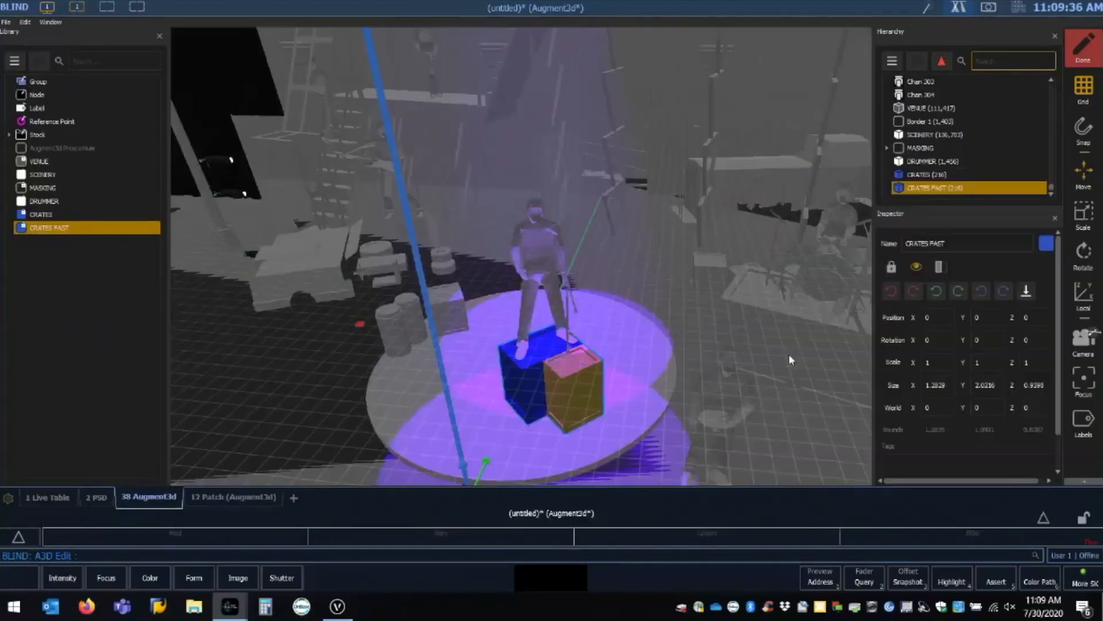
middle_click_drag(592, 417, 642, 371)
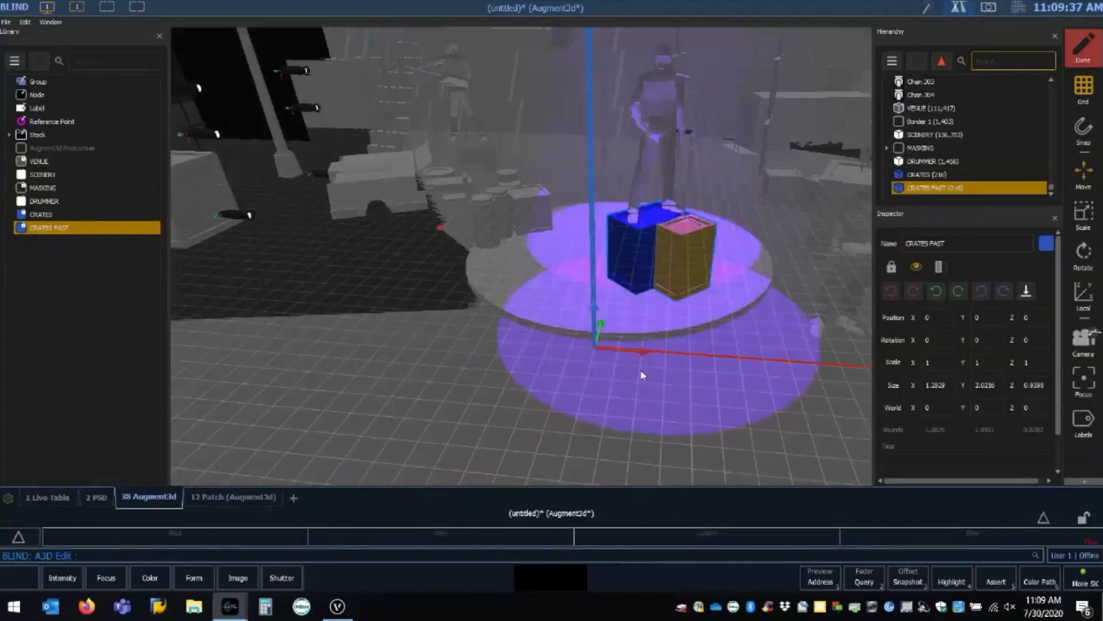
left_click_drag(644, 351, 536, 405)
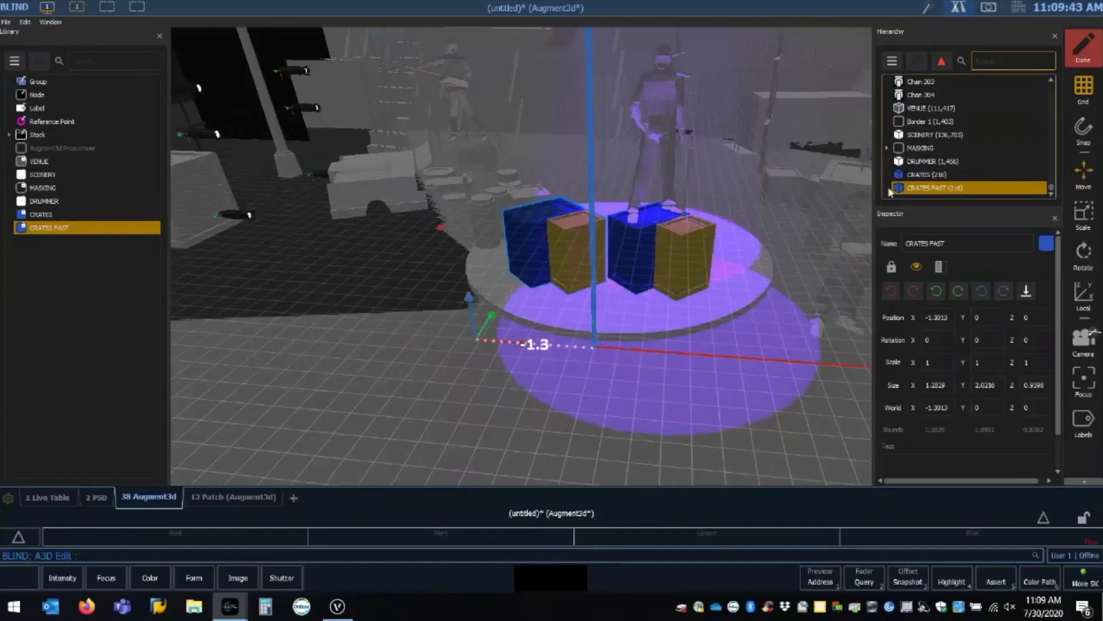
Split CRATES FAST into its component parts and expand its hierarchy down to the solid subtraction pieces under Stage_House_-_Architecture.
right_click(927, 188)
left_click(933, 209)
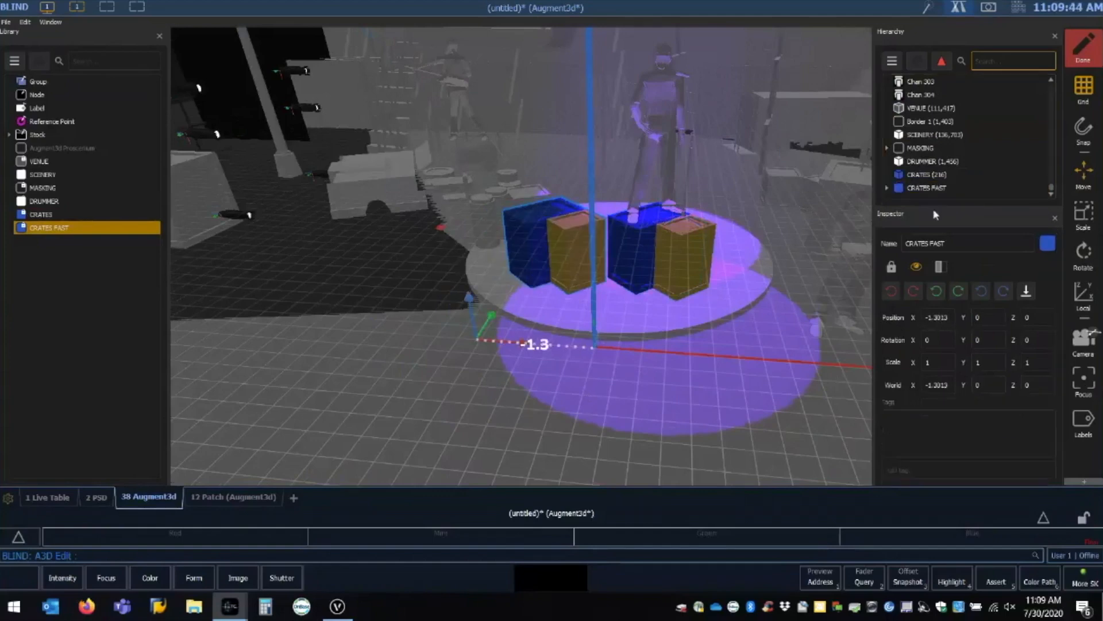
left_click(887, 189)
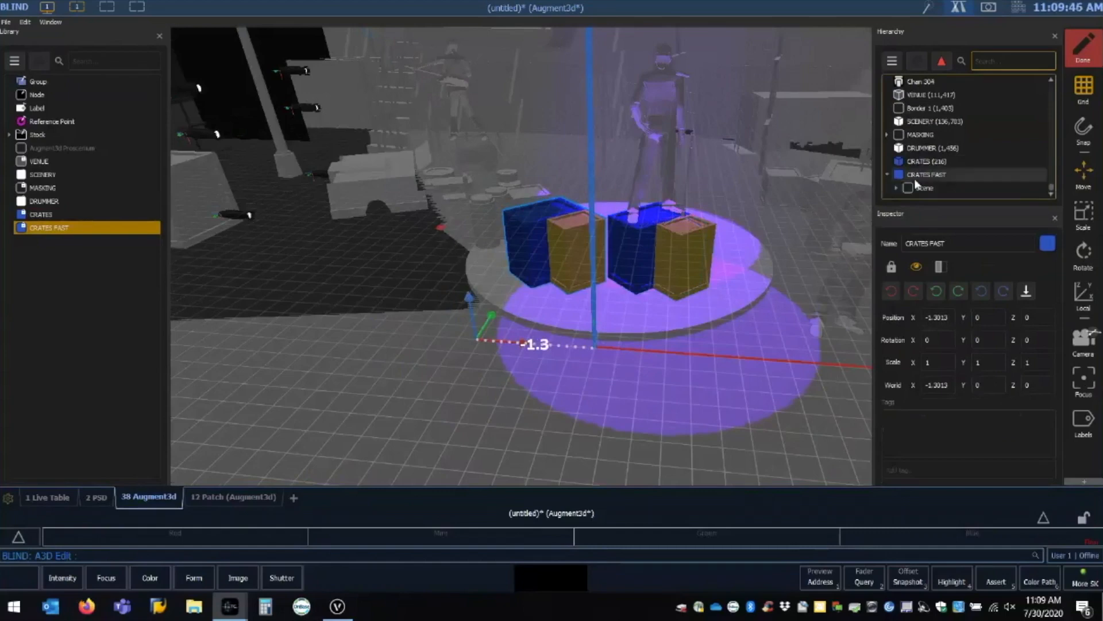
left_click(897, 189)
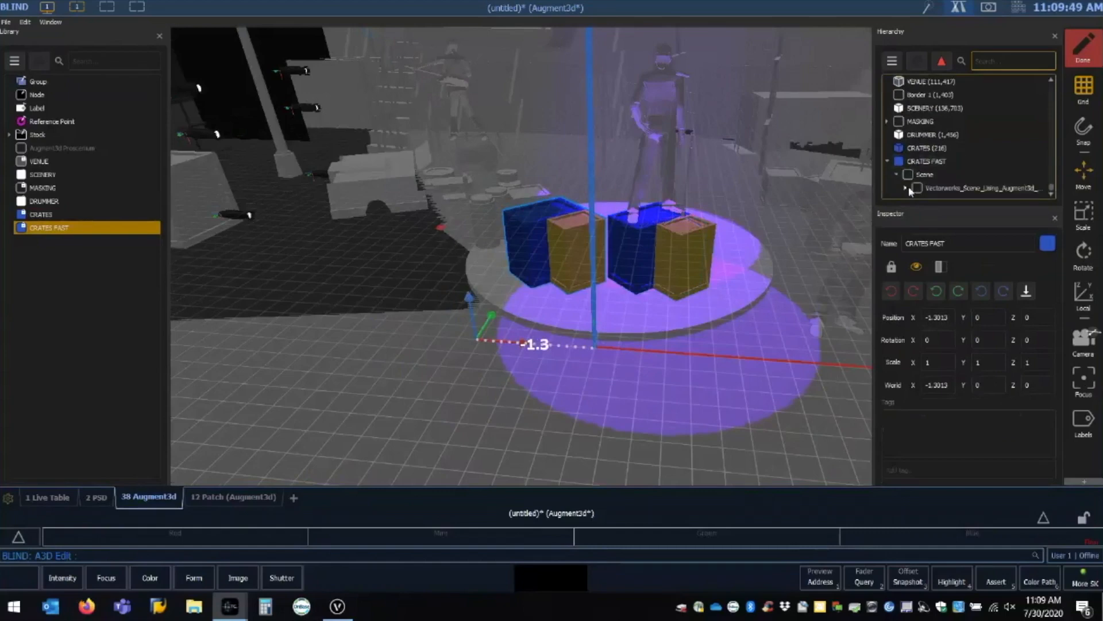
left_click(907, 188)
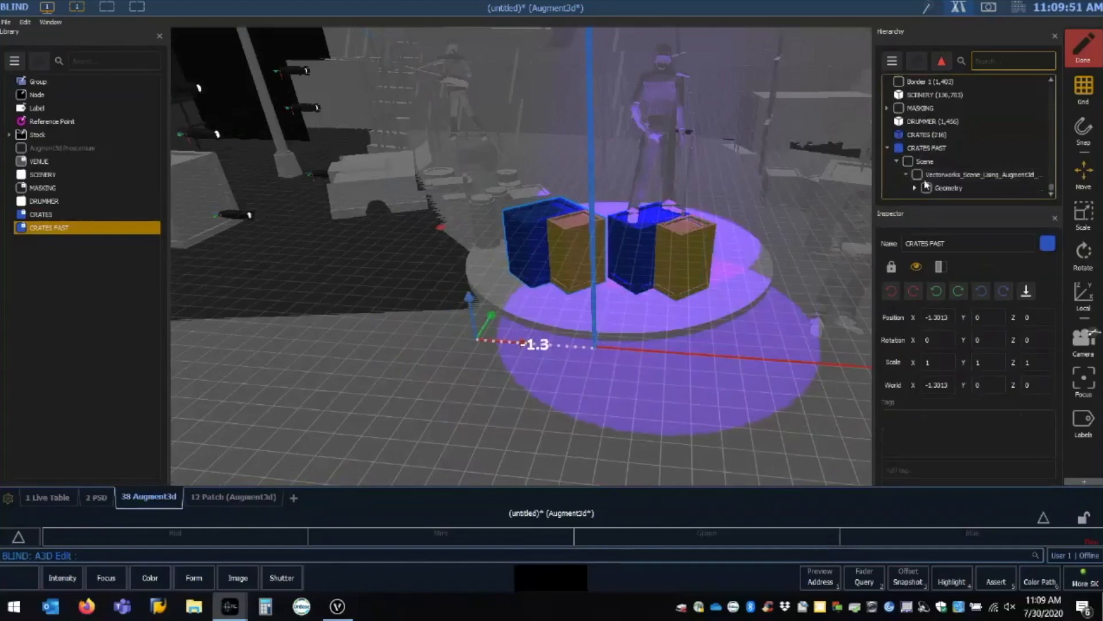
left_click(915, 187)
left_click(926, 188)
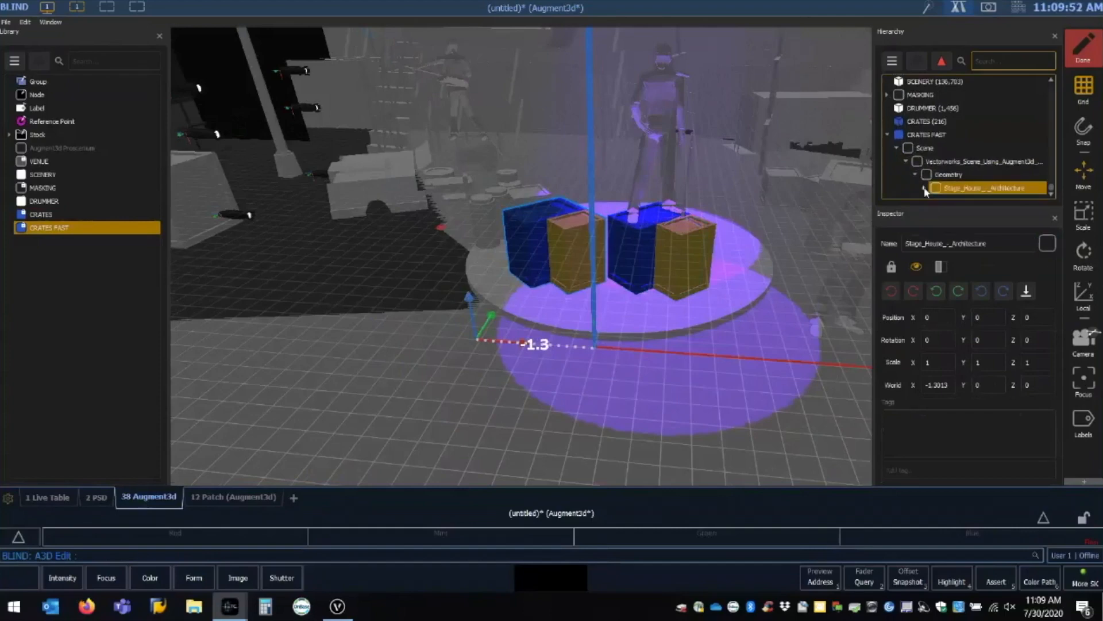
left_click(924, 187)
Move the first solid subtraction piece, the blue crate, along negative X to a world position of about -1.45 m.
left_click(971, 188)
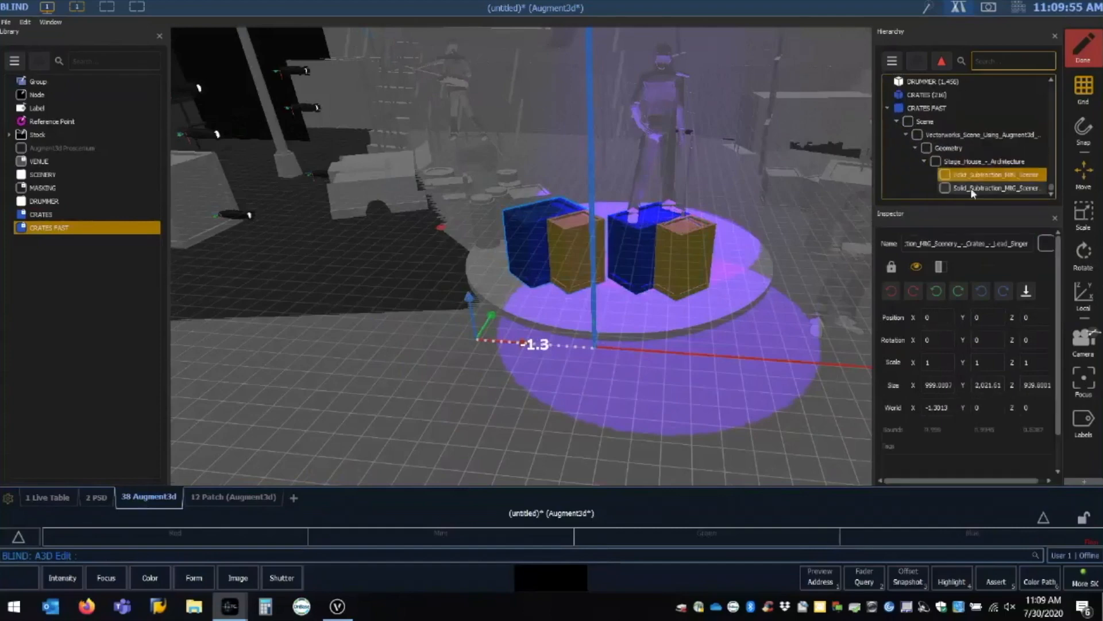
left_click(975, 179)
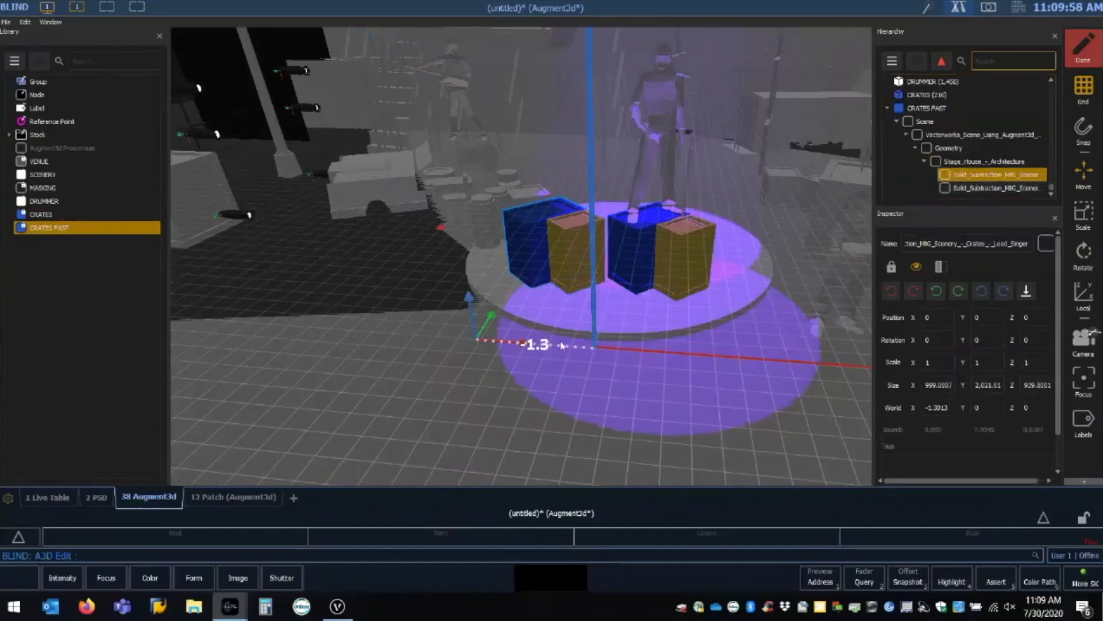
left_click_drag(562, 345, 547, 384)
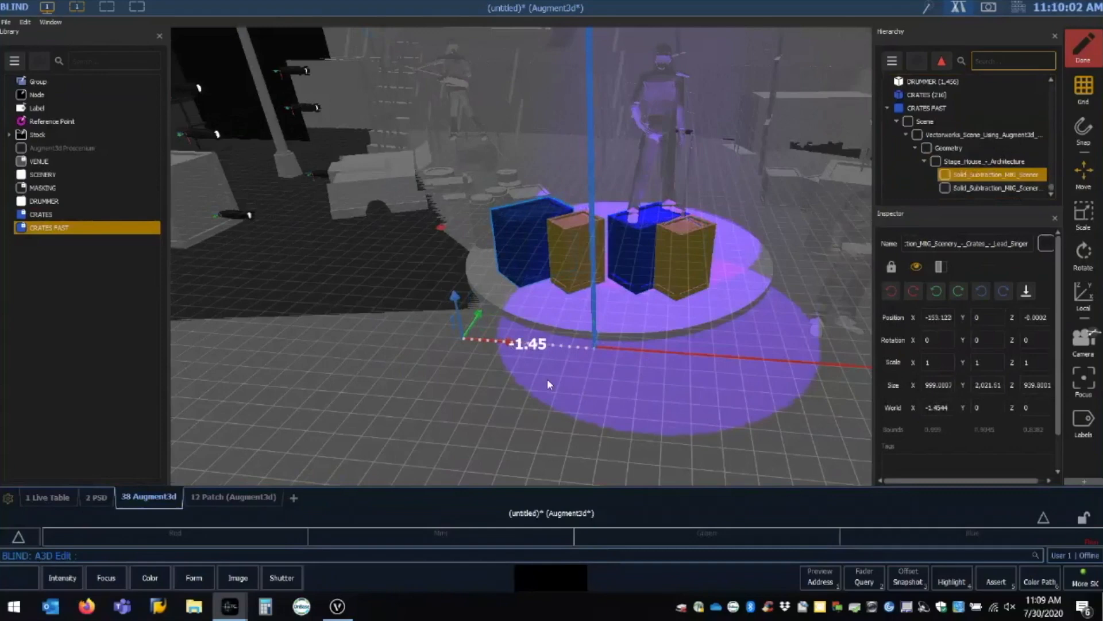